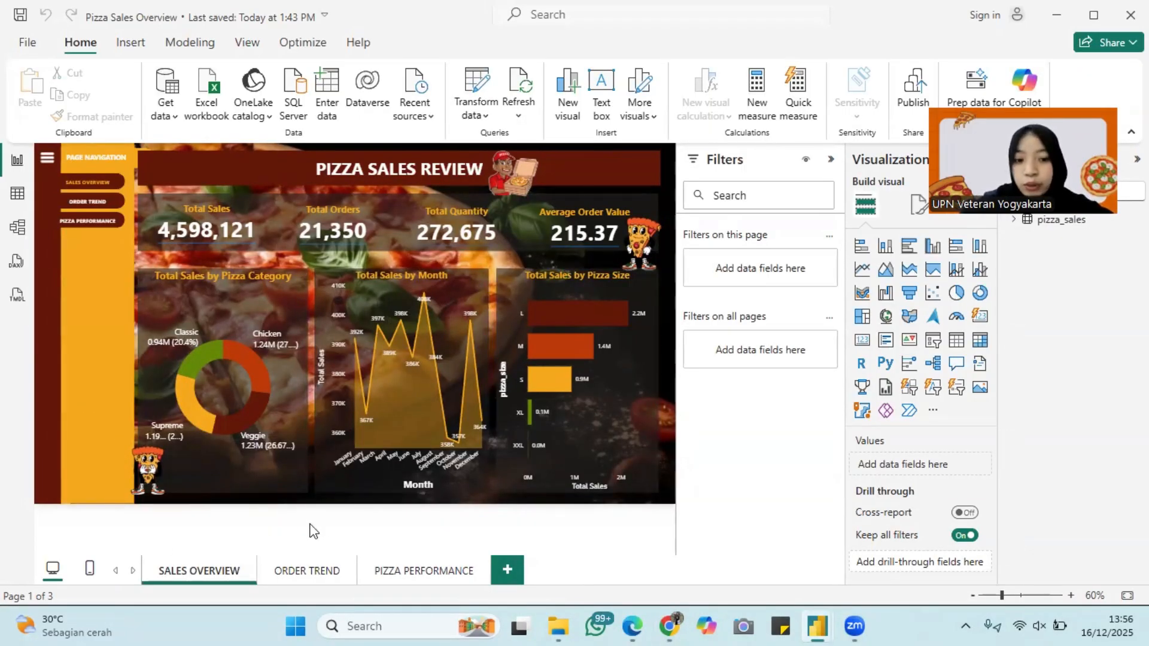
Review the finished report's Order Trend and Pizza Performance pages, and return to the Sales Overview page.
ctrl+click(79, 204)
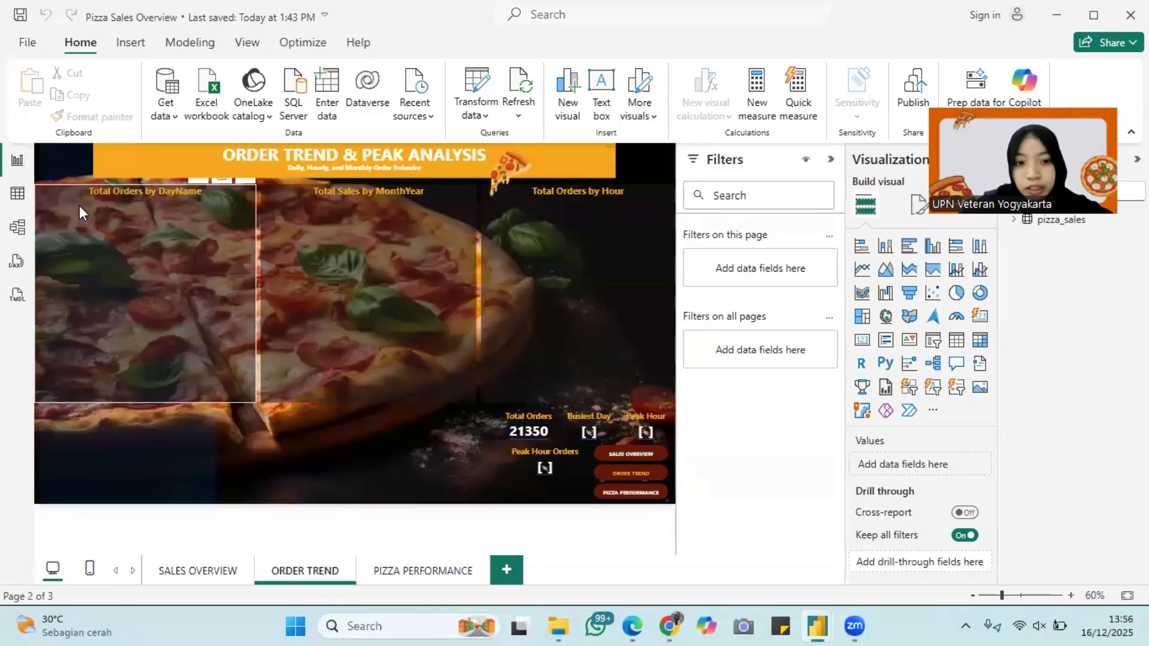
ctrl+click(631, 492)
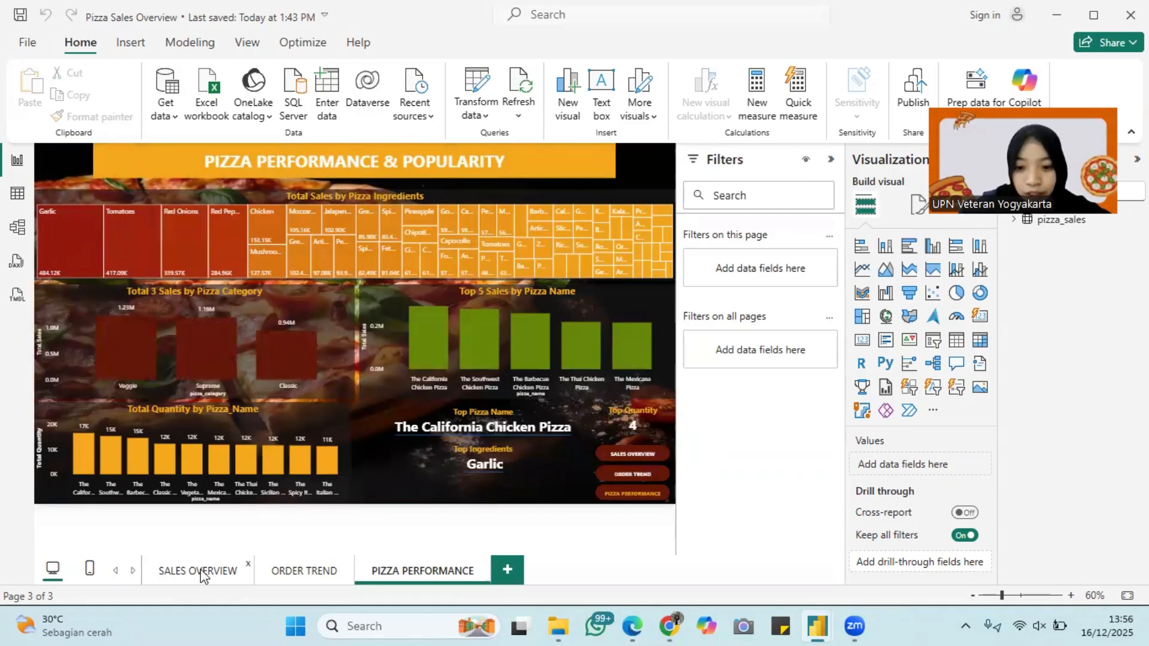
click(199, 572)
Switch to the Pizza Sales Overview - UAS report and examine the data type options of the order_details_id column in the pizza_sales table.
mouse_move(817, 626)
click(729, 554)
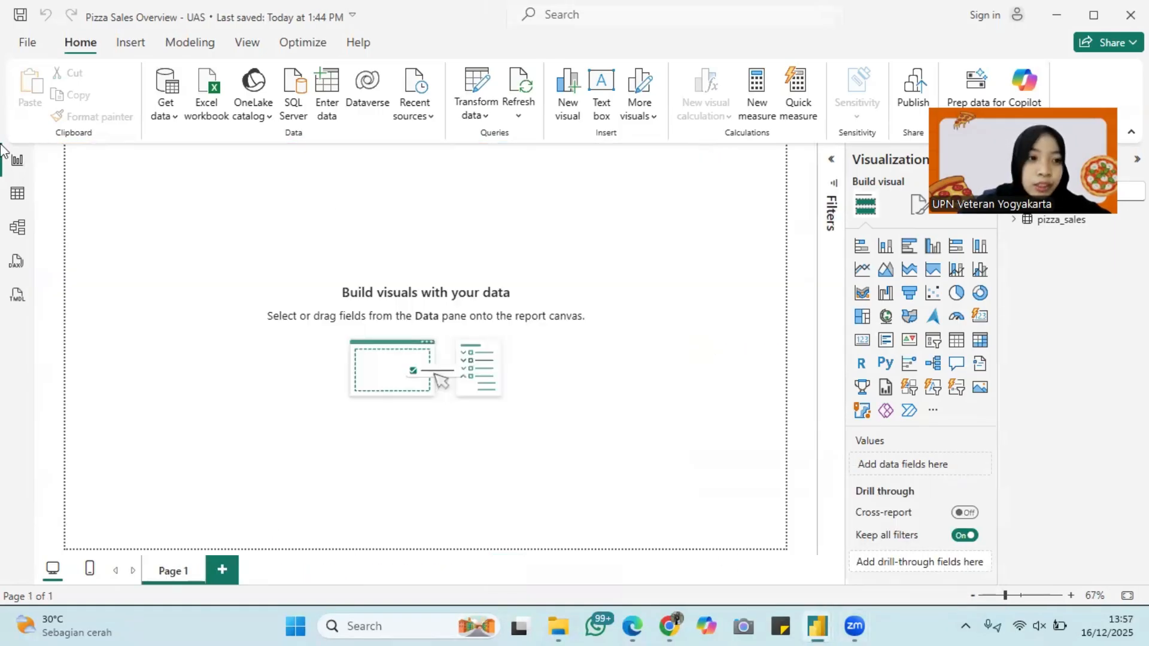
click(17, 193)
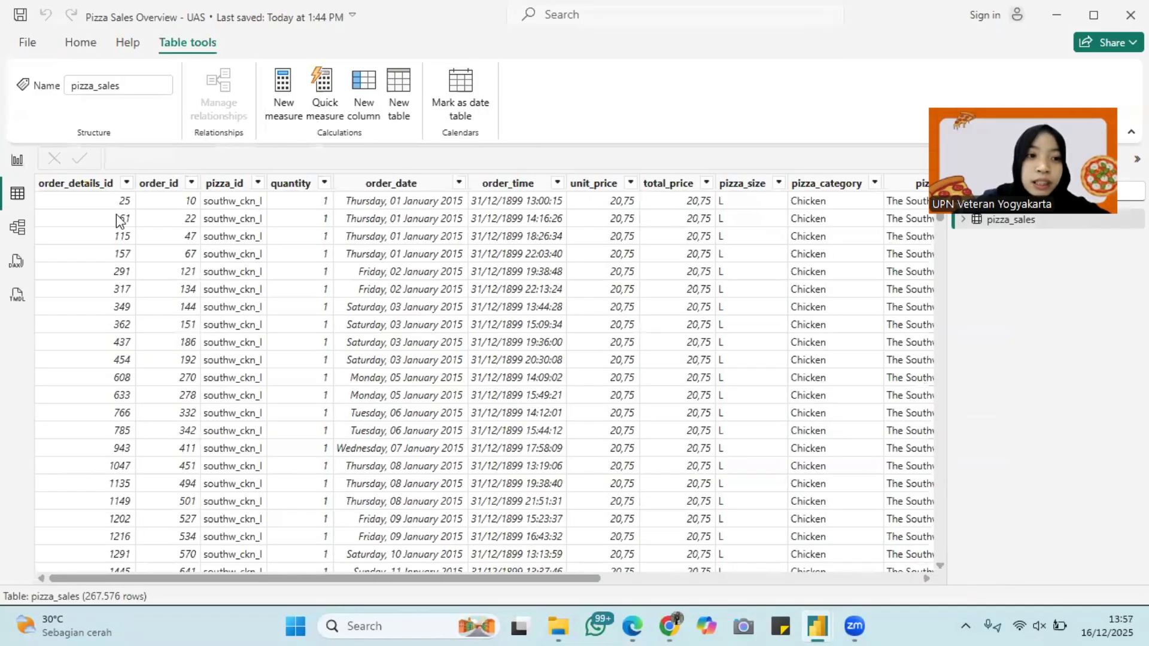
click(95, 183)
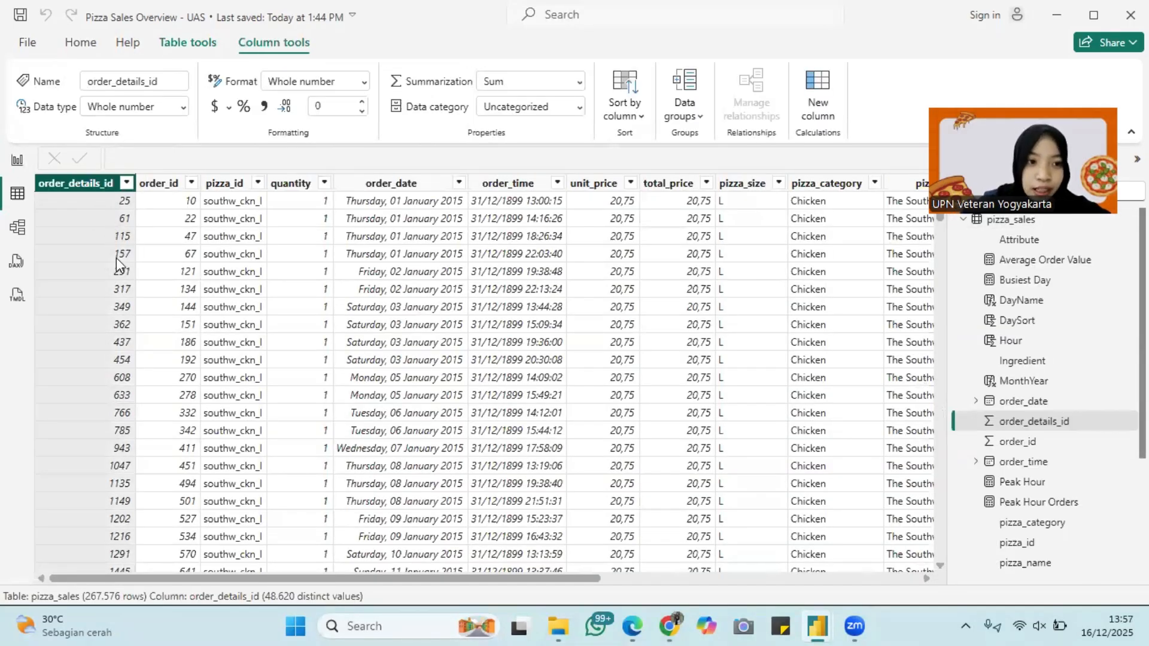
scroll(133, 357, down, 3)
scroll(133, 357, up, 3)
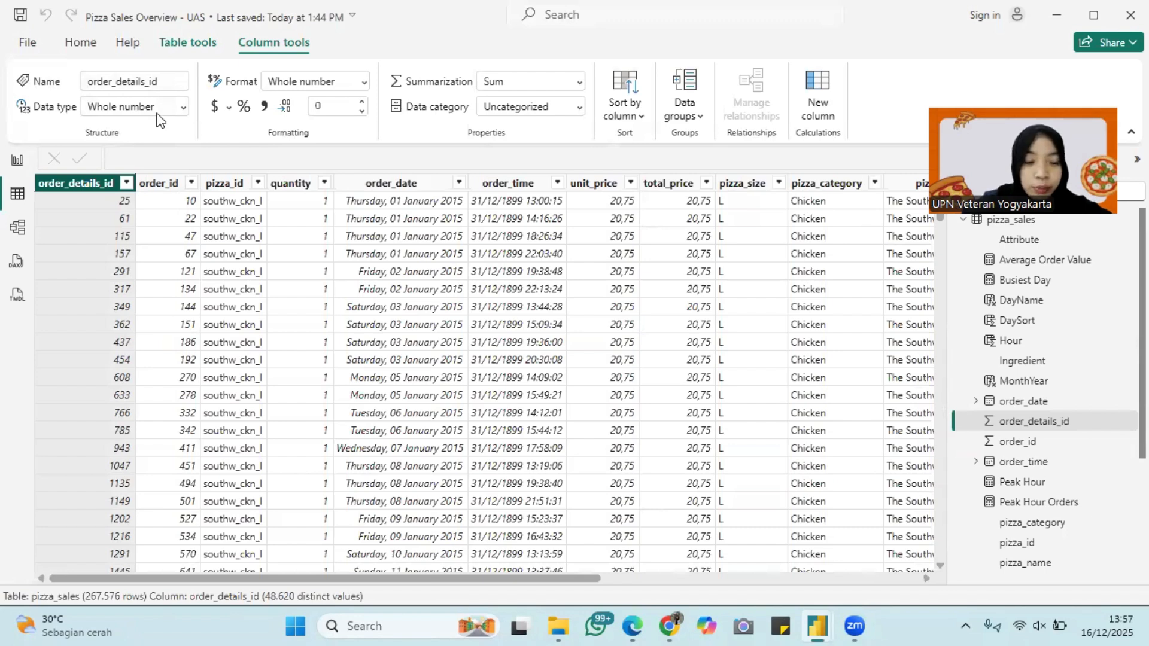
click(181, 111)
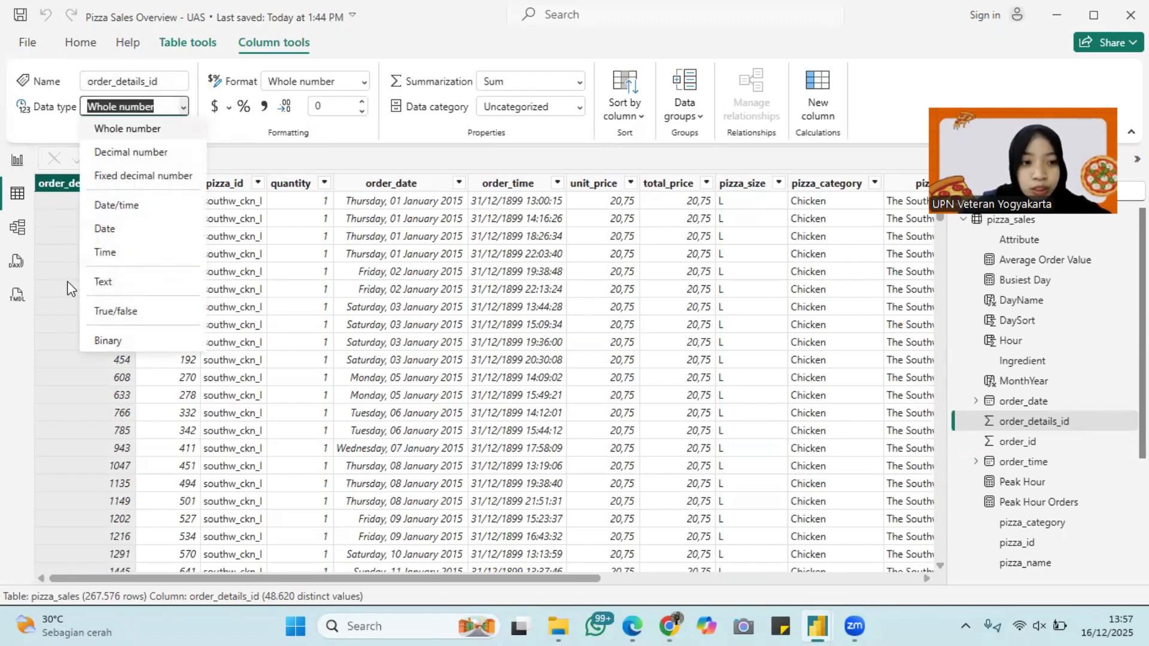
click(44, 246)
Examine the data types of the remaining pizza_sales columns one by one, from order_id through pizza_size.
click(159, 183)
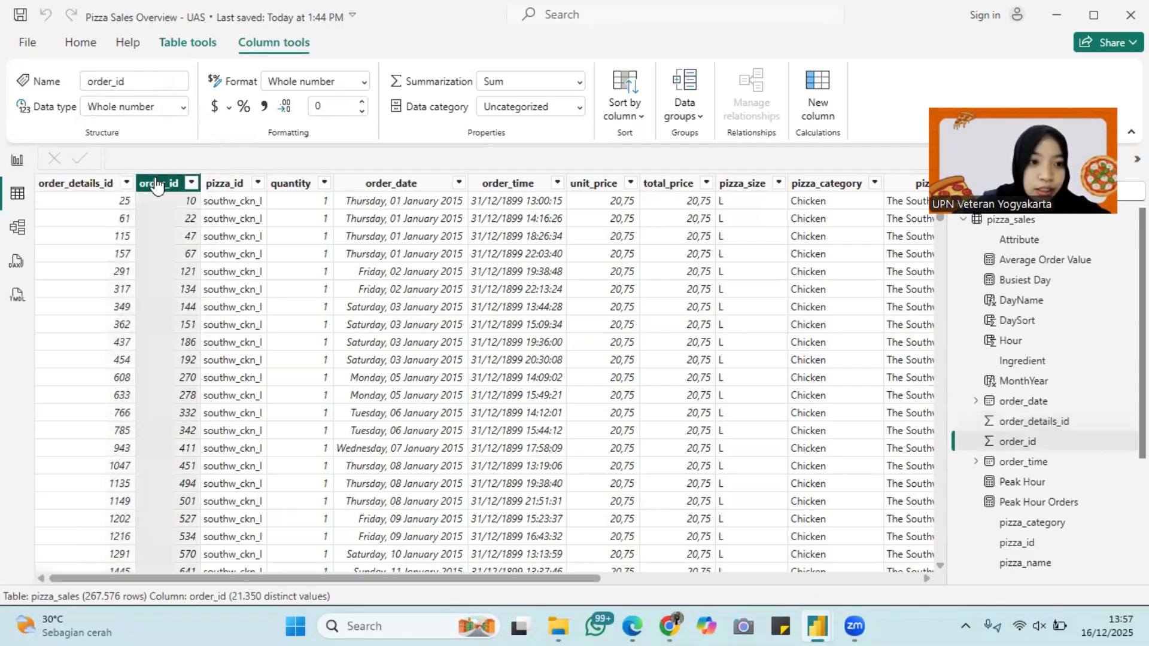
click(236, 190)
click(302, 186)
click(377, 185)
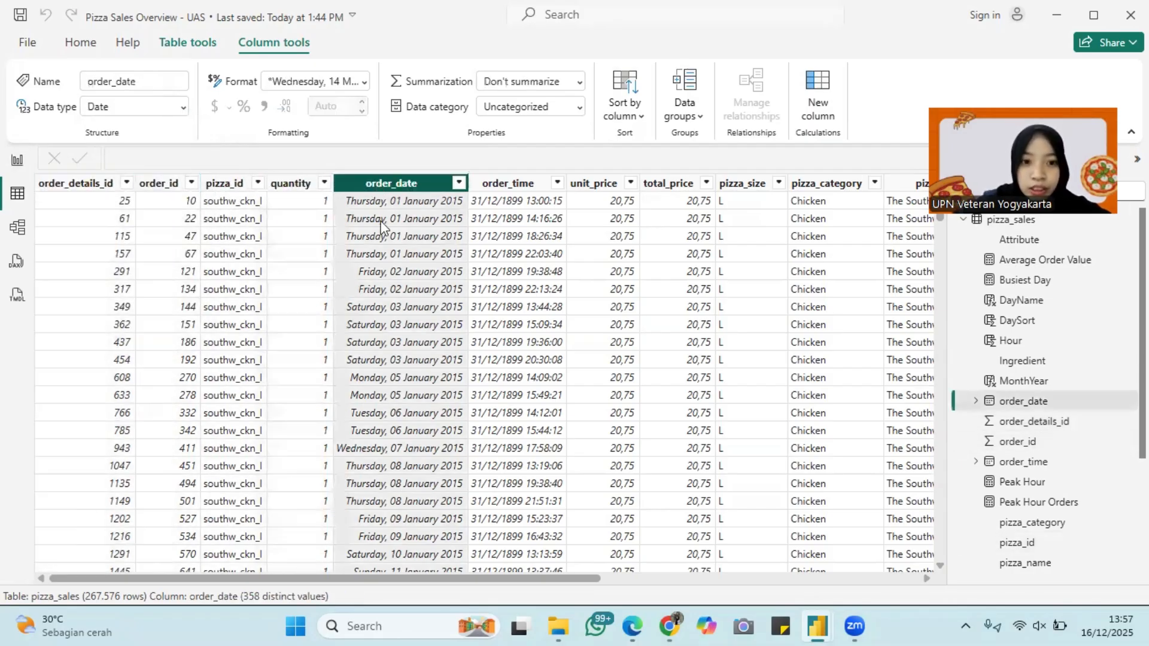
click(517, 187)
click(602, 190)
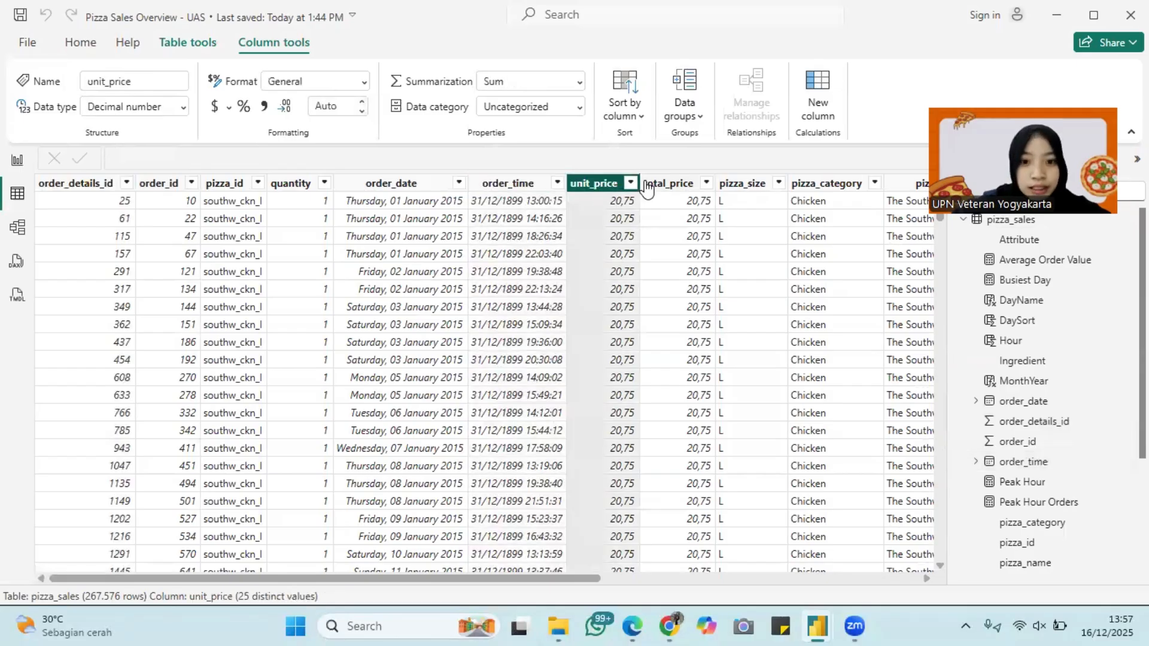
click(675, 184)
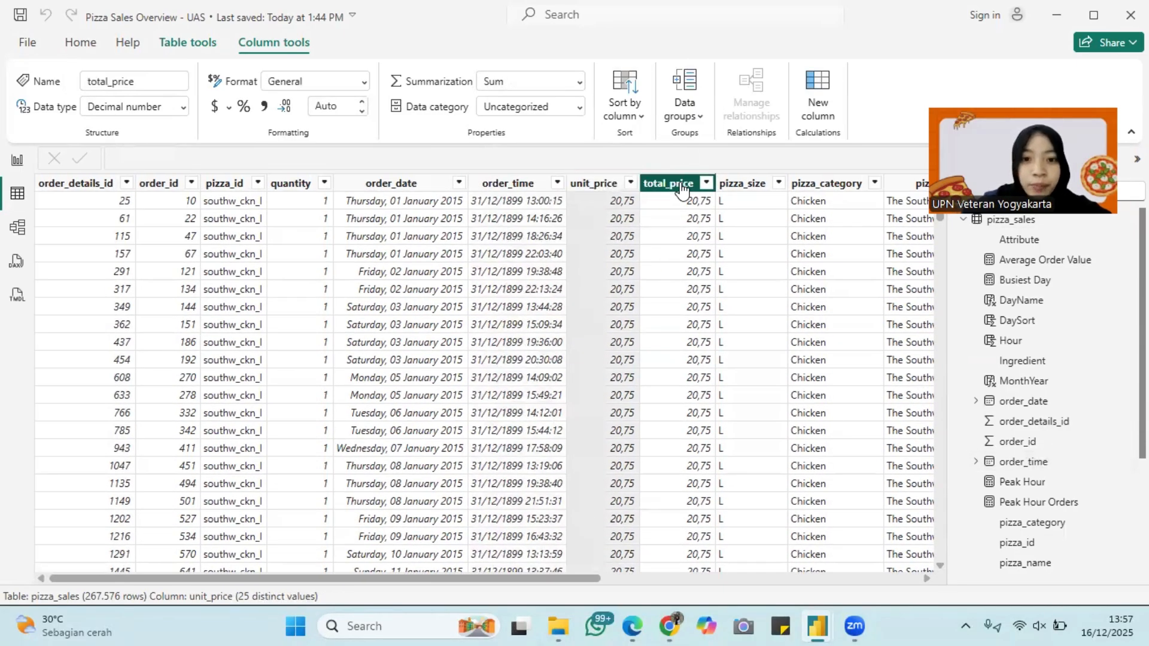
click(745, 185)
scroll(736, 329, right, 5)
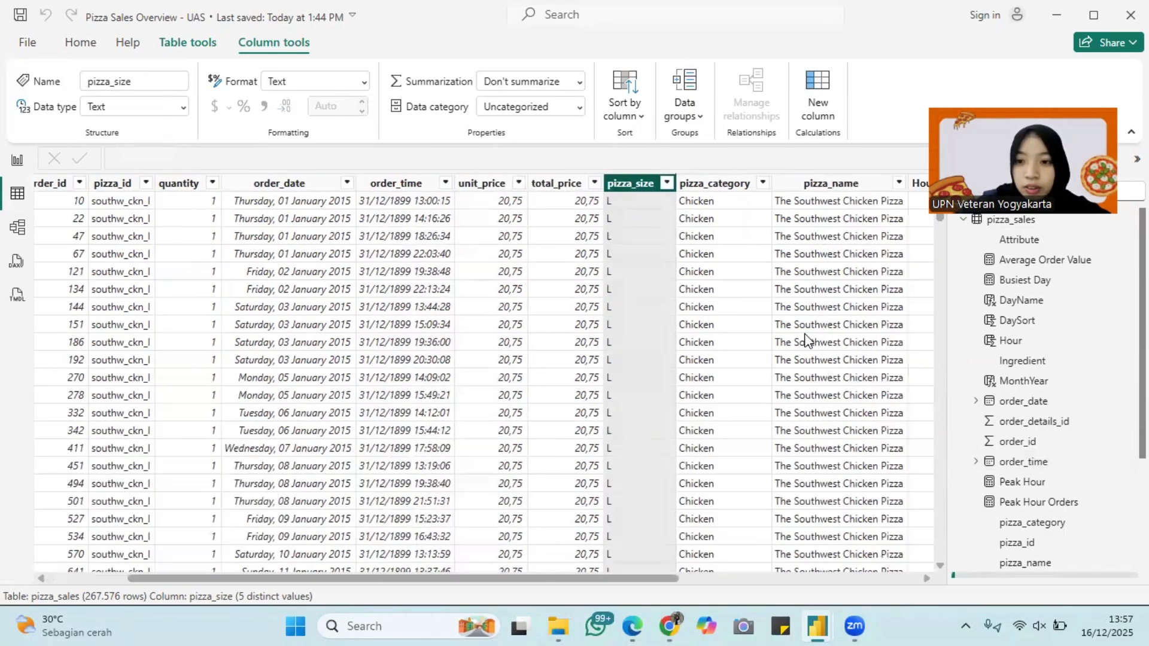
scroll(734, 327, left, 5)
Set bg powe bi.png as the report page's canvas background, with 0 % transparency and the Stretch image fit.
click(16, 160)
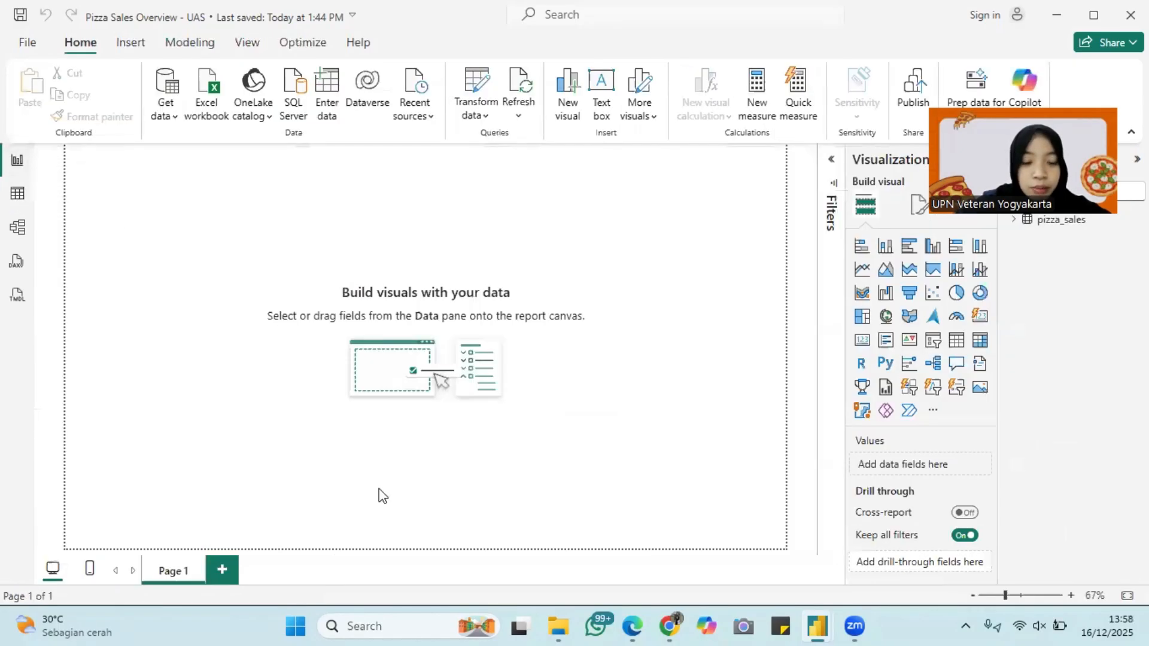
click(919, 211)
click(945, 357)
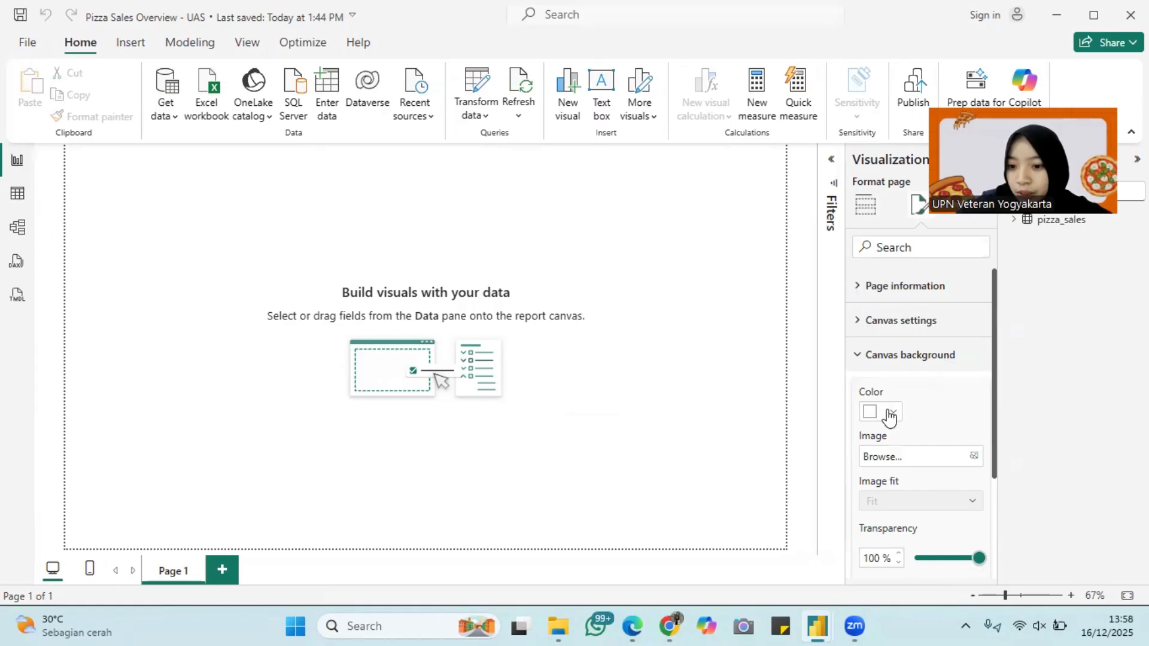
click(930, 456)
click(198, 160)
click(429, 371)
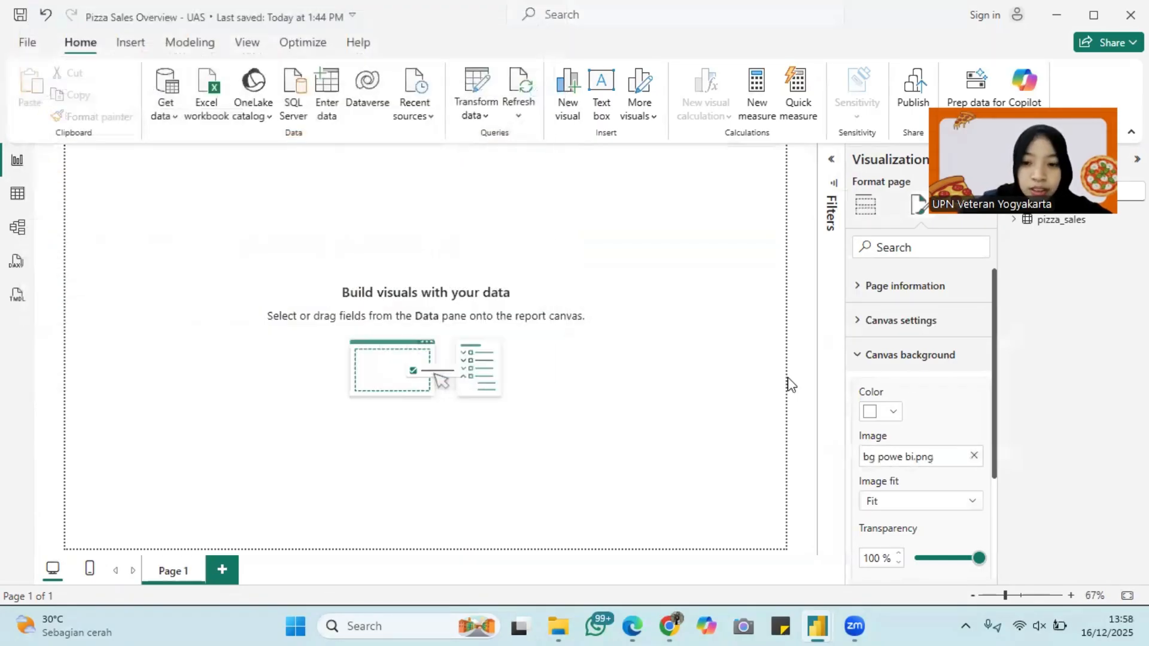
drag(938, 560, 878, 579)
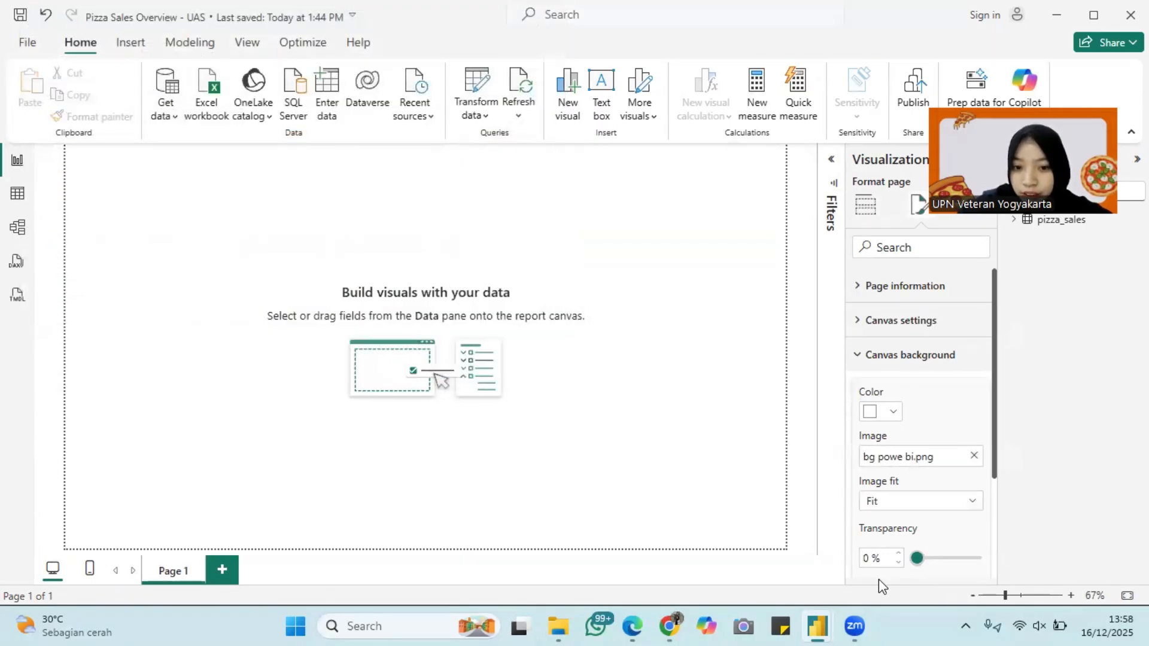
click(877, 503)
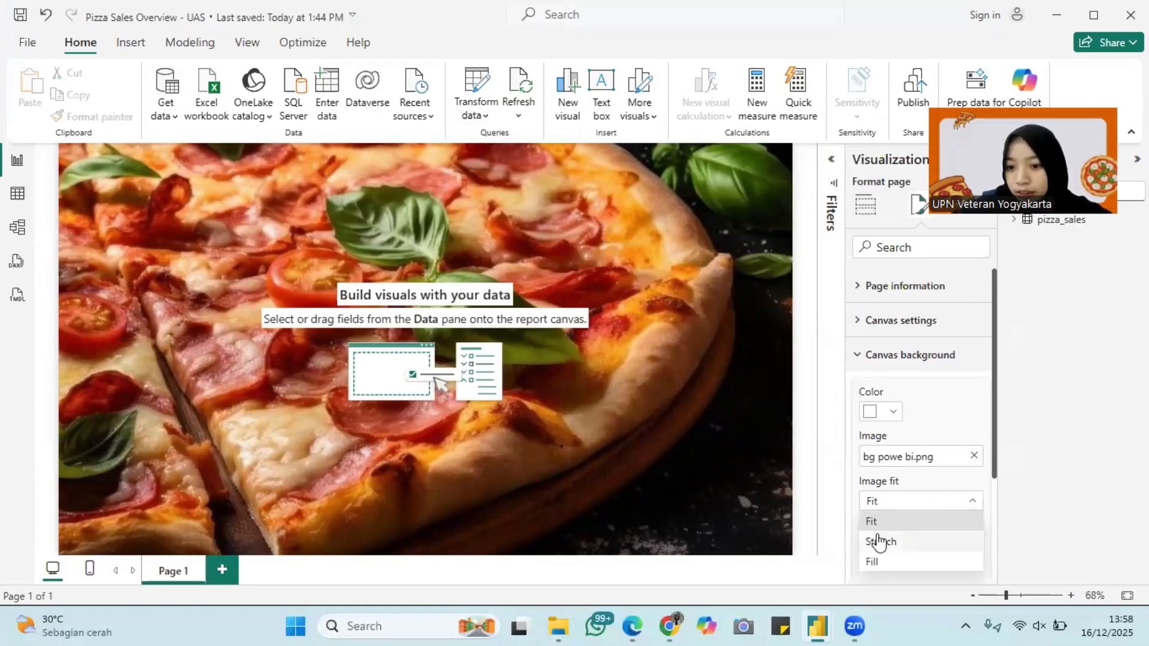
click(878, 540)
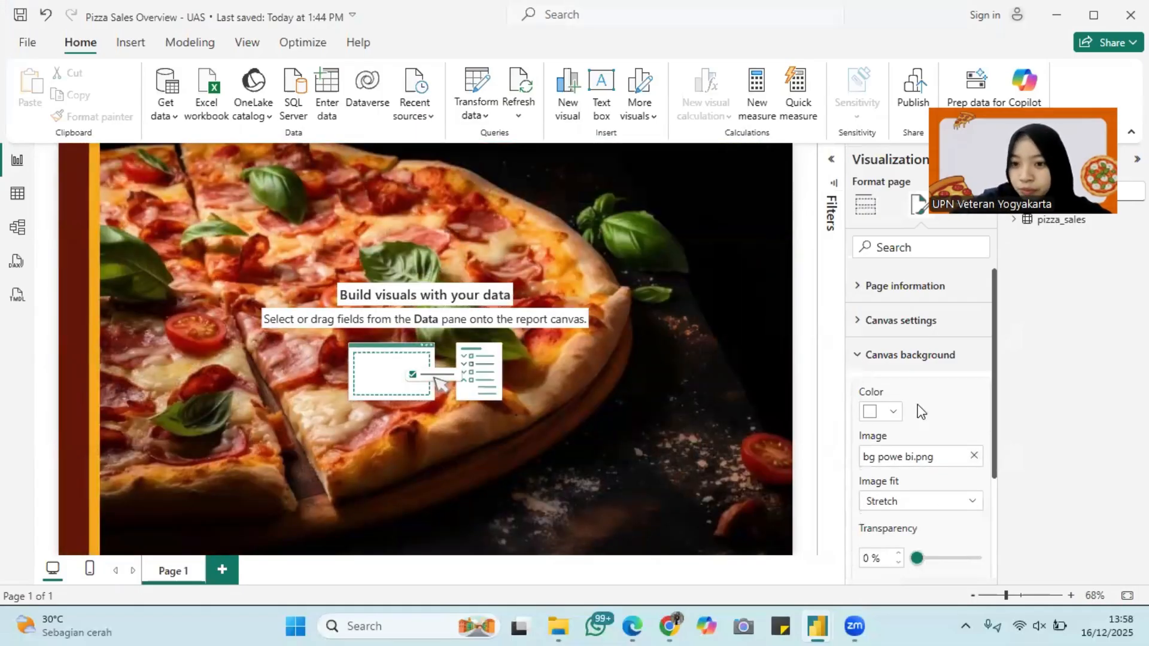
Duplicate Page 1, duplicate that copy as a third page, and return to Page 1.
right_click(177, 569)
click(203, 472)
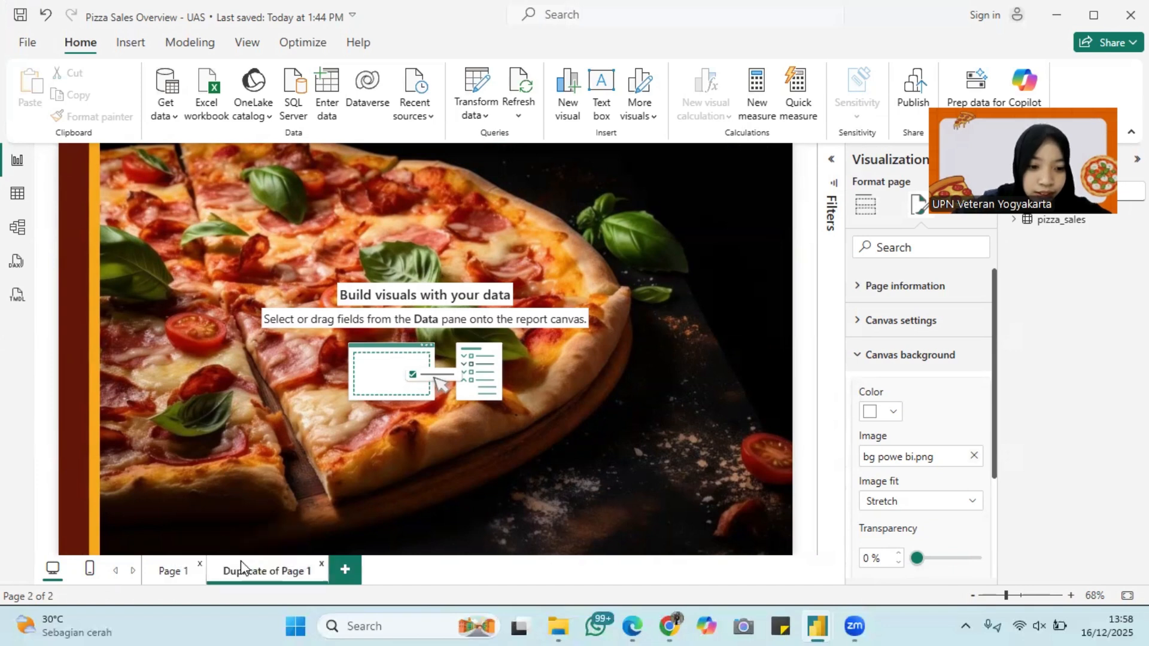
right_click(236, 569)
click(299, 472)
click(171, 572)
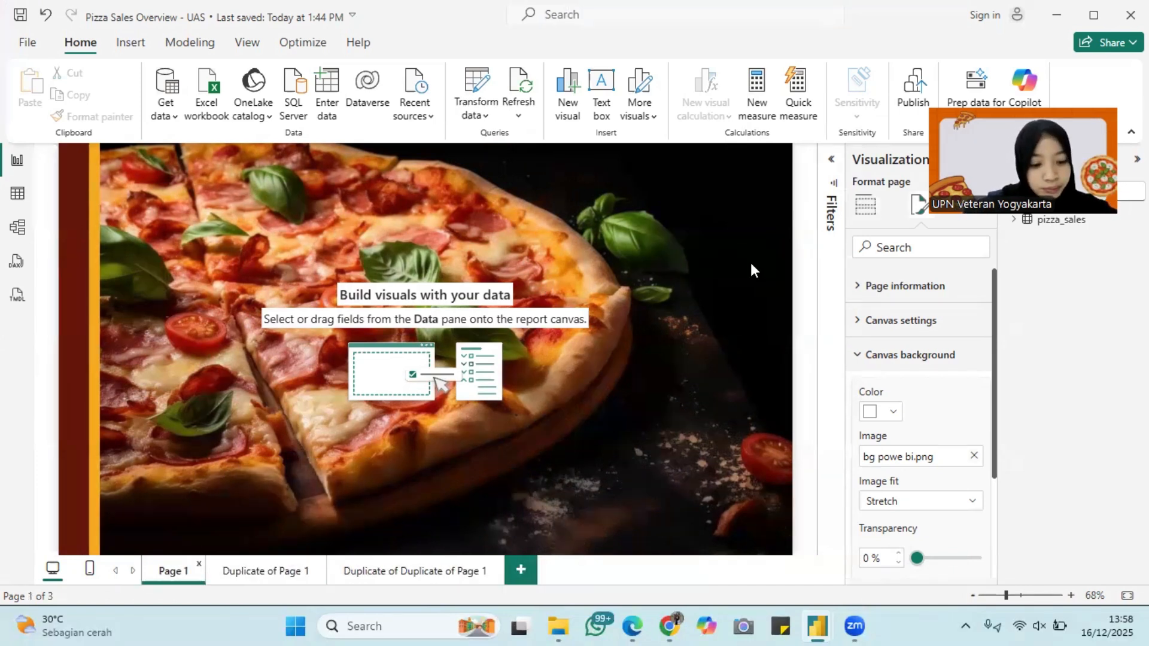
Insert a rectangle shape and resize it into a narrow header bar across the upper part of the page, clear of the red side strip.
click(130, 42)
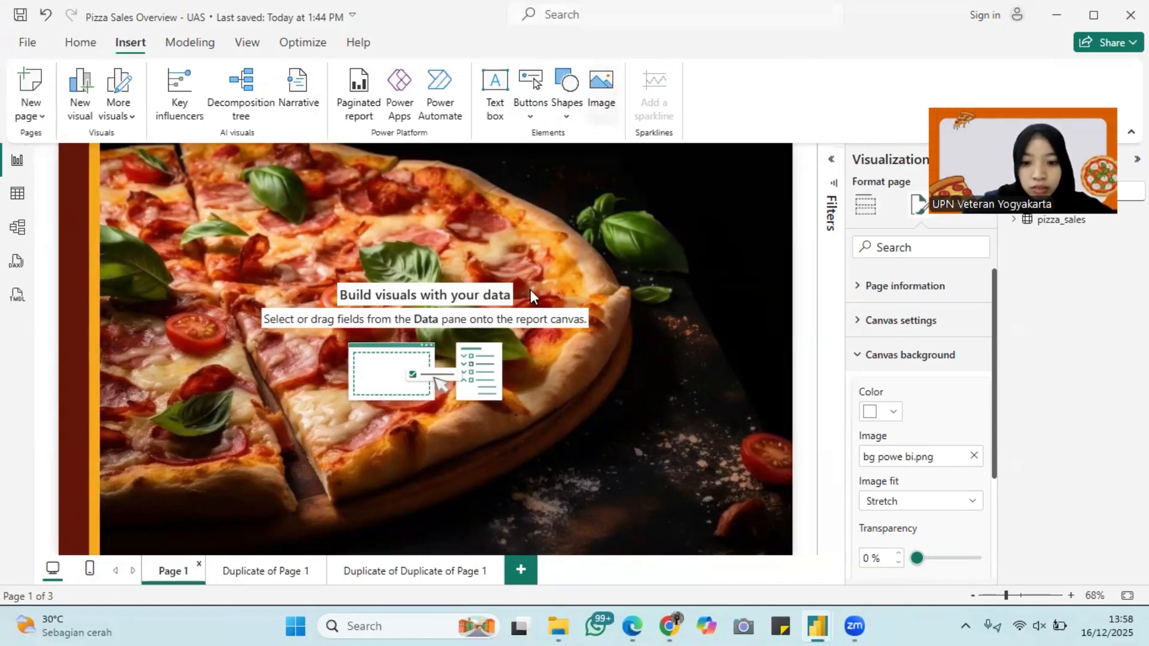
click(566, 90)
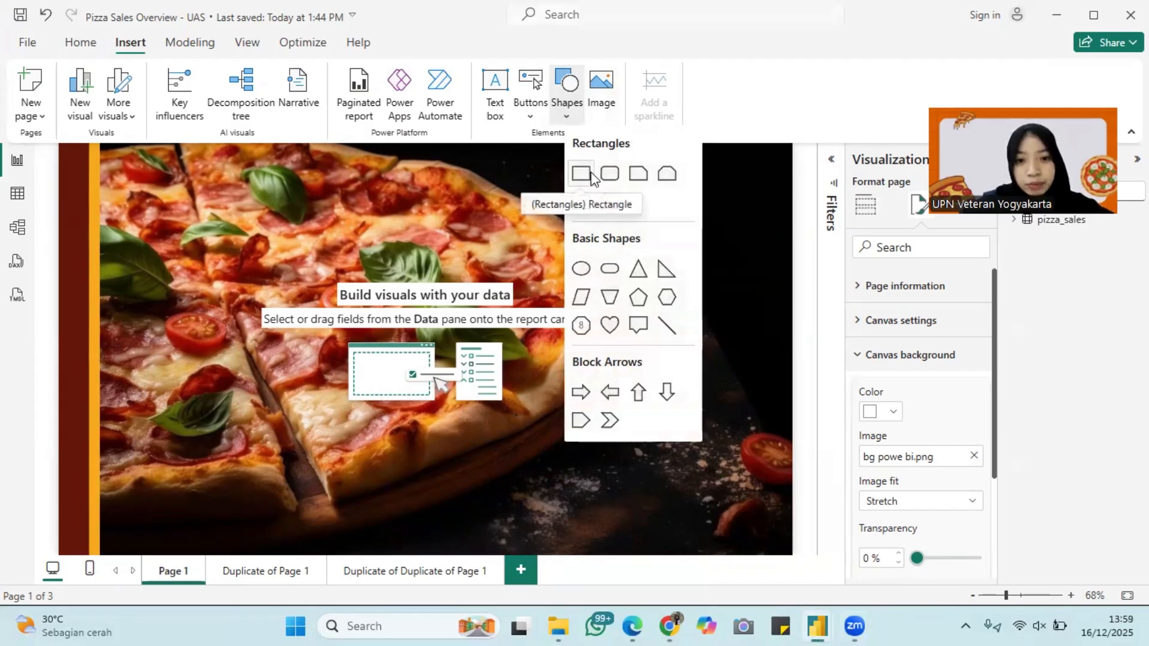
click(585, 172)
drag(225, 223, 770, 230)
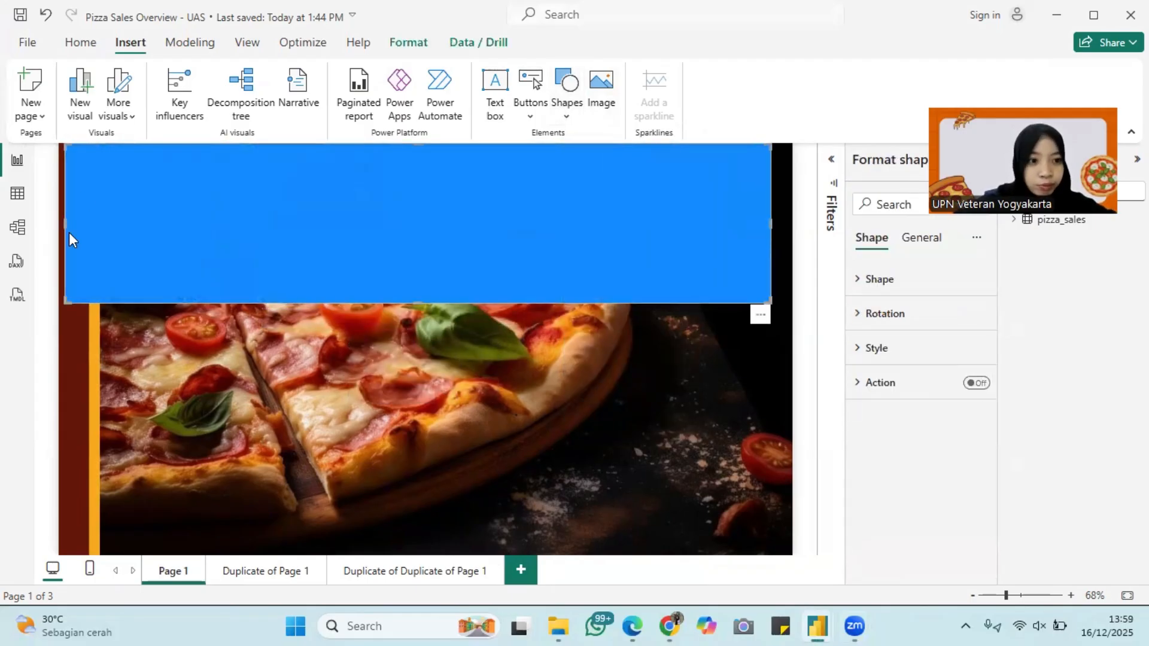
drag(66, 226, 213, 211)
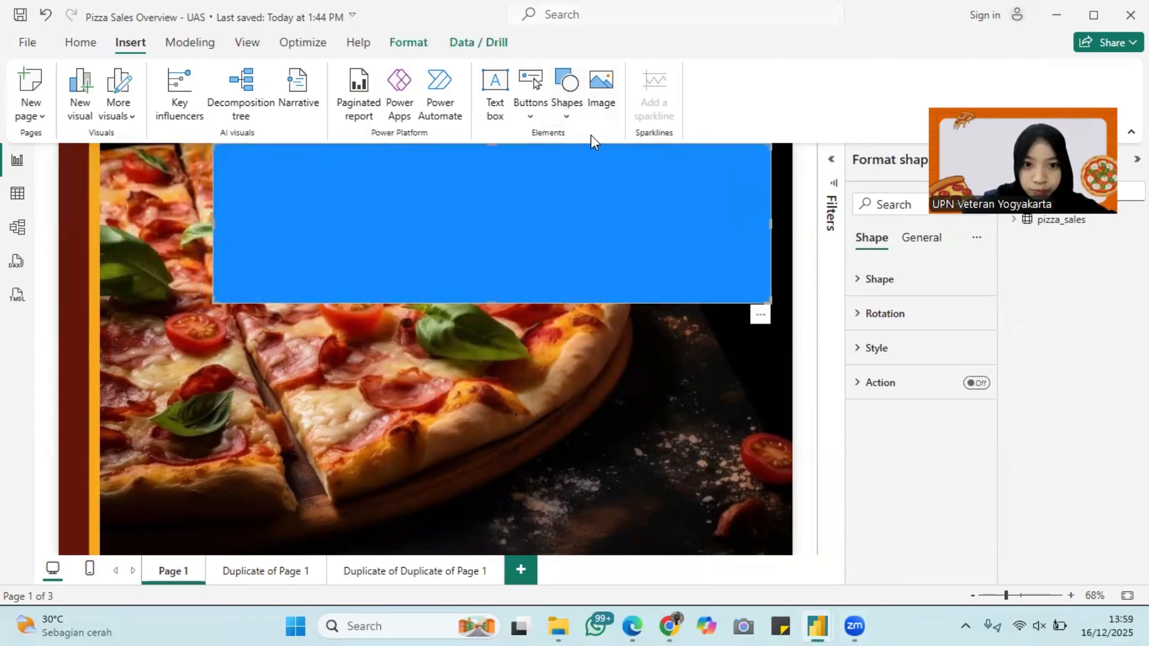
drag(493, 302, 601, 190)
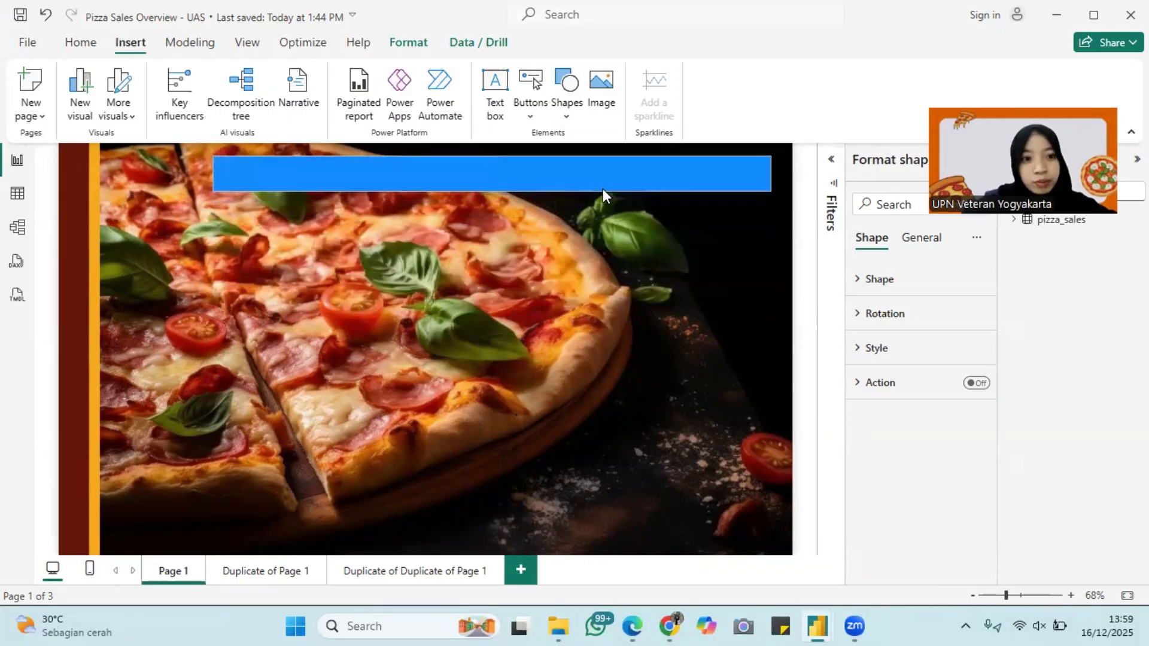
click(908, 200)
text(text)
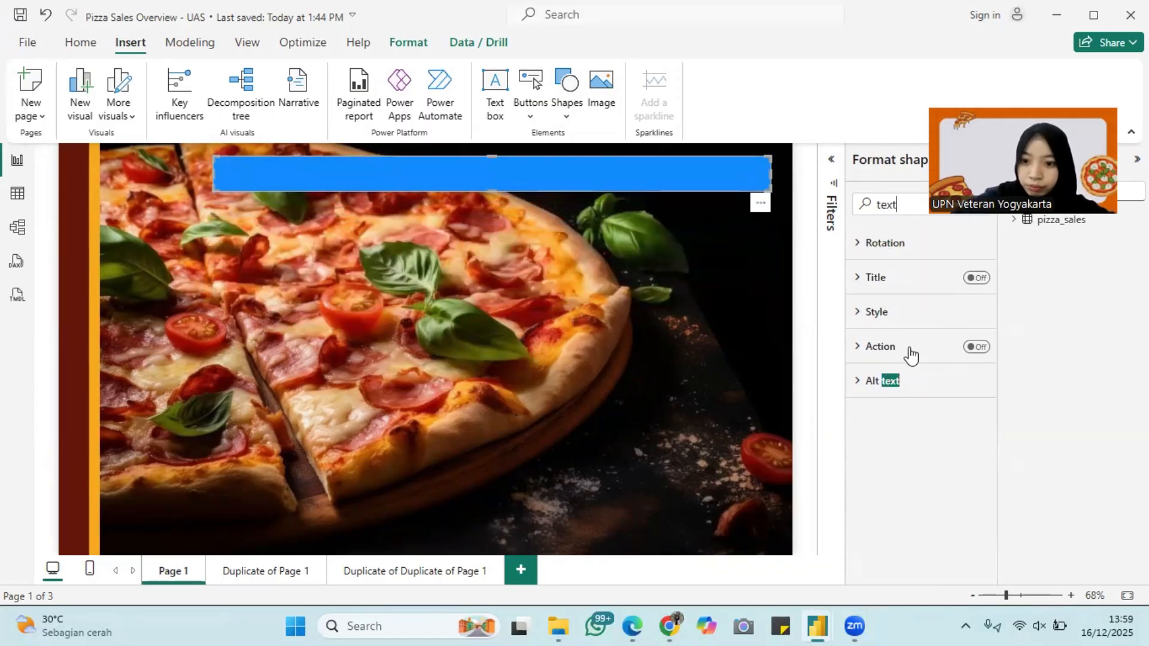
click(891, 383)
right_click(891, 383)
click(897, 208)
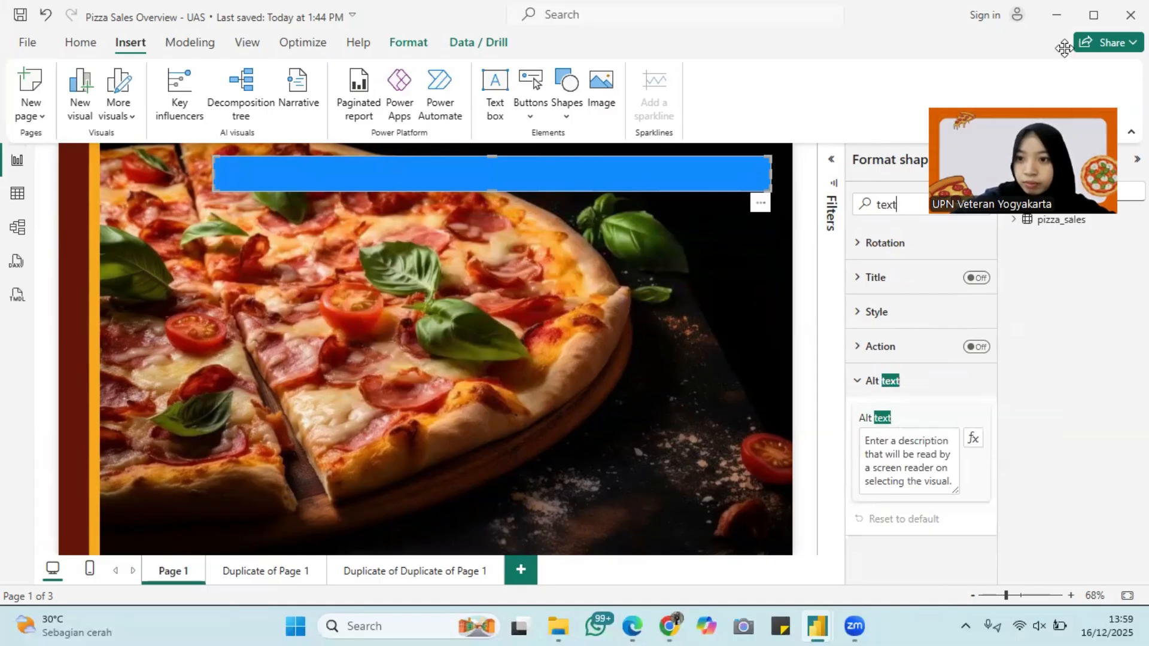
drag(1063, 48, 1050, 9)
click(978, 205)
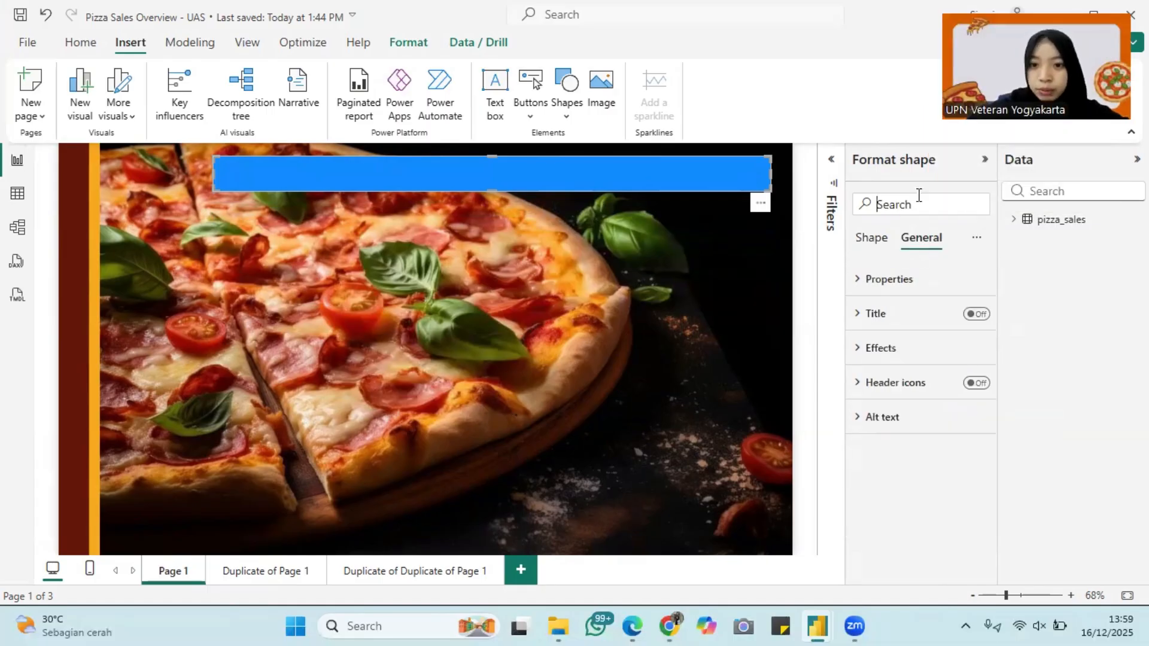
Filter the rectangle's format options by "text".
text(text)
scroll(874, 448, down, 5)
scroll(874, 445, up, 5)
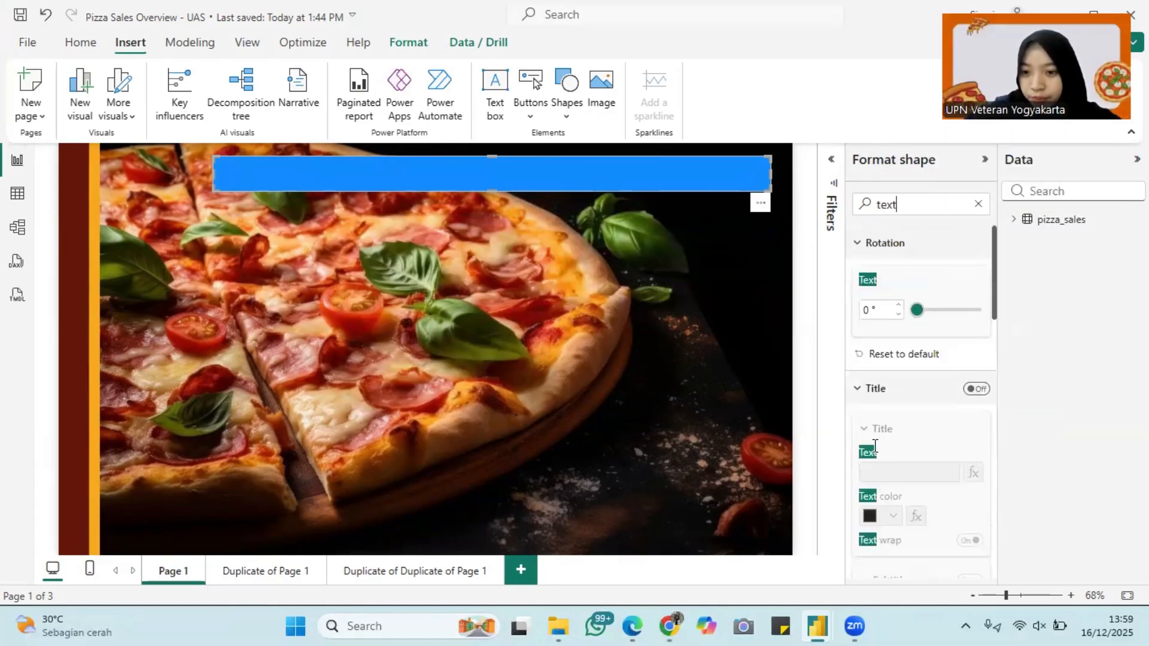
click(975, 389)
click(931, 428)
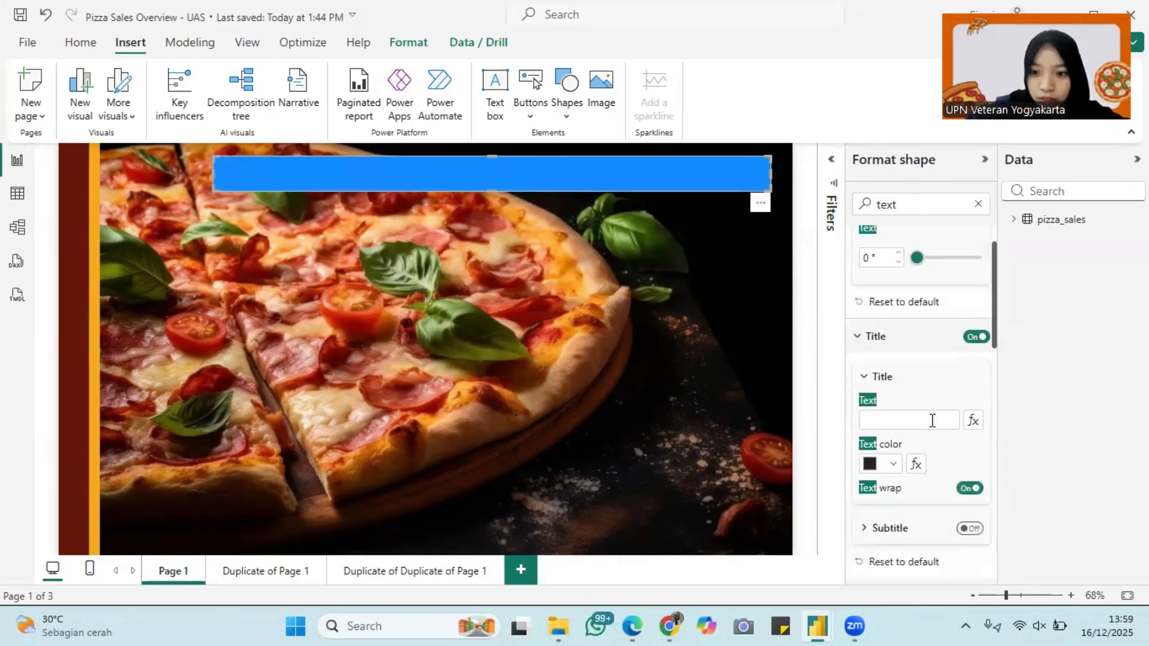
click(905, 418)
text(SA)
key(BackSpace)
key(BackSpace)
text(PIZZA)
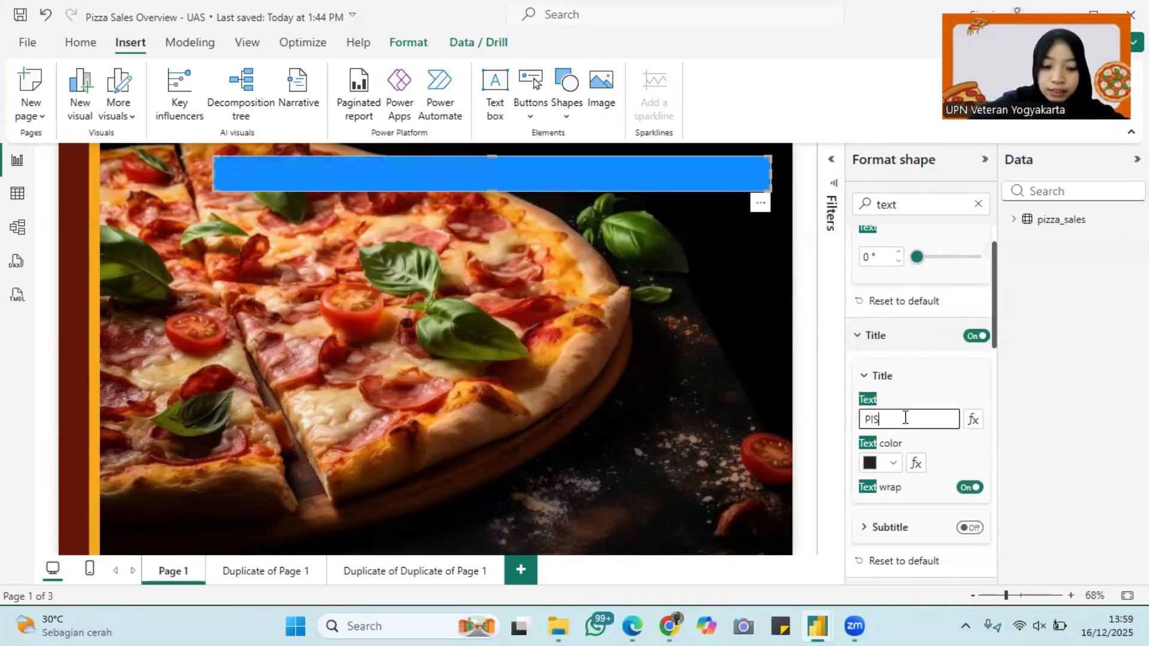
text( SA)
drag(905, 418, 810, 426)
key(BackSpace)
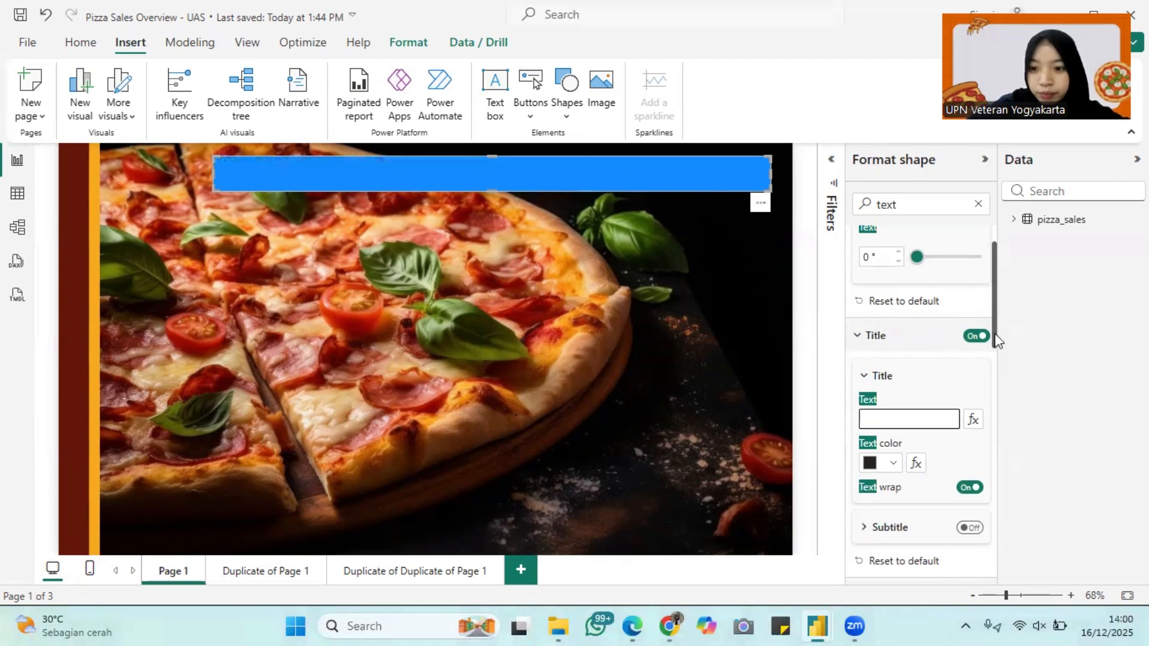
Set the rectangle's style text to "PIZZA SALES OVERVIEW" and change its font to a bold Segoe UI variant.
scroll(987, 338, down, 5)
click(922, 390)
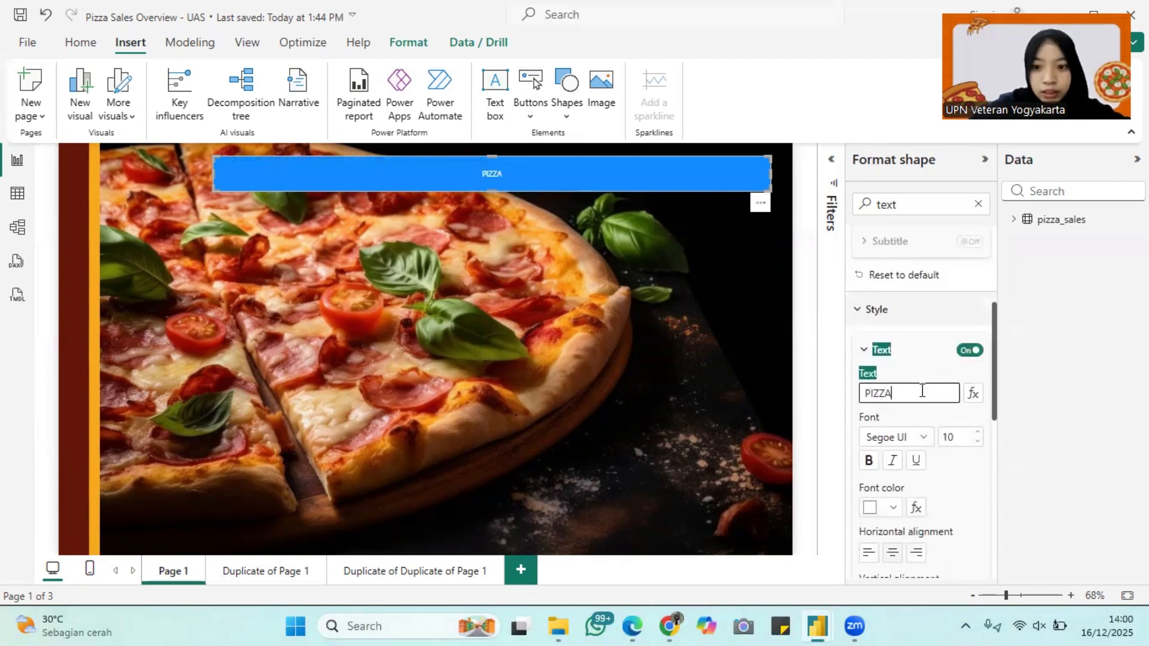
text(PIZZA SALES OVEVIEW)
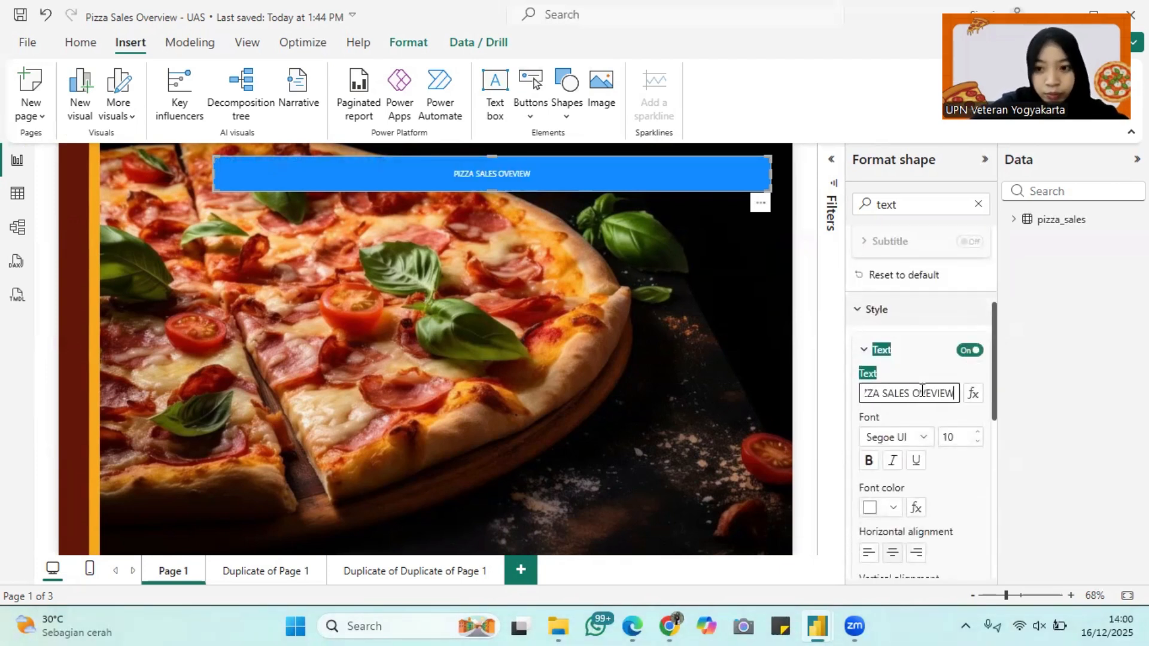
click(932, 395)
text(R)
click(923, 437)
click(939, 353)
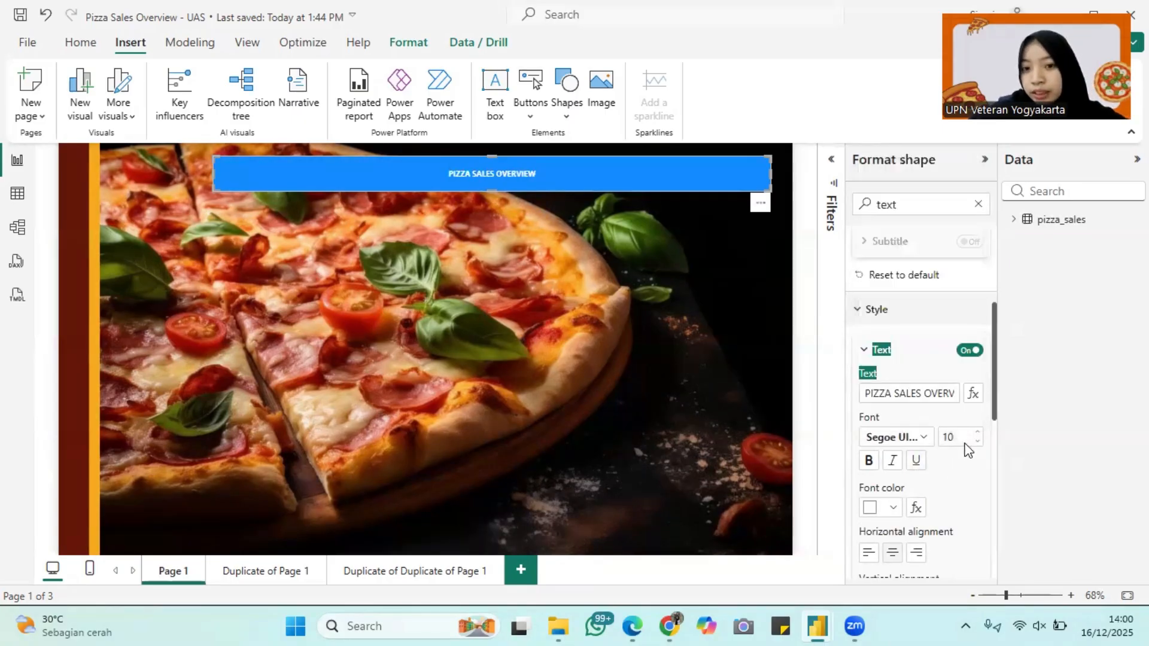
Increase the font size of the PIZZA SALES OVERVIEW header text to about 20.
click(977, 441)
click(978, 432)
click(978, 433)
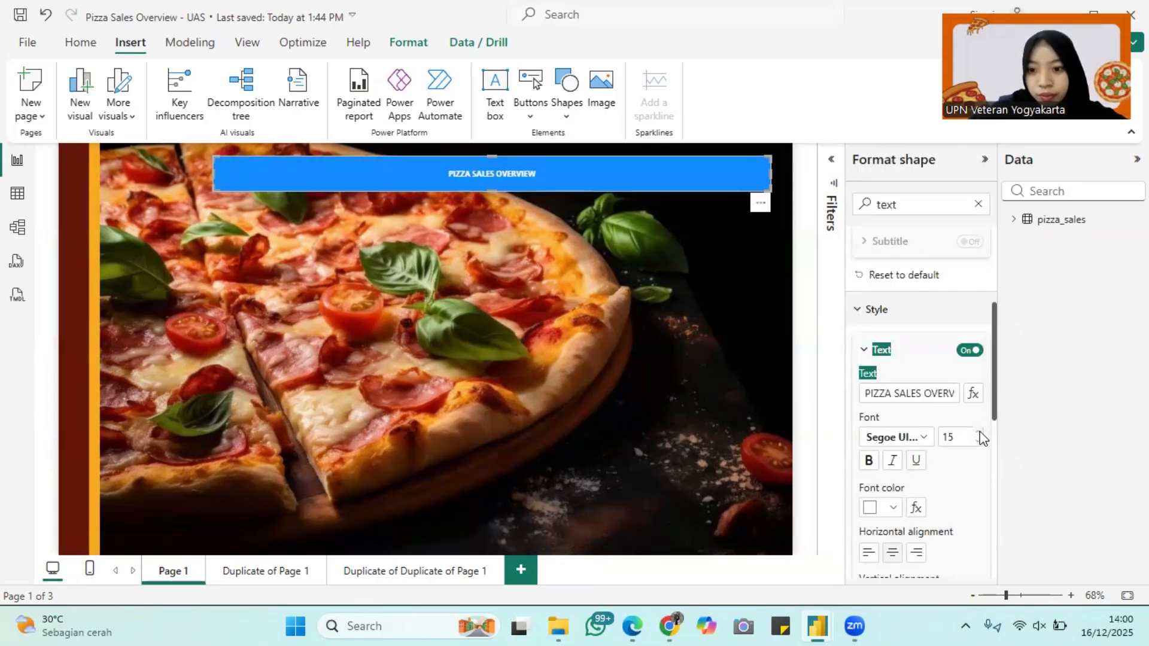
click(977, 432)
click(977, 433)
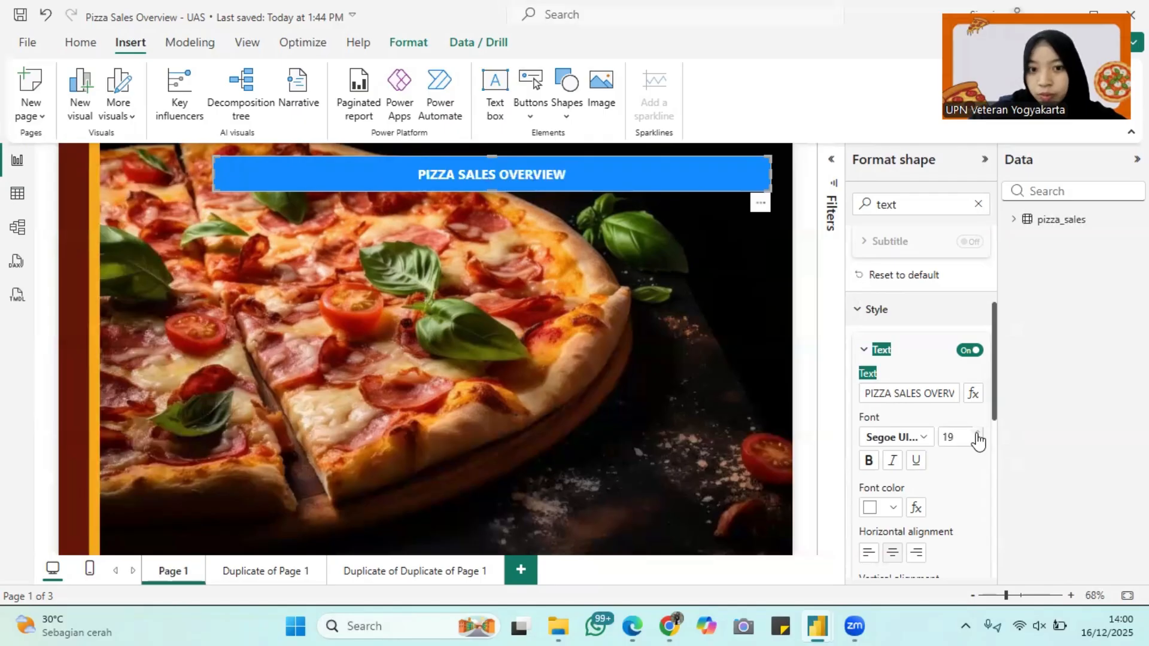
click(977, 433)
scroll(921, 446, down, 1)
scroll(897, 456, down, 4)
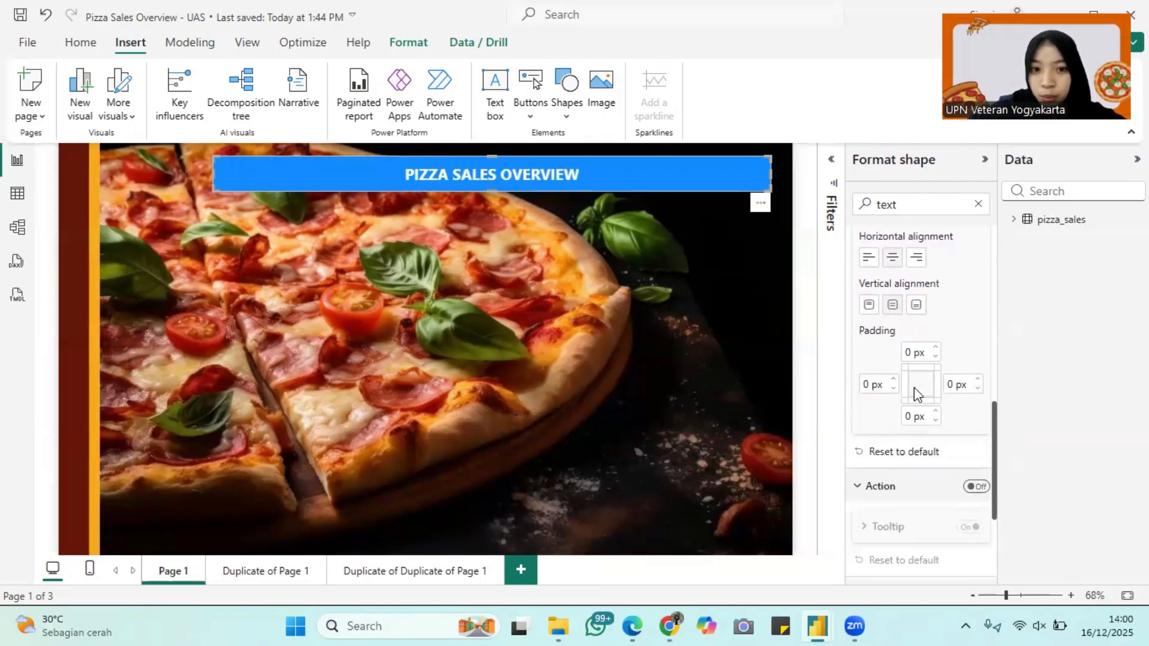
scroll(913, 359, up, 5)
Clear the format search, show the header's fill settings, and copy the dark red code #621708 from the Canva palette.
click(978, 204)
click(876, 348)
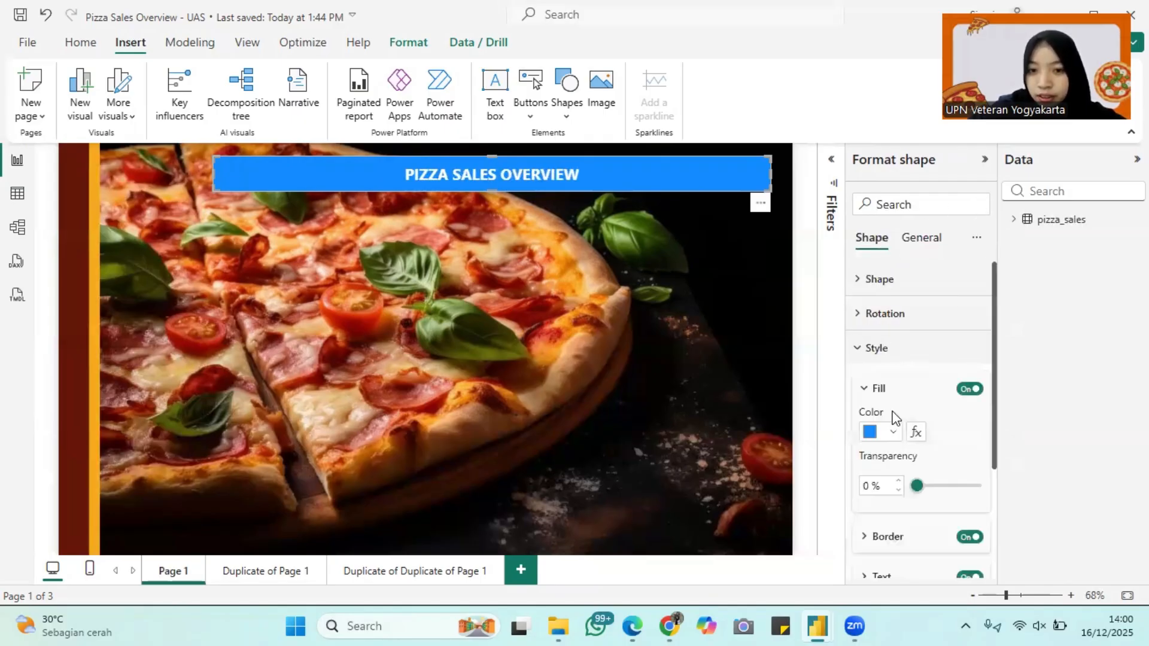
key(alt+Tab)
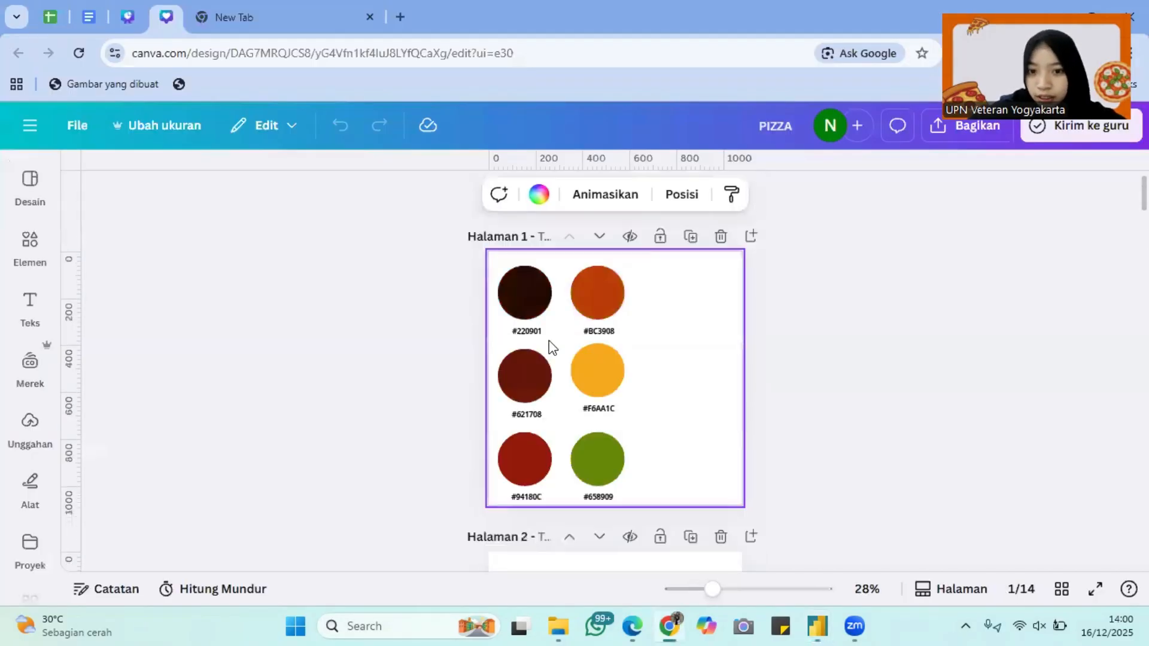
click(604, 386)
click(519, 414)
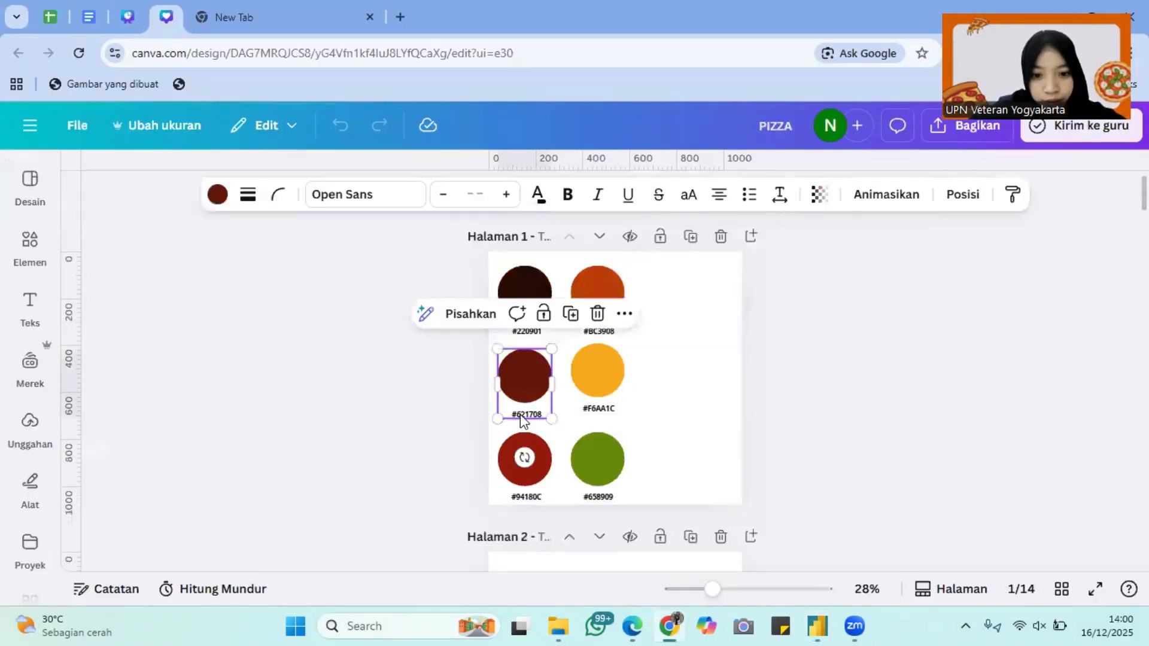
double_click(521, 414)
key(ctrl+c)
click(817, 626)
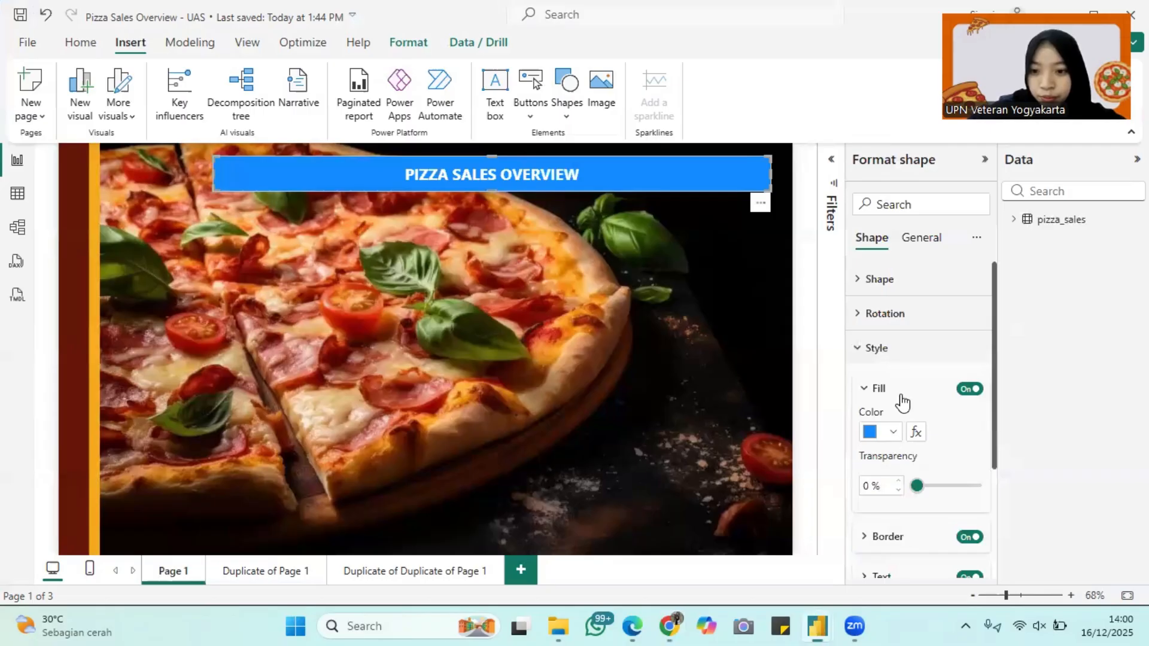
Set the header rectangle's fill color to #621708 using the copied code.
click(893, 432)
click(903, 402)
triple_click(904, 389)
key(ctrl+v)
click(932, 438)
Turn off the header rectangle's border and deselect the shape.
scroll(932, 439, down, 1)
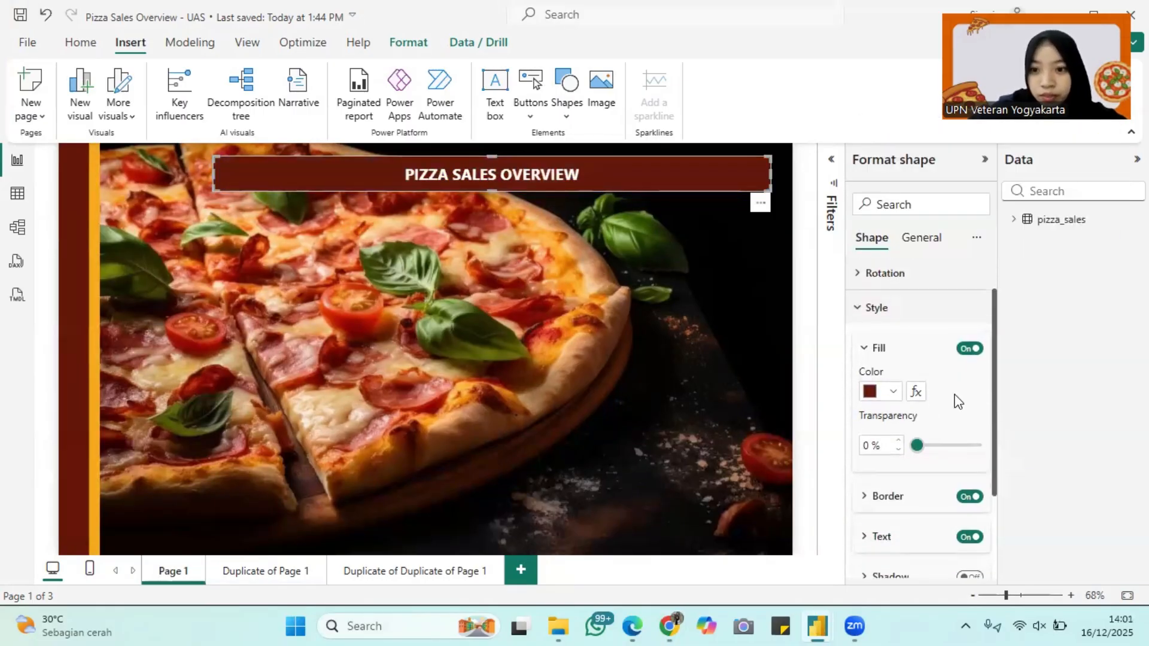
scroll(958, 413, down, 1)
click(969, 429)
scroll(897, 442, down, 1)
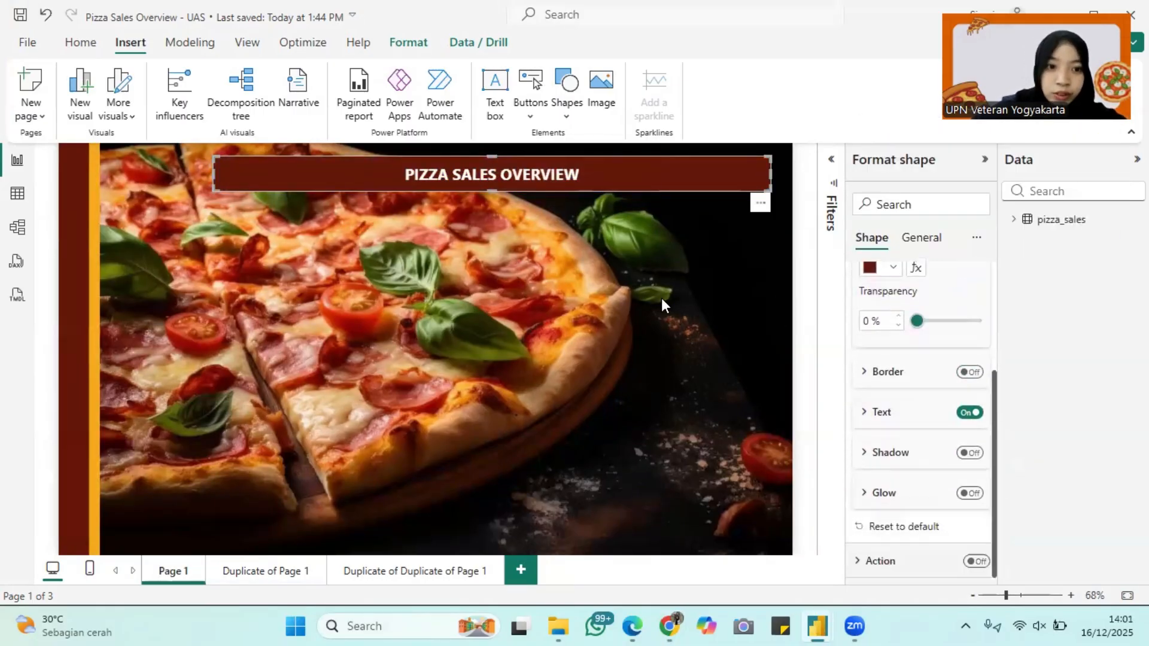
click(541, 202)
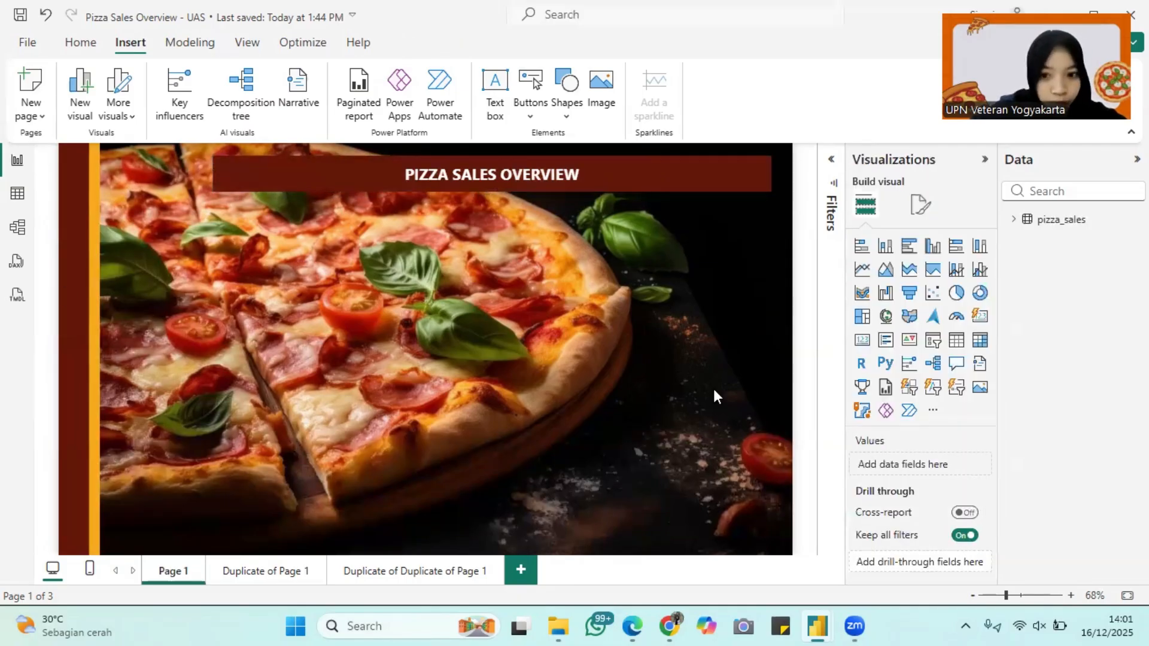
click(980, 316)
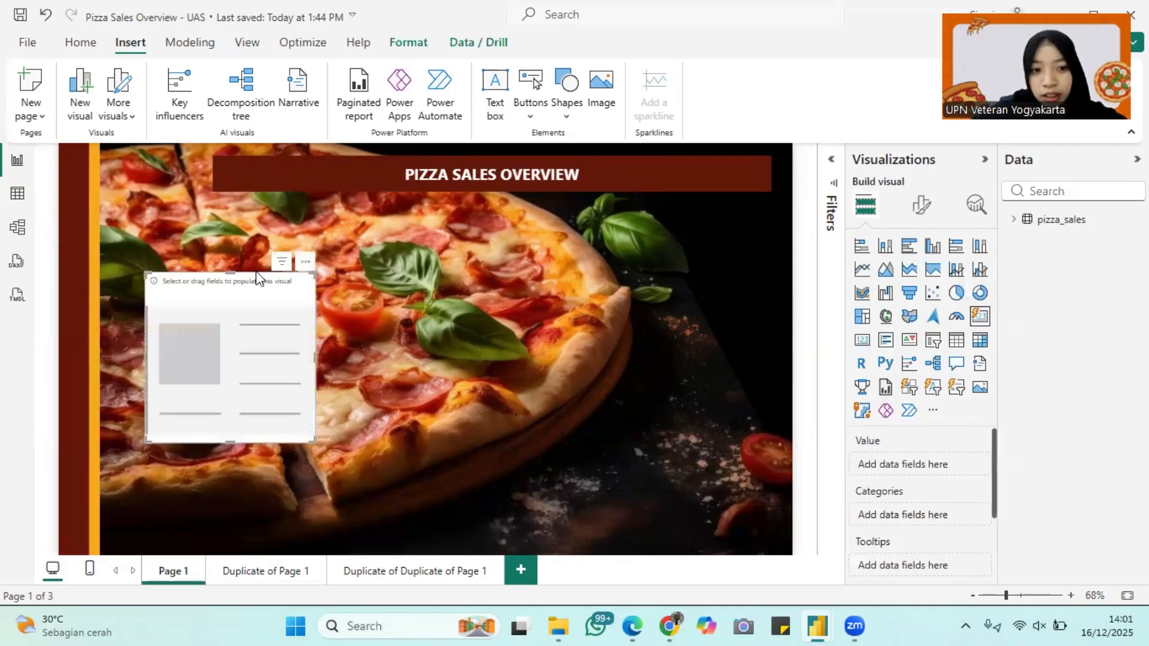
drag(256, 298, 506, 302)
click(1013, 219)
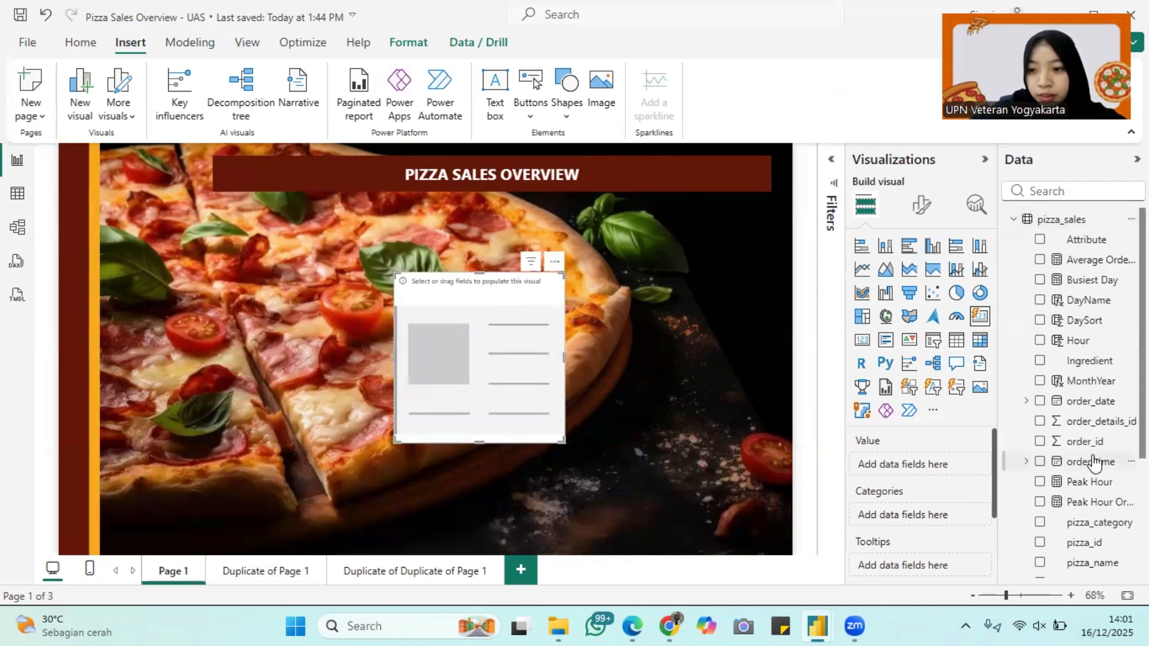
scroll(1093, 461, down, 1)
scroll(1093, 461, down, 3)
drag(1089, 527, 532, 366)
drag(564, 441, 504, 341)
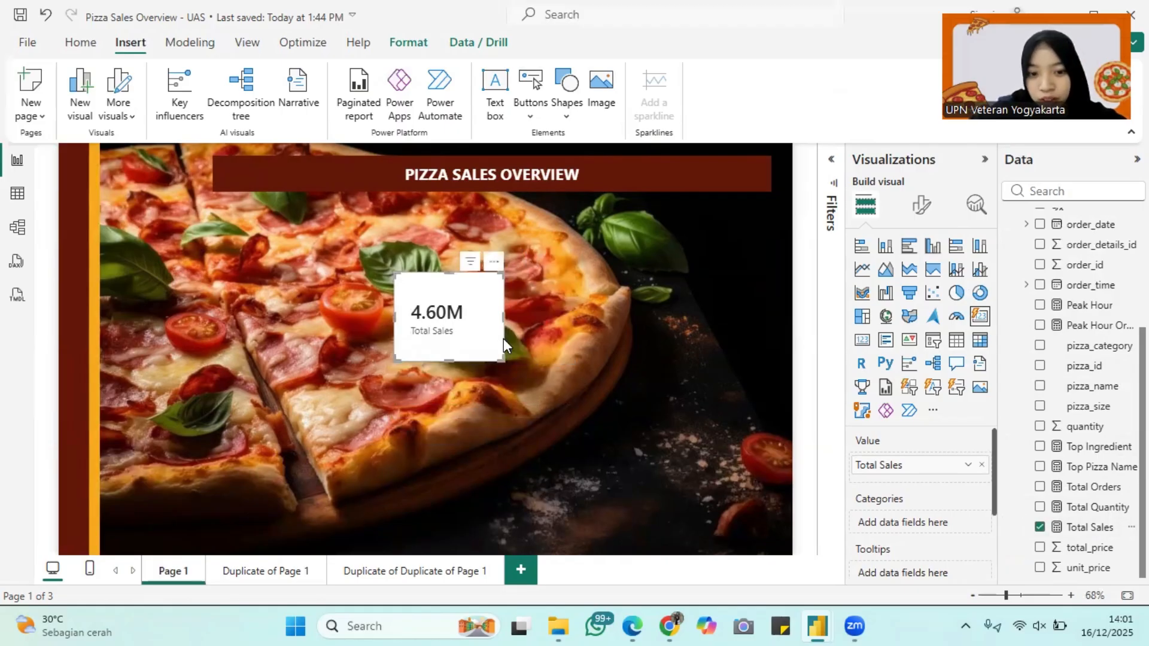
click(493, 262)
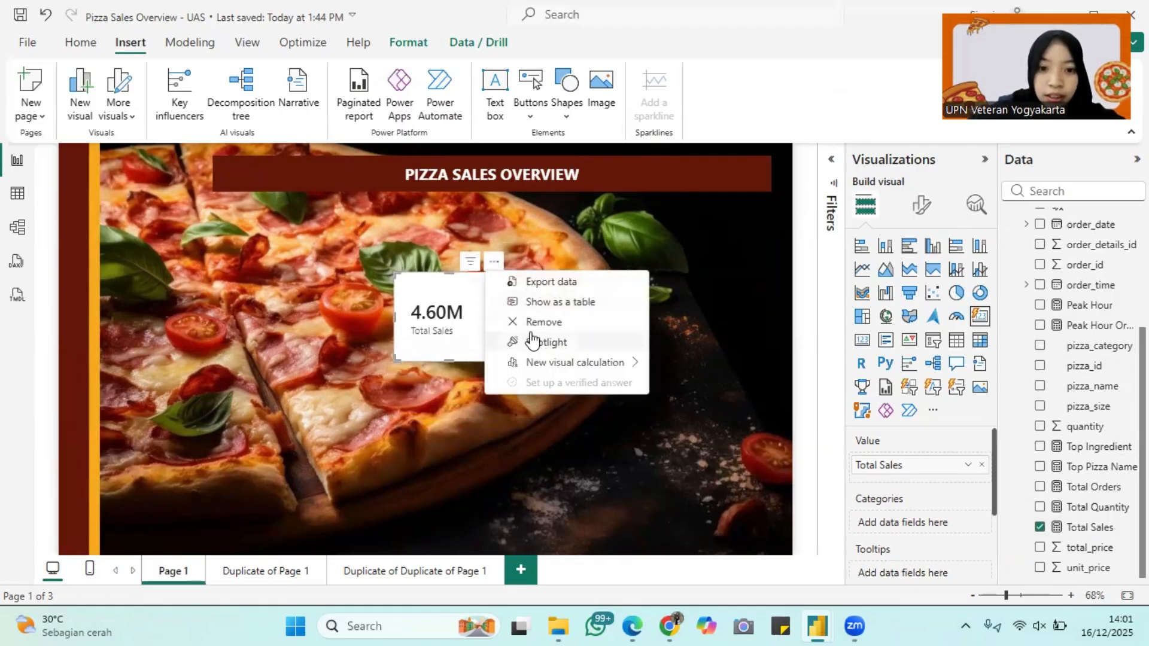
click(533, 318)
Insert a text box reading "Total Sales" and add a dynamic value calculated from "total sales" on the line below.
click(496, 107)
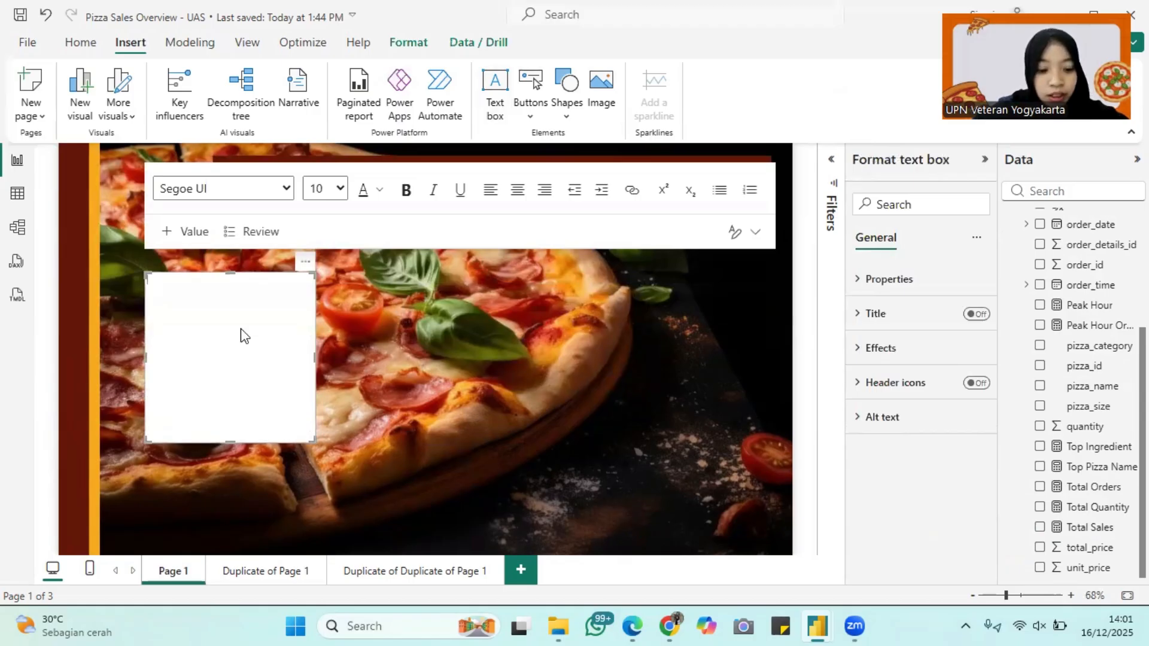
text(TO)
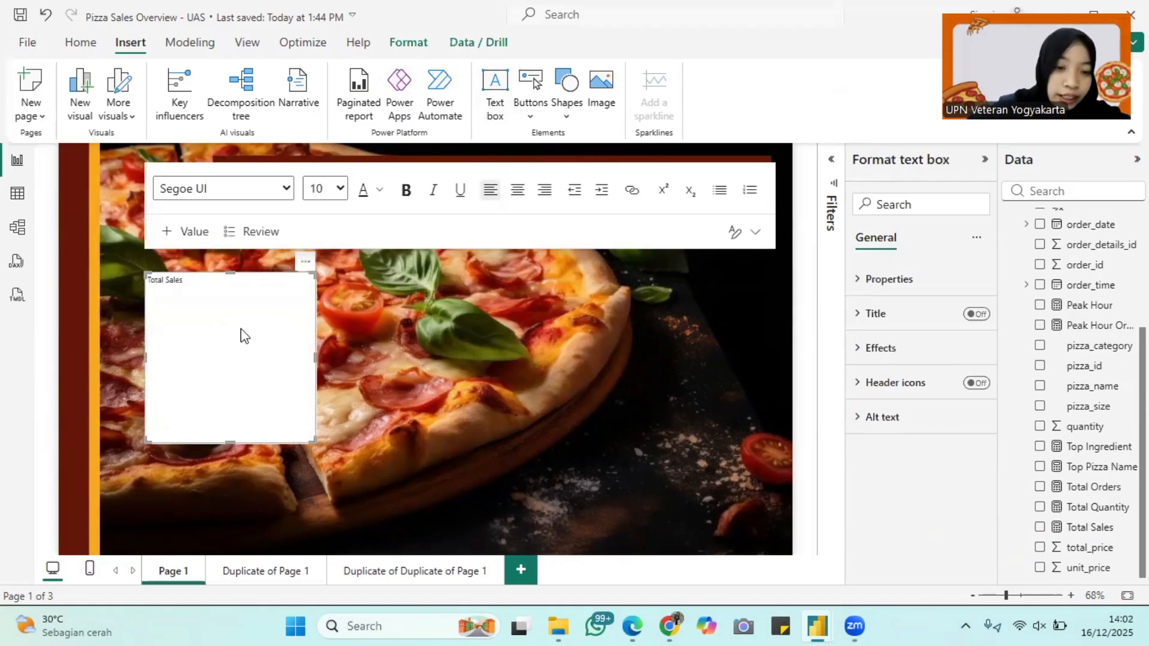
click(185, 231)
click(290, 344)
text(t)
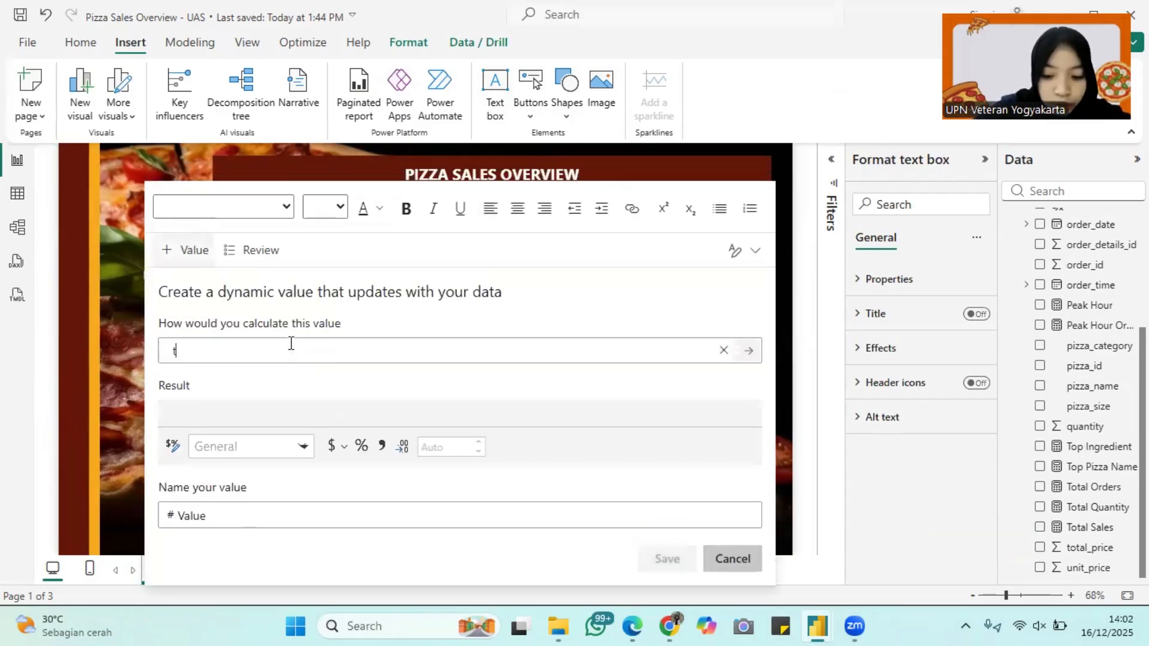
text(OTA)
key(BackSpace)
key(BackSpace)
key(BackSpace)
key(BackSpace)
text(total)
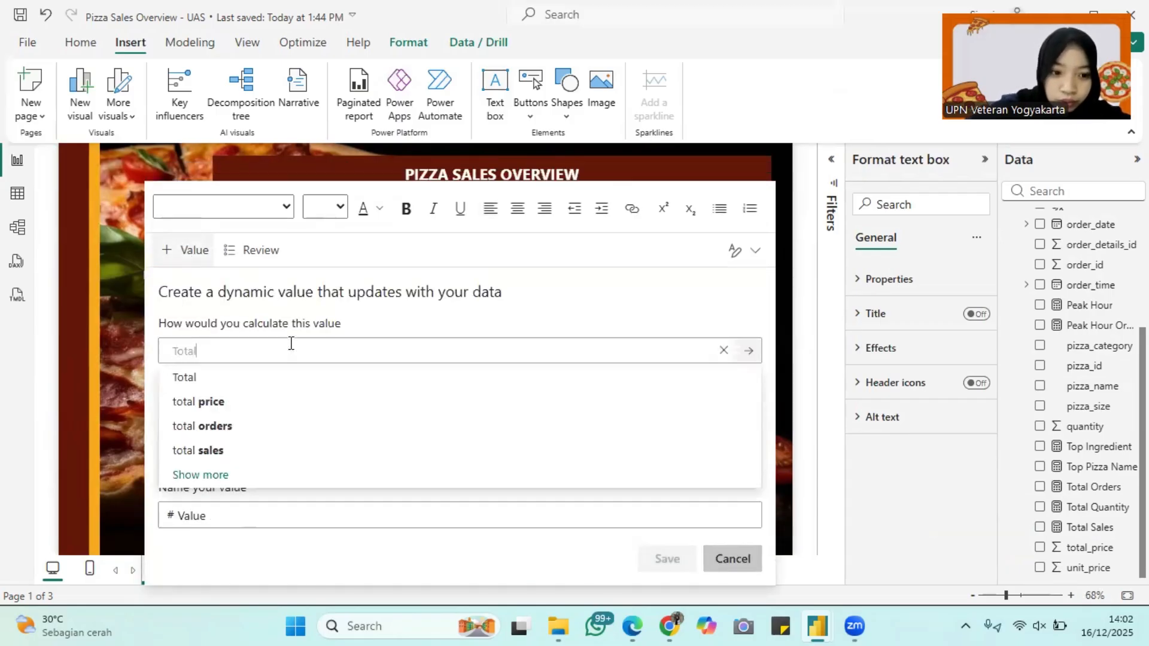
click(259, 450)
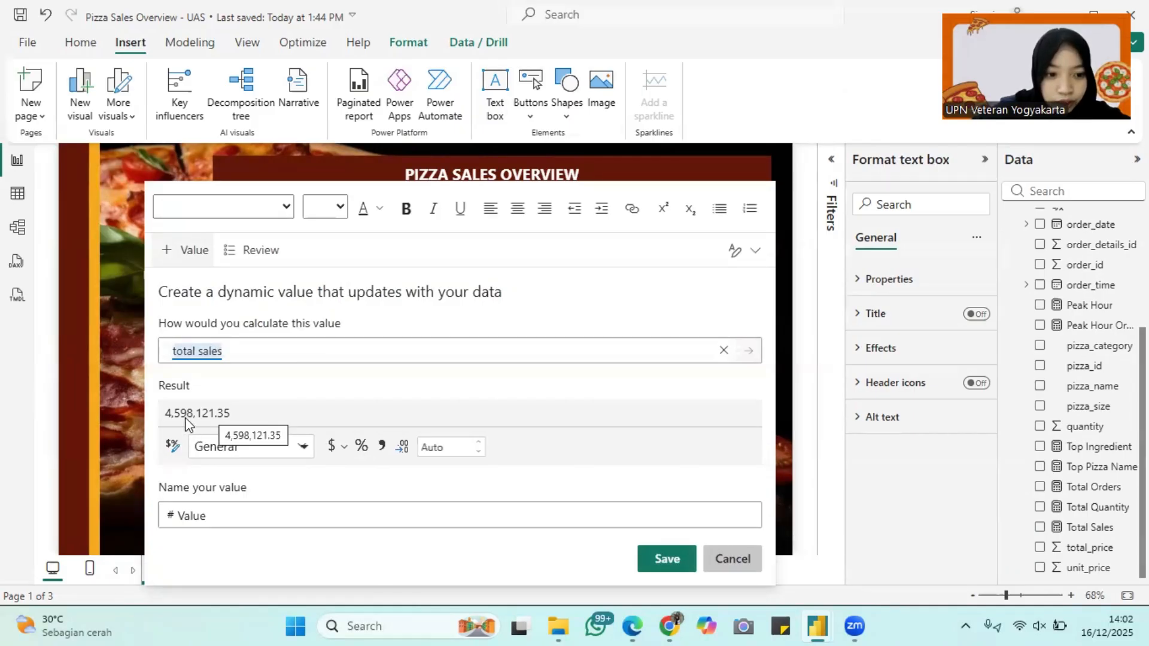
click(656, 558)
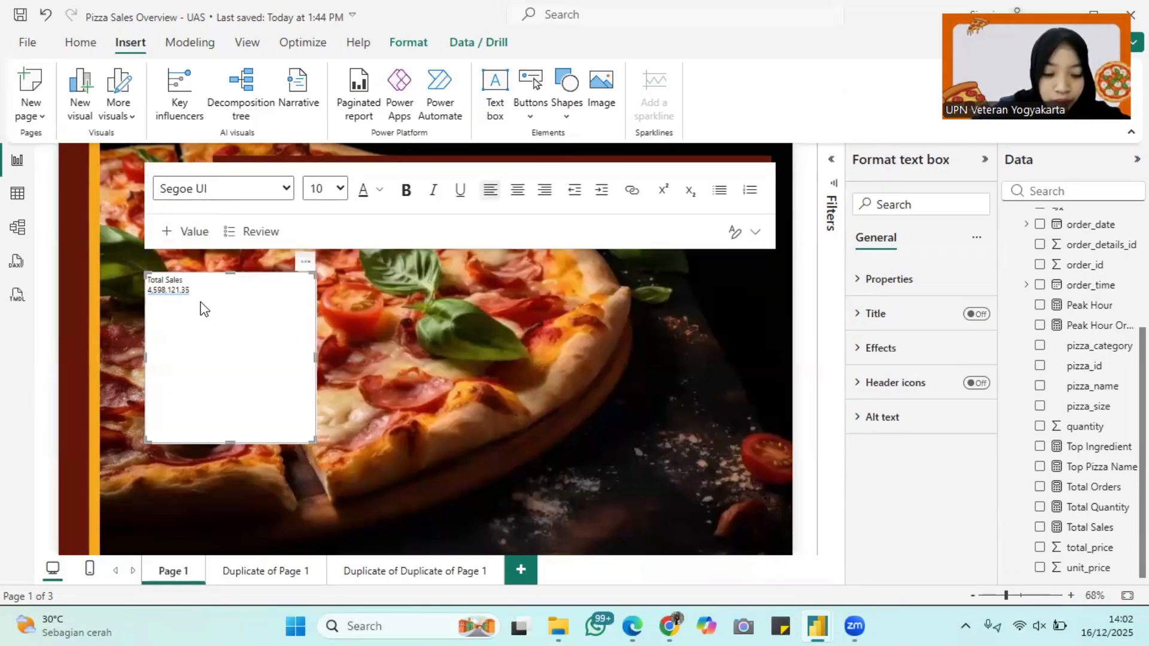
Set the sales value to font size 32 and the Total Sales label to 14, and shorten the text box to fit.
key(ctrl+a)
click(336, 191)
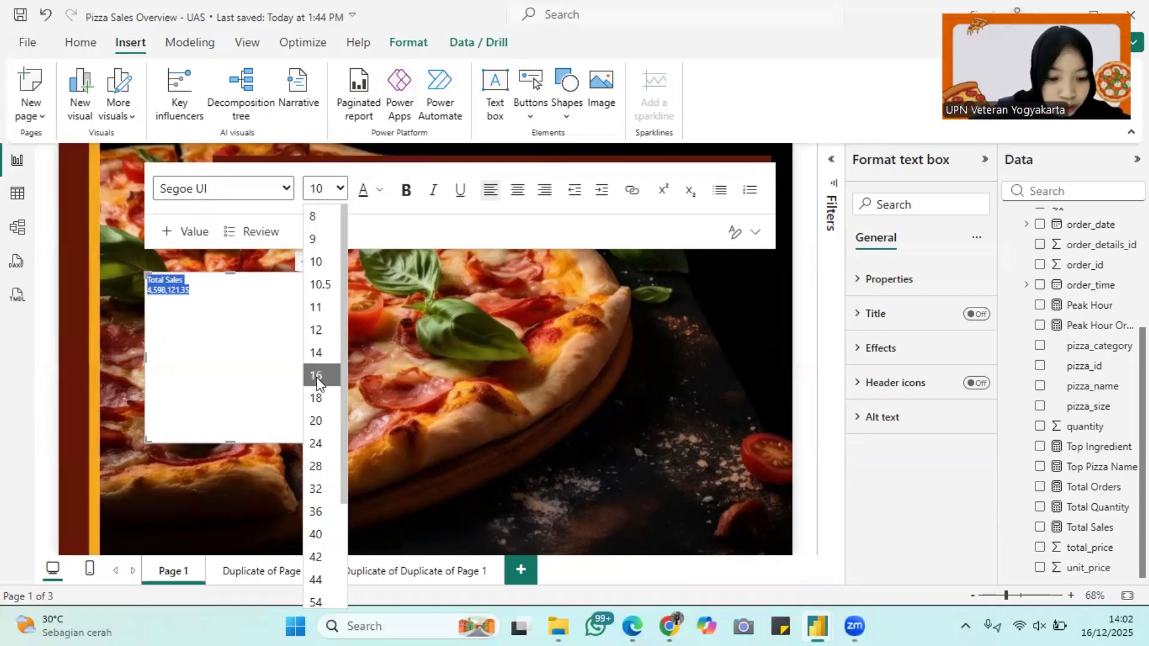
click(322, 488)
triple_click(278, 298)
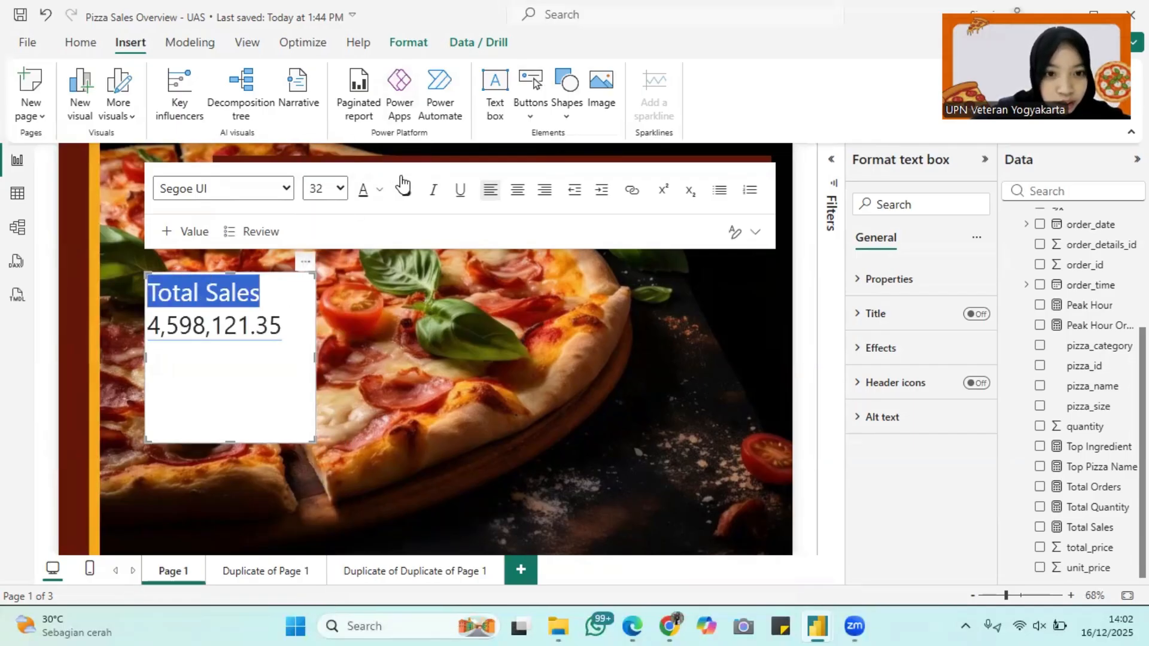
click(339, 188)
click(329, 353)
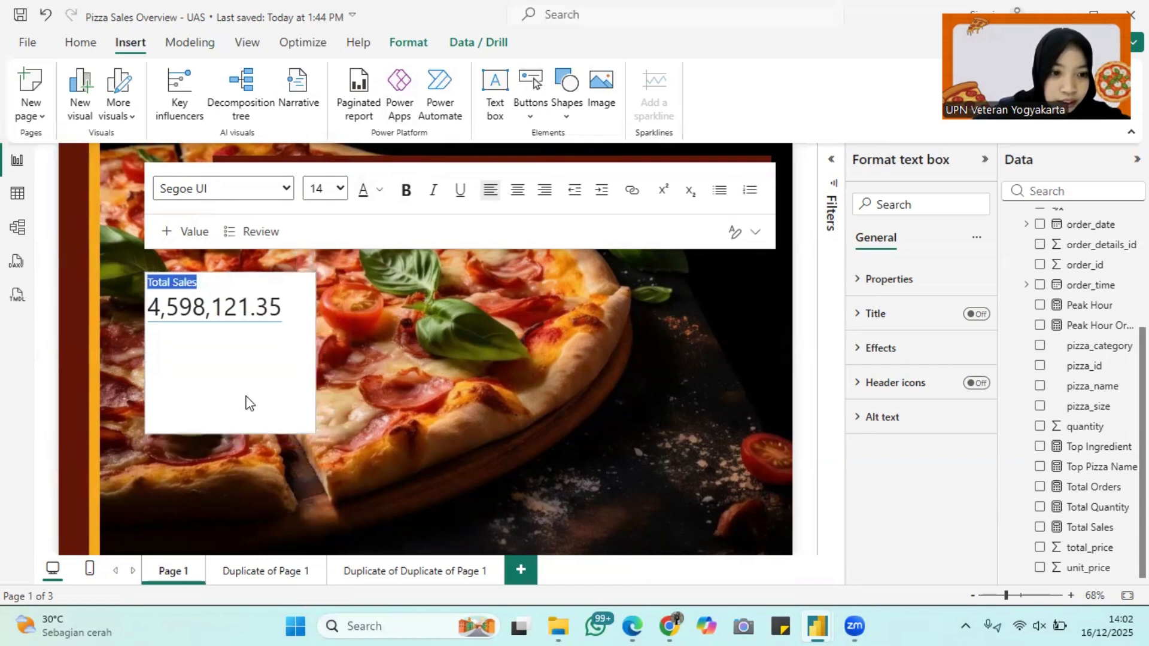
drag(247, 441, 247, 338)
Center all text in the Total Sales box and change its font to Segoe (Bold).
key(ctrl+a)
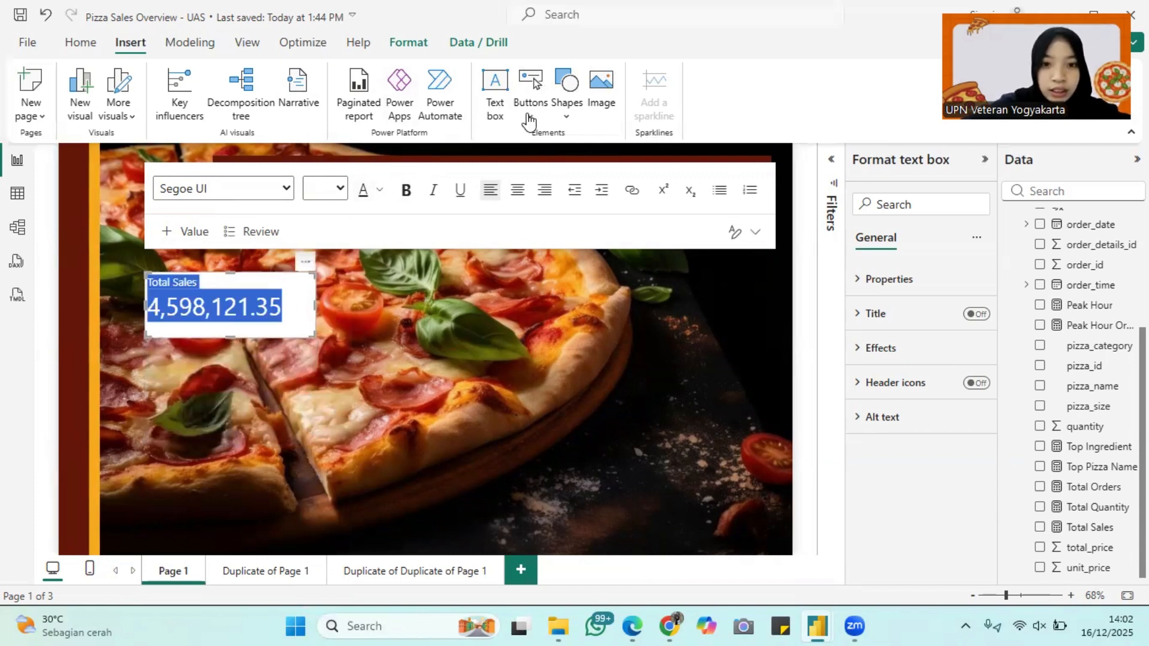
click(517, 189)
click(244, 196)
scroll(238, 460, down, 4)
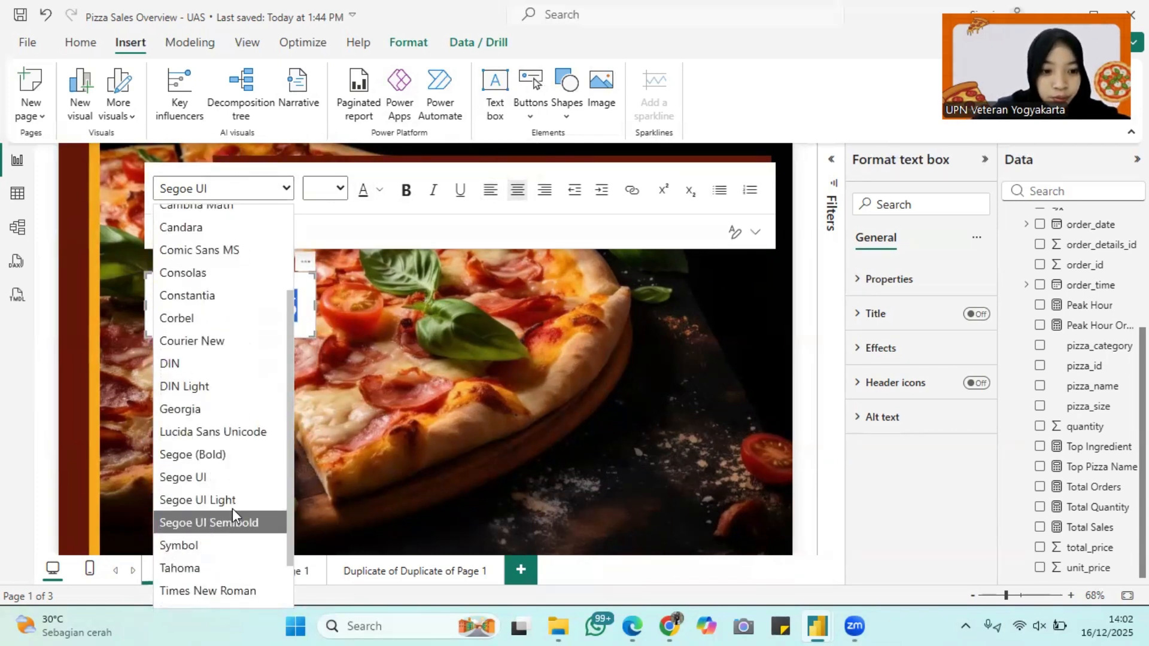
scroll(238, 460, up, 2)
scroll(234, 527, down, 1)
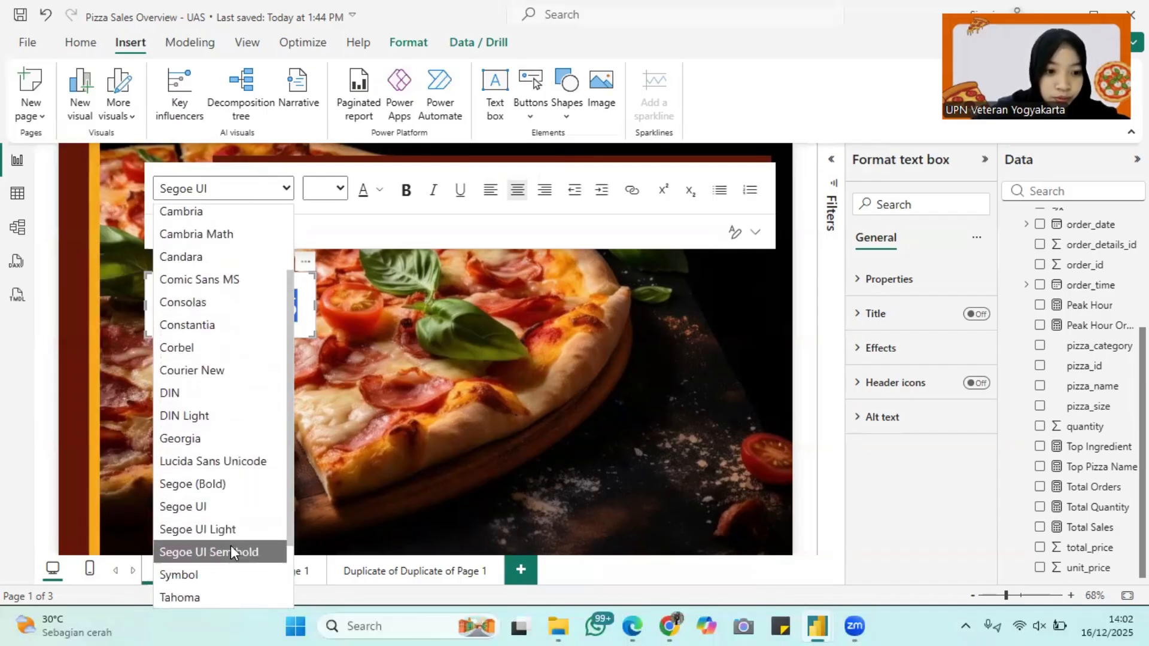
click(233, 505)
Color the Total Sales label with the orange-red code #BC3908 copied from the Canva palette.
drag(276, 283, 202, 284)
click(664, 625)
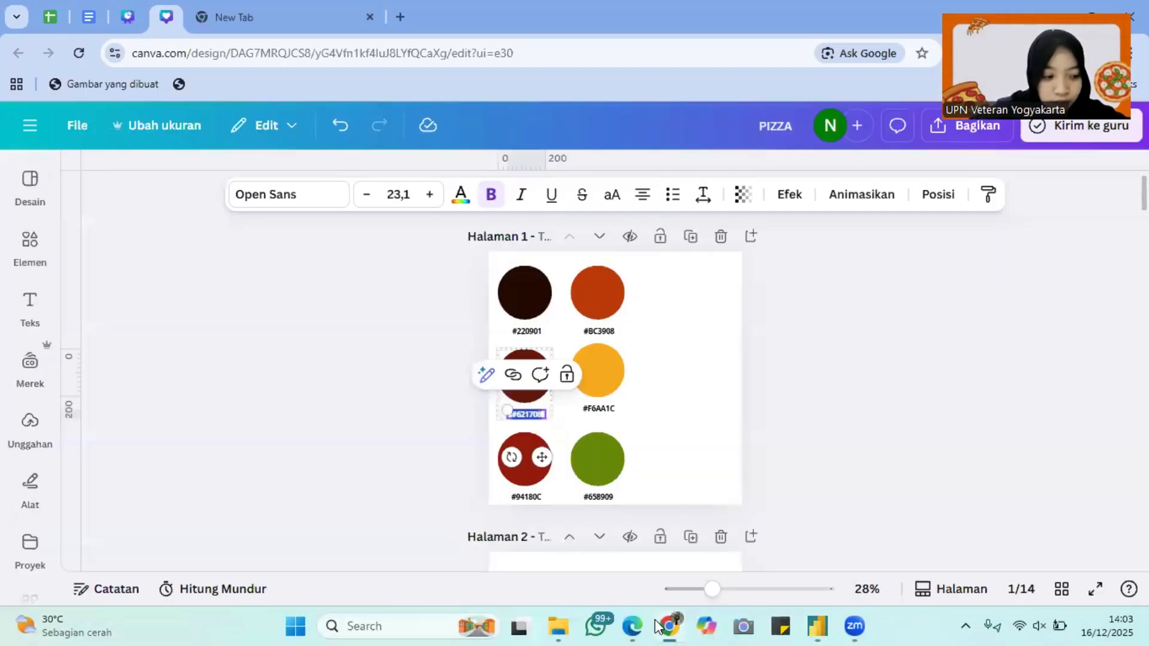
double_click(610, 331)
key(ctrl+c)
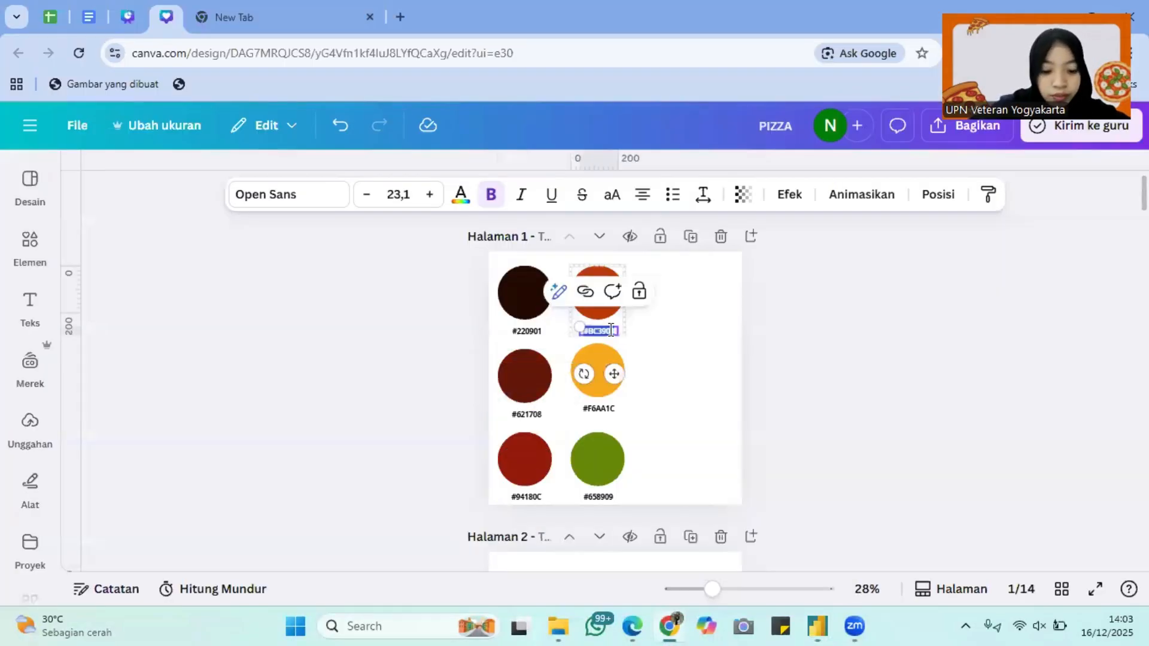
click(821, 627)
click(379, 190)
click(437, 477)
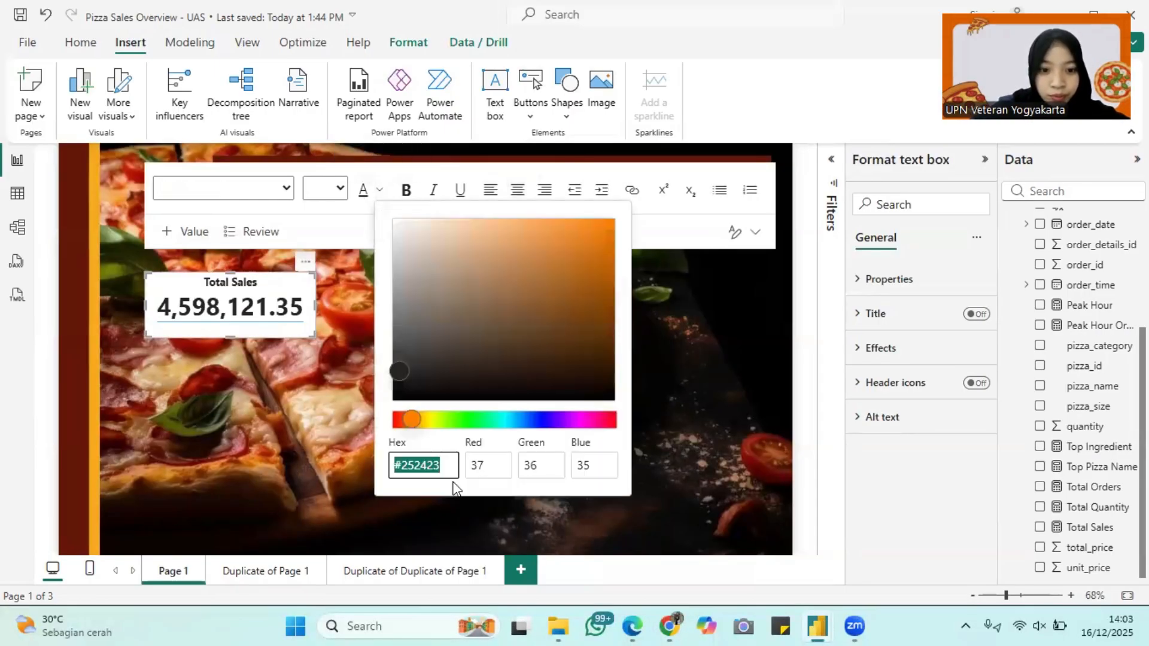
key(ctrl+v)
click(303, 412)
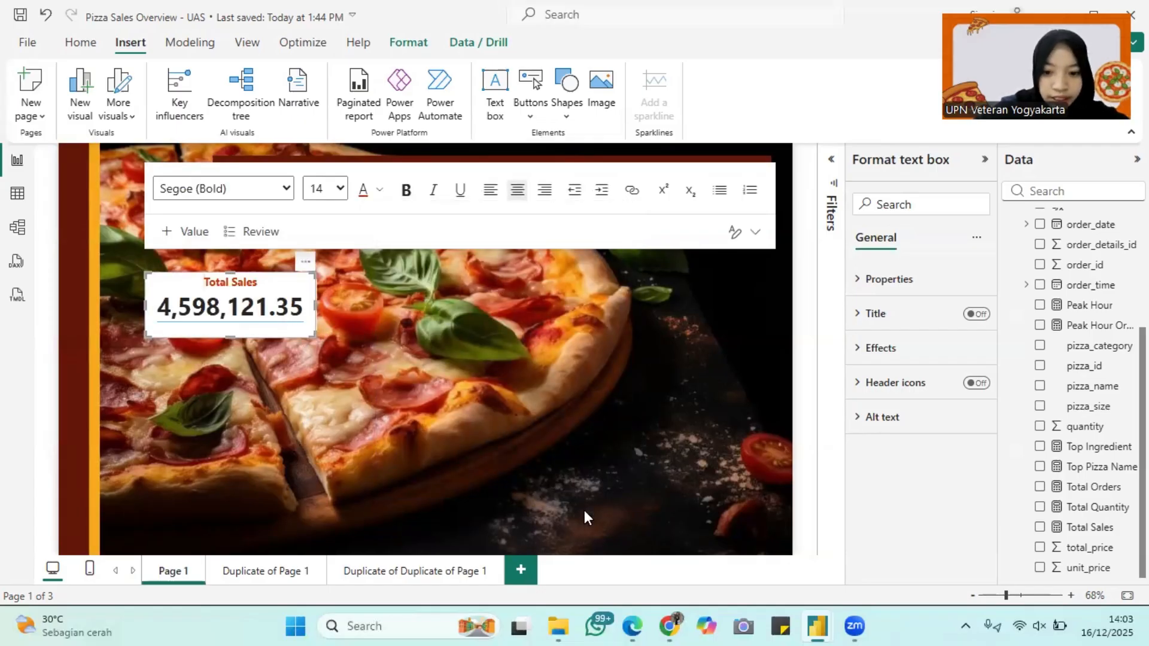
Color the Total Sales label with the yellow-orange code #F6AA1C copied from the Canva palette.
key(alt+Tab)
double_click(602, 412)
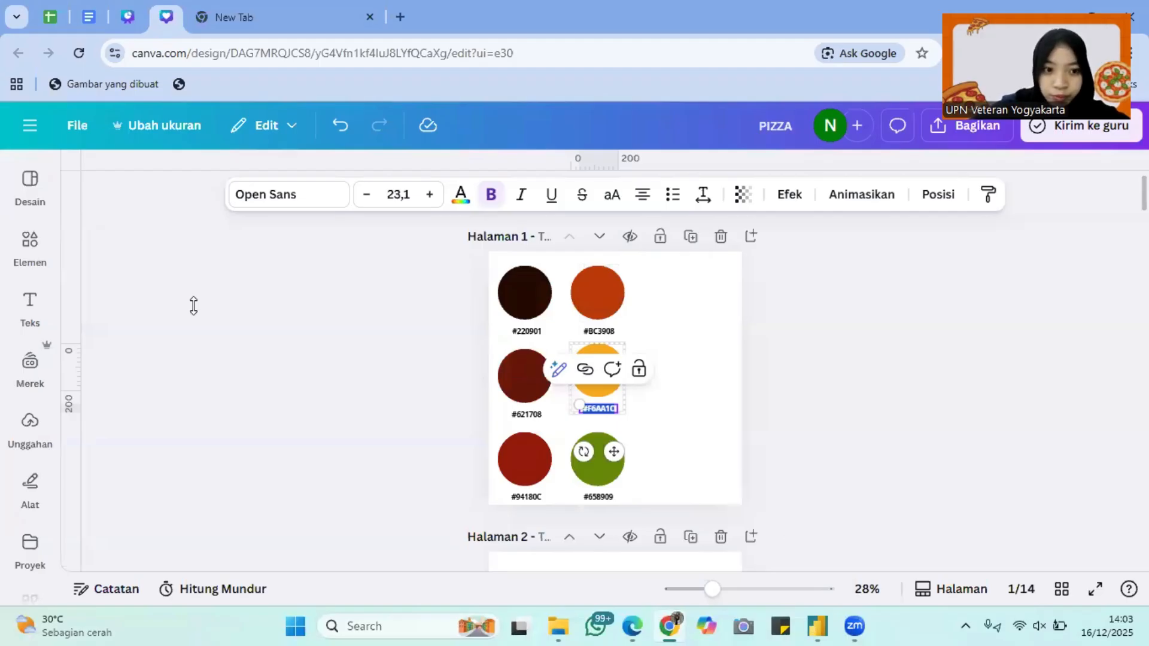
key(ctrl+c)
key(alt+Tab)
click(379, 189)
key(ctrl+v)
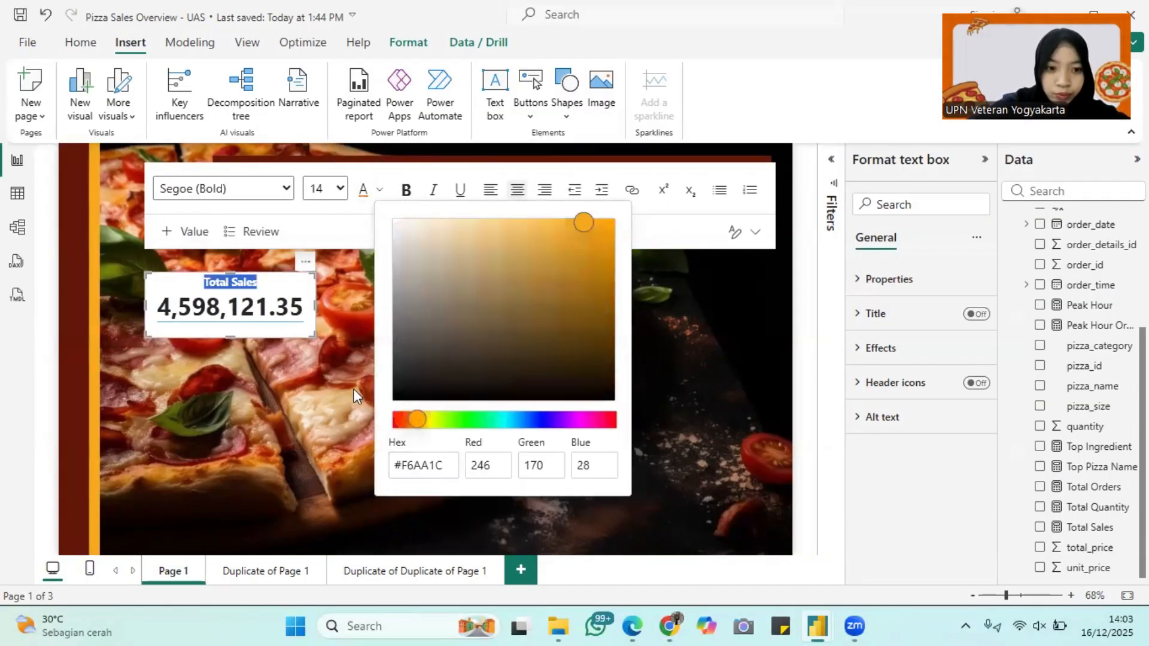
click(319, 350)
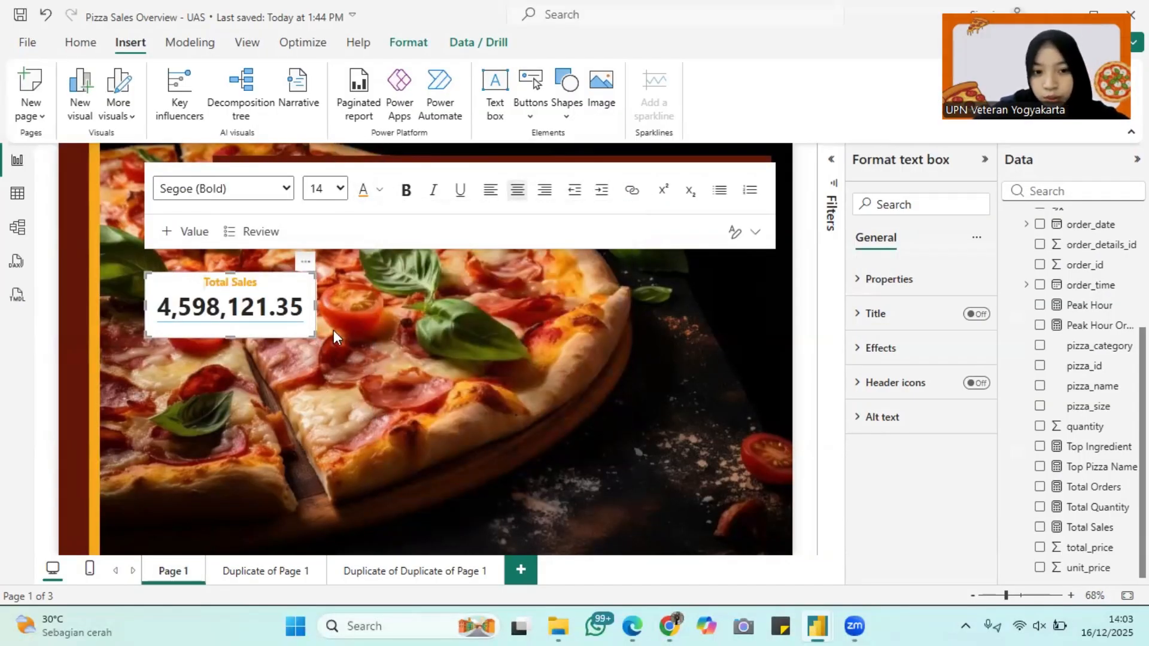
Give the Total Sales text box a near-black background at 45% transparency.
click(880, 348)
drag(917, 423, 996, 425)
scroll(896, 446, down, 1)
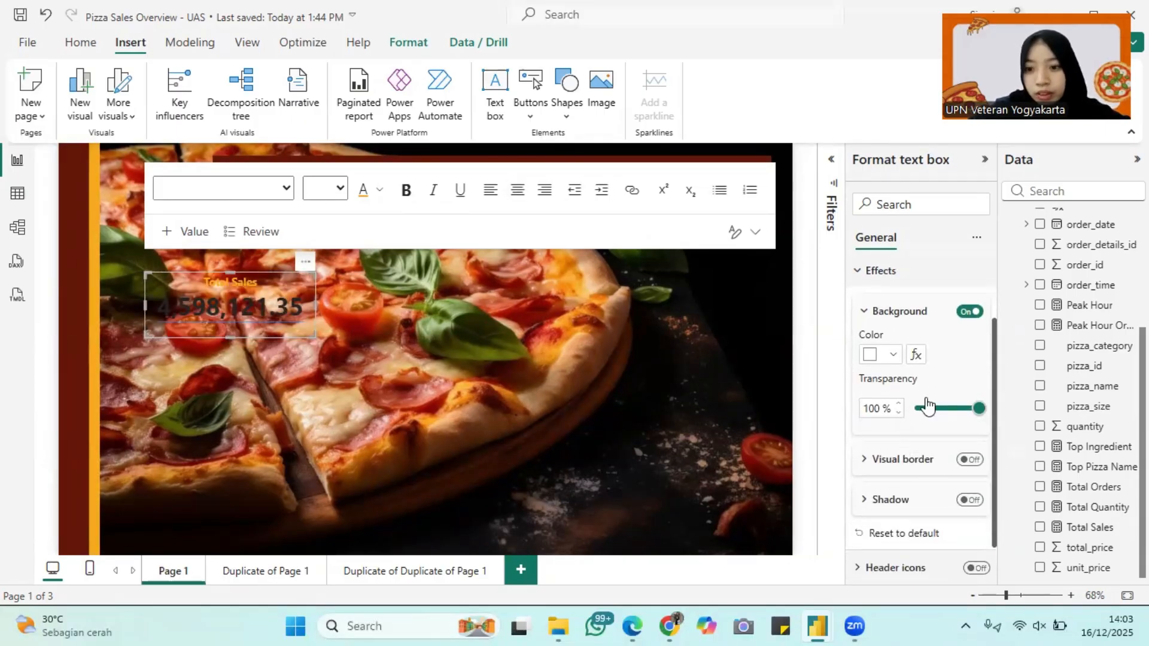
double_click(874, 408)
text(45)
click(893, 354)
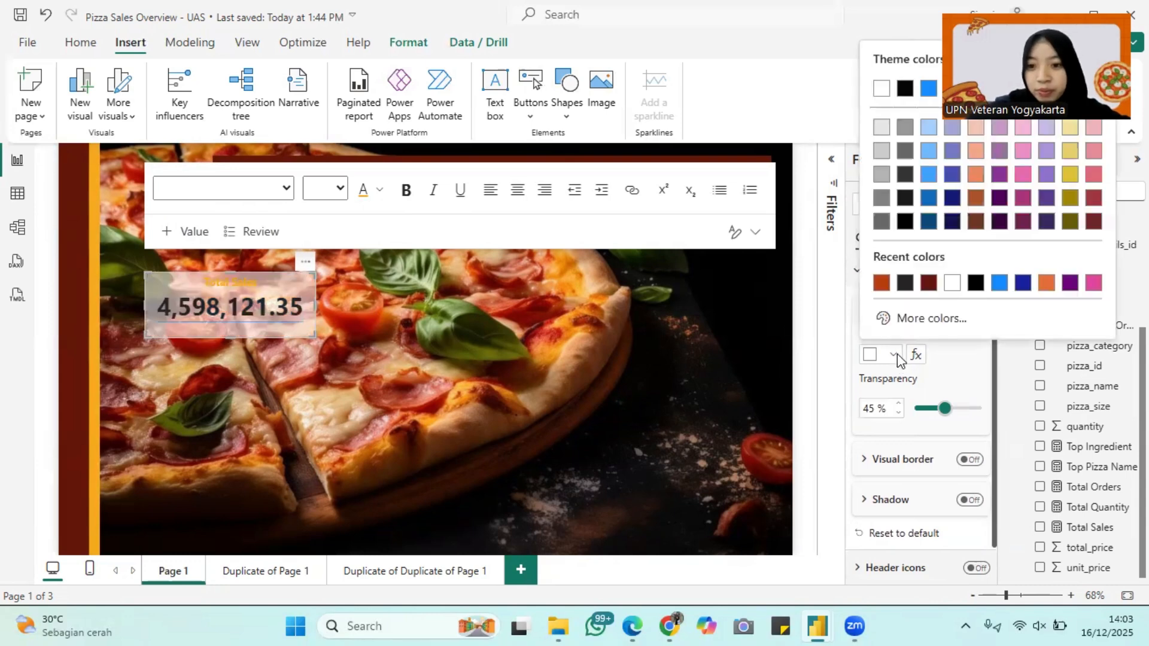
click(903, 195)
Color the sales value in the Total Sales box white.
click(253, 302)
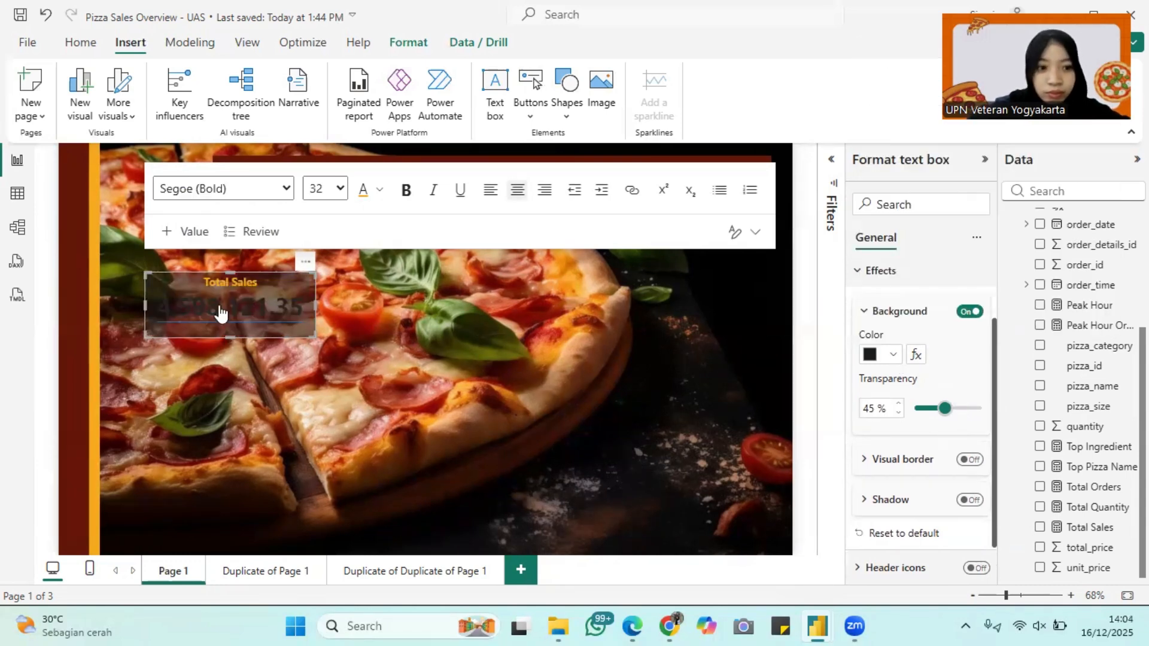
click(379, 190)
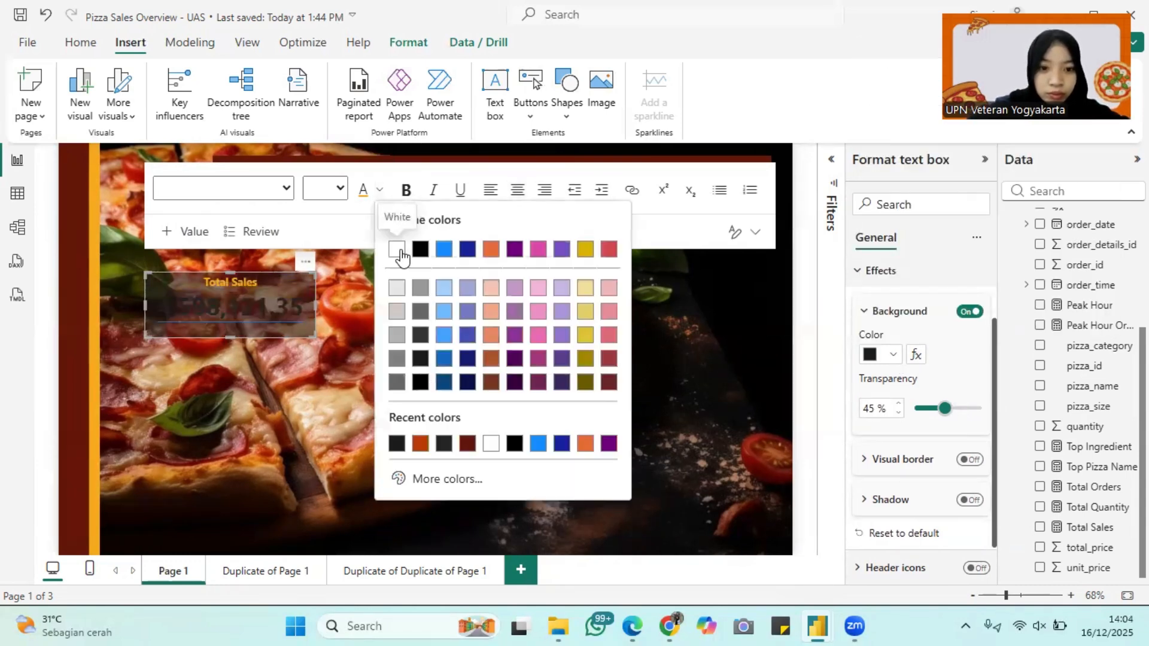
click(398, 250)
click(380, 427)
Move the Total Sales box directly below the header banner, aligned with the banner's left edge.
click(306, 274)
drag(306, 269, 375, 196)
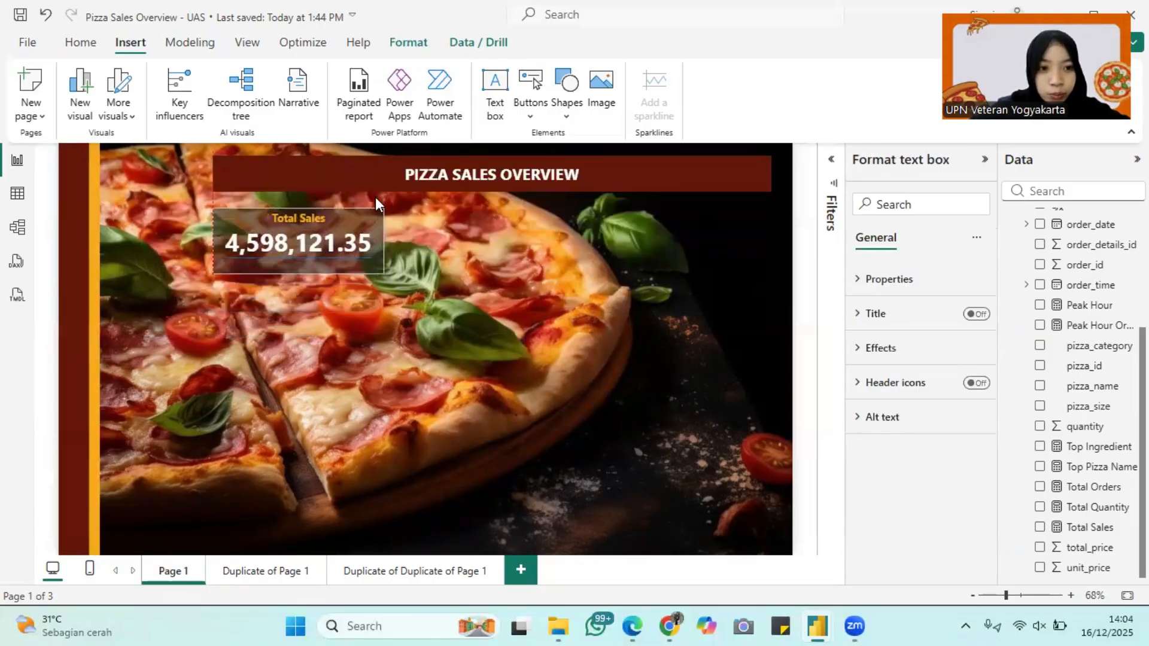
click(420, 263)
Turn off the Total Sales box background and shrink the box to fit its text.
click(375, 197)
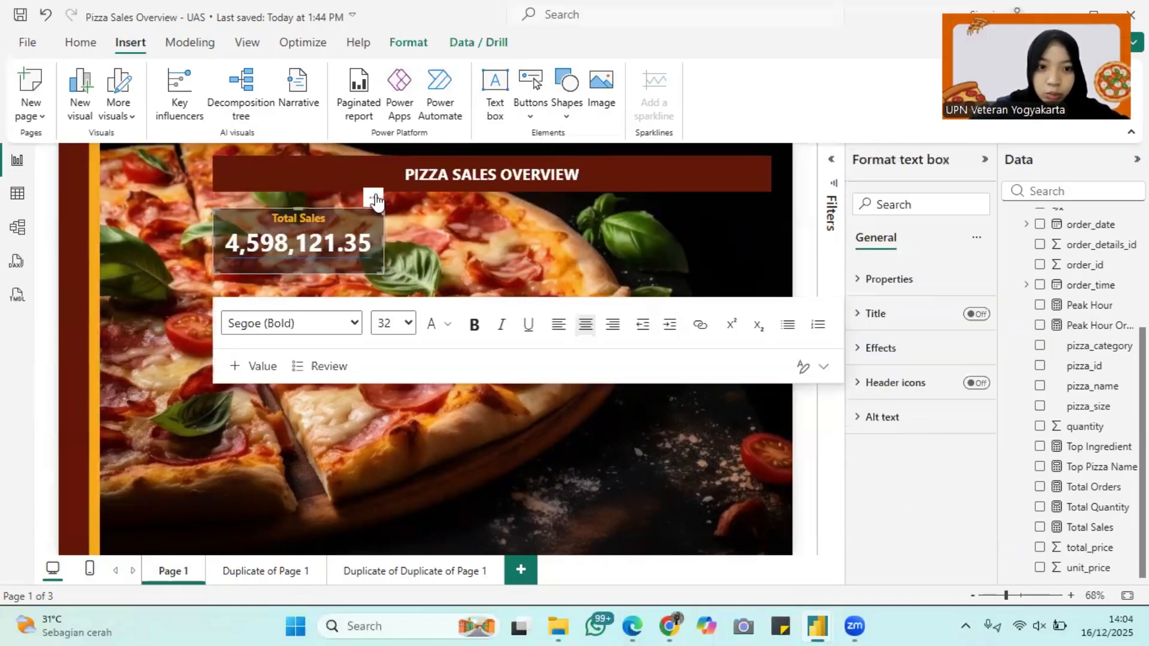
click(877, 317)
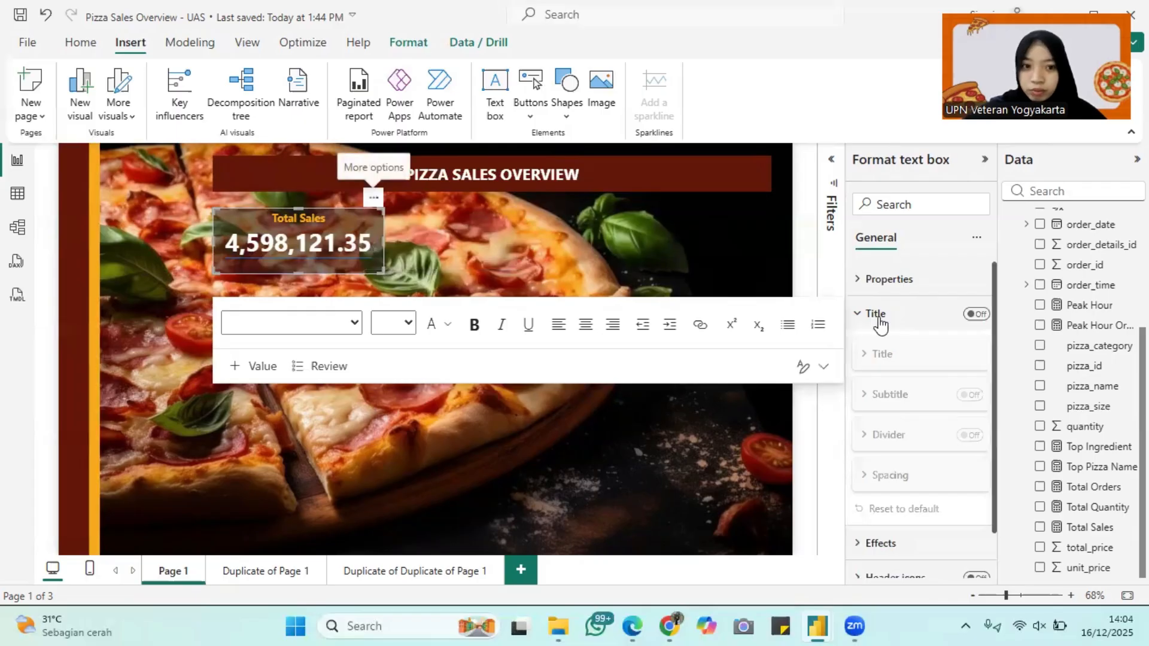
click(878, 319)
text(backgrou)
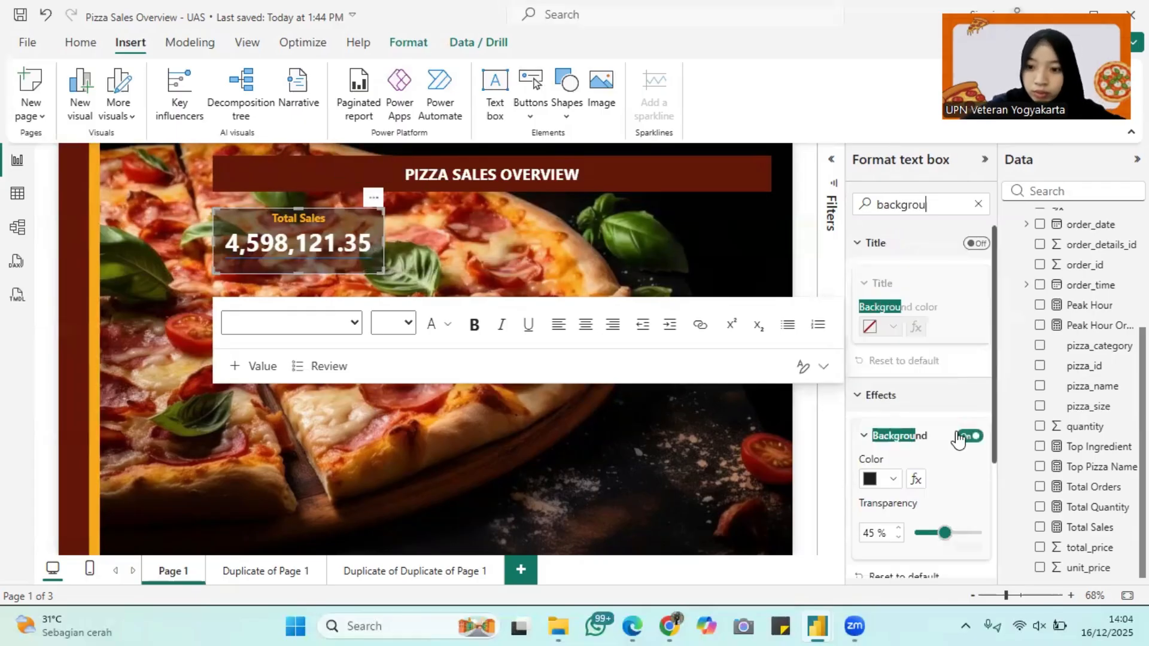
click(969, 437)
click(428, 260)
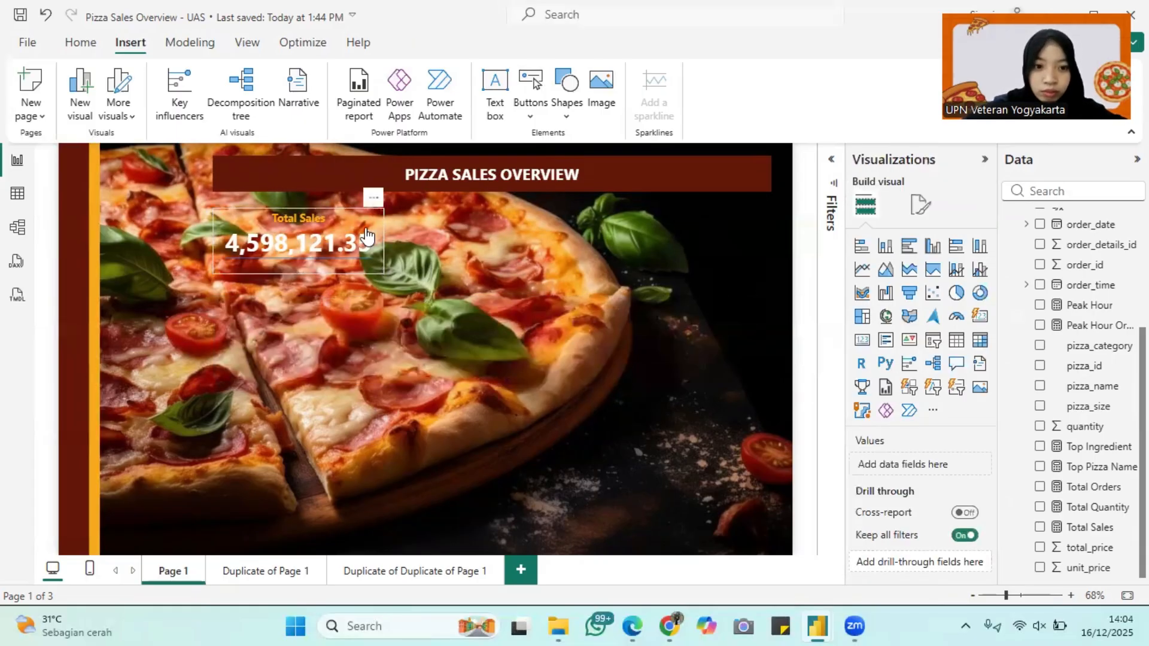
click(381, 270)
drag(381, 271, 367, 261)
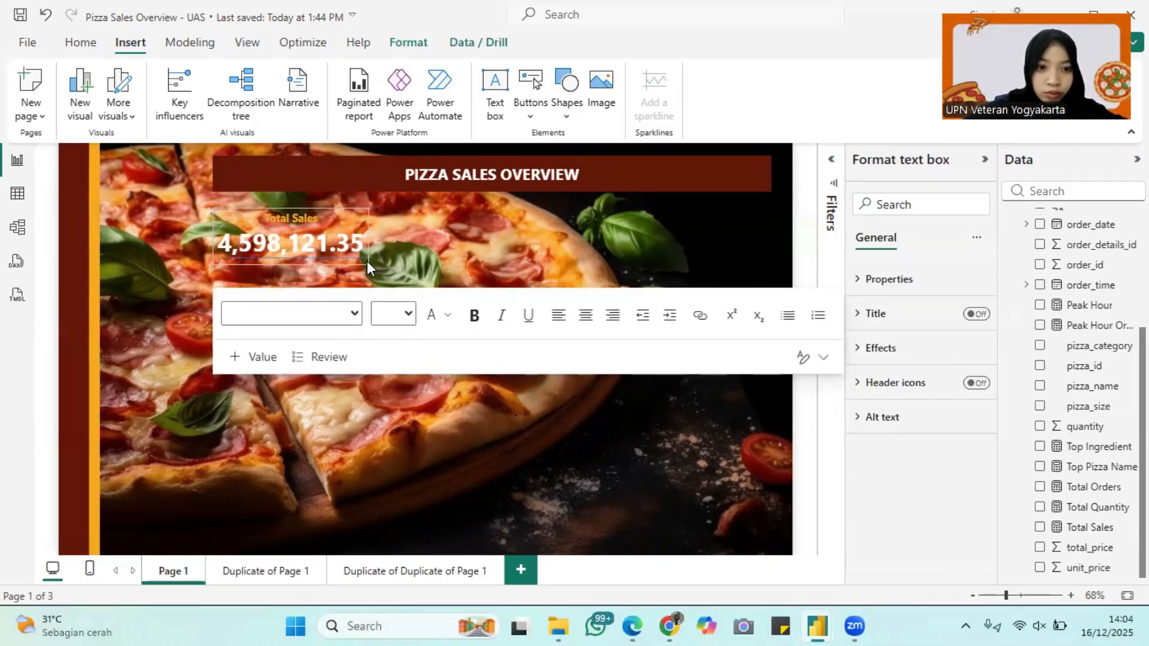
Paste three copies of the Total Sales box and spread them out across the page.
right_click(360, 214)
click(358, 215)
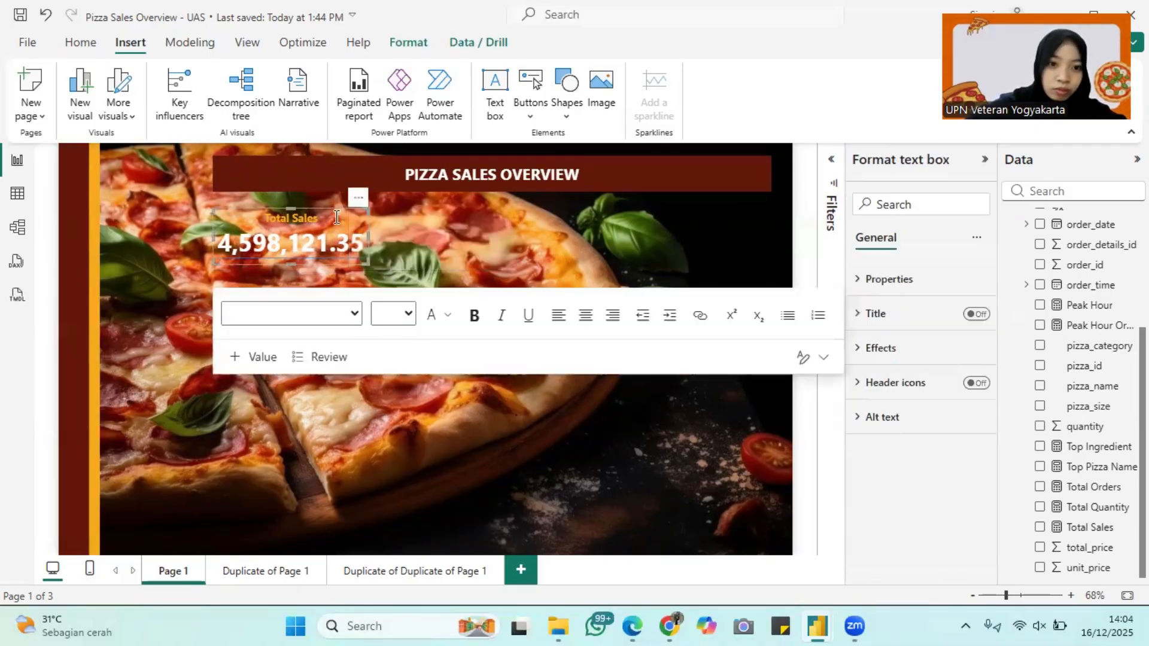
key(ctrl+v)
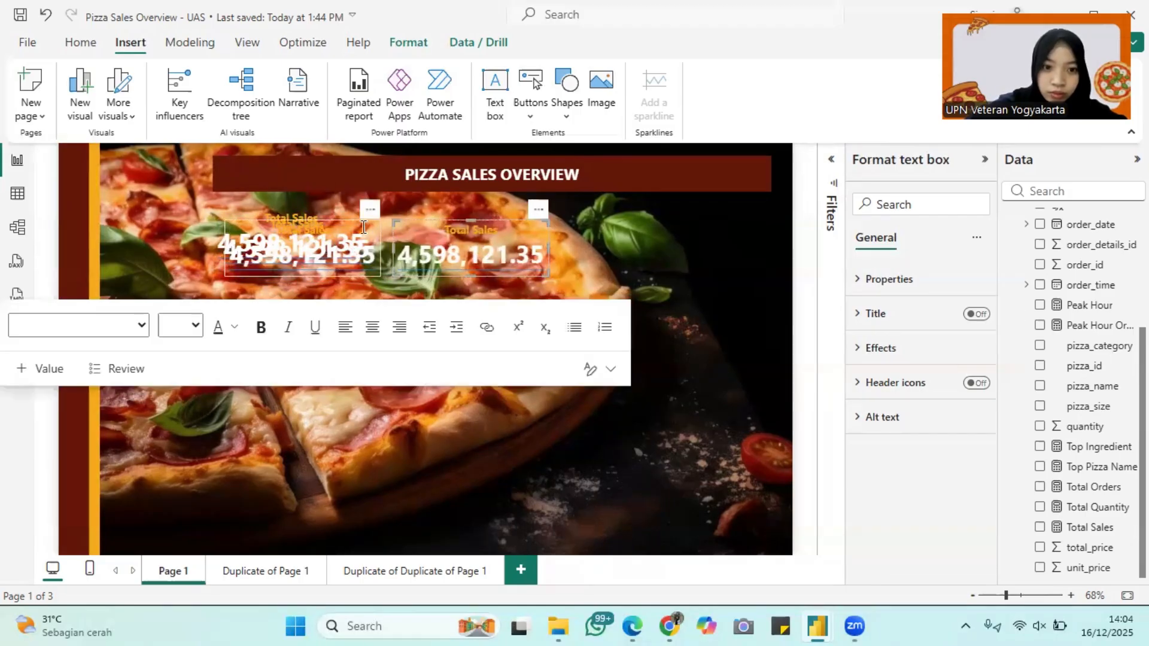
key(ctrl+v)
drag(366, 213, 748, 275)
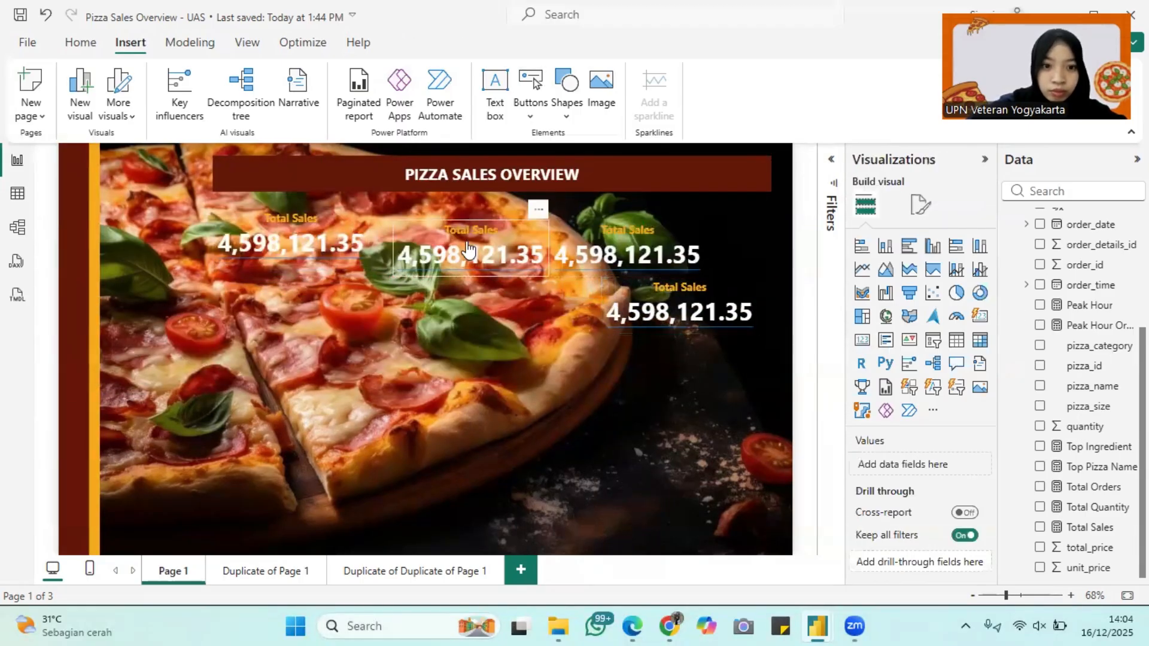
Turn the copy next to Total Sales into a Total Order box calculating total orders with a thousands separator.
drag(537, 209, 460, 222)
click(40, 357)
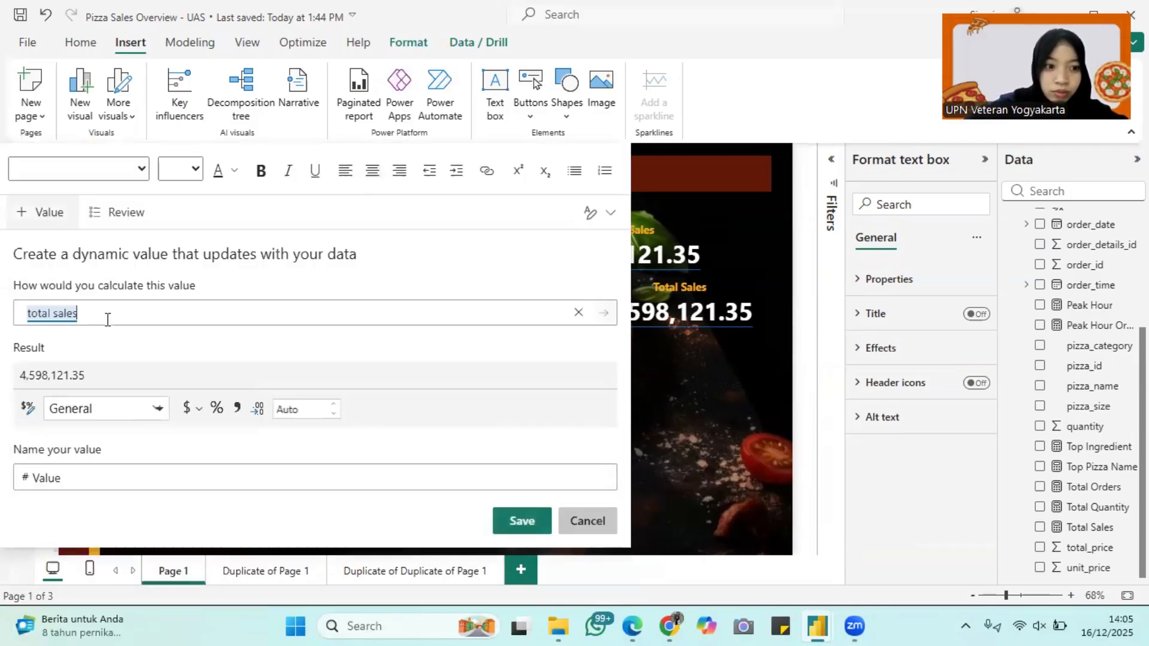
text(total order)
click(93, 352)
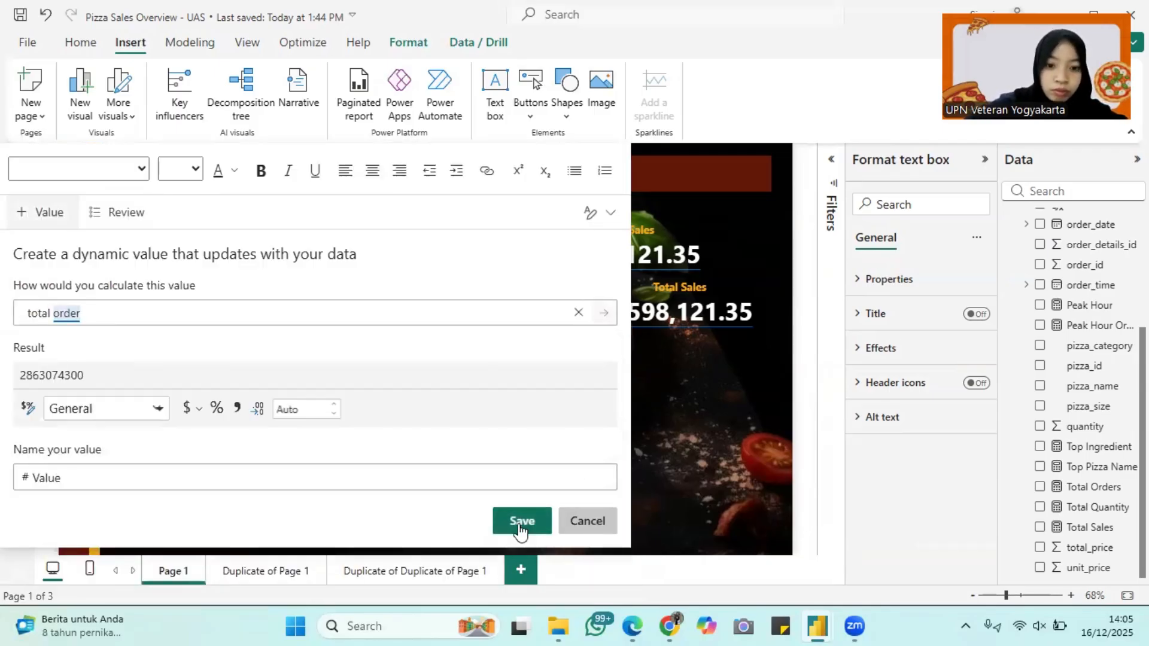
click(521, 522)
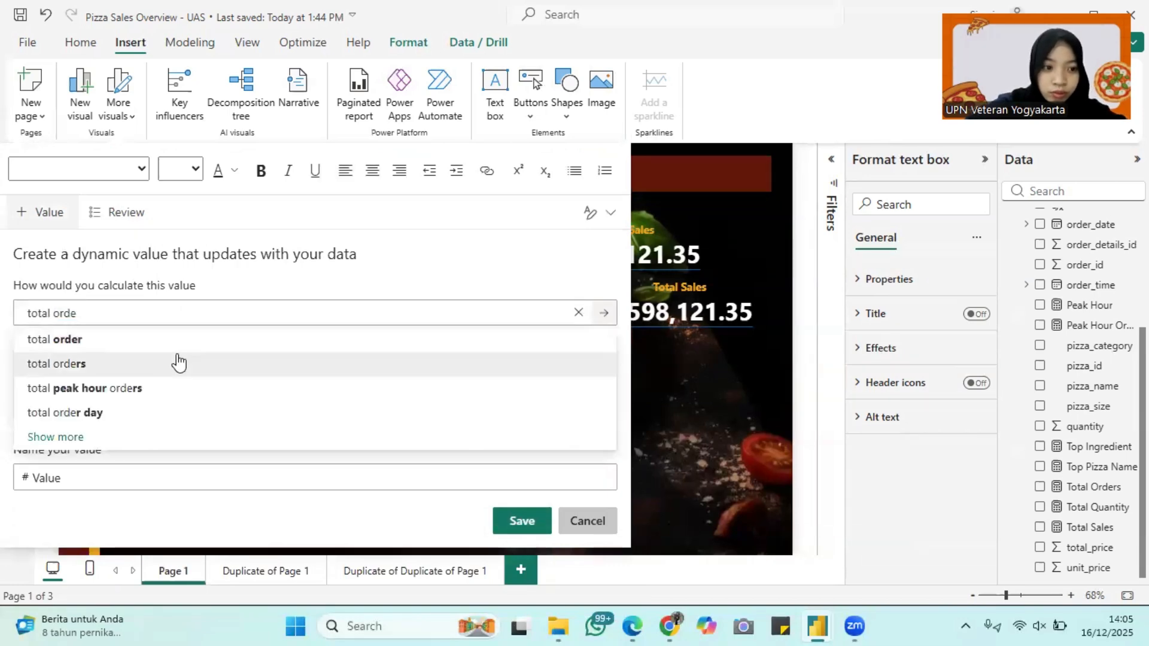
click(177, 361)
click(239, 409)
click(521, 520)
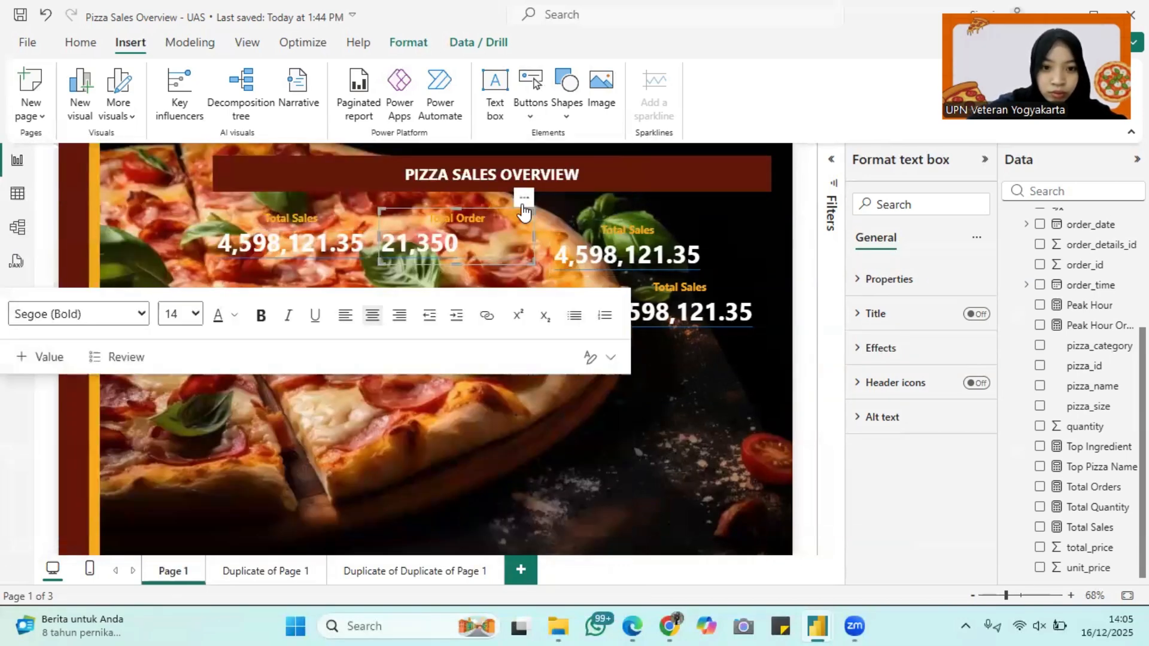
Center the label and value in the Total Order box.
click(476, 230)
key(ctrl+a)
click(371, 317)
click(485, 221)
key(ctrl+a)
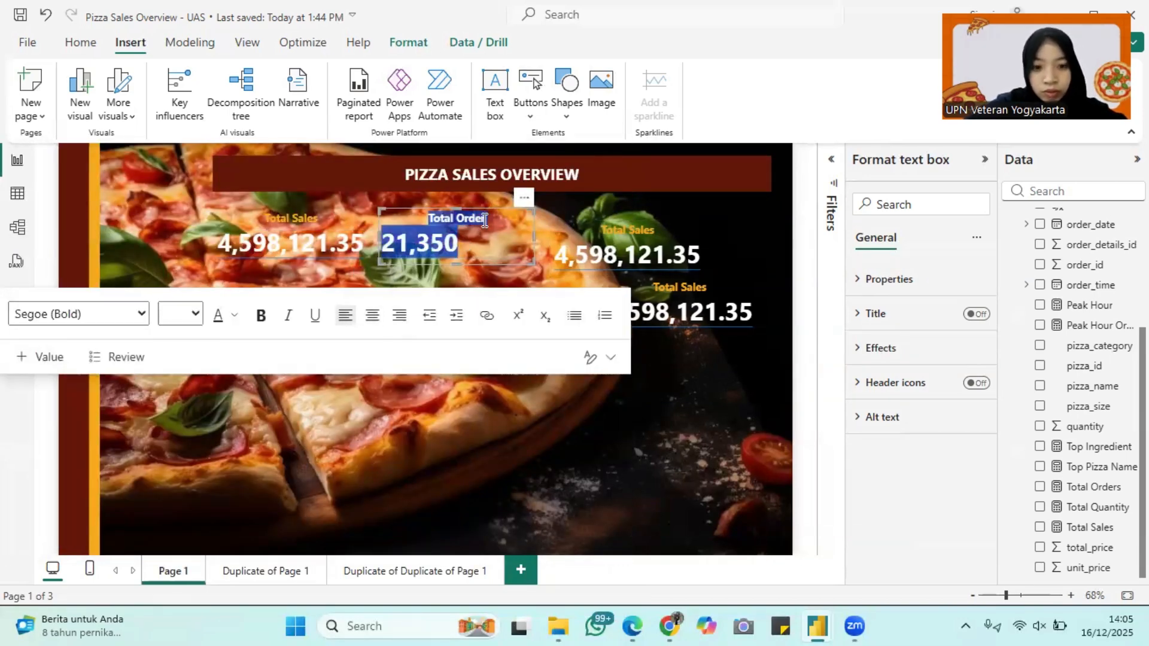
click(372, 316)
Align the third box with the KPI row and bring the Total Order box closer to Total Sales.
click(644, 263)
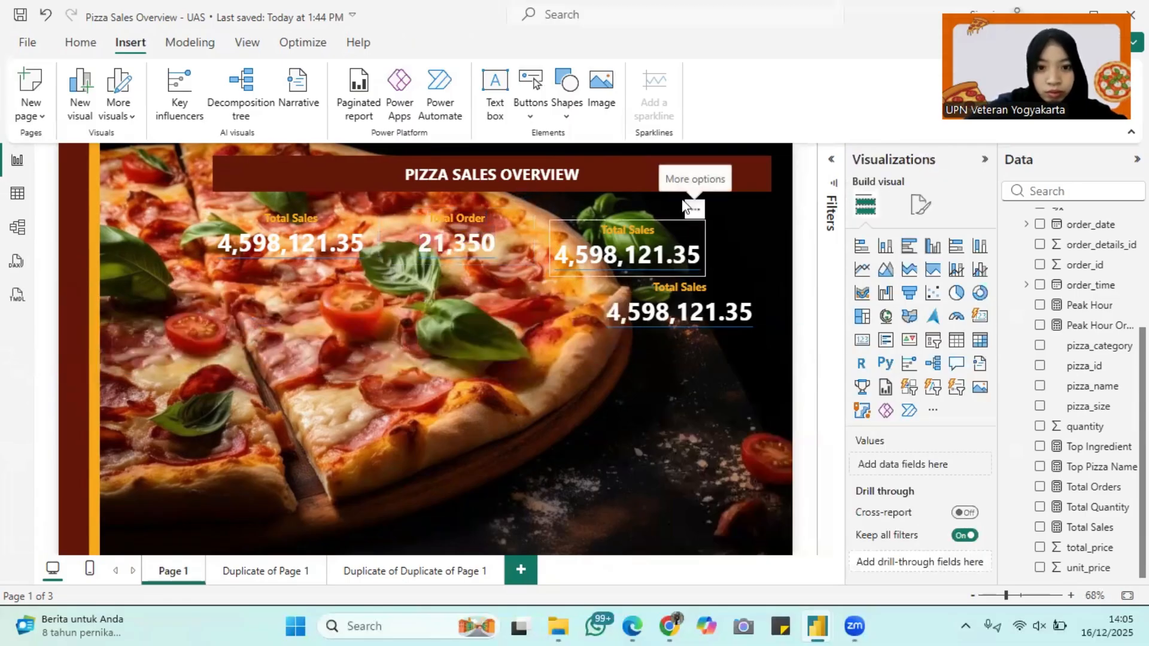
drag(685, 207, 661, 203)
drag(502, 222, 478, 221)
Turn the third box into a centered Total Quantity box calculating total quantity with a thousands separator.
double_click(596, 221)
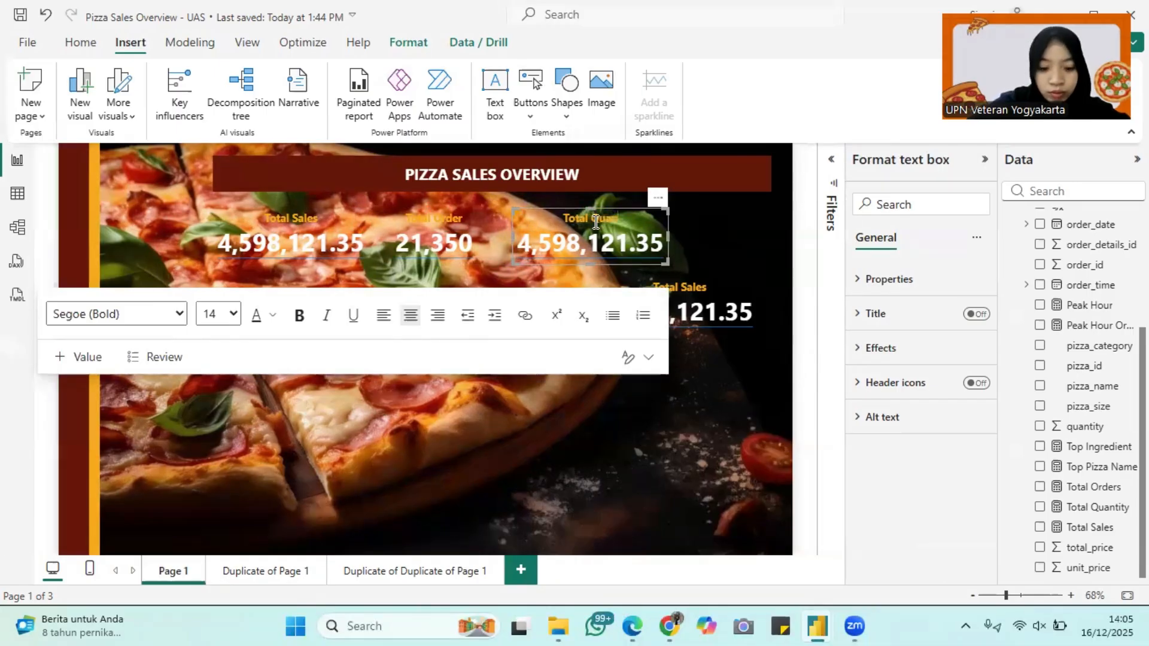
click(607, 238)
text(total qu)
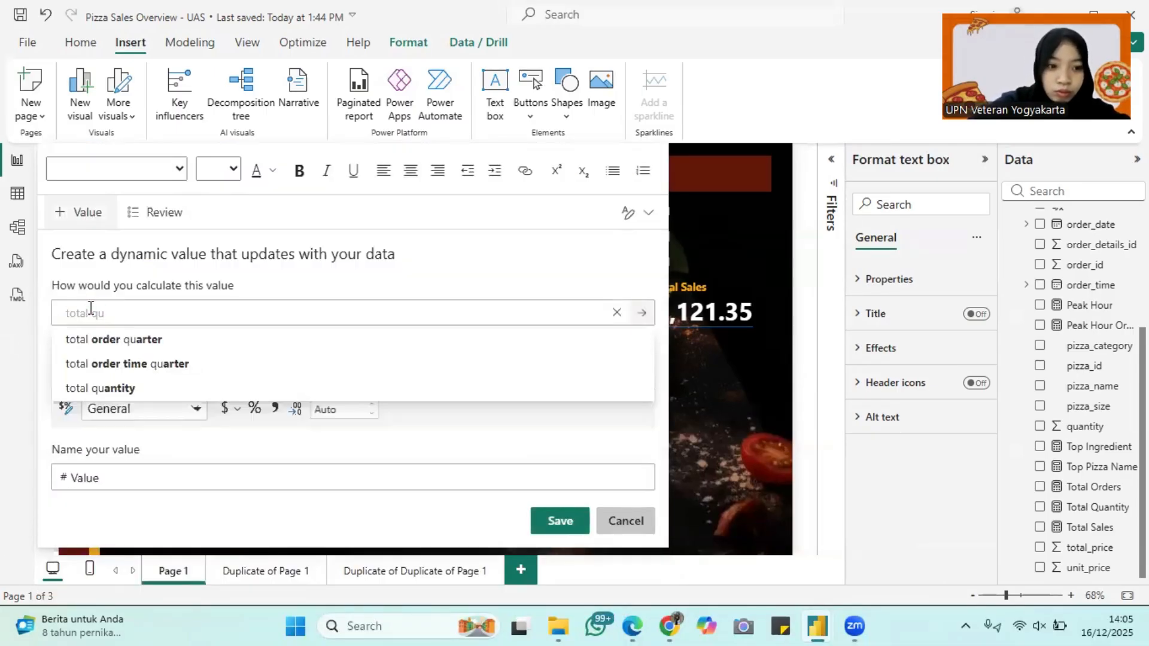
click(128, 384)
click(274, 408)
click(560, 521)
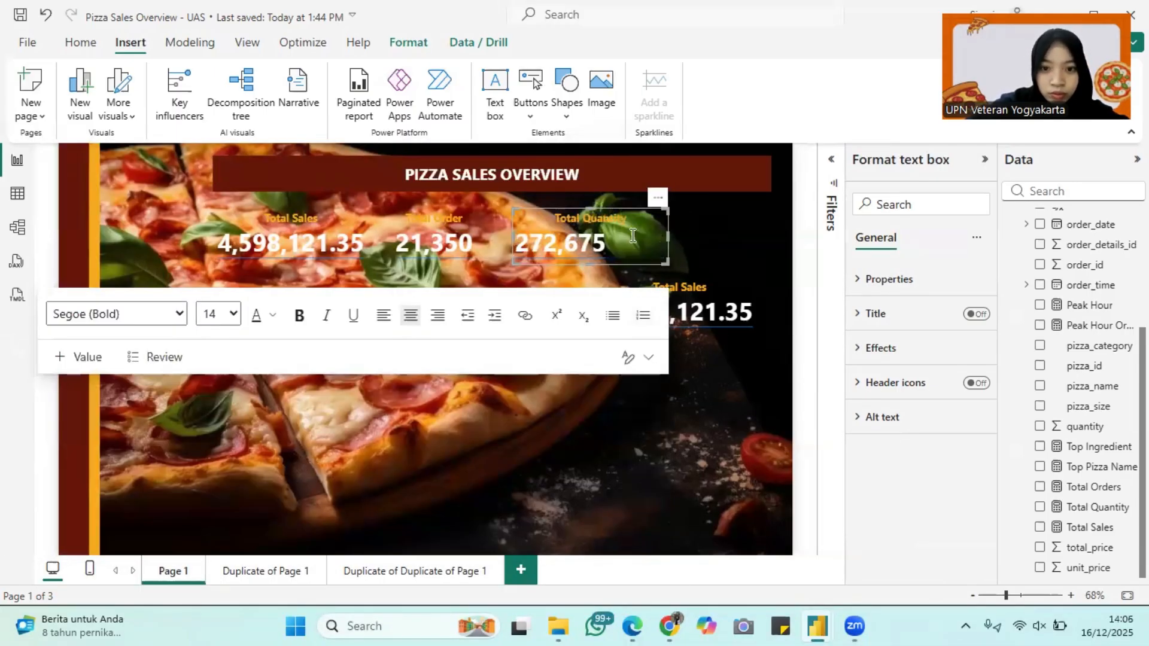
Relabel the last copy Average Order Value and calculate average order value as a decimal with a thousands separator.
click(740, 288)
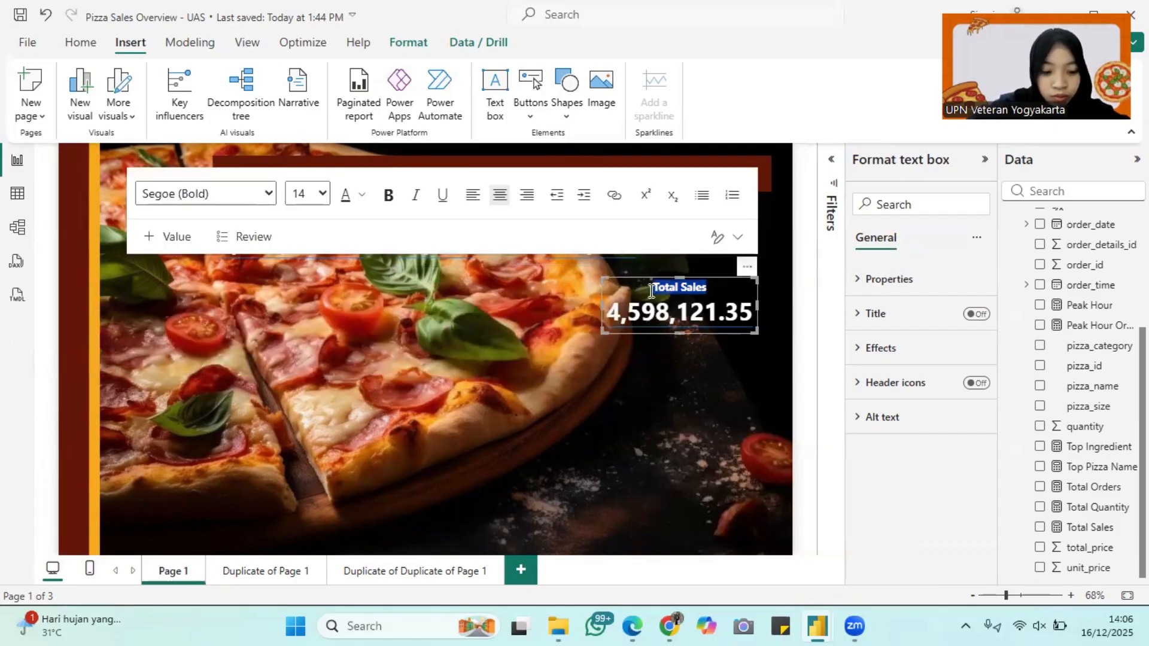
click(675, 312)
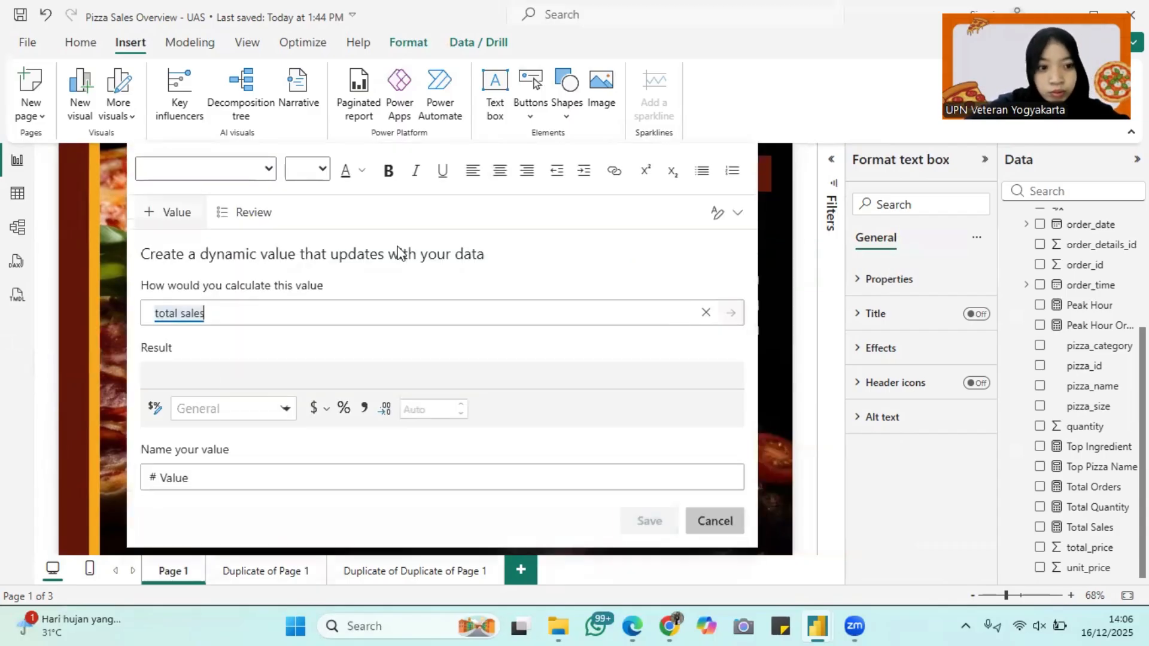
text(aver)
click(274, 363)
click(363, 408)
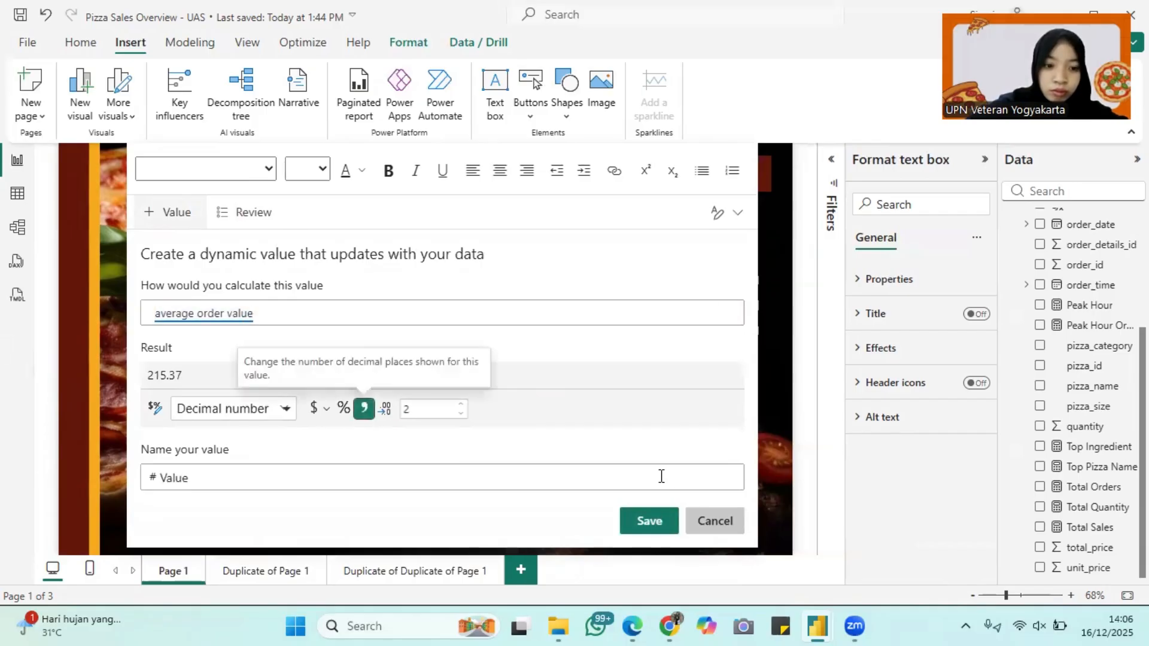
click(649, 520)
Center the label and value in the Average Order Value box.
click(740, 299)
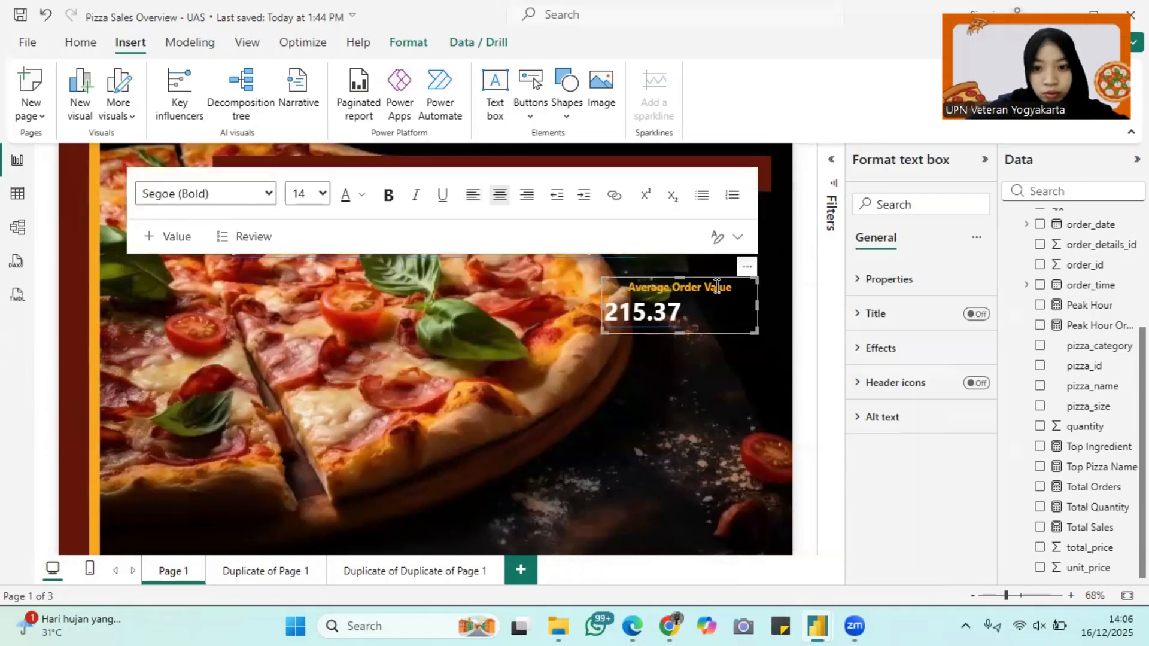
key(ctrl+a)
click(501, 195)
click(622, 387)
Narrow the Total Order and Total Quantity boxes and move both closer to Total Sales.
click(497, 225)
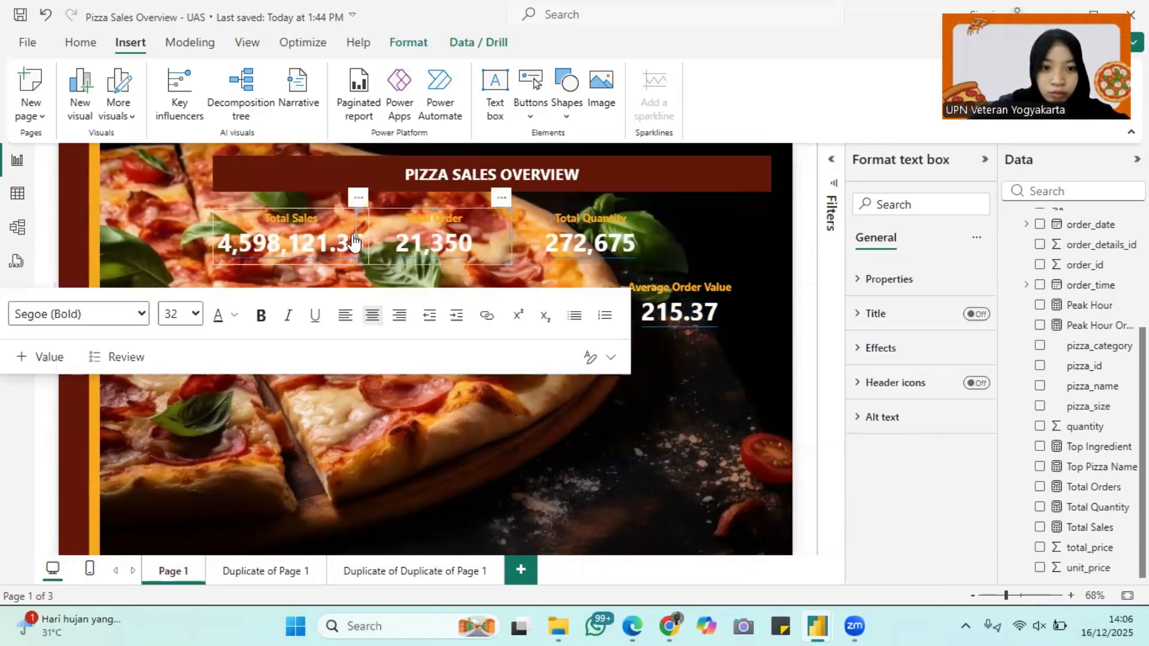
drag(357, 237, 402, 247)
drag(503, 200, 463, 200)
click(538, 231)
drag(513, 237, 543, 246)
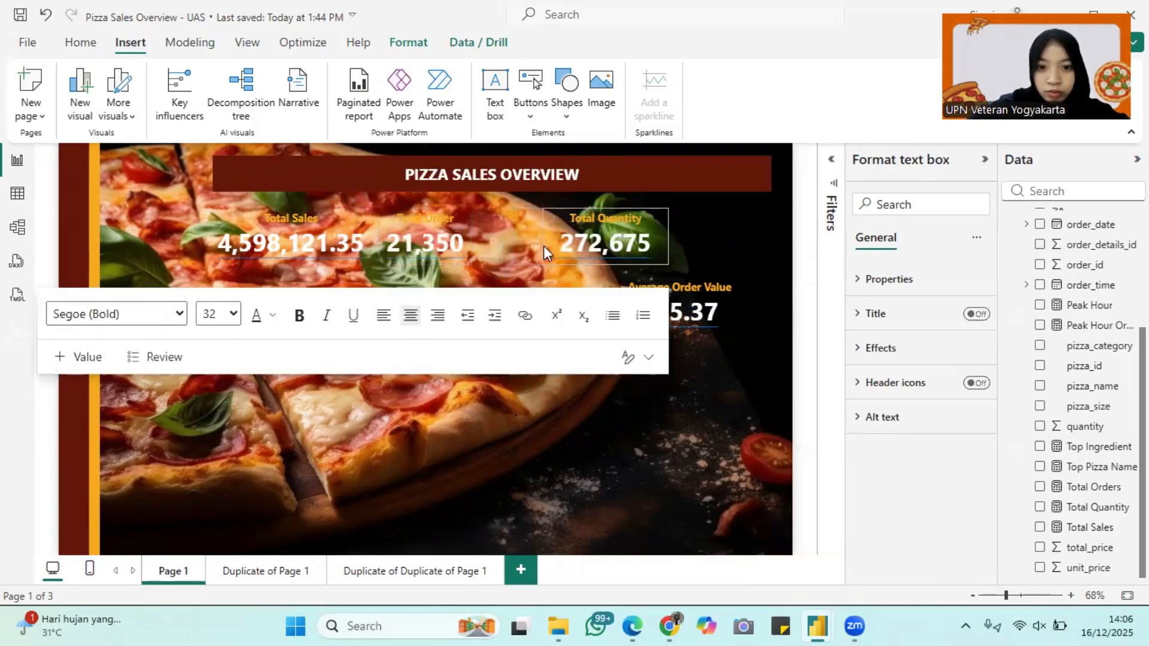
drag(658, 207, 592, 199)
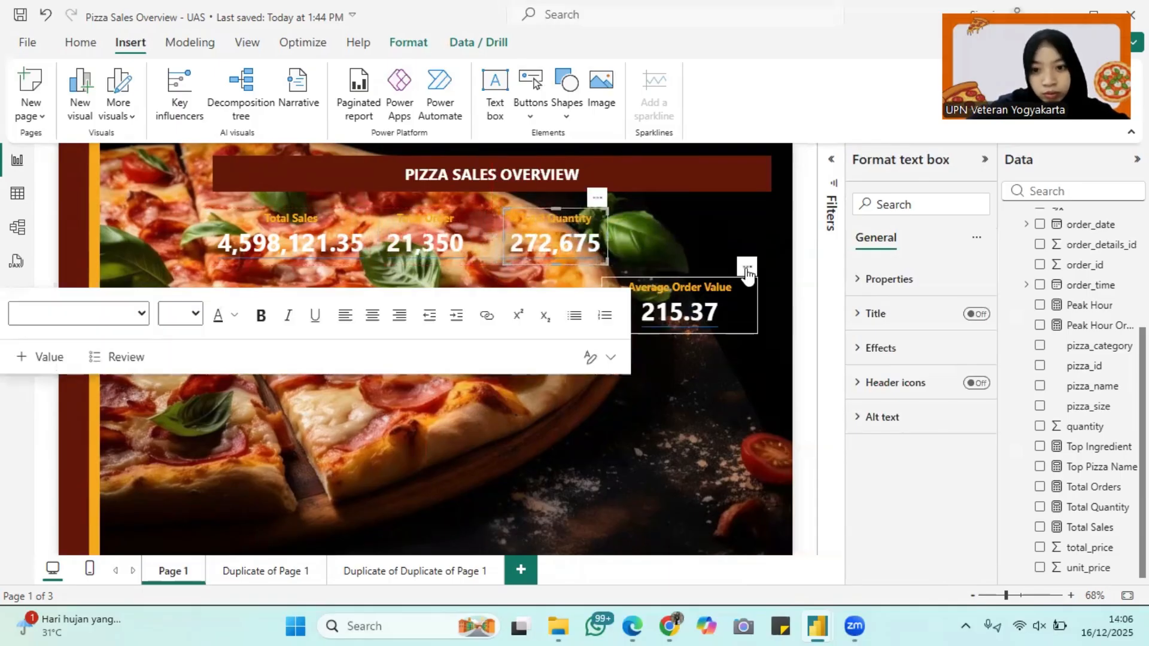
Narrow the Average Order Value box, place it at the end of the KPI row and space the middle boxes evenly.
click(619, 310)
drag(603, 306, 636, 333)
drag(738, 273, 753, 200)
drag(596, 202, 618, 206)
drag(462, 198, 475, 197)
Insert a rectangle below the header, matching the header's width and the height of the KPI row.
click(566, 95)
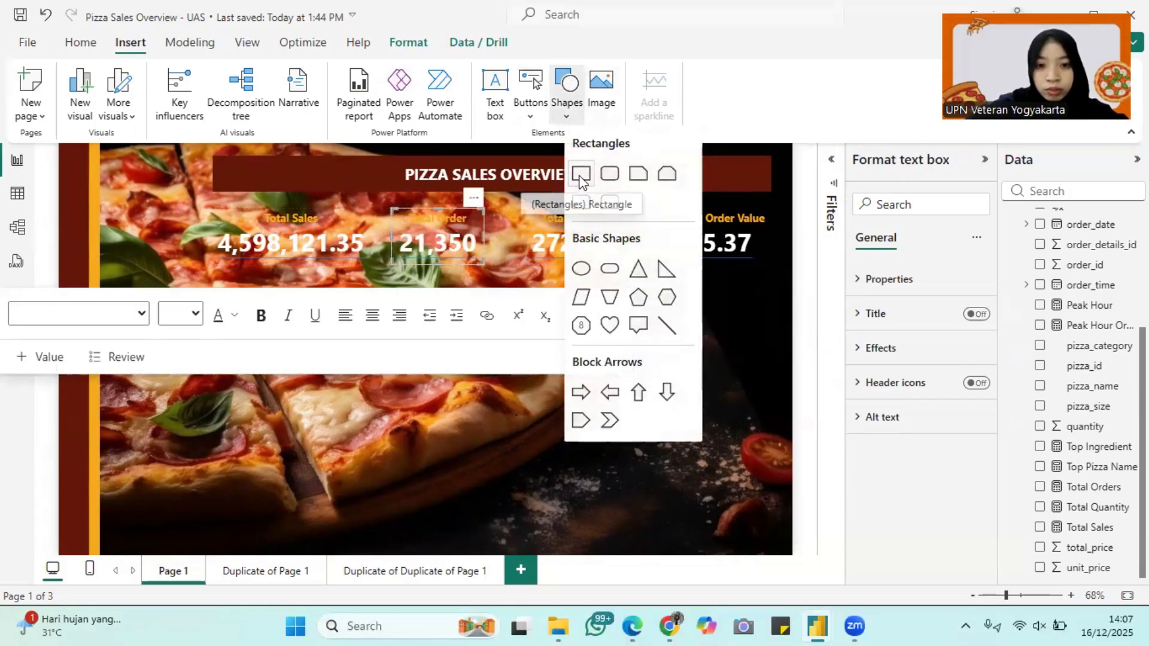
click(585, 174)
drag(314, 338, 383, 197)
drag(386, 293, 769, 280)
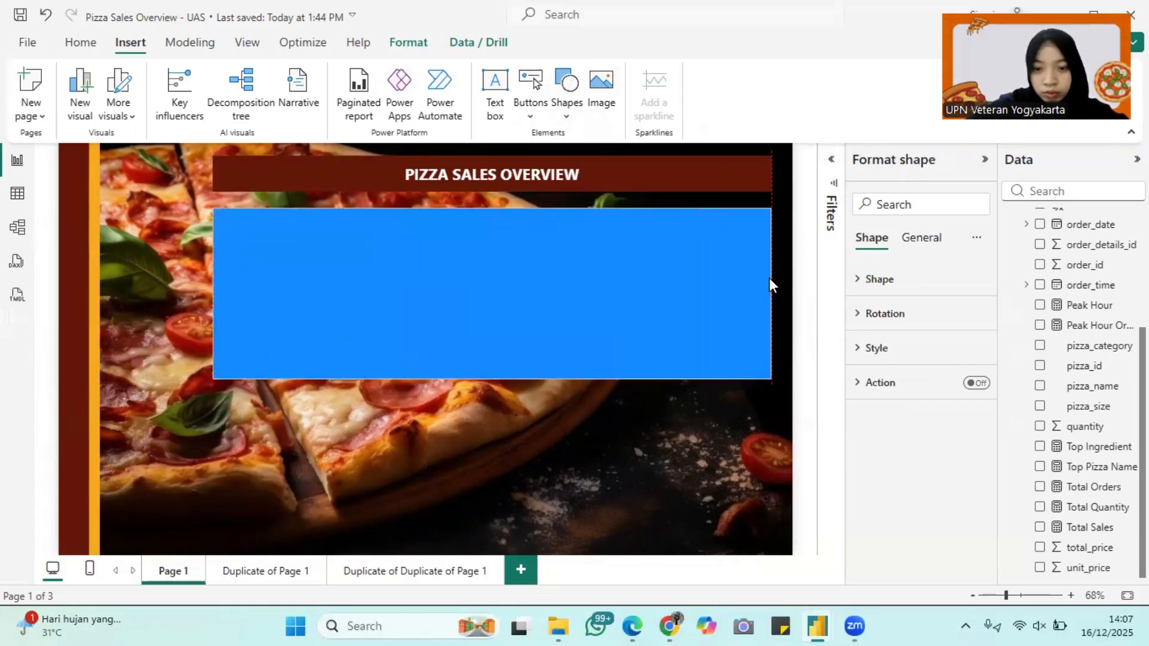
drag(498, 376, 599, 263)
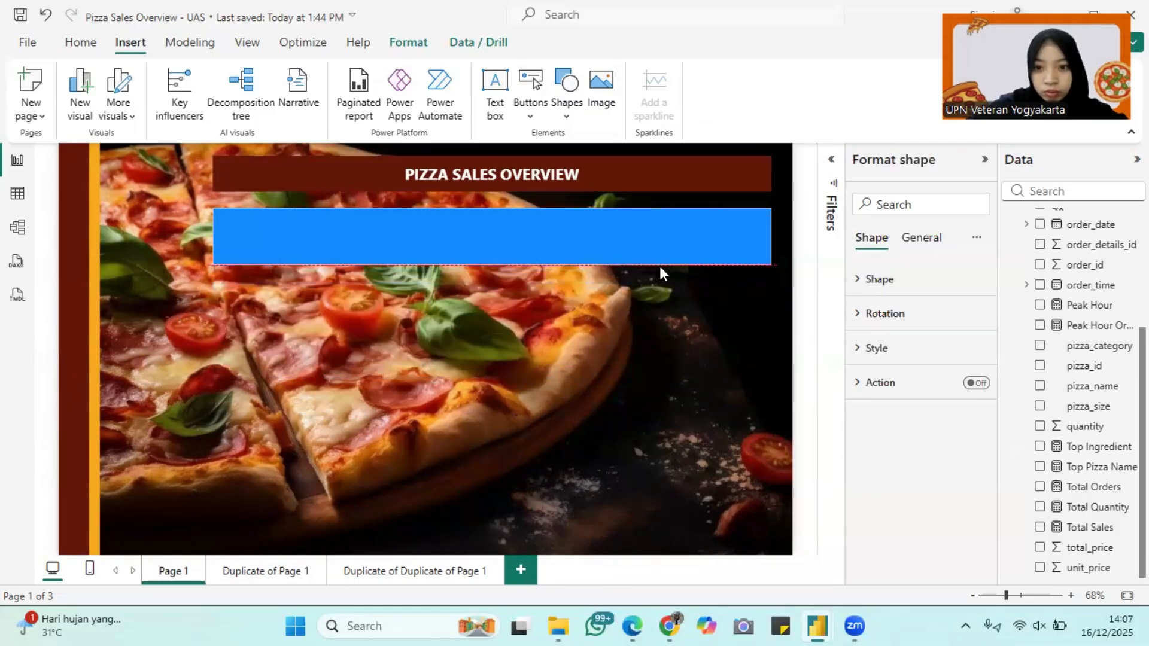
Fill the KPI row rectangle with near-black at 45% transparency.
click(928, 280)
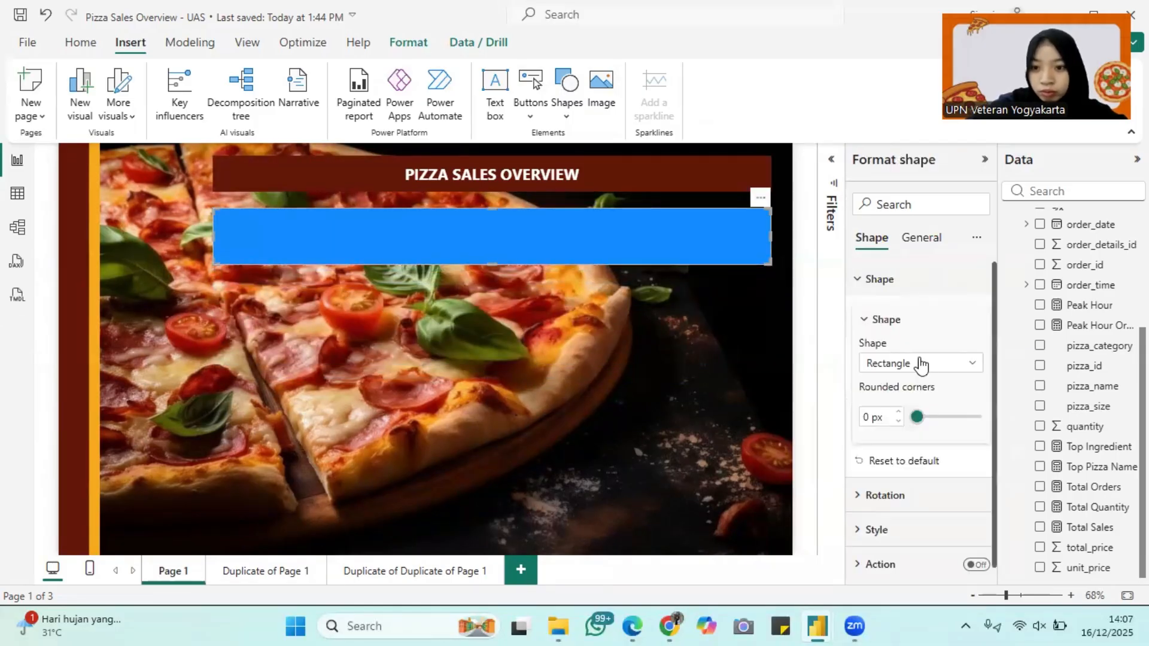
click(873, 530)
click(887, 307)
click(904, 164)
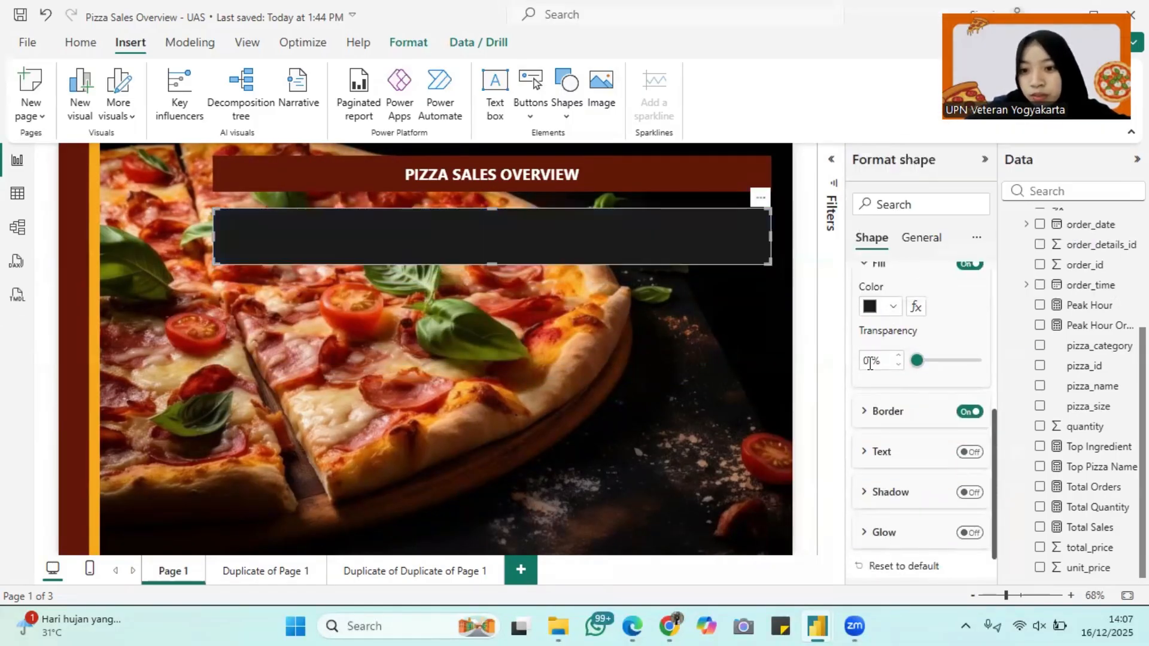
drag(870, 362, 862, 364)
text(45)
scroll(941, 333, up, 2)
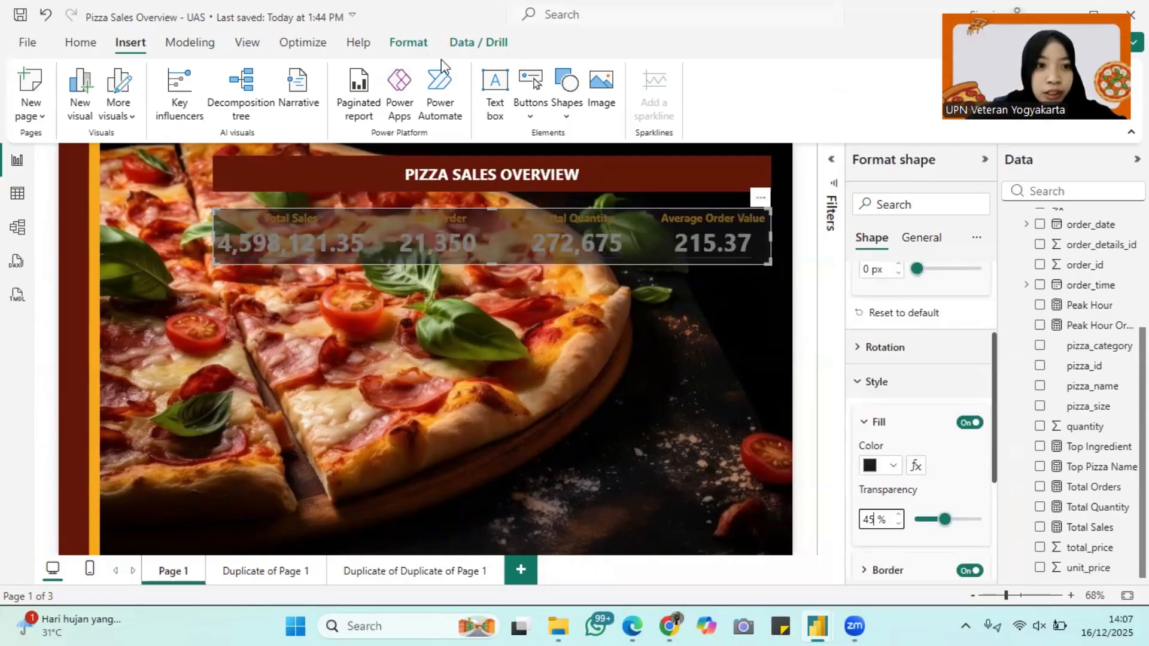
Send the KPI row rectangle to the back so it sits behind the KPI text boxes.
click(419, 43)
click(299, 116)
click(313, 170)
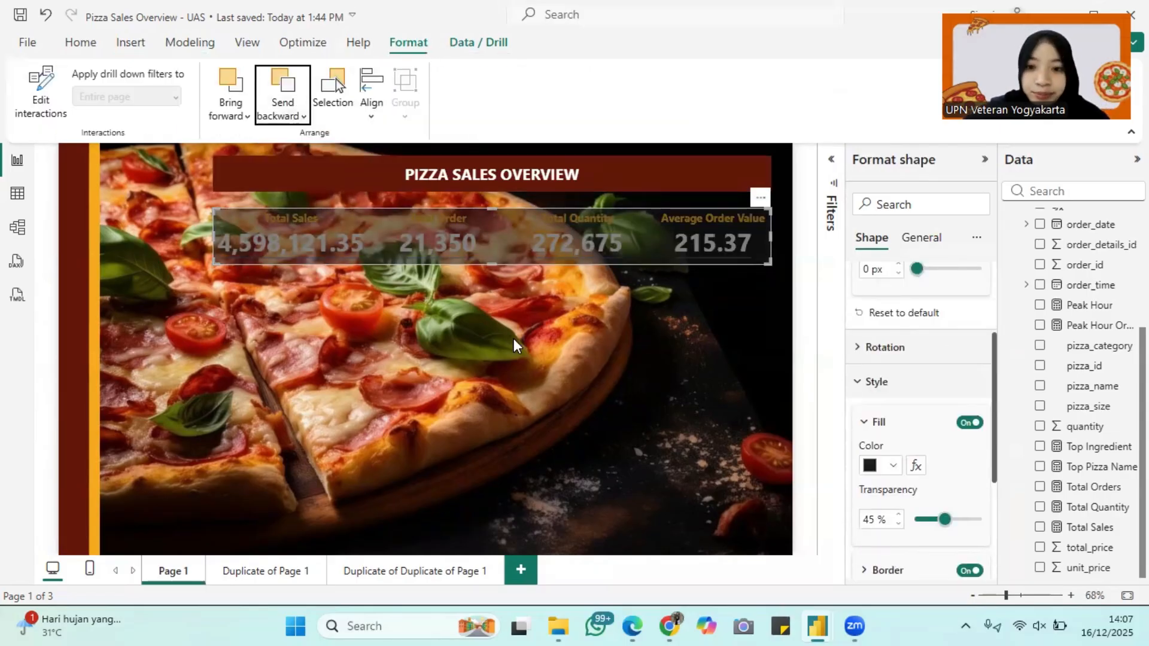
click(514, 339)
Shift the Total Order box slightly toward Total Quantity to even out the KPI row spacing.
double_click(431, 240)
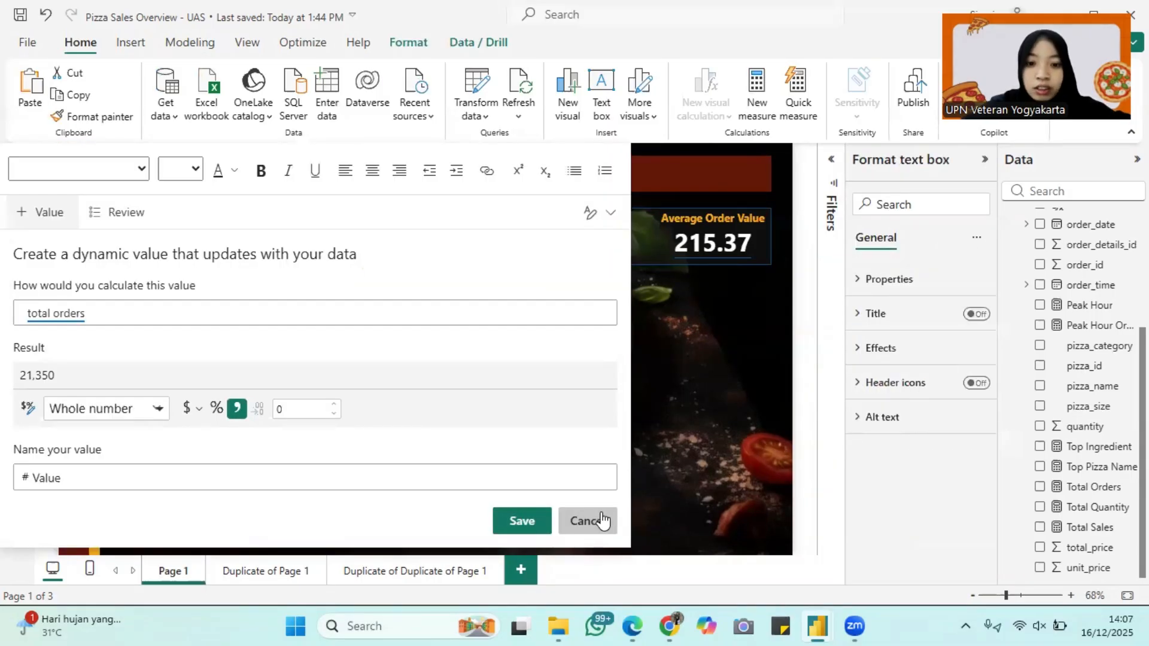
click(587, 520)
key(ctrl+a)
click(368, 318)
click(379, 240)
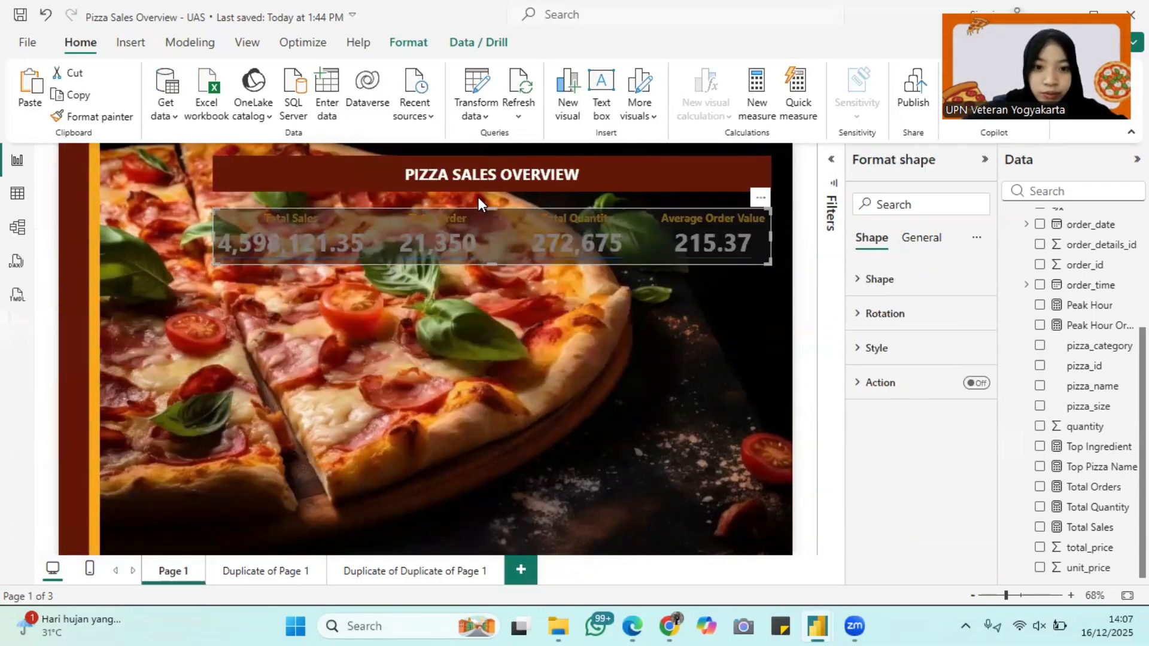
click(479, 196)
drag(471, 199, 479, 198)
click(592, 456)
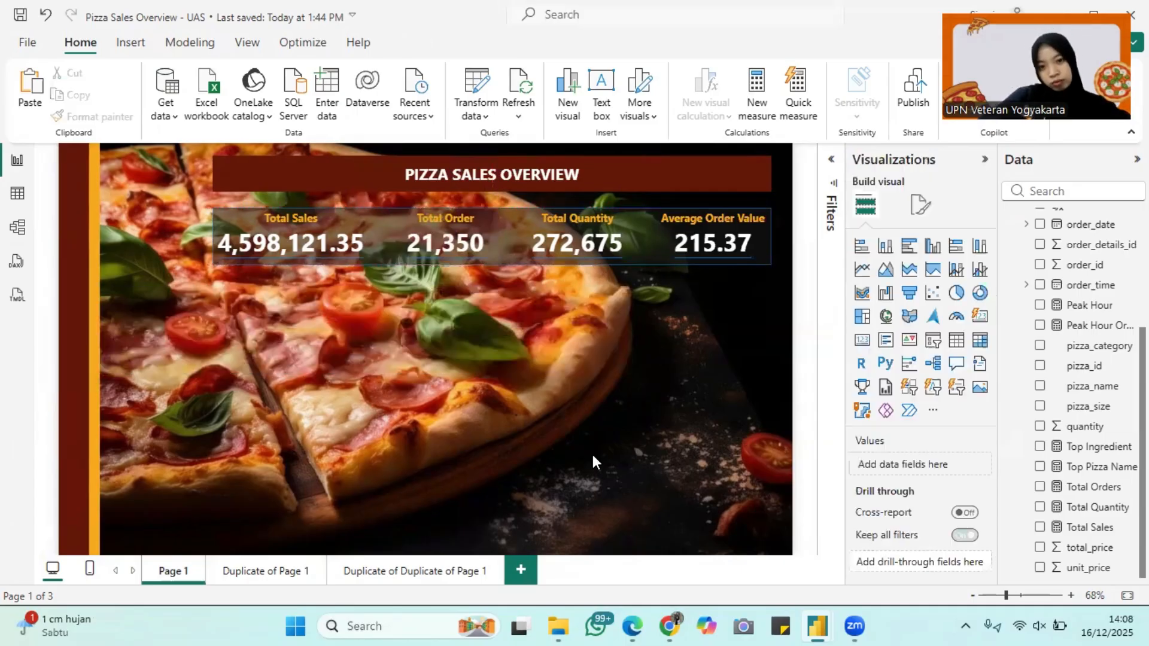
Turn off the border of the KPI row rectangle.
click(637, 213)
click(905, 350)
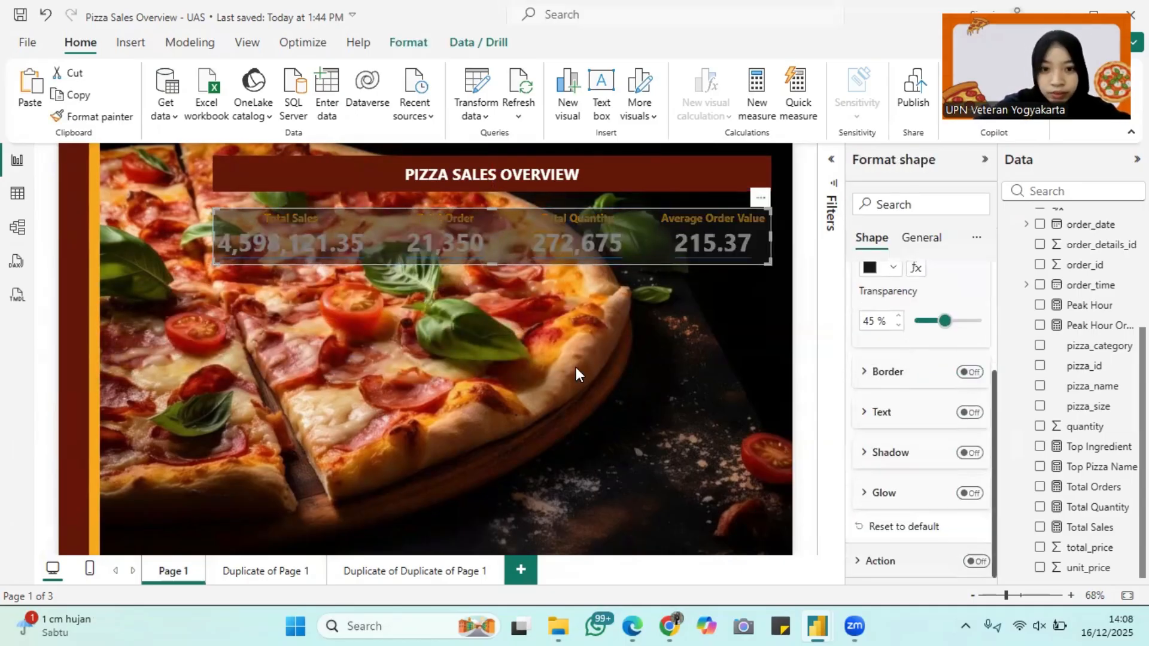
click(254, 335)
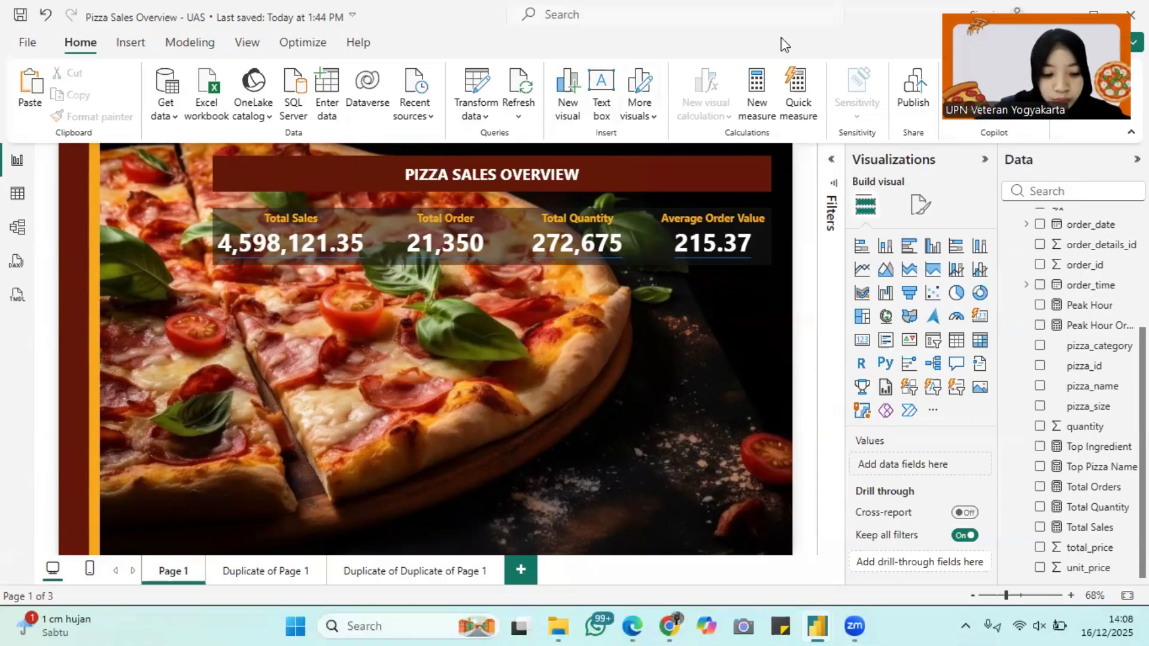
Insert a donut chart with Total Sales as its values and pizza_category as its legend.
click(978, 294)
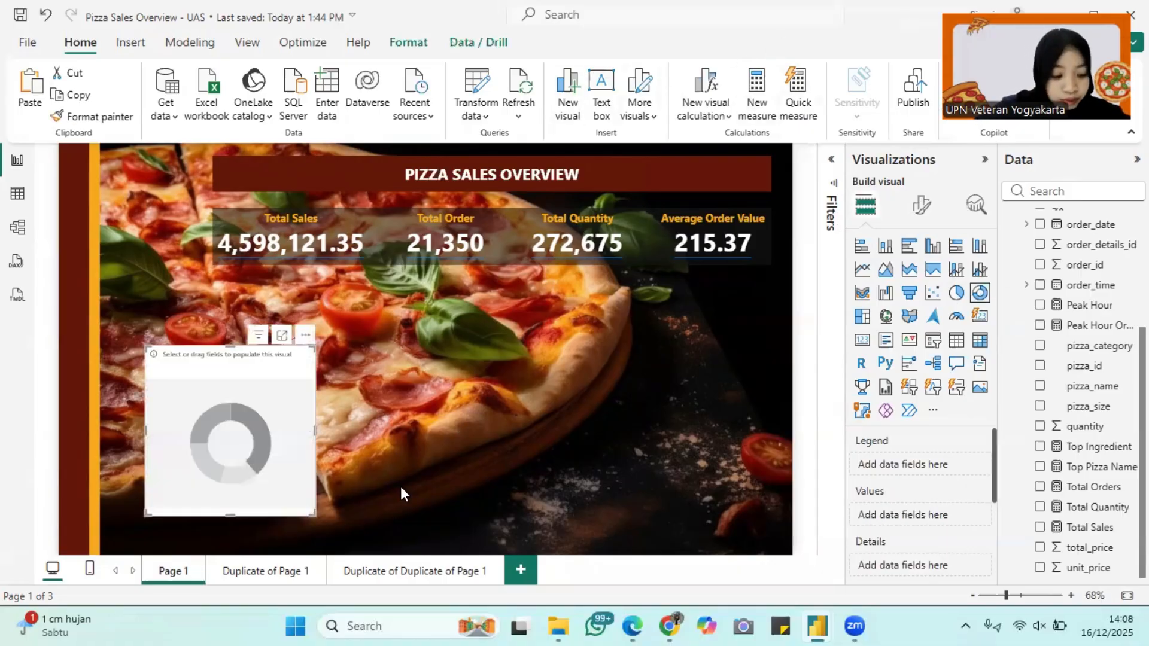
scroll(852, 494, down, 1)
drag(1098, 530, 920, 471)
scroll(920, 470, up, 1)
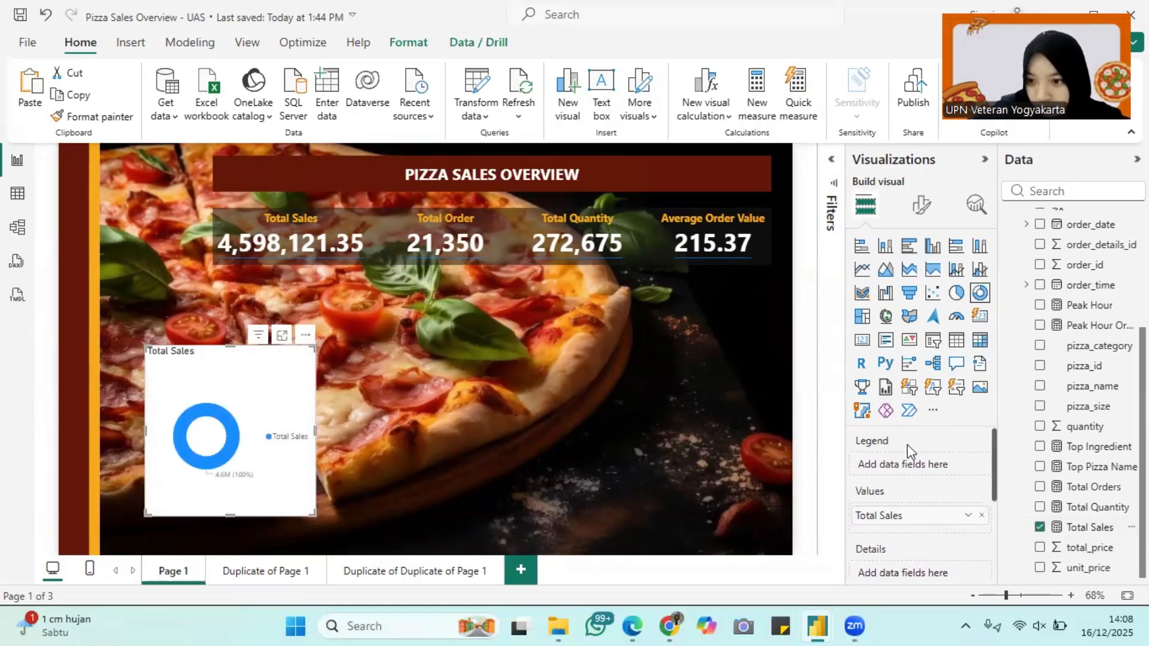
scroll(1089, 335, up, 1)
drag(1093, 377, 922, 466)
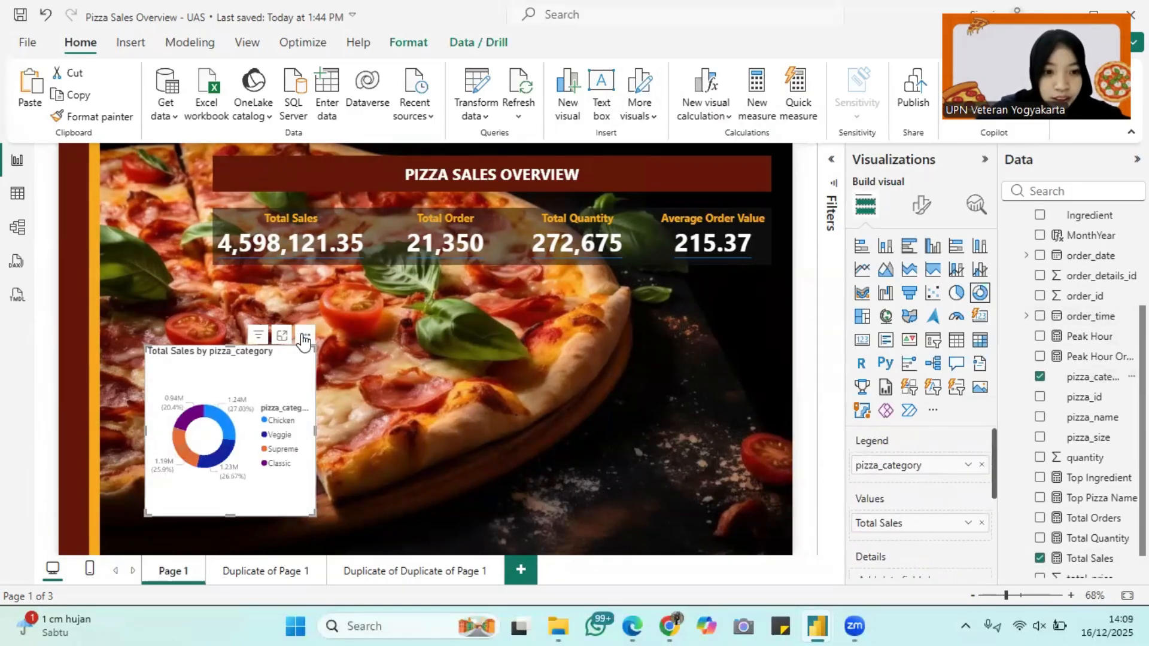
Place the donut chart below the KPI row, flush with the header's starting edge, and stretch it down almost to the page's lower edge.
drag(303, 340, 372, 272)
drag(301, 448, 301, 538)
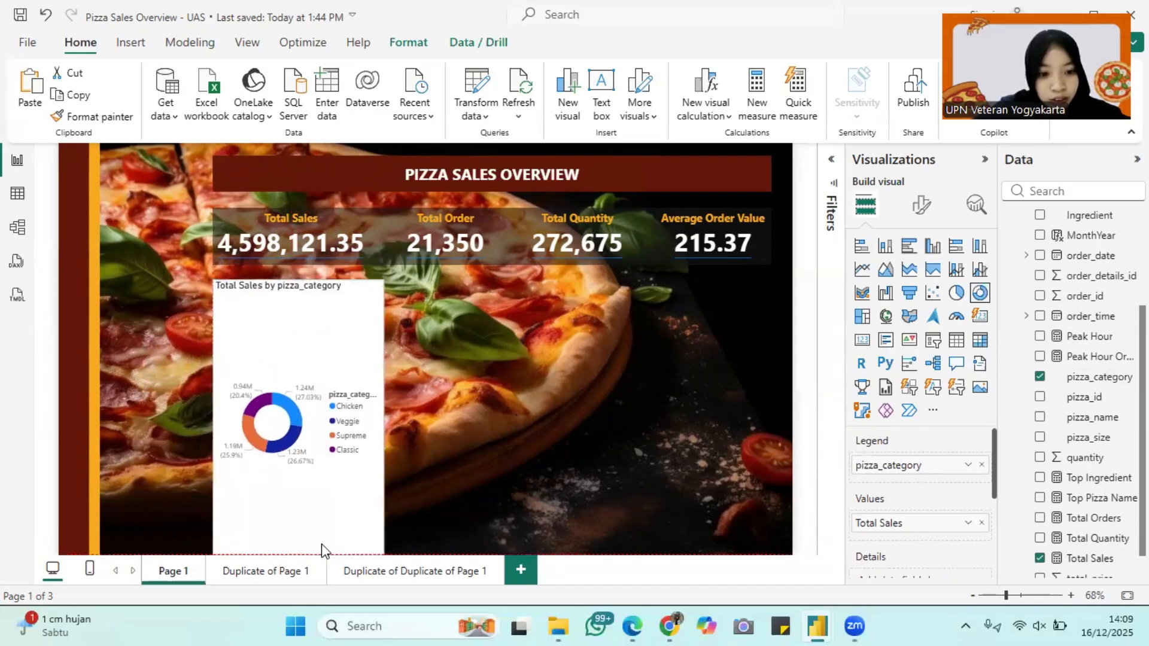
click(551, 415)
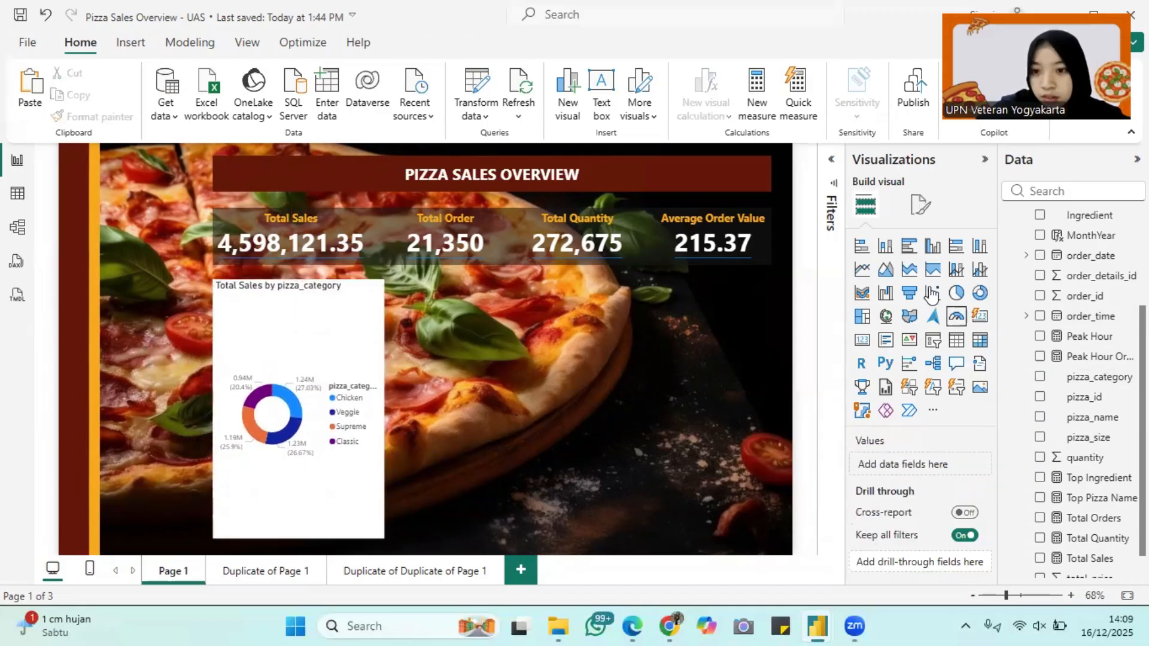
Insert an area chart and place it beside the donut chart, directly below the KPI row.
click(886, 270)
drag(207, 190, 541, 275)
click(661, 418)
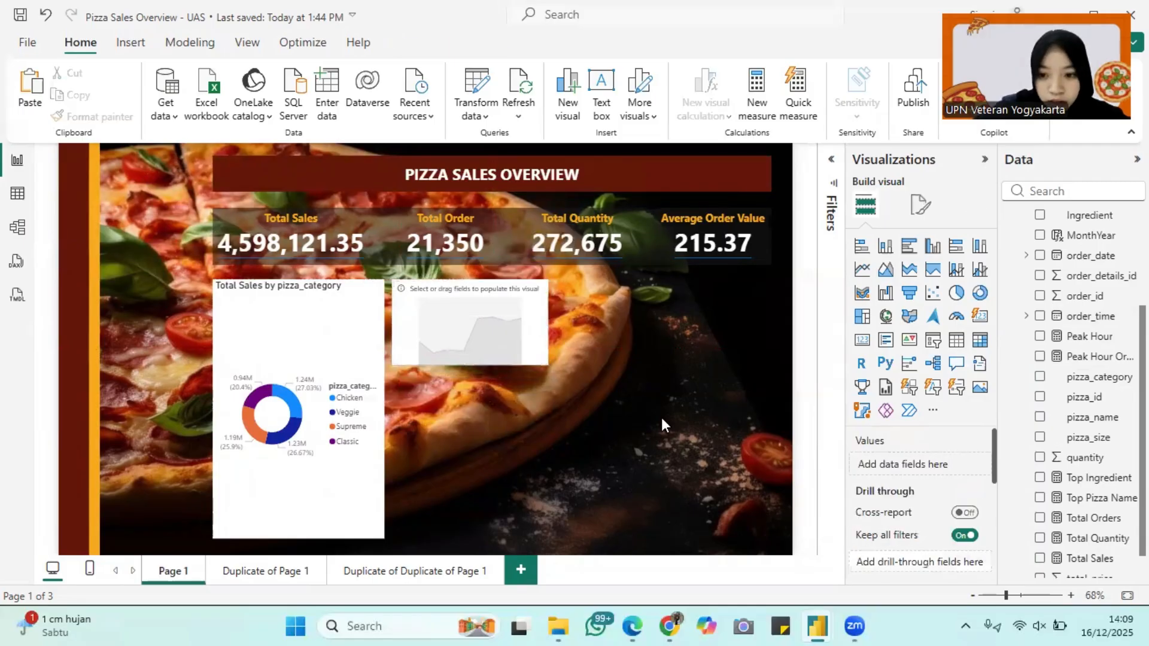
Put order_date on the area chart's X-axis and keep only the Month level of its date hierarchy.
click(538, 317)
scroll(1077, 359, up, 1)
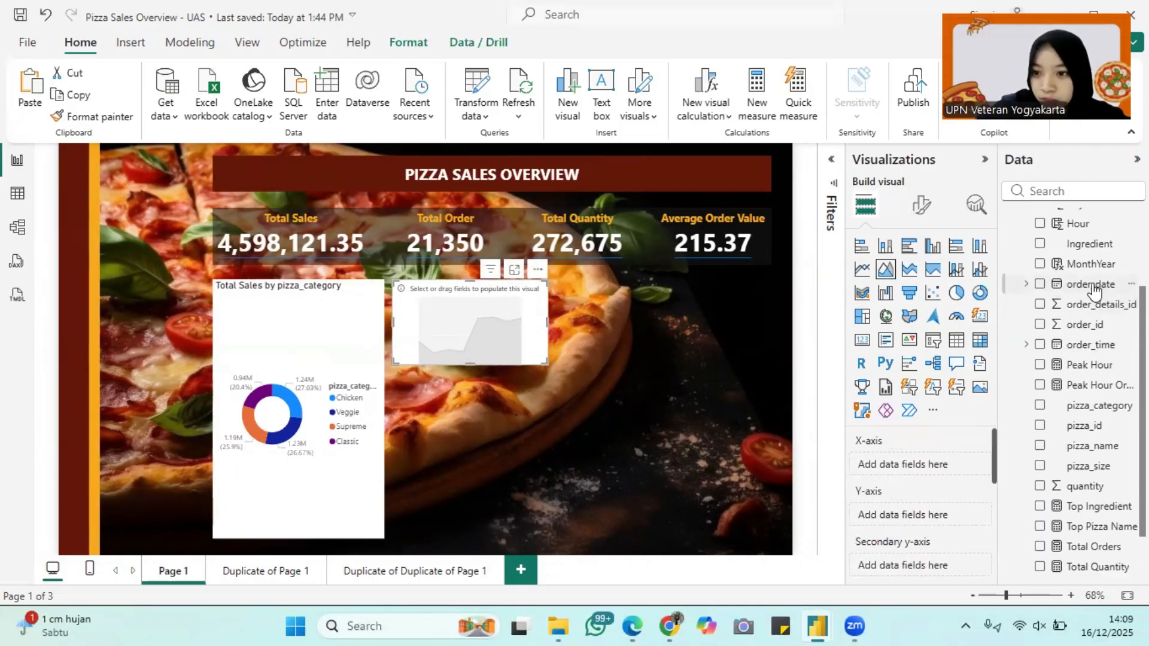
drag(1090, 284, 919, 466)
click(981, 498)
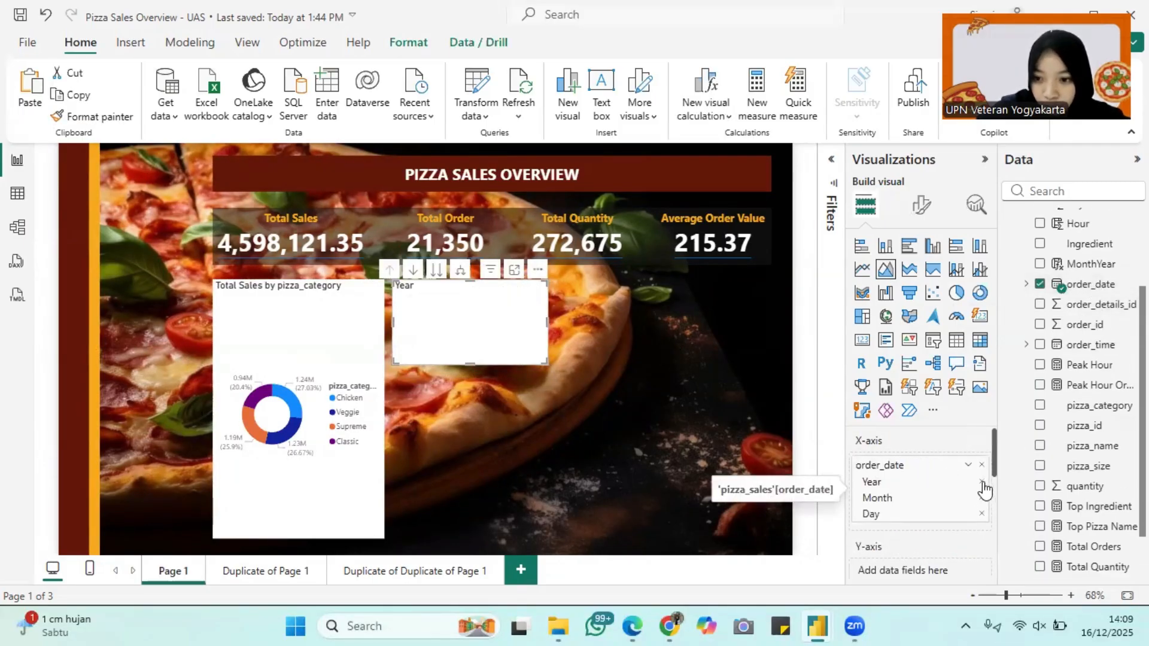
click(981, 482)
click(981, 496)
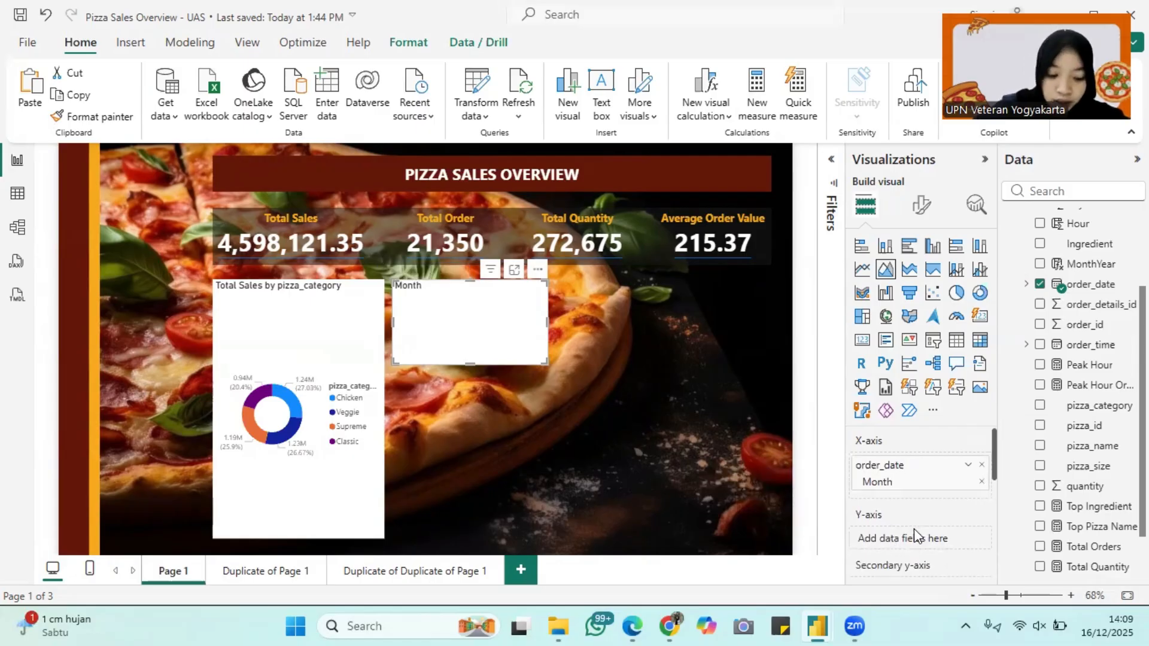
Add Total Sales to the area chart's Y-axis and enlarge the chart to match the donut chart's height.
scroll(1092, 520, down, 2)
drag(1094, 530, 944, 541)
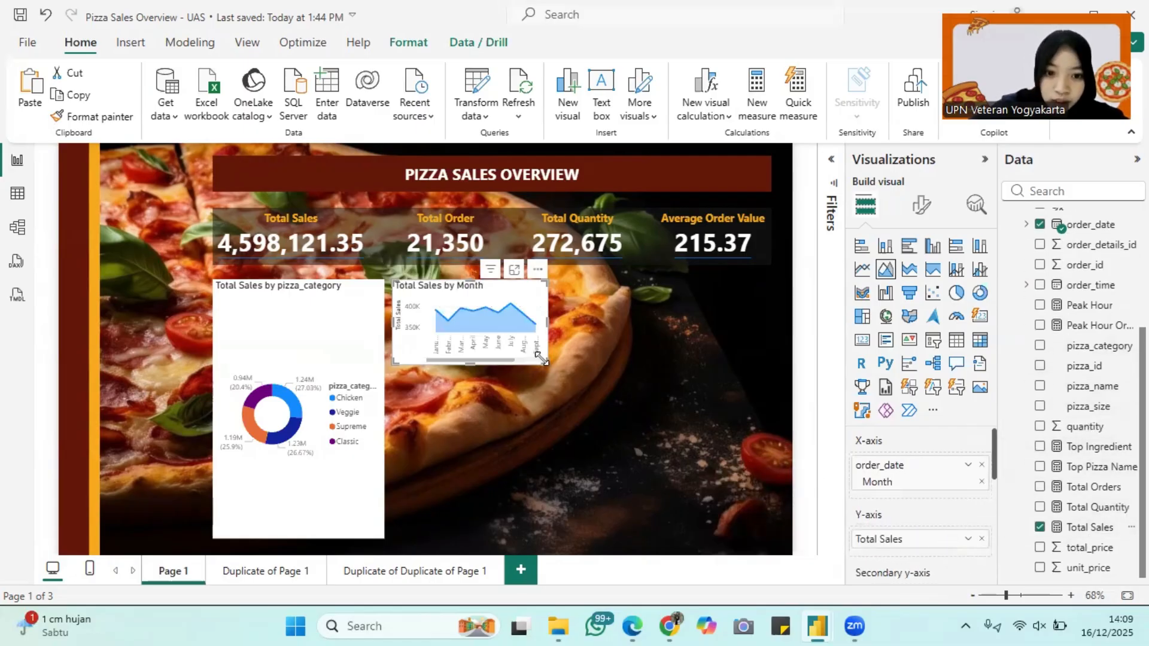
drag(547, 363, 569, 532)
click(627, 284)
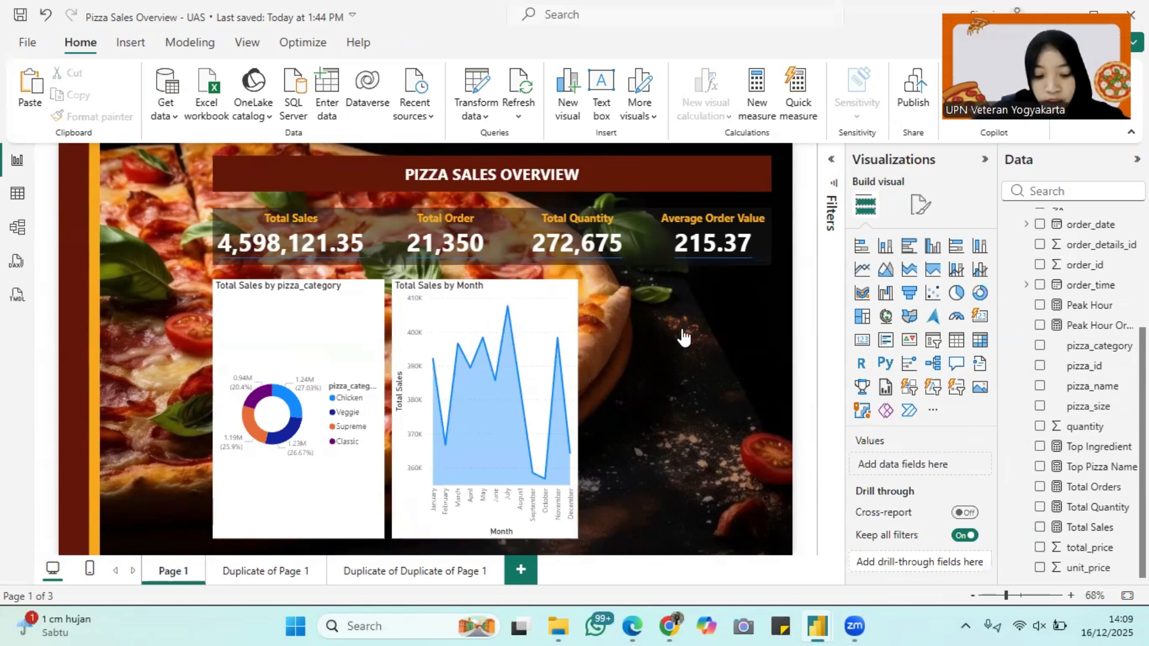
Insert a stacked bar chart beside the area chart, widened to the header's far edge and stretched to the neighbouring charts' height.
click(861, 245)
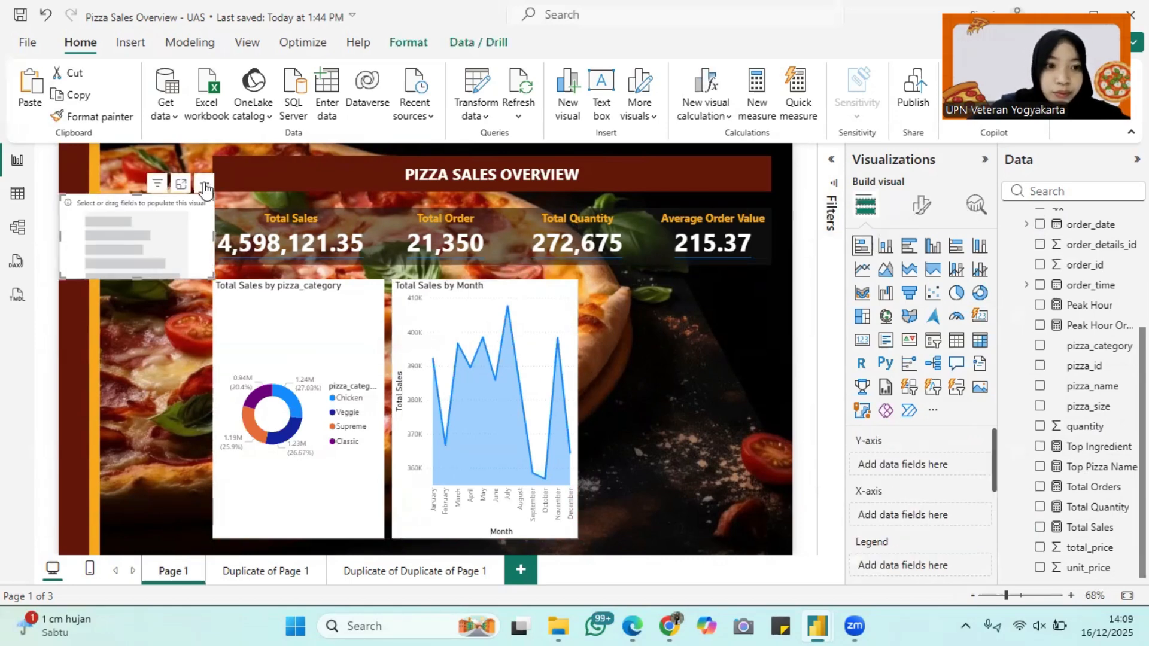
drag(202, 174, 730, 277)
drag(741, 318, 771, 319)
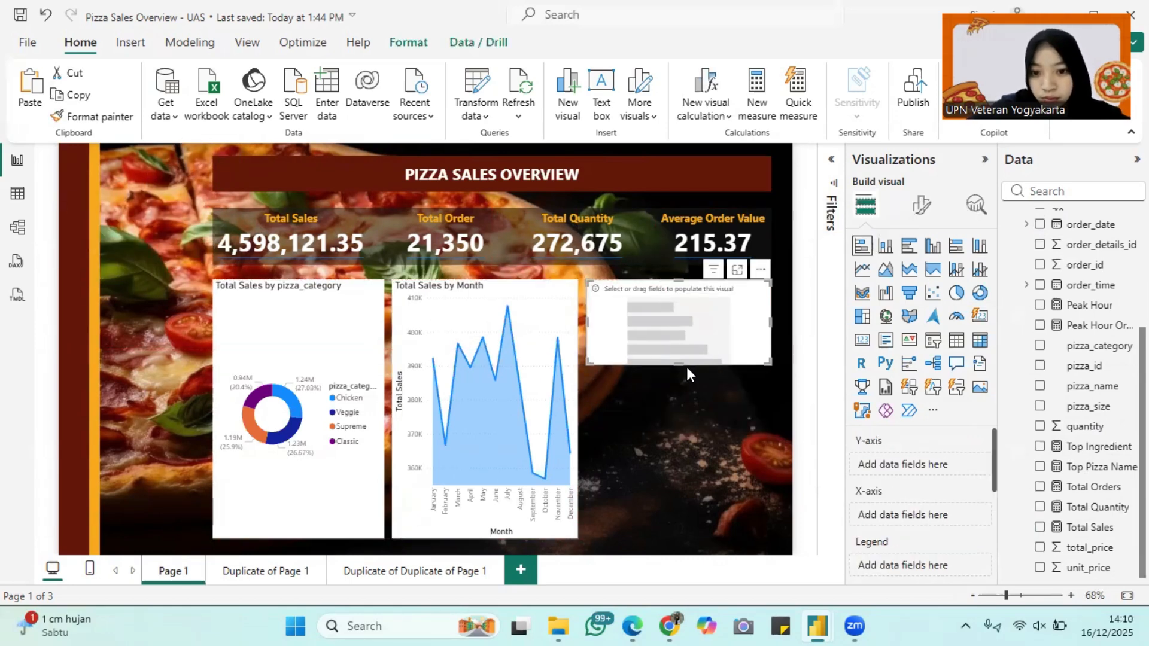
drag(687, 368, 675, 542)
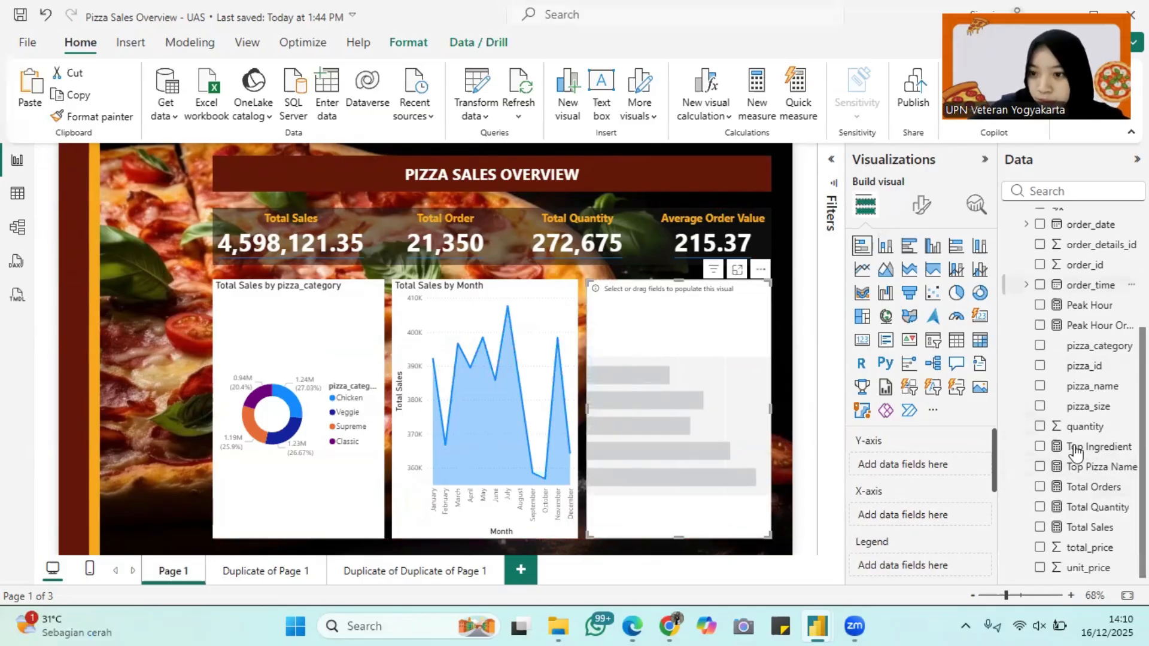
Put pizza_size on the bar chart's Y-axis and Total Sales on its X-axis.
scroll(1075, 453, up, 3)
scroll(1088, 460, down, 2)
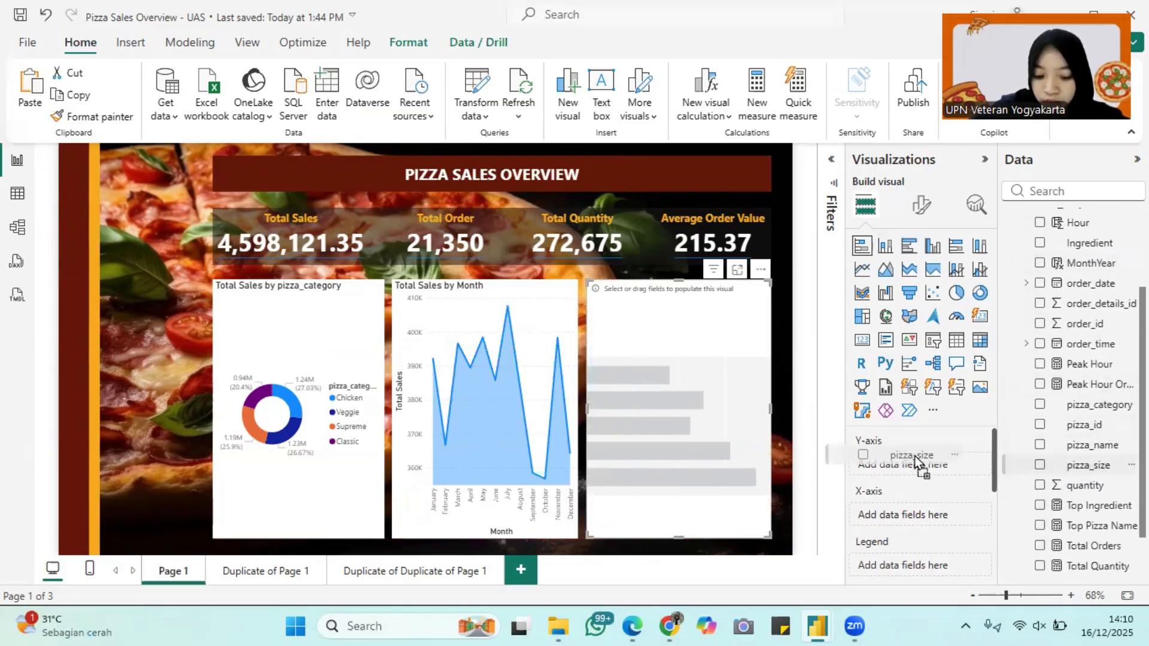
drag(914, 456, 941, 476)
scroll(915, 493, down, 1)
scroll(1088, 553, down, 1)
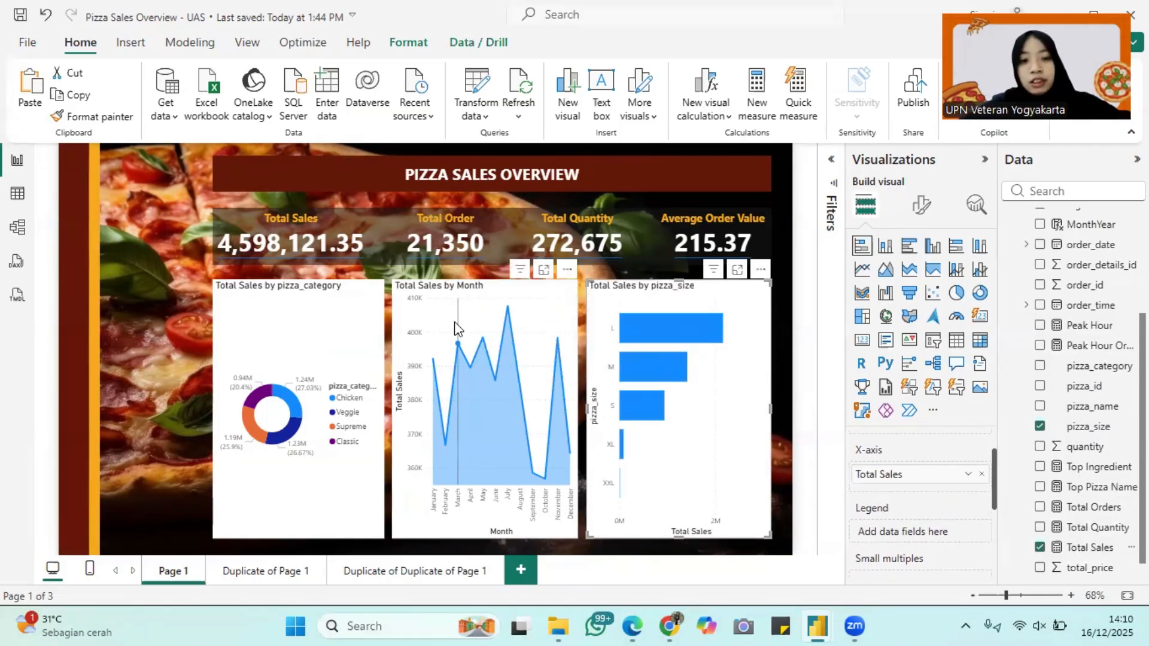
Change the donut chart's title text to "Total Sales by Pizza Category".
click(328, 286)
click(920, 202)
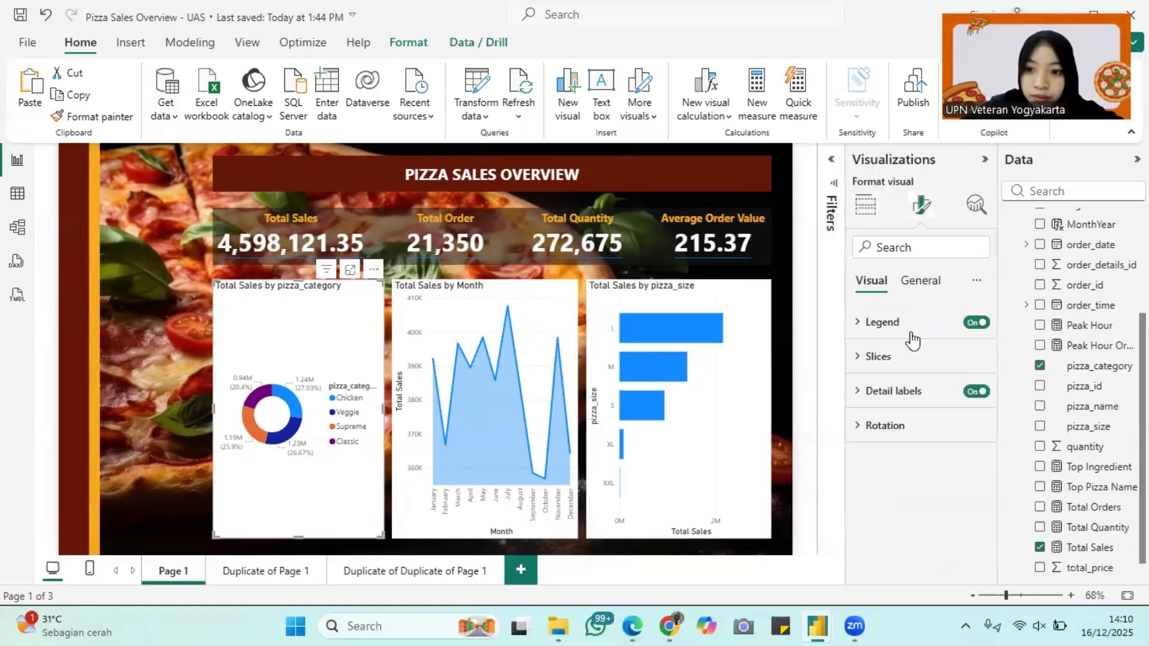
click(922, 282)
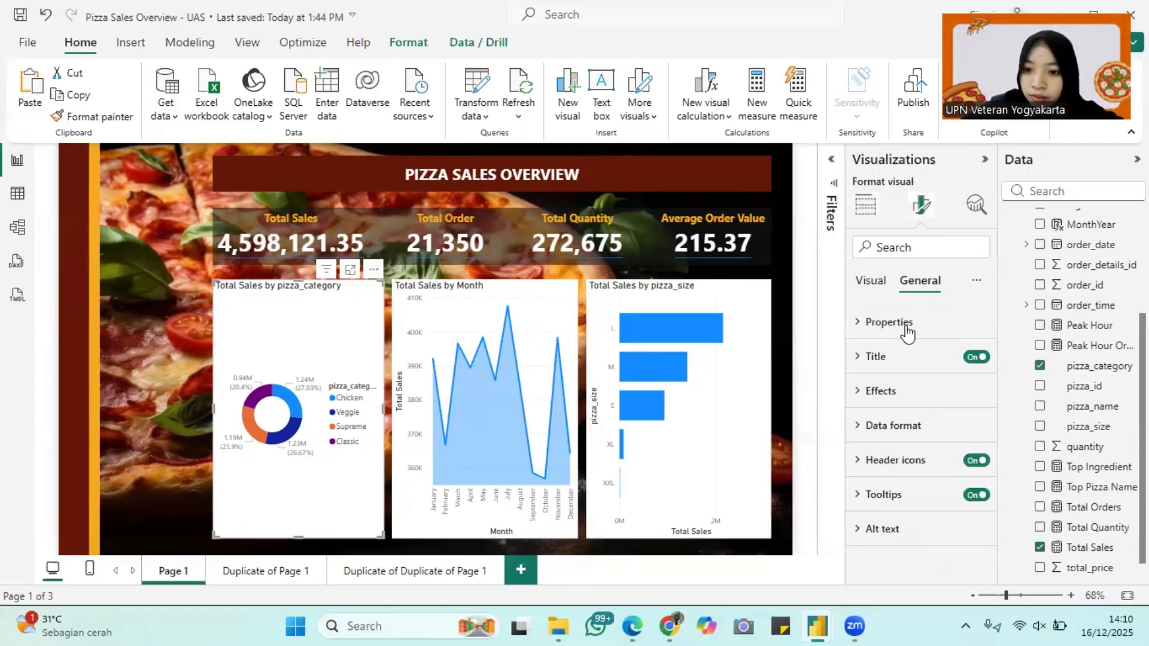
click(871, 282)
click(920, 281)
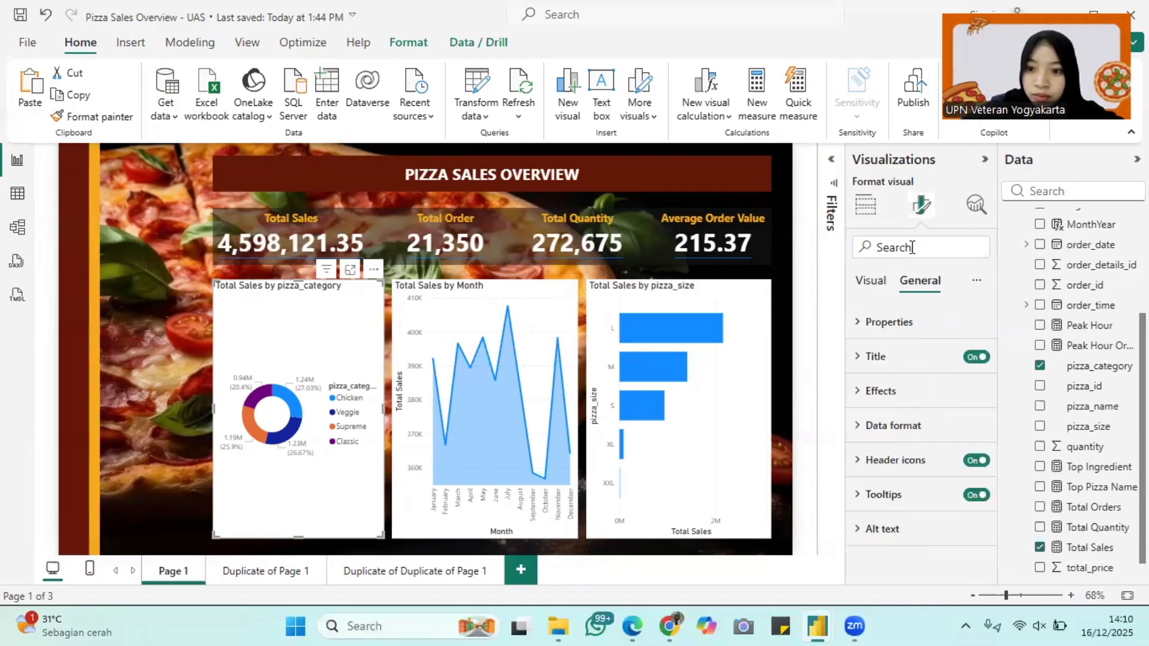
click(906, 357)
scroll(922, 418, down, 1)
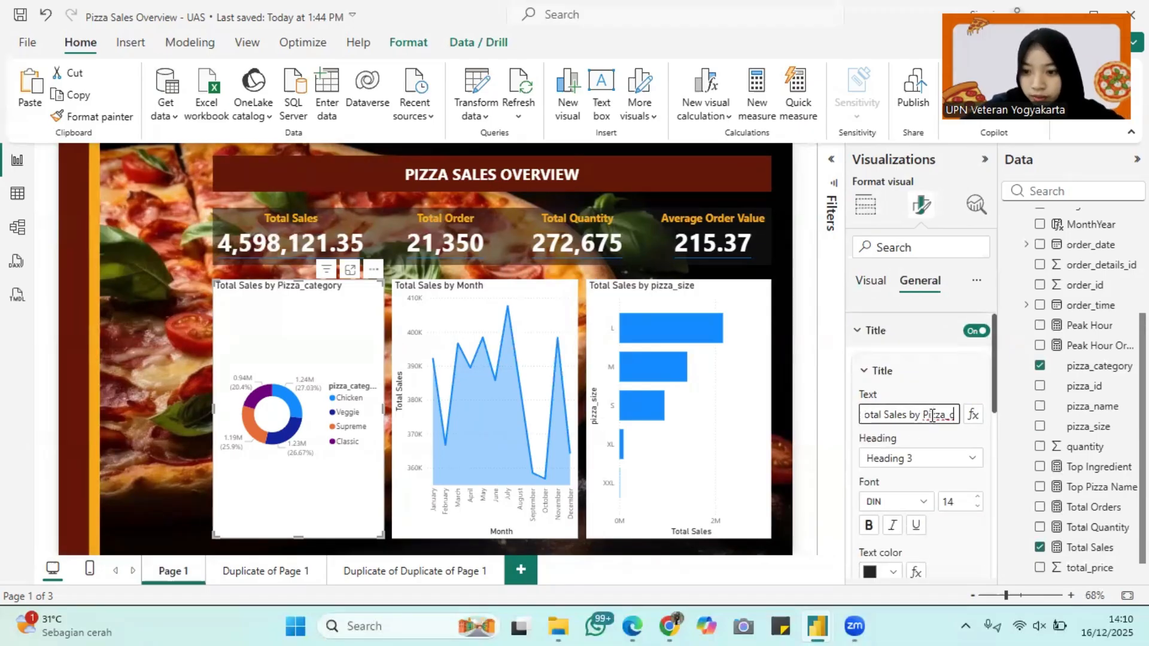
text(C)
scroll(932, 415, down, 1)
Format the donut chart's title in a bold Segoe UI font, centred, with dark orange-red text.
click(894, 417)
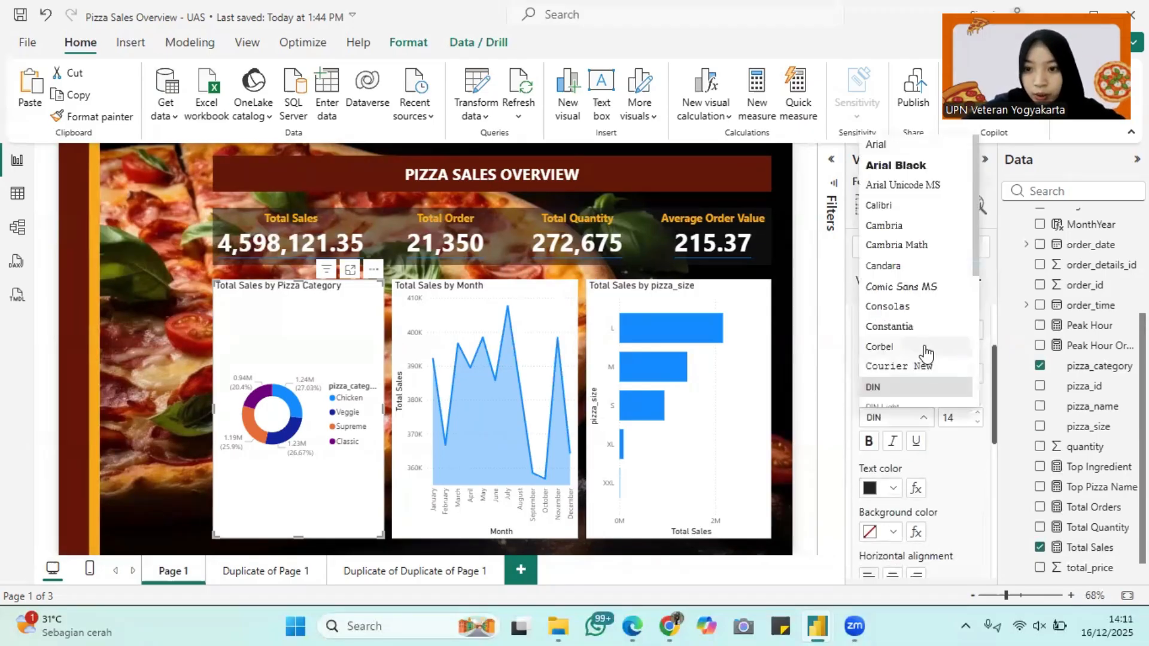
scroll(920, 355, down, 2)
click(919, 355)
scroll(933, 431, down, 2)
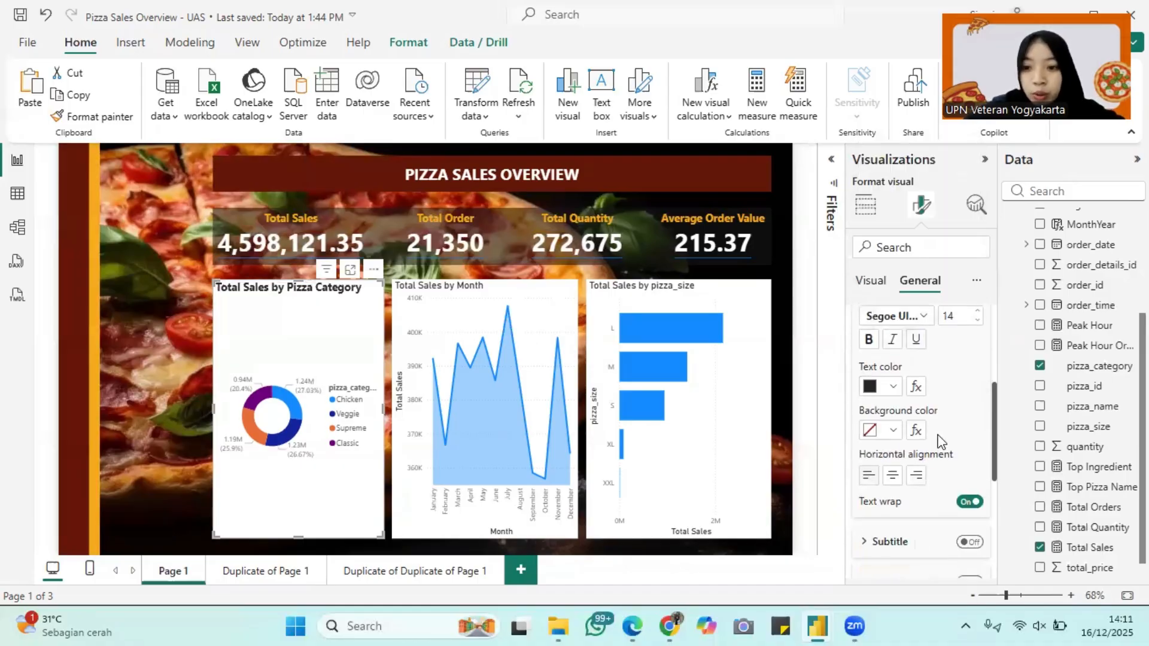
scroll(908, 382, up, 1)
click(897, 508)
click(893, 419)
click(931, 356)
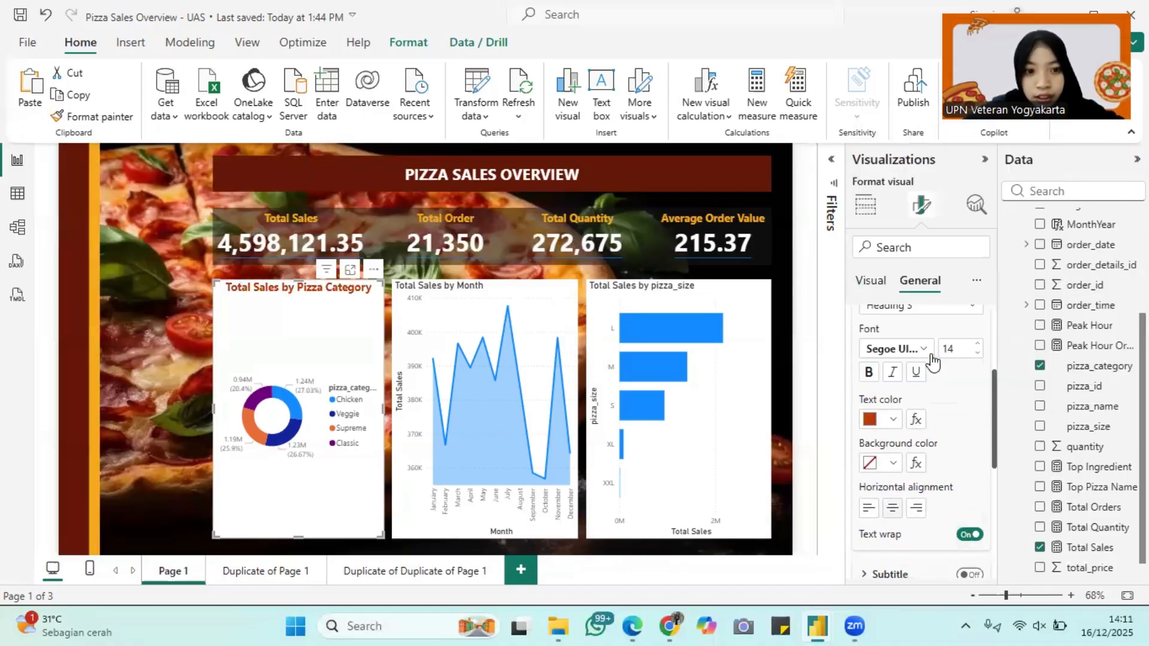
Set the donut chart's background to near-black with 45% transparency.
scroll(891, 422, down, 4)
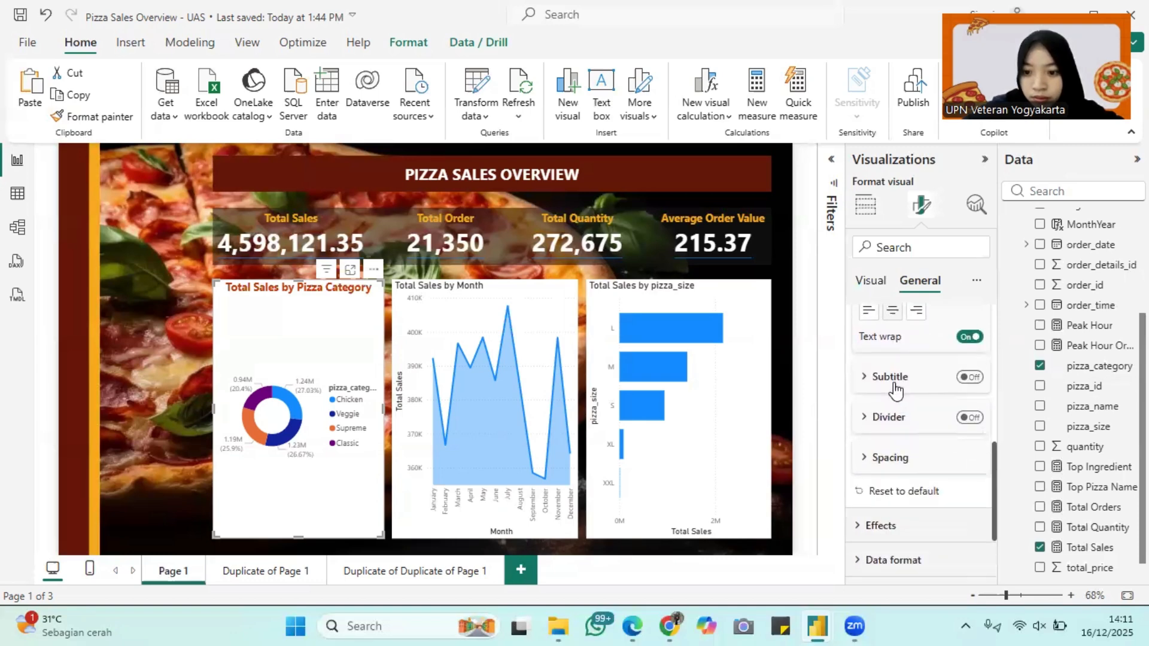
scroll(900, 419, up, 6)
text(BACKG)
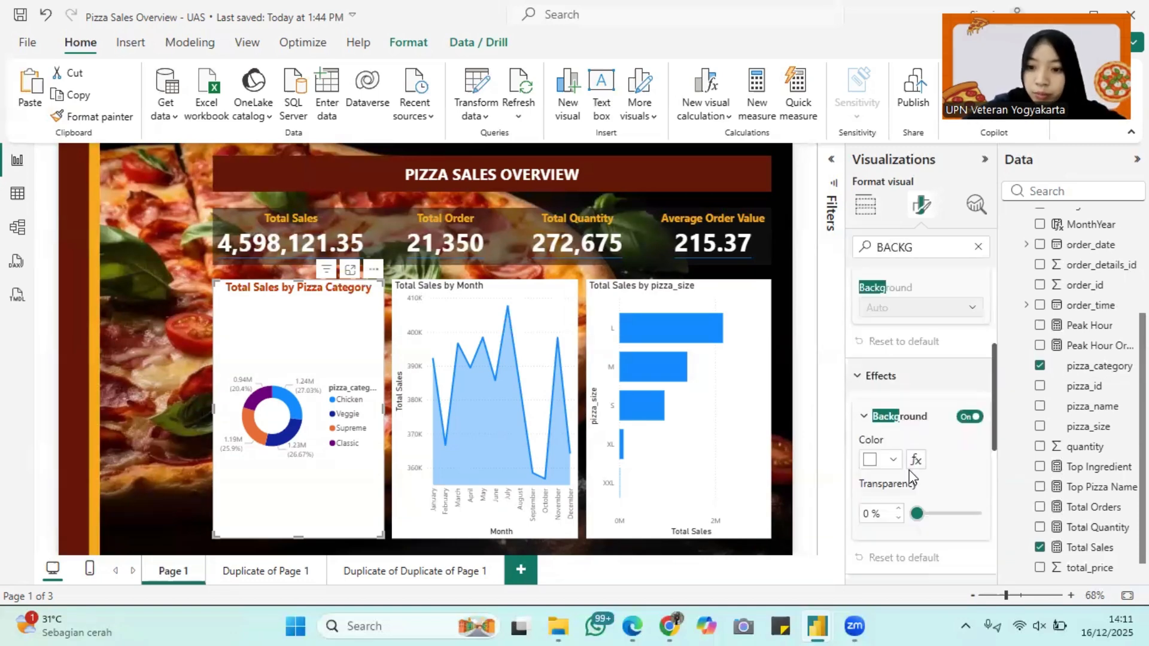
click(891, 460)
click(897, 357)
drag(917, 513, 937, 512)
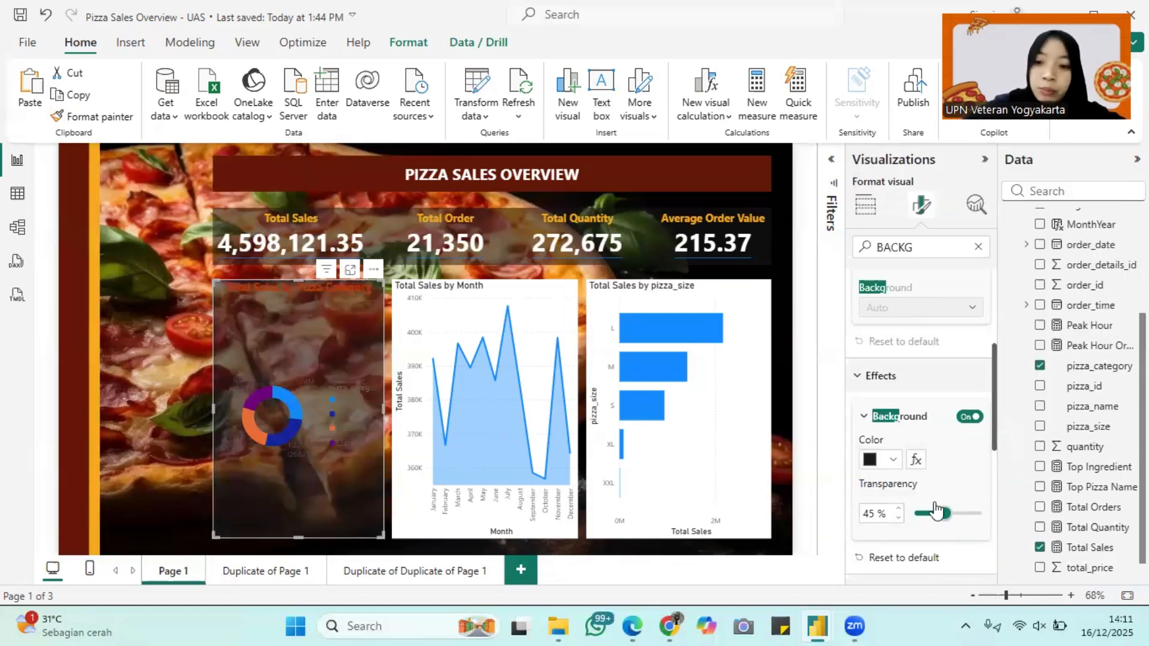
Find the donut chart's color settings and make its legend text white.
scroll(929, 449, down, 1)
drag(936, 246, 824, 239)
text(COLOR)
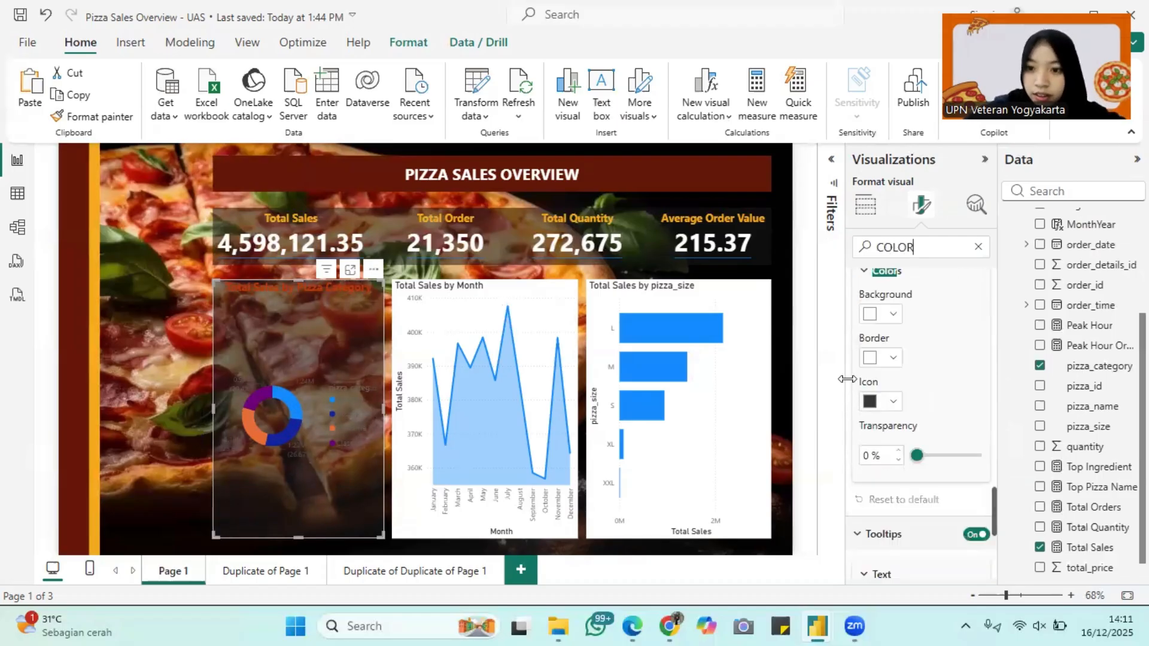
scroll(1053, 352, up, 1)
scroll(905, 339, up, 12)
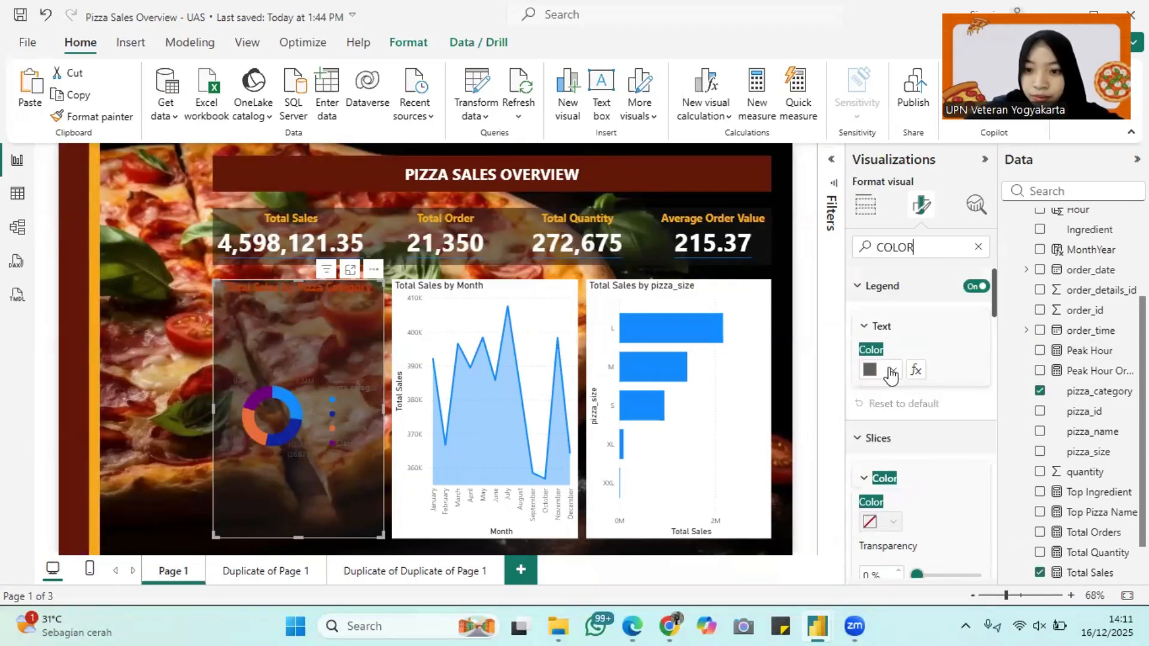
click(891, 370)
click(973, 304)
scroll(885, 479, down, 10)
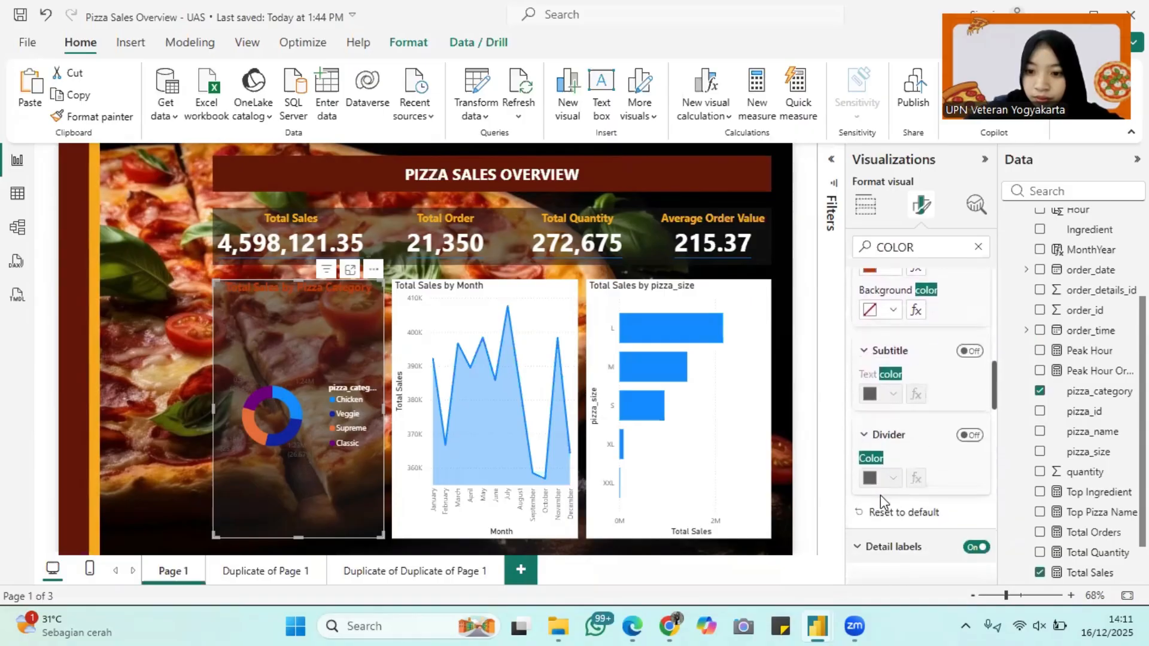
Make the donut chart's detail labels and tooltip label text white.
click(892, 458)
click(875, 394)
scroll(919, 483, down, 3)
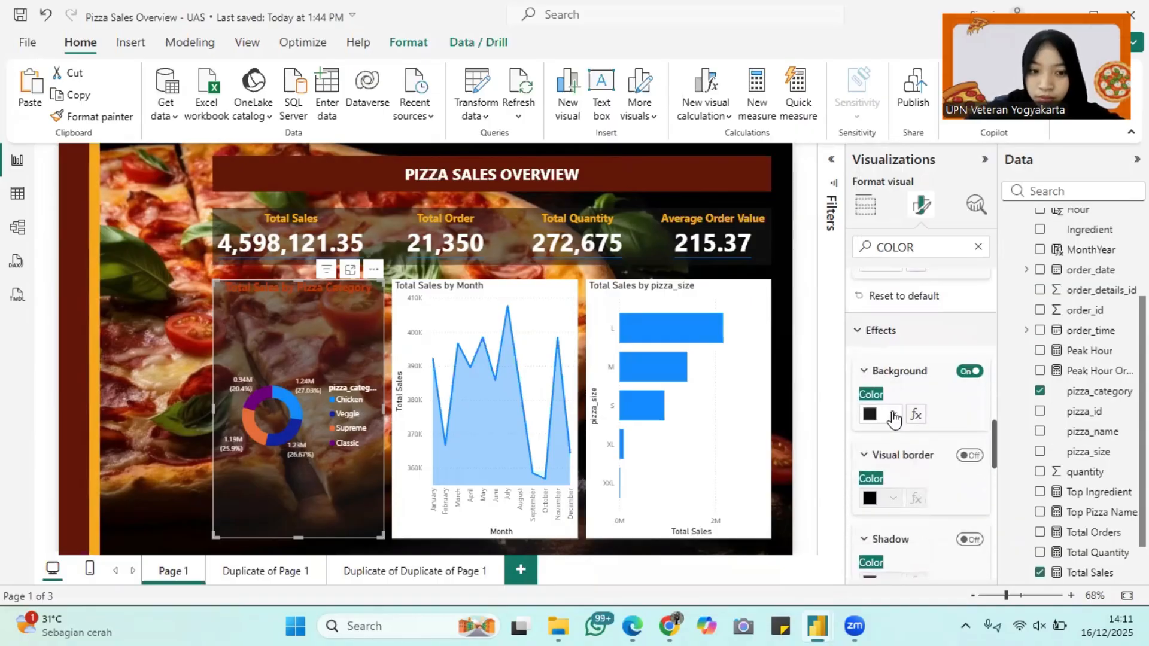
scroll(930, 513, down, 6)
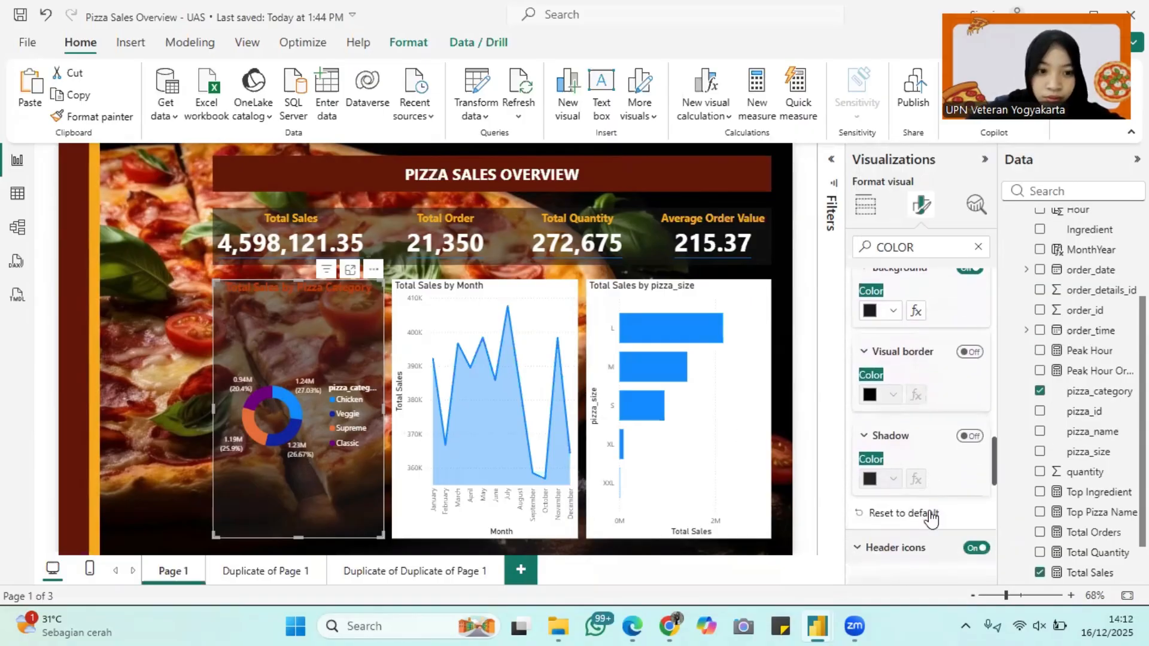
scroll(932, 518, down, 6)
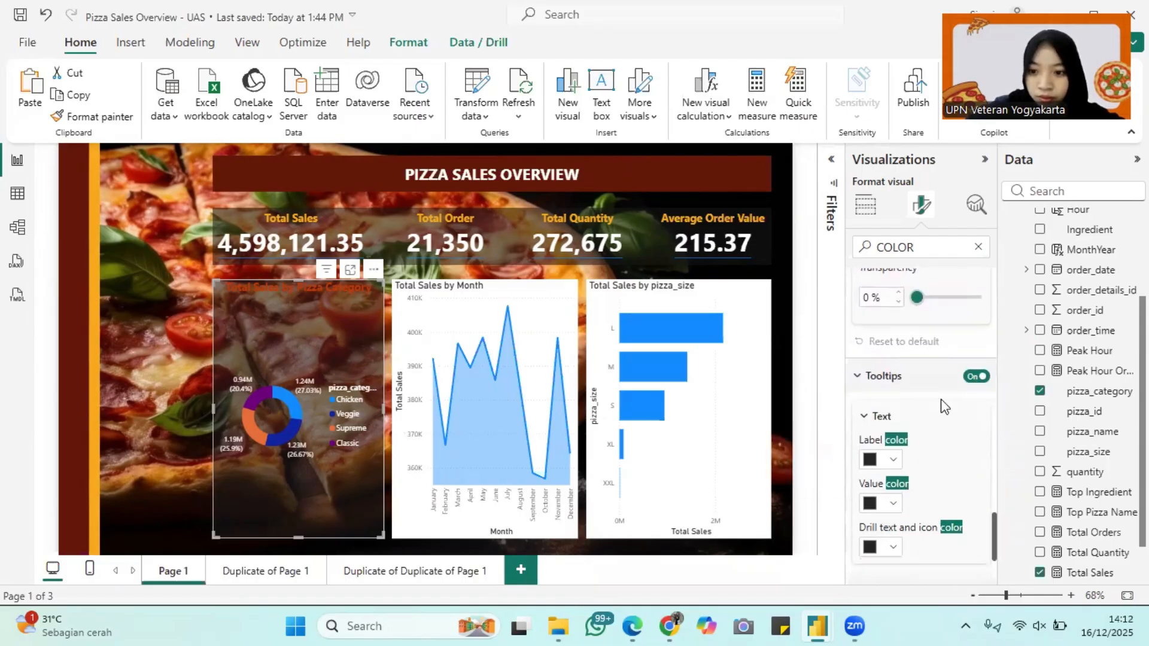
click(884, 353)
click(878, 88)
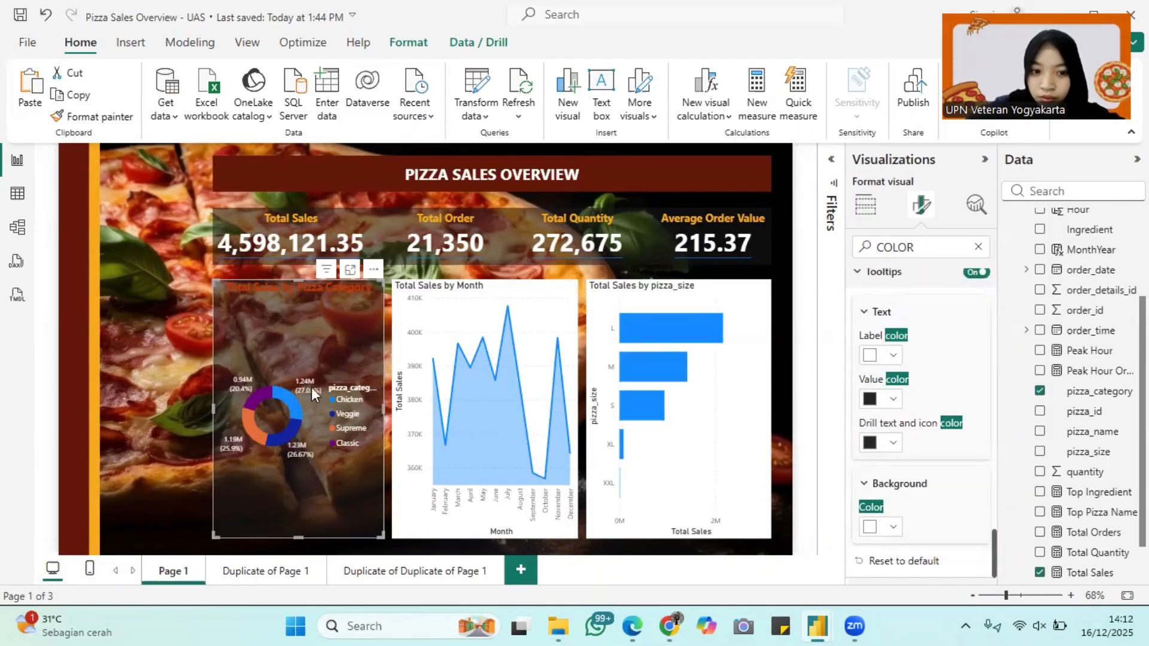
mouse_move(294, 407)
Set the donut chart's title text color to #F6AA1C, using the hex code from the Canva color palette.
scroll(896, 496, up, 10)
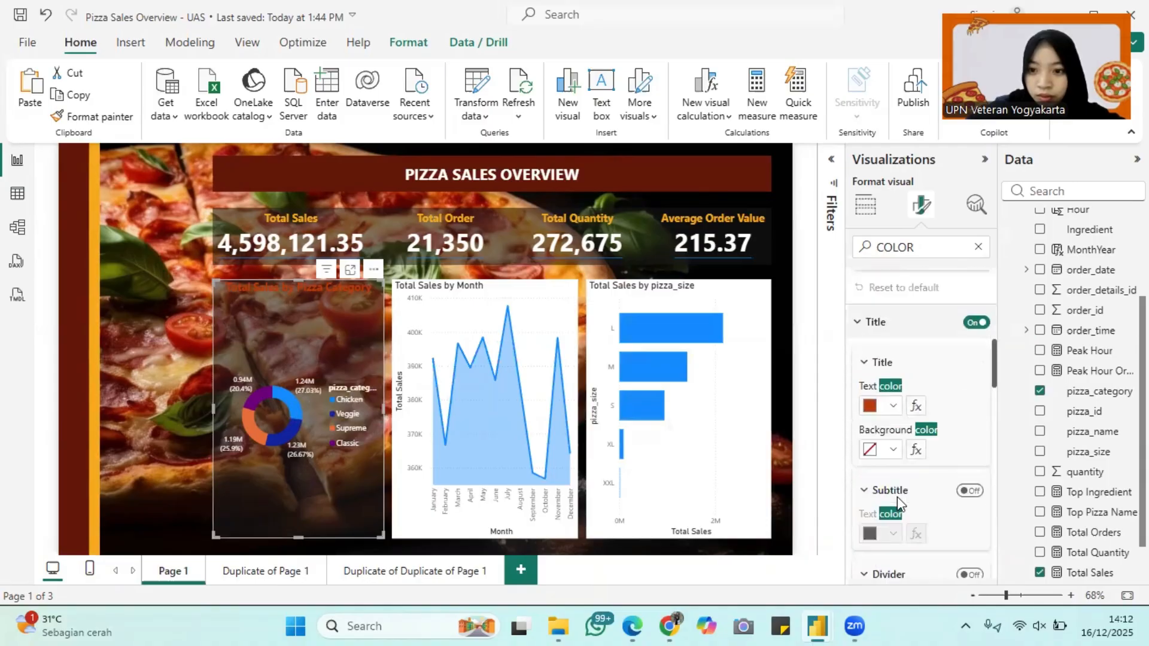
text(TITLE)
scroll(921, 482, down, 3)
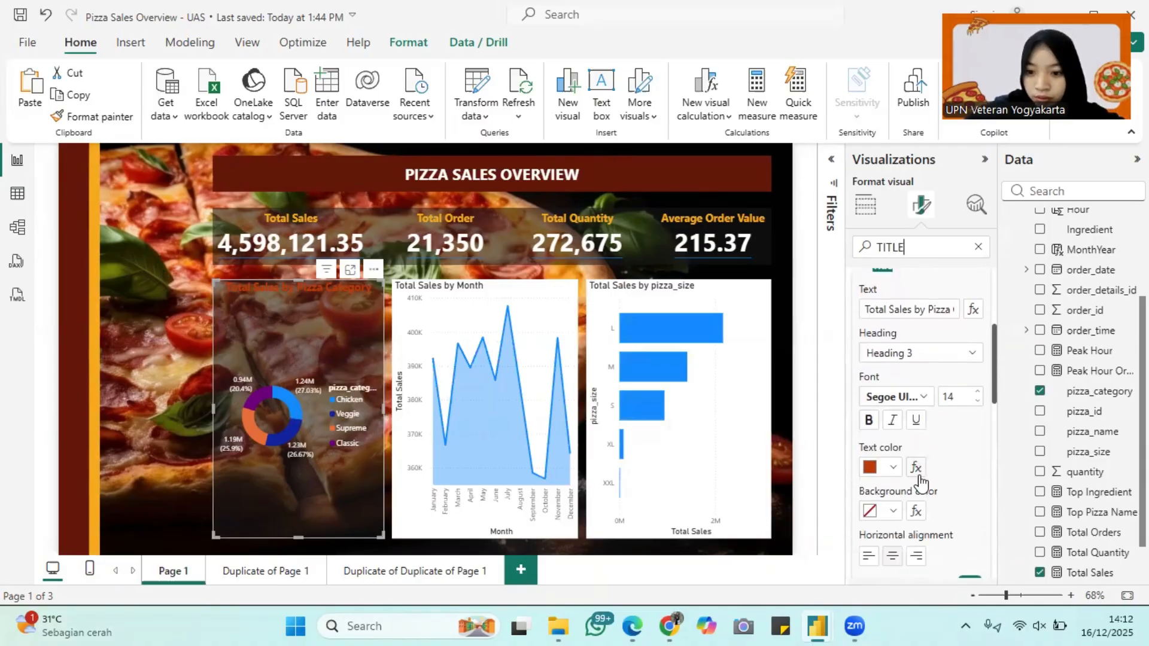
click(892, 466)
key(alt+Tab)
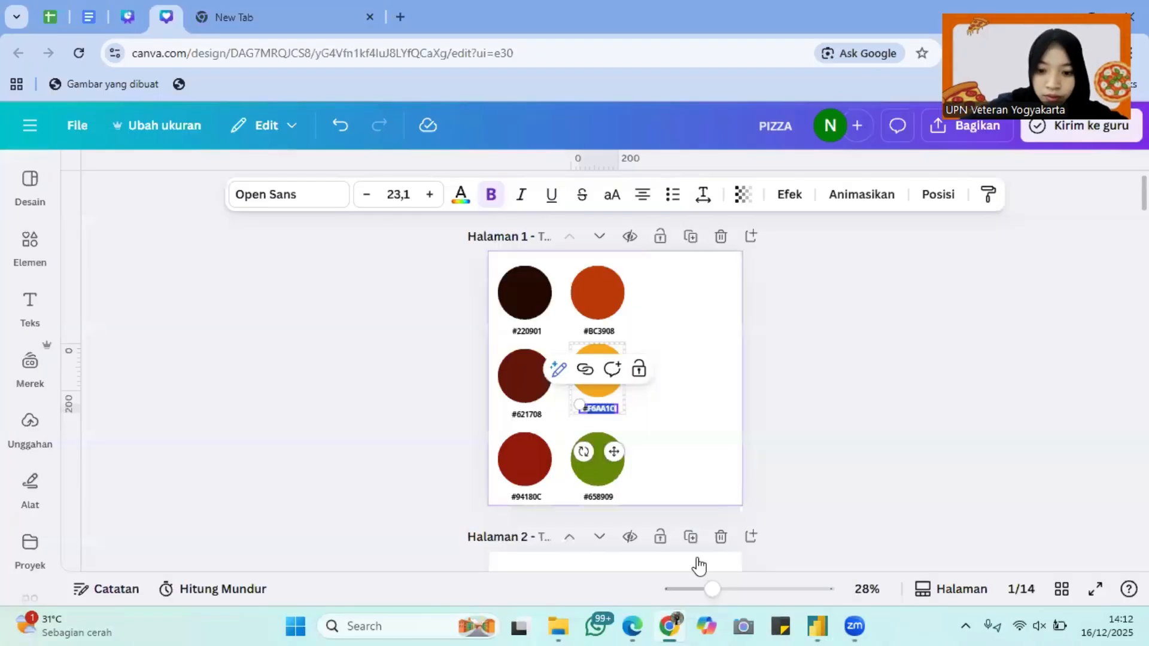
key(alt+Tab)
text(#F6AA1C)
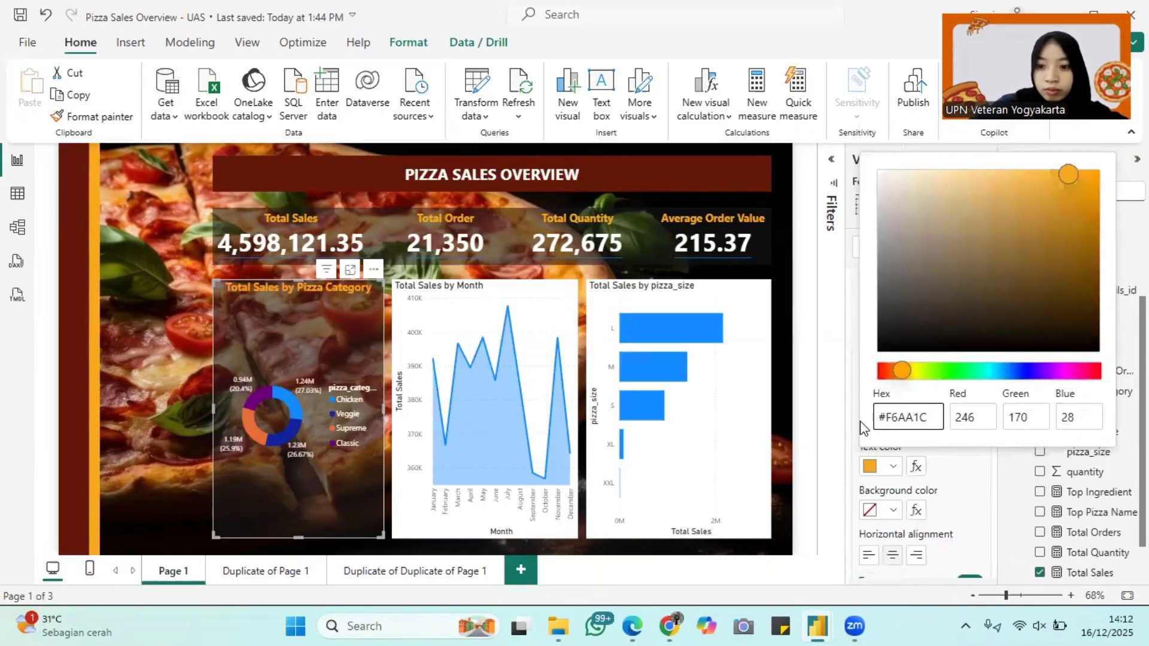
key(Return)
Narrow the pizza size bar chart by moving its left edge inward.
drag(298, 536, 322, 536)
drag(316, 312, 325, 279)
click(430, 359)
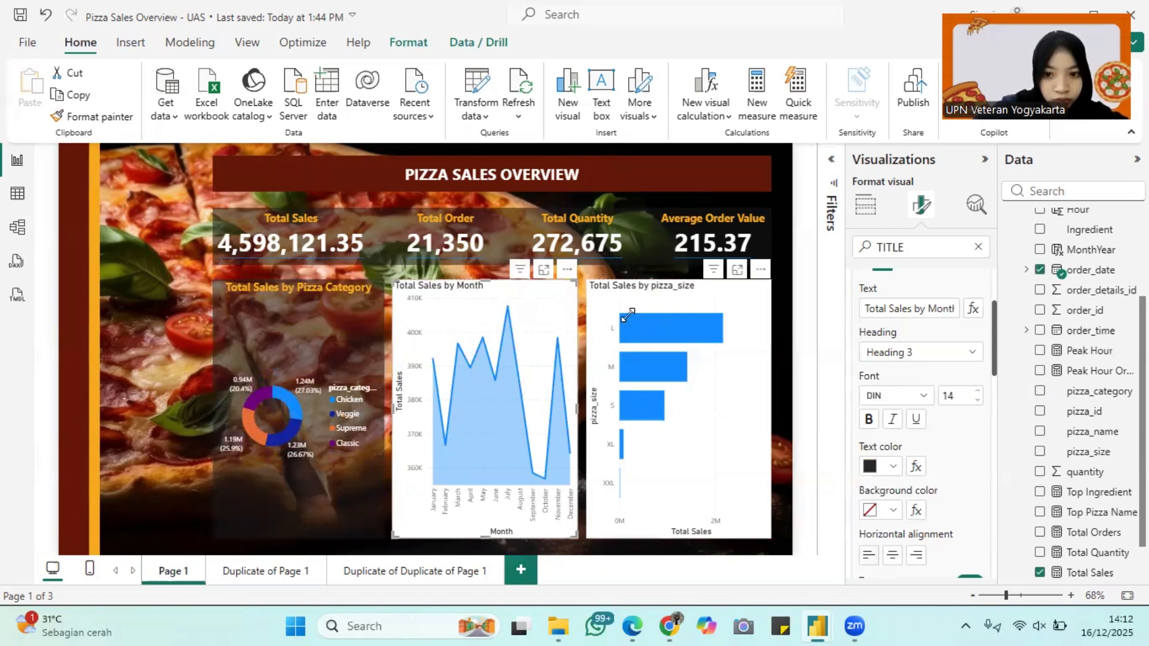
click(592, 325)
click(585, 408)
click(587, 402)
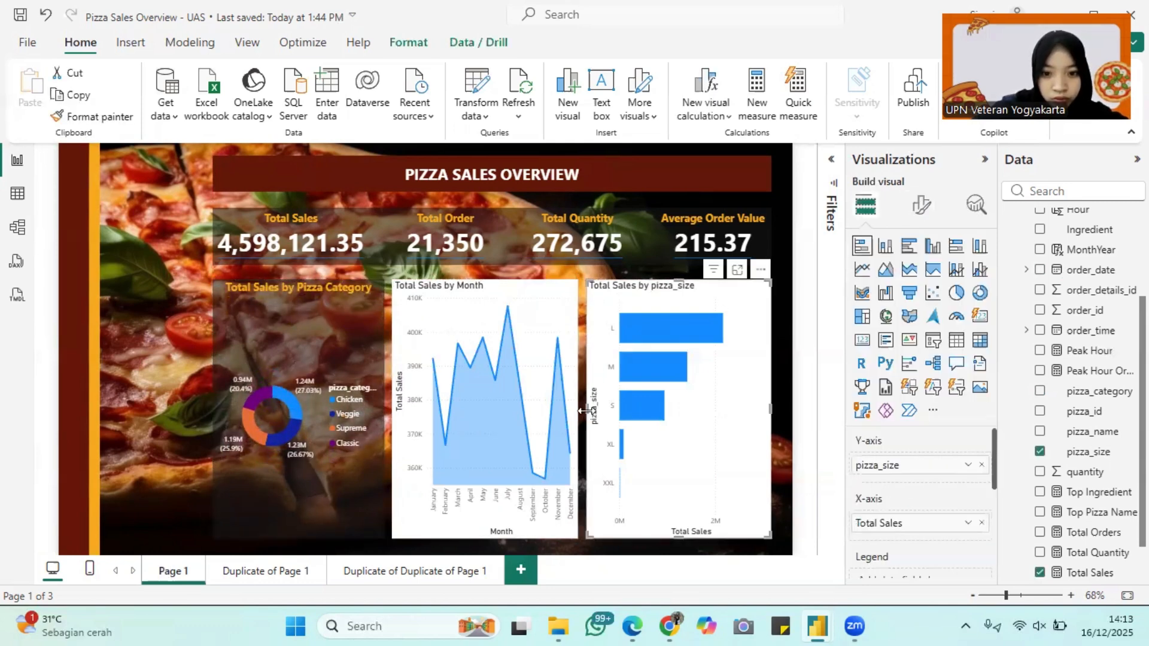
mouse_move(585, 410)
mouse_down()
mouse_move(616, 410)
mouse_move(598, 415)
mouse_up()
Shift the monthly area chart toward the bar chart and widen the donut chart to fill the freed space.
click(568, 411)
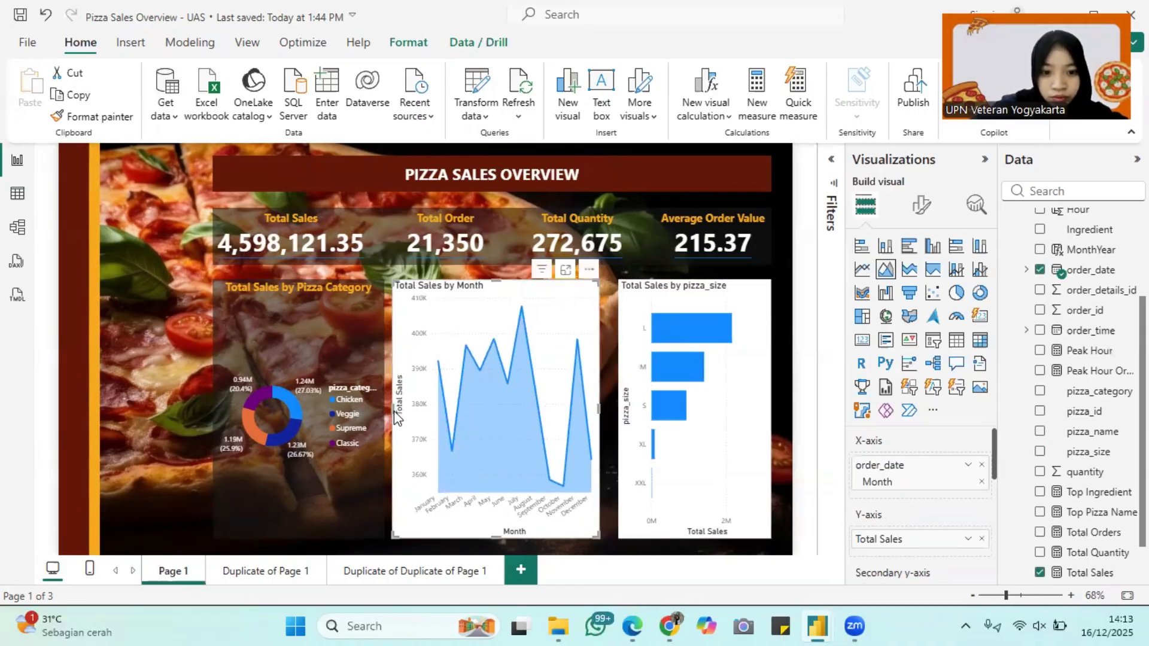
drag(395, 416, 419, 425)
click(382, 397)
click(427, 426)
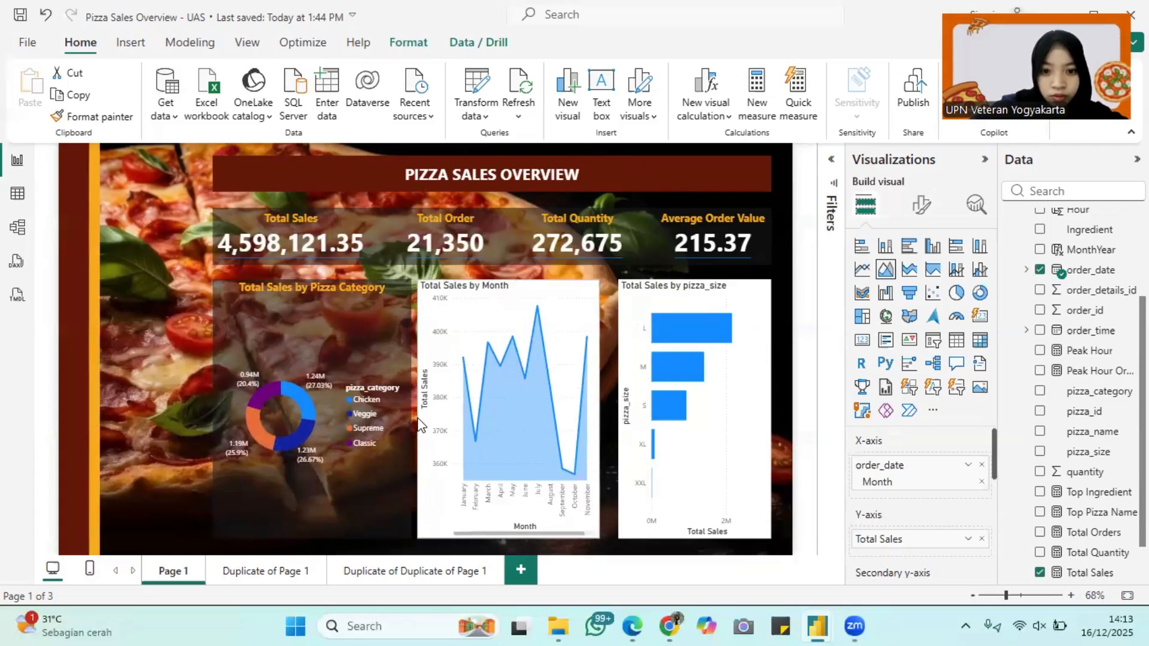
drag(599, 412, 609, 411)
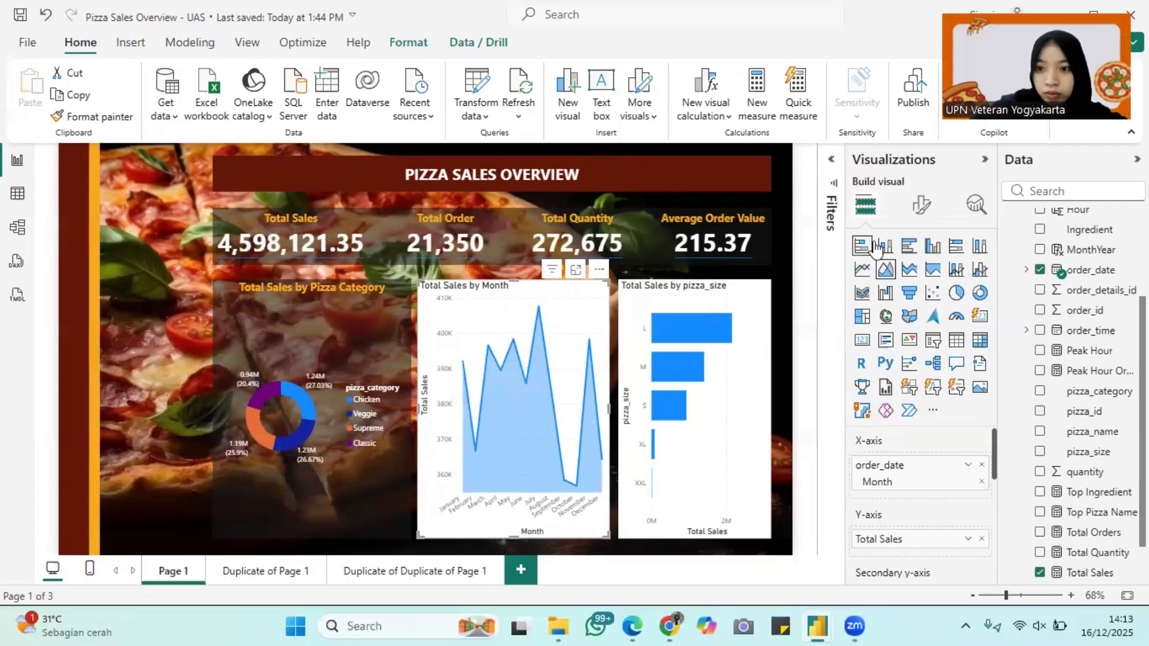
Make the area chart's x-axis and y-axis titles white.
click(921, 205)
click(919, 251)
text(TITLE)
scroll(922, 422, down, 3)
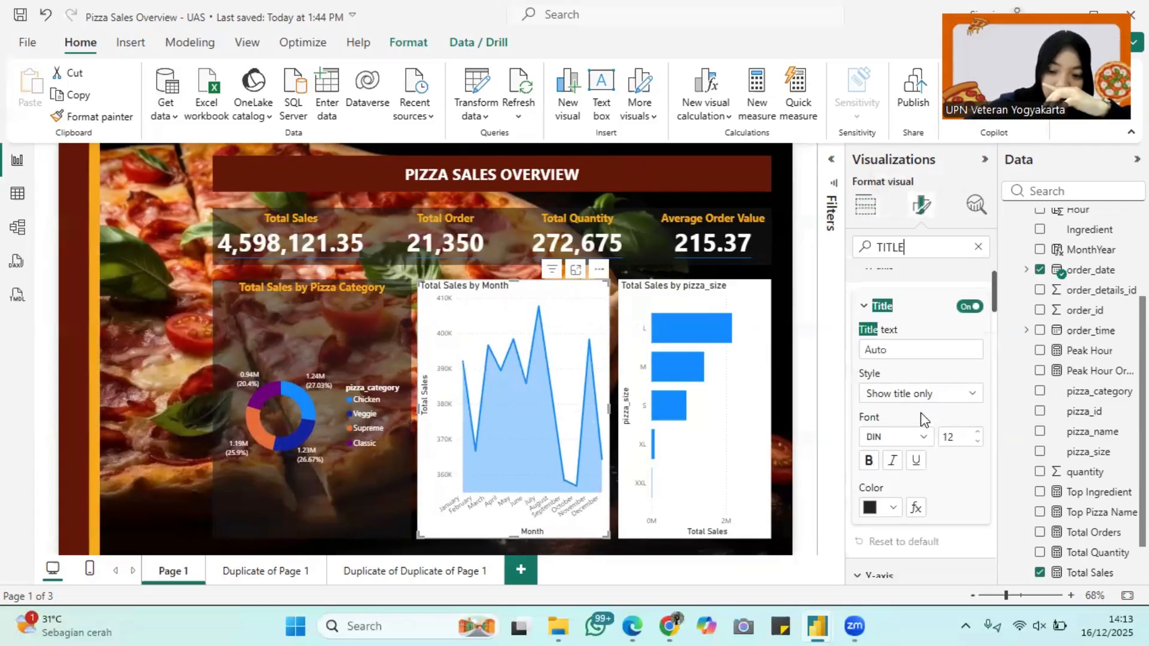
scroll(922, 424, up, 3)
scroll(925, 497, down, 1)
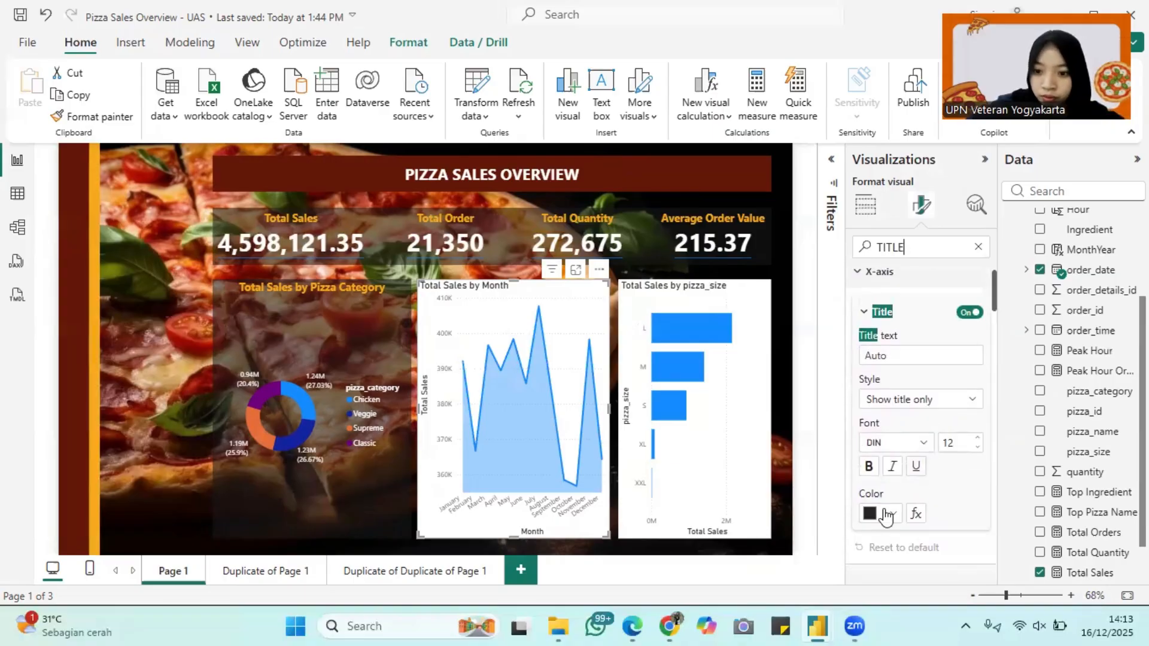
click(888, 515)
click(956, 435)
scroll(920, 450, down, 3)
scroll(919, 452, down, 5)
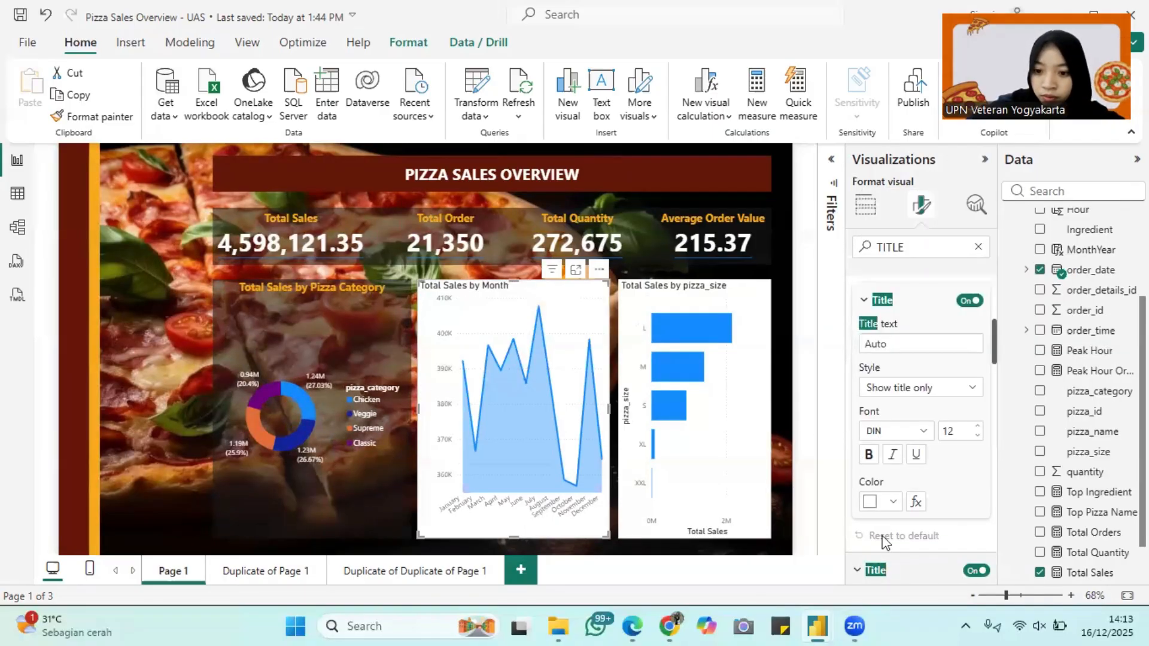
Format the area chart's title in a bold Segoe UI font, centred, with amber text.
click(908, 385)
click(898, 264)
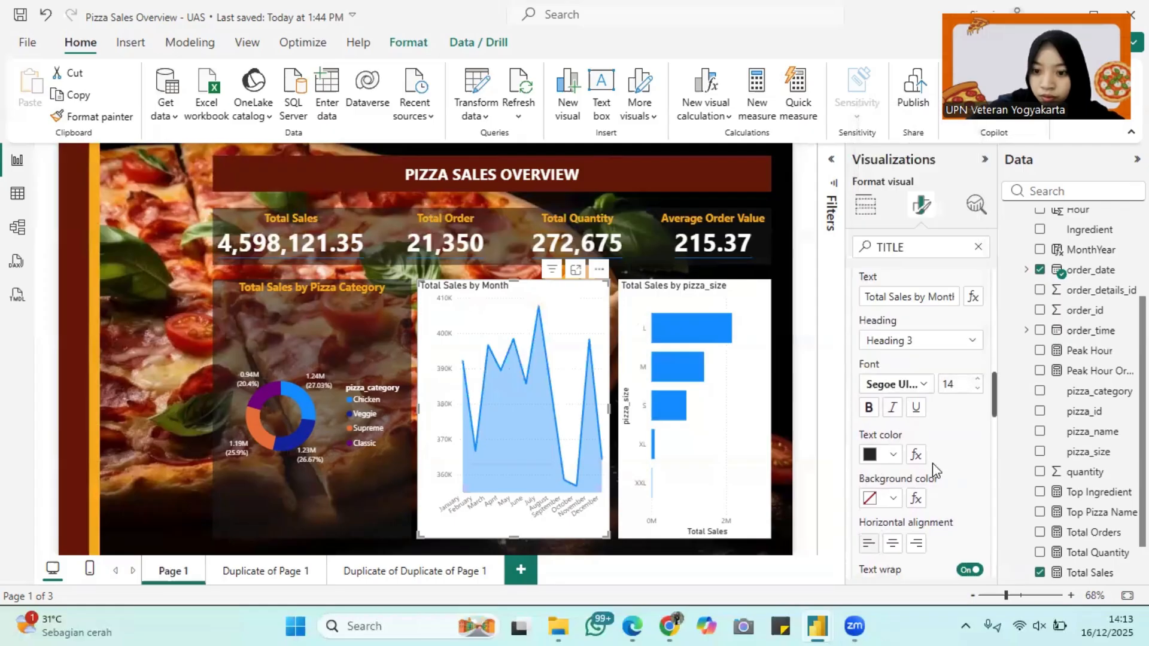
scroll(921, 461, down, 3)
click(888, 340)
click(905, 268)
scroll(915, 359, down, 4)
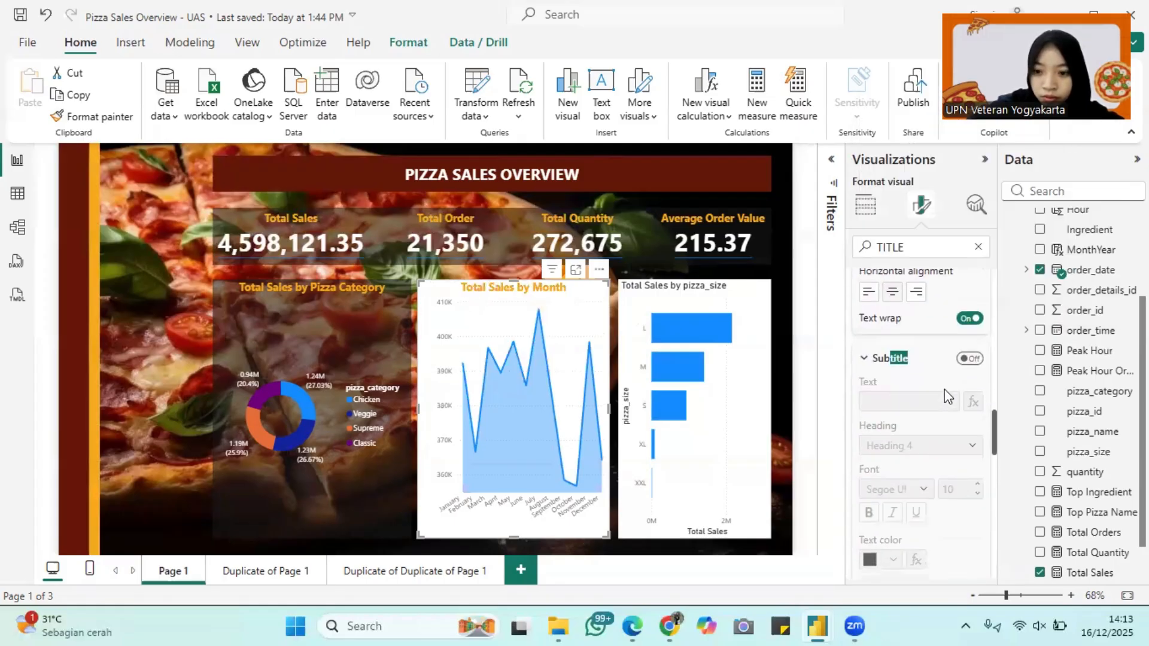
Set the area chart's background to near-black with 45% transparency.
text(BACKGROUND)
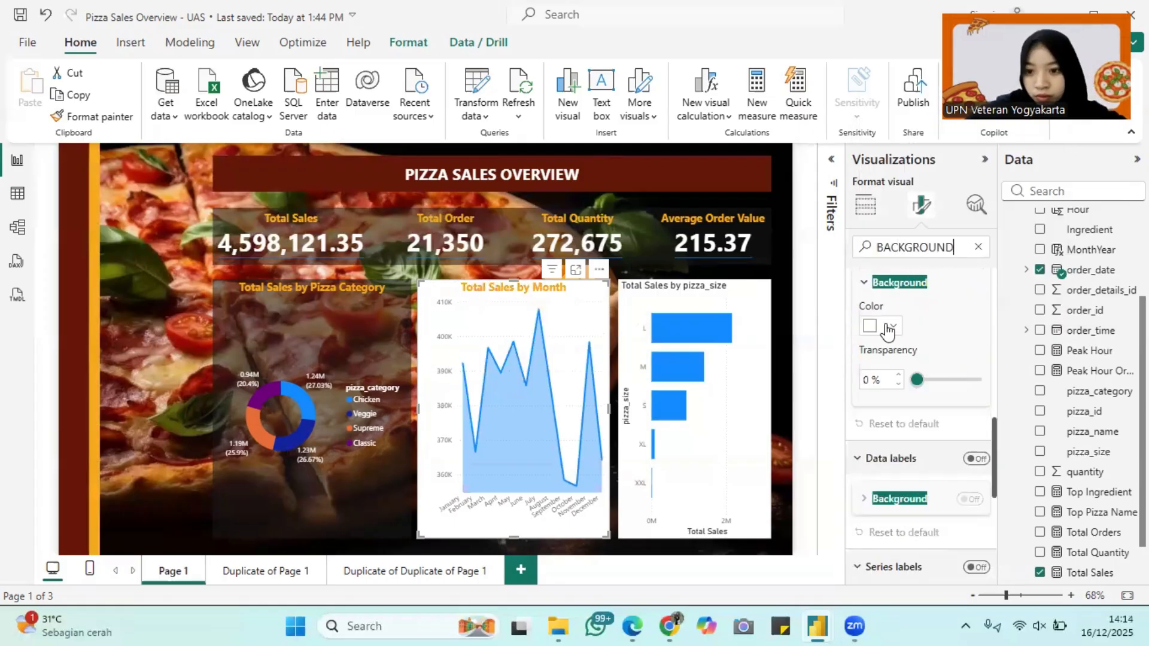
scroll(887, 359, up, 5)
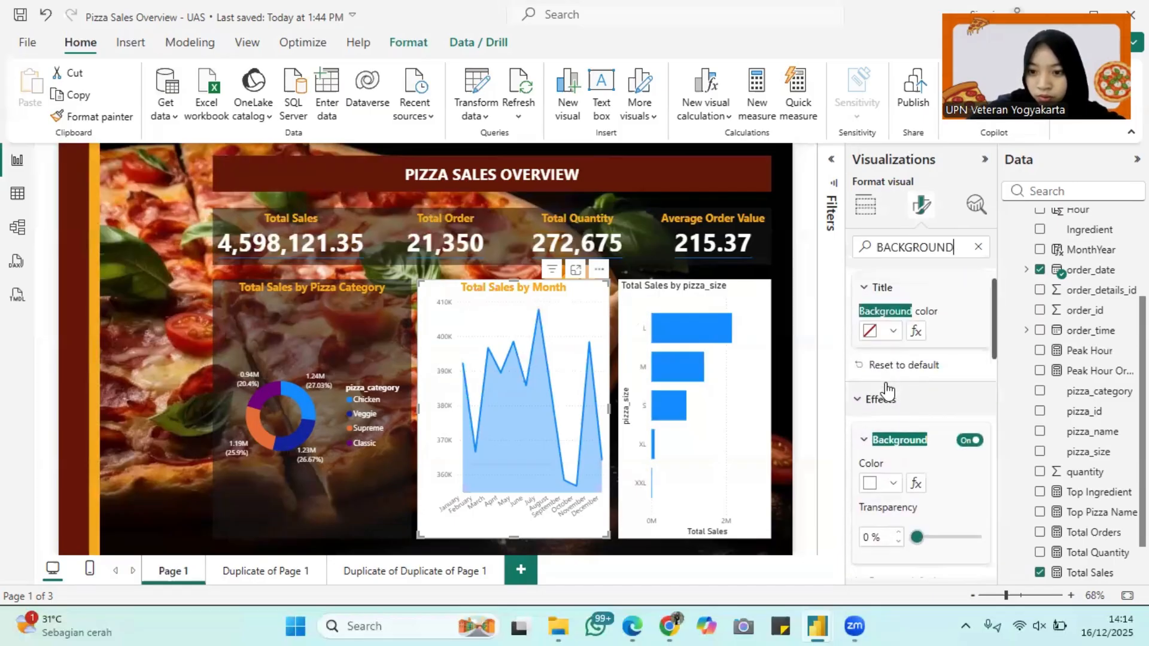
scroll(888, 392, down, 2)
click(893, 364)
click(847, 91)
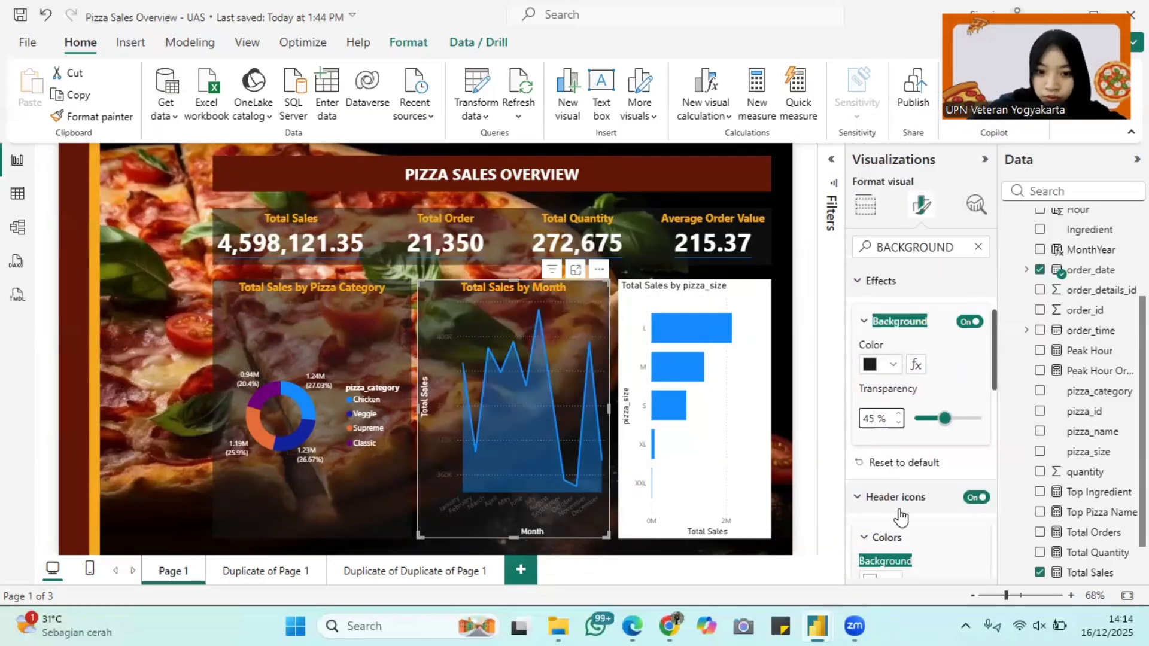
scroll(916, 479, down, 5)
Make the area chart's x-axis and y-axis value labels white.
click(978, 247)
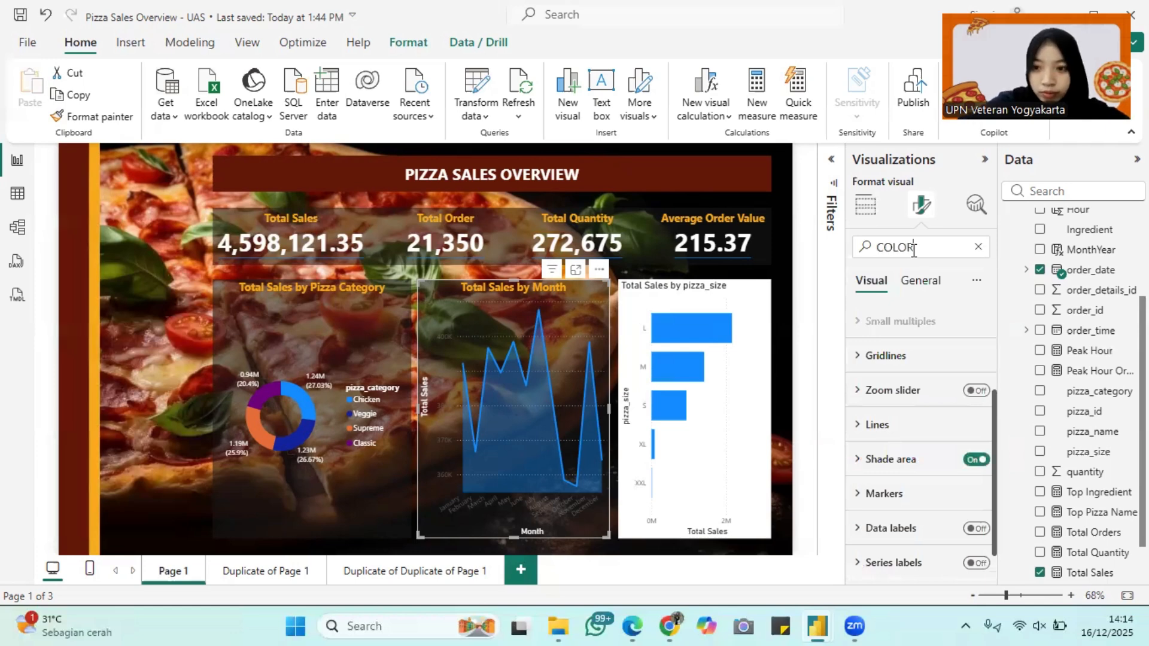
scroll(910, 427, up, 8)
click(881, 375)
click(928, 297)
scroll(932, 411, down, 1)
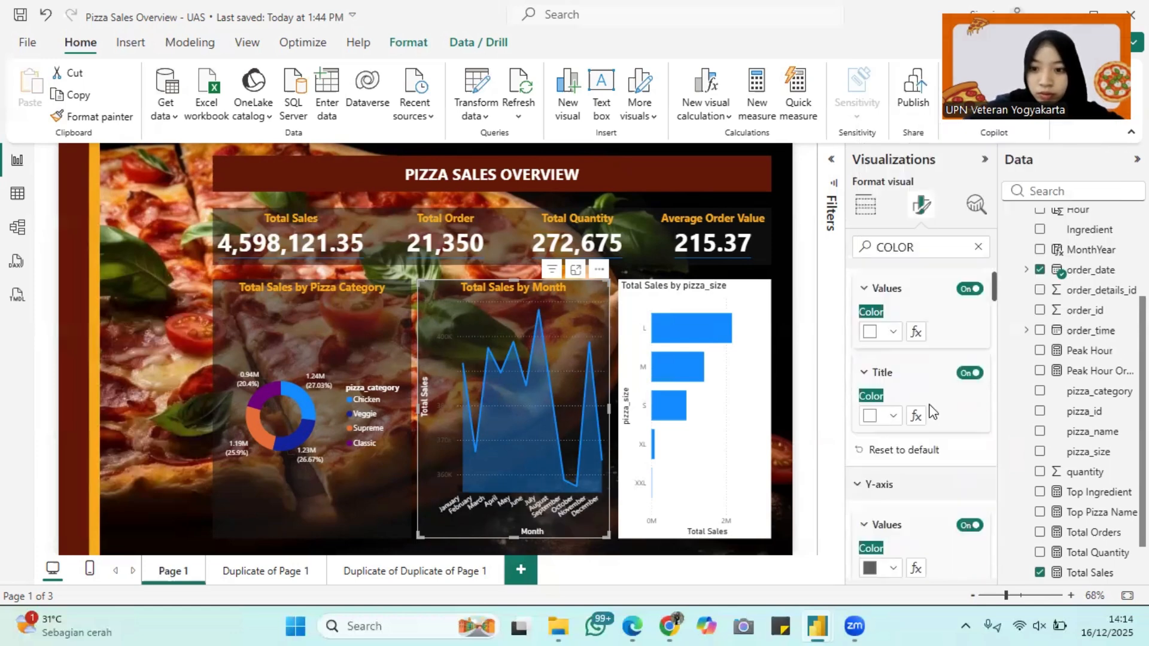
click(892, 415)
click(880, 341)
scroll(906, 446, down, 2)
scroll(905, 479, down, 6)
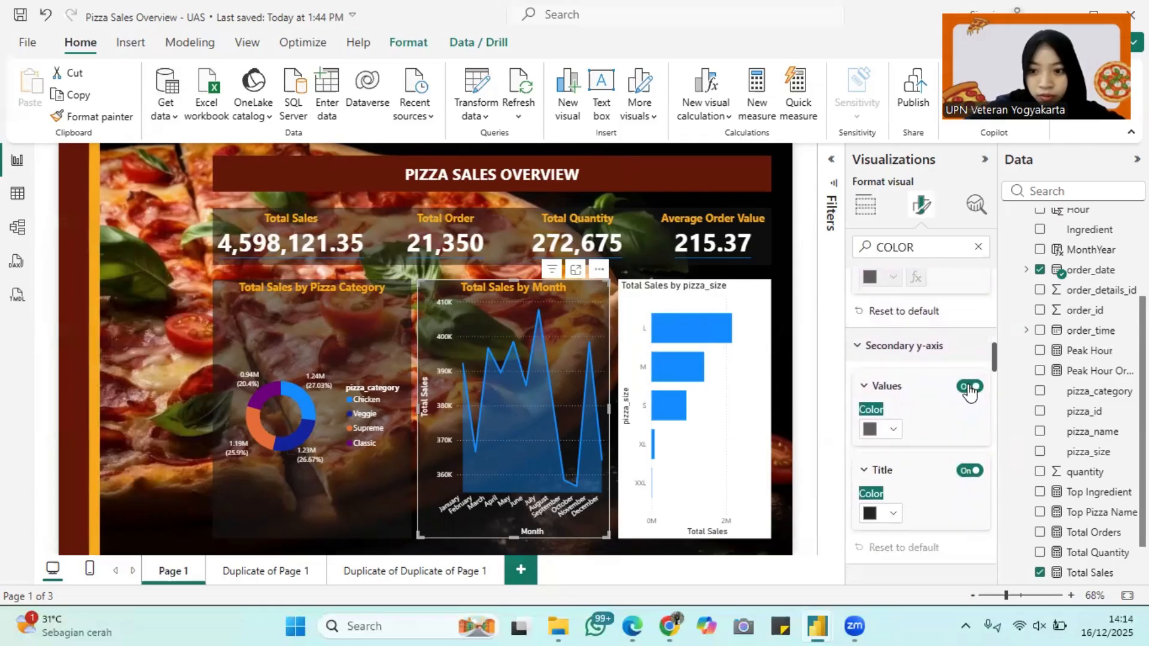
Turn off the area chart's secondary y-axis values and title, and its horizontal gridlines.
scroll(961, 431, down, 1)
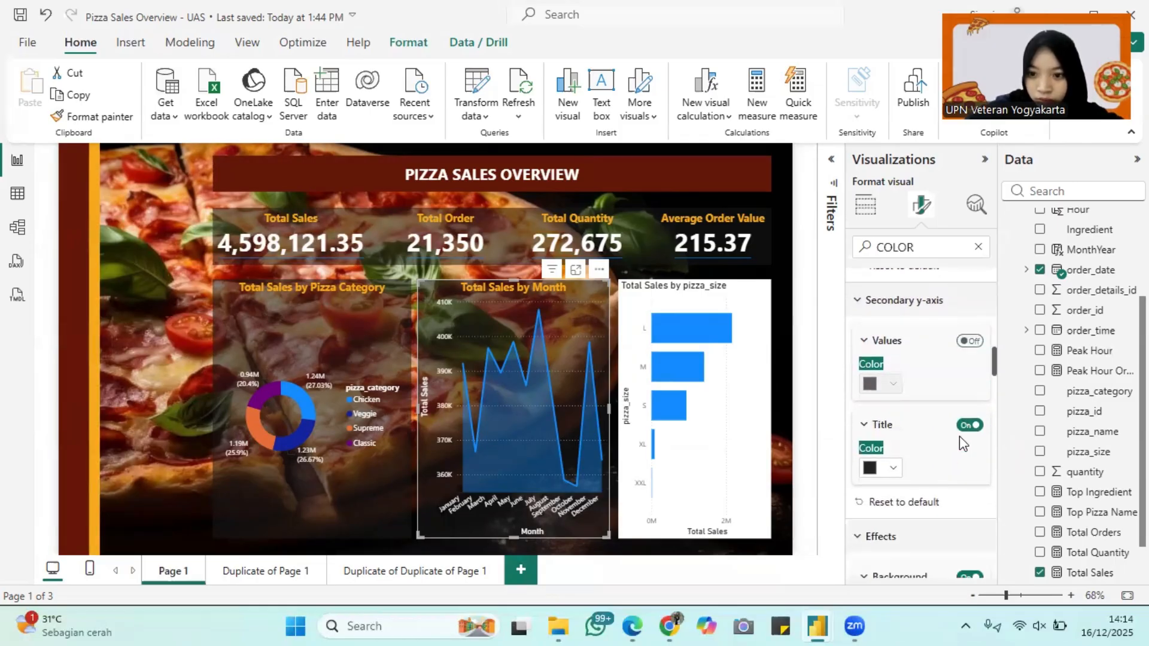
scroll(966, 429, up, 3)
scroll(966, 429, down, 11)
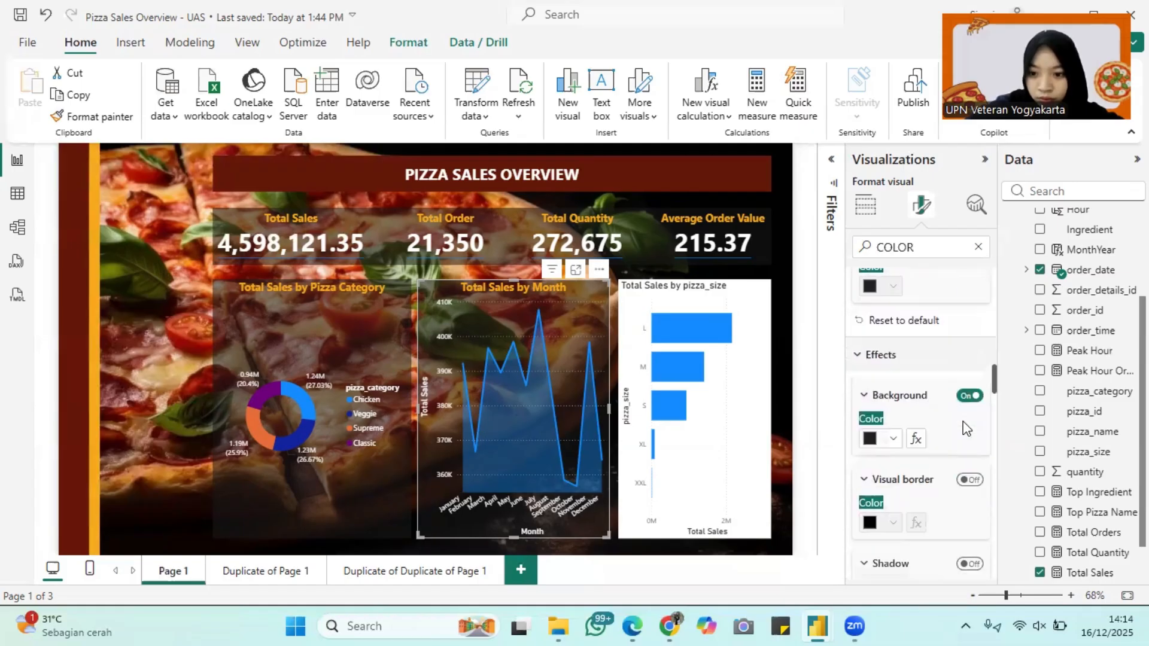
scroll(966, 429, down, 5)
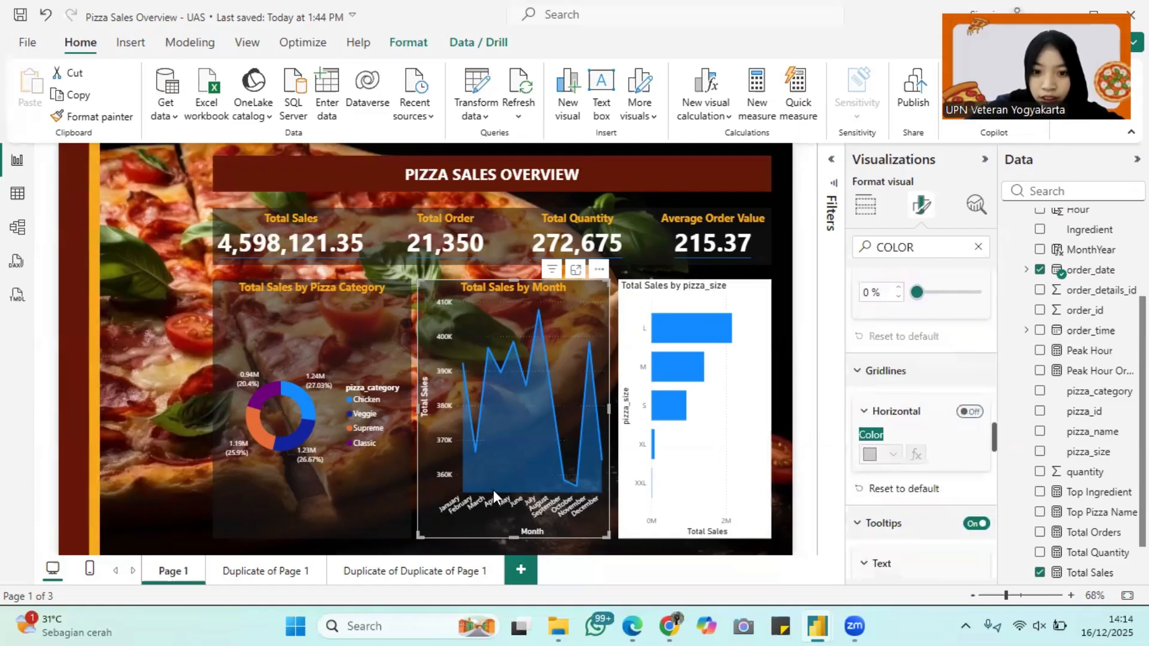
scroll(914, 461, down, 3)
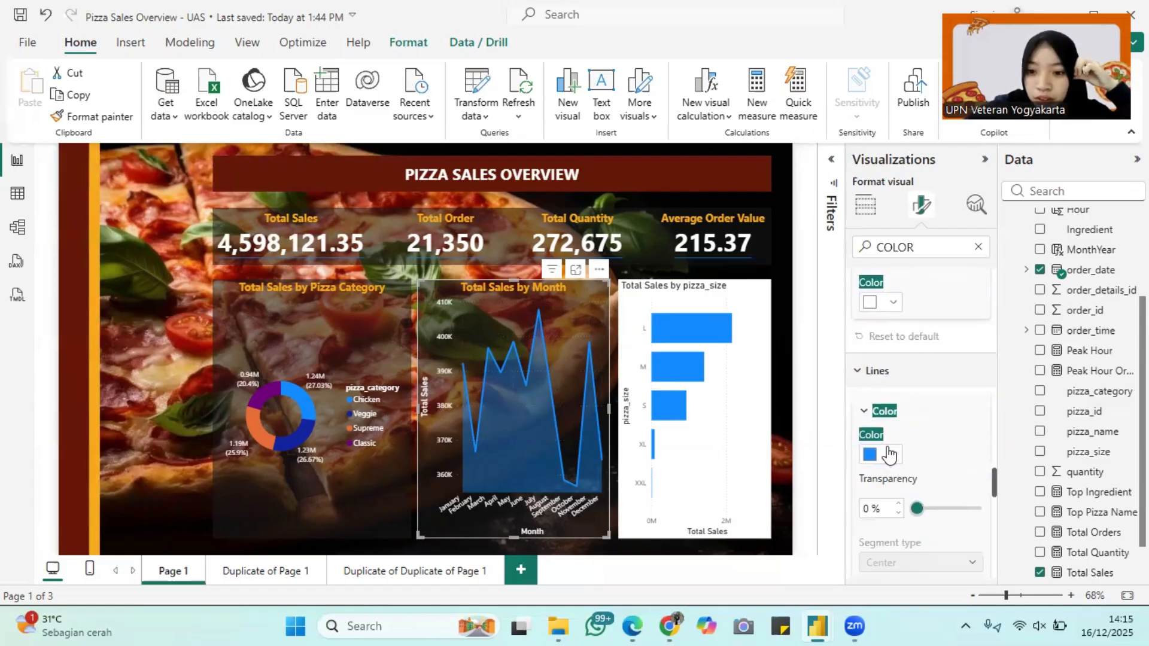
Change the area chart's line color to amber.
click(891, 454)
click(925, 383)
scroll(941, 439, down, 1)
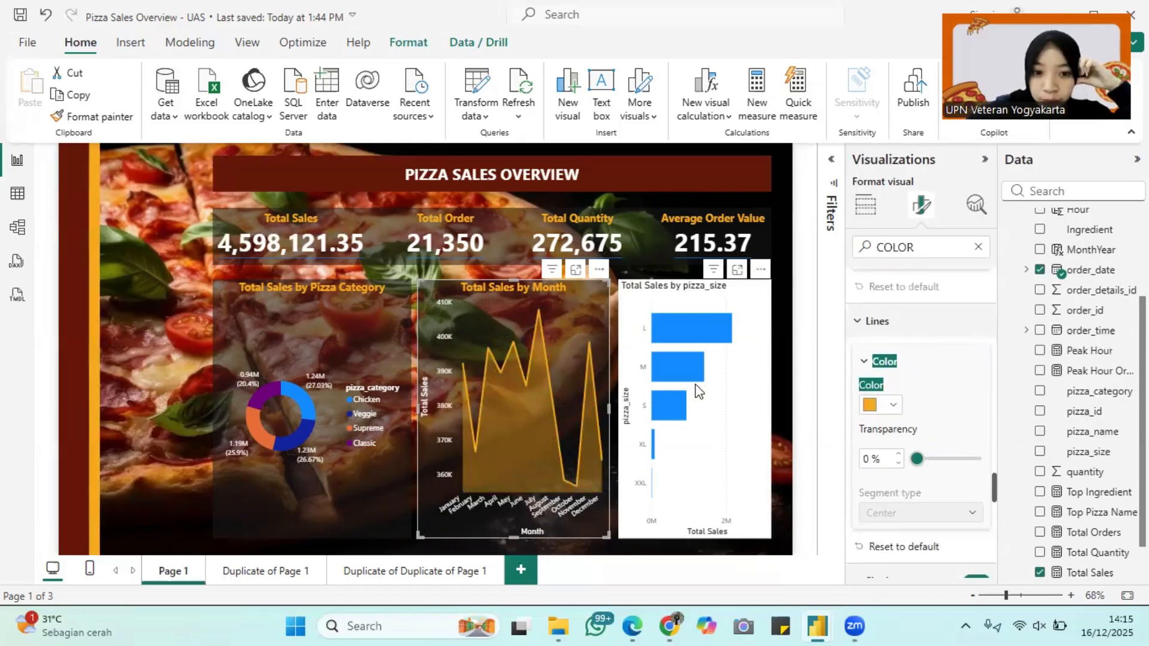
Set the pizza size bar chart's background to near-black with 45% transparency.
click(737, 310)
scroll(932, 362, up, 10)
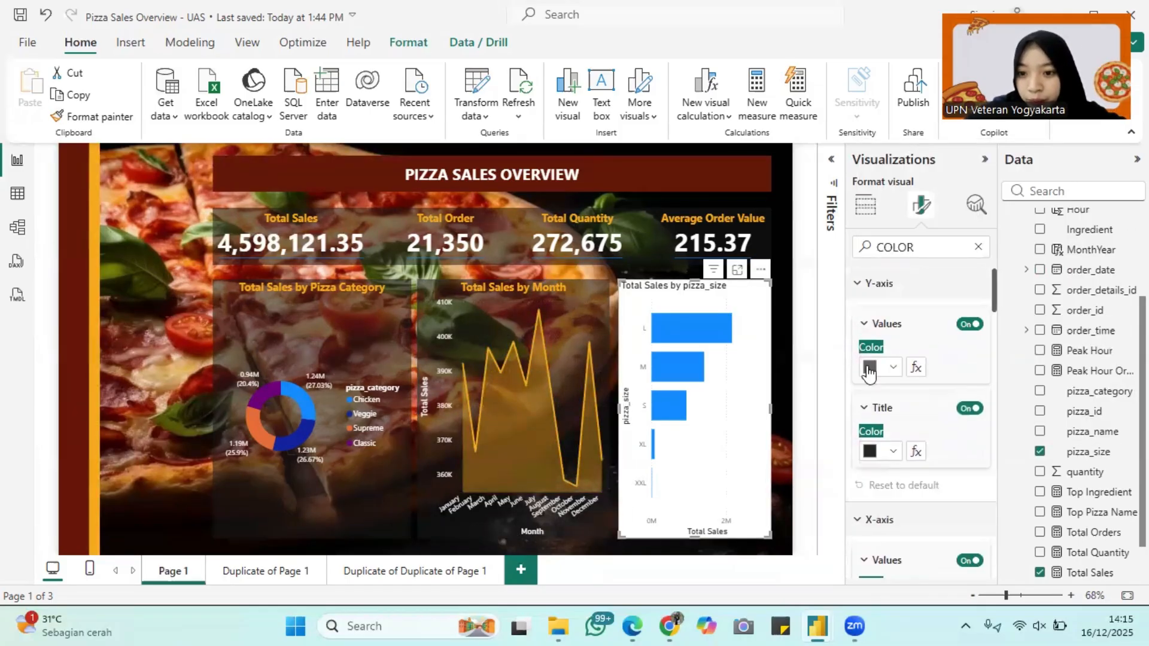
click(891, 371)
click(907, 242)
key(ctrl+a)
text(BACKGRO)
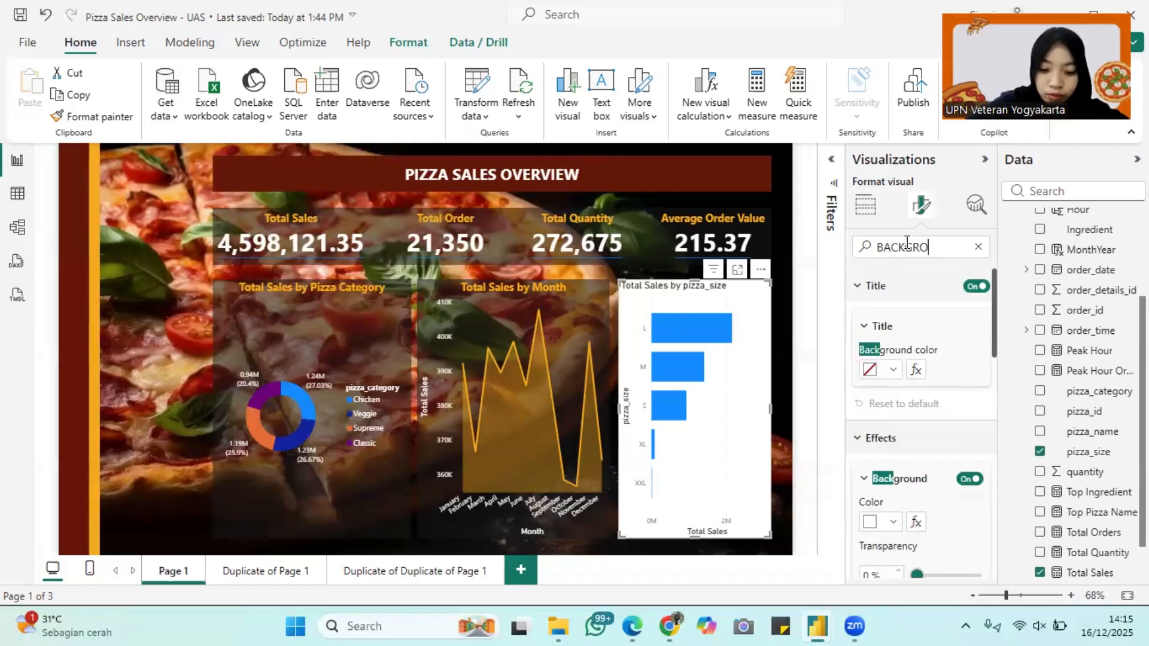
scroll(944, 463, down, 1)
click(880, 474)
click(906, 336)
click(865, 531)
text(45)
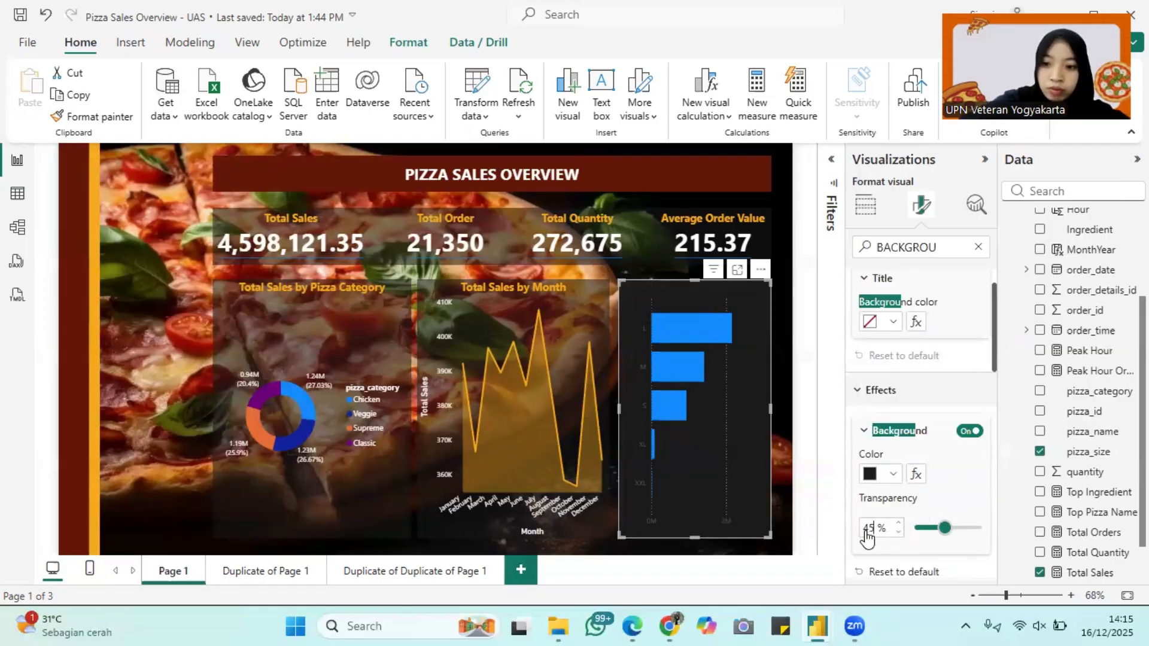
key(BackSpace)
key(BackSpace)
text(35)
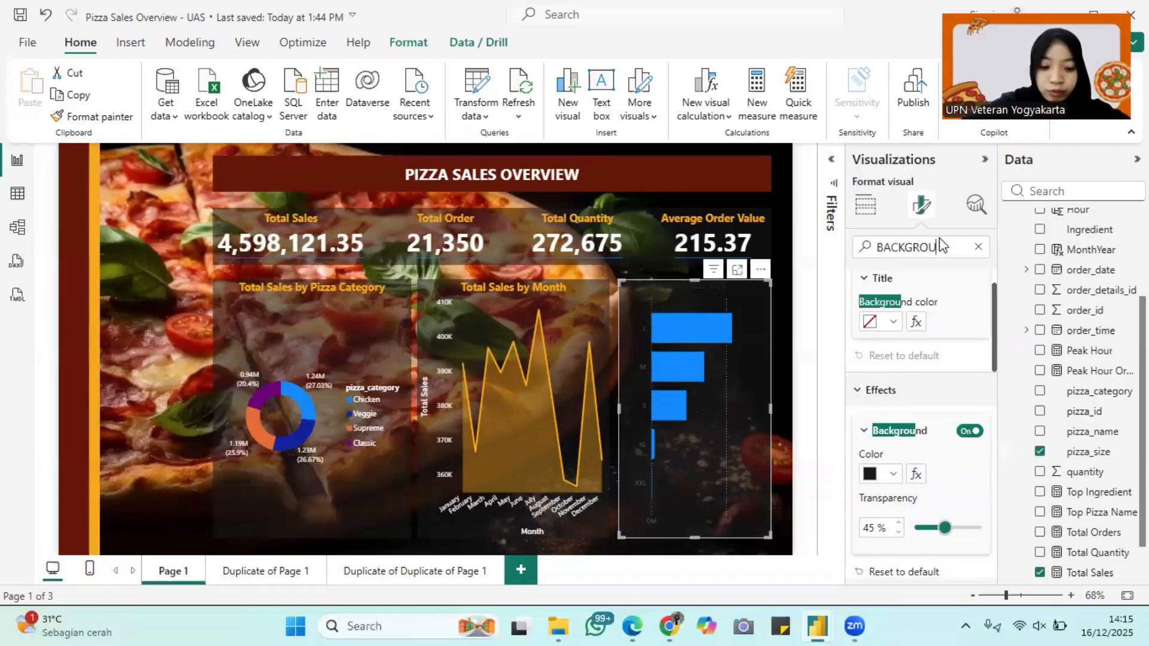
Set the bar chart's title to "Total Sales by Pizza Size" in Segoe UI Bold, colored amber #F6AA1C.
key(ctrl+a)
text(TITLE)
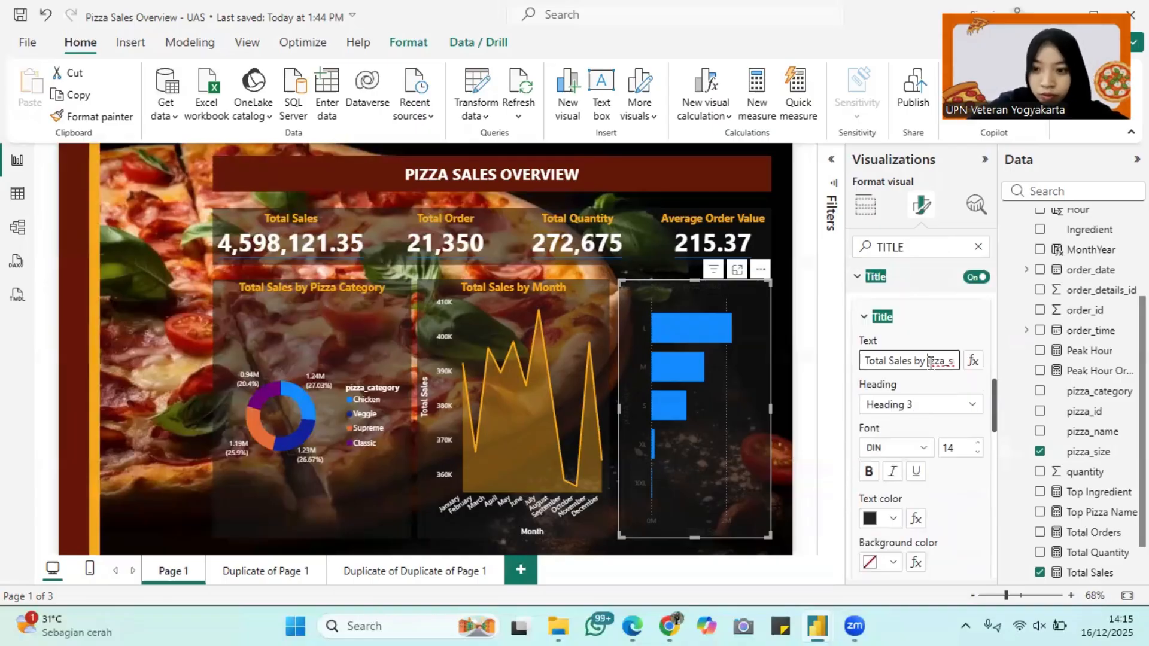
click(895, 448)
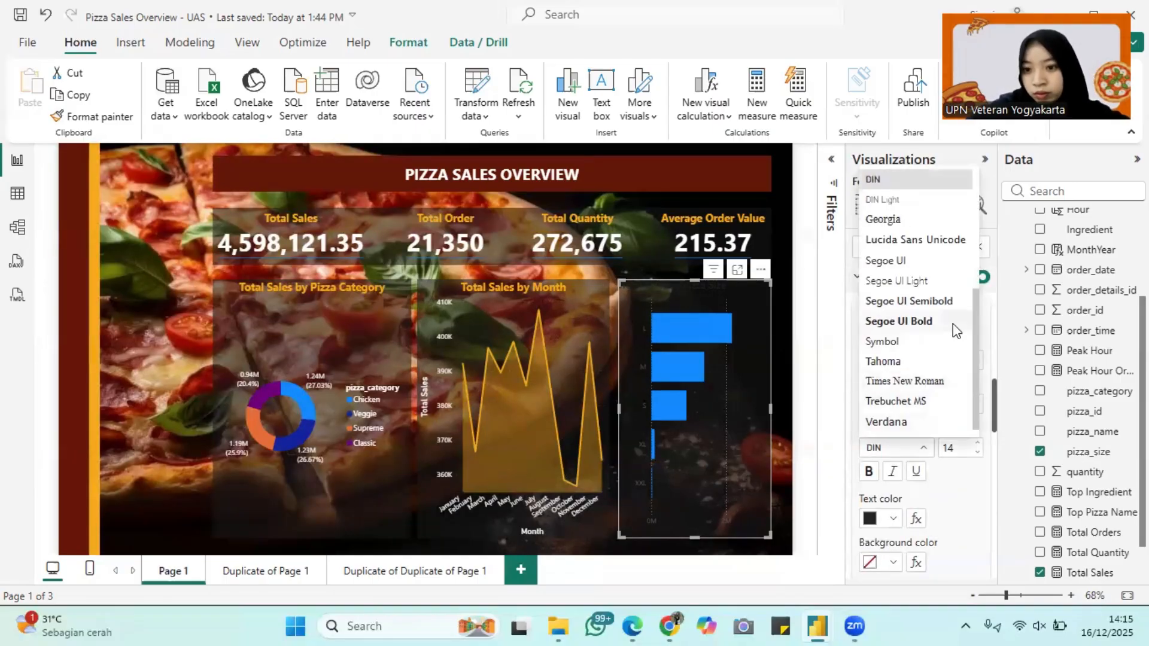
click(952, 324)
scroll(961, 486, down, 1)
click(894, 444)
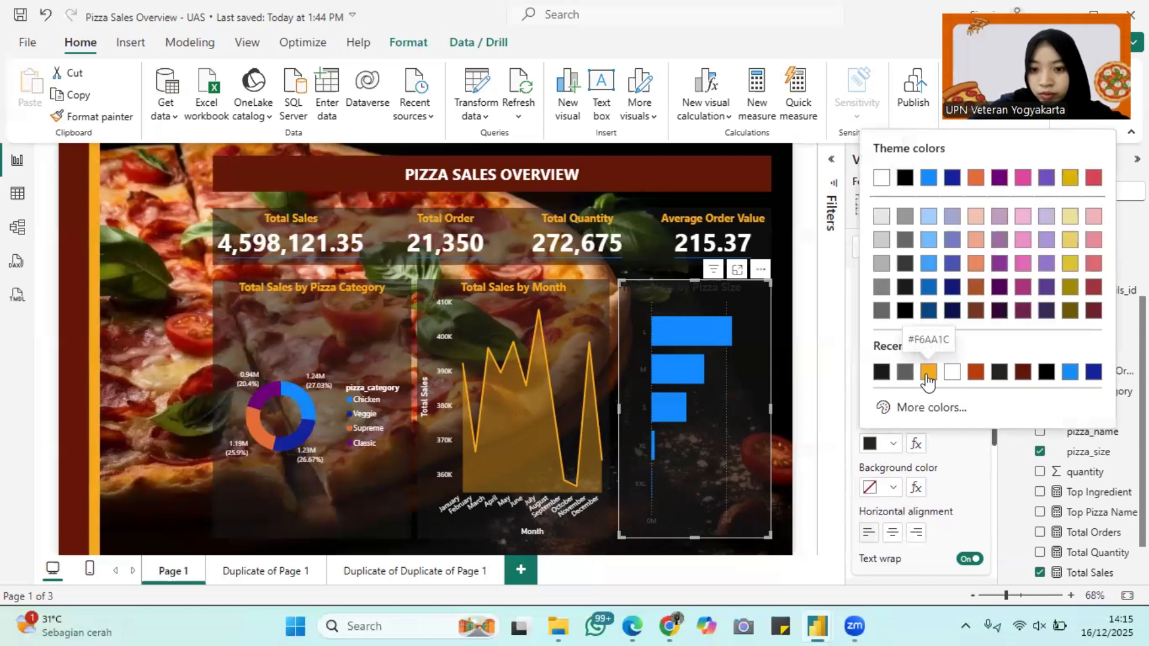
click(928, 371)
Make the pizza size bar chart's x-axis and y-axis value labels and titles white.
scroll(958, 482, down, 3)
text(color)
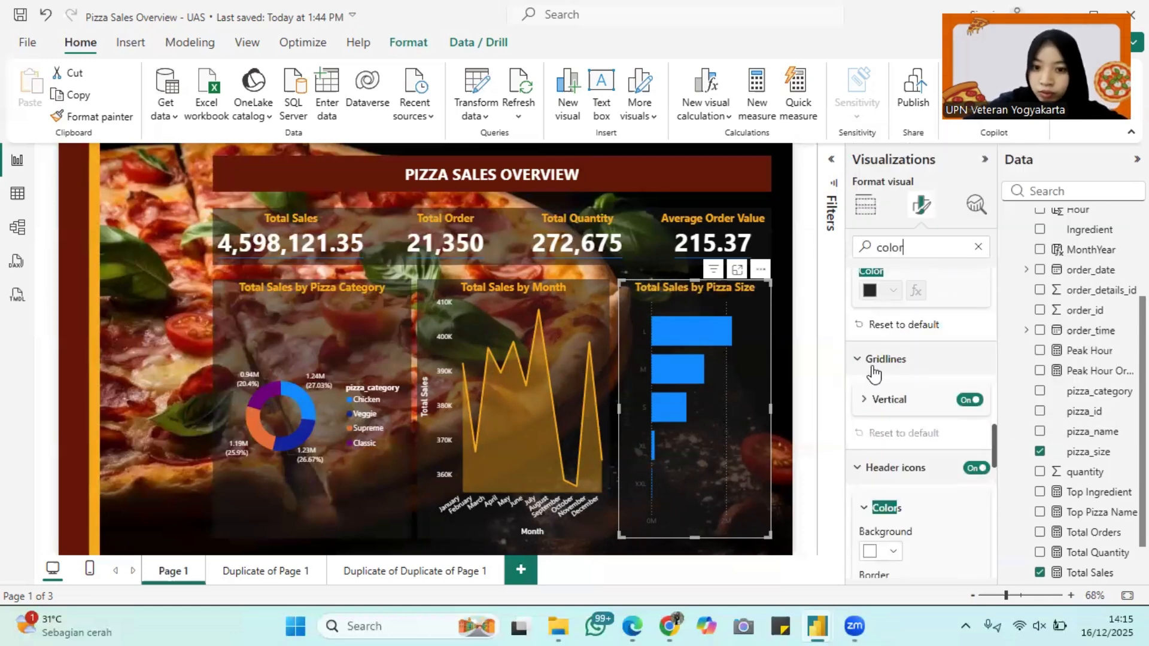
scroll(916, 459, down, 2)
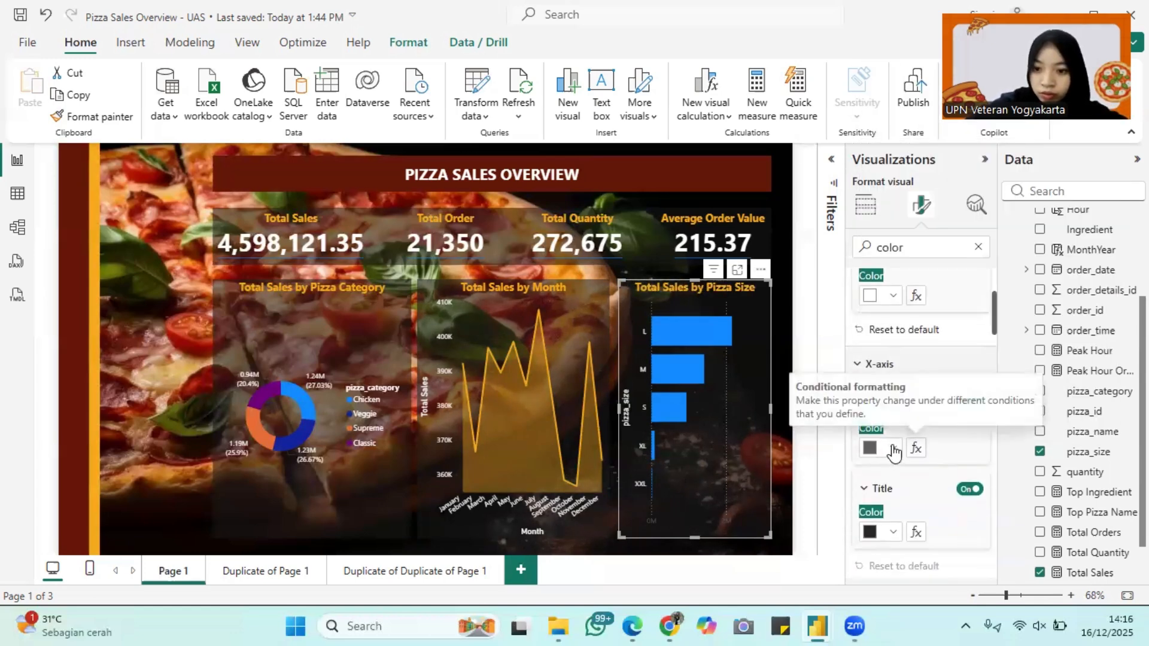
click(894, 451)
click(883, 377)
click(886, 534)
click(882, 462)
scroll(885, 465, down, 3)
scroll(886, 465, down, 8)
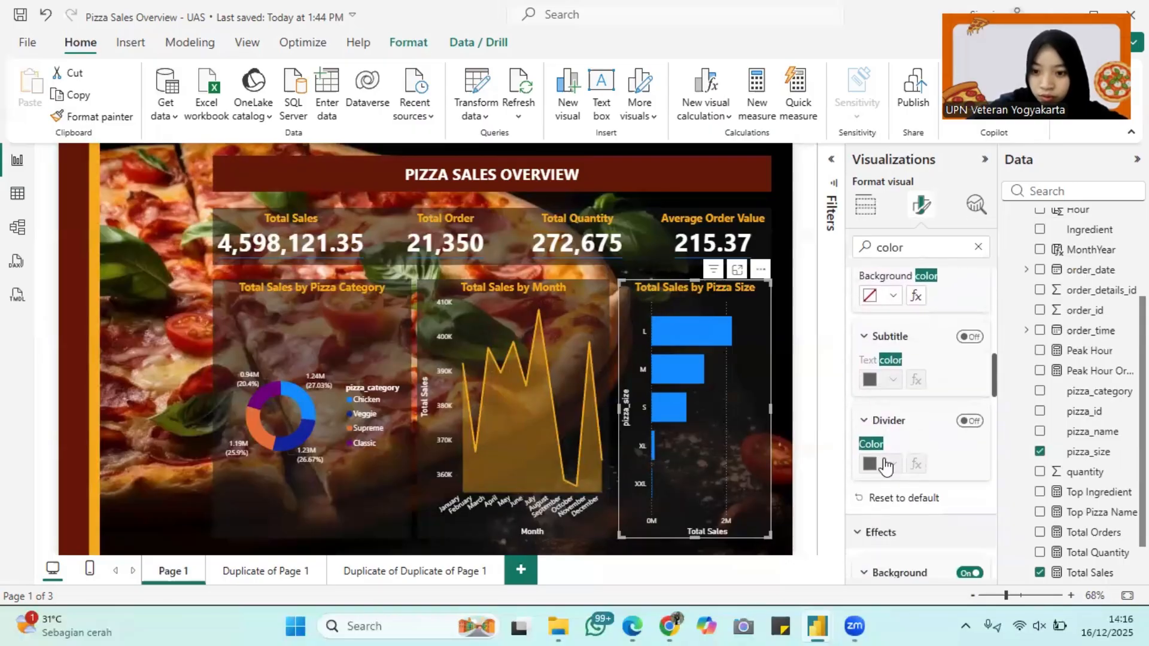
Set the bar chart's header icons to 100% transparency with a white icon color.
scroll(885, 459, up, 3)
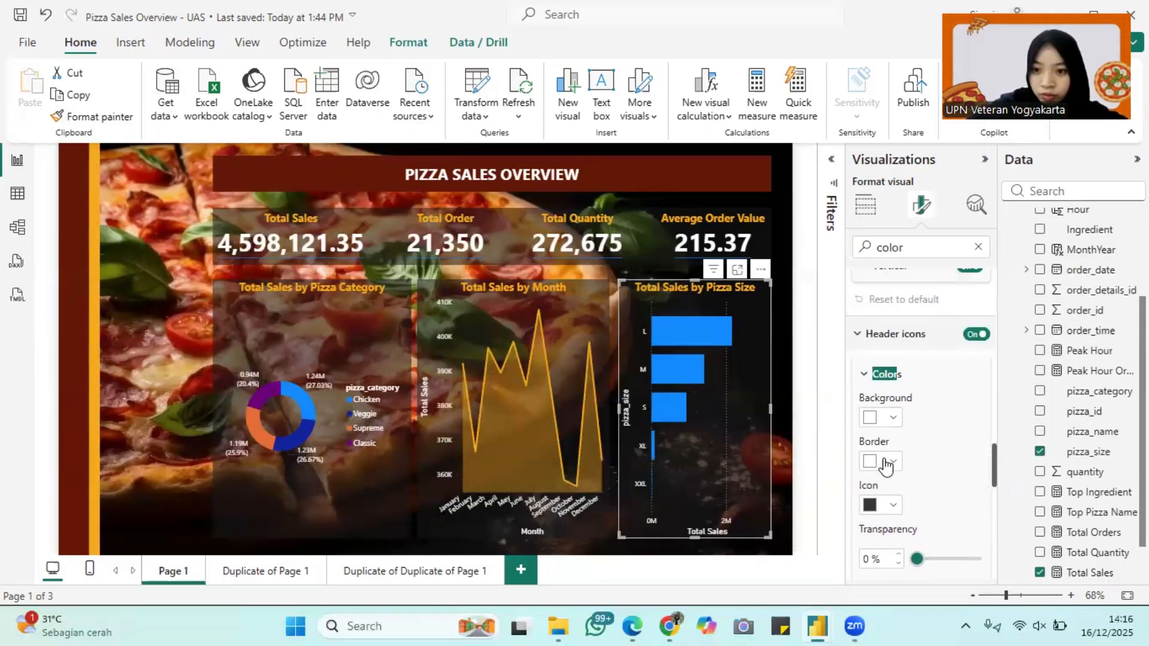
scroll(885, 465, down, 1)
scroll(928, 341, up, 1)
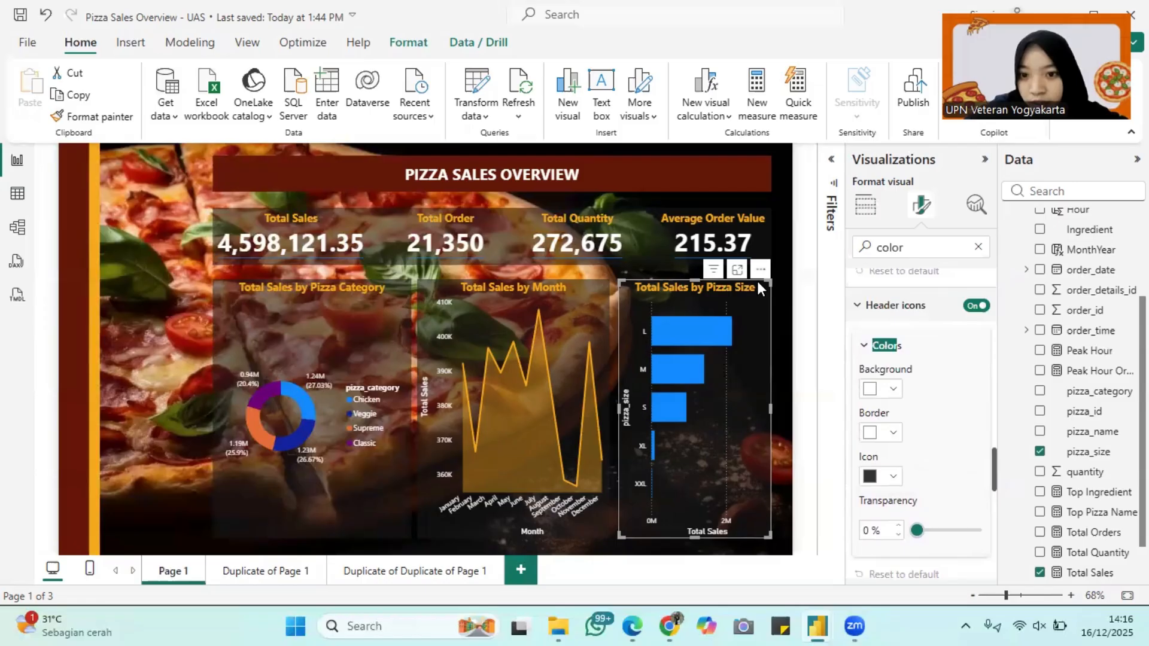
click(879, 475)
drag(917, 530, 995, 531)
click(882, 482)
click(904, 407)
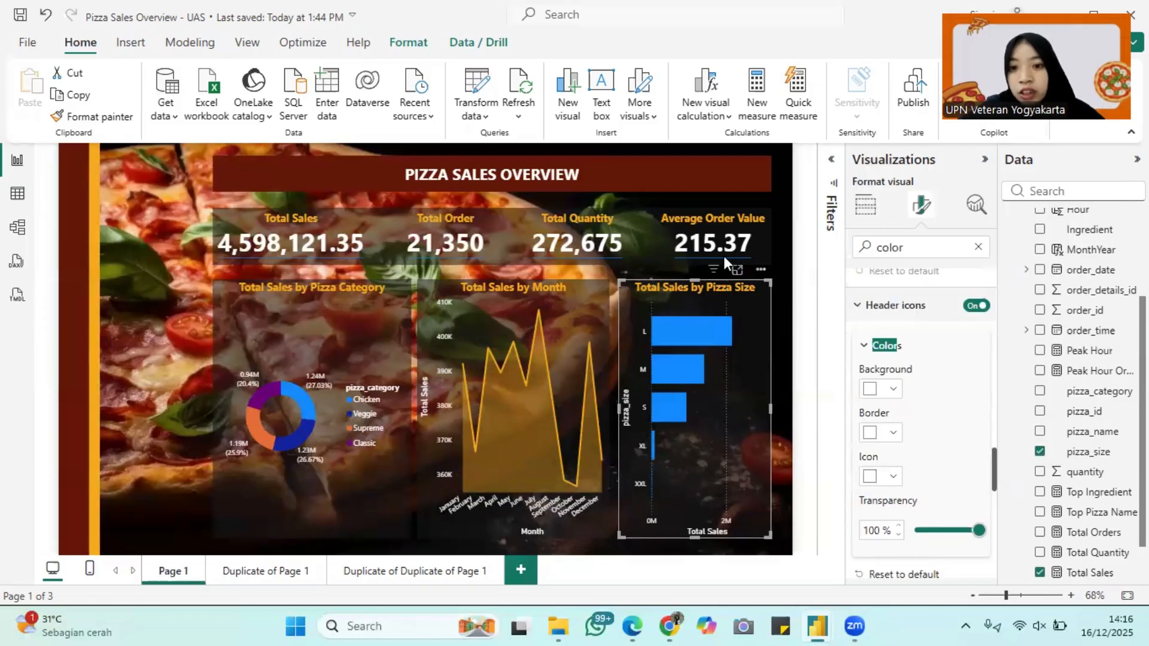
Set the area chart's header icons to 100% transparency with a white icon color.
click(606, 296)
scroll(888, 486, up, 2)
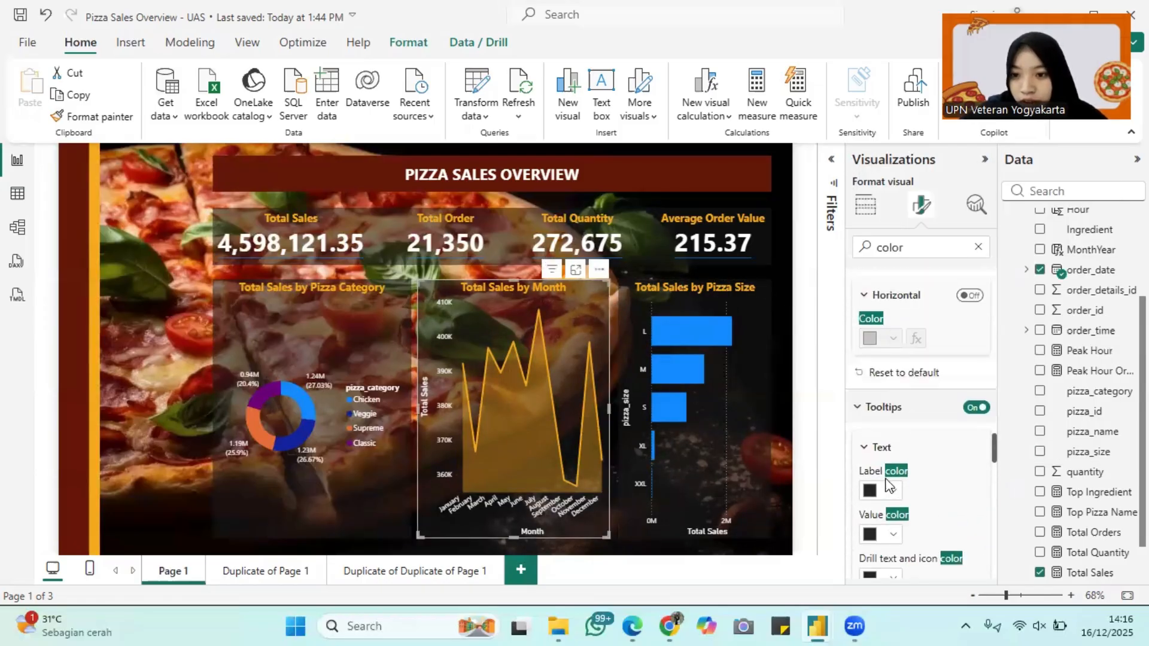
scroll(887, 485, up, 10)
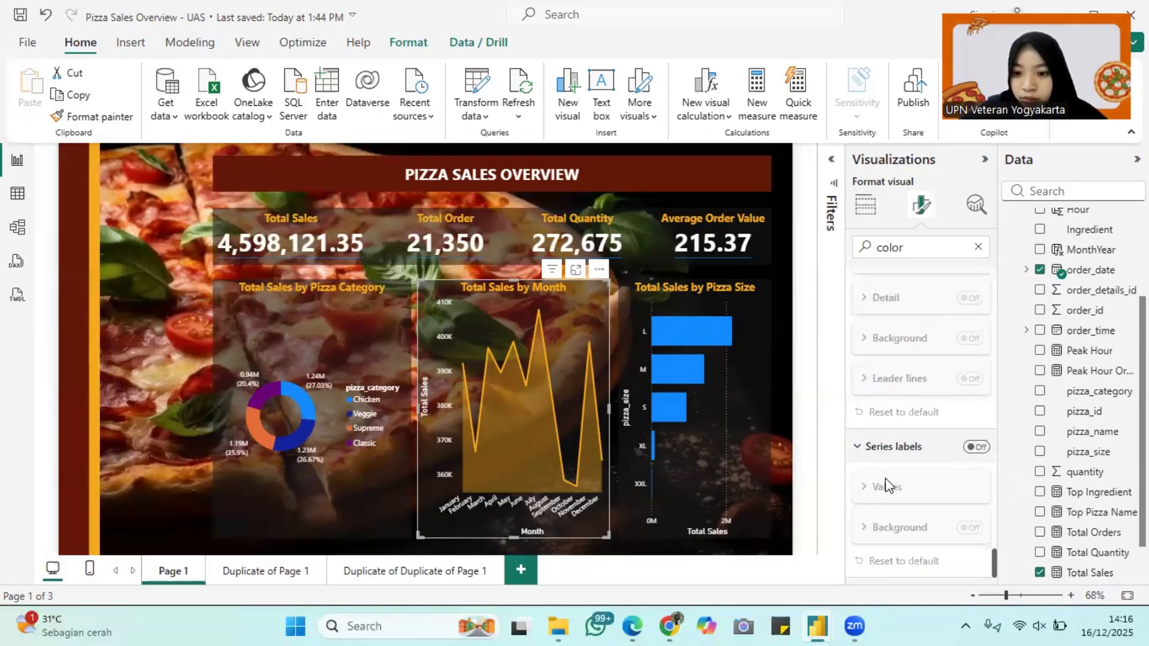
scroll(888, 487, up, 5)
scroll(941, 452, down, 4)
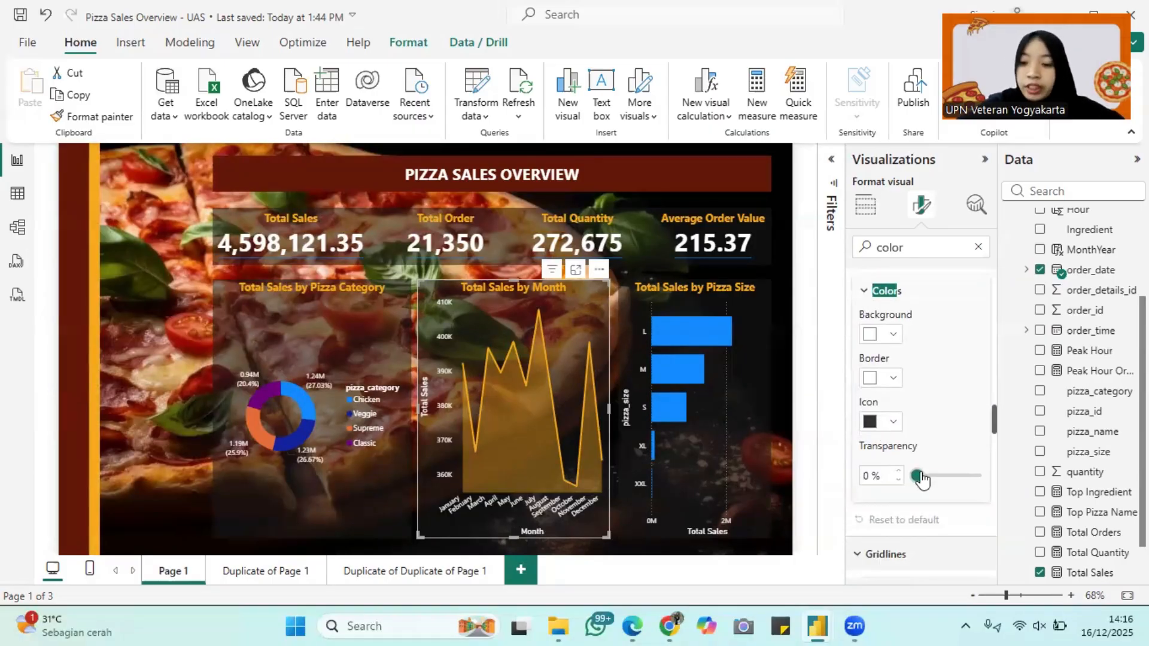
drag(917, 476, 1011, 482)
click(884, 424)
click(884, 355)
Set the donut chart's header icons to 100% transparency with a white icon color.
click(374, 318)
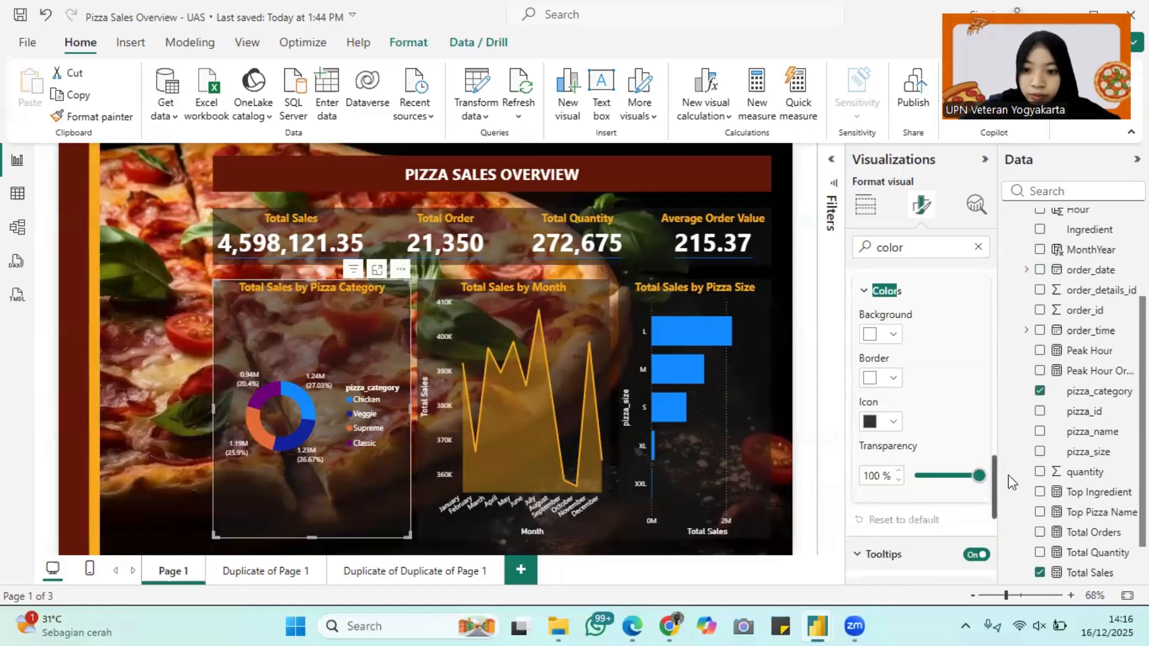
click(884, 423)
click(885, 355)
Try amber #F6AA1C as the bar color of the pizza size chart.
click(749, 378)
scroll(923, 453, down, 10)
scroll(921, 454, up, 20)
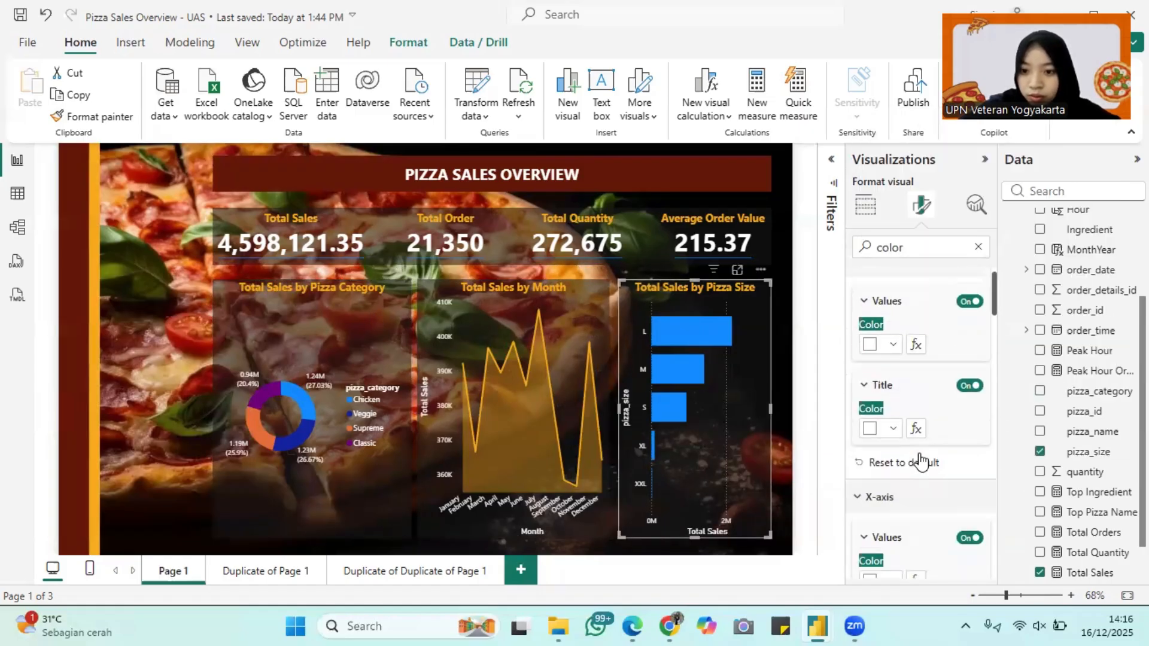
scroll(919, 454, down, 10)
scroll(919, 458, up, 10)
scroll(918, 457, down, 4)
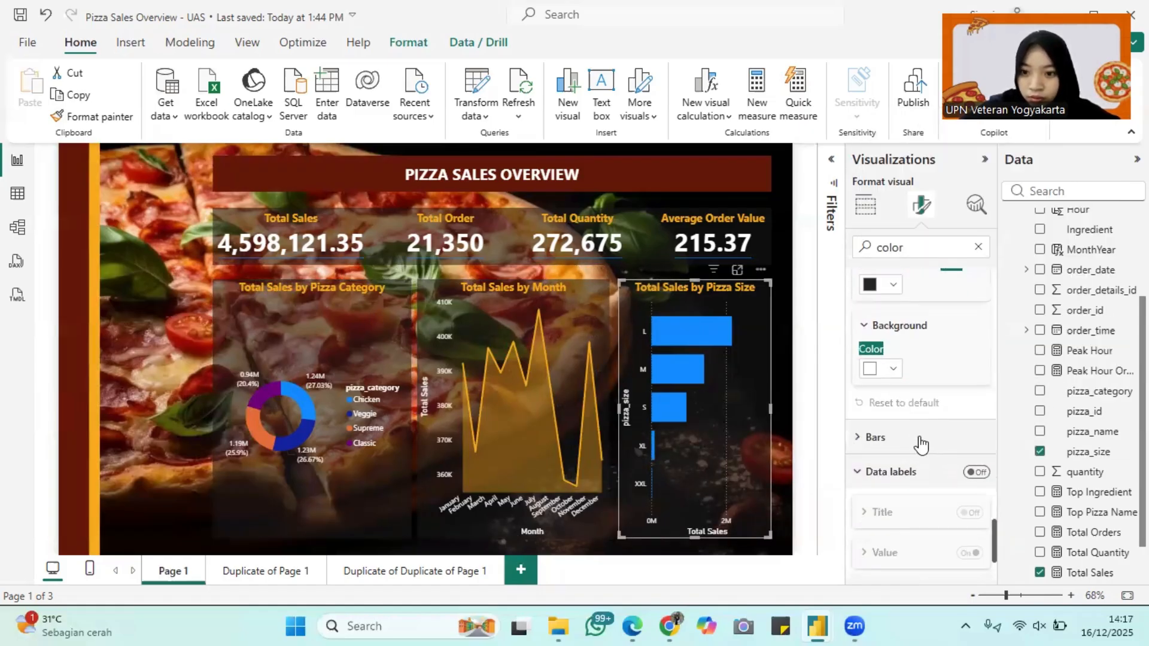
click(884, 357)
click(891, 400)
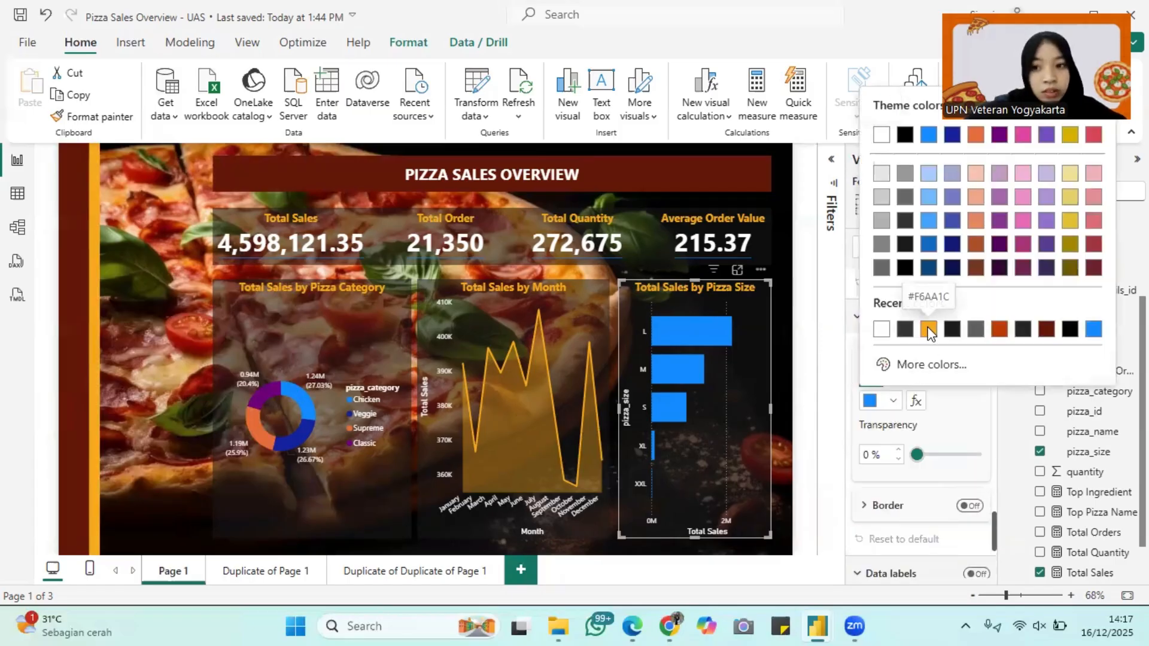
click(928, 334)
scroll(925, 430, up, 1)
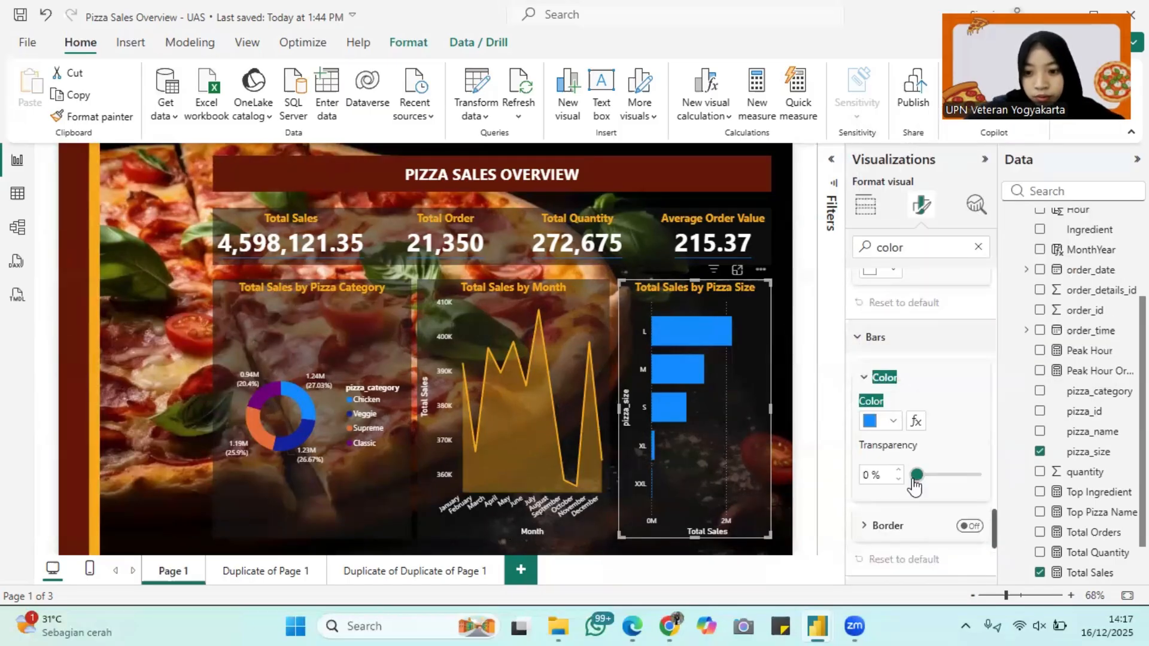
Color the pizza size chart's bars #BC3908, copying the hex code from the Canva color palette.
click(900, 527)
scroll(902, 529, down, 3)
scroll(889, 477, up, 2)
scroll(889, 478, up, 2)
click(891, 442)
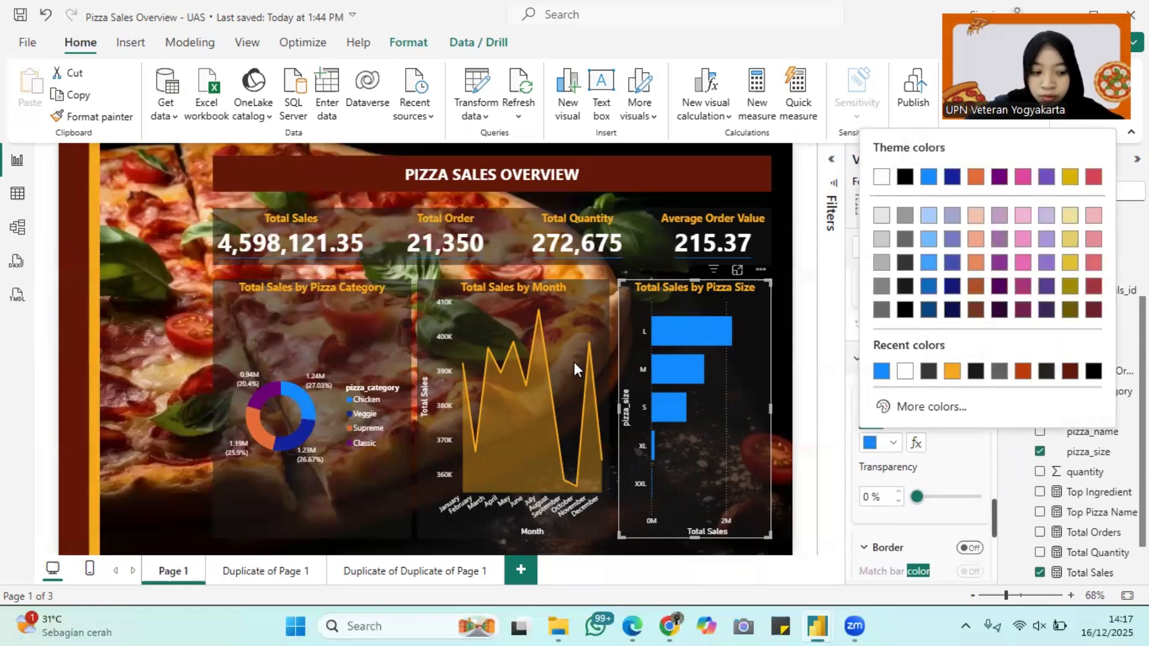
key(alt+Tab)
double_click(606, 329)
key(ctrl+c)
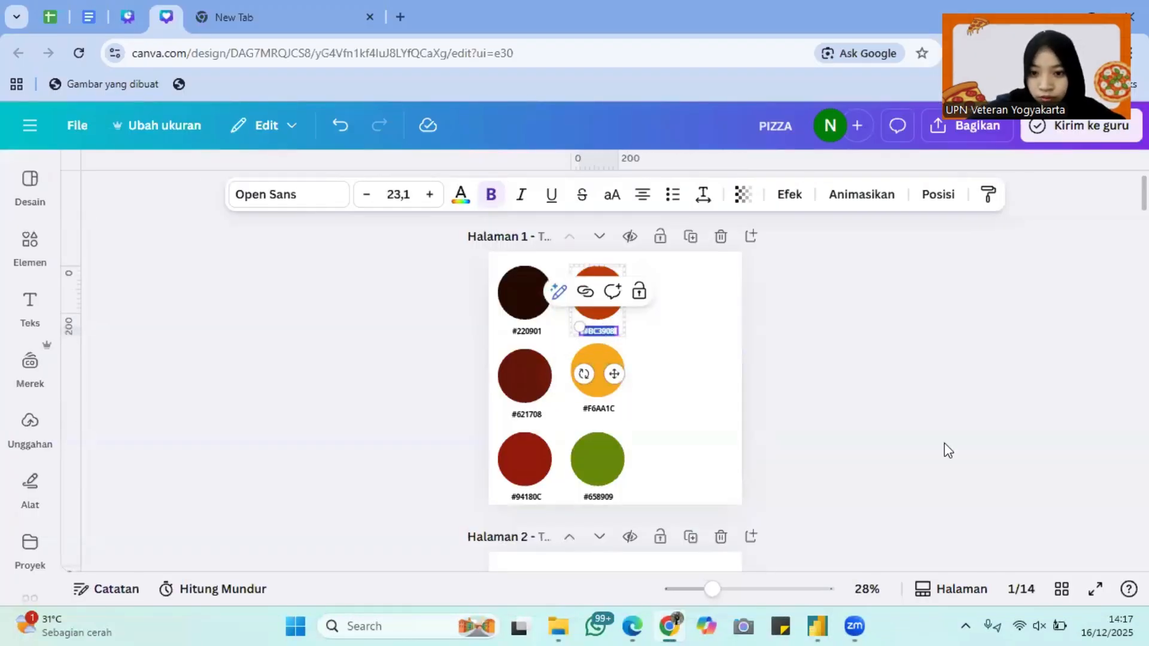
key(alt+Tab)
click(931, 412)
key(ctrl+v)
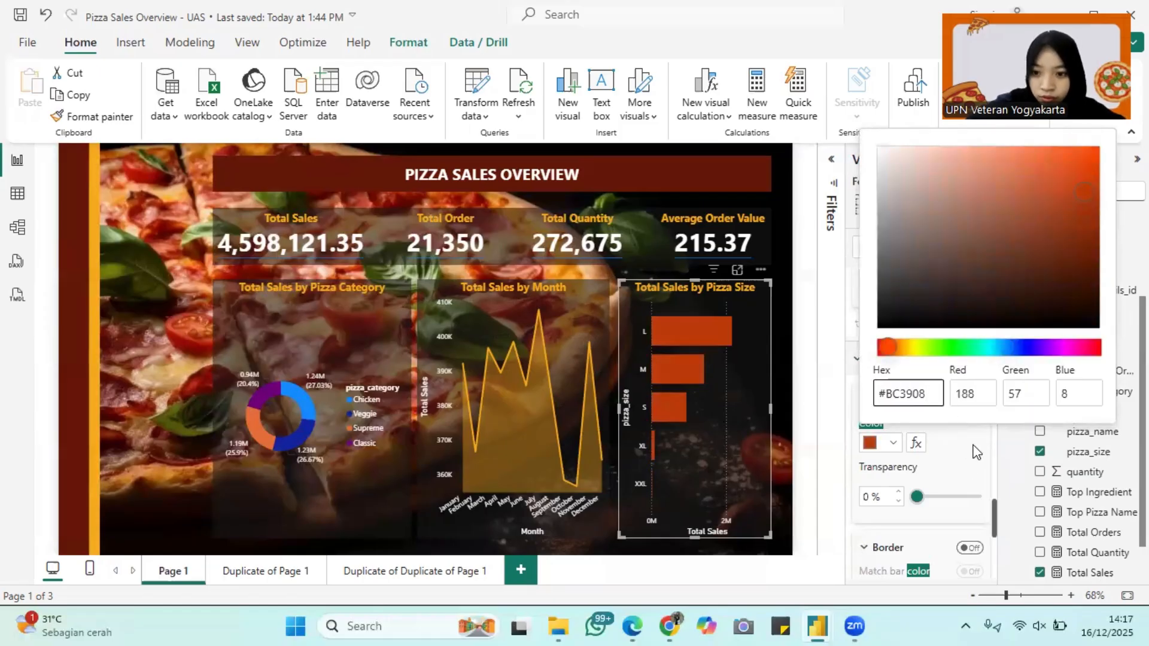
click(976, 453)
Turn on data labels for the pizza size bar chart and make their values white.
scroll(975, 443, down, 1)
click(976, 390)
scroll(973, 440, down, 1)
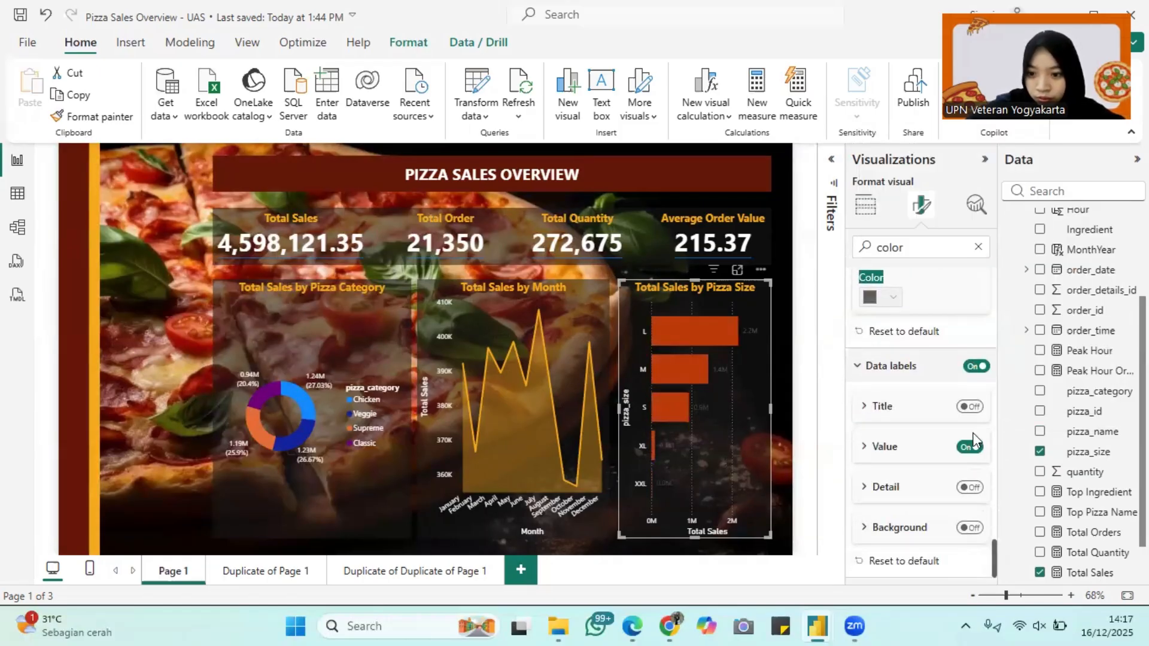
click(898, 446)
click(891, 480)
click(880, 221)
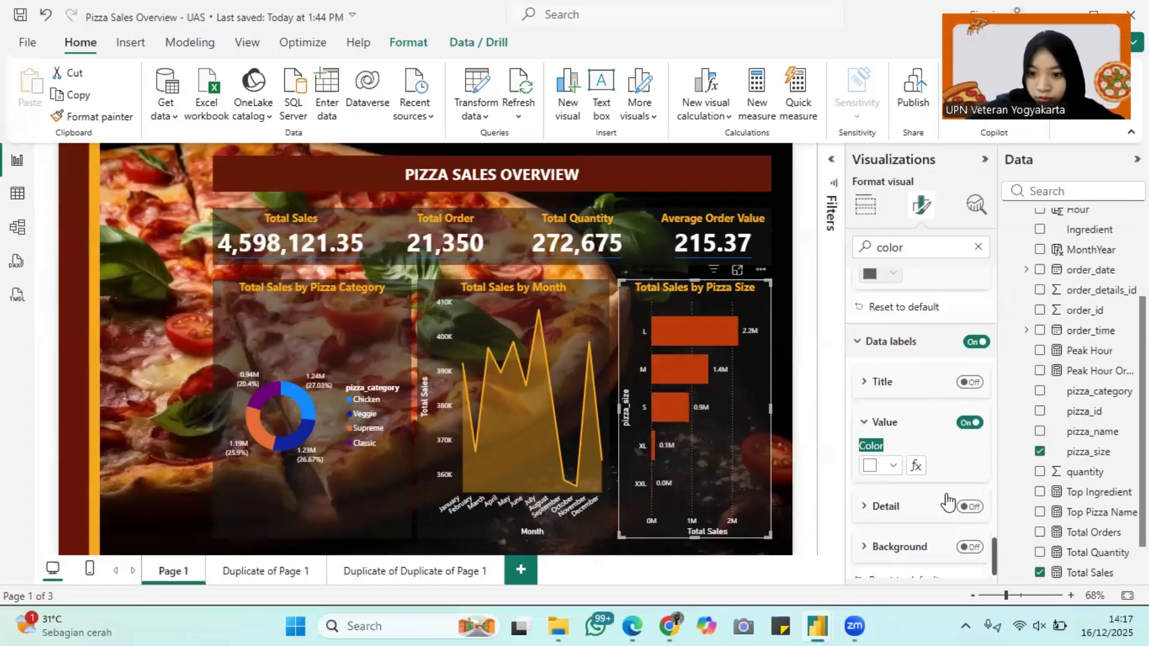
Turn off the pizza size bar chart's vertical gridlines.
scroll(920, 531, up, 3)
scroll(919, 531, down, 10)
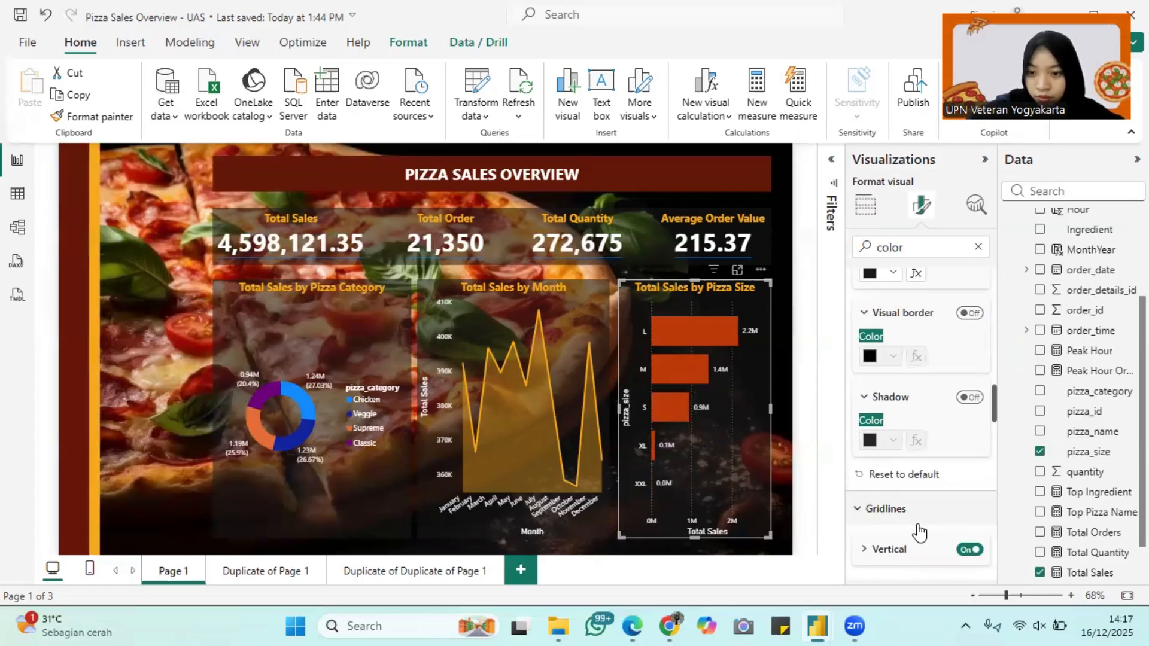
click(969, 494)
scroll(968, 505, down, 1)
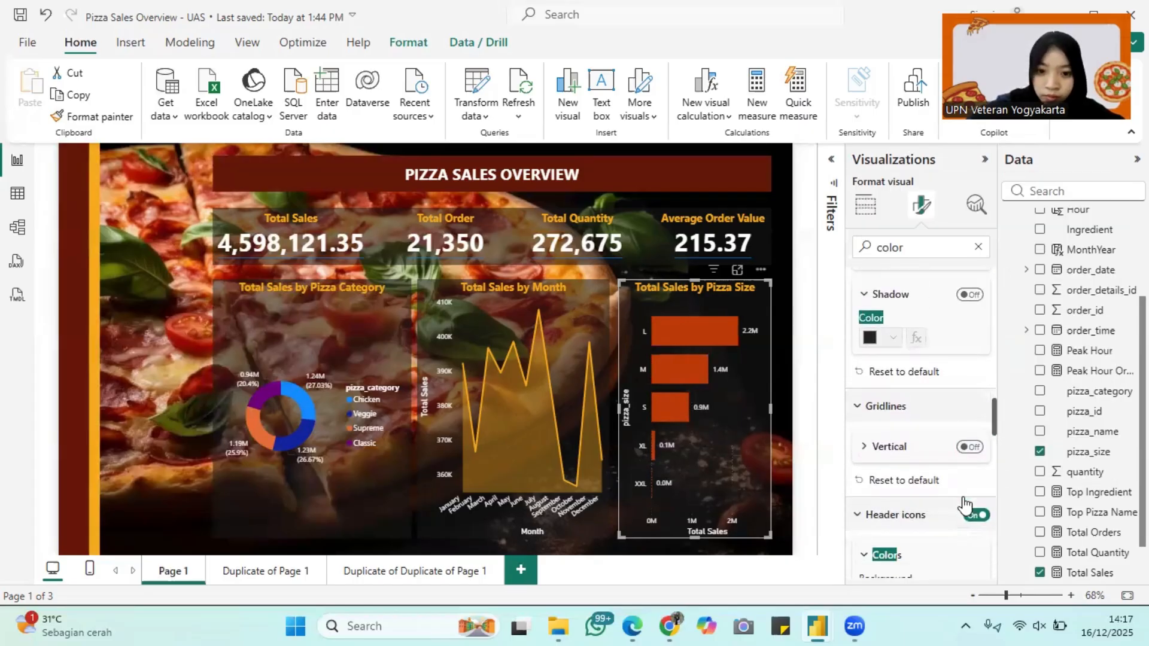
Try amber bars on the pizza size chart with size M selected, and undo the color change.
click(716, 329)
click(680, 371)
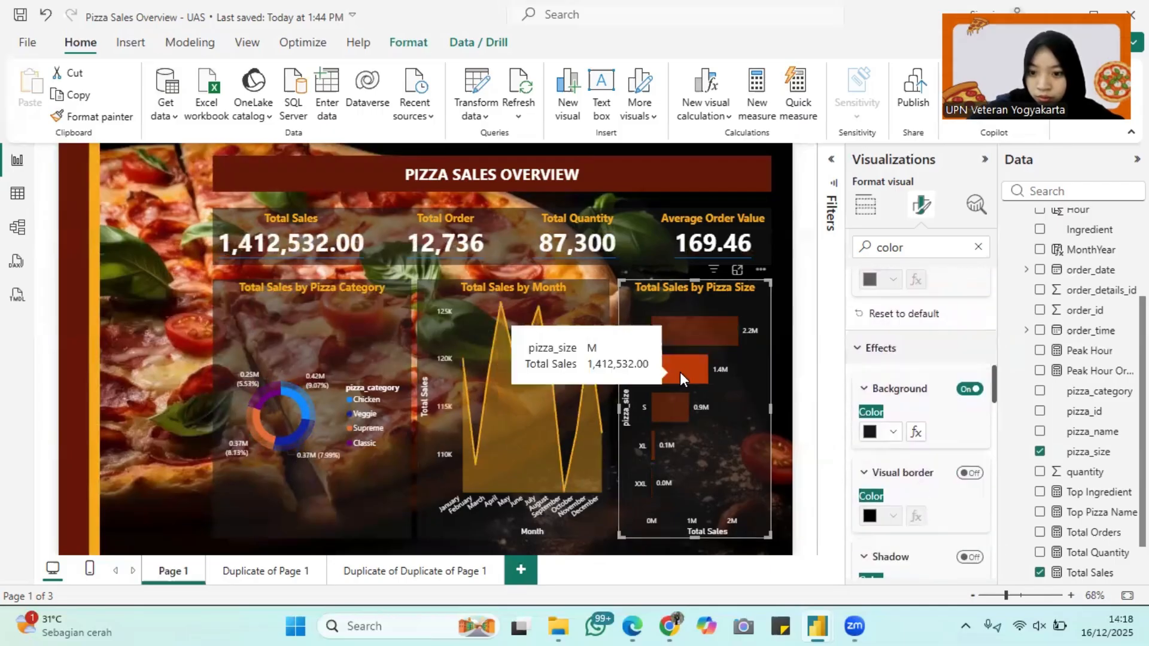
scroll(877, 484, down, 15)
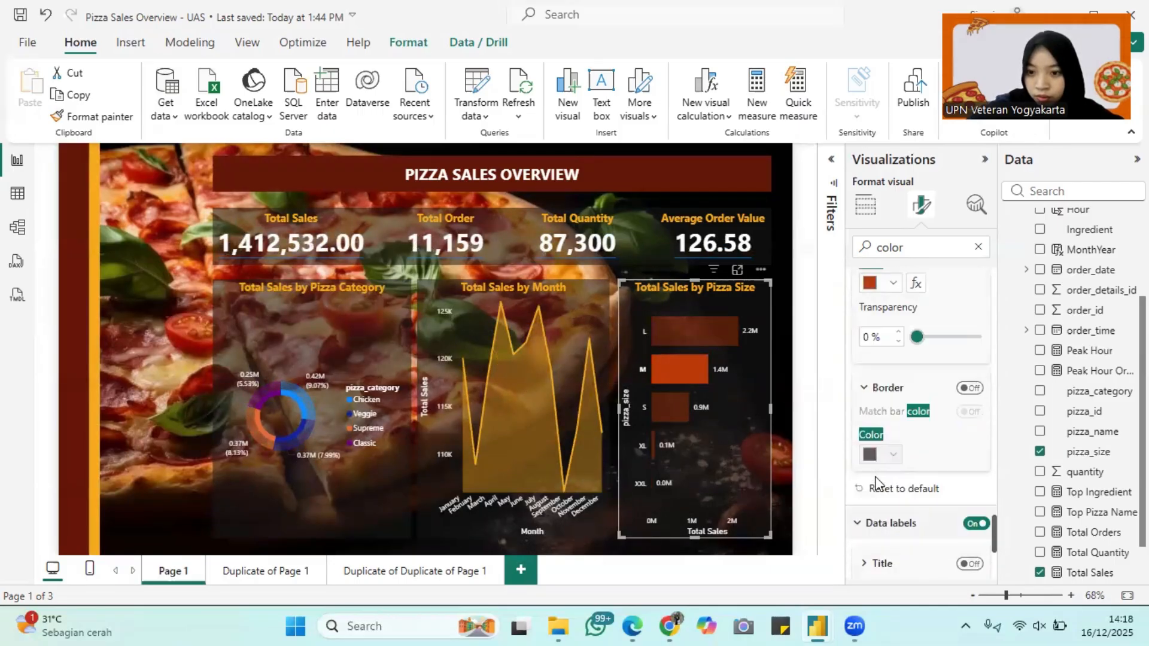
scroll(875, 484, up, 1)
click(885, 354)
click(975, 282)
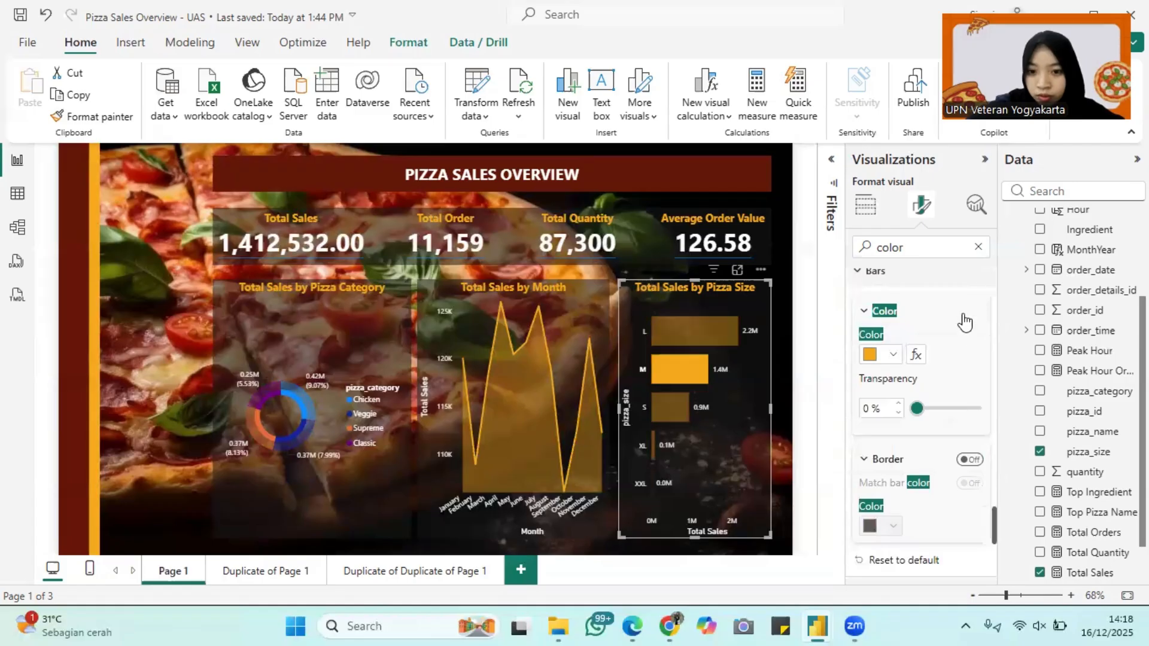
key(ctrl+z)
scroll(871, 401, up, 1)
click(790, 470)
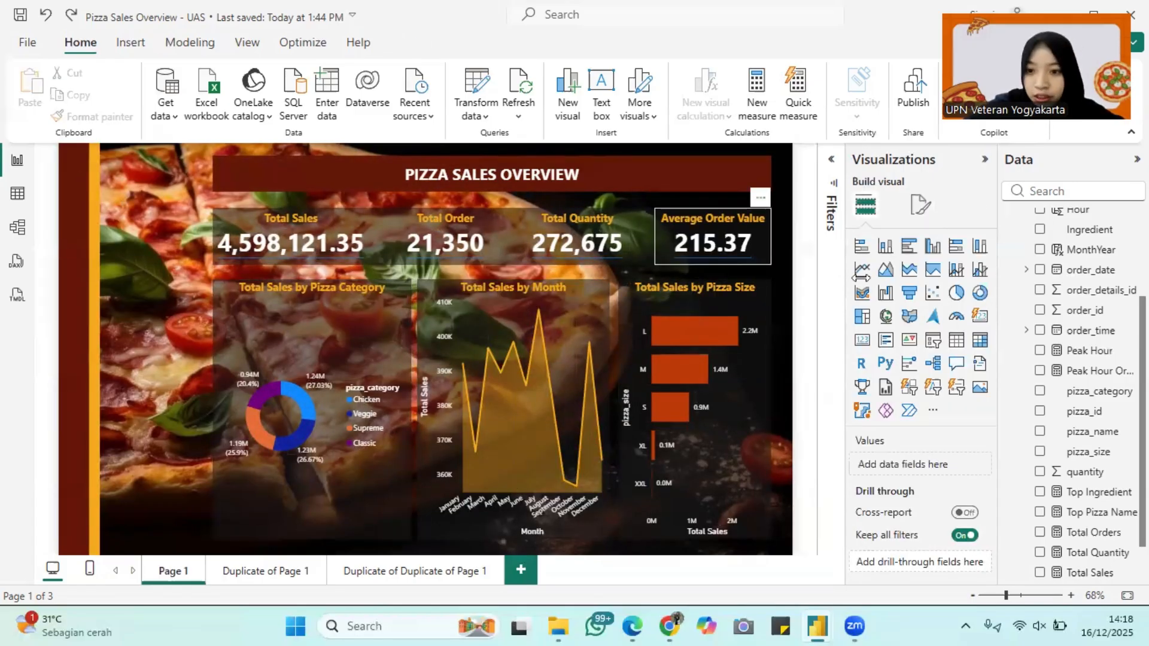
Insert a blank button on Page 1.
click(130, 42)
click(530, 98)
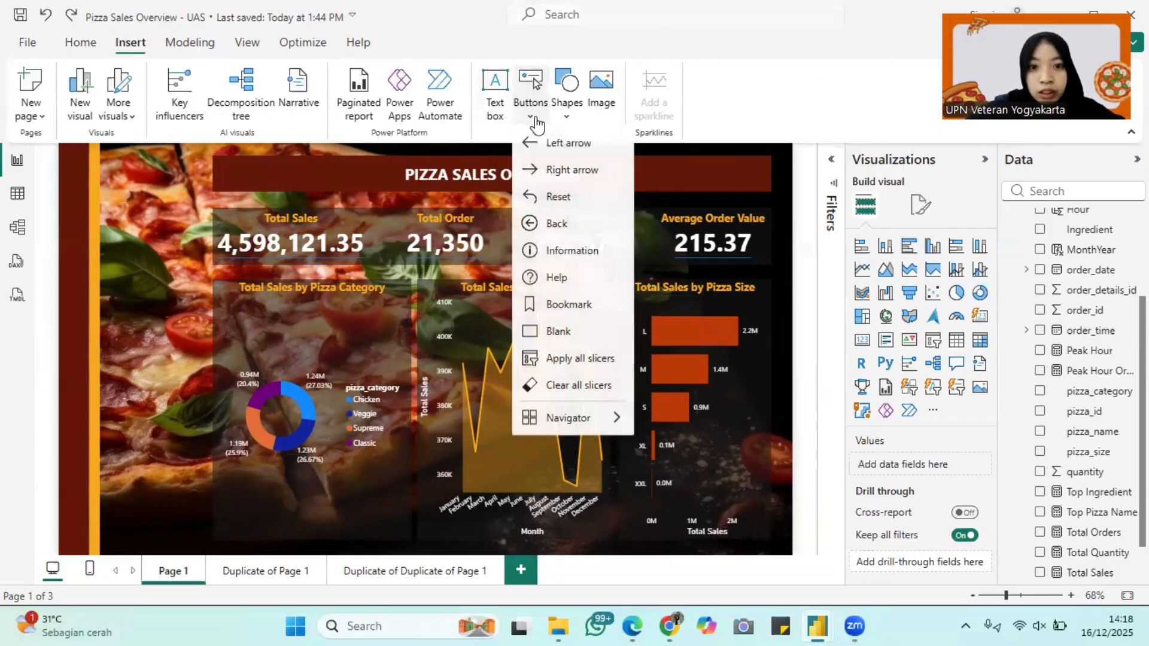
click(557, 329)
Give the blank button a custom icon using the image GARIS 3 PUTIH.png.
click(909, 284)
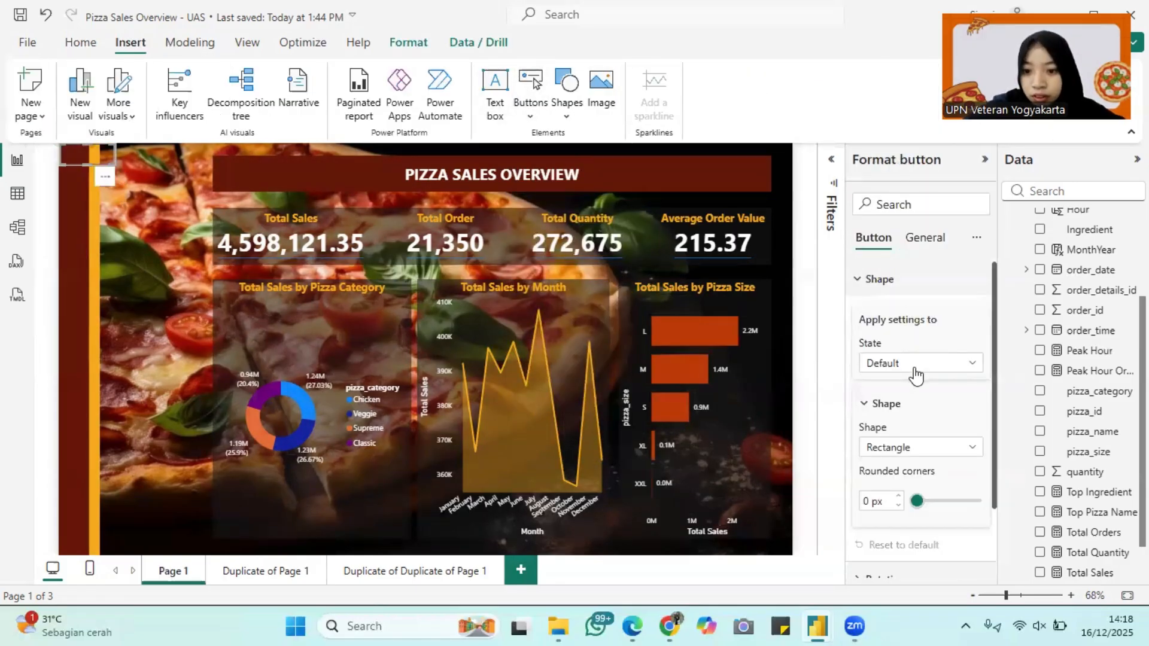
scroll(913, 509, down, 1)
click(906, 524)
scroll(906, 525, down, 3)
click(939, 432)
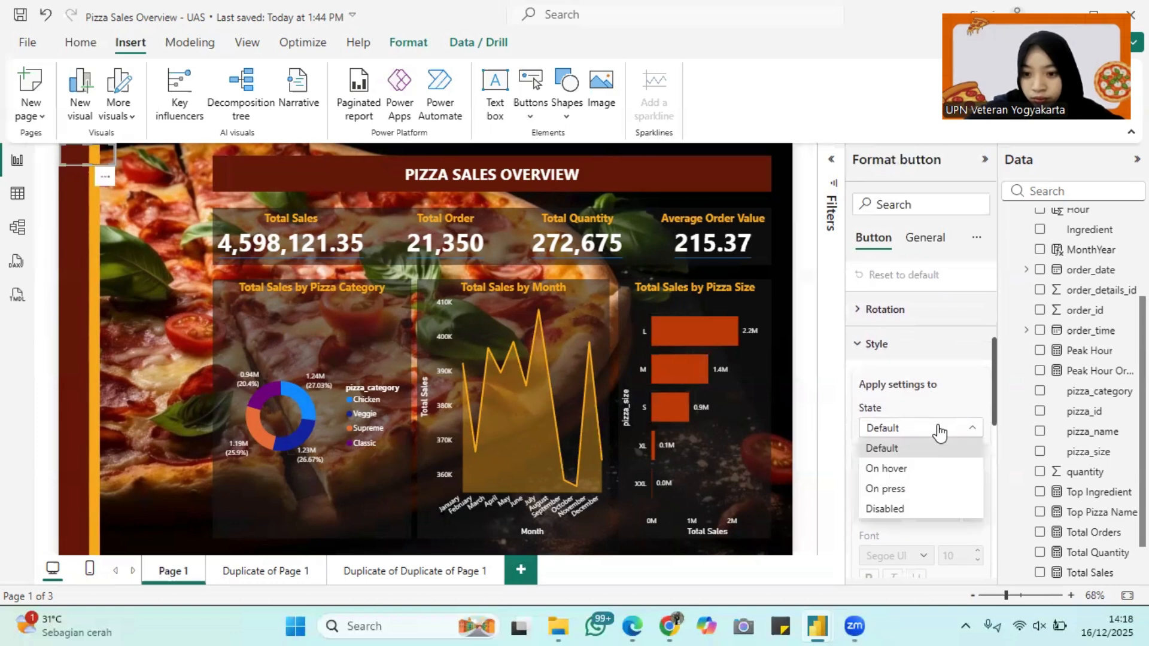
scroll(940, 432, down, 8)
click(903, 391)
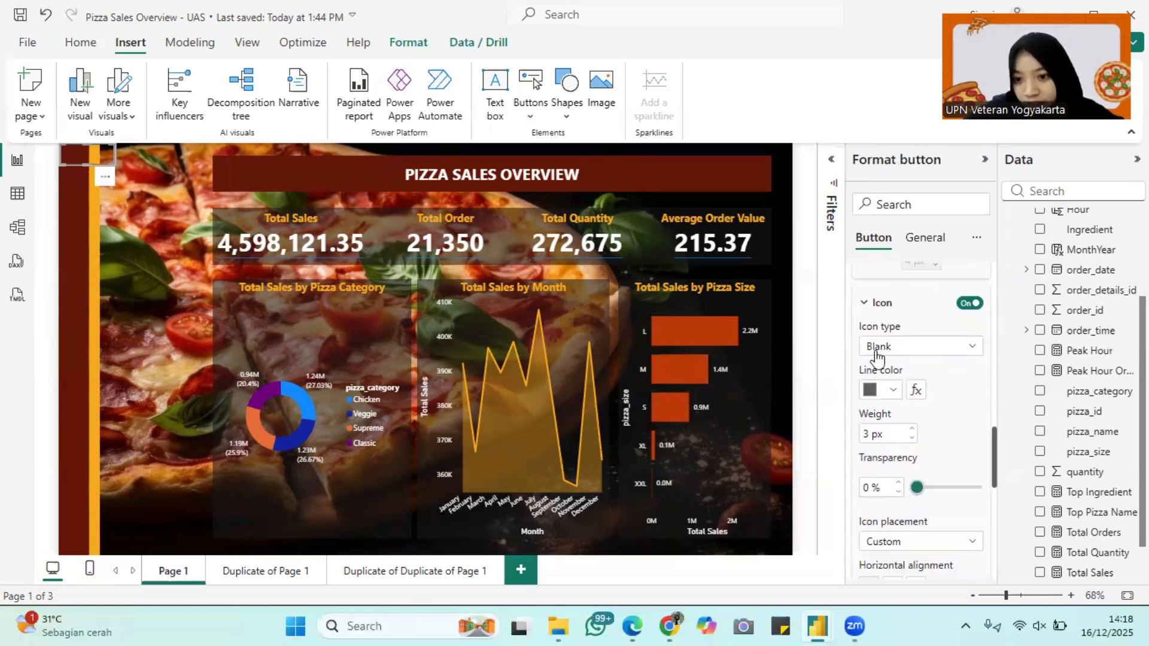
click(960, 347)
click(923, 588)
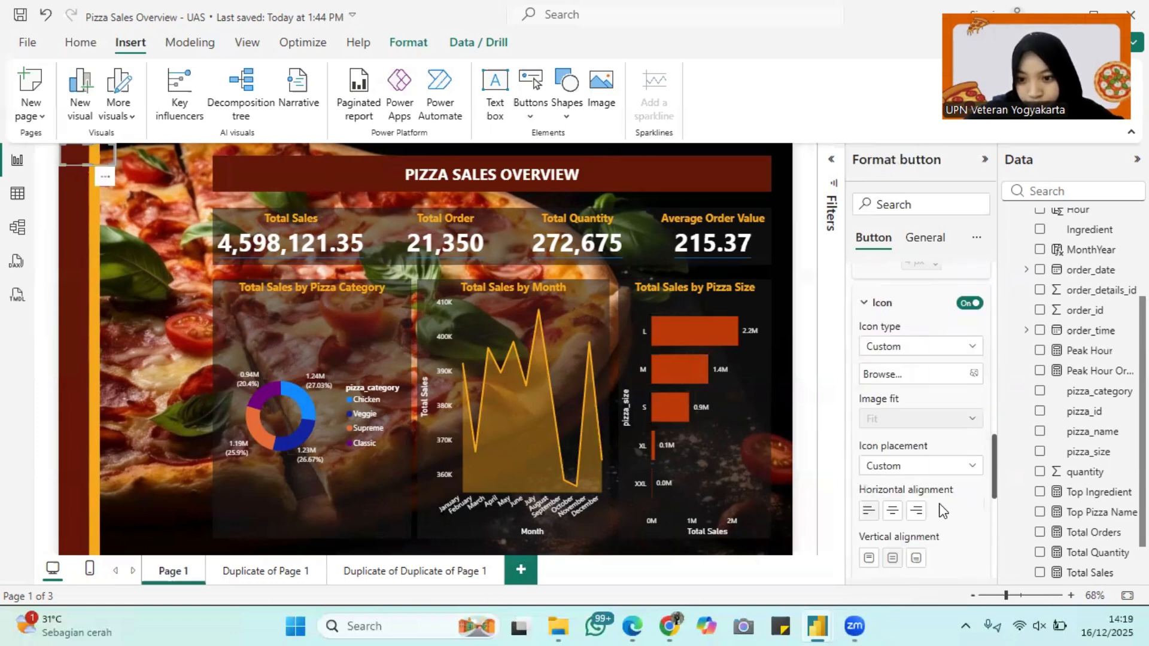
click(939, 374)
click(297, 152)
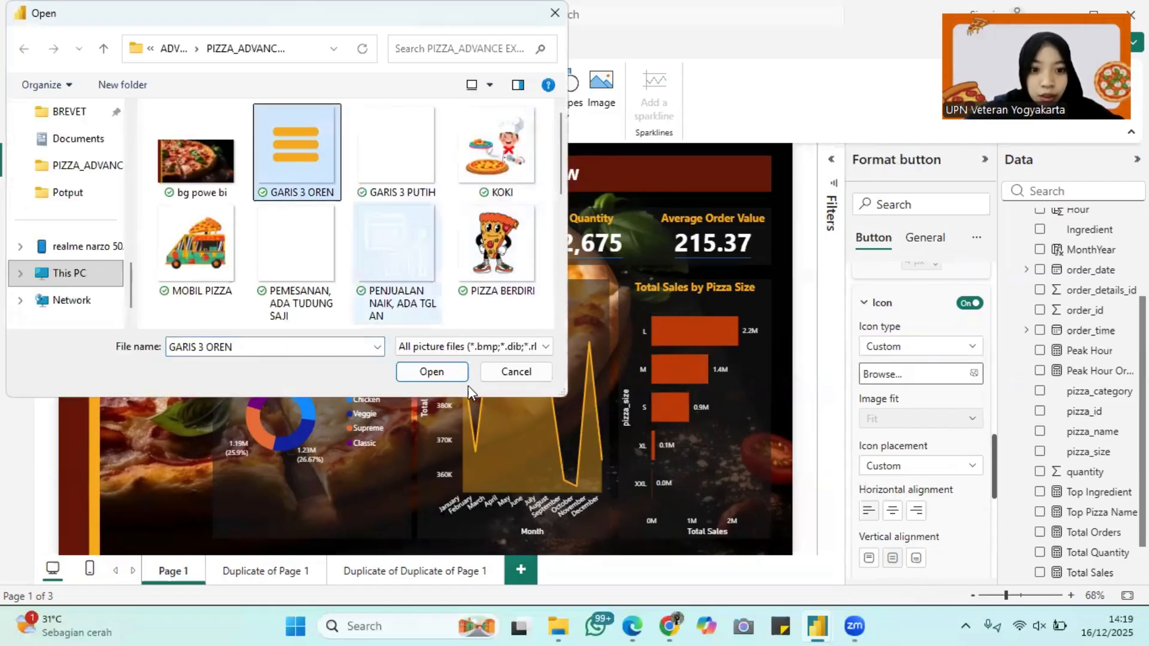
click(396, 147)
click(431, 372)
scroll(138, 152, up, 5)
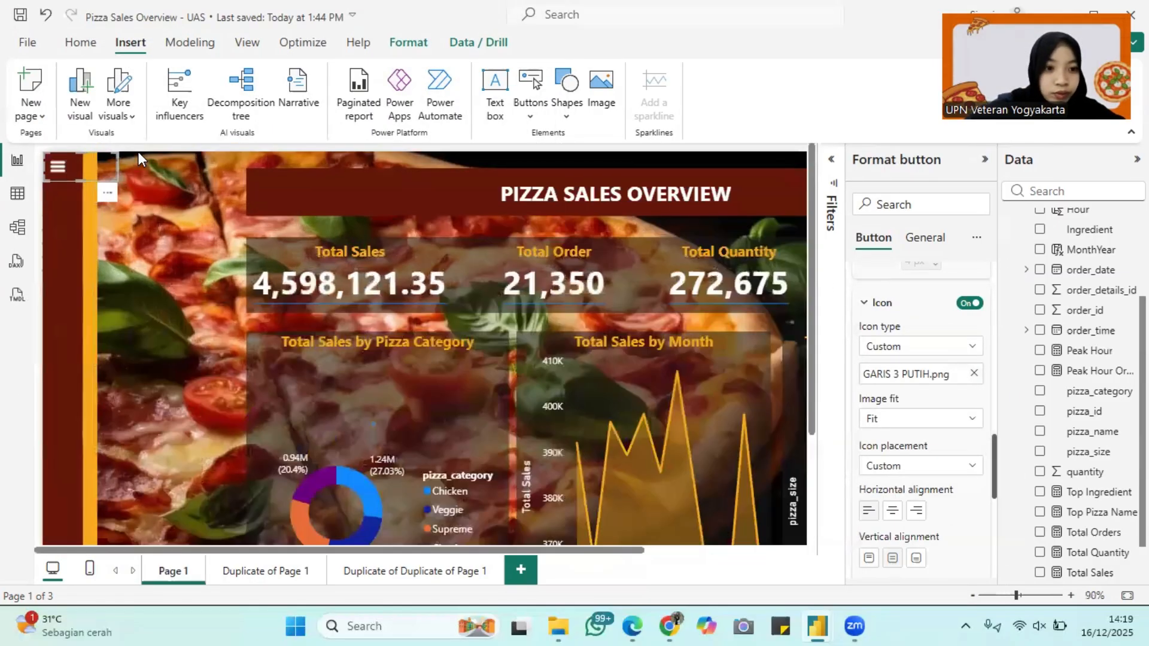
Resize the menu button to cover the sidebar's upper end and set its icon's image fit to Stretch.
drag(173, 180, 111, 187)
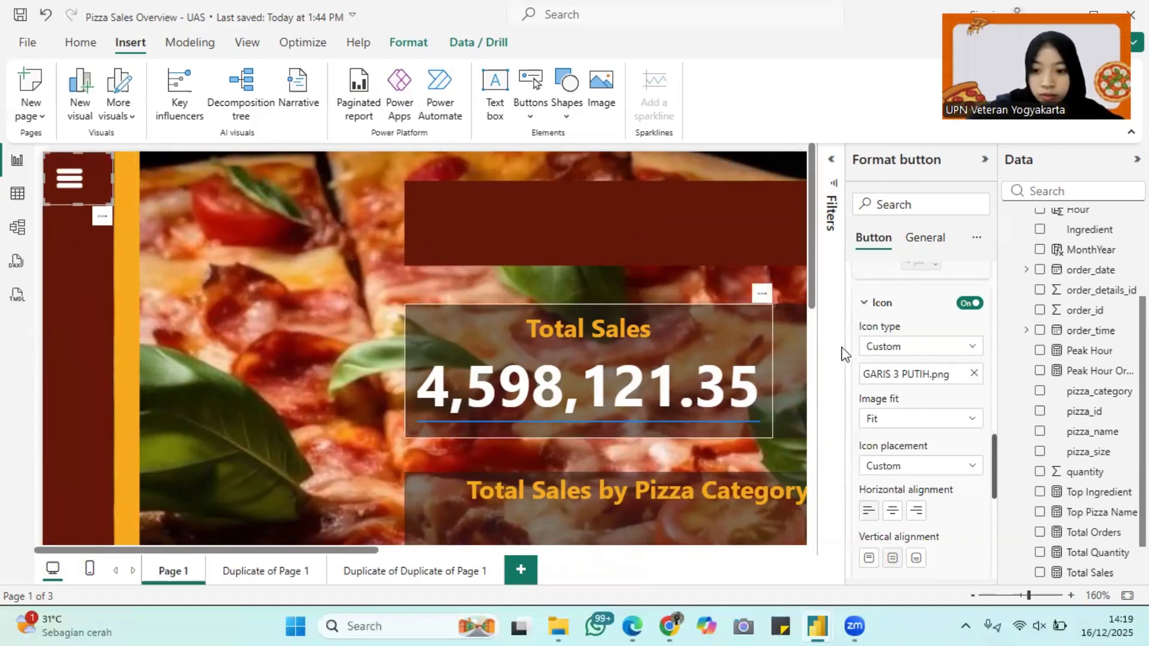
click(918, 419)
click(914, 460)
click(915, 468)
click(946, 424)
click(926, 460)
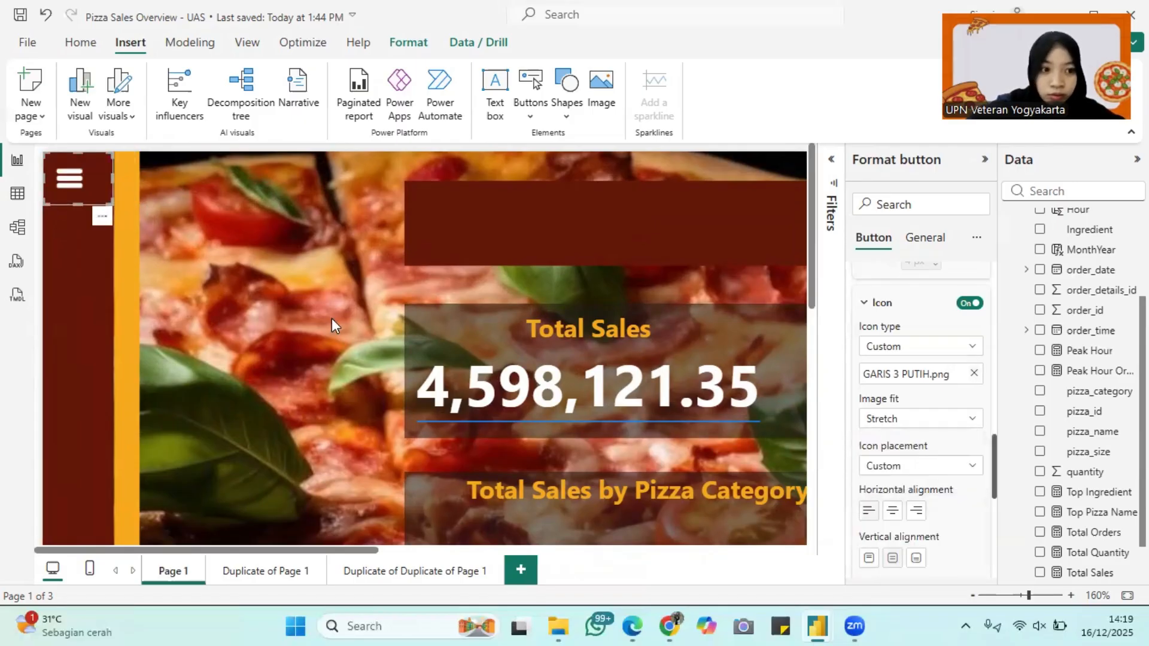
scroll(293, 326, down, 1)
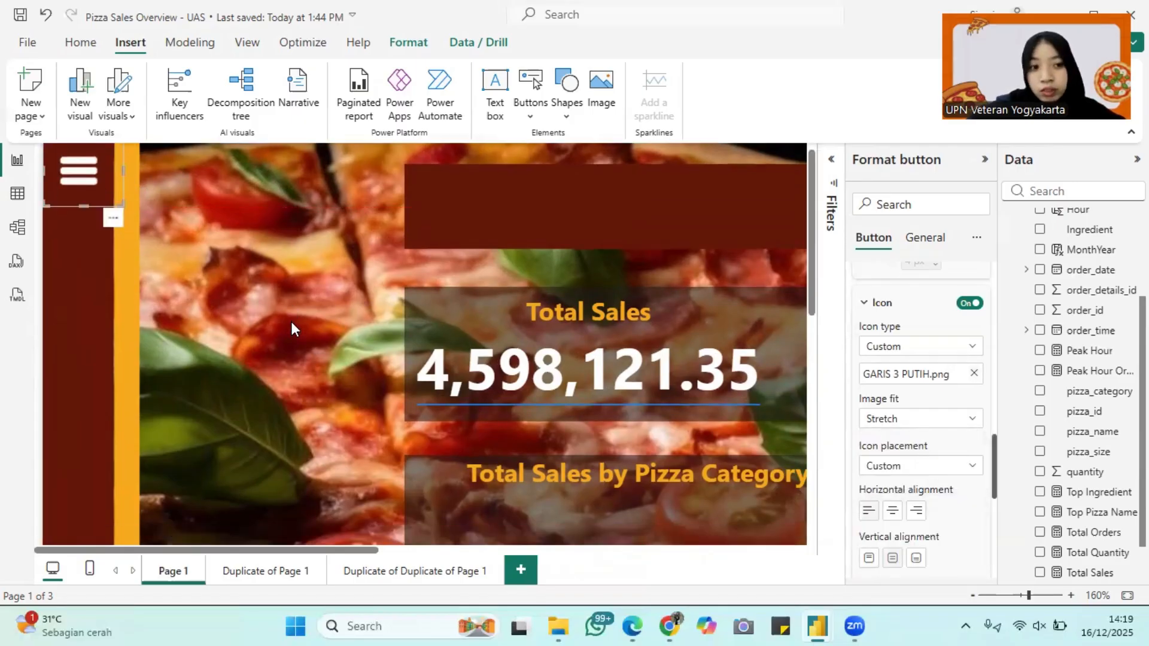
scroll(921, 419, up, 2)
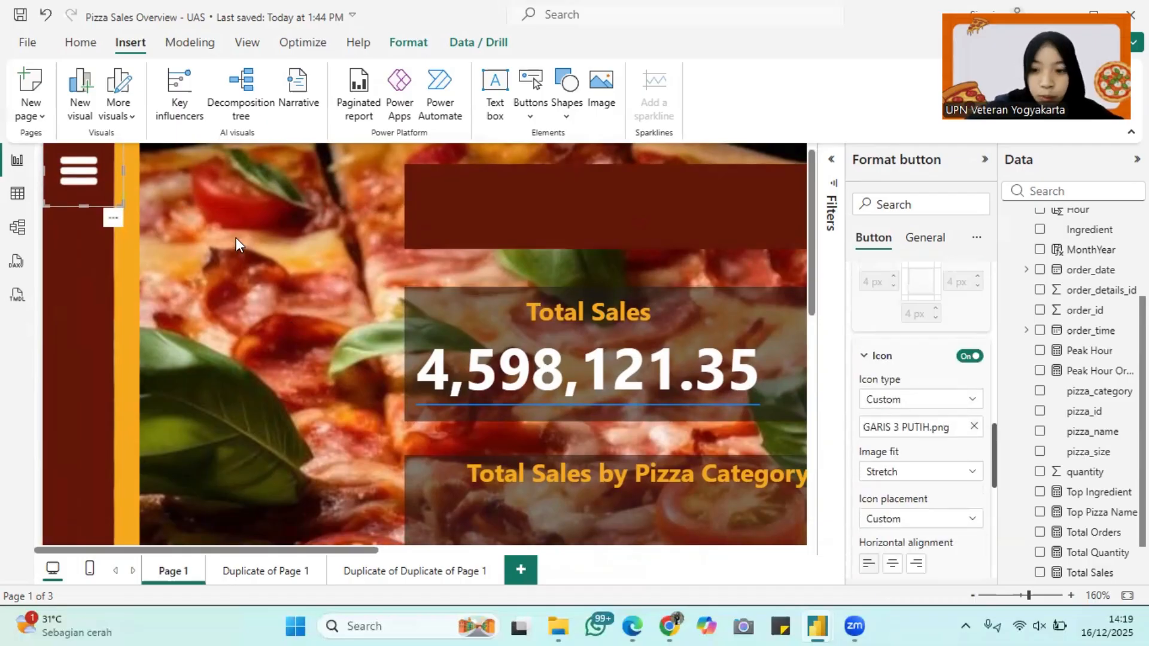
Give the menu button's on-hover state a custom icon using the image GARIS 3 OREN.png.
scroll(936, 401, up, 5)
click(942, 359)
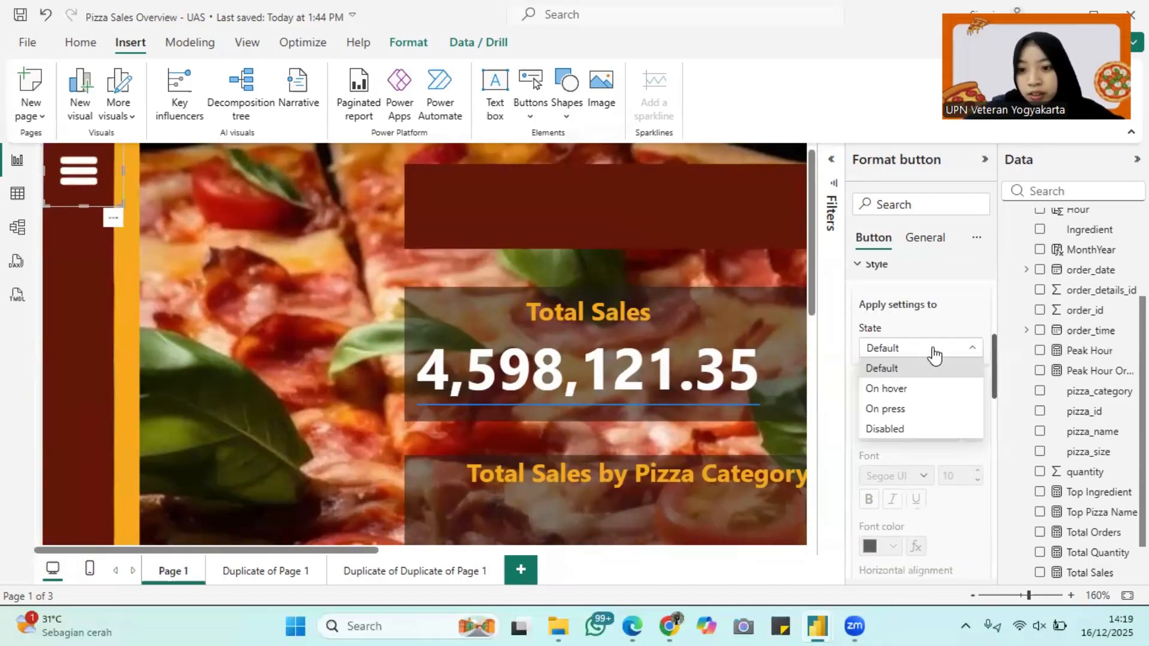
scroll(927, 389, down, 5)
click(937, 375)
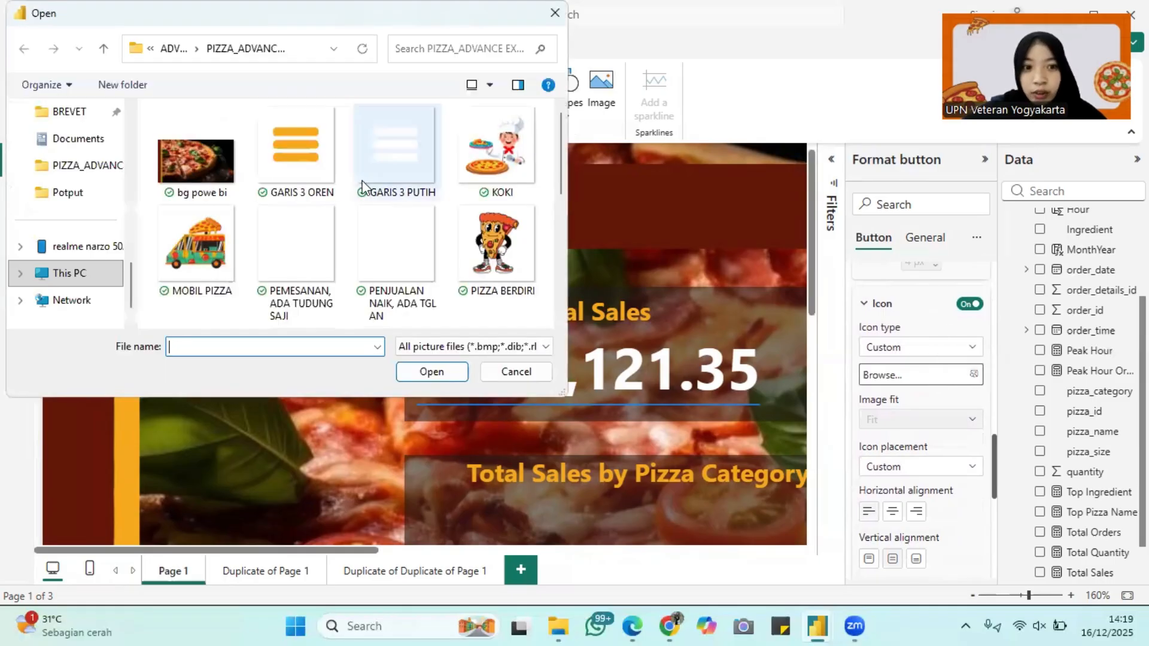
click(300, 149)
click(429, 374)
scroll(960, 455, down, 1)
scroll(969, 380, up, 1)
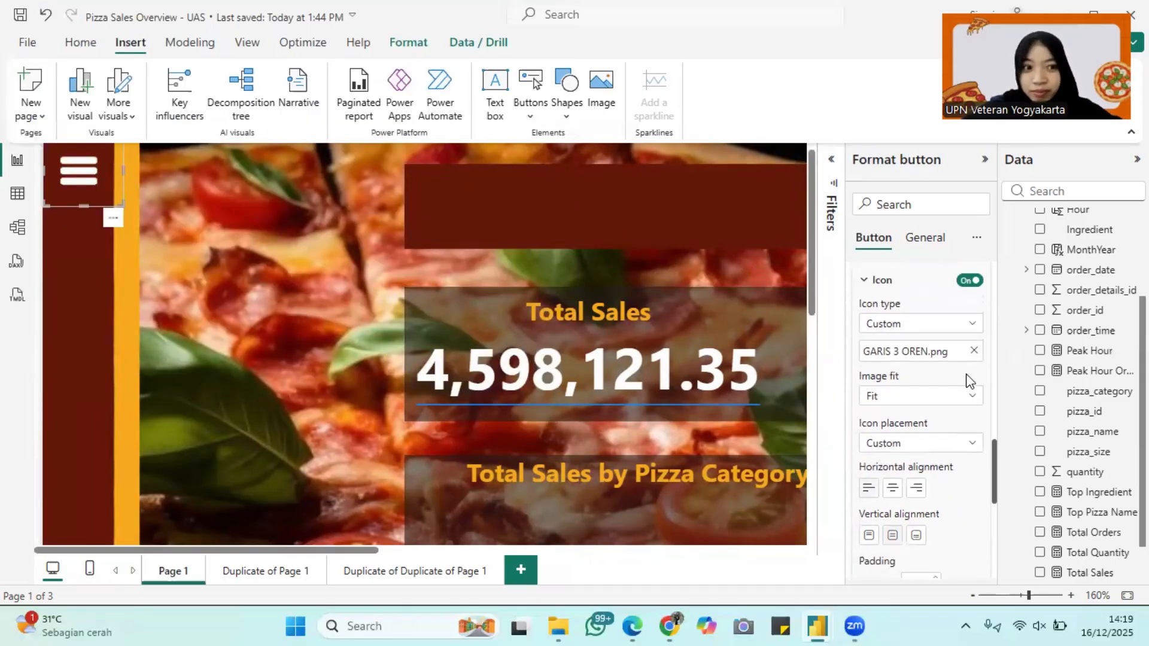
scroll(915, 482, down, 1)
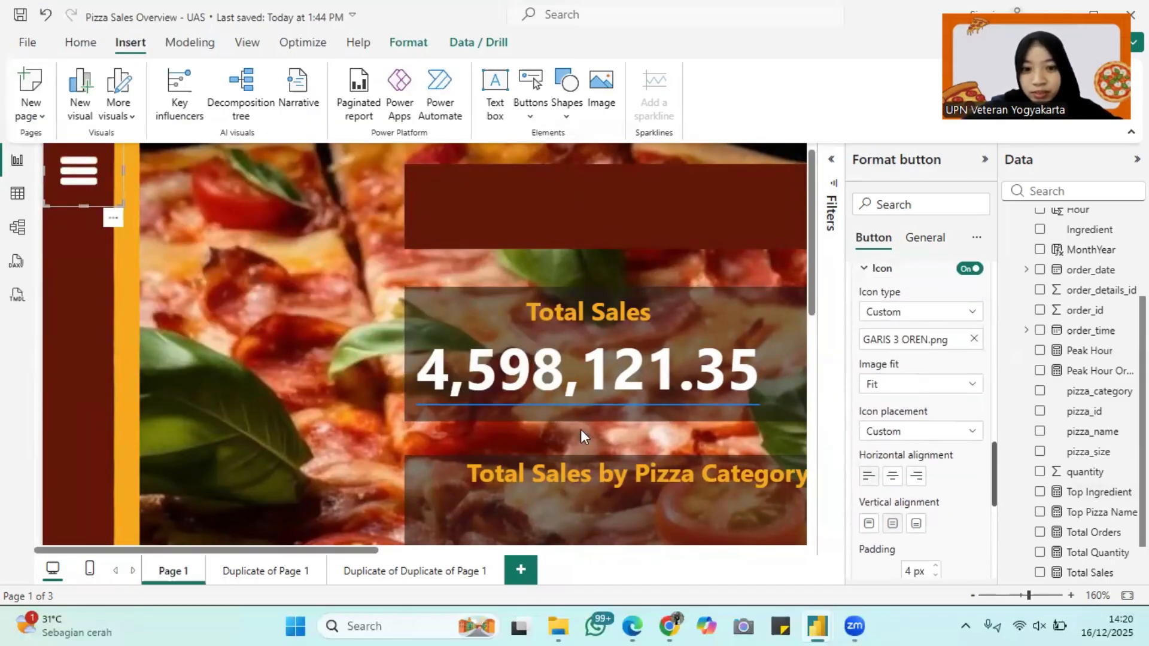
Insert a rectangle and reshape it into a tall panel directly beside the sidebar's amber stripe.
scroll(580, 429, down, 4)
click(148, 208)
click(567, 110)
click(582, 174)
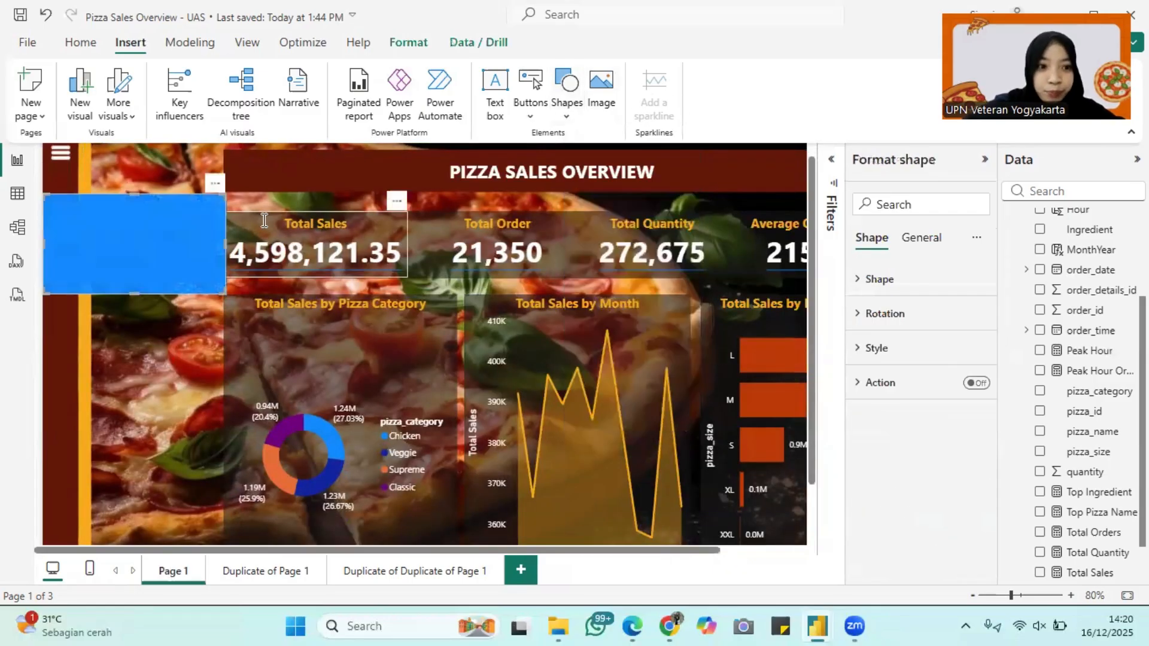
drag(139, 192, 177, 134)
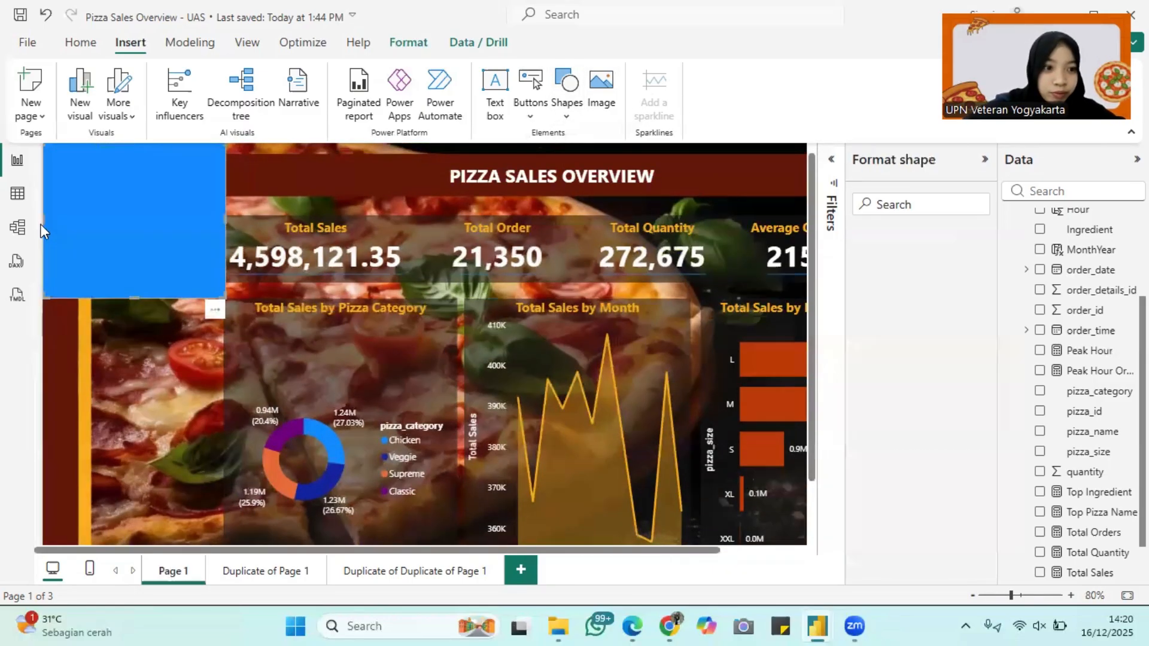
drag(40, 223, 101, 264)
scroll(102, 266, up, 4)
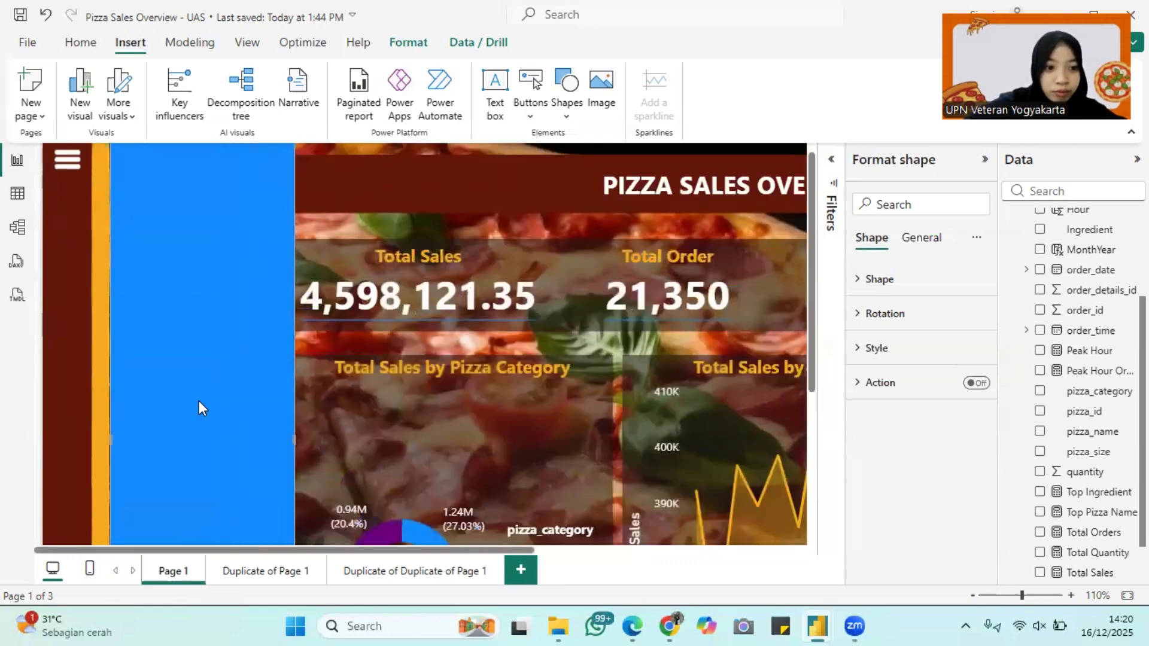
scroll(230, 397, down, 4)
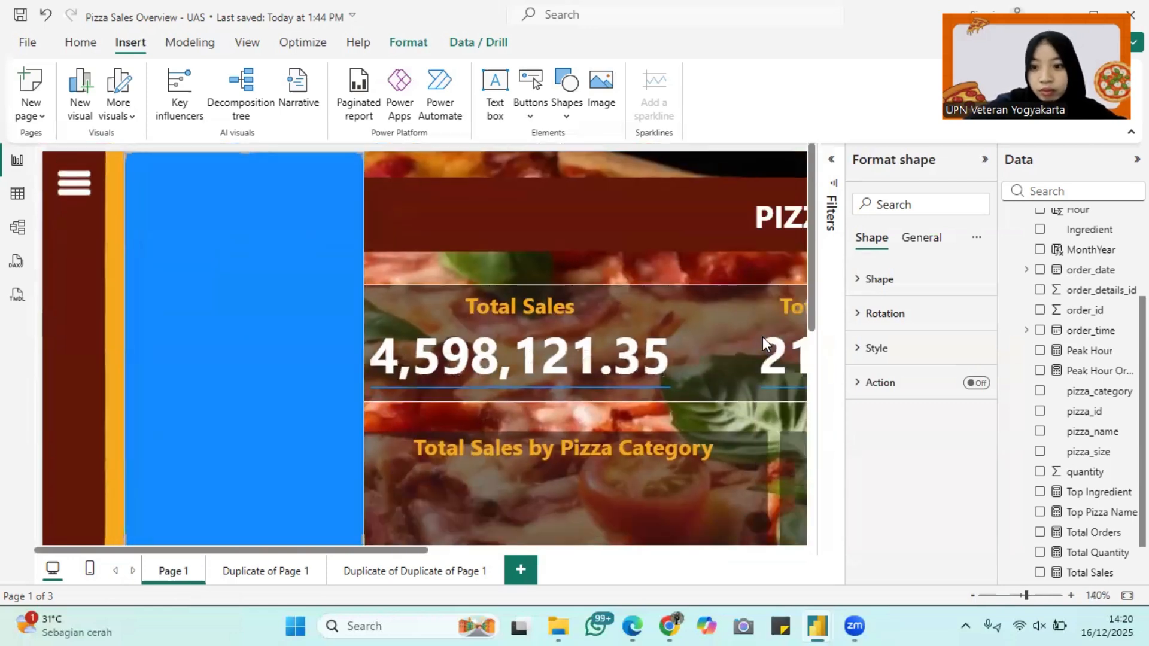
Fill the rectangle panel with amber, extend it down to the page's lower edge and narrow it slightly.
click(876, 348)
click(893, 431)
click(879, 371)
scroll(277, 323, down, 5)
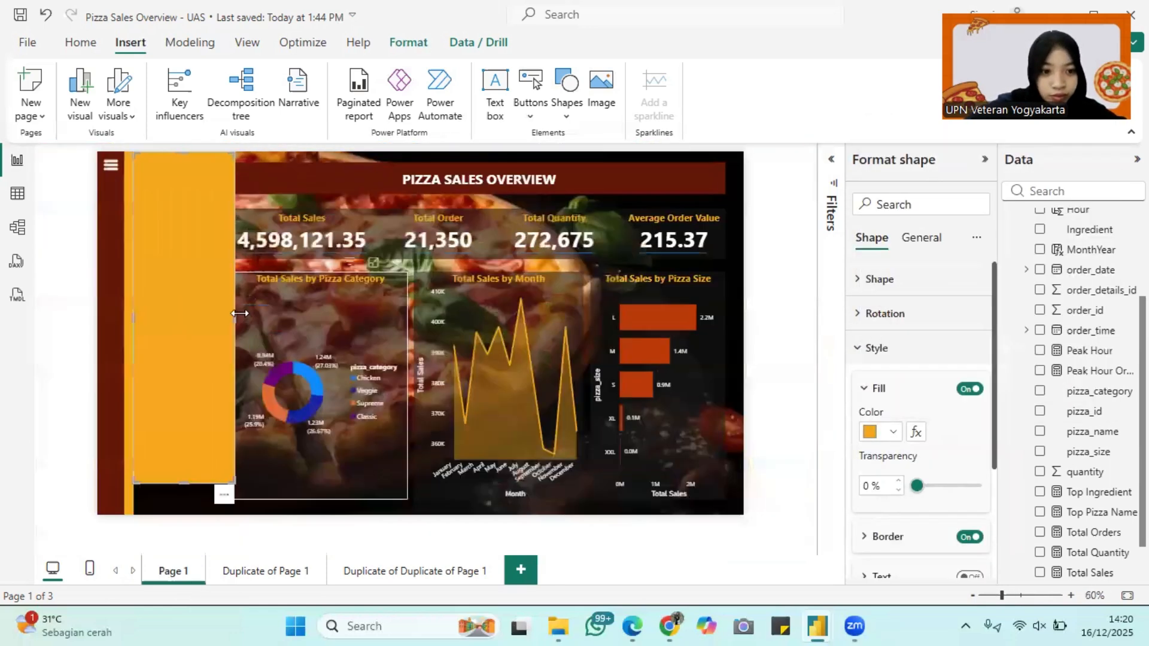
drag(192, 481, 199, 520)
drag(238, 342, 224, 343)
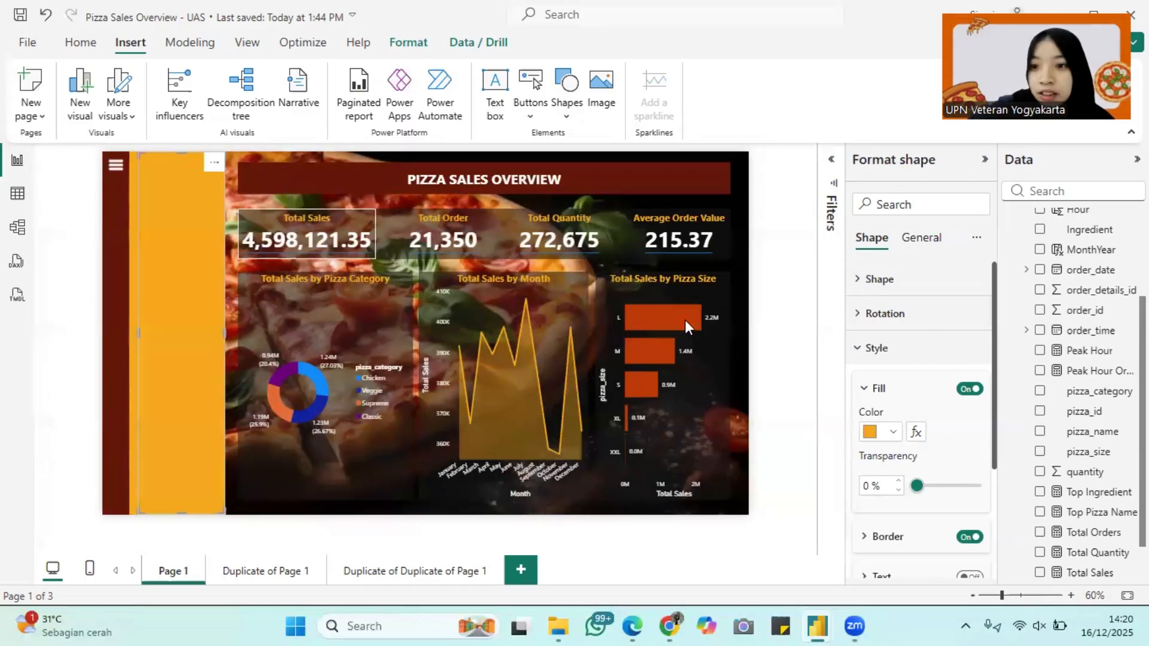
Turn on the amber panel's text, enter PAGE NAVIGATION and set the font to Segoe UI Bold.
scroll(915, 454, down, 2)
click(915, 456)
click(967, 457)
scroll(908, 427, down, 1)
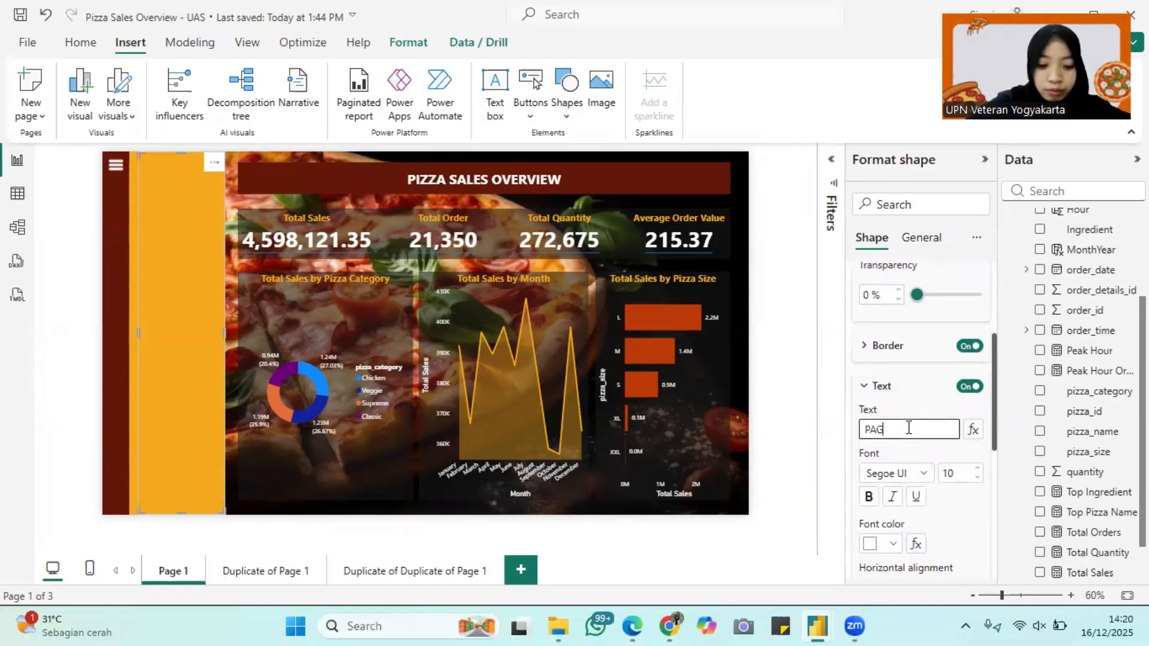
click(897, 472)
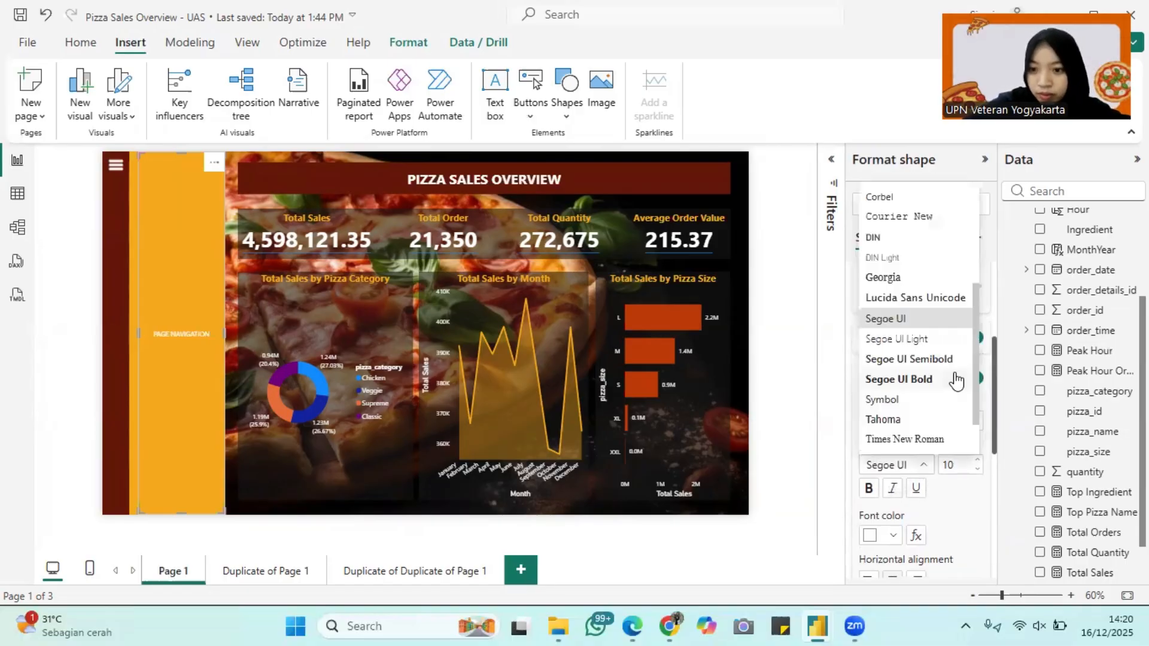
click(954, 381)
Align the panel's text to the top left with 20 px of top padding.
scroll(934, 503, down, 2)
scroll(908, 490, down, 1)
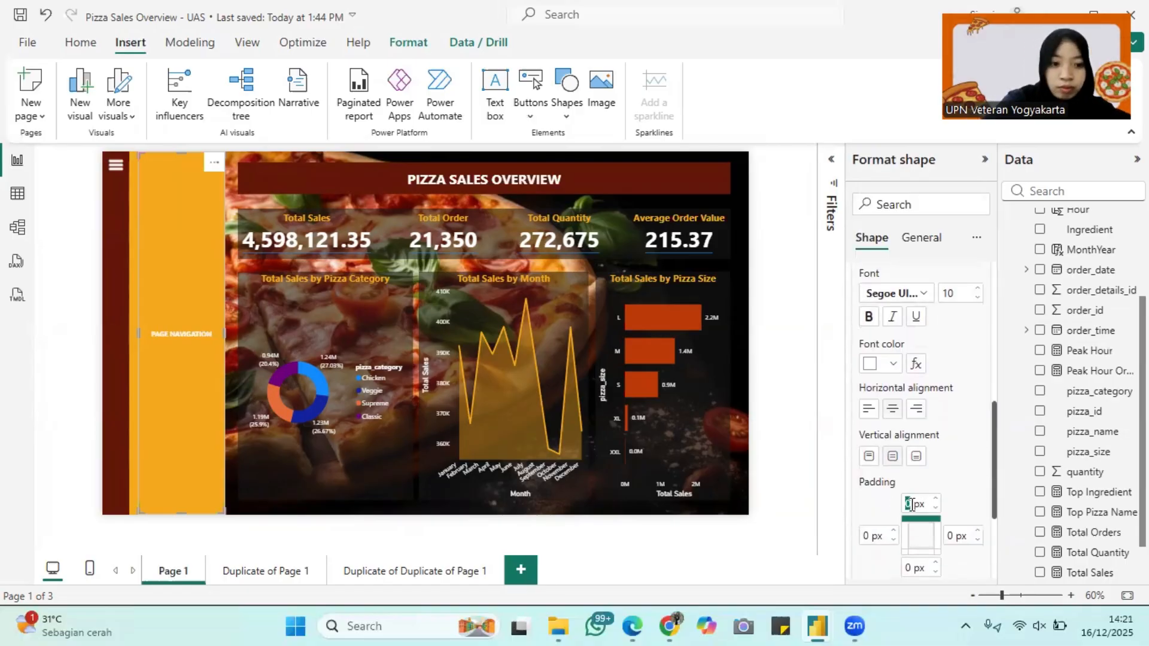
click(870, 459)
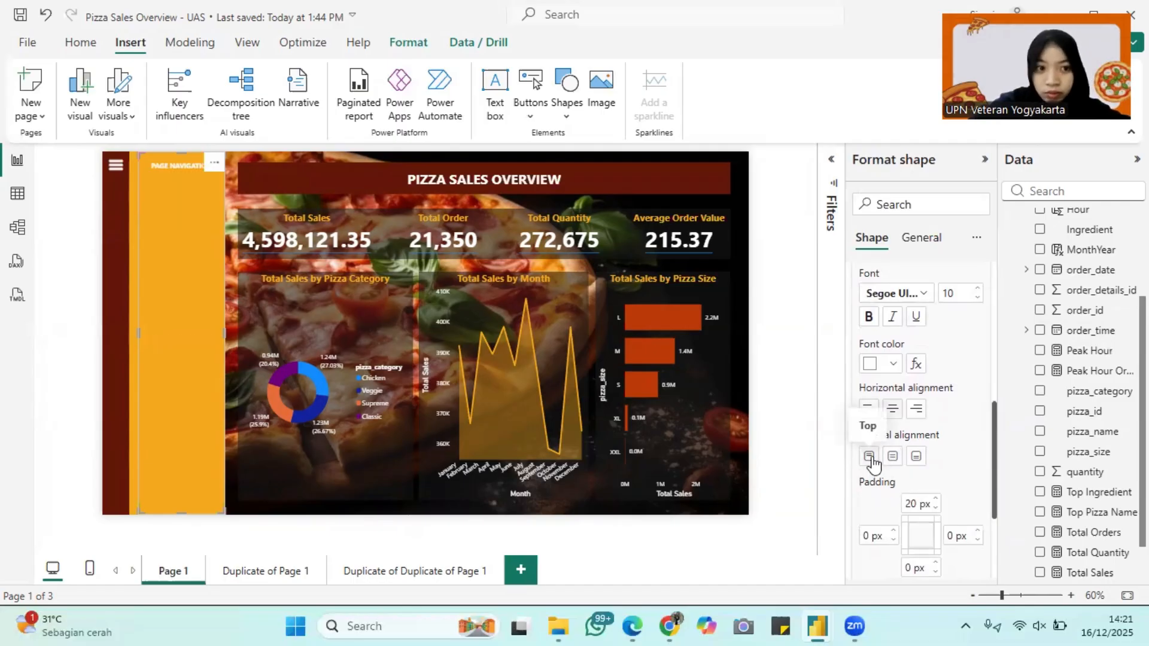
click(869, 409)
scroll(918, 323, up, 5)
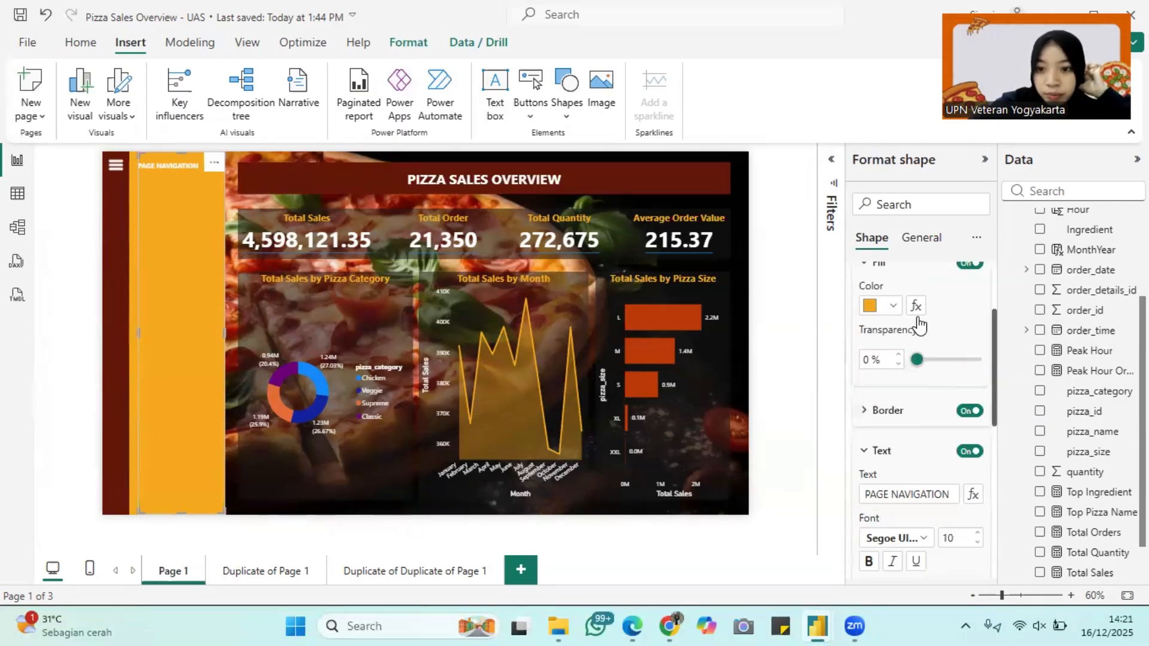
Try leading spaces before the PAGE NAVIGATION text, remove them and center the text horizontally.
scroll(897, 311, down, 3)
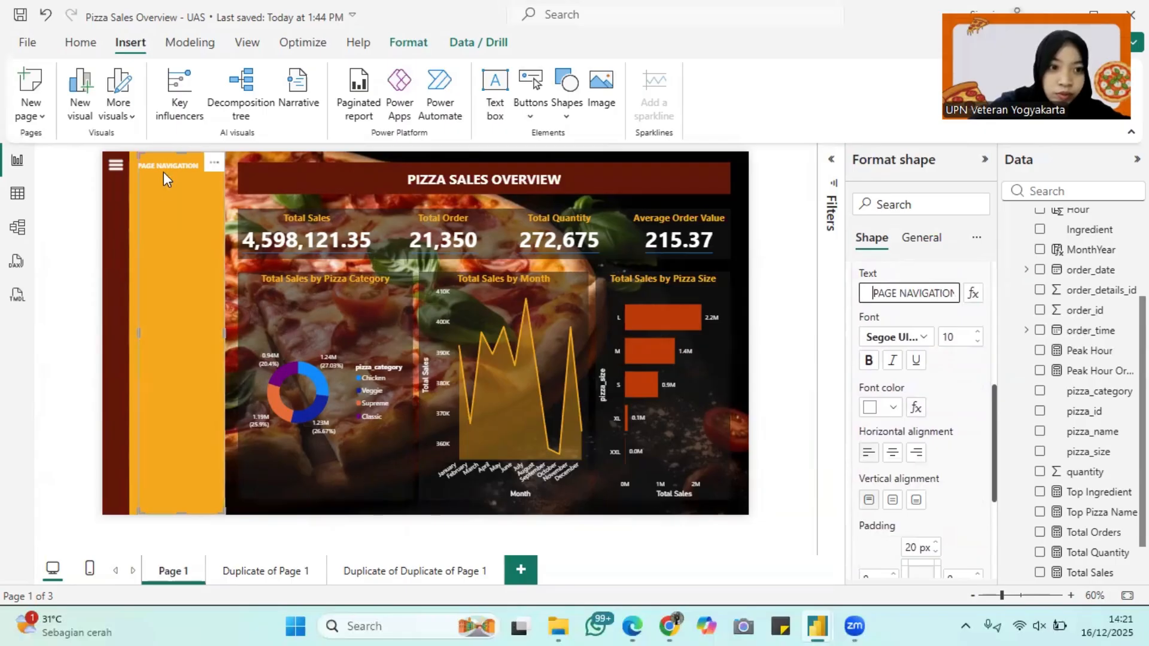
click(89, 223)
click(185, 166)
click(874, 348)
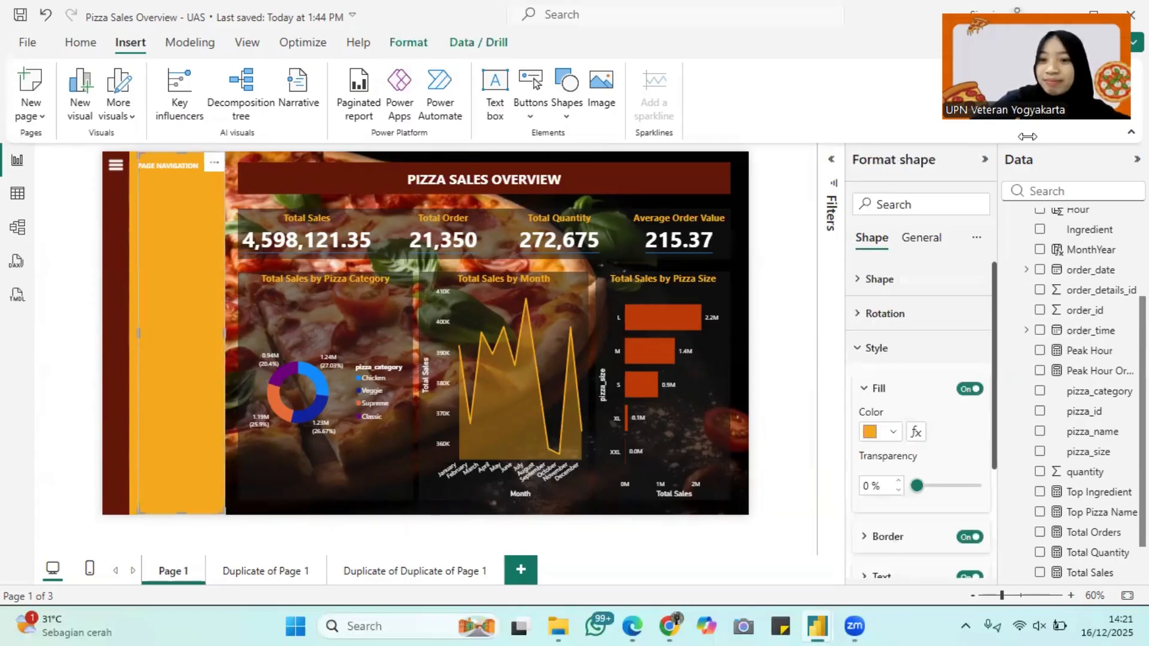
scroll(940, 486, down, 1)
click(879, 496)
scroll(882, 500, down, 2)
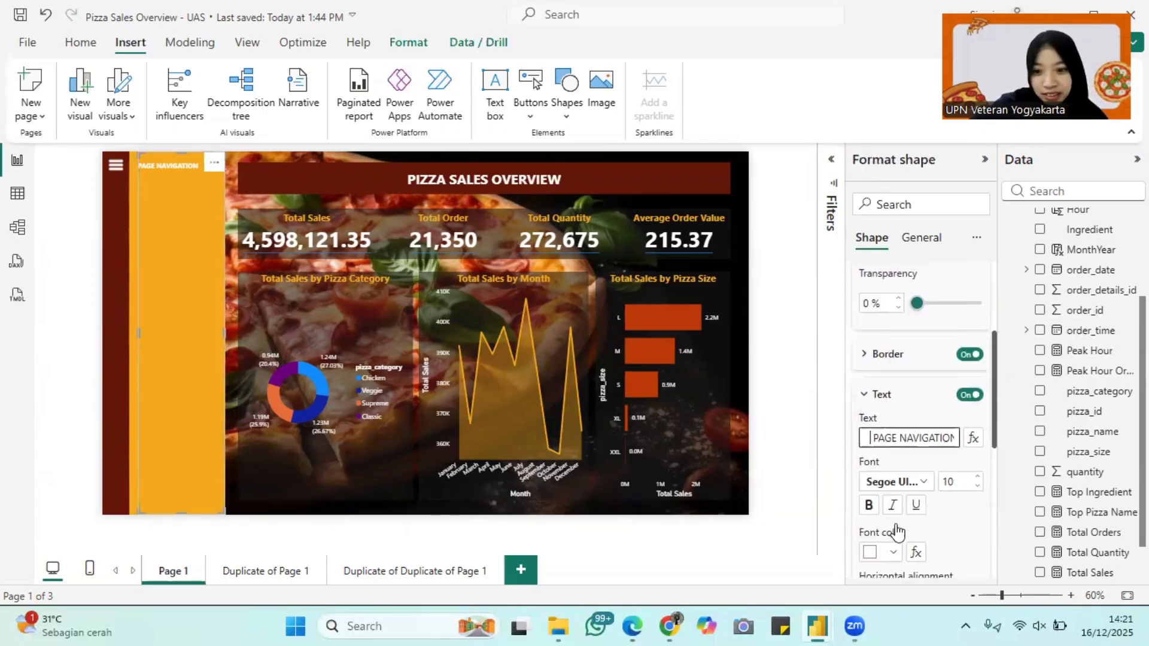
scroll(896, 502, down, 2)
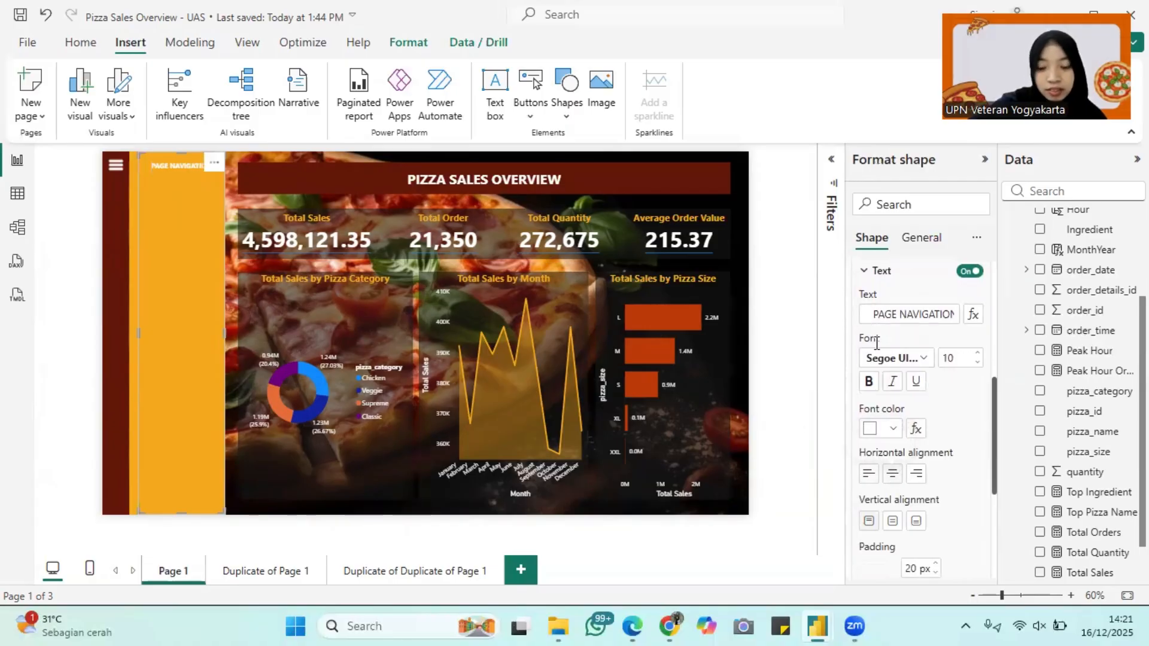
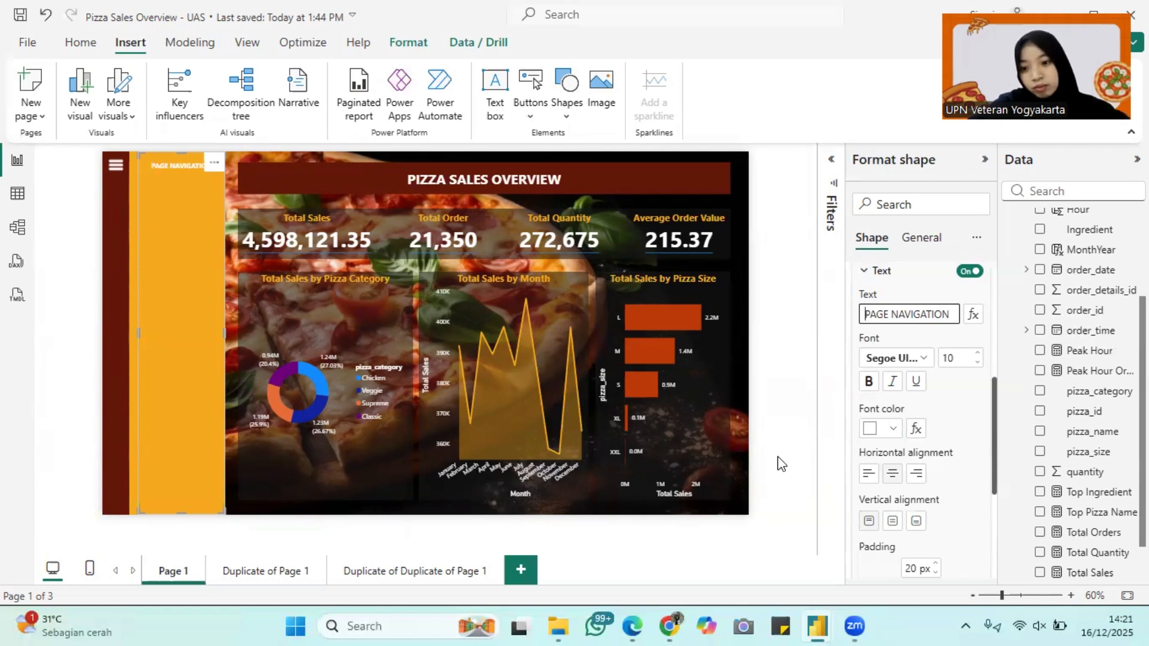
Insert a blank button and move it below the PAGE NAVIGATION heading.
click(527, 110)
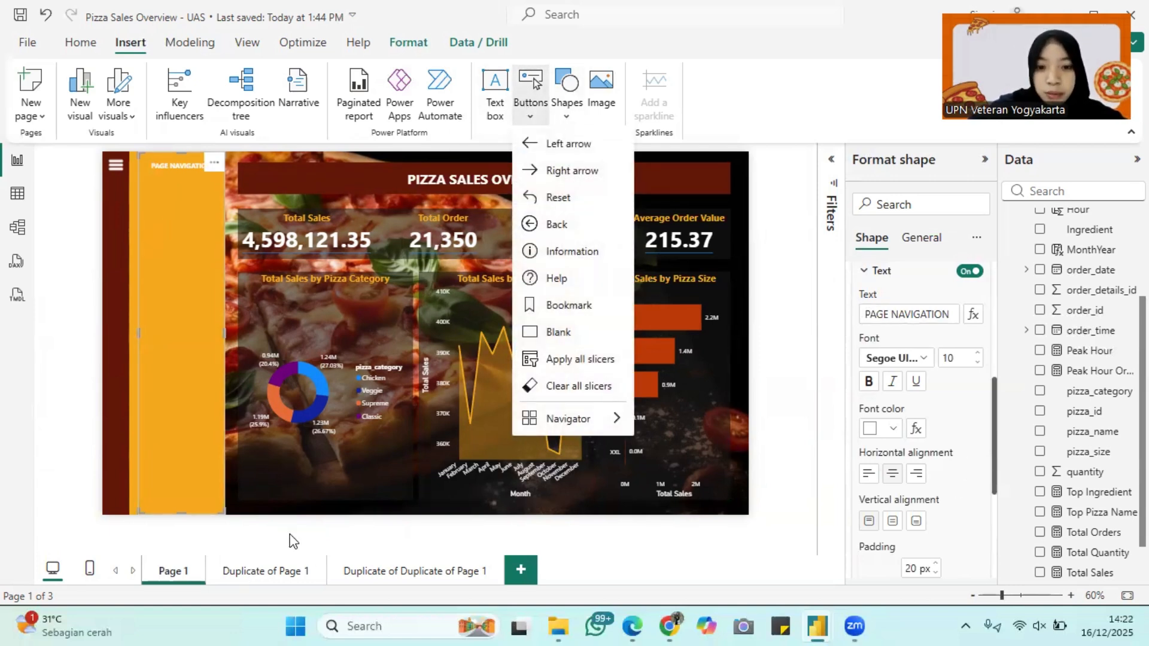
click(574, 340)
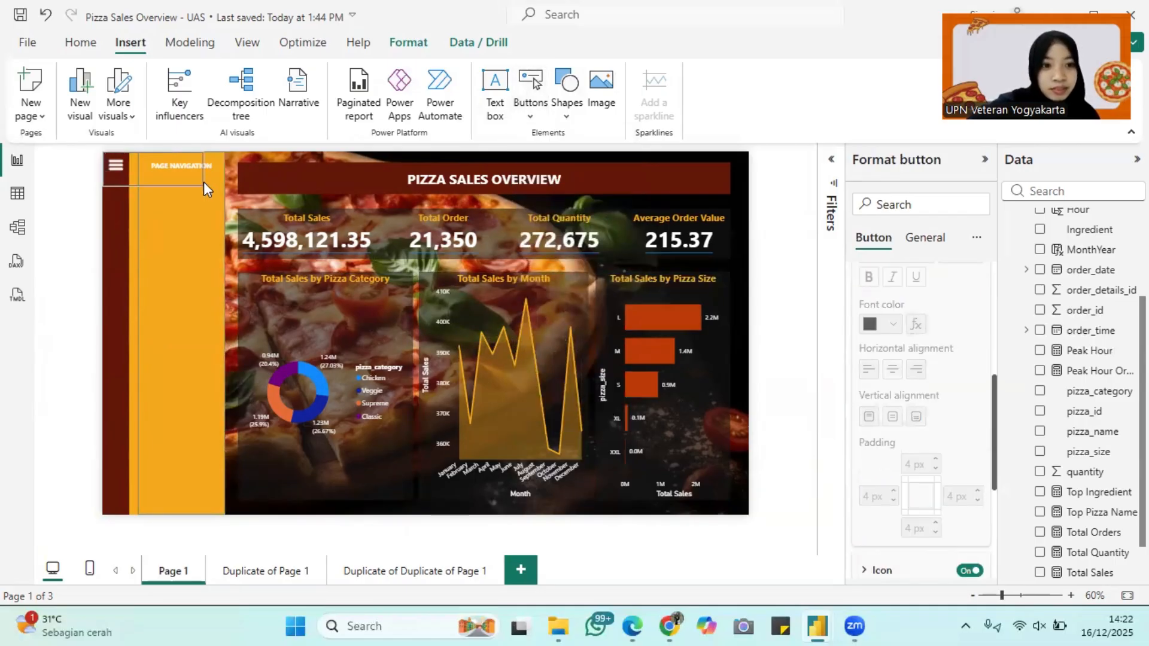
drag(202, 195, 196, 228)
click(202, 239)
Narrow and flatten the new blank button and position it just under the heading, mostly within the amber panel.
scroll(203, 238, up, 9)
right_click(82, 294)
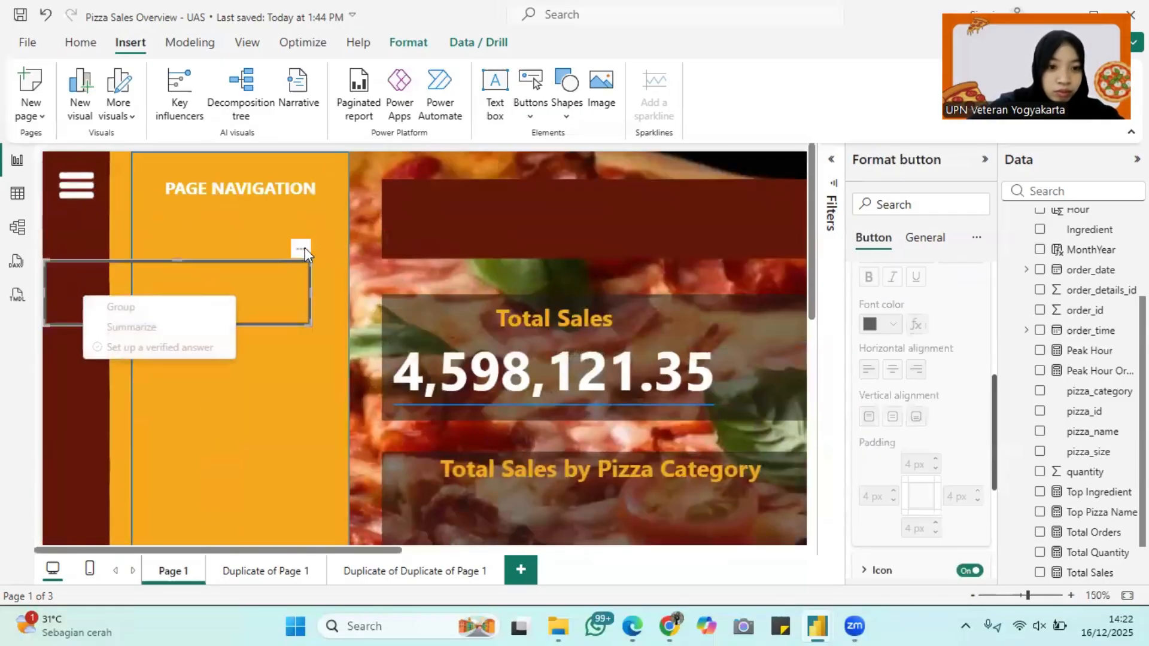
click(303, 250)
click(94, 303)
drag(303, 249, 317, 213)
drag(61, 259, 95, 274)
drag(218, 226, 254, 261)
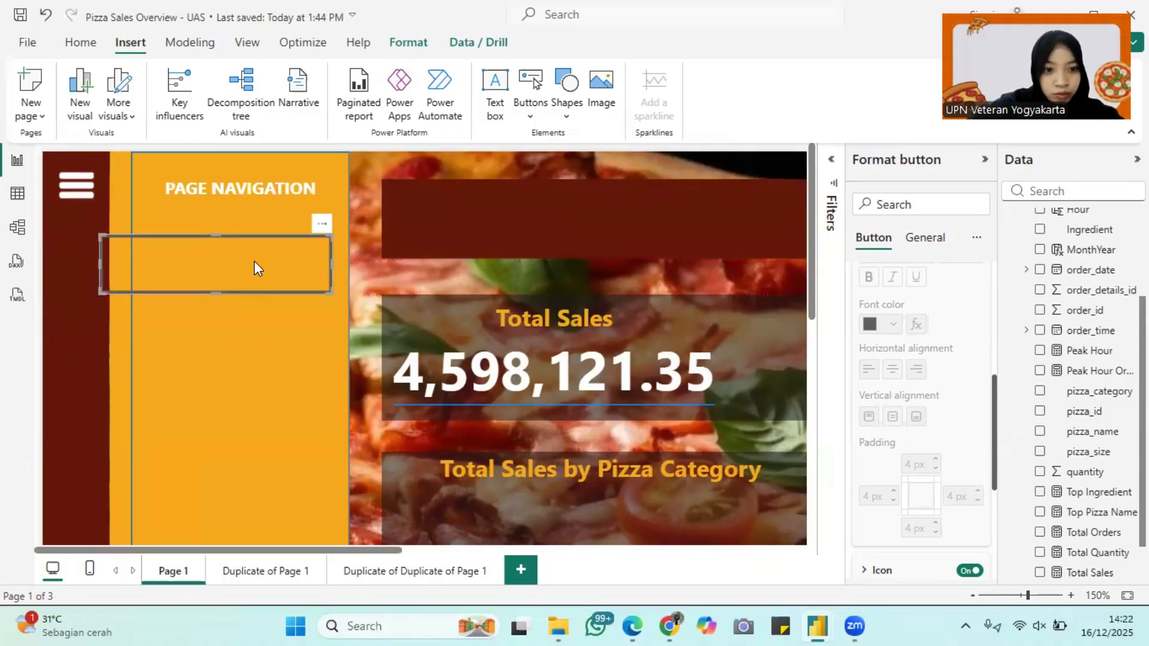
Give the new button's default state a fully opaque dark red fill and remove its border.
click(933, 238)
click(876, 245)
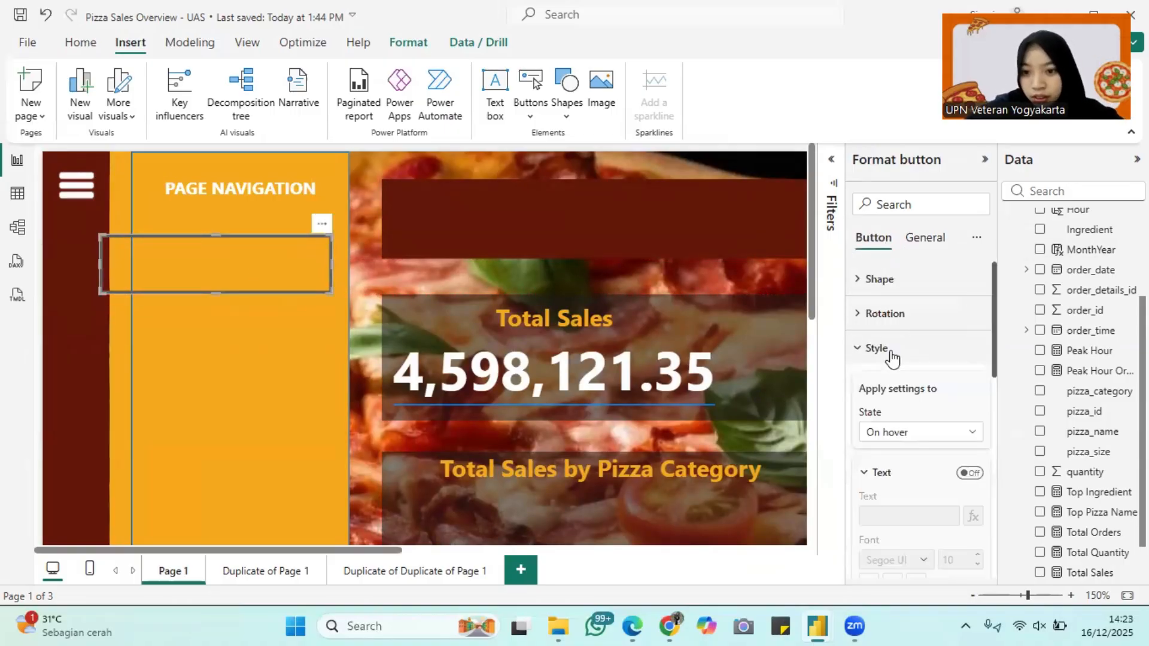
click(944, 444)
click(915, 450)
scroll(958, 359, down, 5)
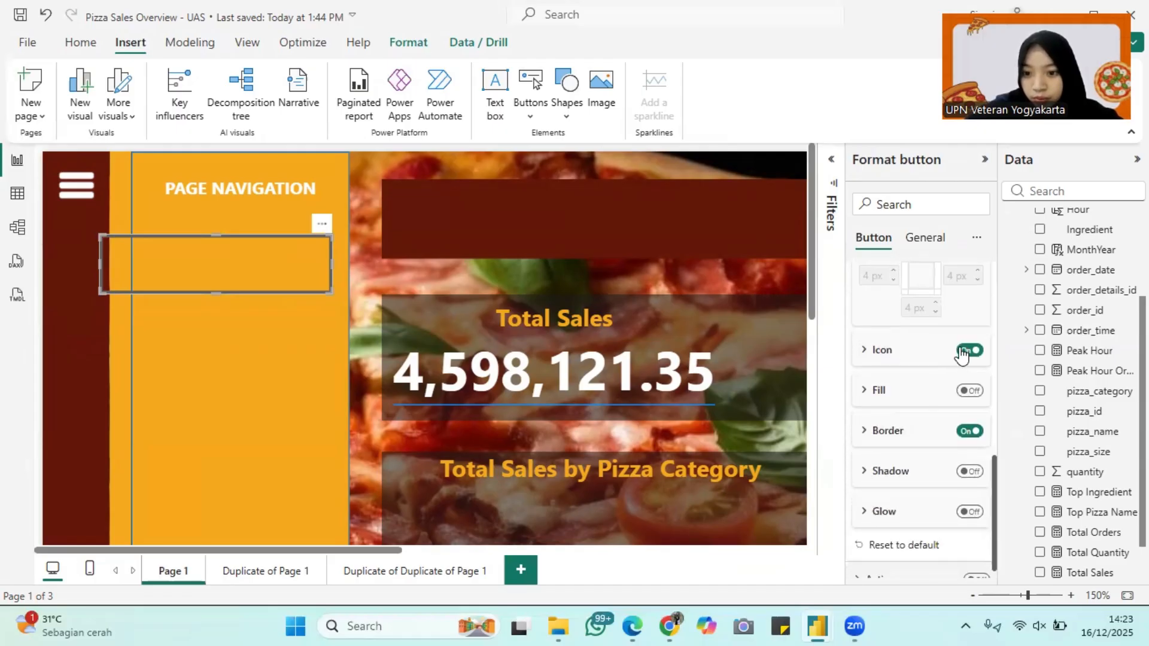
click(970, 389)
click(891, 433)
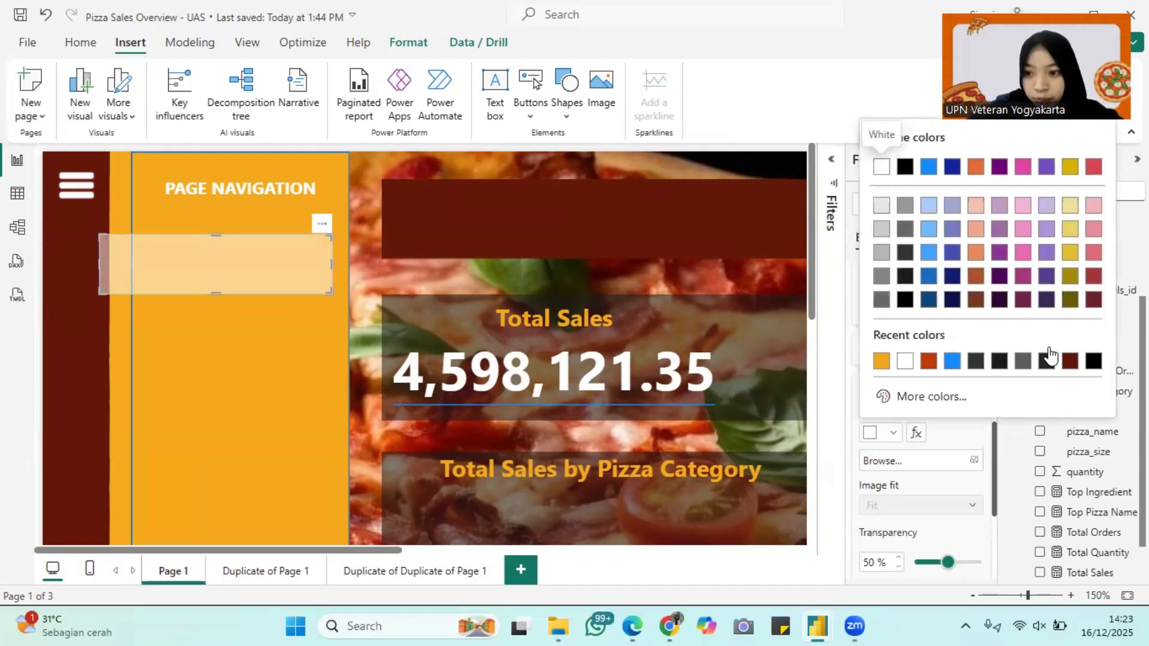
click(1070, 360)
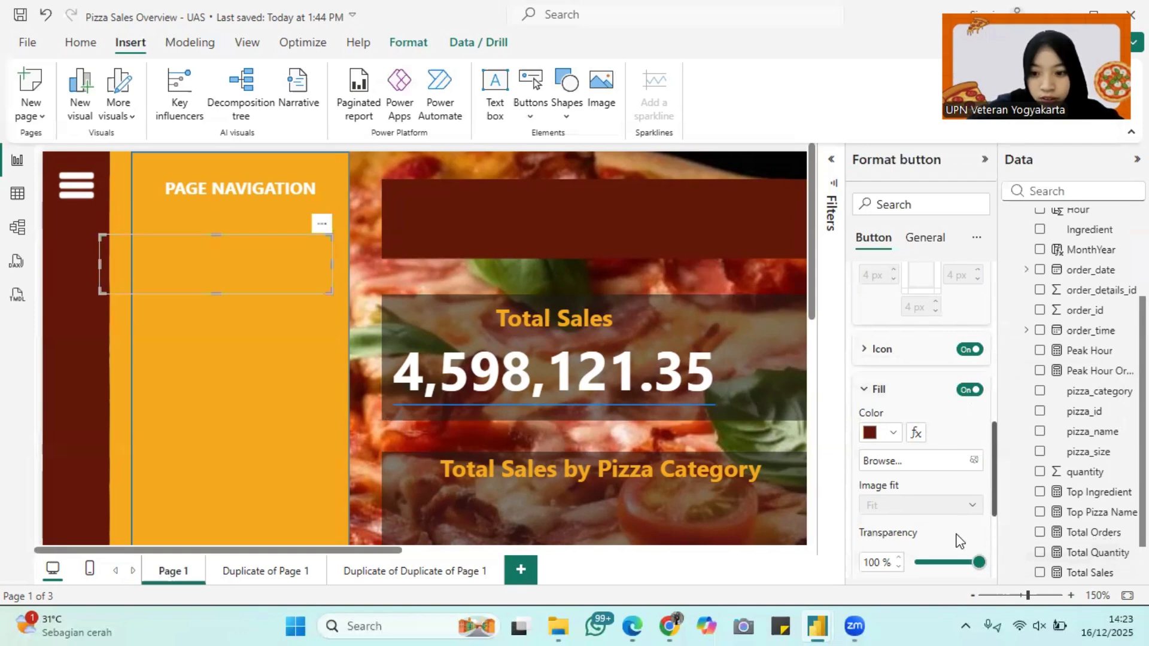
scroll(953, 535, down, 1)
drag(977, 518, 900, 520)
Turn on the dark red button's default text, enter SALES OVERVIEW, and format it bold and white.
click(211, 265)
click(211, 268)
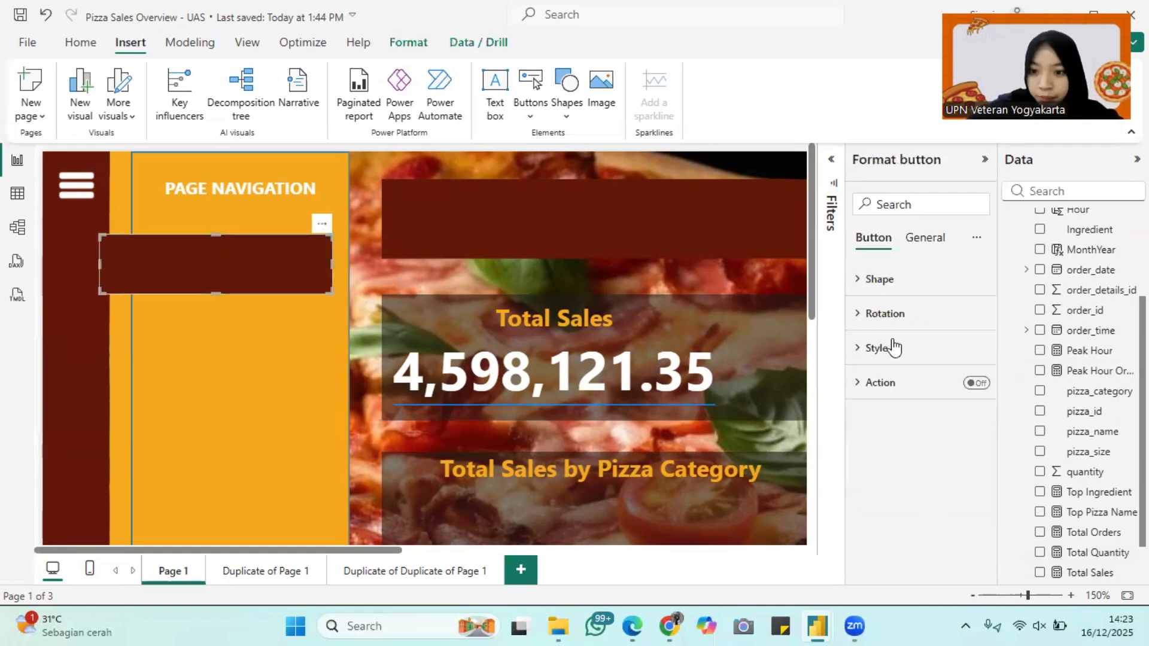
click(892, 344)
scroll(916, 411, down, 3)
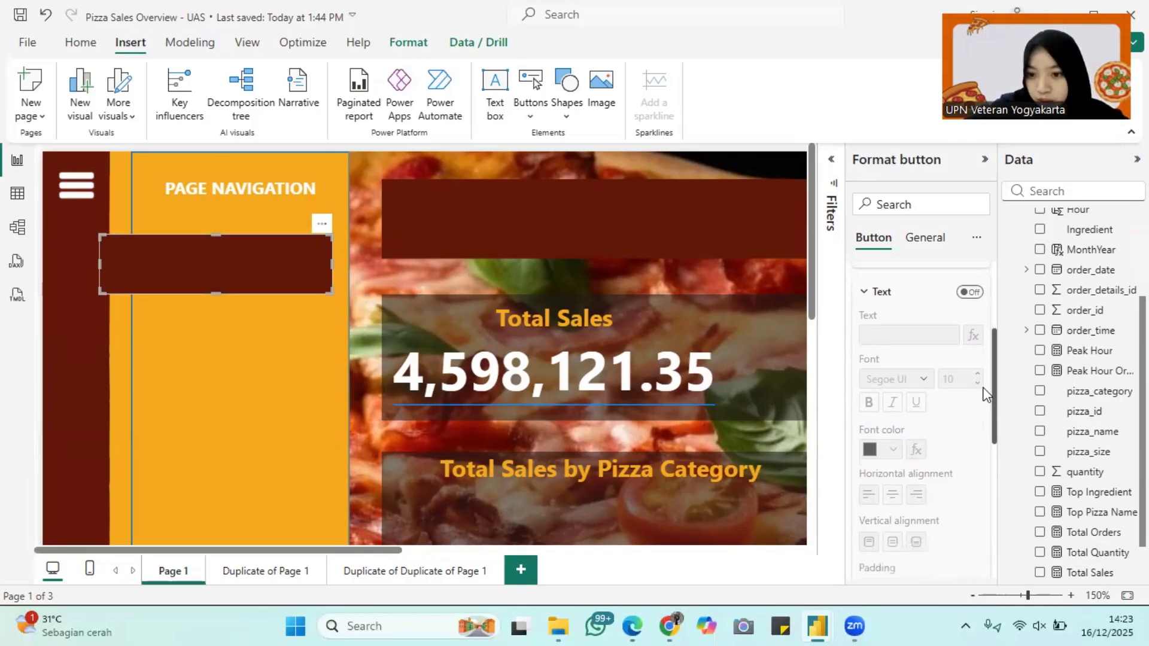
click(969, 326)
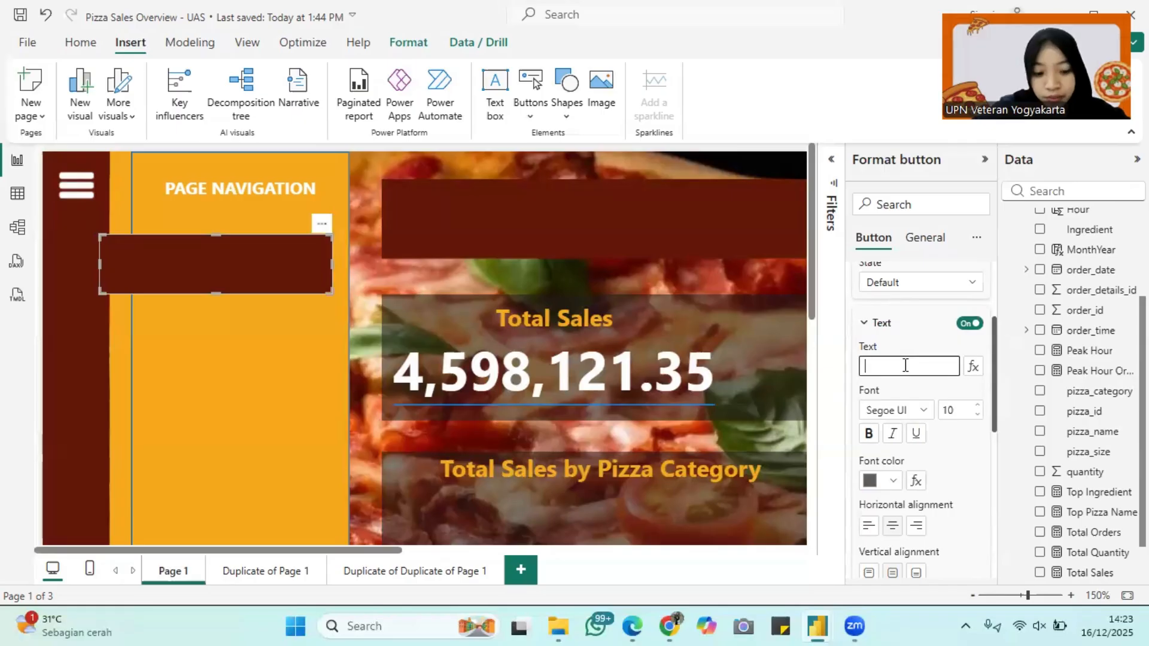
click(918, 419)
click(948, 324)
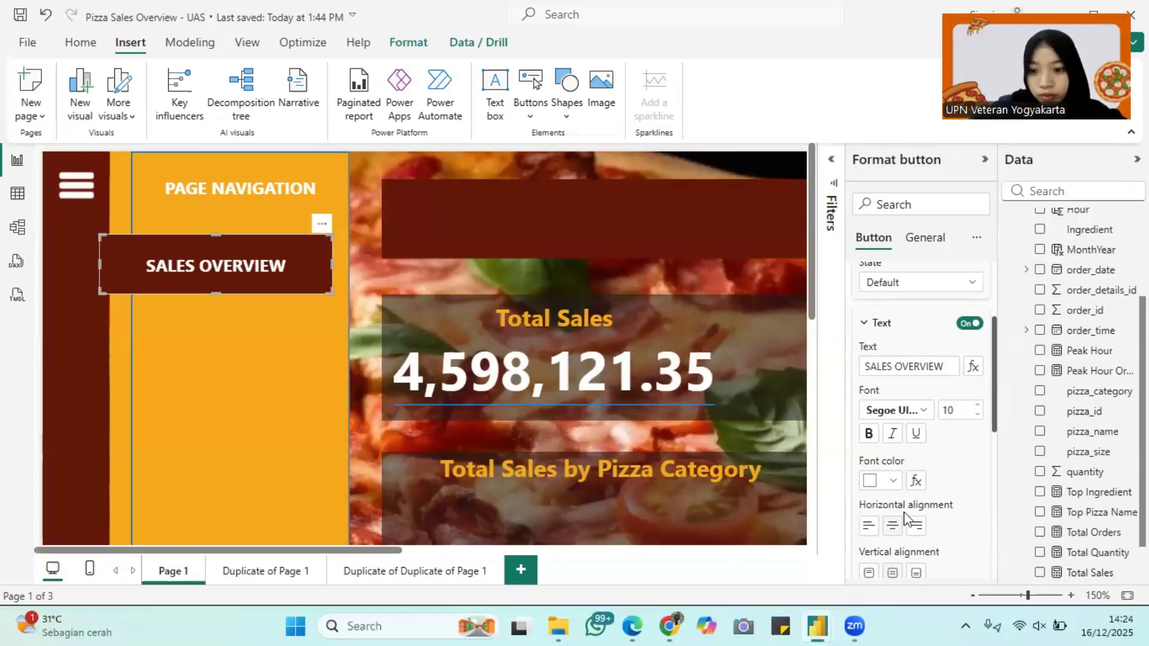
Examine the SALES OVERVIEW button's text, icon, fill and border style settings.
scroll(903, 519, down, 5)
scroll(902, 514, up, 6)
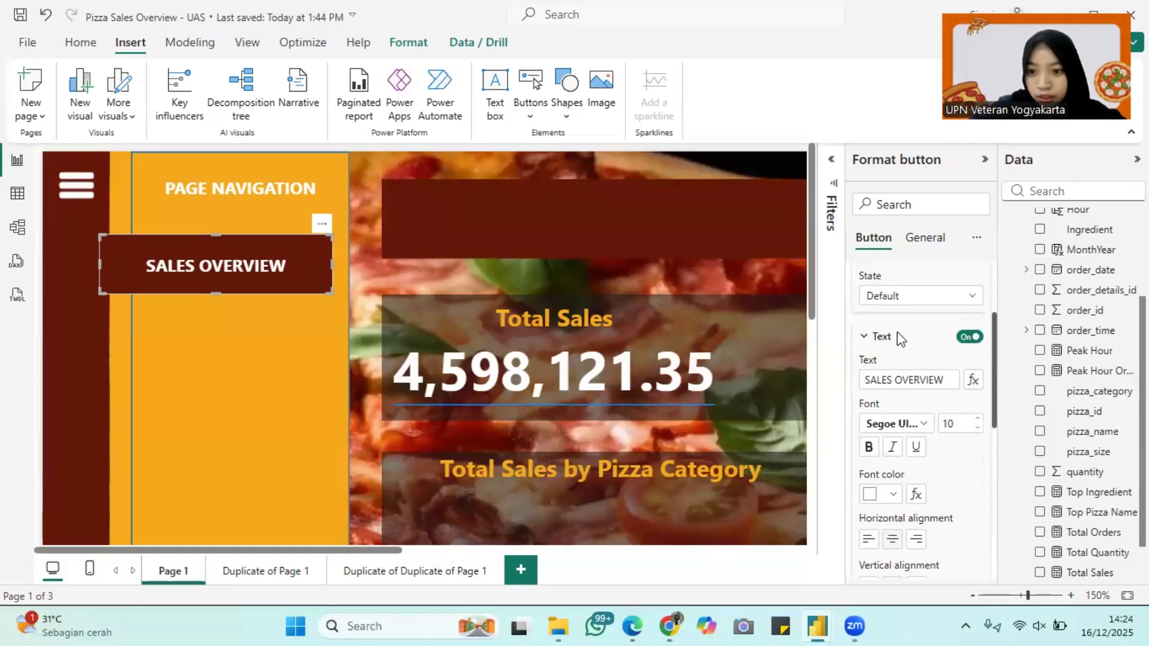
click(900, 336)
scroll(906, 371, down, 3)
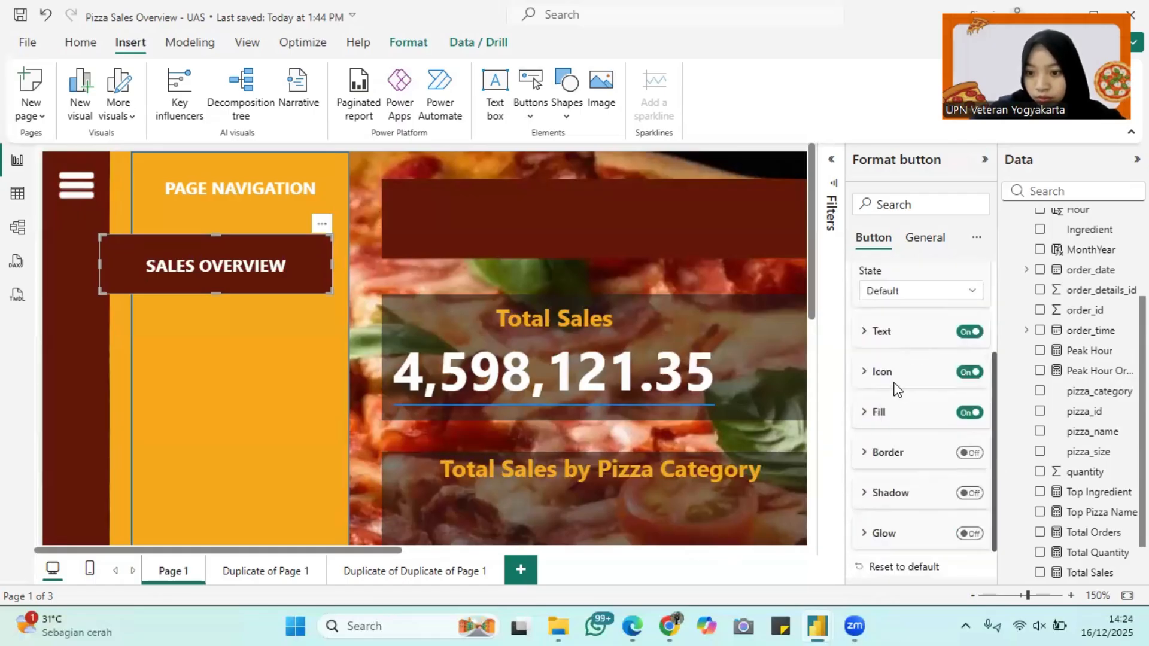
click(901, 360)
scroll(918, 438, down, 5)
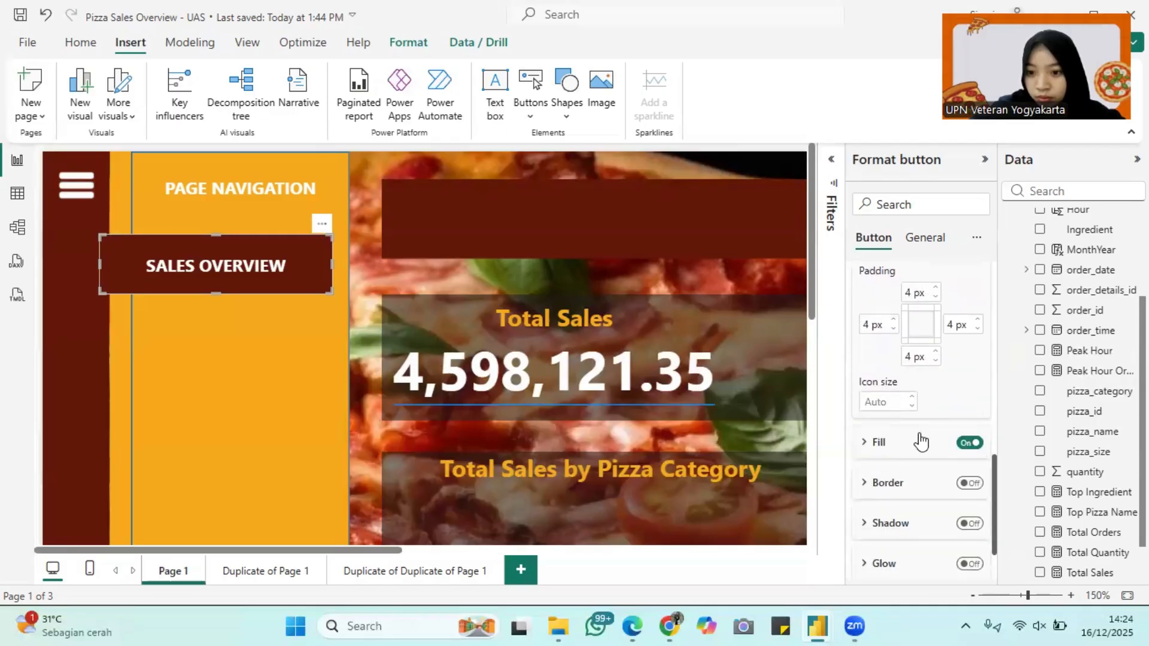
click(920, 441)
scroll(895, 451, down, 5)
click(870, 409)
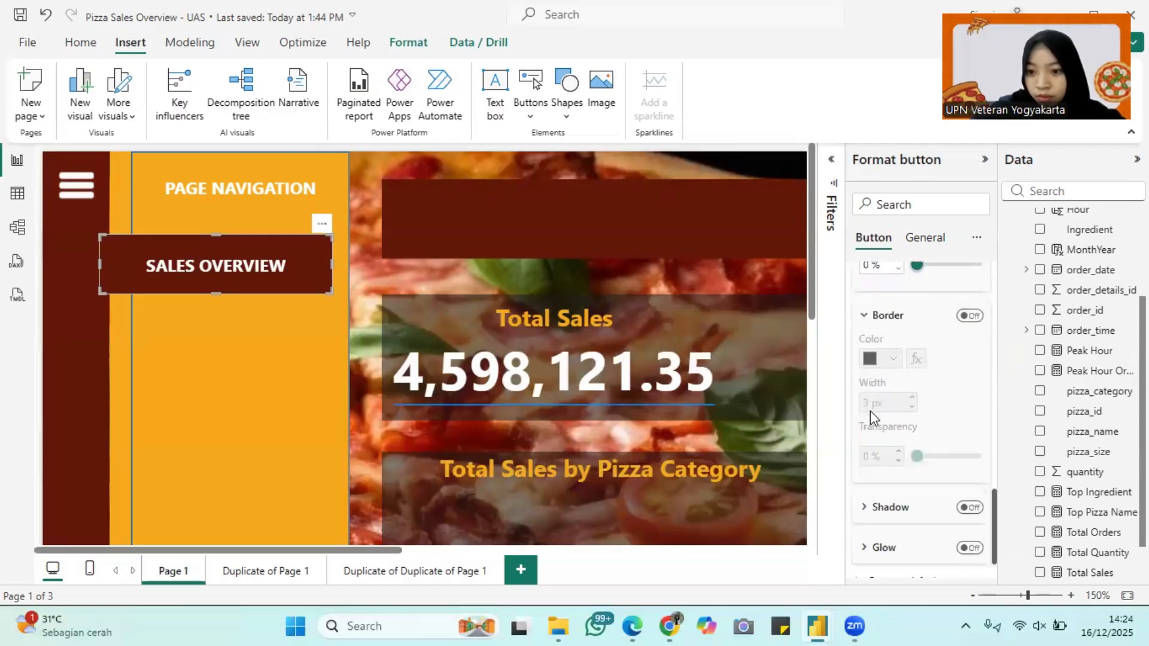
Try a visual border with rounded corners of 30 px and 5 px on the SALES OVERVIEW button, and turn it off.
click(924, 237)
click(902, 349)
scroll(902, 354, down, 2)
click(902, 449)
scroll(902, 449, down, 3)
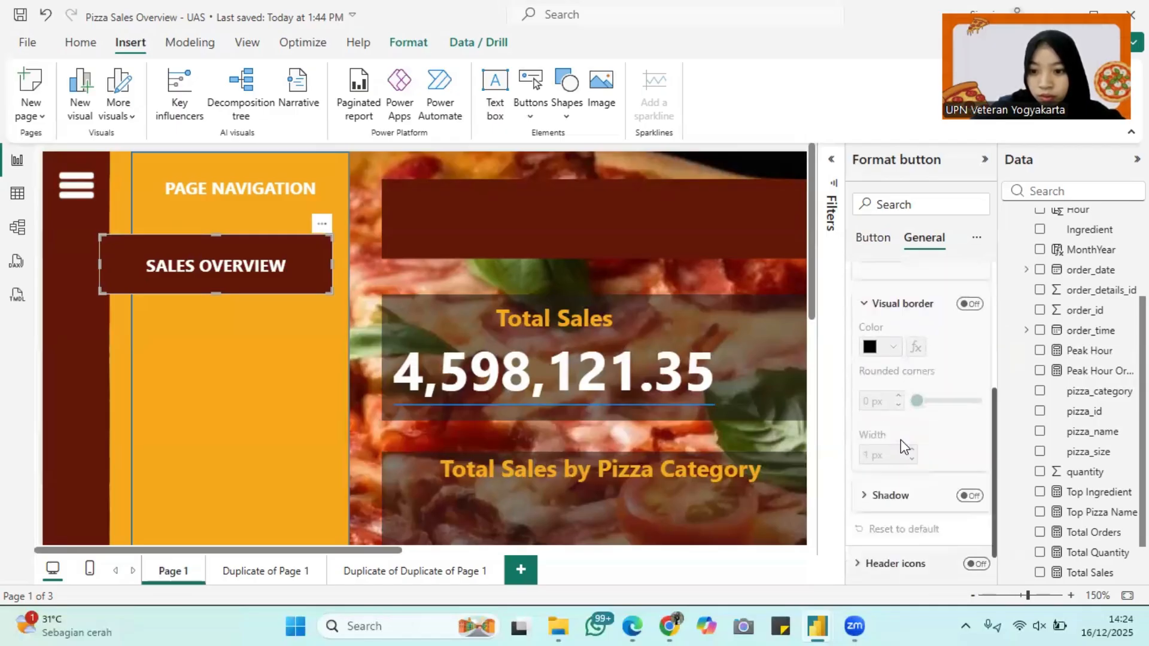
click(971, 293)
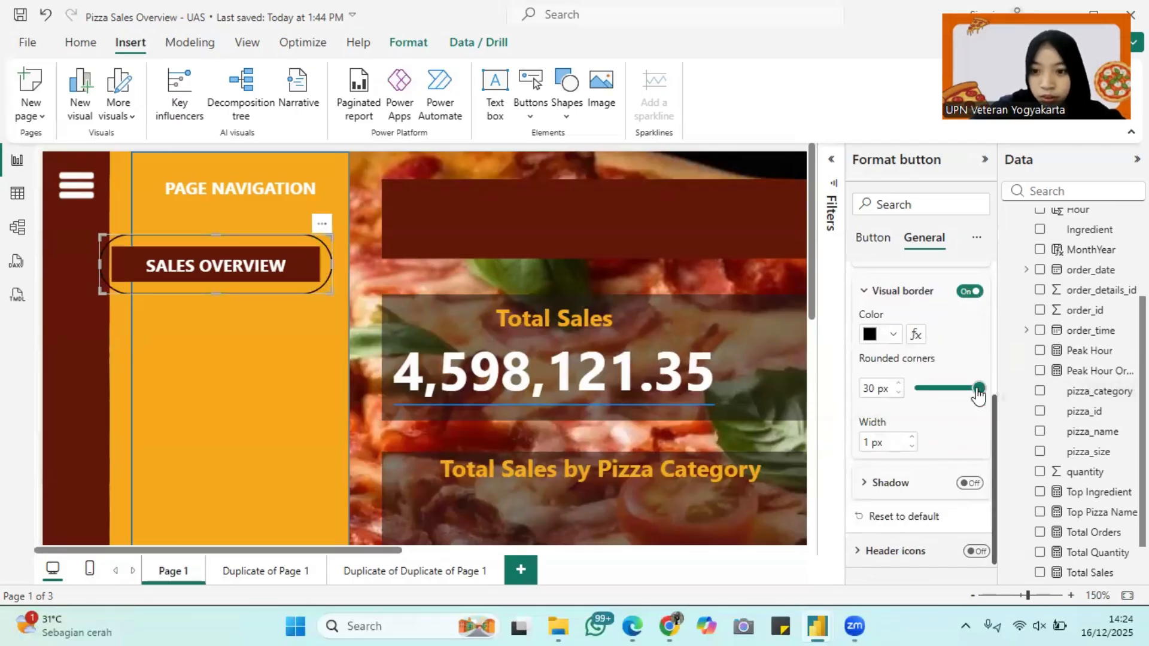
drag(977, 390, 938, 398)
click(969, 292)
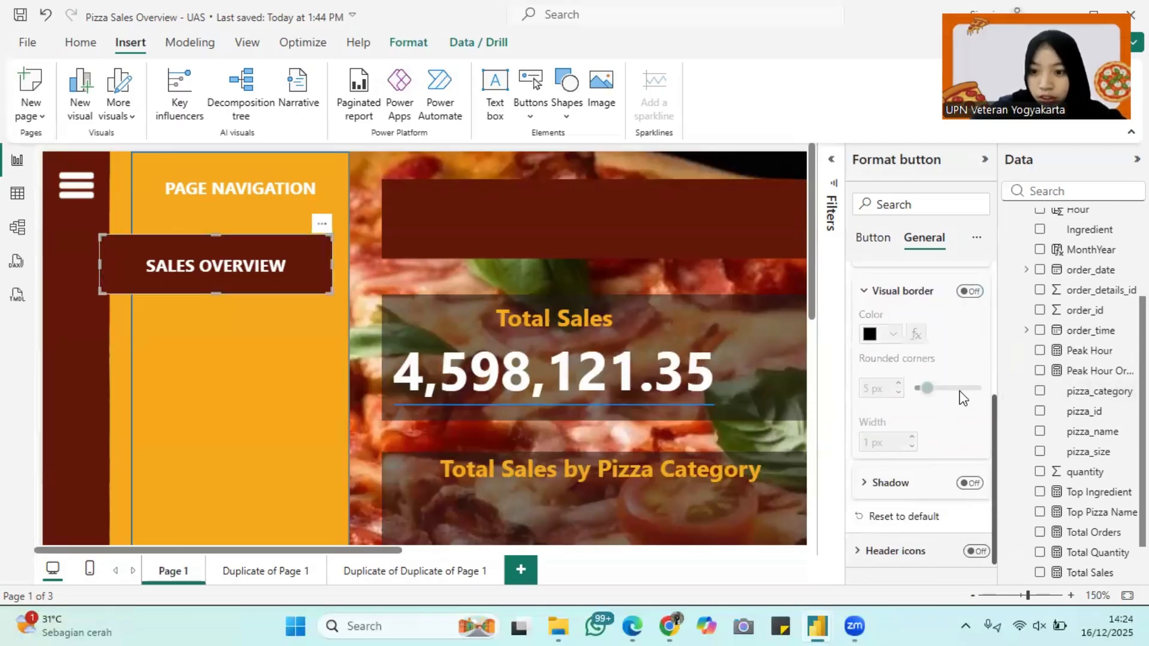
Examine the SALES OVERVIEW button's effects, shape and style settings for a way to round its corners.
scroll(910, 530, down, 3)
scroll(917, 351, up, 8)
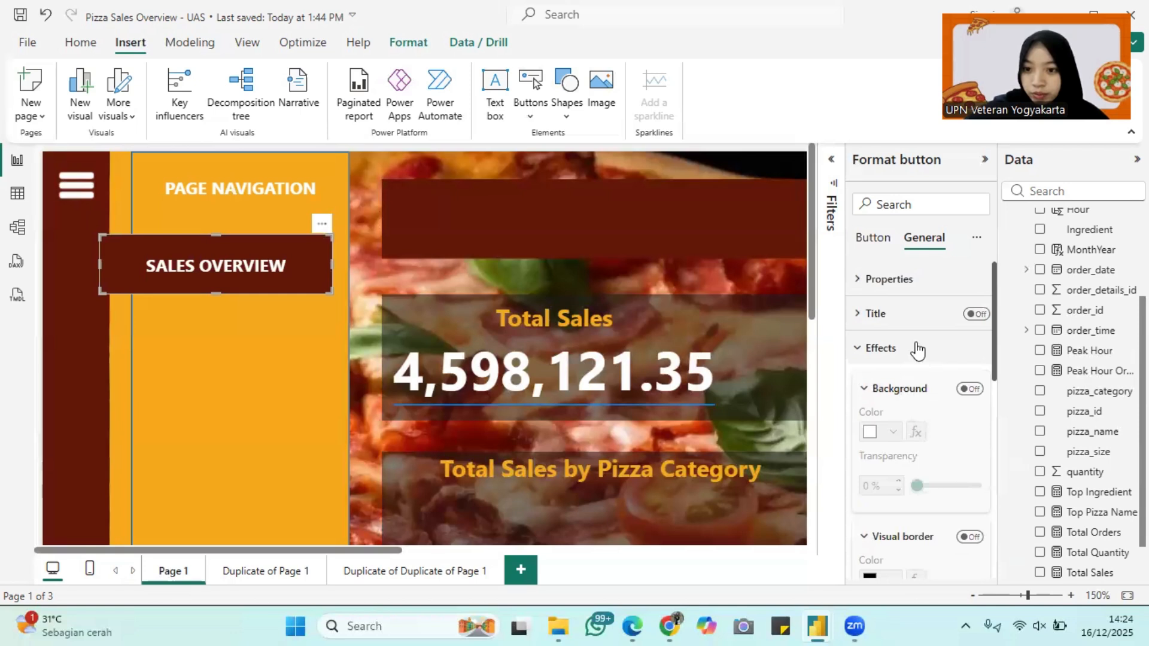
click(875, 242)
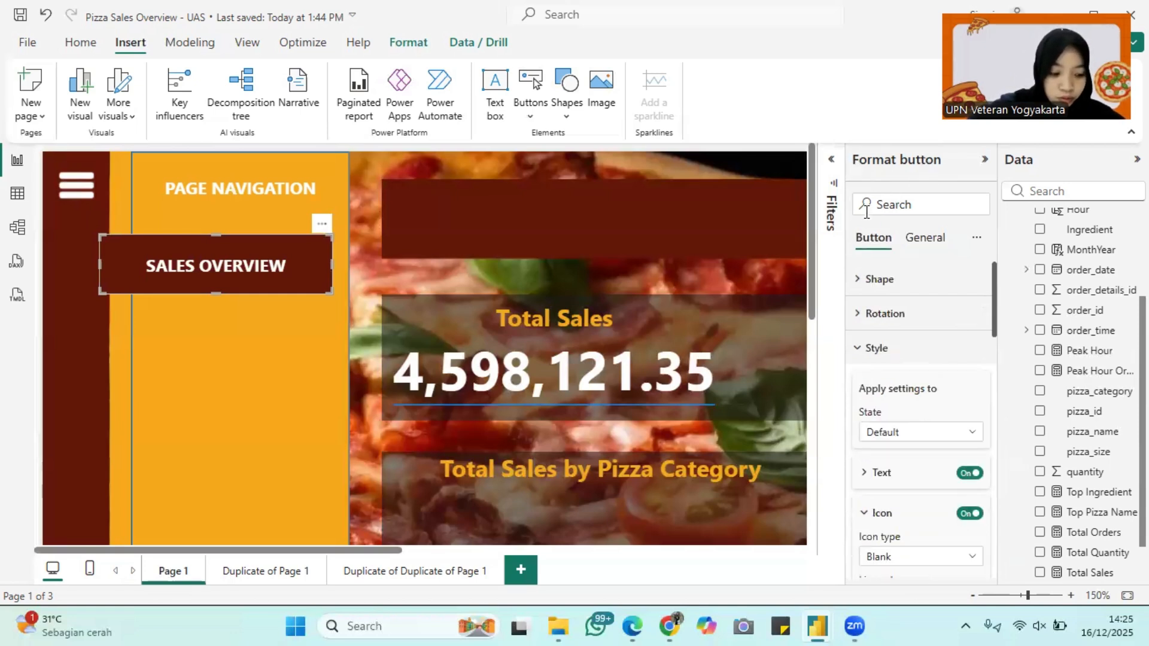
click(249, 385)
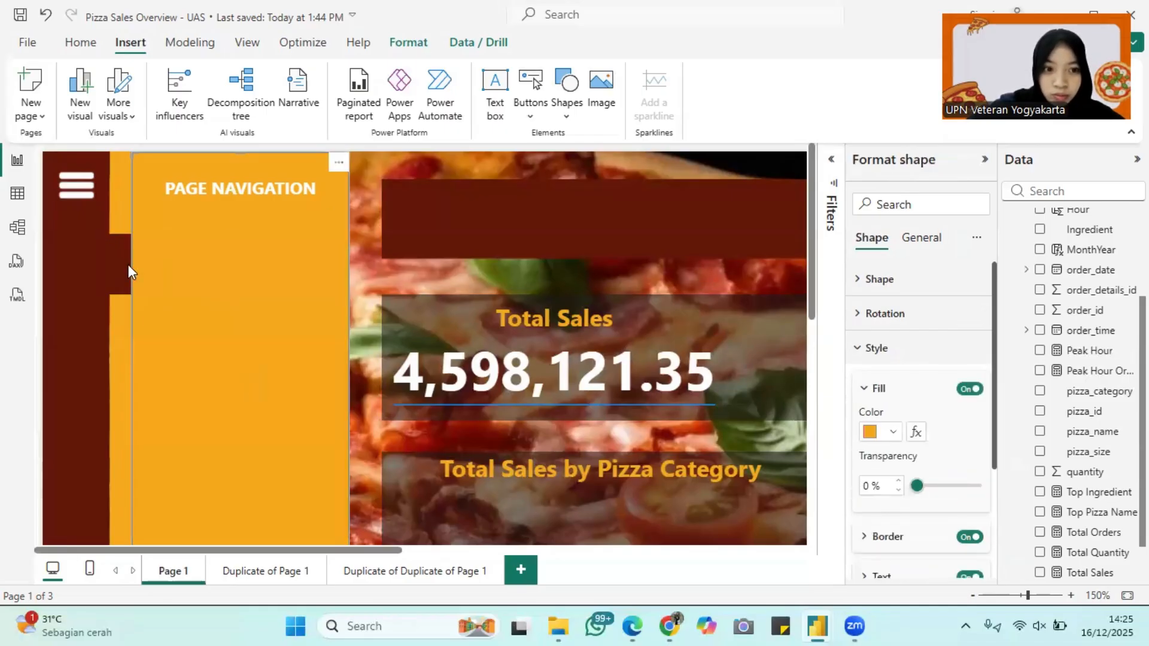
click(110, 303)
click(130, 267)
click(901, 281)
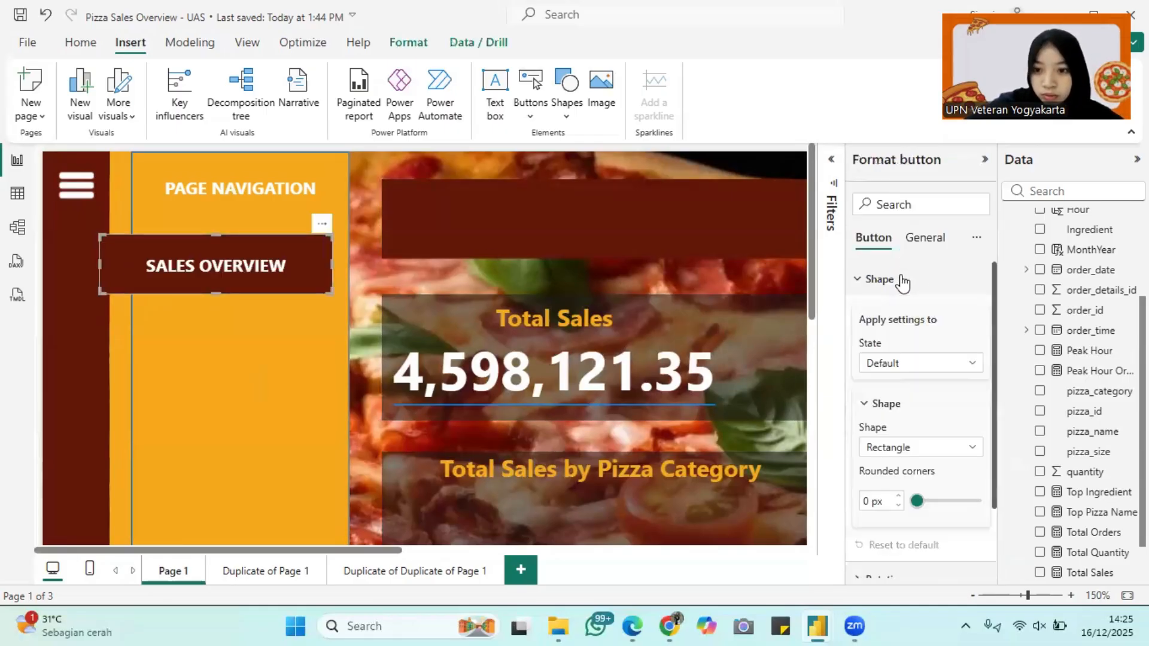
scroll(915, 383, down, 3)
click(885, 529)
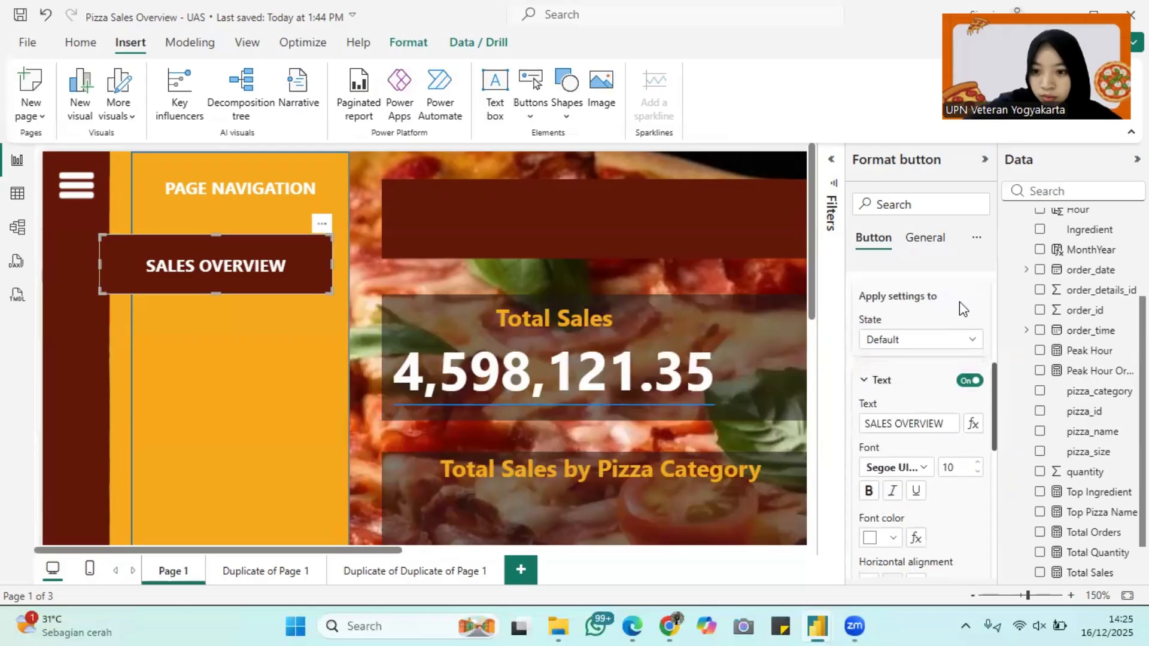
Add two copies of the rectangular SALES OVERVIEW button and stack them beneath the original in the amber panel.
click(322, 224)
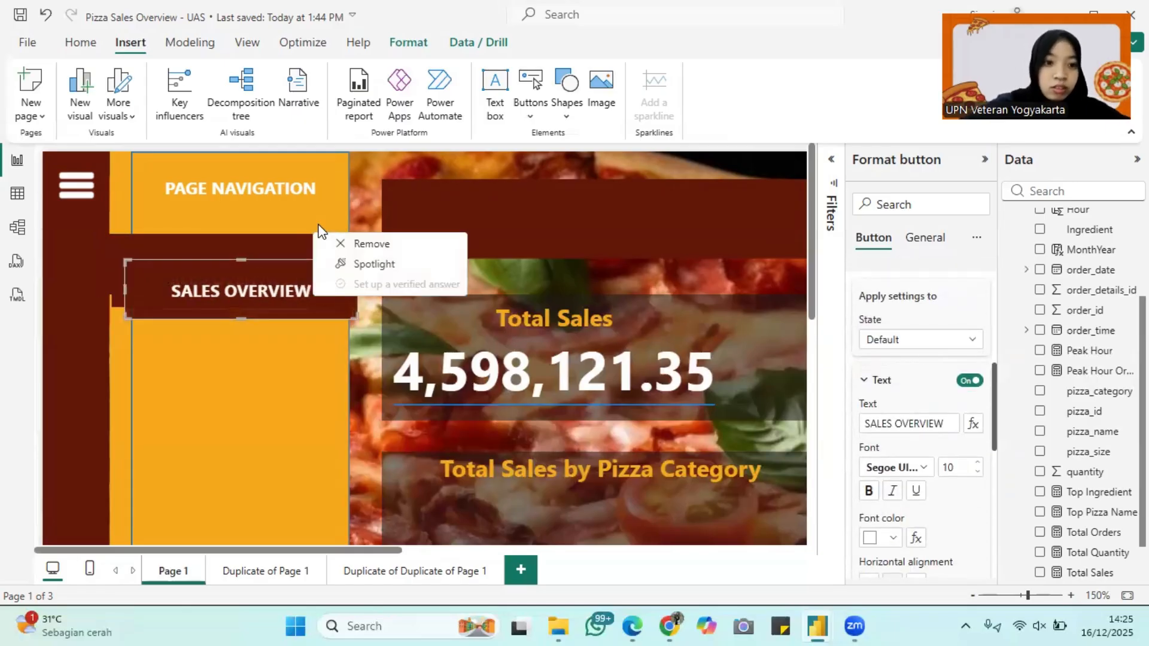
click(189, 346)
drag(146, 278, 119, 338)
drag(171, 283, 160, 425)
drag(171, 354, 171, 346)
drag(174, 421, 174, 407)
scroll(174, 413, down, 2)
scroll(173, 413, up, 4)
Try rounding the top SALES OVERVIEW button's corners to 14 px and search its format settings for a pill option.
click(392, 235)
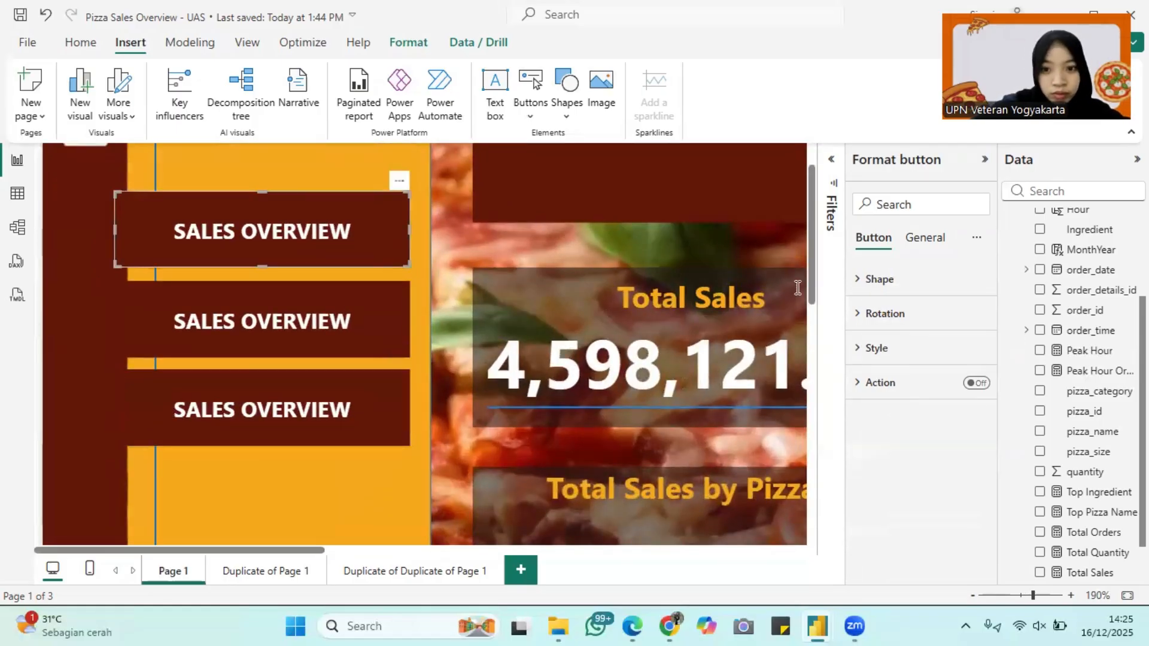
click(879, 280)
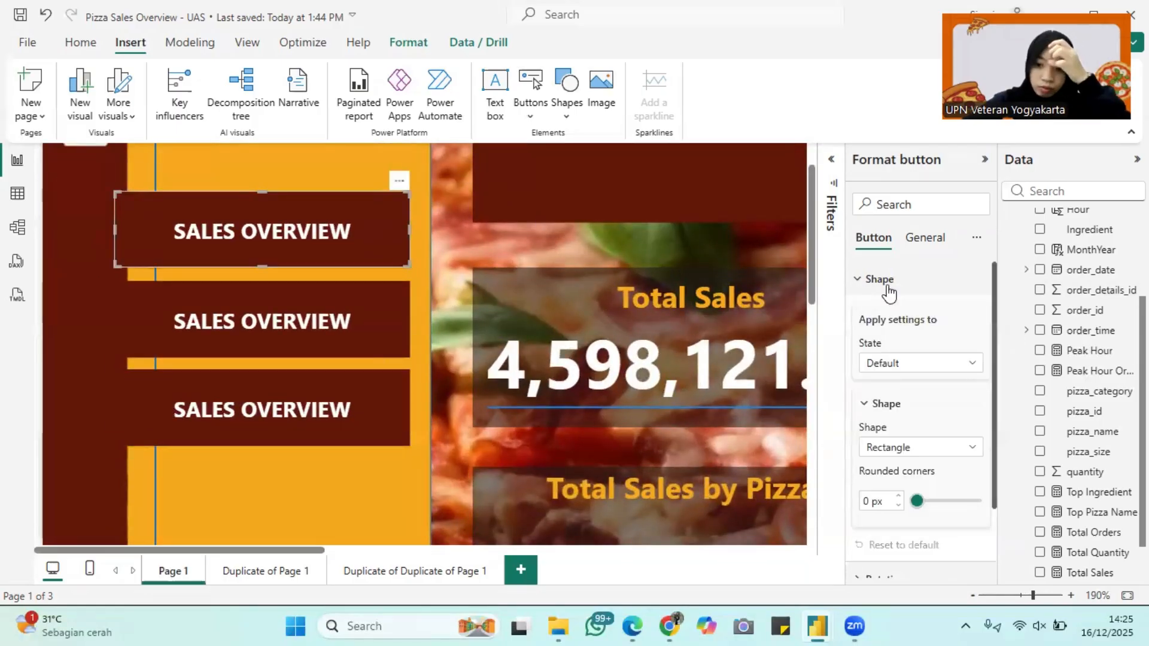
click(925, 205)
text(ROUNDE)
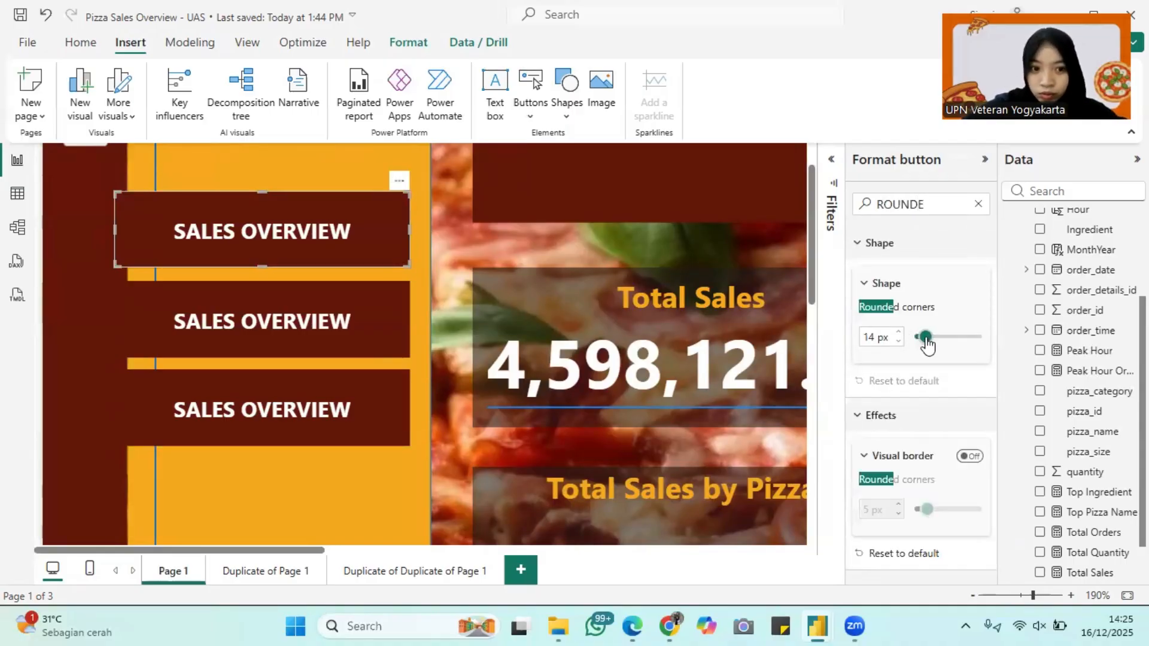
click(887, 283)
click(887, 392)
click(978, 205)
text(PILL)
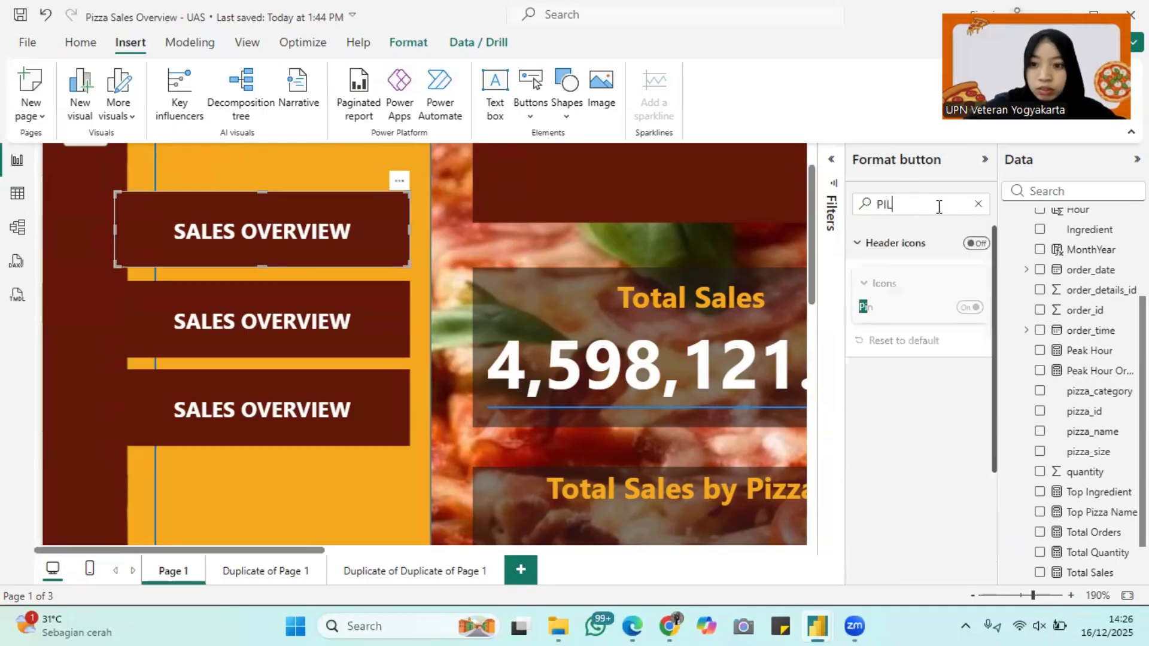
click(978, 205)
Set the top SALES OVERVIEW button's default shape to Pill and widen it so its left end merges into the dark red sidebar.
click(886, 366)
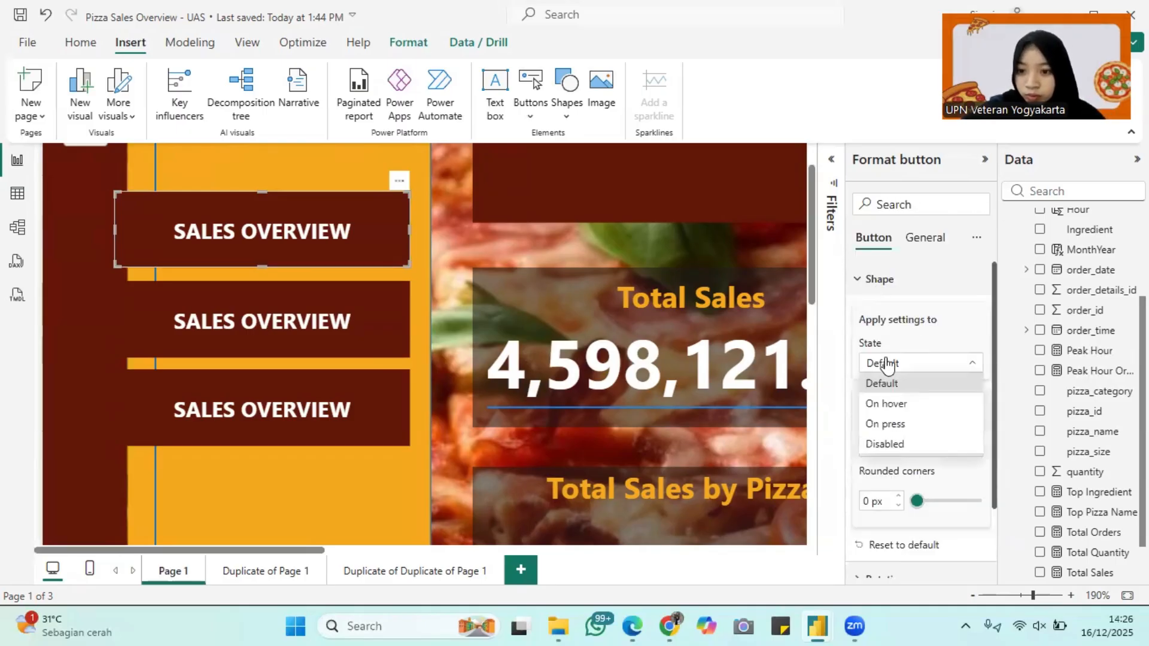
click(886, 366)
click(924, 449)
click(880, 225)
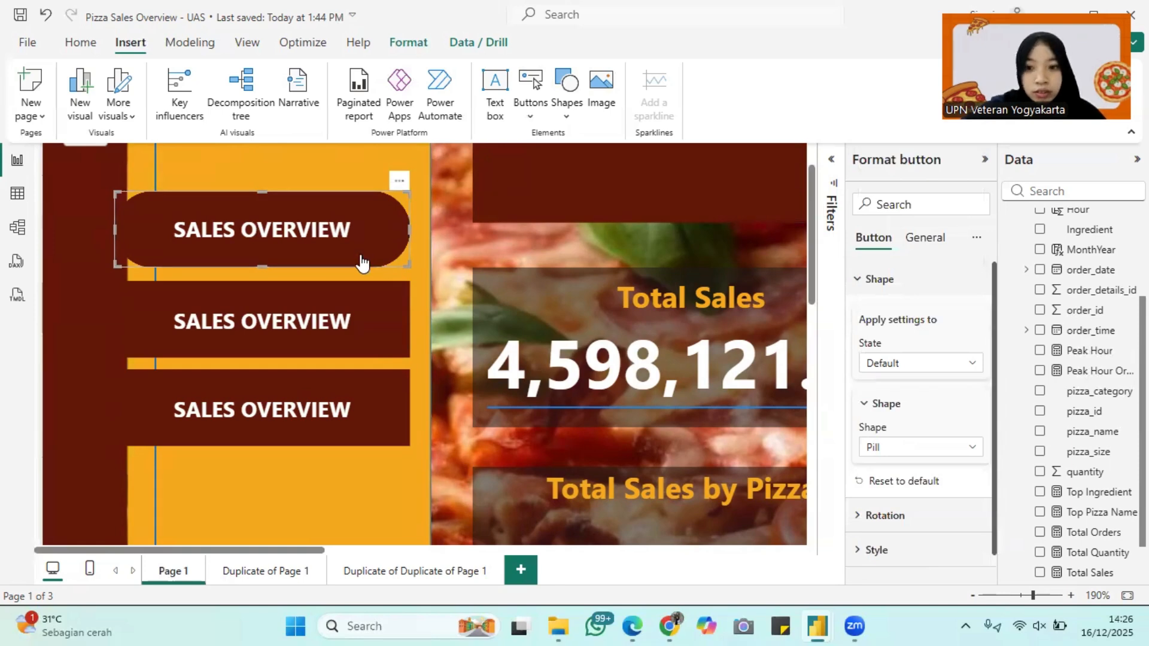
drag(116, 230, 93, 232)
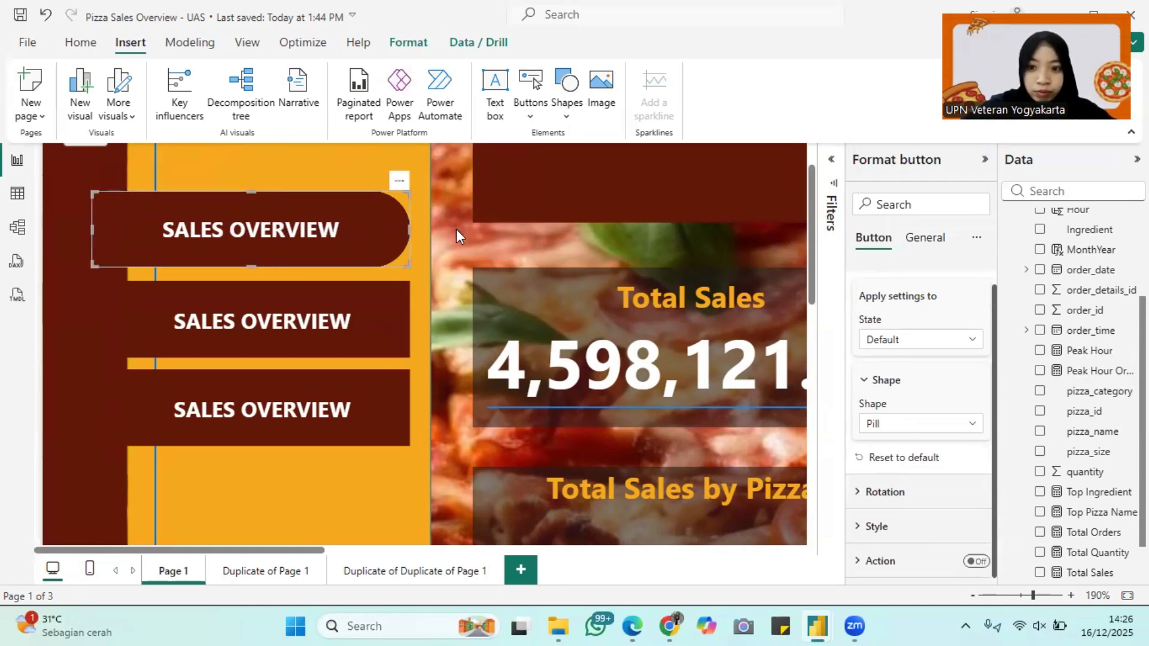
Delete the two rectangular SALES OVERVIEW copies below the pill-shaped button.
right_click(396, 306)
click(443, 291)
right_click(387, 368)
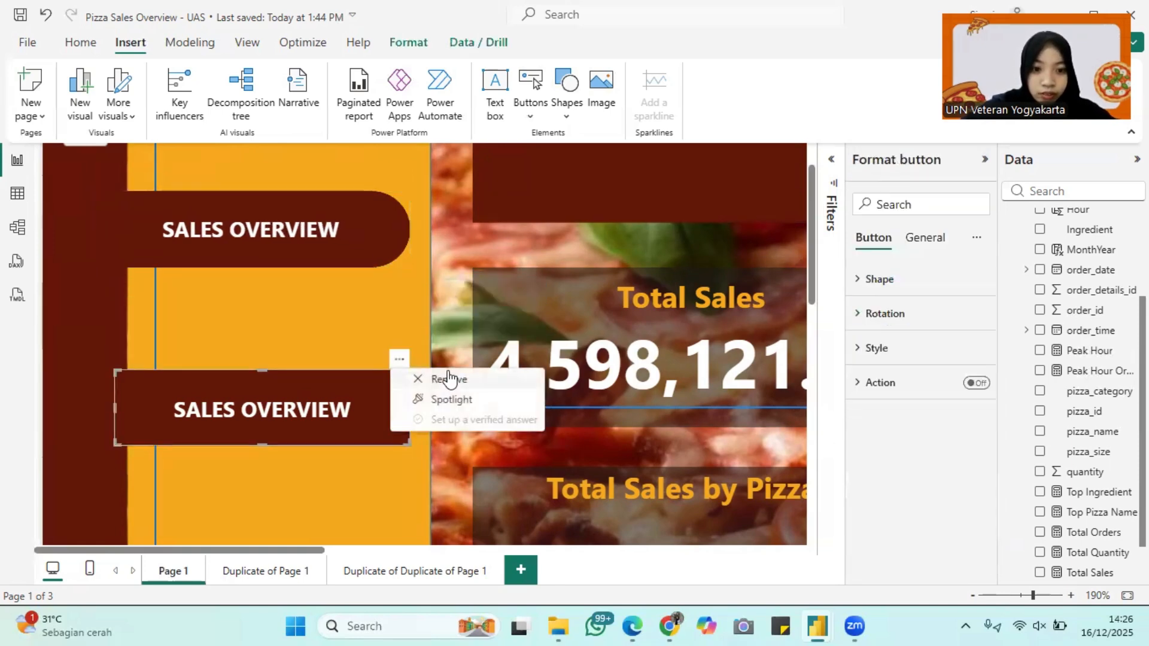
click(442, 378)
Reduce the pill button's height, then paste two copies and stack them evenly beneath it with aligned edges.
drag(251, 266, 254, 244)
key(ctrl+c)
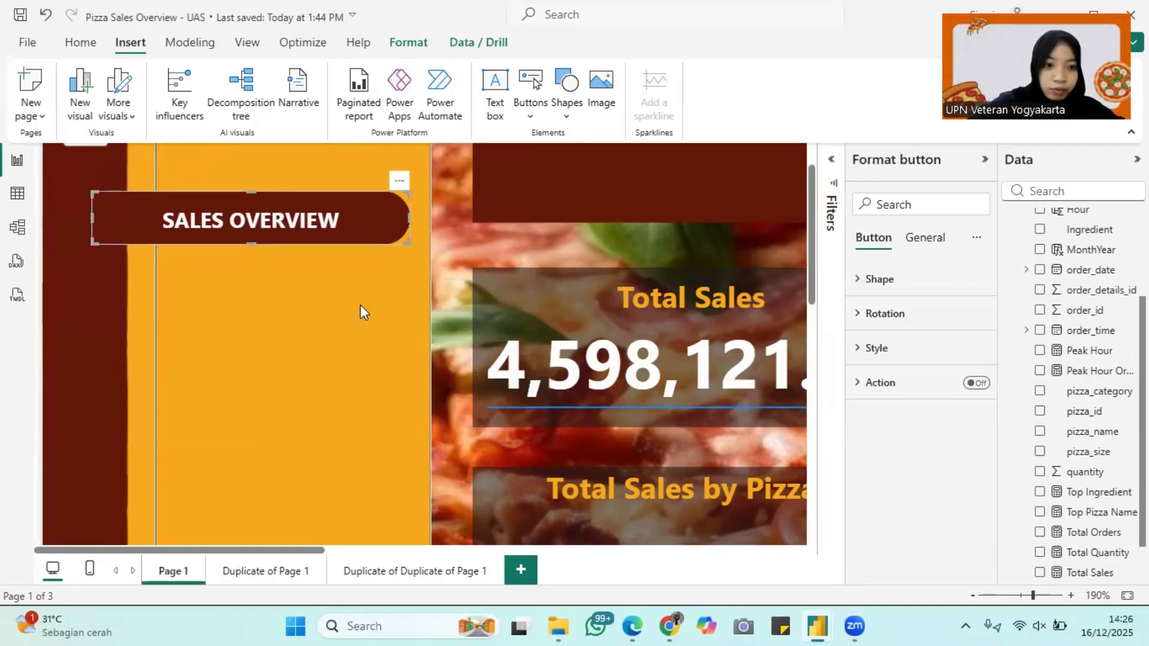
key(ctrl+v)
key(ctrl+v)
drag(325, 254, 299, 367)
drag(306, 304, 298, 295)
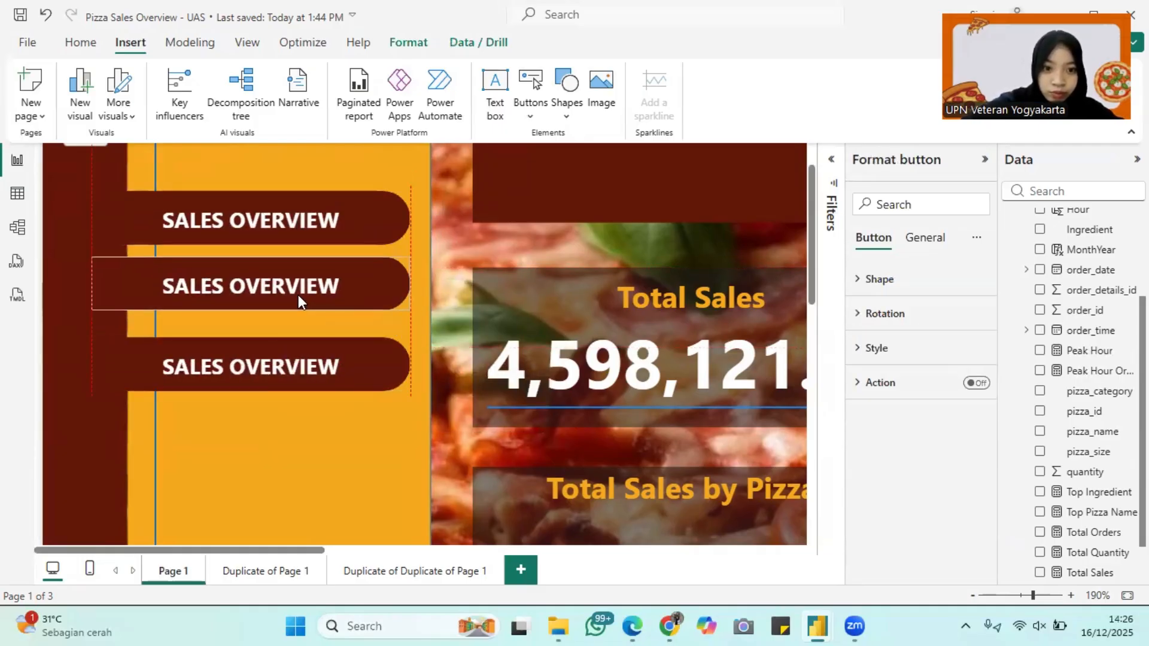
drag(299, 346, 299, 327)
Change the middle navigation button's text to ORDER TREND.
click(271, 279)
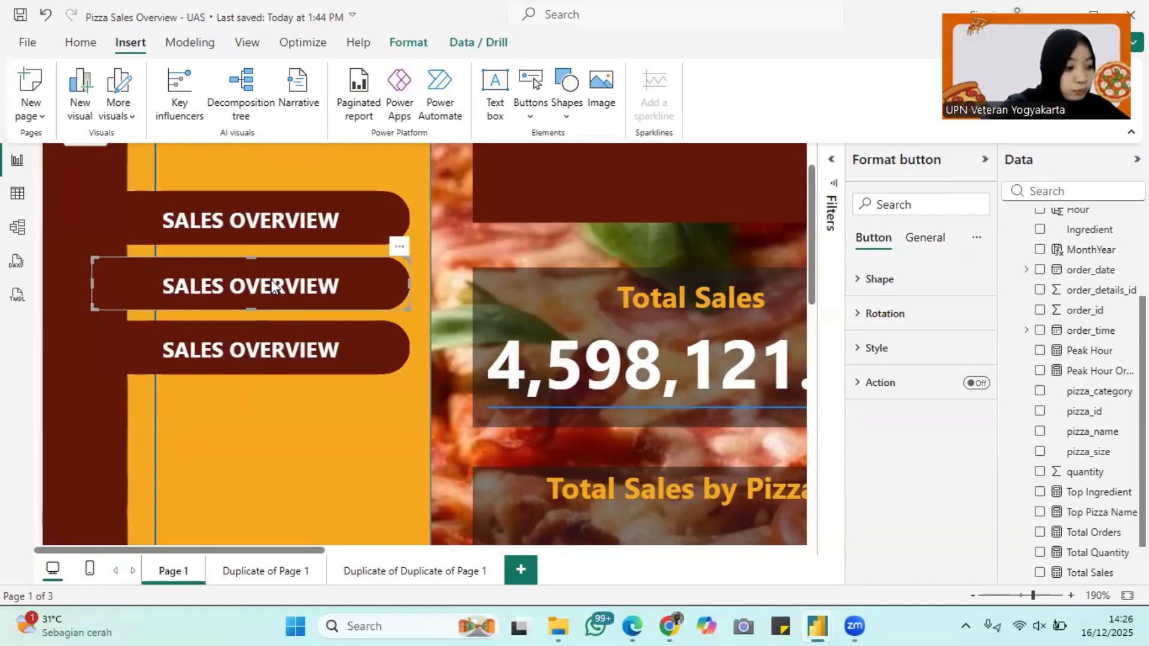
click(915, 210)
text(TEXT)
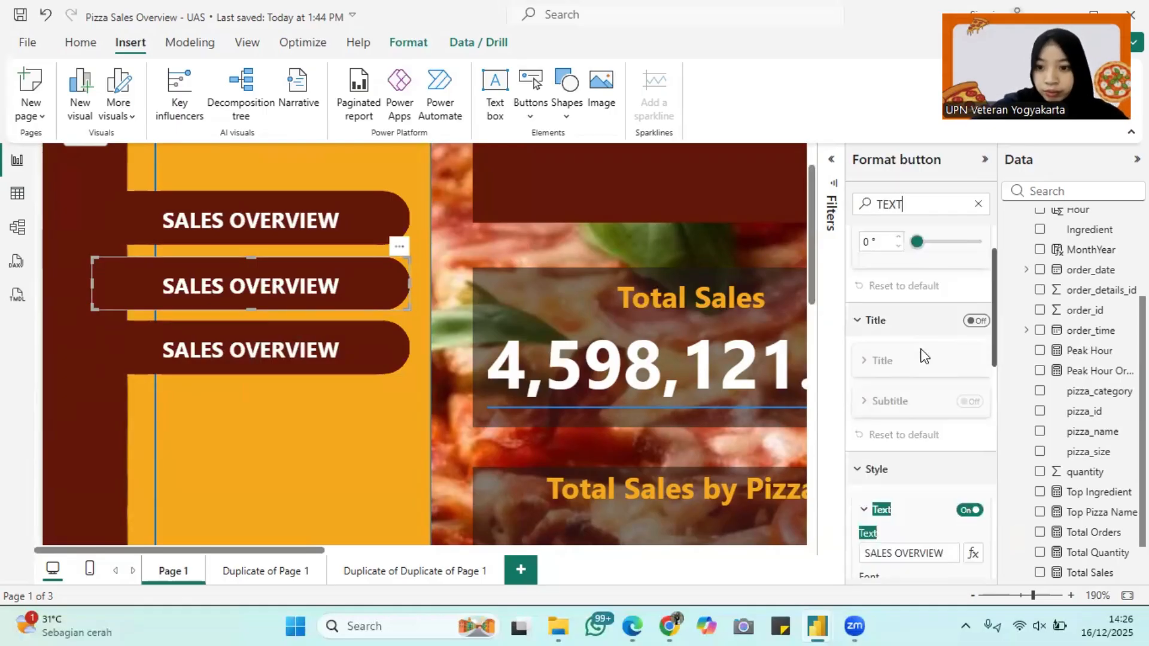
click(896, 359)
text(ORDER TREN)
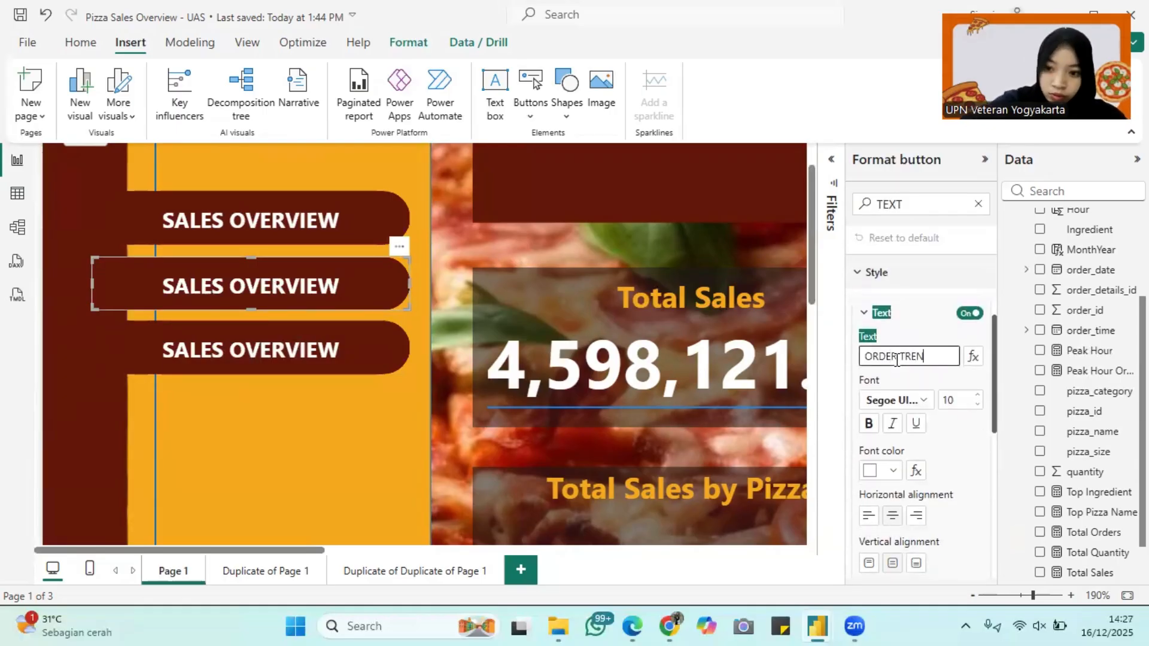
text(D)
Change the lowest navigation button's text to PIZZA PERFORMANCE.
click(339, 353)
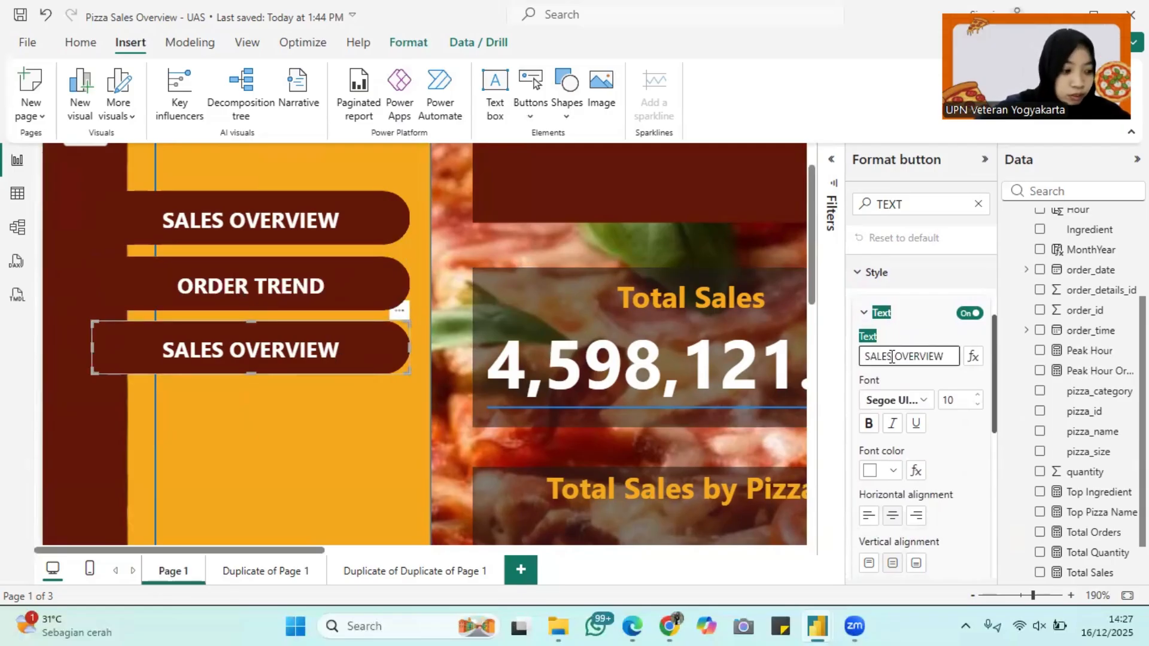
text(PIZZA P)
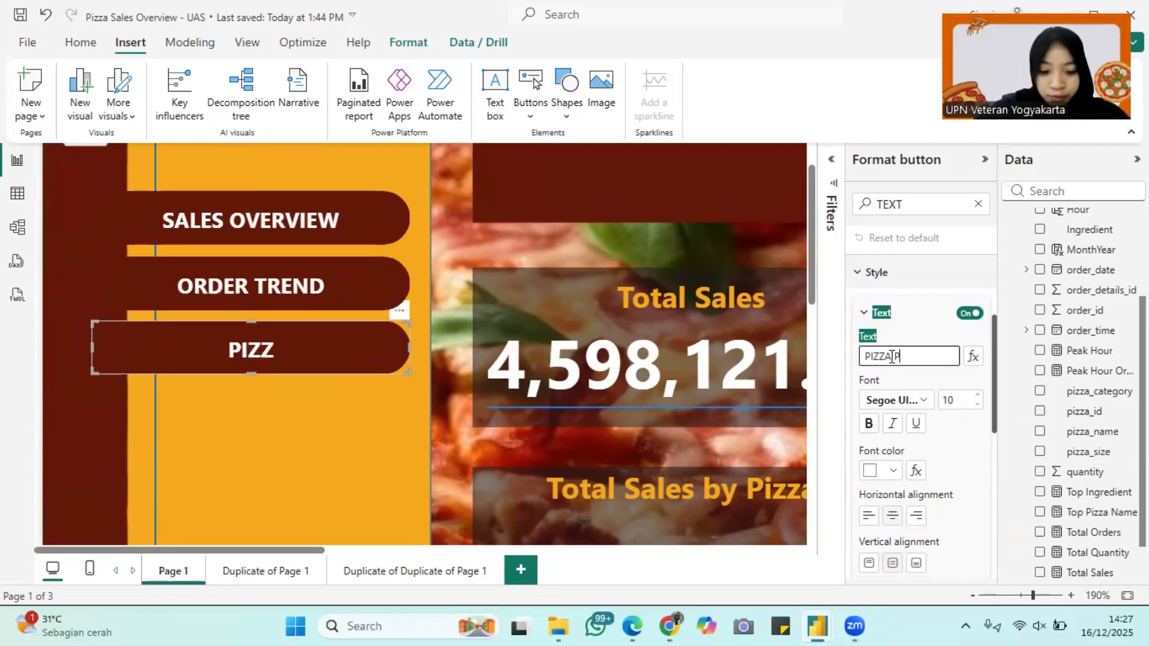
text(ERFORMANCE)
Rename the second report page as ORDER TREND.
right_click(262, 566)
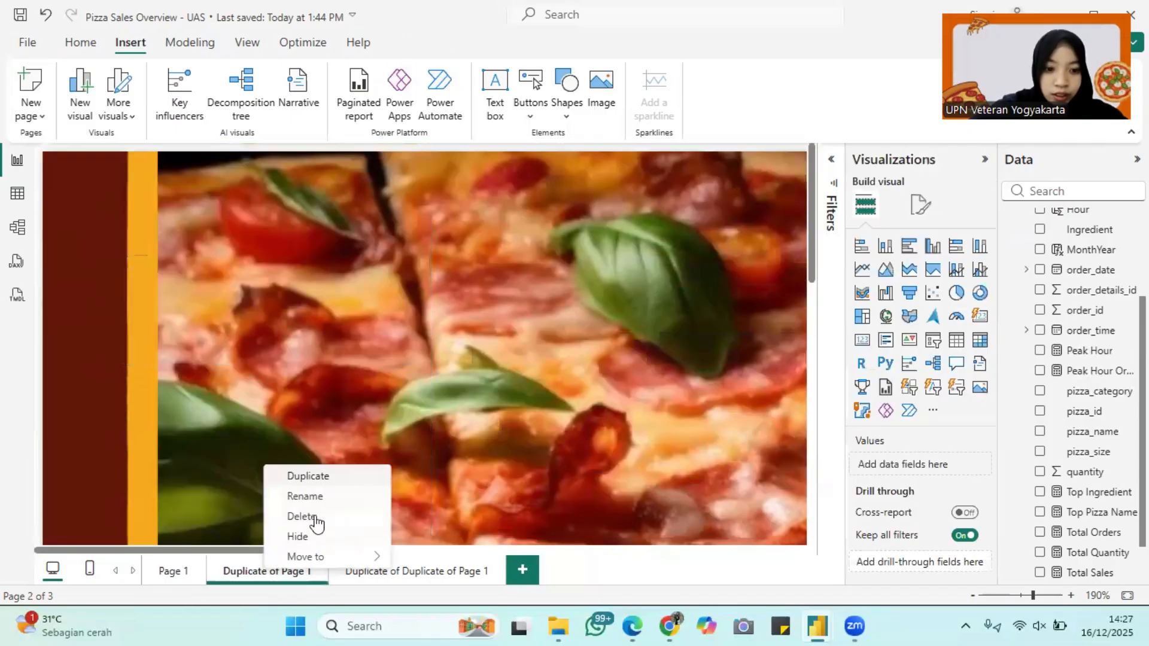
click(306, 496)
text(ORDER TREND)
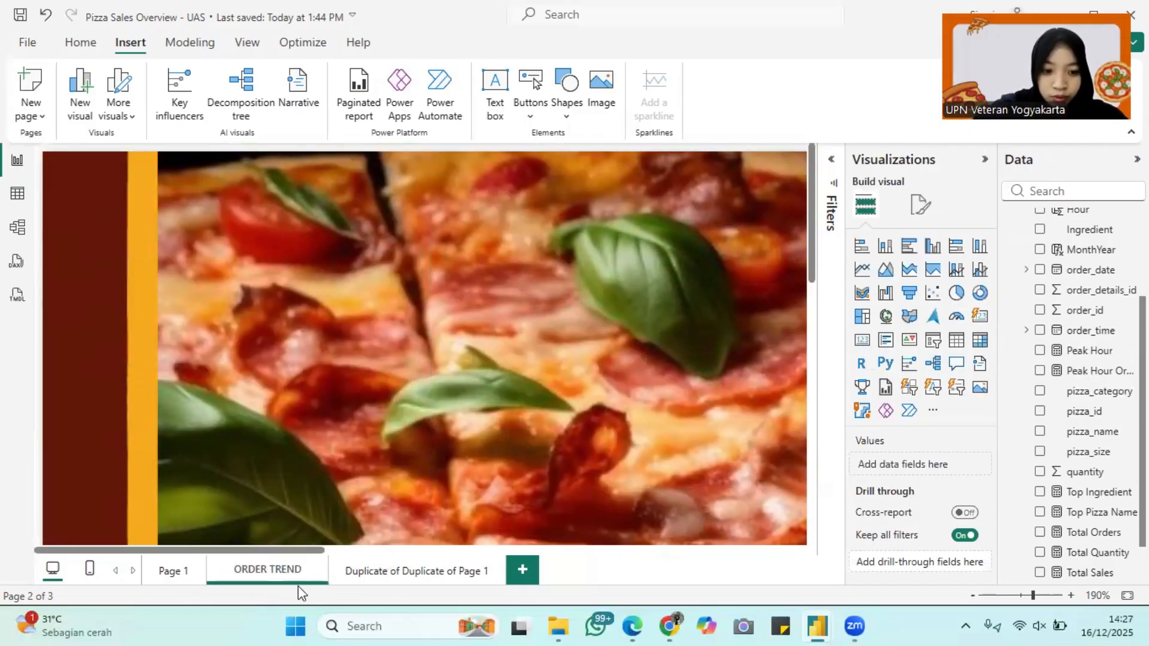
Rename the third report page as PIZZA PERFORMANCE.
right_click(419, 573)
click(504, 505)
text(PIZZA PERFORMANCE)
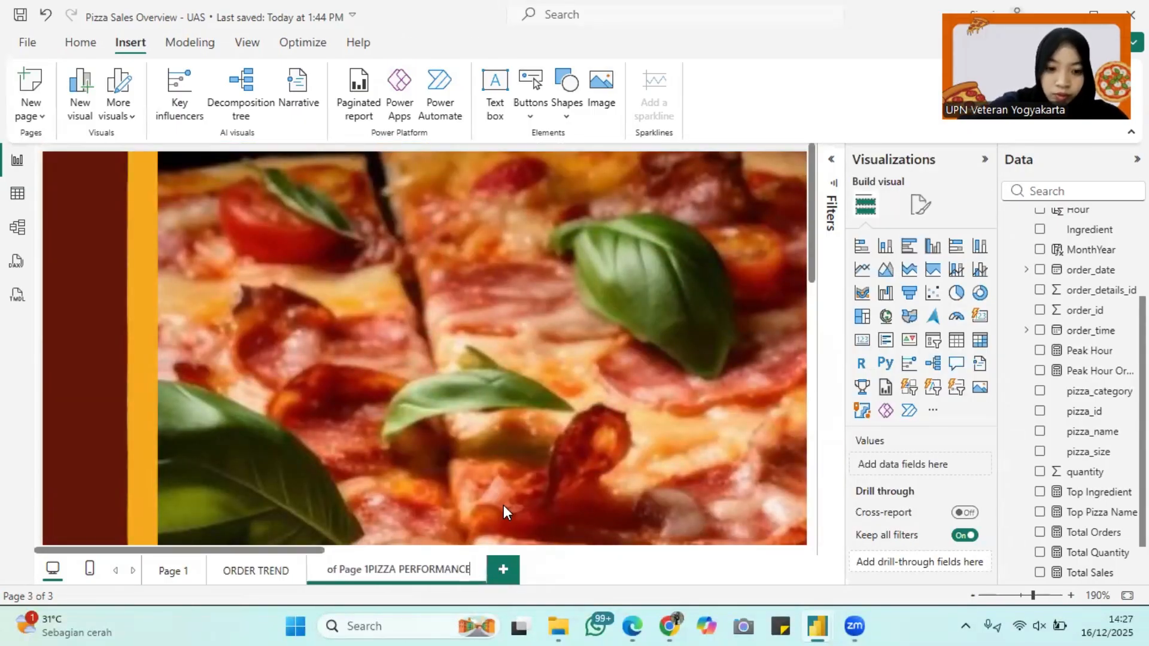
click(371, 570)
key(BackSpace)
key(BackSpace)
key(BackSpace)
key(BackSpace)
key(BackSpace)
key(BackSpace)
key(BackSpace)
key(BackSpace)
key(BackSpace)
key(BackSpace)
key(BackSpace)
key(BackSpace)
key(BackSpace)
key(BackSpace)
key(BackSpace)
key(BackSpace)
key(BackSpace)
key(BackSpace)
key(BackSpace)
Rename the first report page as SALES OVERVIEW.
right_click(173, 583)
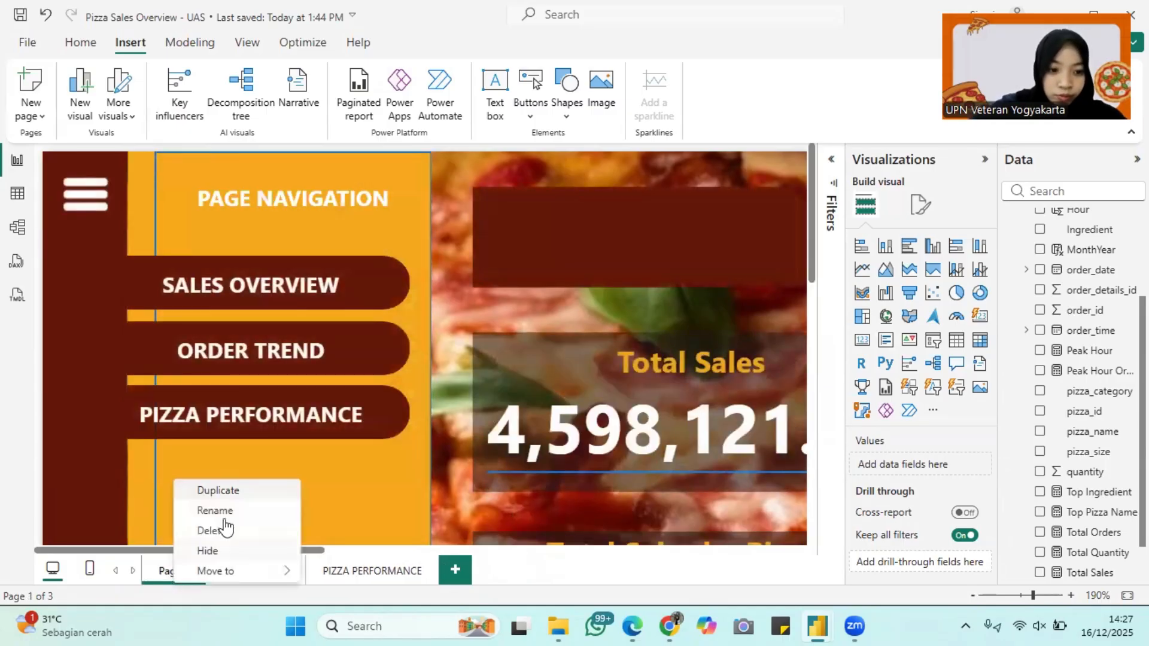
click(249, 504)
text(SALES OVERVIEW)
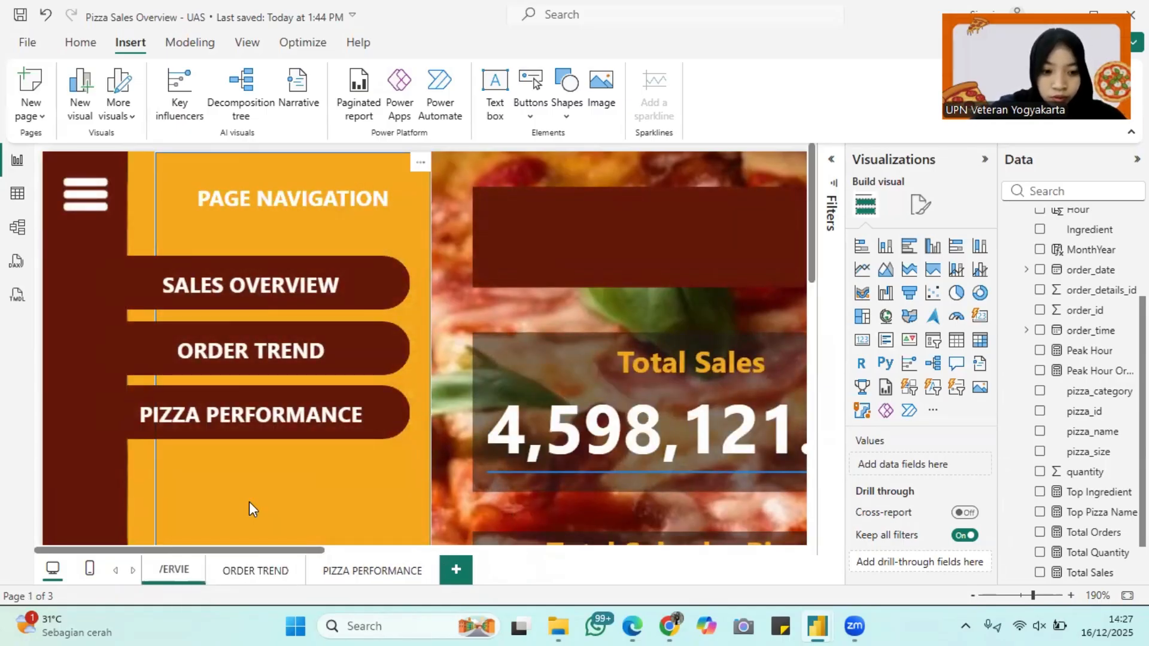
click(234, 535)
double_click(208, 571)
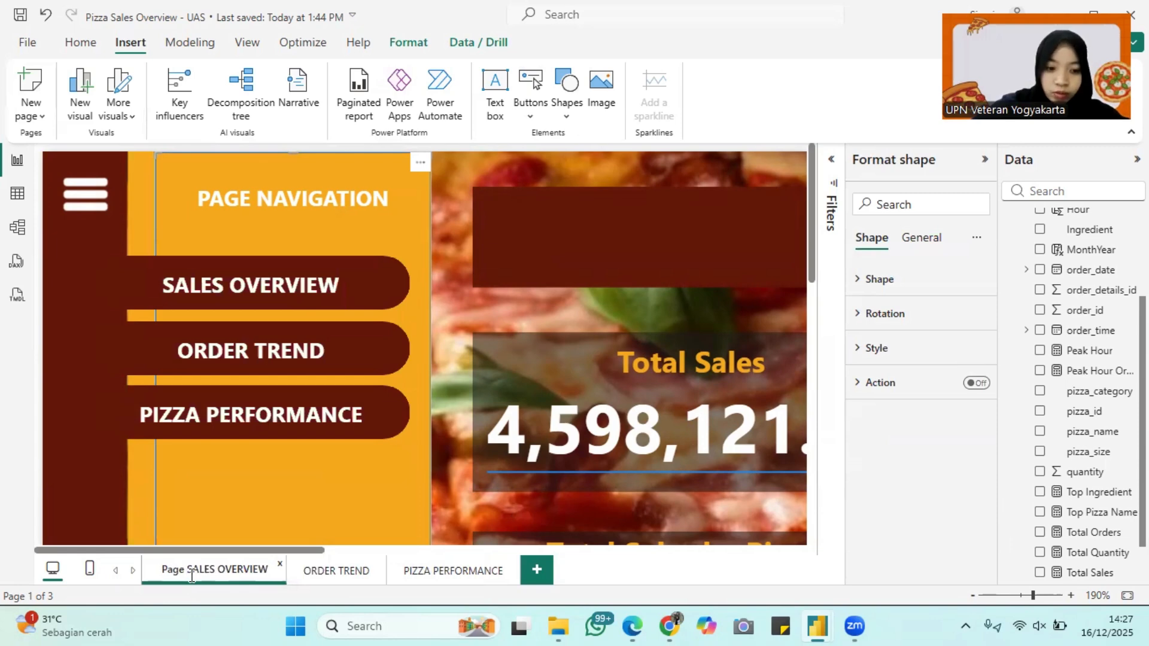
key(BackSpace)
key(BackSpace)
key(BackSpace)
key(BackSpace)
key(BackSpace)
click(335, 456)
Set the SALES OVERVIEW navigation button's font color in the On hover state to dark orange-red.
scroll(344, 387, down, 9)
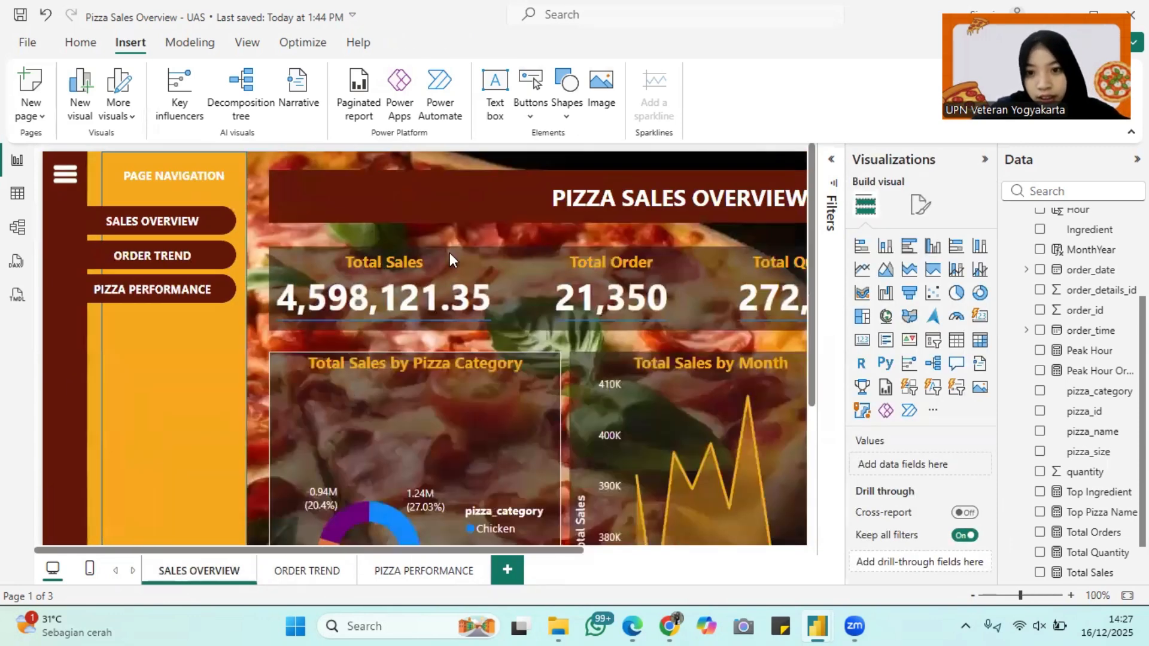
scroll(450, 253, down, 2)
click(168, 212)
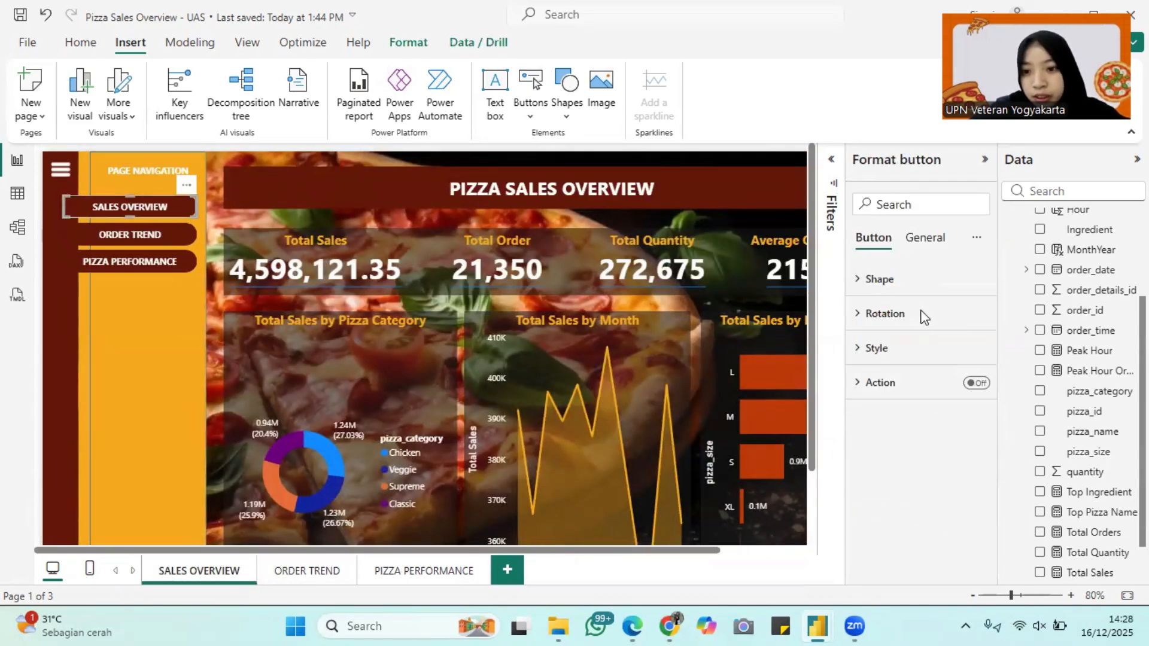
click(906, 353)
click(939, 364)
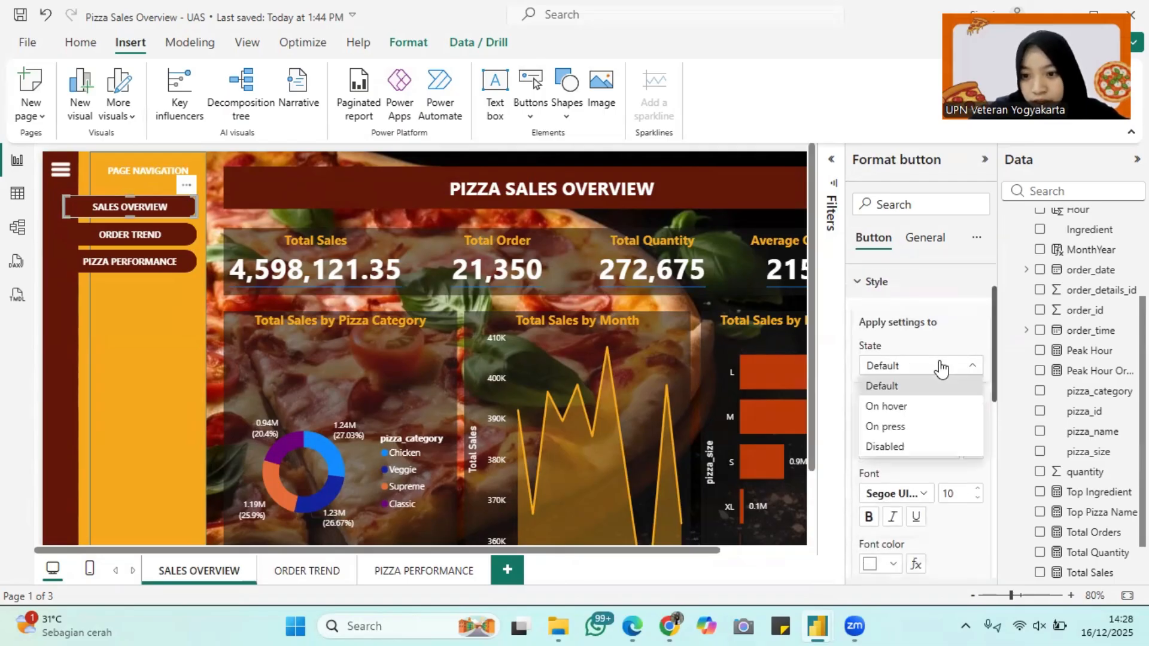
click(945, 405)
scroll(895, 473, down, 1)
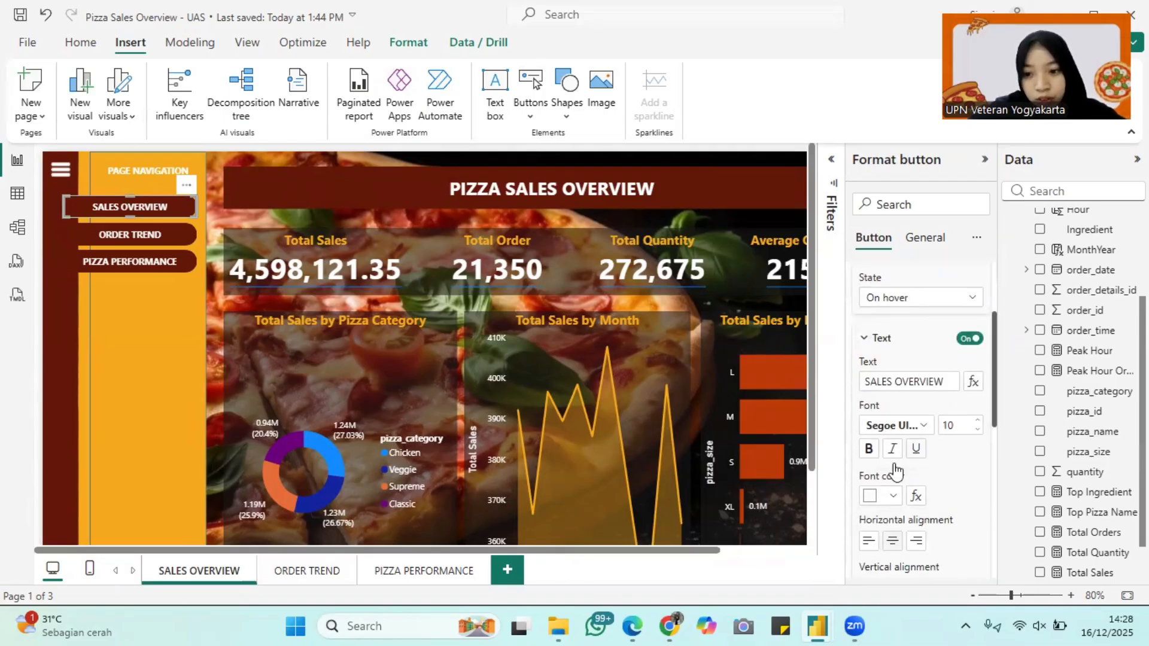
click(888, 500)
click(951, 423)
Give the ORDER TREND and PIZZA PERFORMANCE buttons the same dark orange-red font color for the On hover state.
click(139, 236)
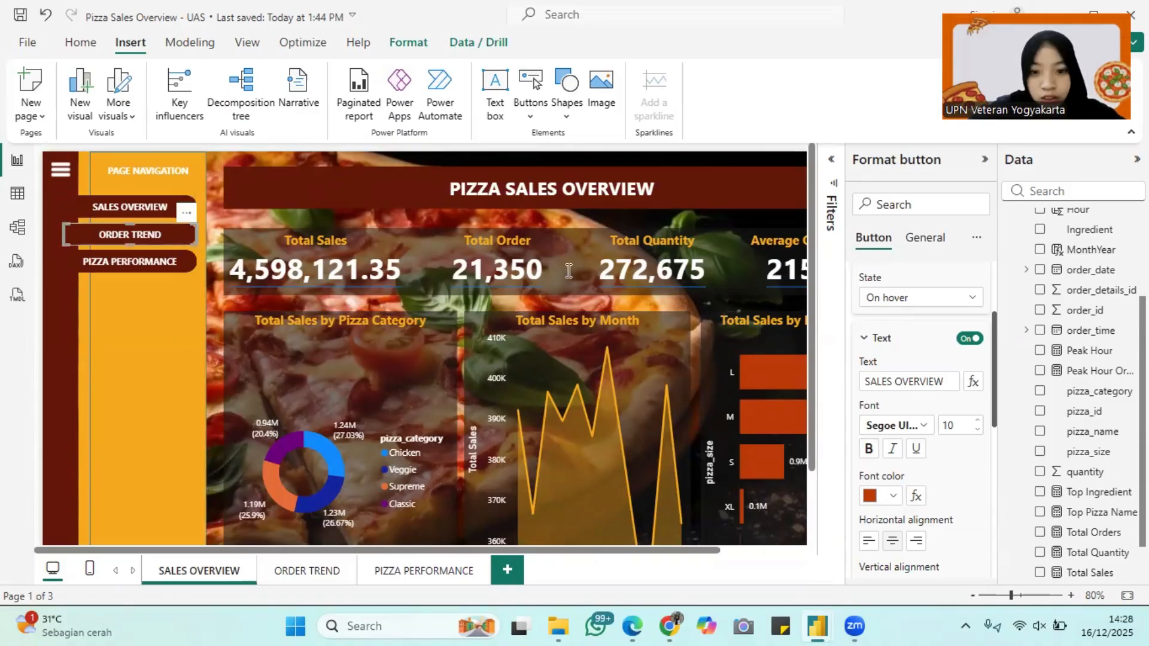
click(888, 495)
click(884, 426)
click(173, 261)
click(889, 496)
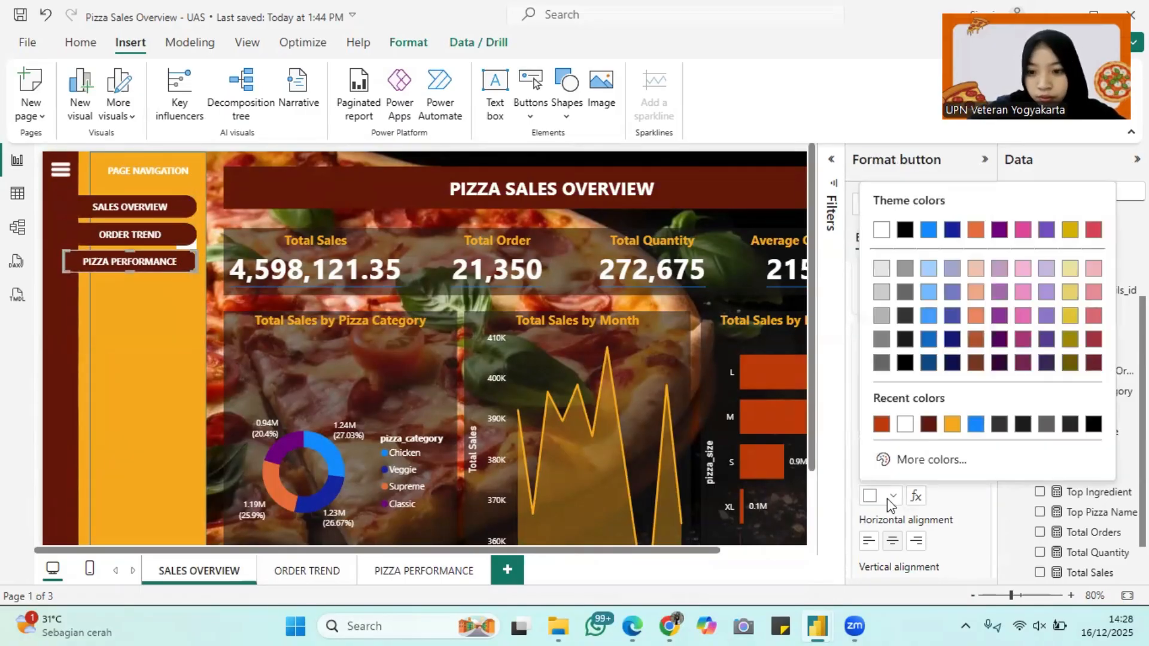
click(885, 426)
Set the SALES OVERVIEW button's Default state font color to dark orange-red on its own page.
click(130, 207)
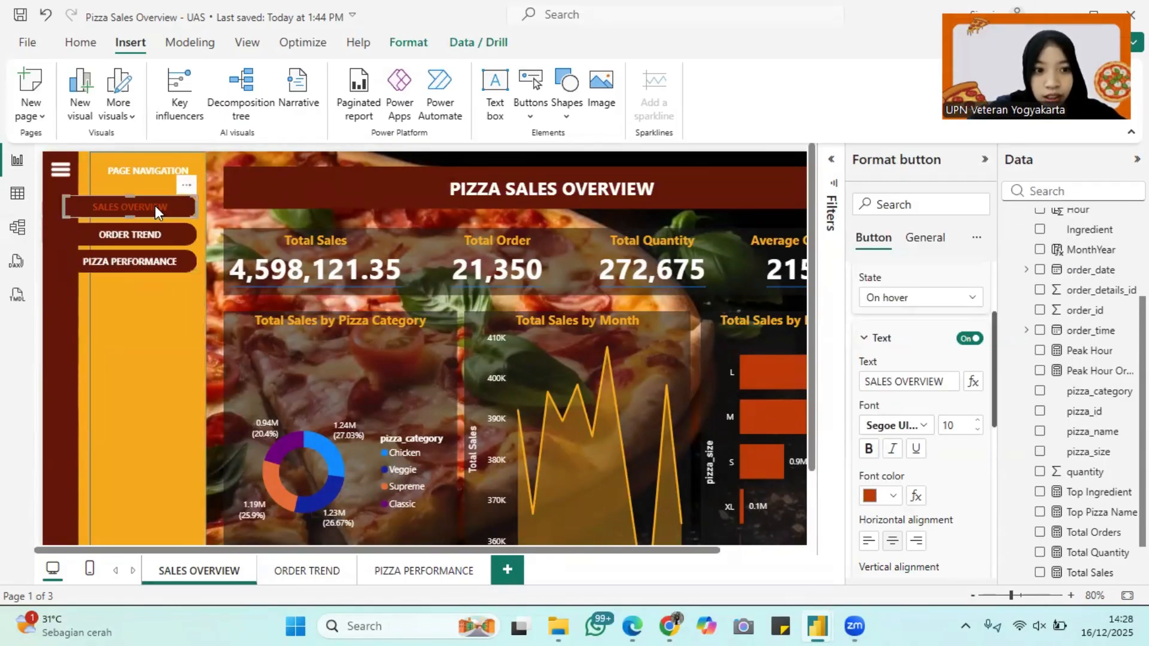
click(921, 369)
click(890, 410)
scroll(890, 430, down, 2)
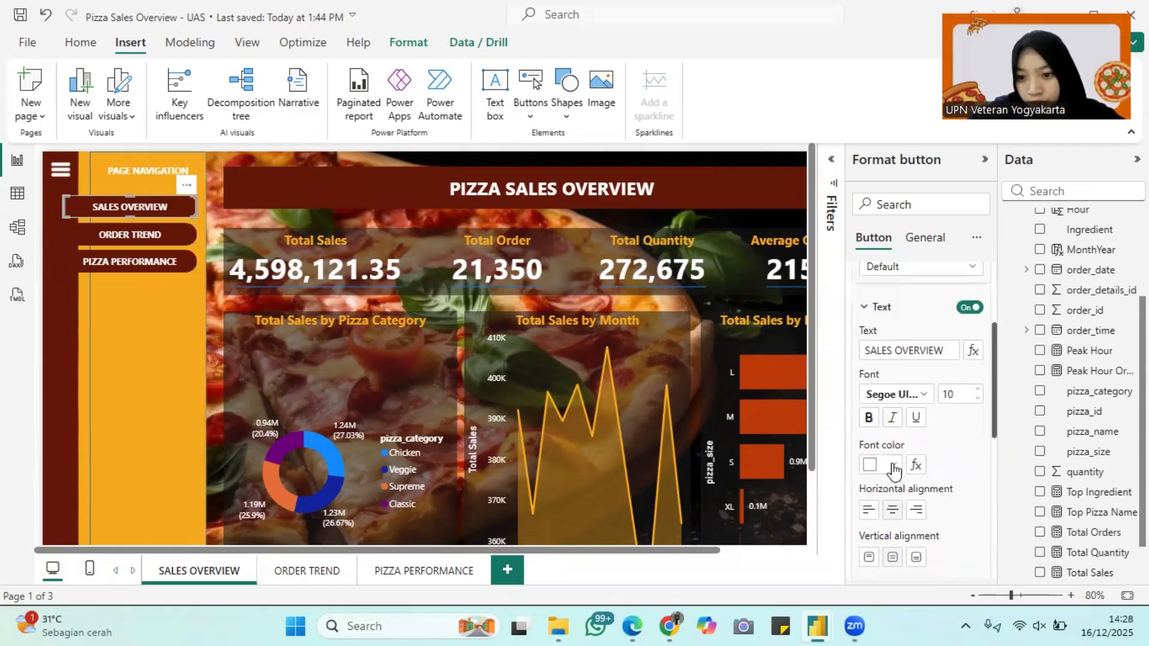
click(127, 220)
click(56, 240)
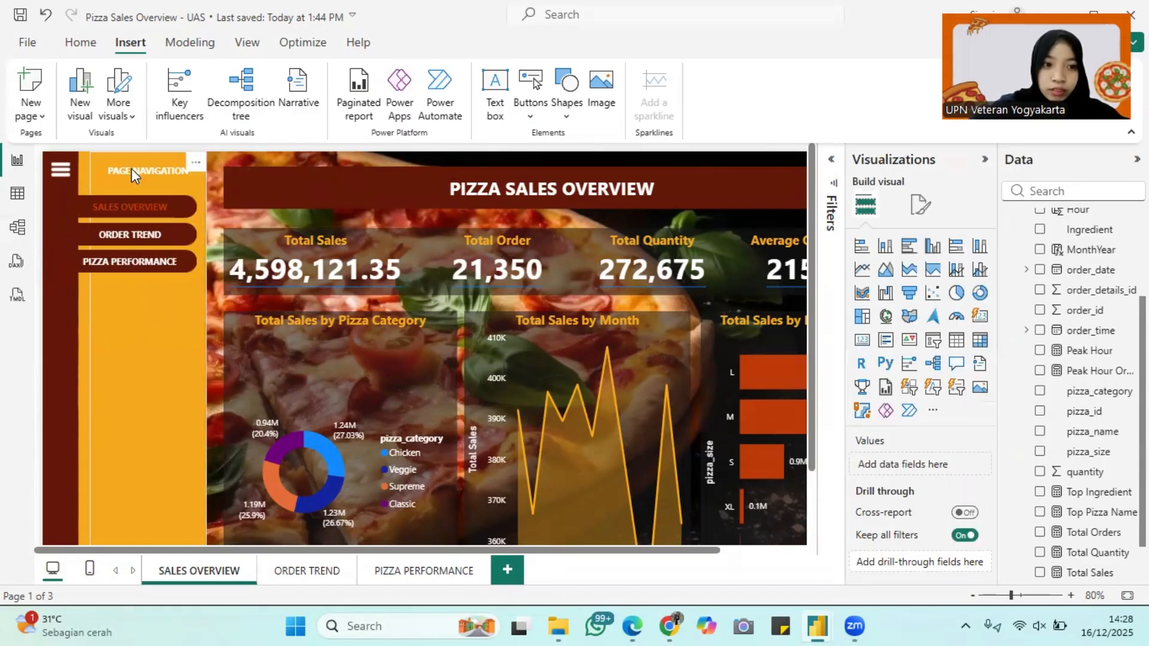
Insert a blank button and move it just outside the navigation panel, over the start of the title banner.
scroll(190, 259, down, 2)
scroll(191, 260, up, 5)
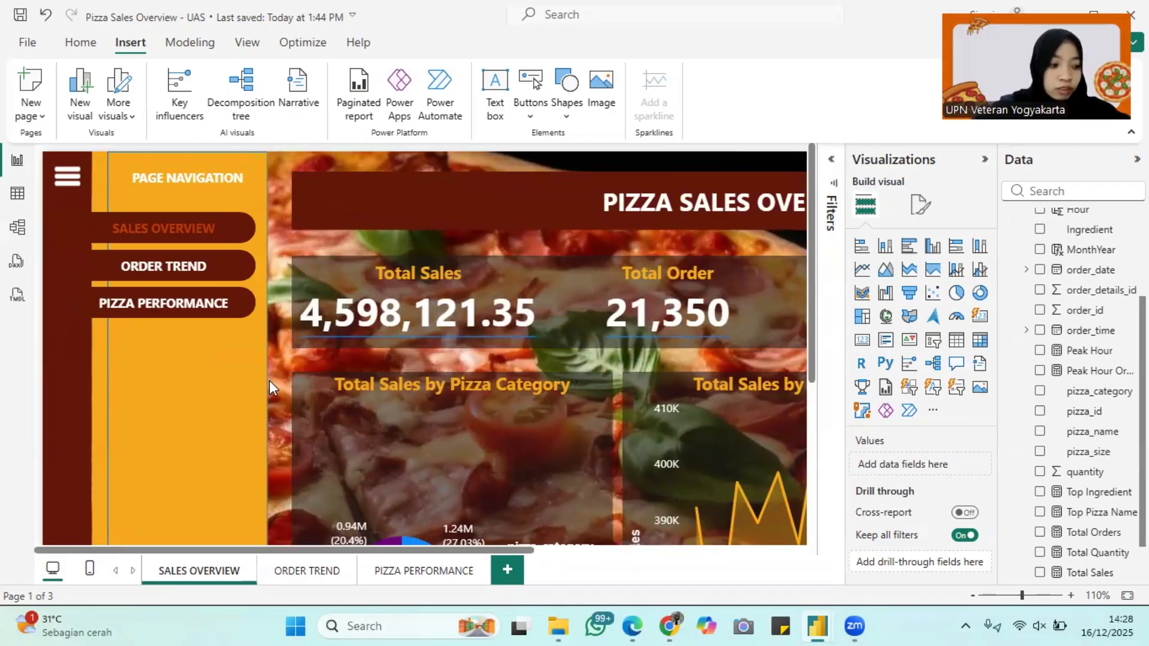
click(530, 107)
click(592, 334)
drag(116, 172, 346, 197)
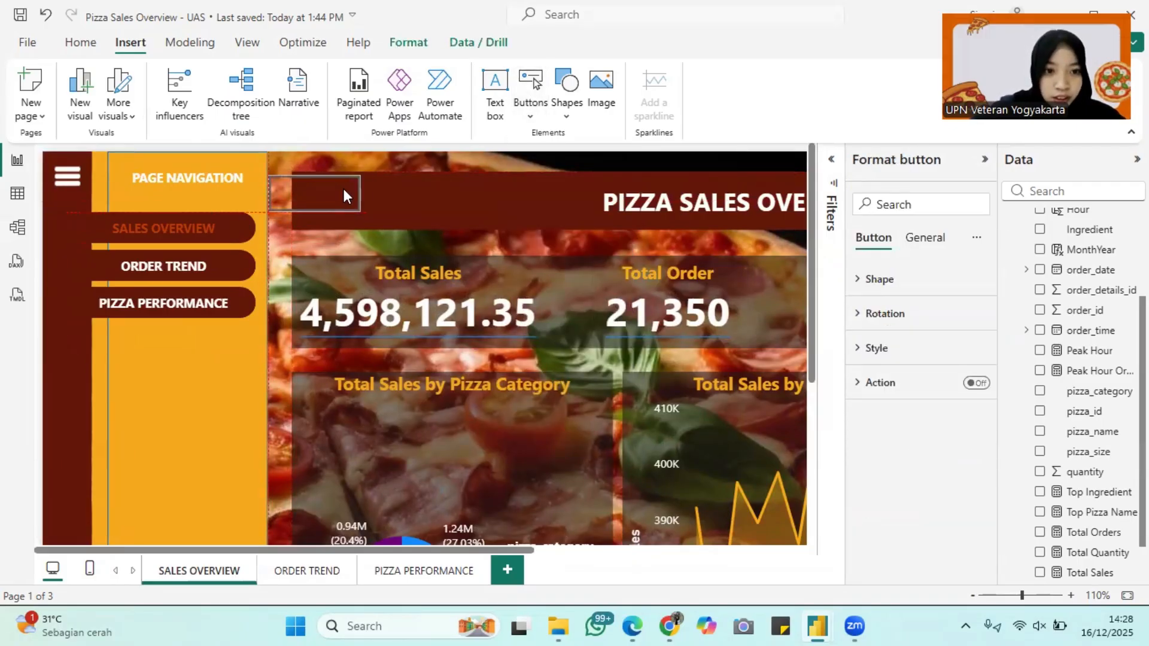
Turn on the blank button's fill and color it golden yellow like the navigation panel.
click(878, 278)
click(878, 278)
click(880, 348)
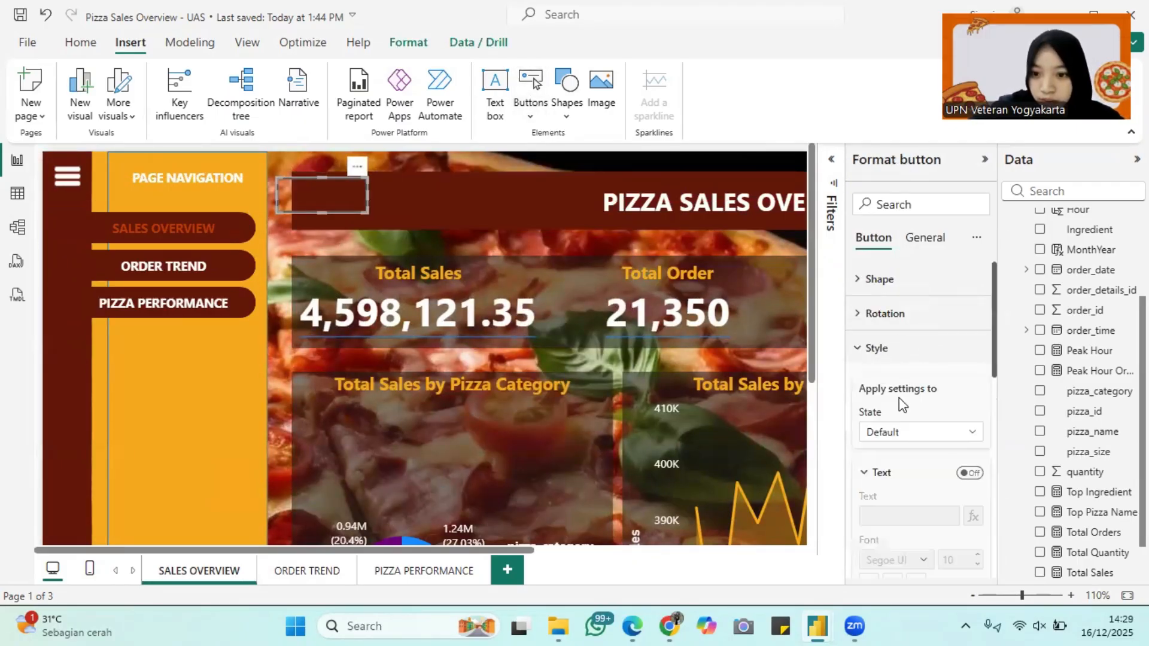
scroll(902, 405, down, 5)
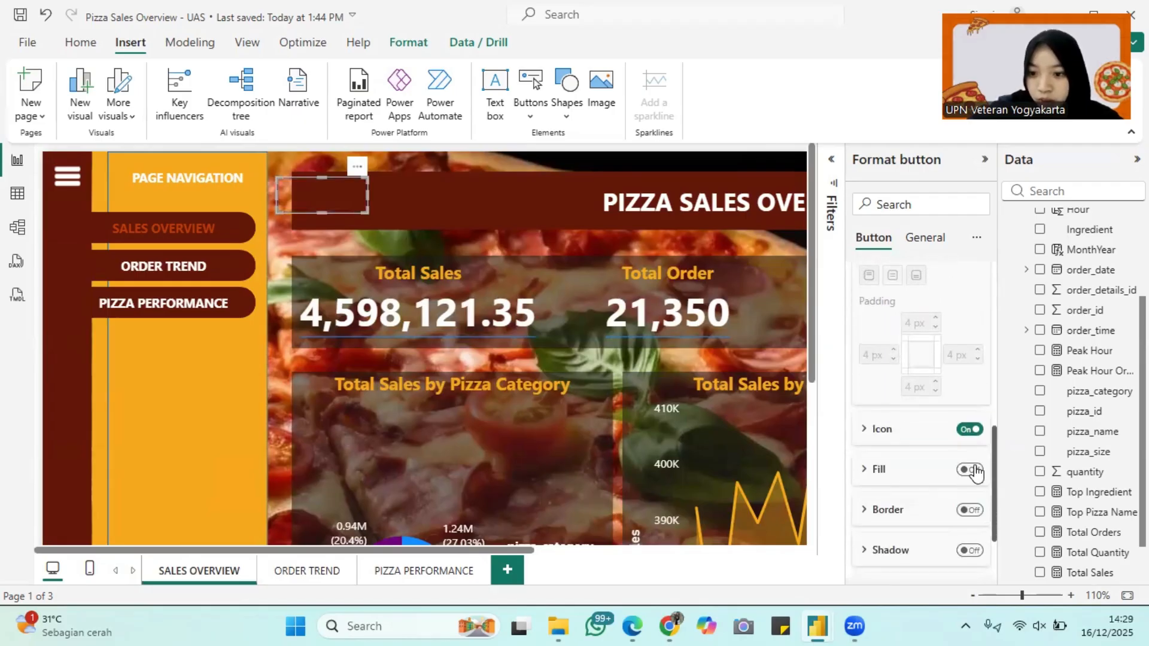
click(975, 470)
scroll(903, 410, down, 2)
click(899, 404)
scroll(907, 395, down, 2)
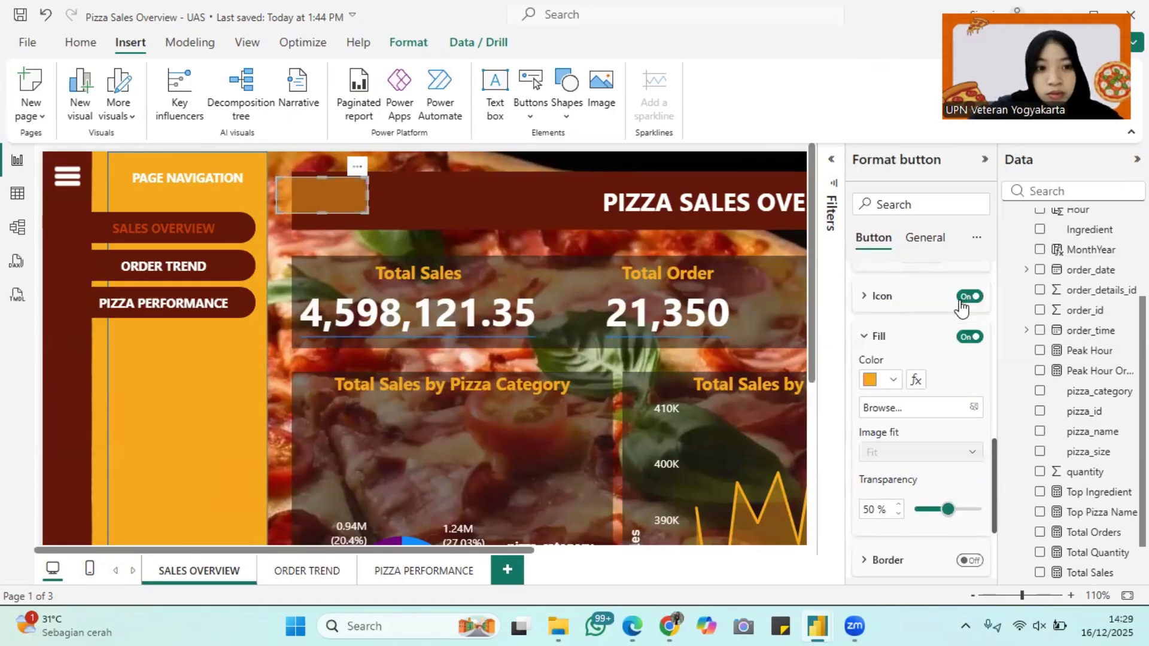
Set the new button's fill transparency to 0% and move the button flush against the navigation panel's edge.
drag(947, 510, 981, 510)
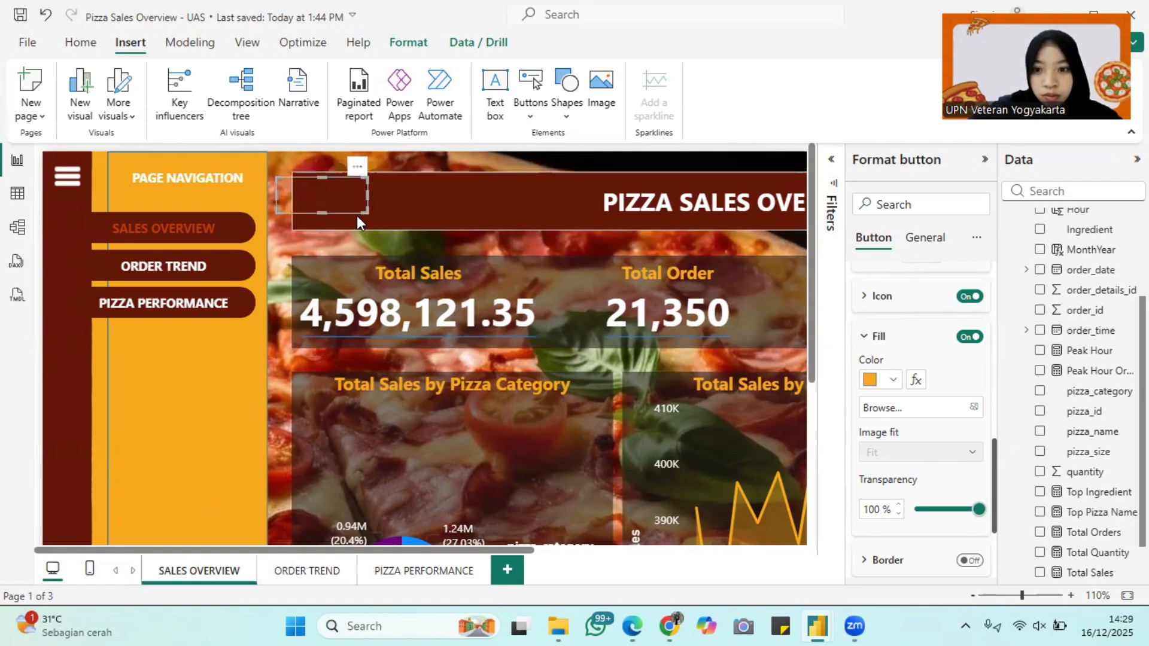
scroll(961, 417, up, 4)
scroll(961, 411, up, 3)
scroll(959, 419, down, 7)
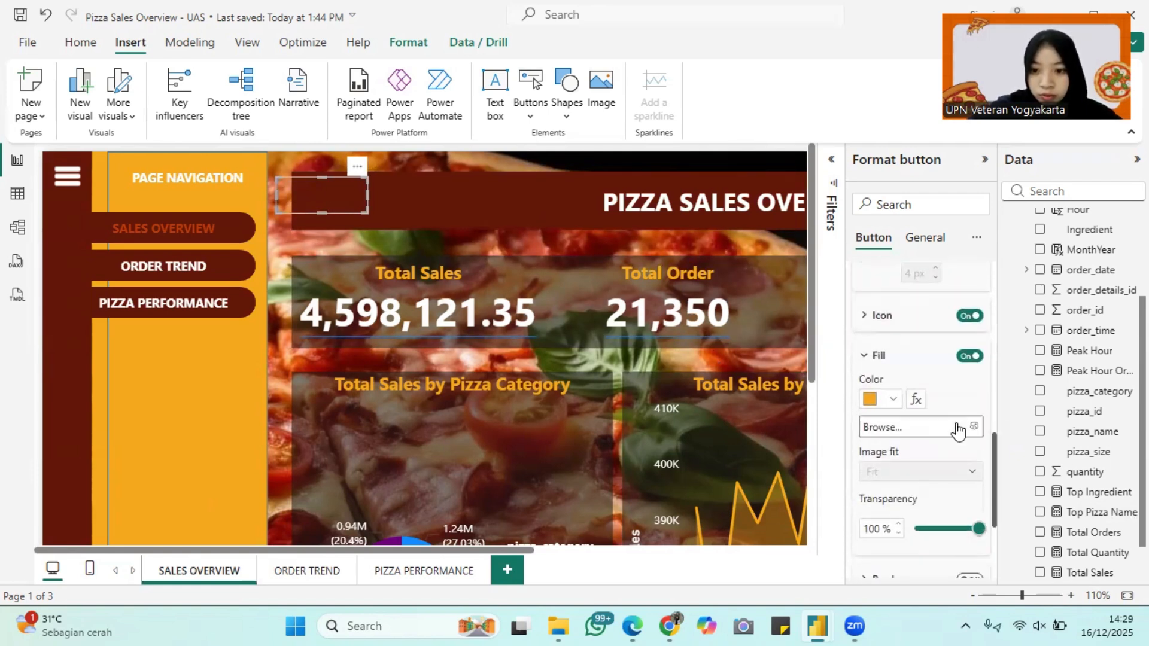
drag(343, 185, 333, 170)
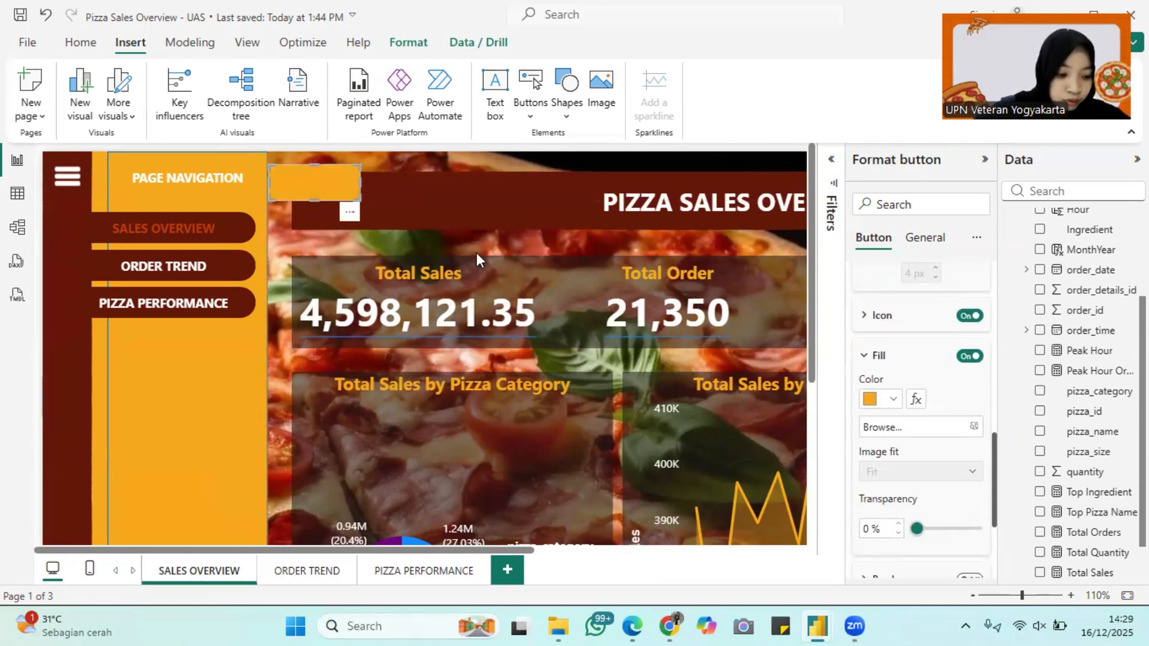
Change the new button's shape from a rectangle to Rounded tab, both top.
scroll(966, 455, down, 3)
scroll(966, 456, up, 4)
scroll(964, 457, down, 3)
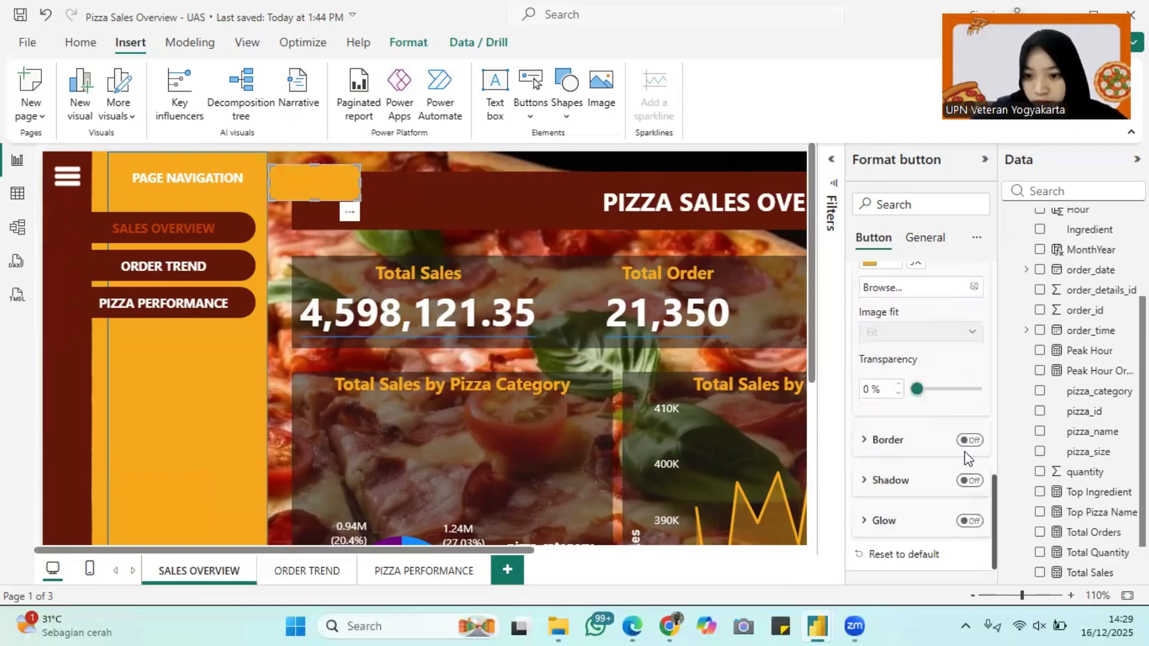
scroll(884, 473, up, 8)
click(905, 432)
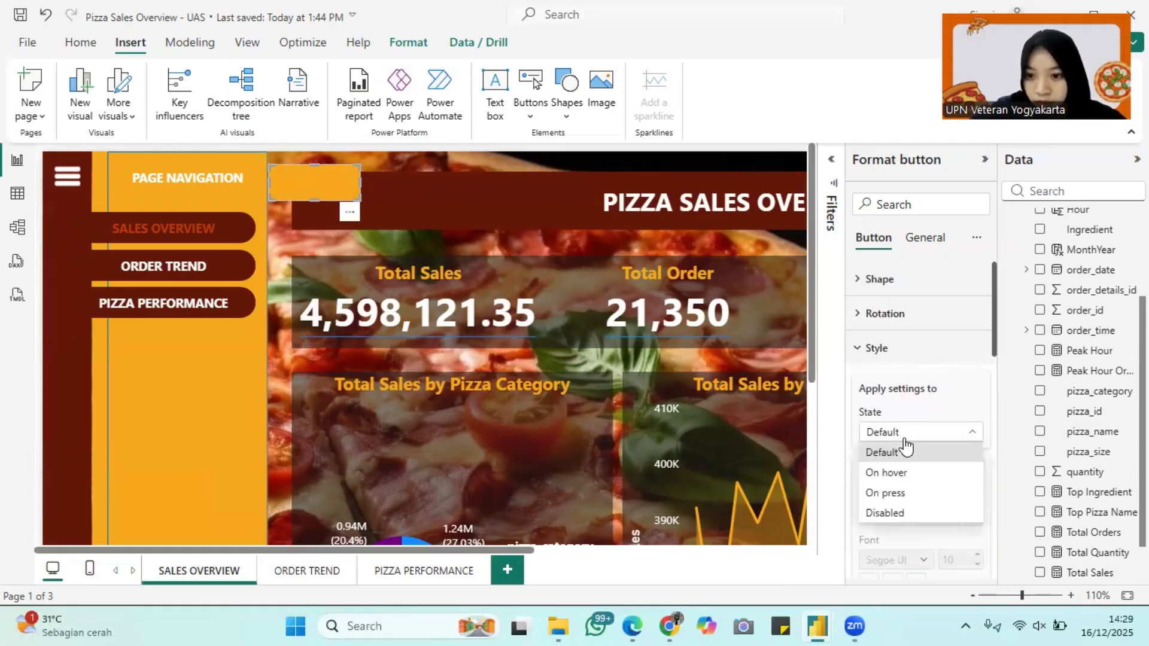
click(905, 434)
click(908, 345)
click(899, 279)
right_click(897, 441)
click(874, 449)
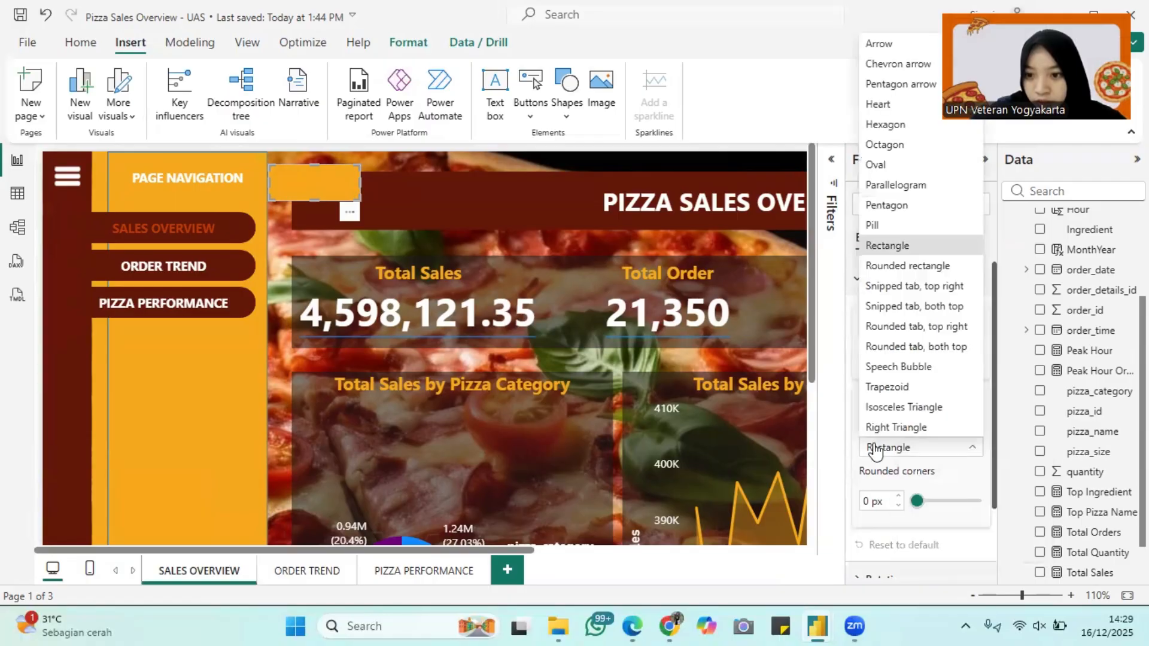
click(915, 347)
Set the new button's rounded top corners to 50%.
scroll(897, 504, down, 2)
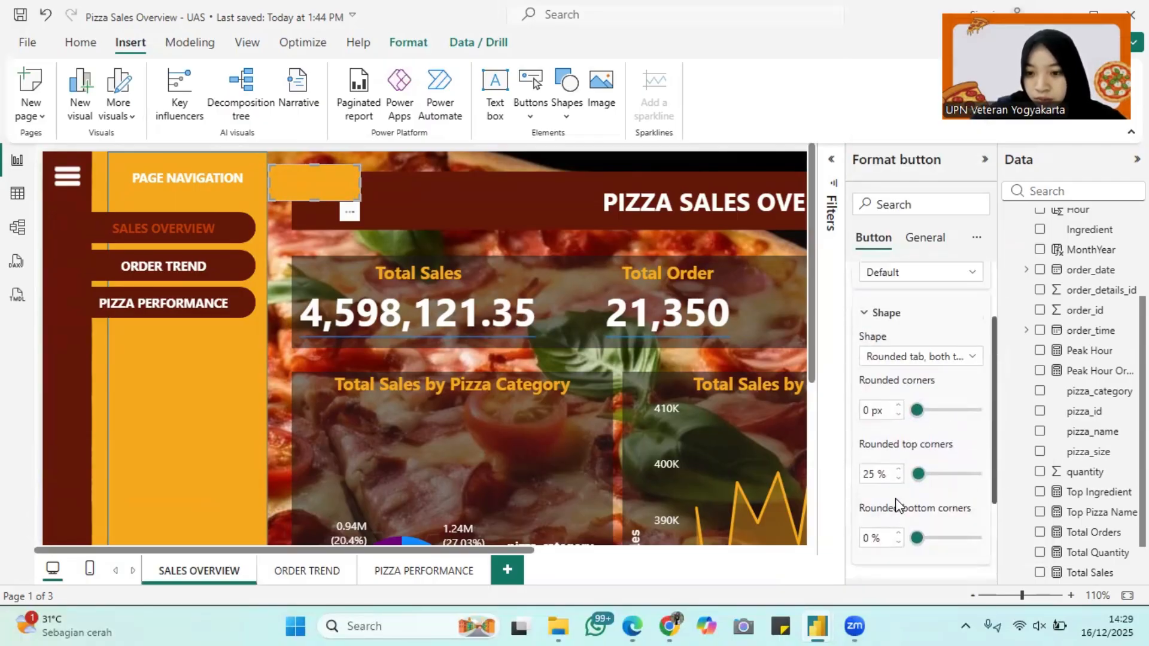
scroll(868, 458, down, 1)
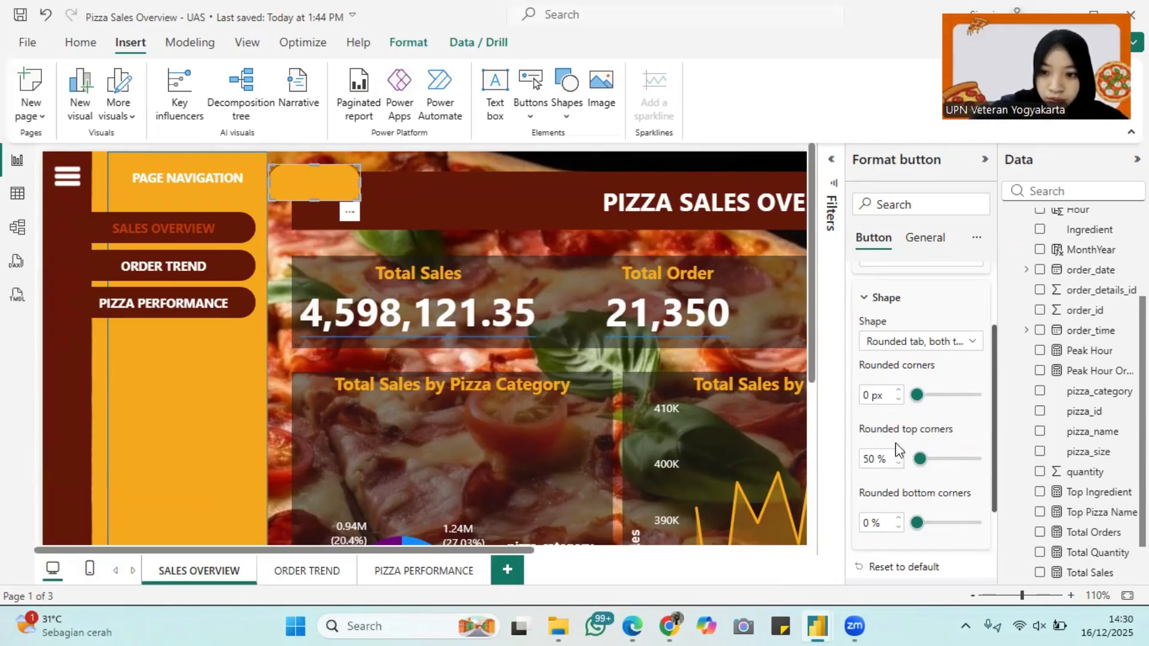
scroll(954, 367, up, 2)
scroll(955, 364, down, 2)
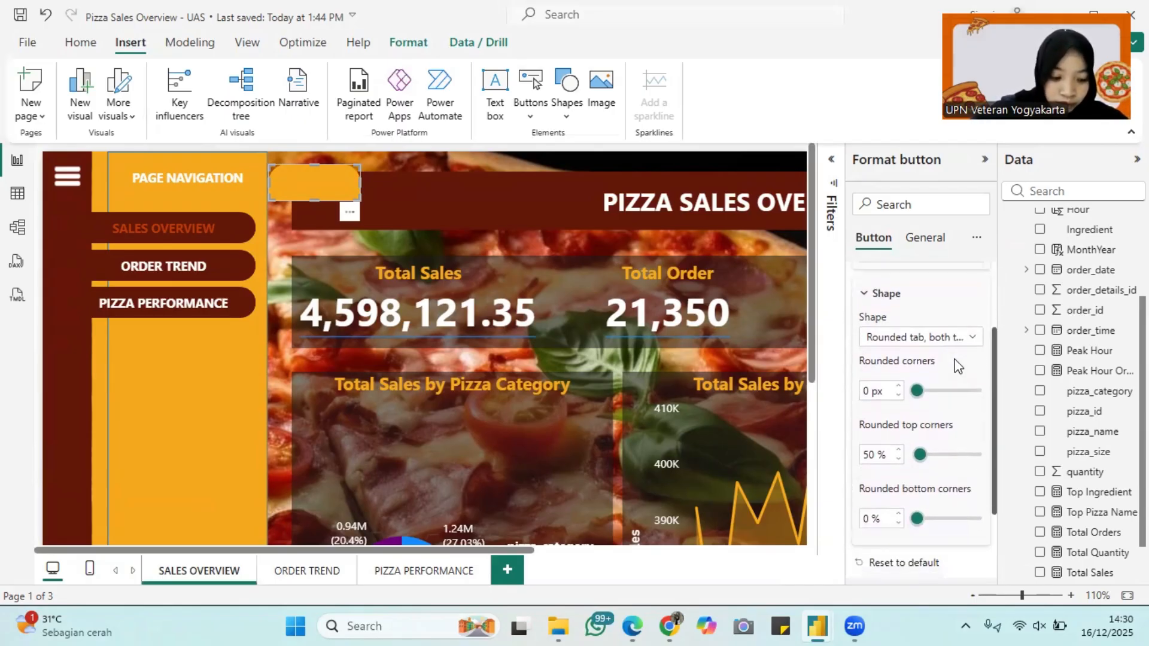
scroll(918, 375, up, 1)
Search the button's formatting options for LEFT, and clear the search.
click(903, 203)
text(LEFT)
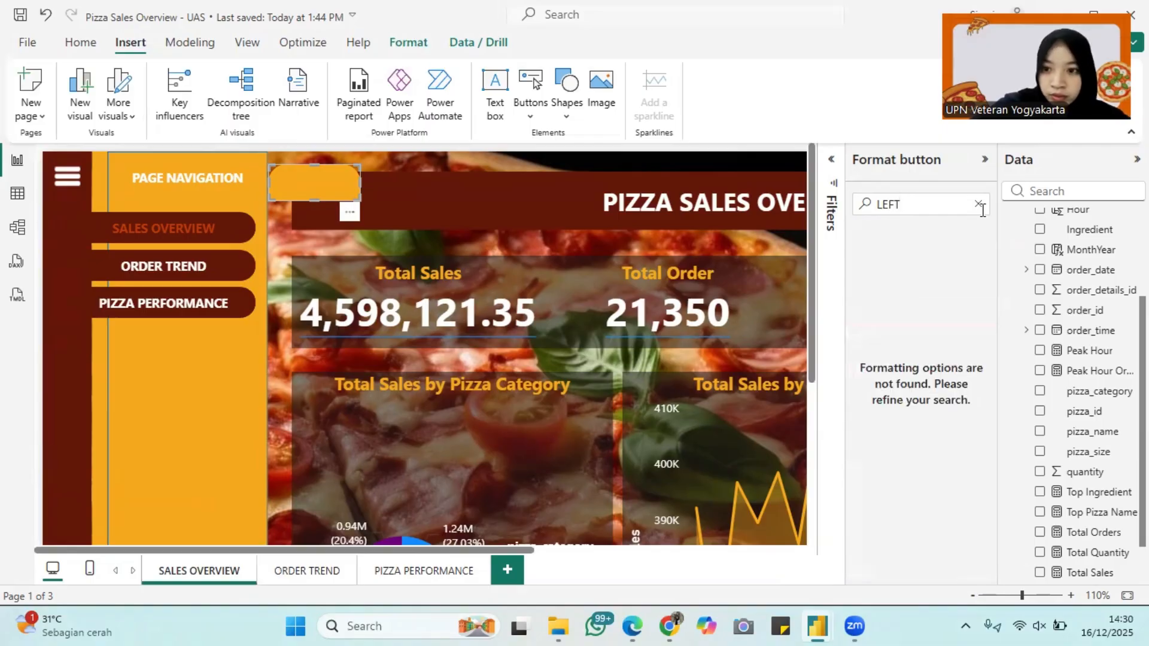
click(979, 204)
Set the golden button's icon type to Left arrow in its style settings.
click(933, 363)
scroll(933, 454, down, 3)
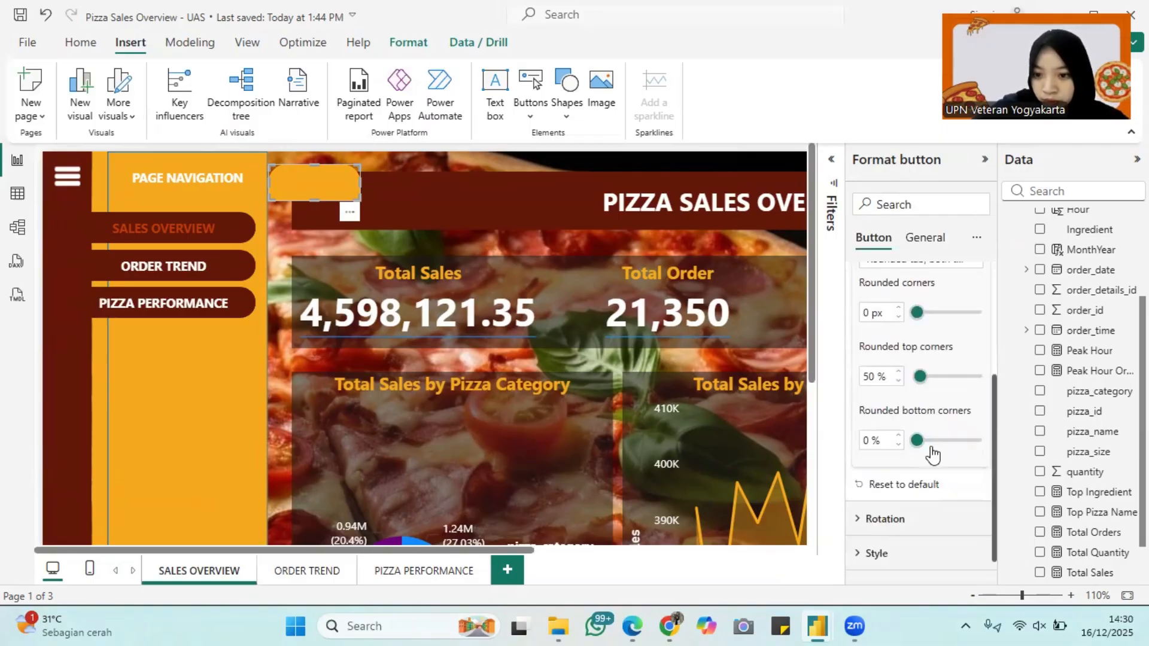
click(898, 526)
scroll(931, 423, down, 3)
click(931, 423)
scroll(932, 415, down, 5)
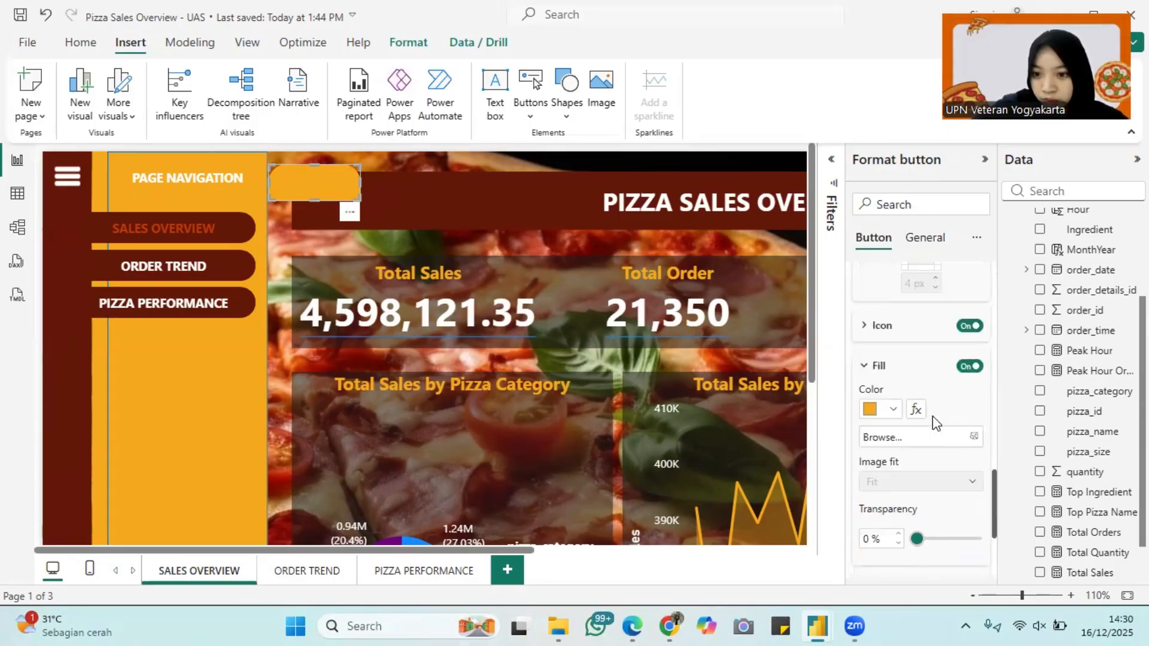
click(897, 326)
click(898, 367)
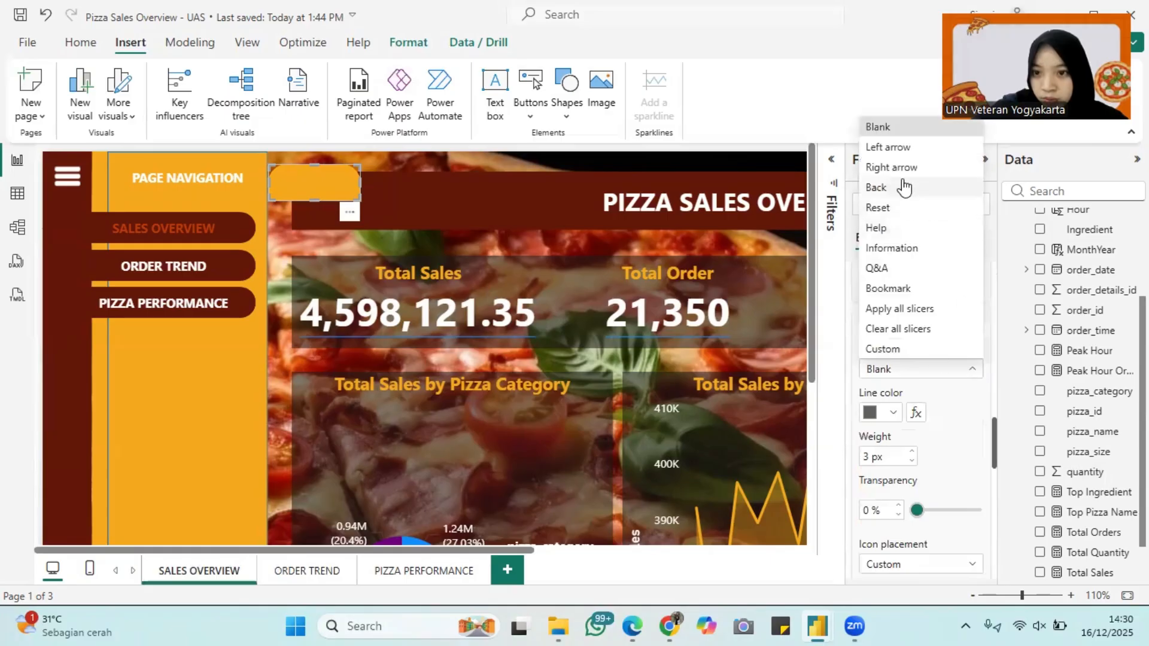
click(874, 147)
Color the arrow icon's line black.
scroll(936, 418, up, 2)
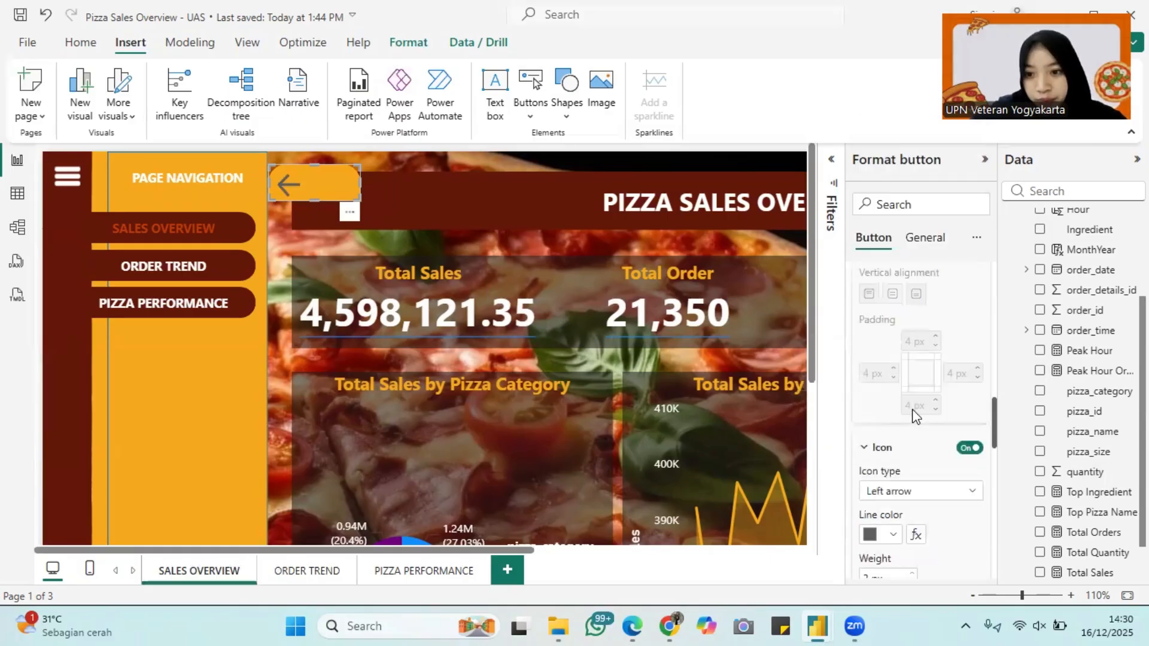
scroll(914, 411, down, 3)
click(879, 372)
click(1090, 300)
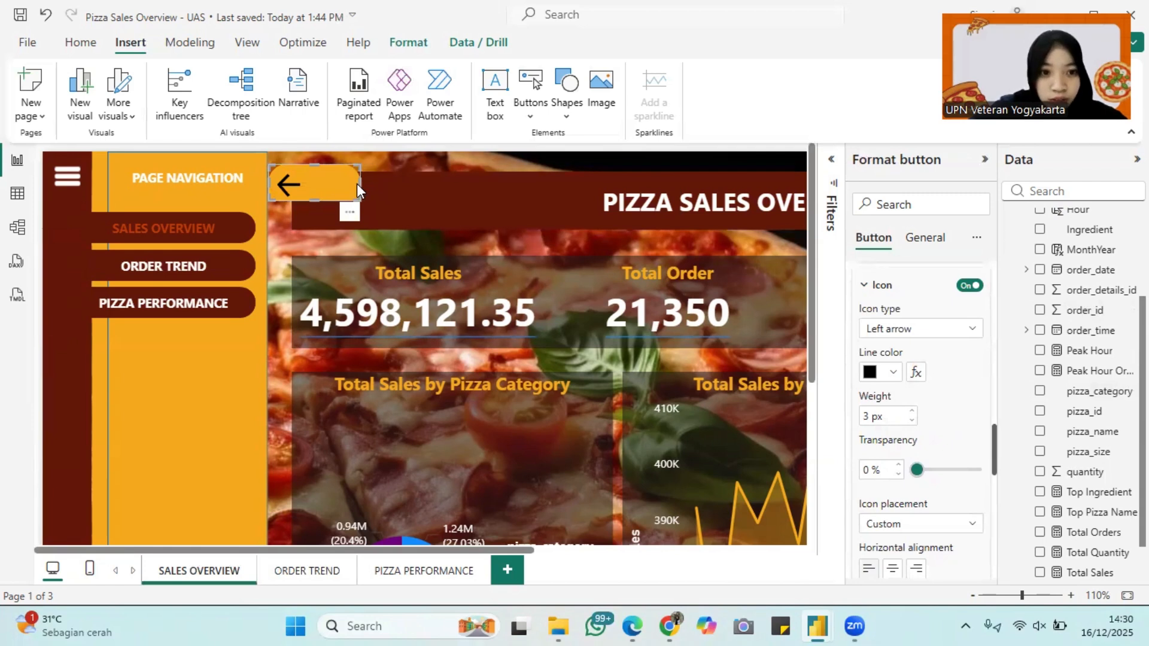
scroll(951, 388, up, 6)
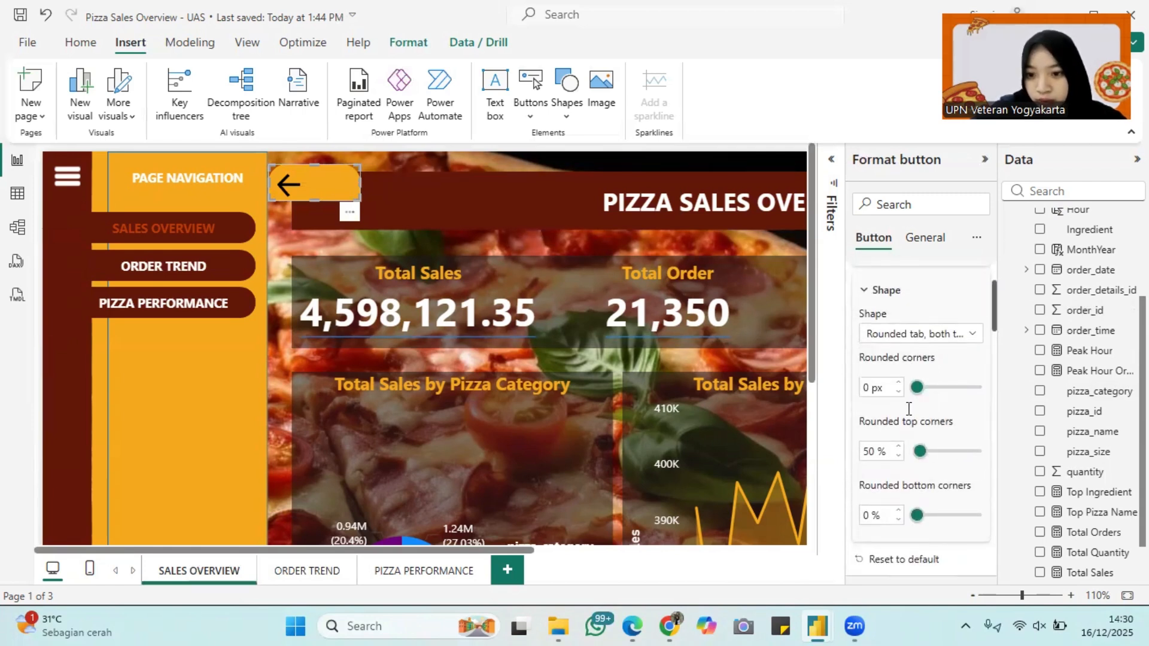
scroll(923, 367, up, 2)
scroll(931, 495, down, 4)
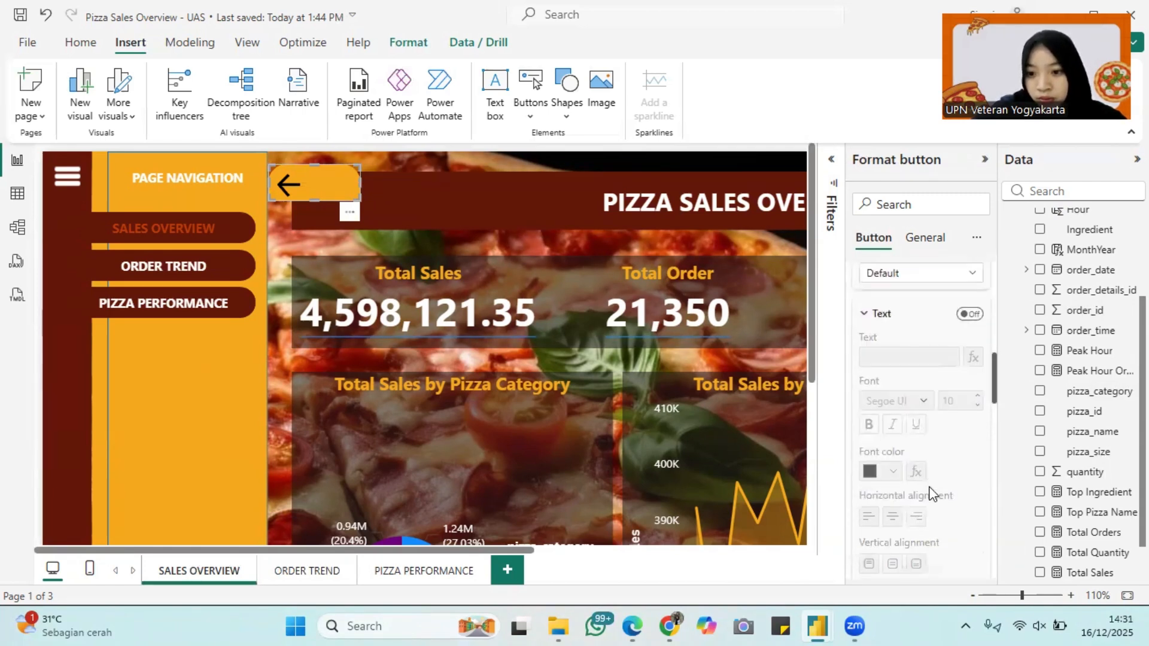
Rotate the arrow button's shape by 90° and place the button, reduced in width, against the golden navigation panel's edge.
scroll(928, 505, up, 4)
click(931, 206)
text(ROT)
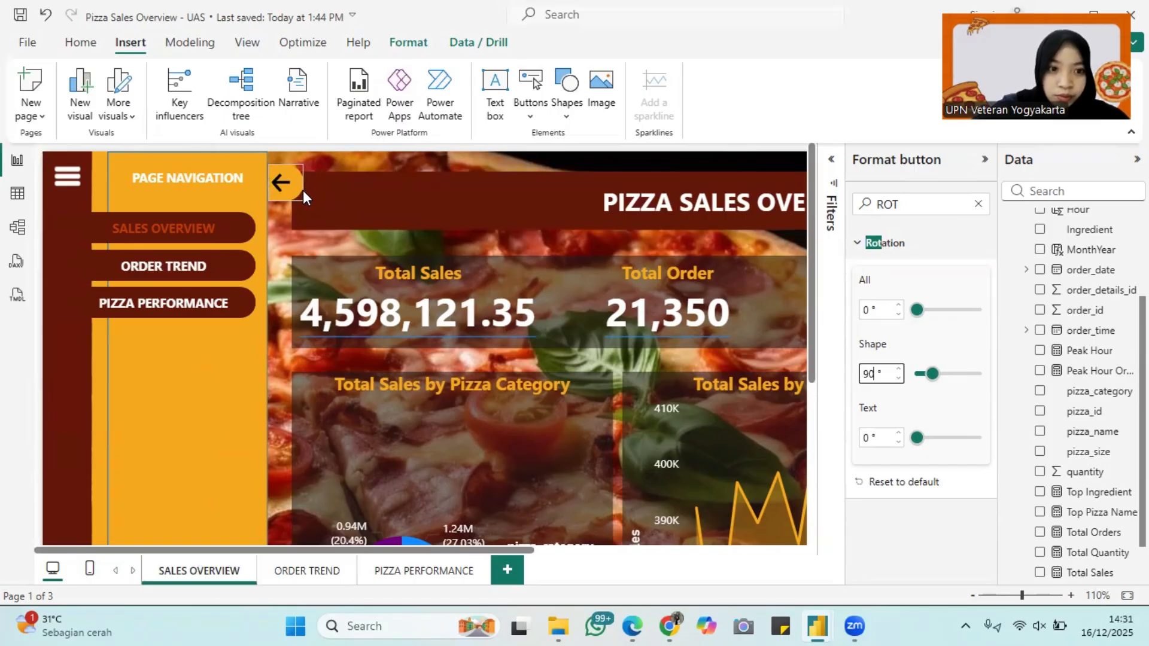
click(347, 205)
click(279, 178)
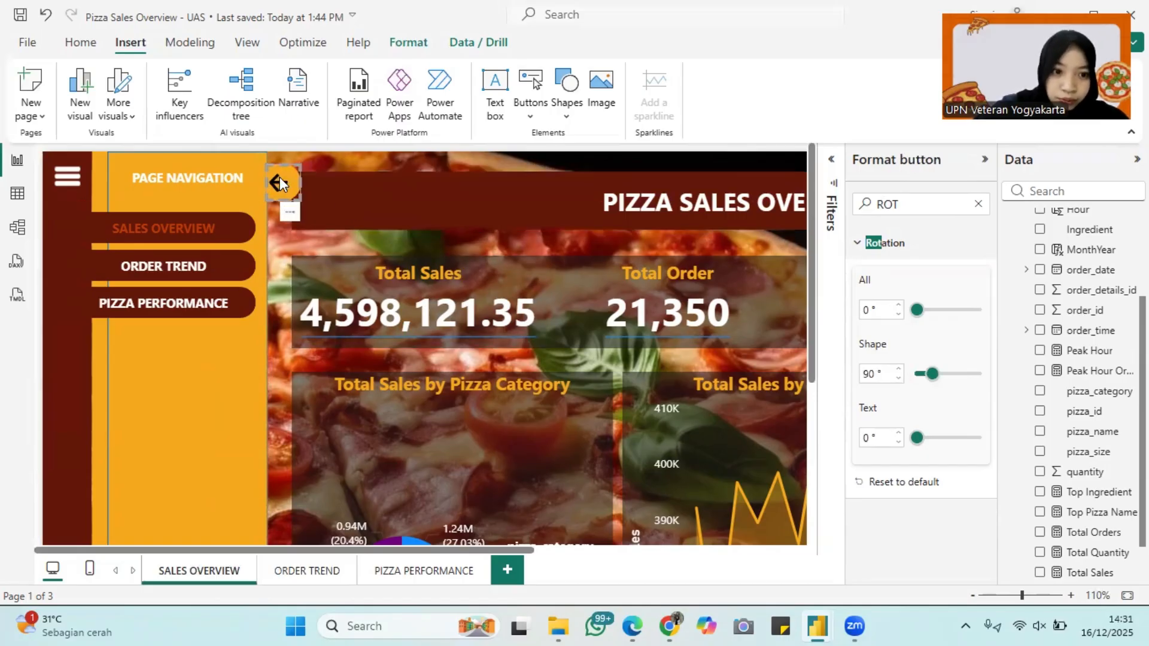
Turn off the border of the golden PAGE NAVIGATION panel shape.
click(241, 202)
drag(917, 205, 804, 210)
text(BORDE)
click(969, 284)
click(347, 205)
click(969, 284)
click(241, 202)
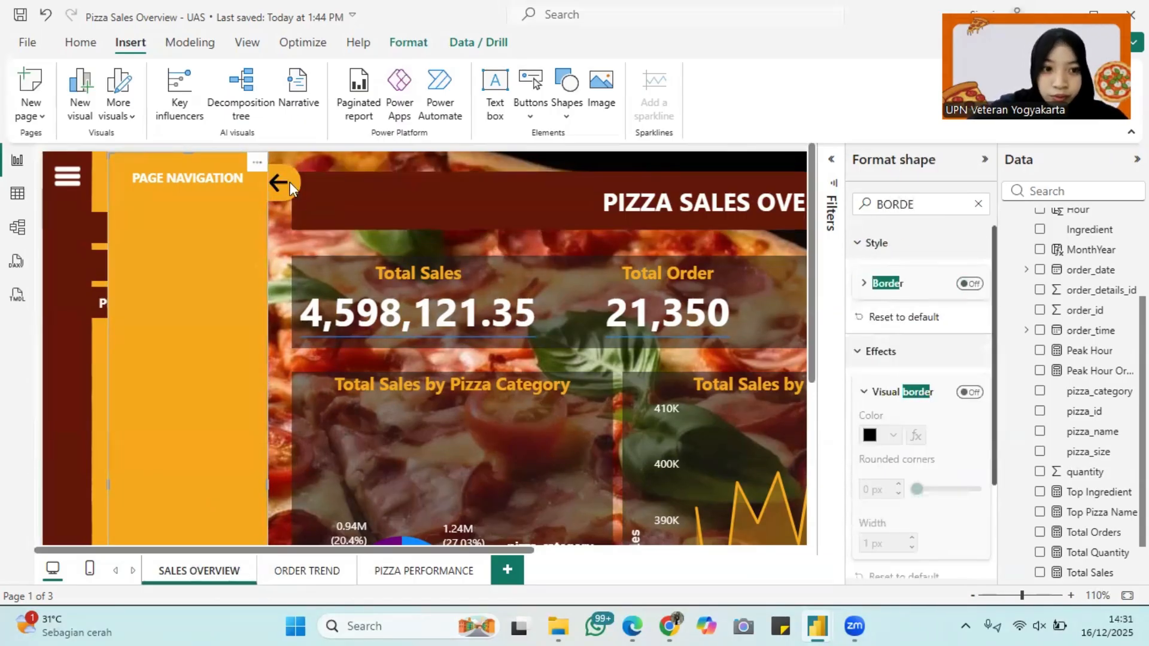
Set the arrow button's icon weight to 4 px for the On hover state.
click(282, 182)
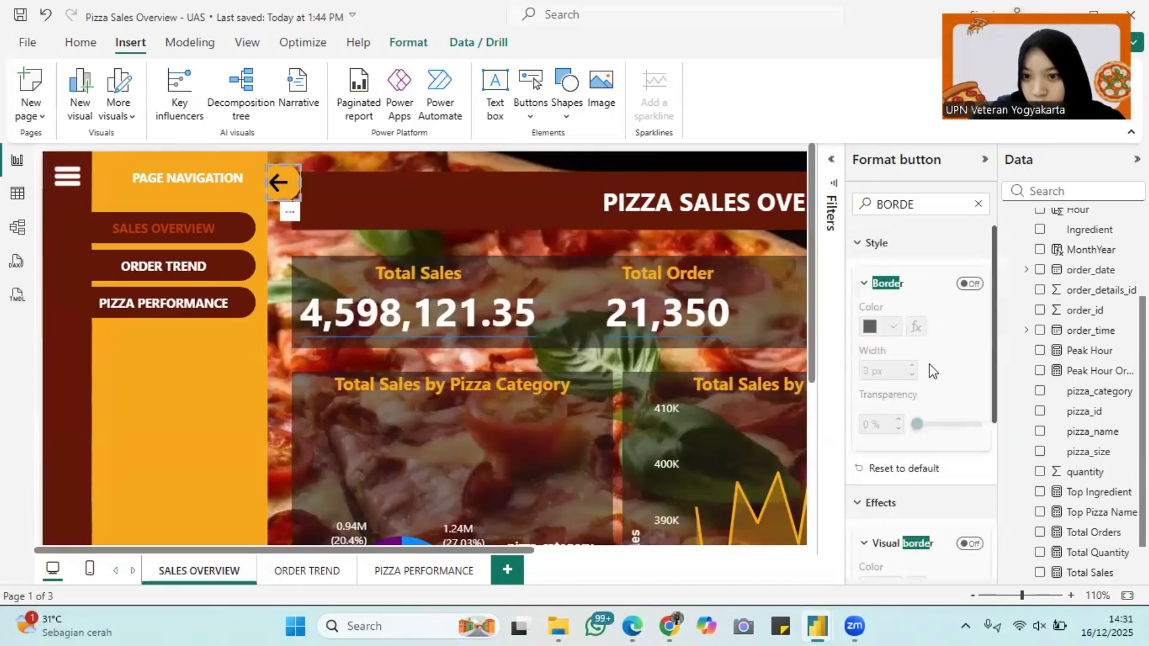
scroll(897, 383, down, 2)
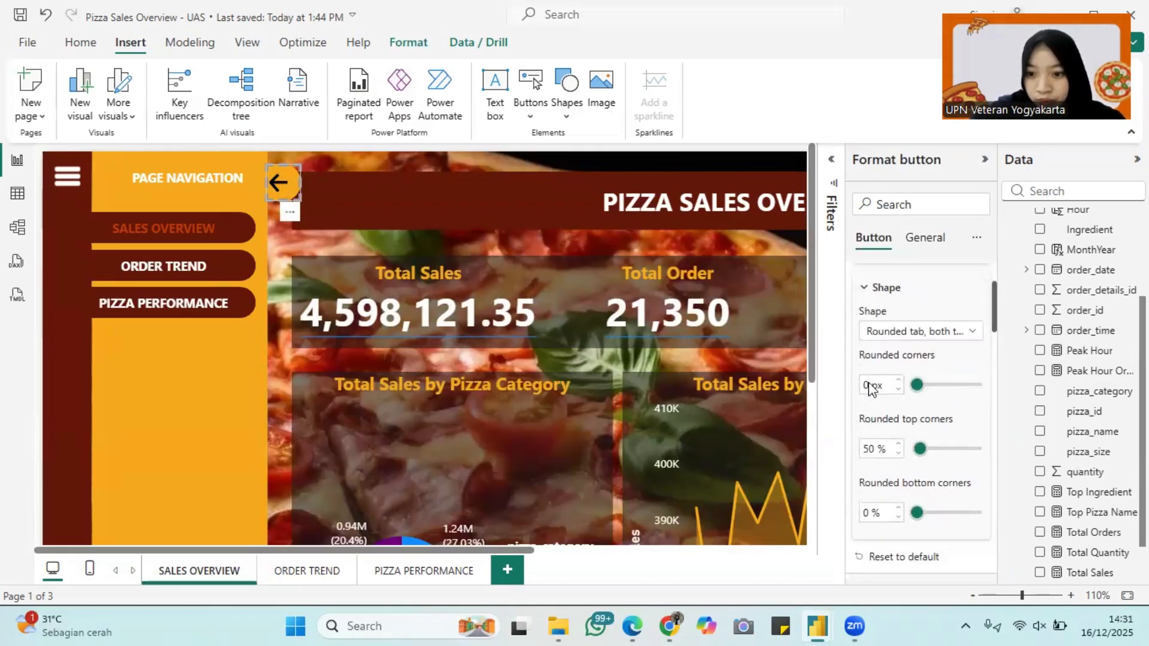
scroll(871, 389, down, 6)
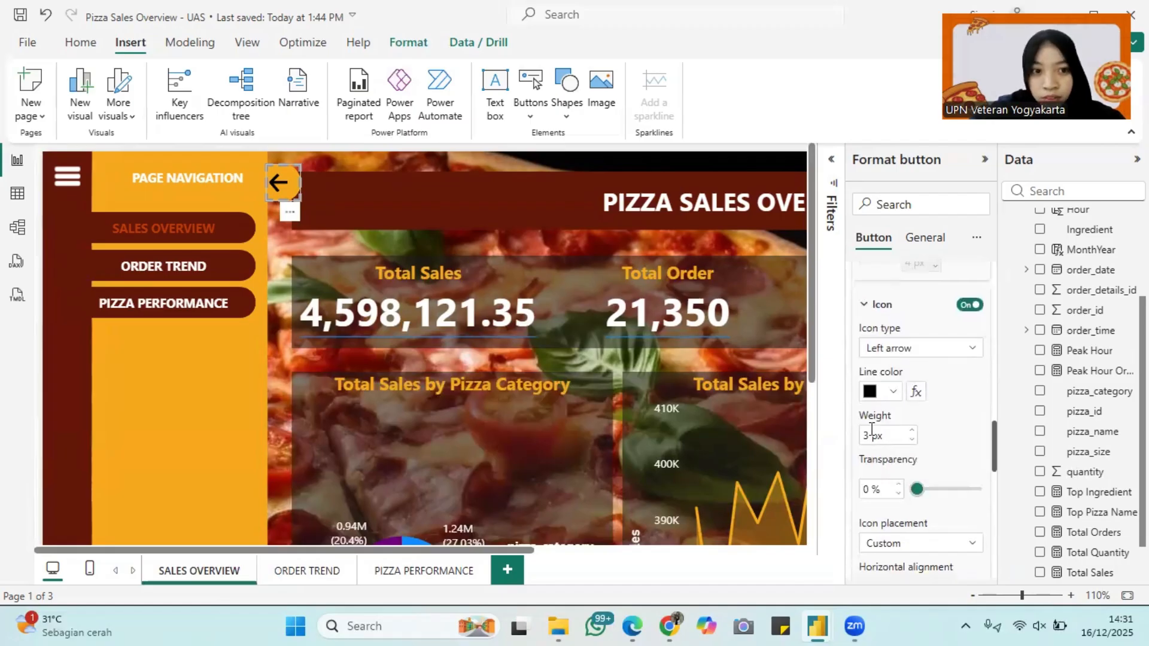
scroll(907, 393, up, 4)
click(943, 368)
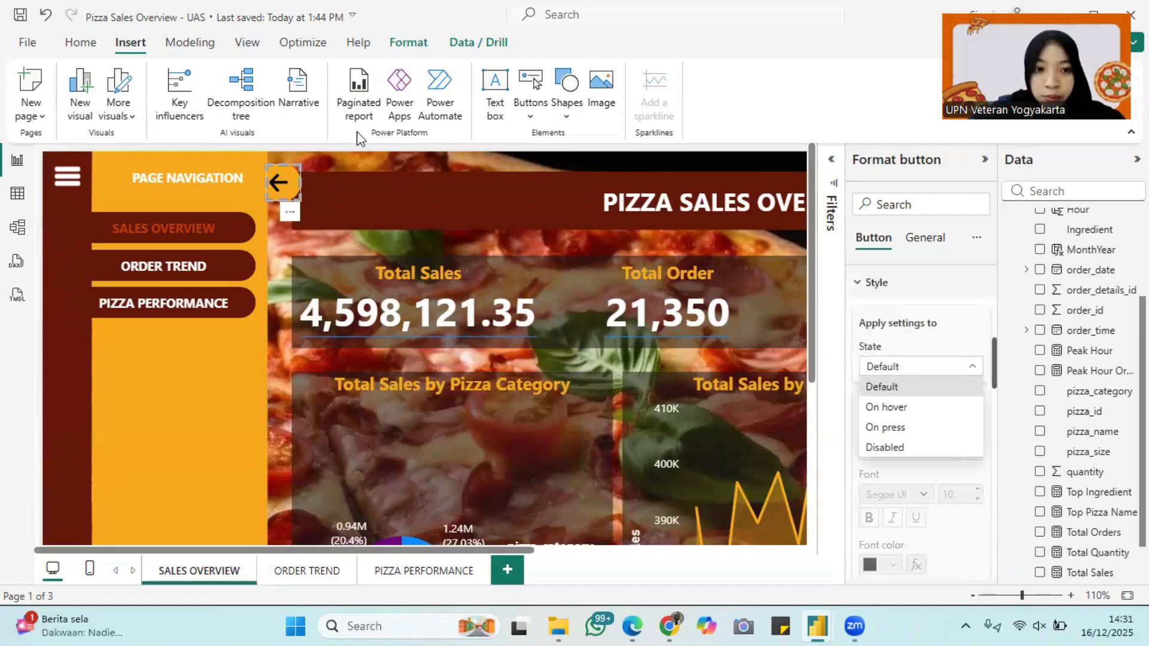
click(886, 407)
scroll(891, 335, down, 5)
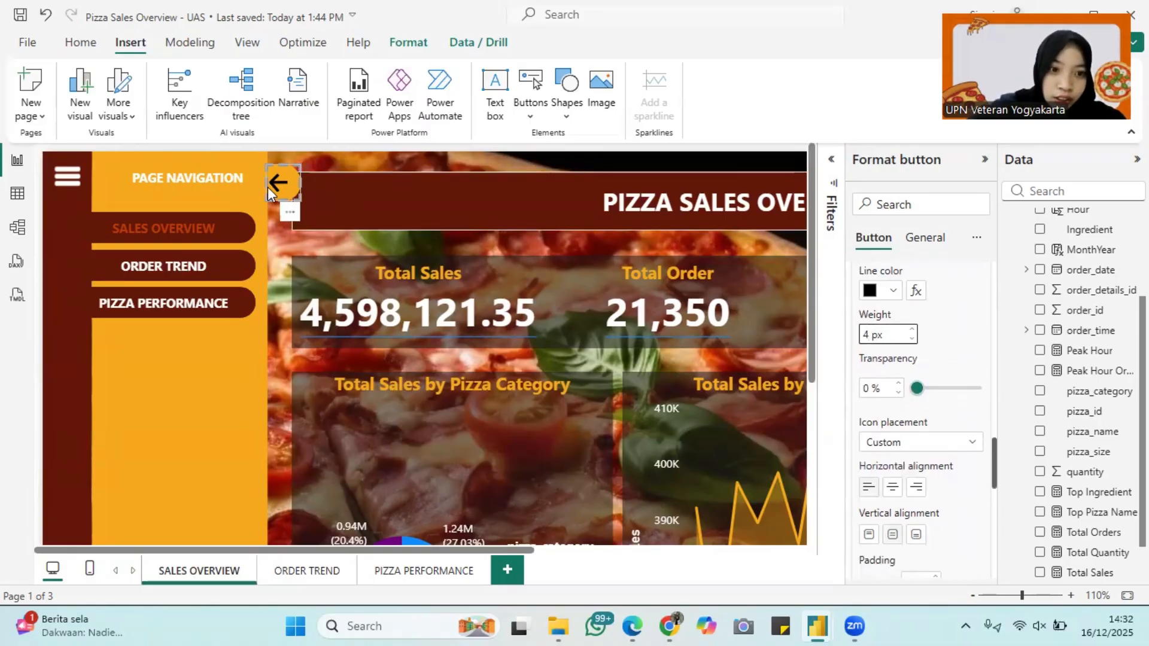
click(300, 355)
Show the page's layer order and move the hamburger menu button to the top of it.
scroll(187, 261, down, 6)
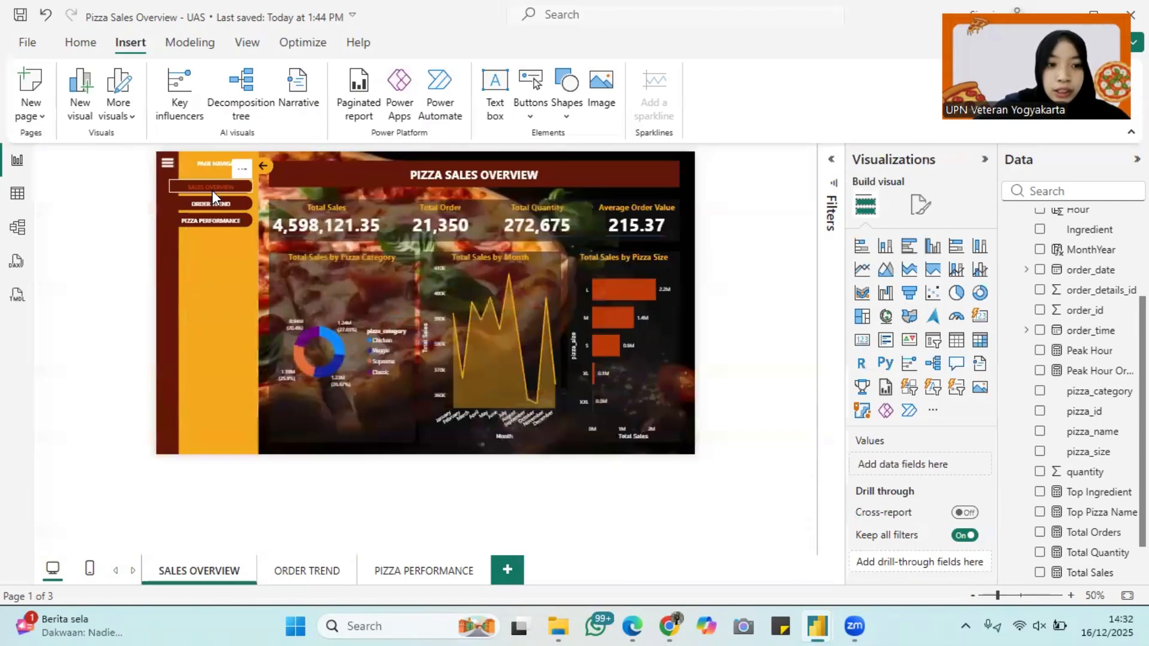
click(251, 41)
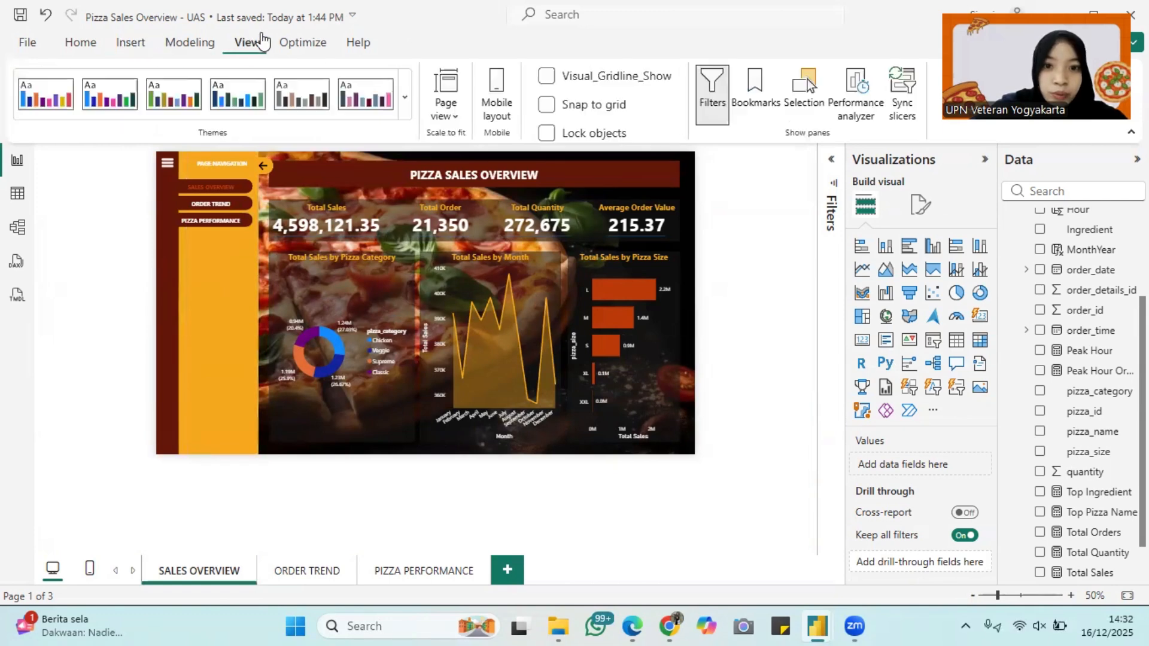
click(805, 84)
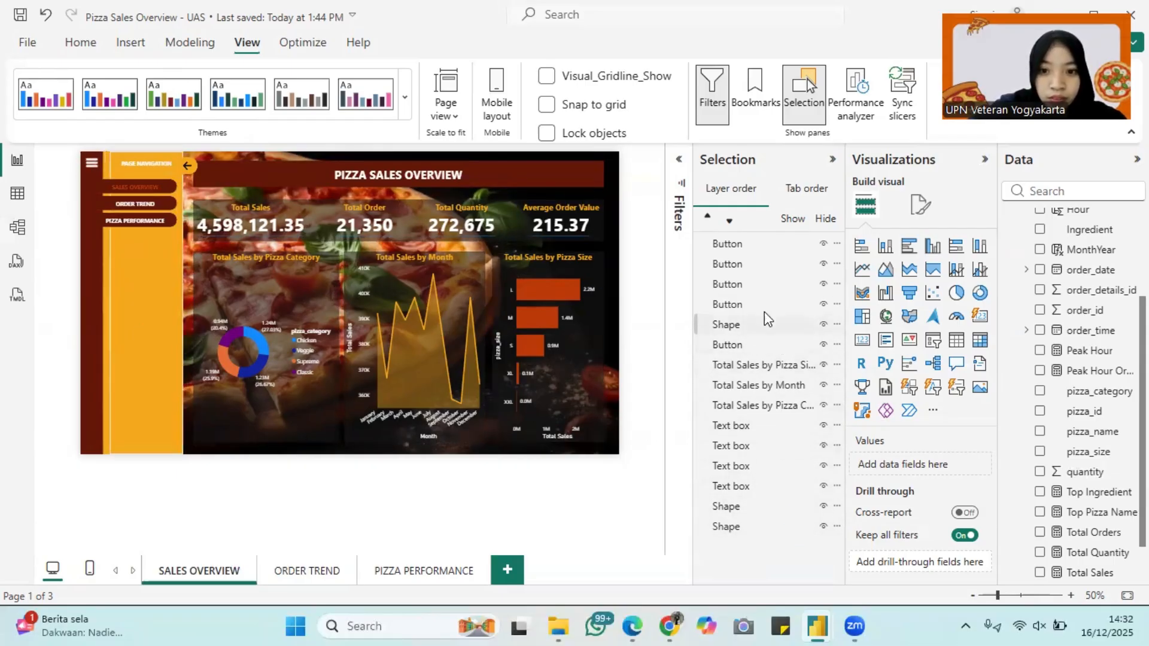
drag(760, 350, 741, 243)
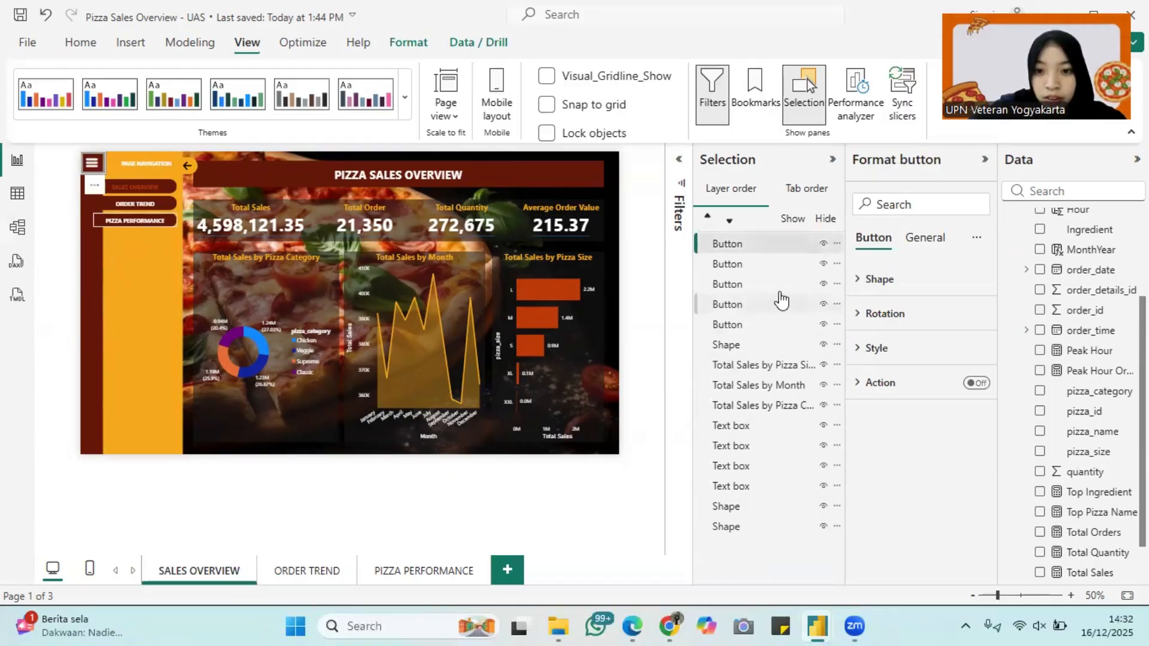
Select the arrow button, the three page buttons and the golden panel shape together in the layer order.
click(752, 272)
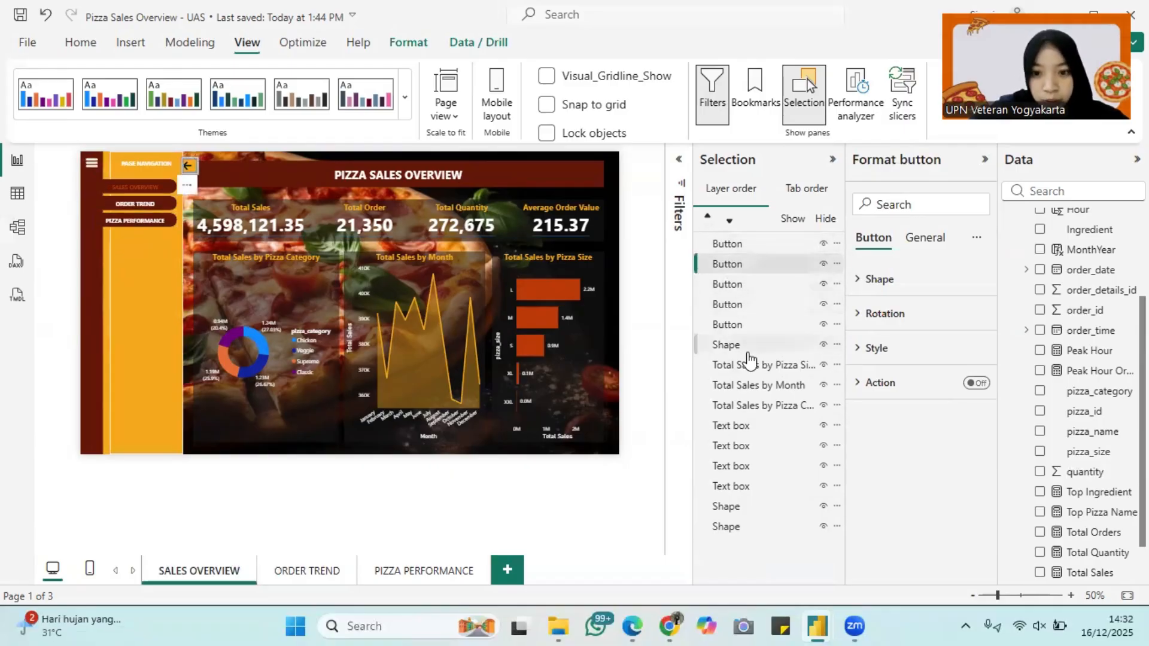
click(753, 346)
click(759, 264)
shift+click(752, 342)
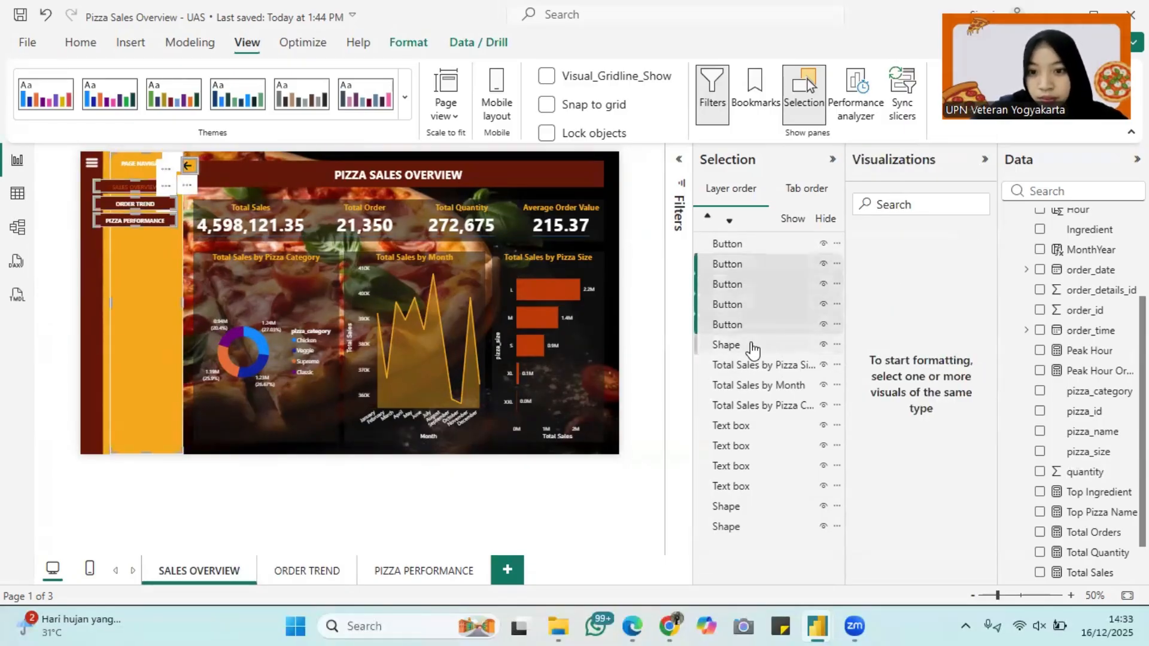
Group the selected page navigation buttons and their background shape.
right_click(755, 338)
mouse_move(824, 344)
click(936, 336)
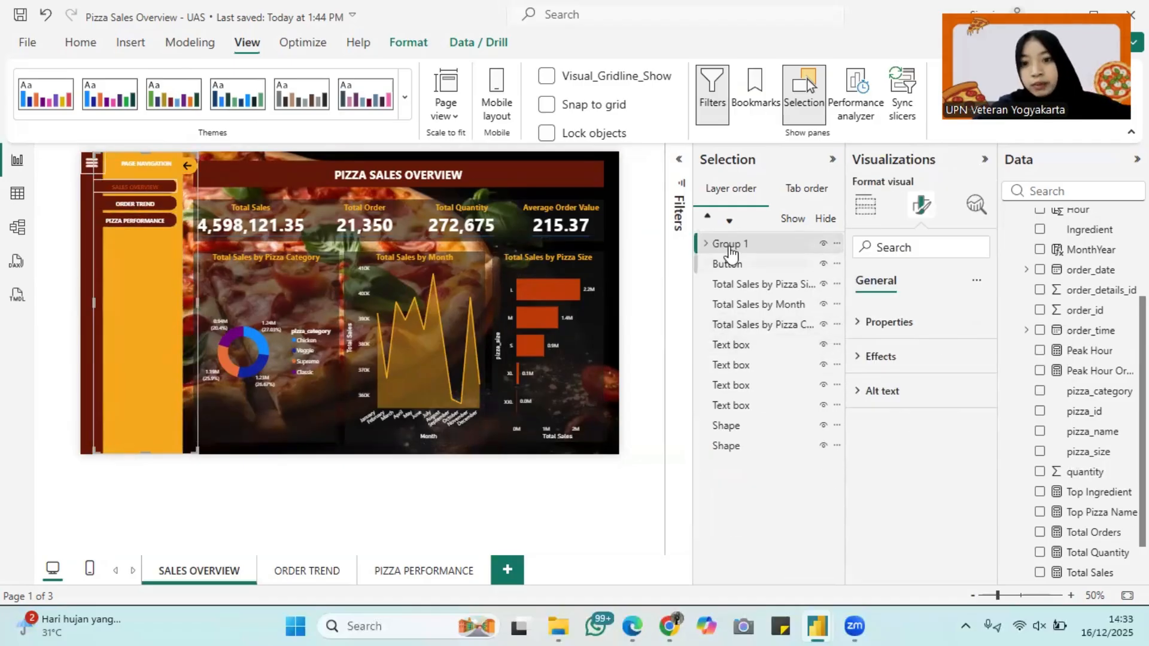
Show the bookmarks and delete the Sales Nav Open and Sales Nav Close bookmarks.
click(755, 89)
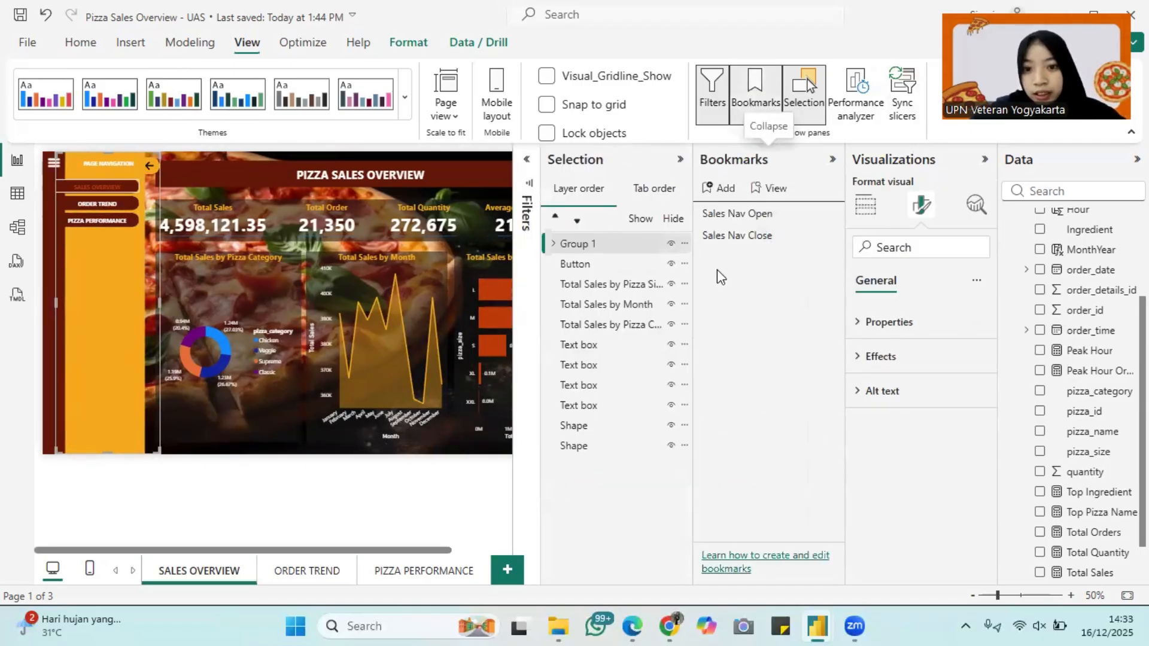
click(830, 212)
click(868, 262)
click(830, 213)
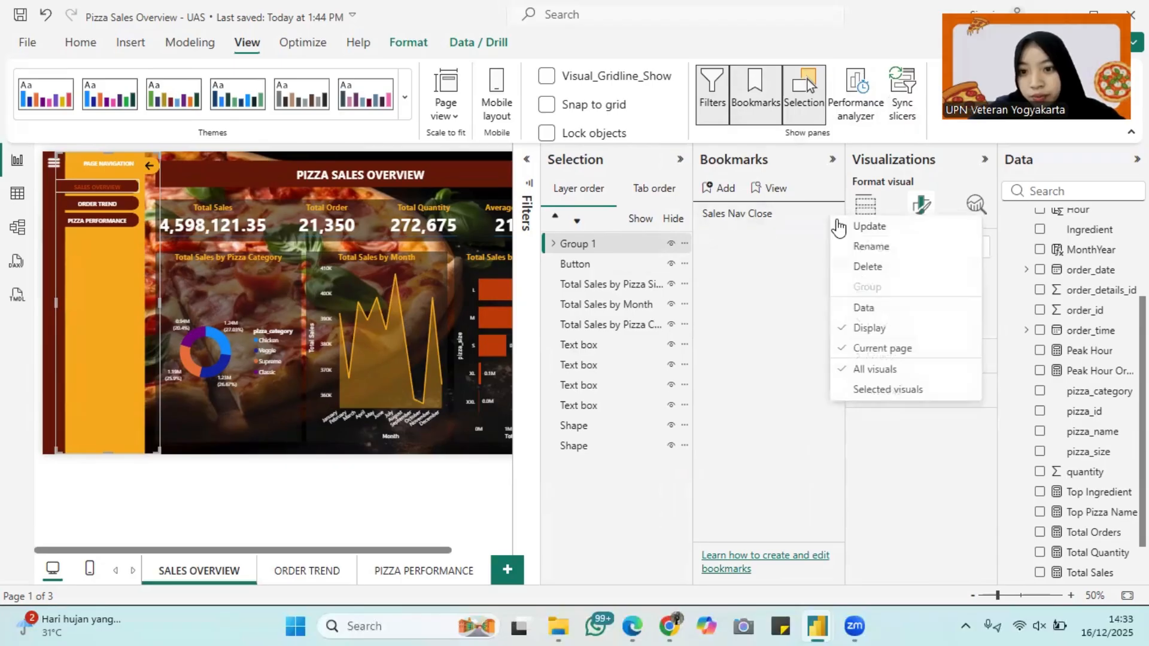
click(867, 266)
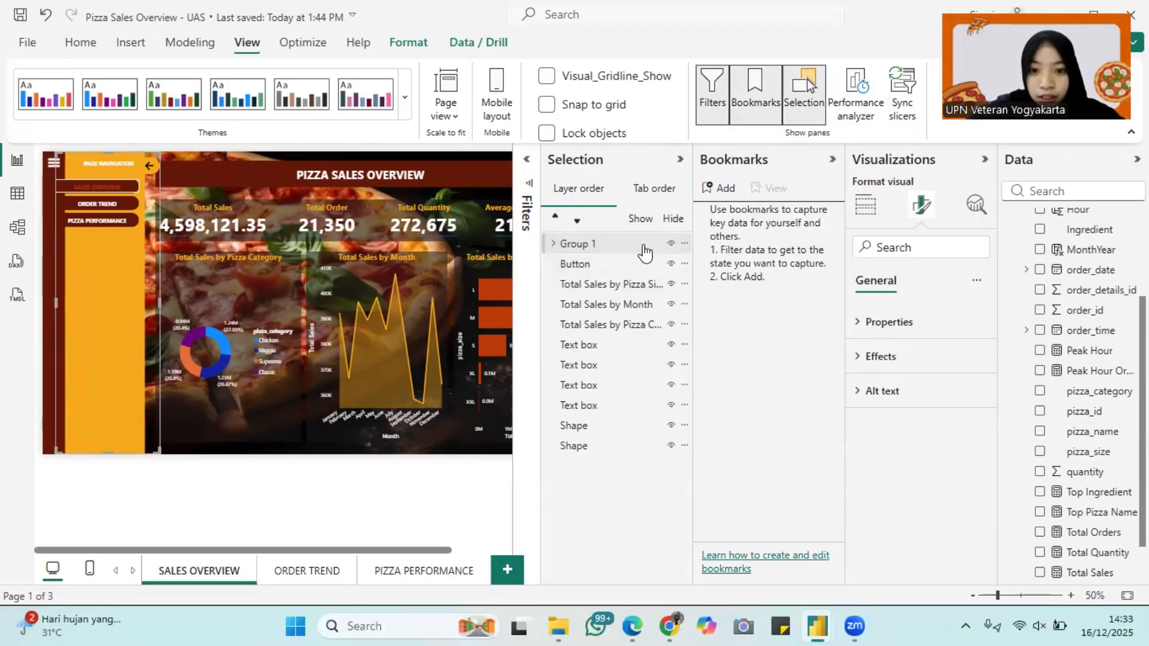
Add a bookmark for the visible Group 1, limited to selected visuals with Data excluded, and update it.
click(645, 250)
click(645, 250)
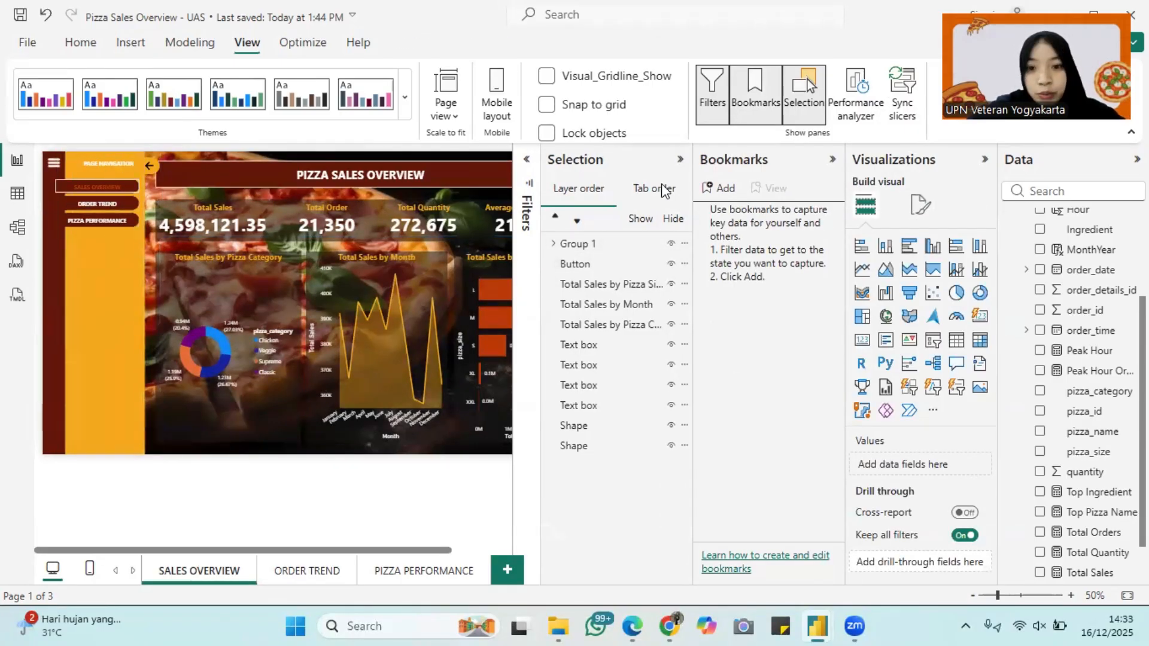
click(724, 189)
click(830, 213)
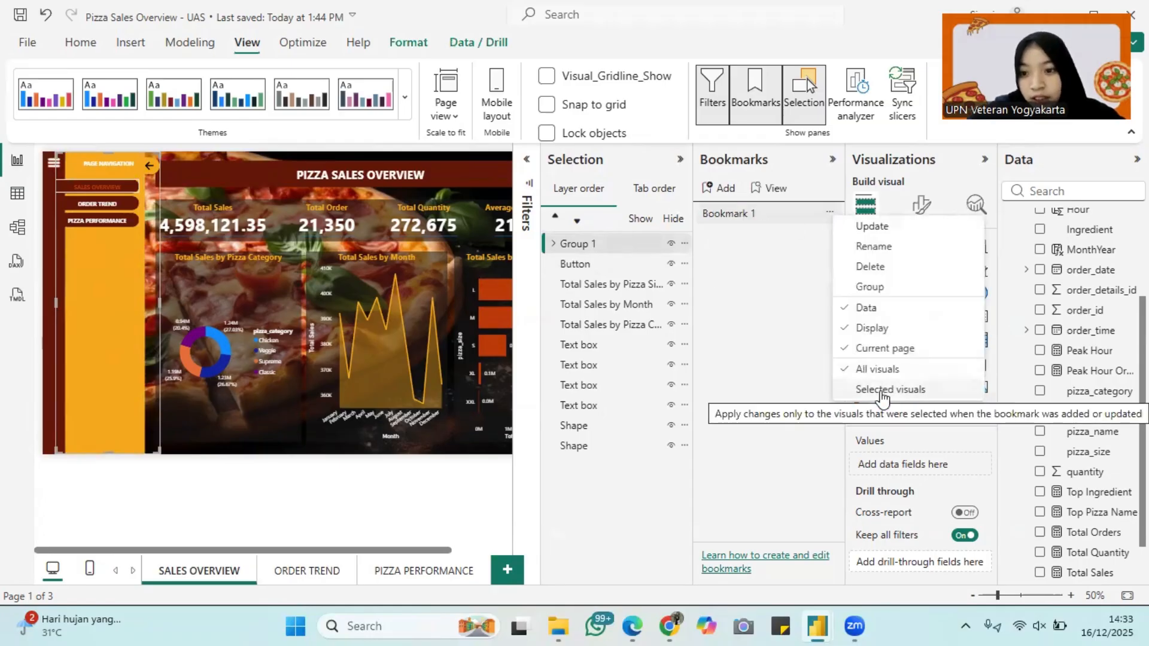
click(881, 389)
click(829, 214)
click(870, 306)
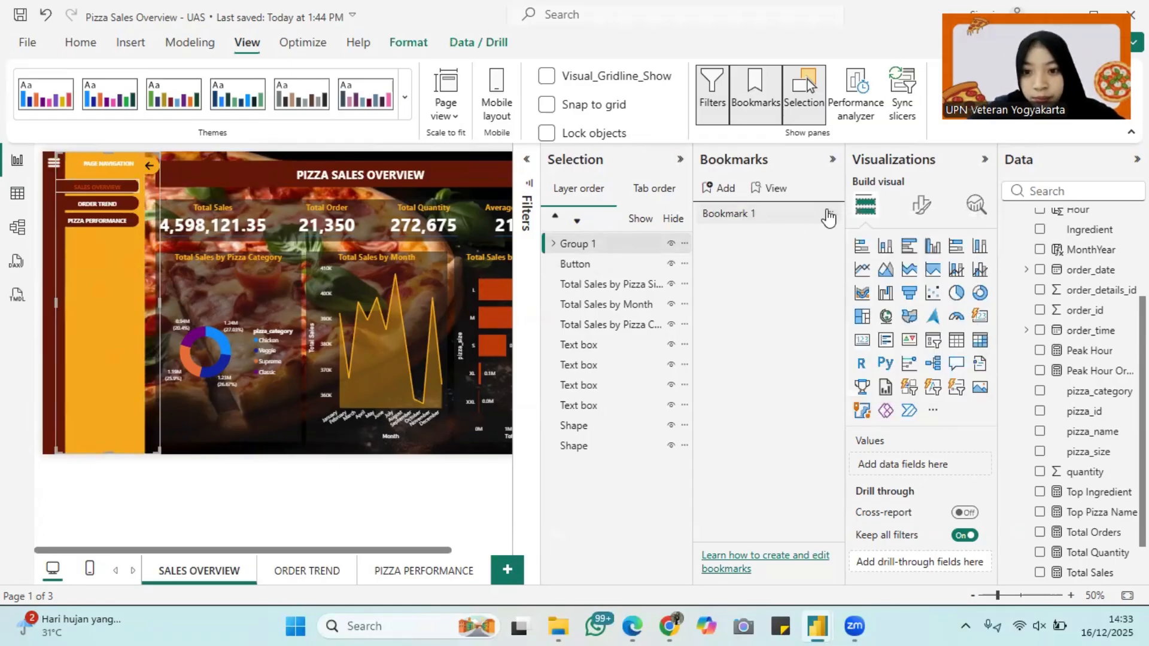
click(829, 213)
click(882, 226)
Rename the new bookmark to Page Nav Open.
click(829, 214)
click(845, 246)
text(P)
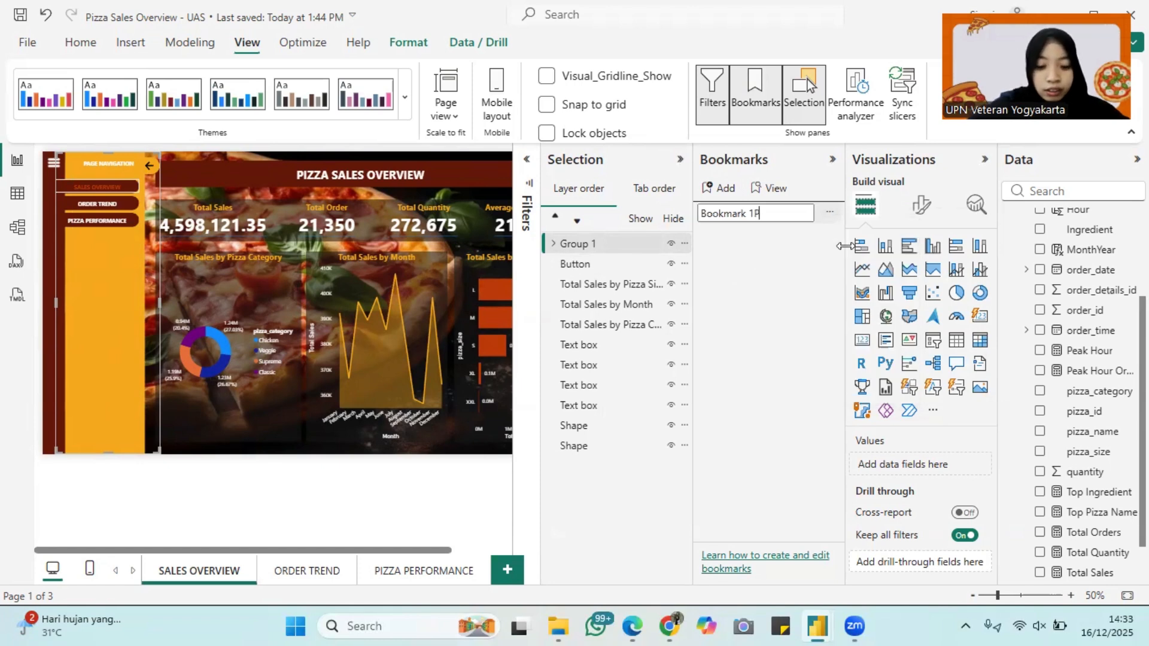
text(age Nav Open)
click(743, 215)
key(BackSpace)
key(BackSpace)
key(BackSpace)
key(BackSpace)
key(BackSpace)
key(BackSpace)
key(BackSpace)
key(BackSpace)
key(BackSpace)
key(BackSpace)
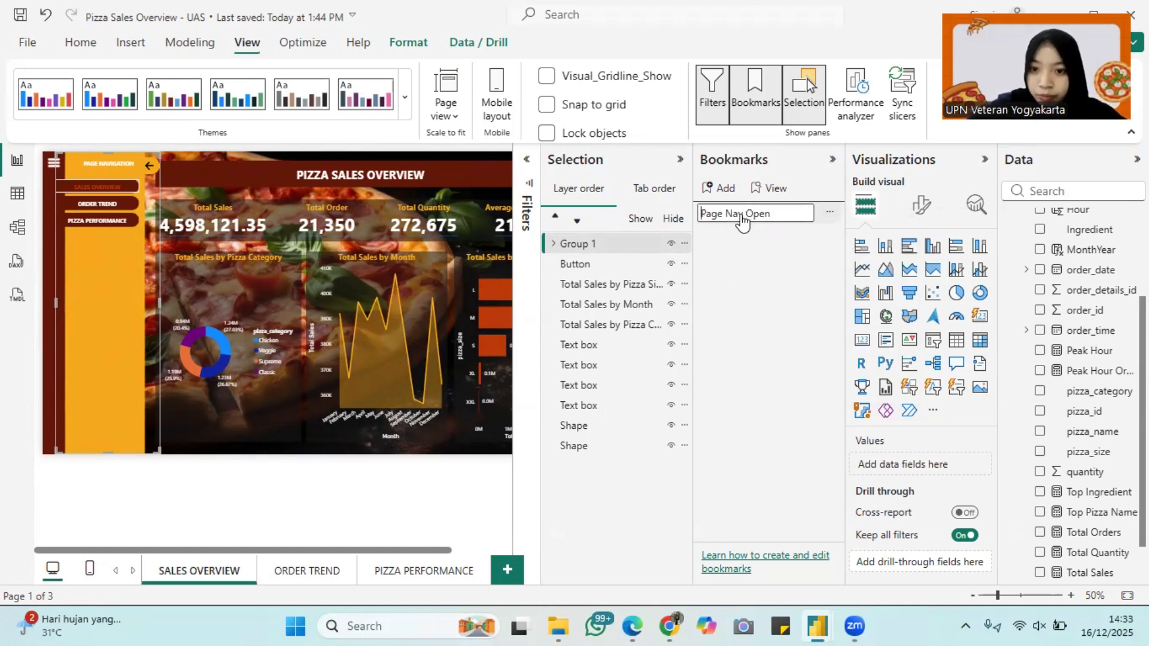
click(761, 272)
Hide Group 1 and add a second bookmark for it, limited to selected visuals with Data excluded.
click(672, 245)
click(553, 243)
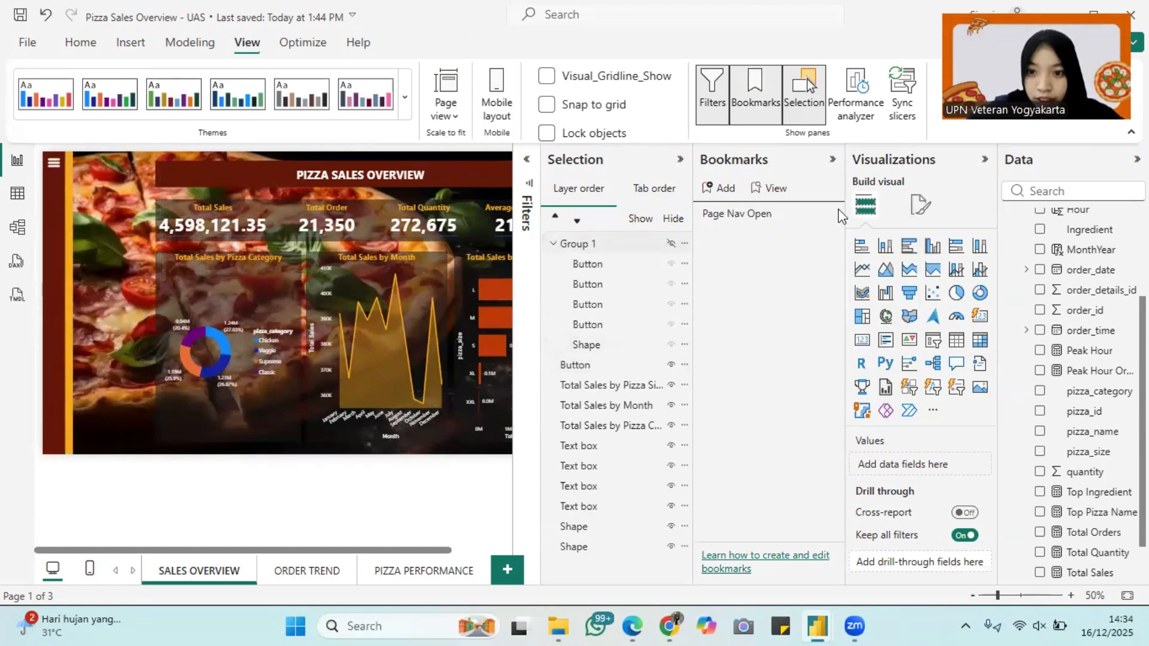
click(643, 243)
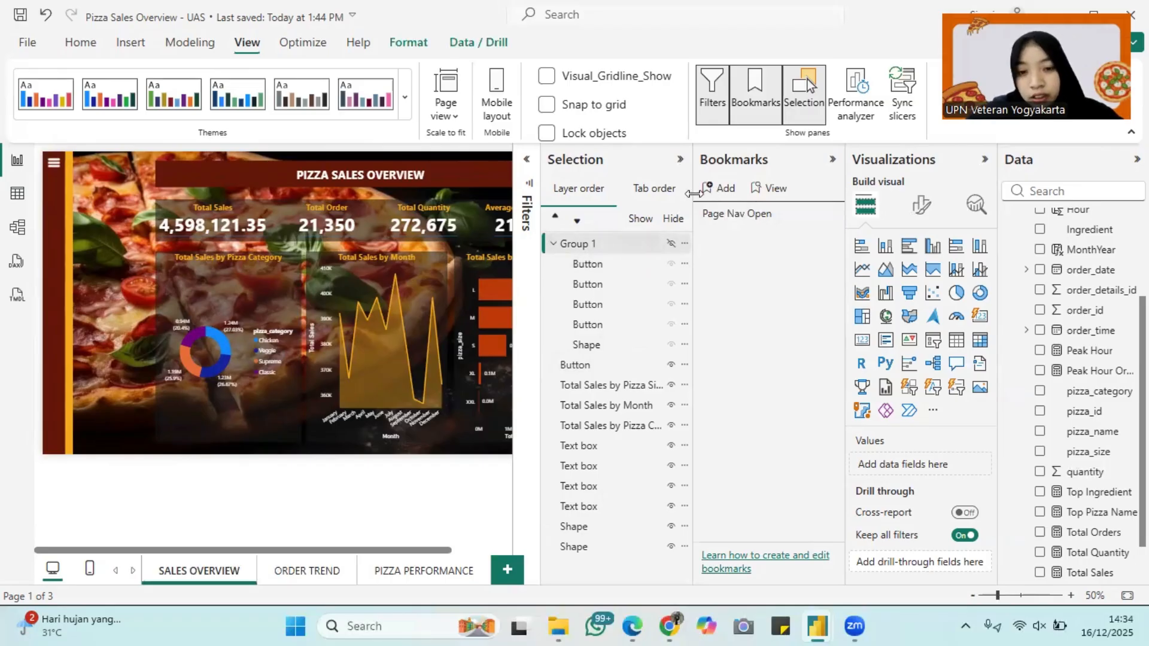
click(718, 189)
click(831, 236)
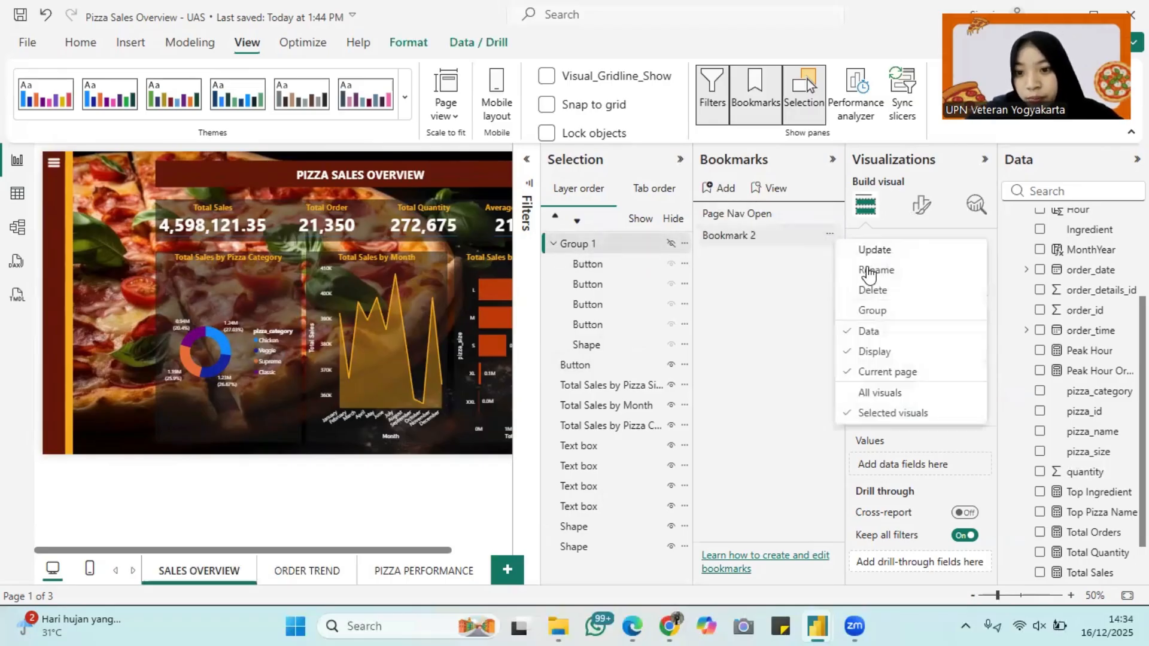
click(829, 237)
Rename the second bookmark to Page Nav Close.
click(829, 237)
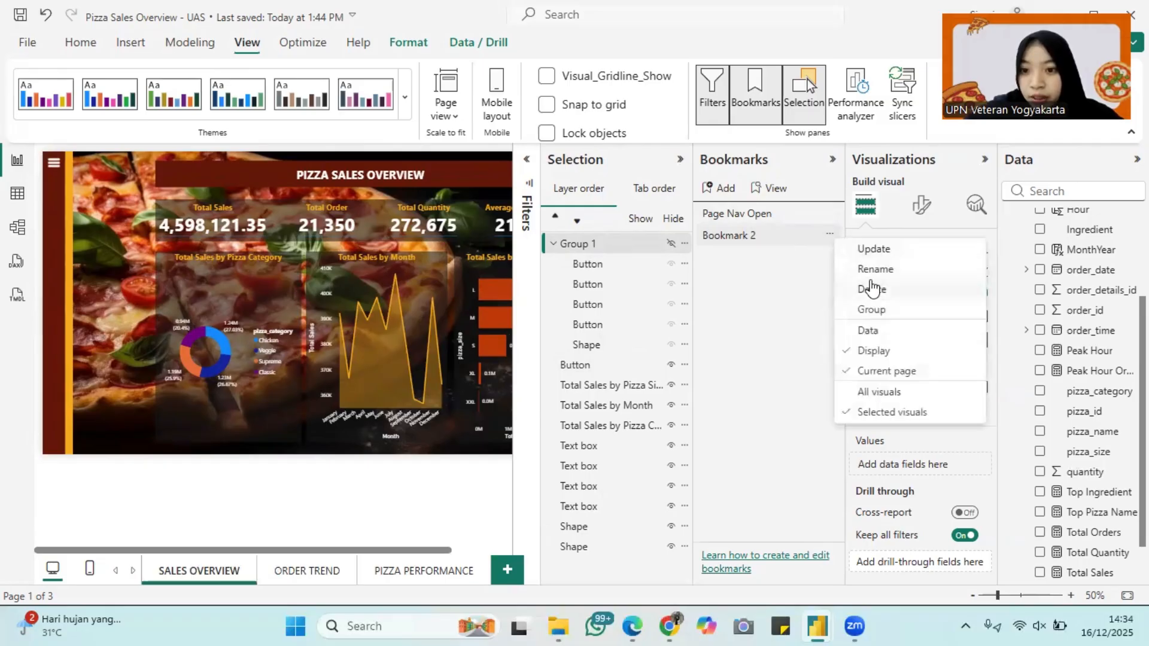
click(904, 270)
text(Page Nav Close)
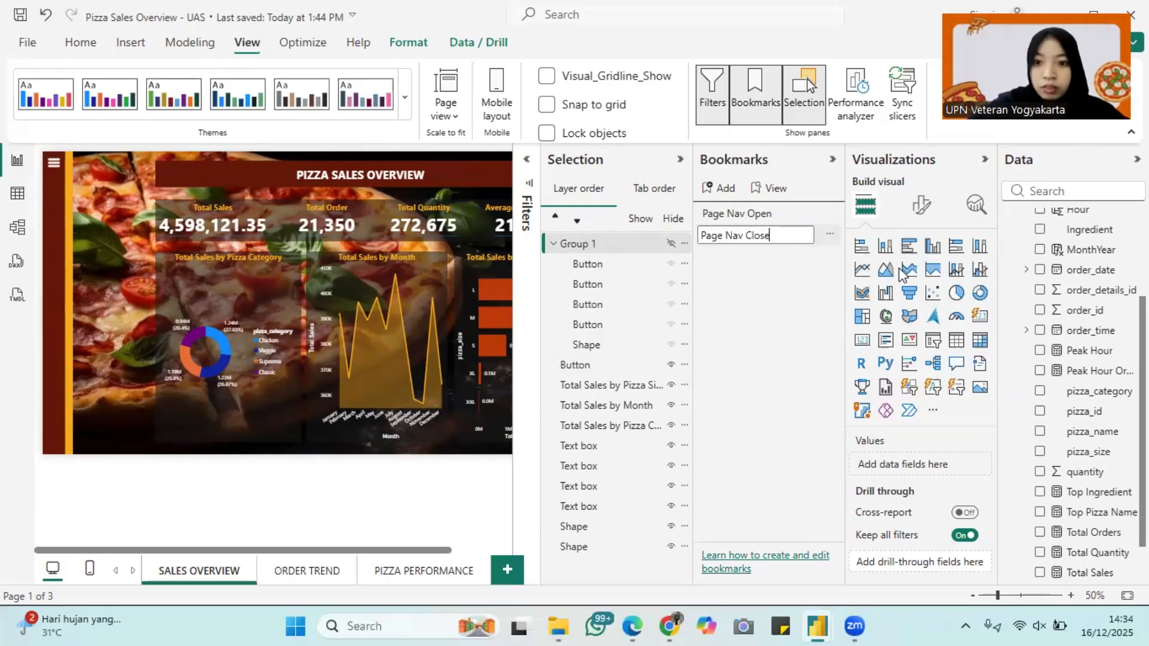
click(761, 263)
Test how the Page Nav Open and Page Nav Close bookmarks switch the visibility of the navigation group.
double_click(763, 216)
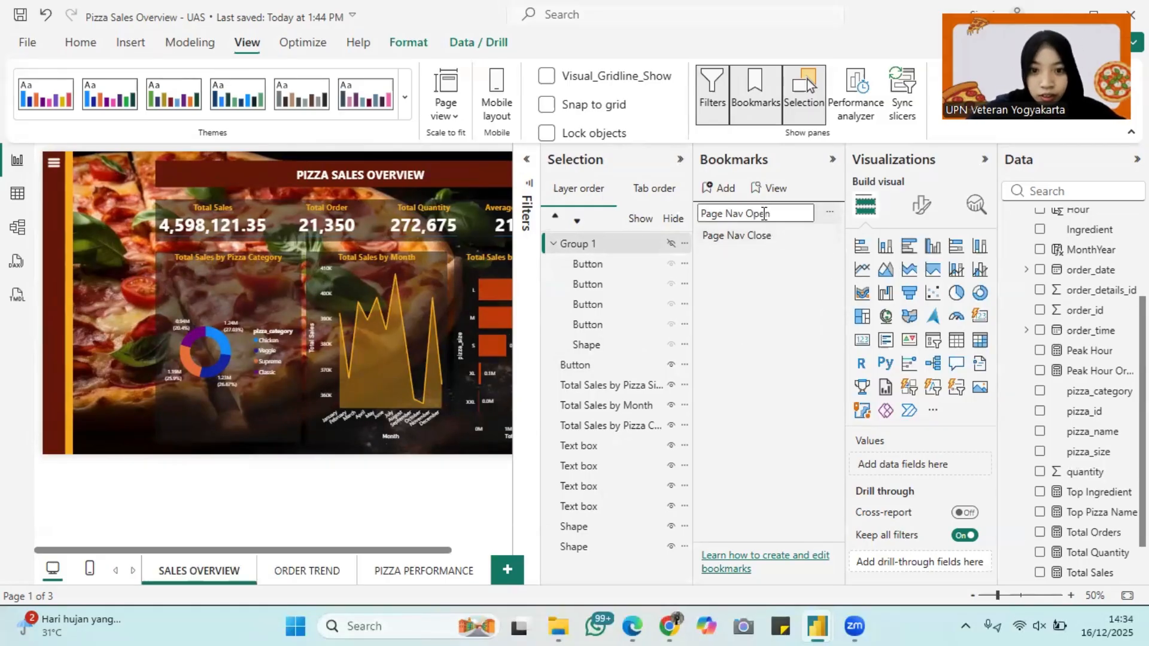
click(778, 234)
click(672, 243)
click(763, 219)
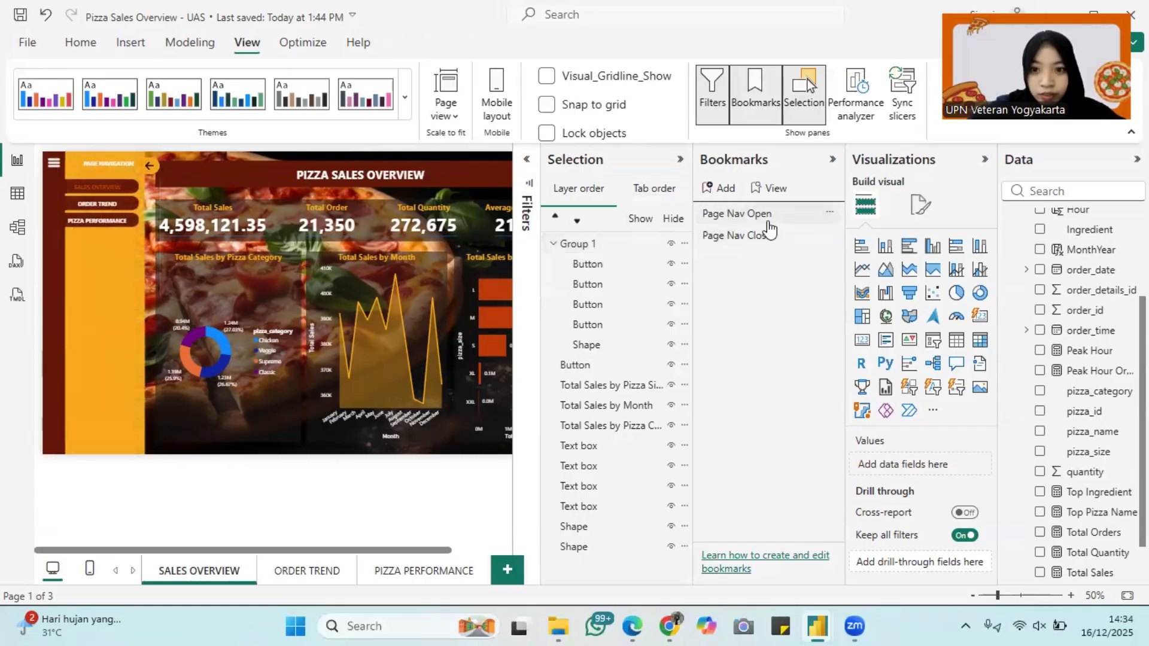
click(776, 236)
scroll(359, 382, right, 1)
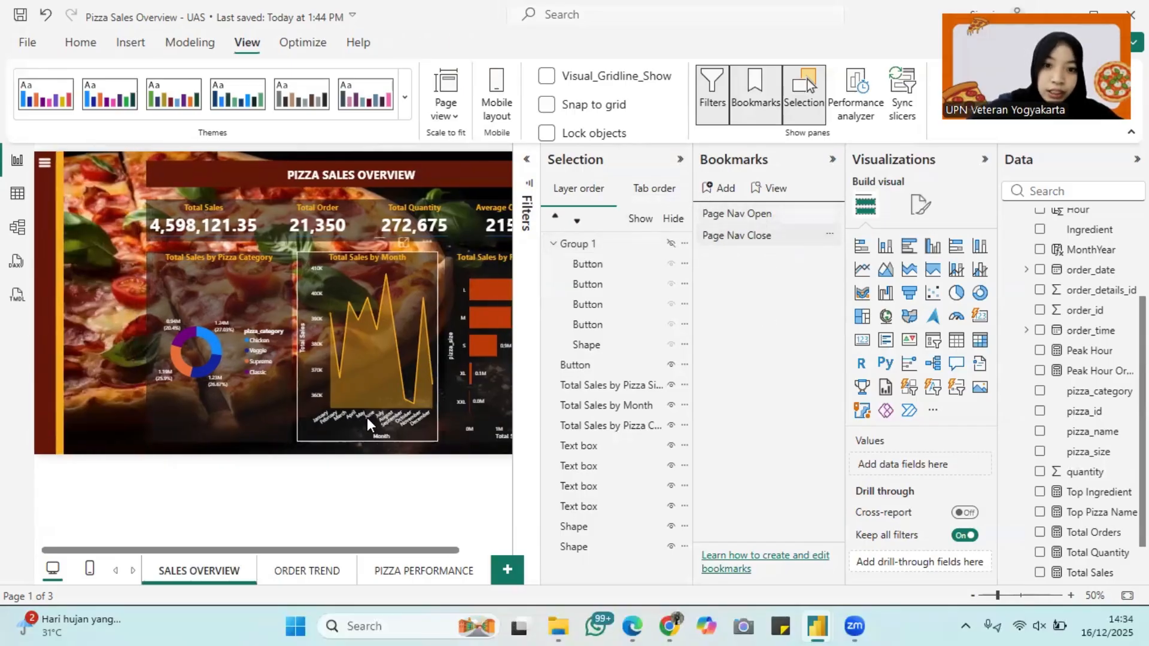
double_click(751, 216)
click(783, 274)
Make Group 1 visible again and collapse the Selection and Bookmarks panes.
click(671, 244)
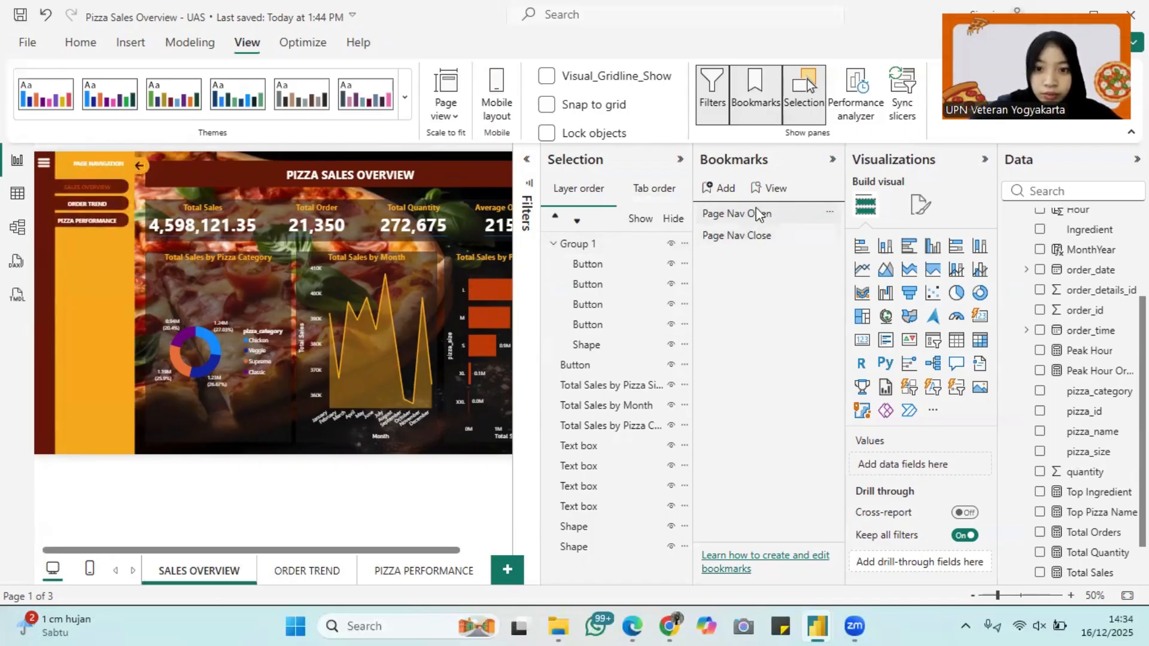
click(639, 247)
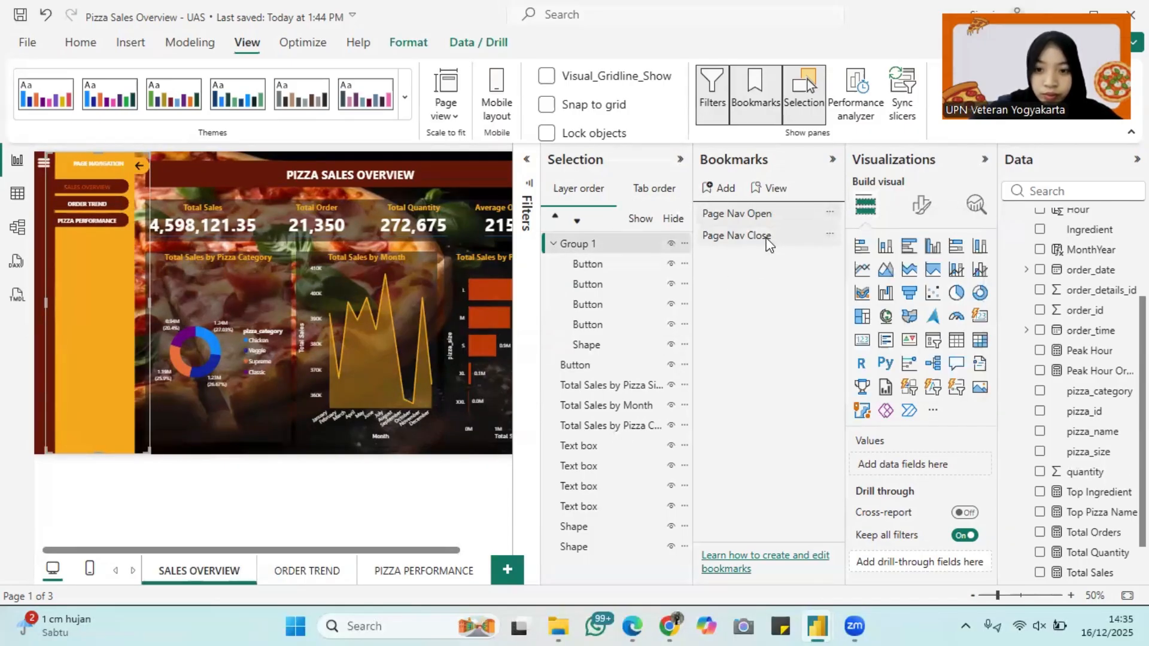
click(680, 159)
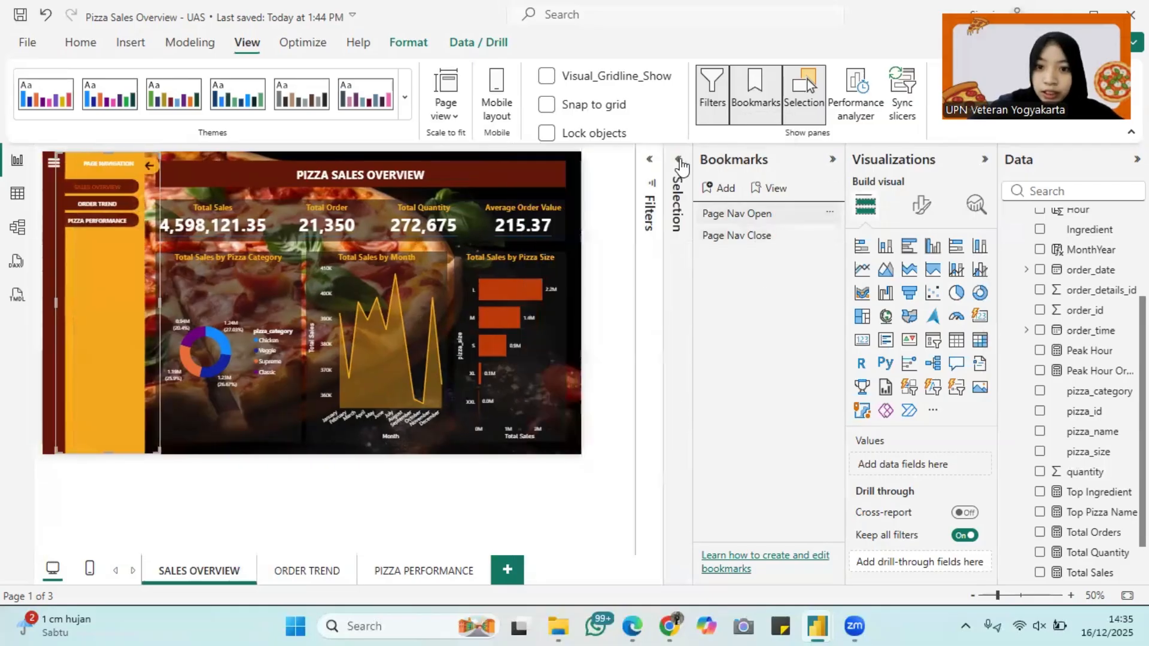
click(832, 160)
Turn on the hamburger menu button's action as a Bookmark action that applies Page Nav Open.
click(138, 166)
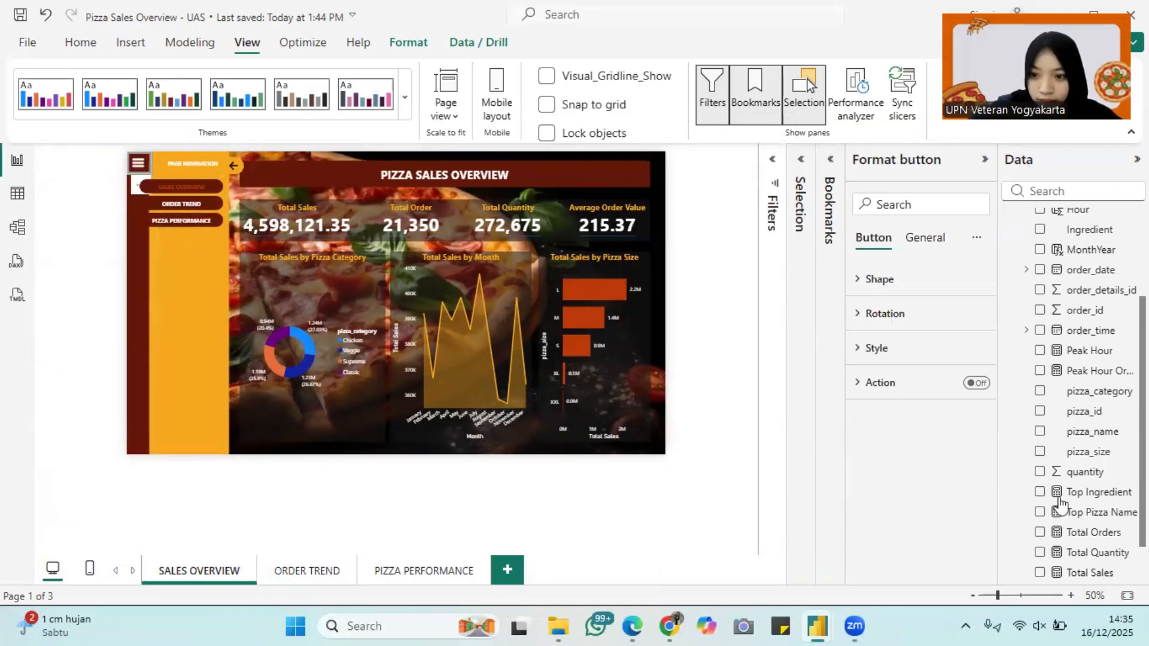
click(975, 383)
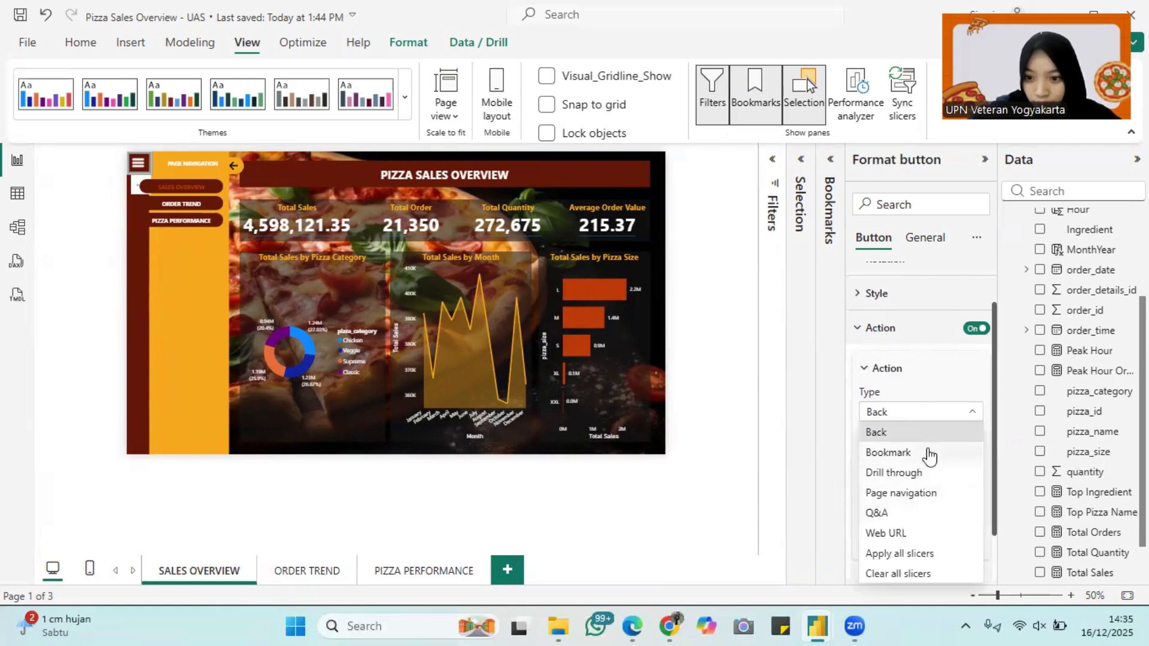
click(927, 453)
click(953, 405)
click(910, 446)
Turn on the back arrow button's action as a Bookmark action that applies Page Nav Close.
click(233, 169)
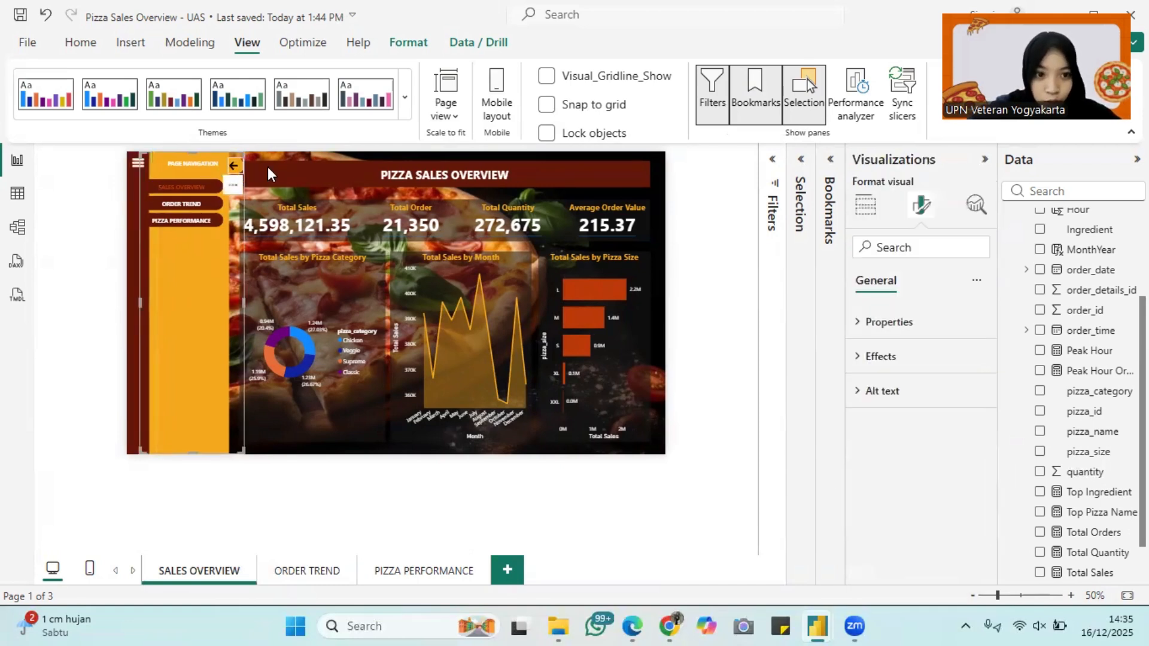
click(234, 169)
click(708, 323)
click(235, 171)
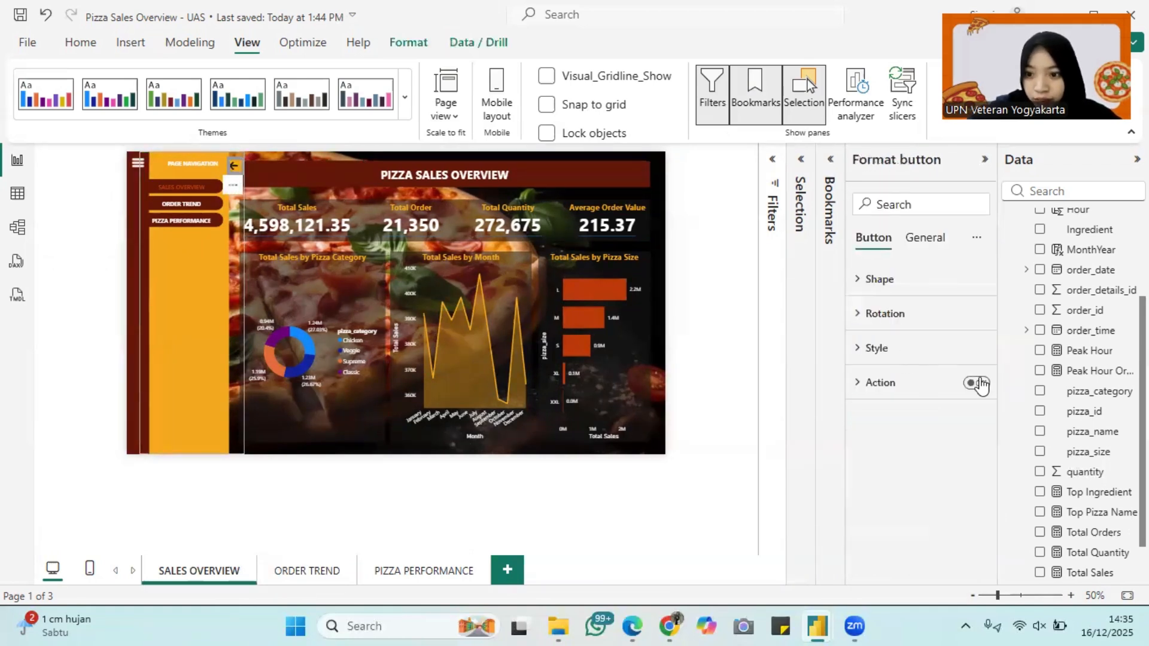
click(974, 380)
scroll(938, 558, down, 2)
click(939, 410)
click(943, 452)
scroll(944, 453, down, 1)
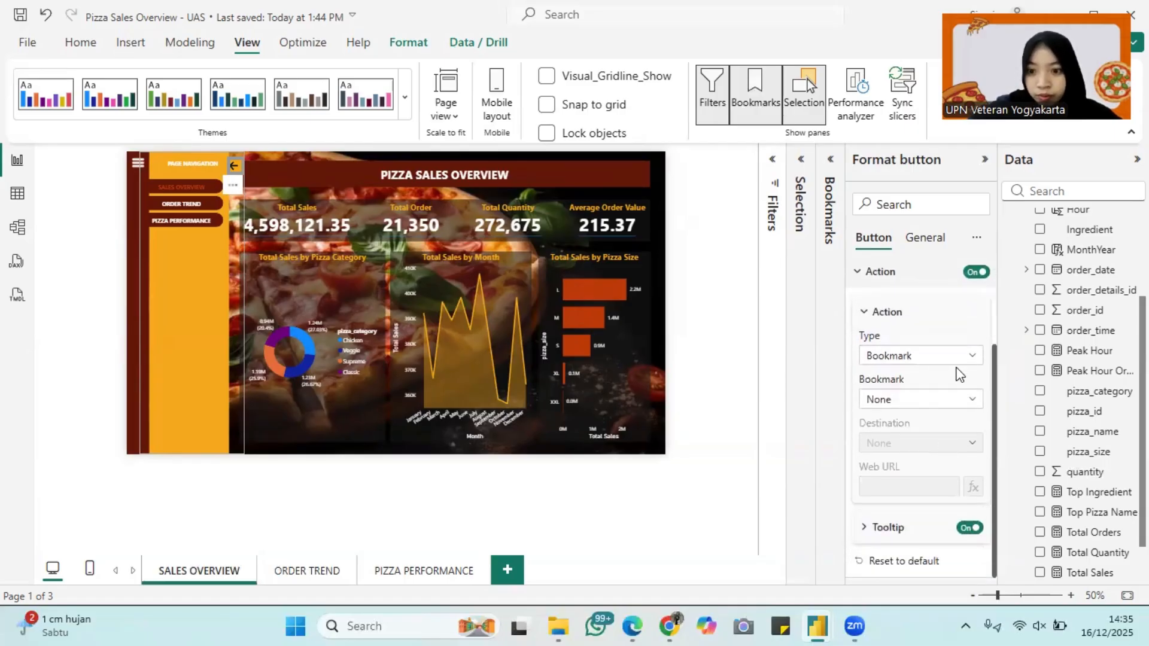
click(909, 404)
click(934, 470)
Test the back arrow and hamburger buttons by closing and reopening the navigation panel.
click(668, 389)
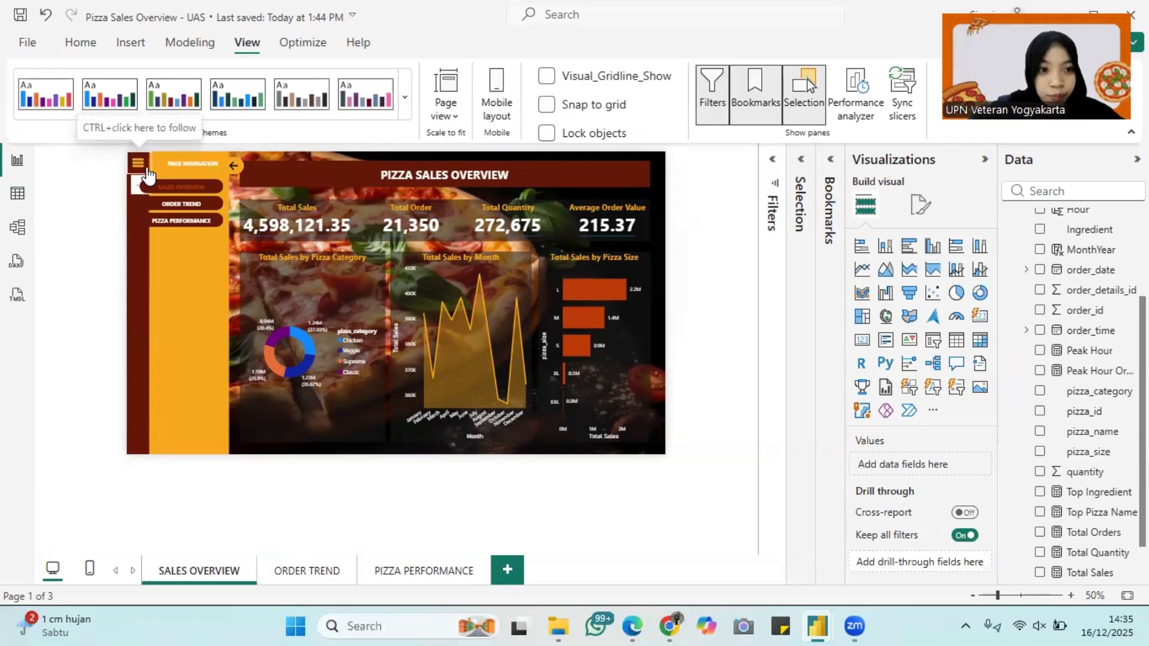
ctrl+click(234, 168)
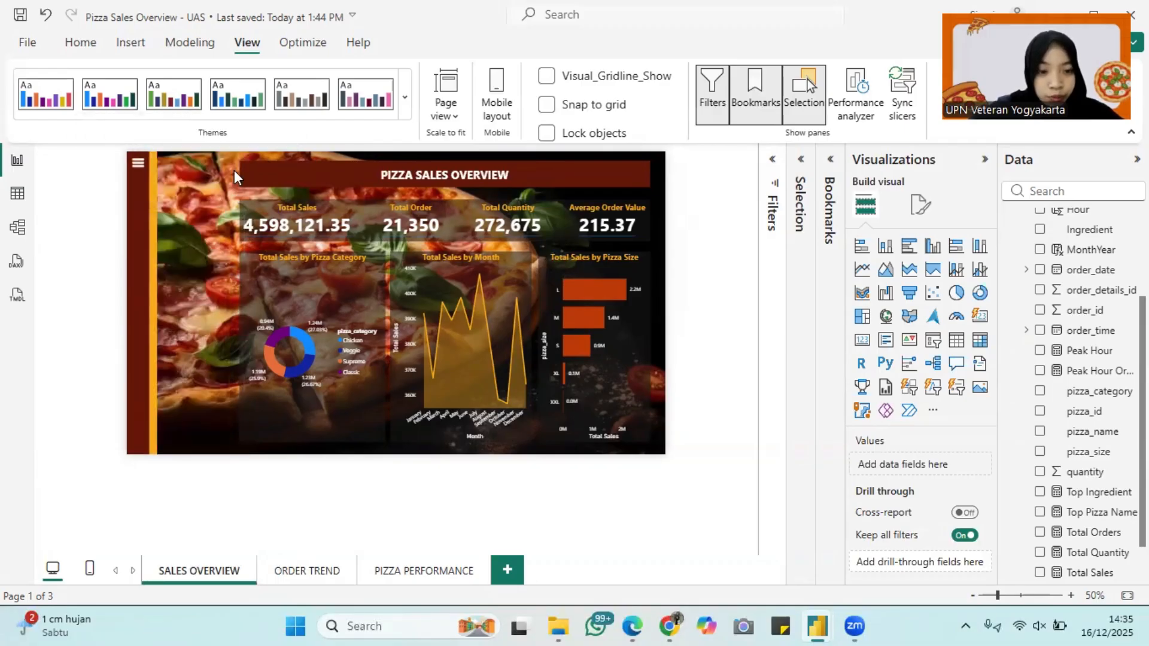
ctrl+click(137, 163)
Turn on the SALES OVERVIEW button's action as Page navigation with the destination None.
click(177, 185)
click(977, 383)
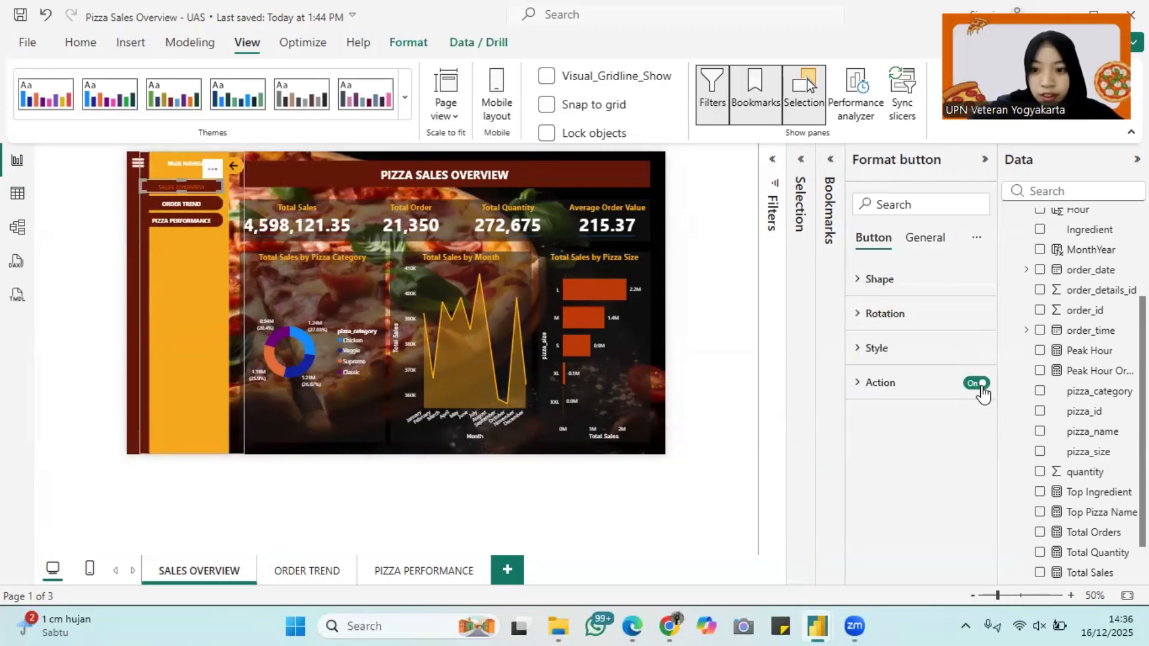
click(927, 468)
click(944, 369)
scroll(945, 371, down, 2)
click(928, 469)
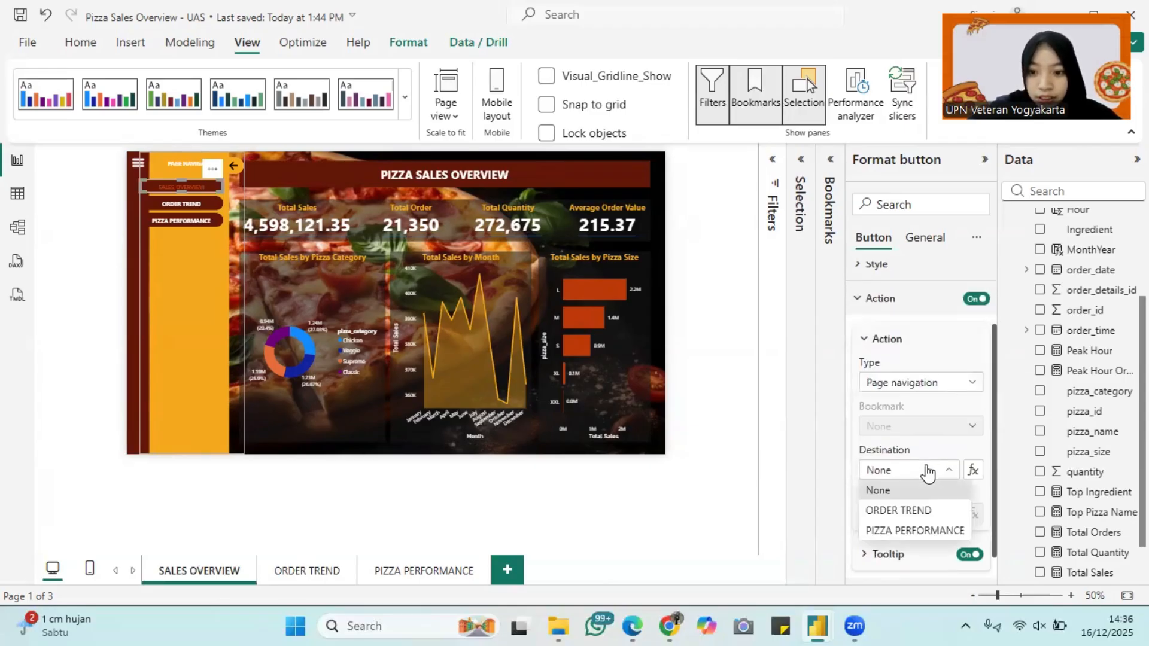
click(924, 495)
Turn on the ORDER TREND button's action as Page navigation with the destination ORDER TREND.
click(190, 205)
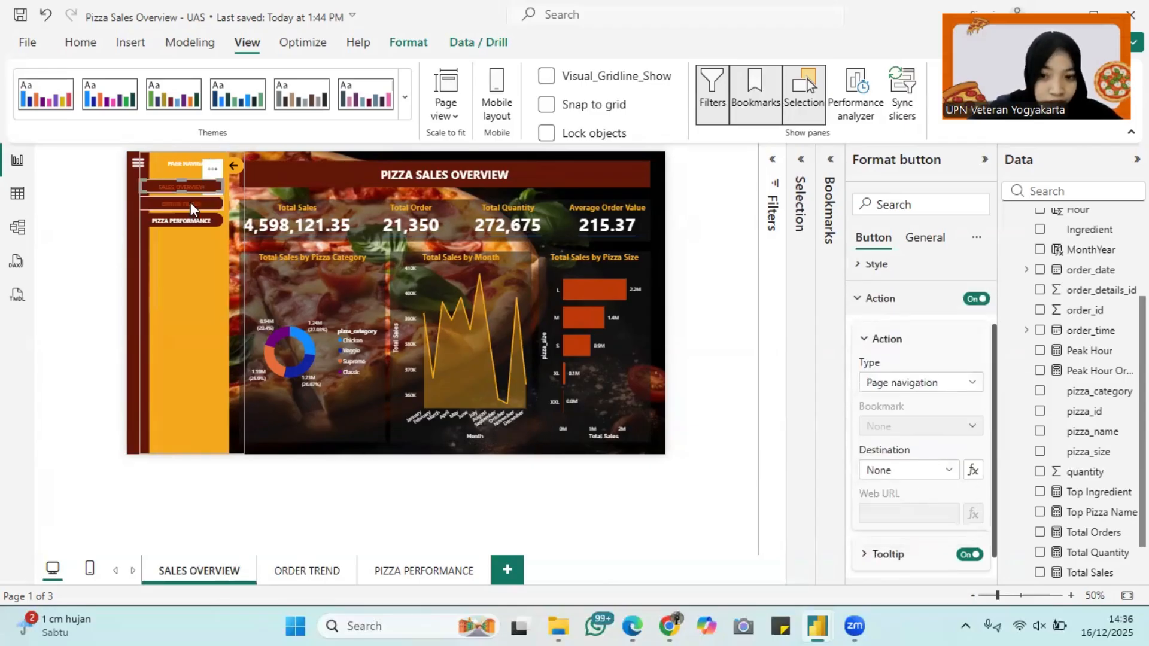
click(977, 383)
click(927, 465)
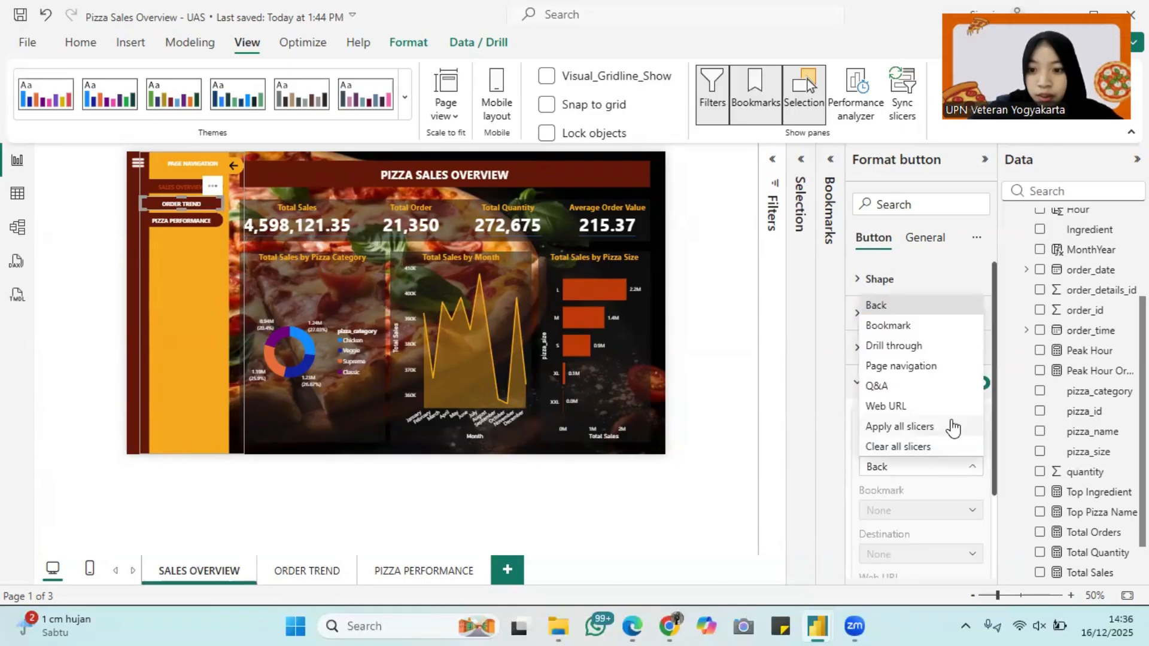
click(922, 365)
click(915, 511)
click(910, 537)
Turn on the PIZZA PERFORMANCE button's action as Page navigation with the destination PIZZA PERFORMANCE.
click(181, 221)
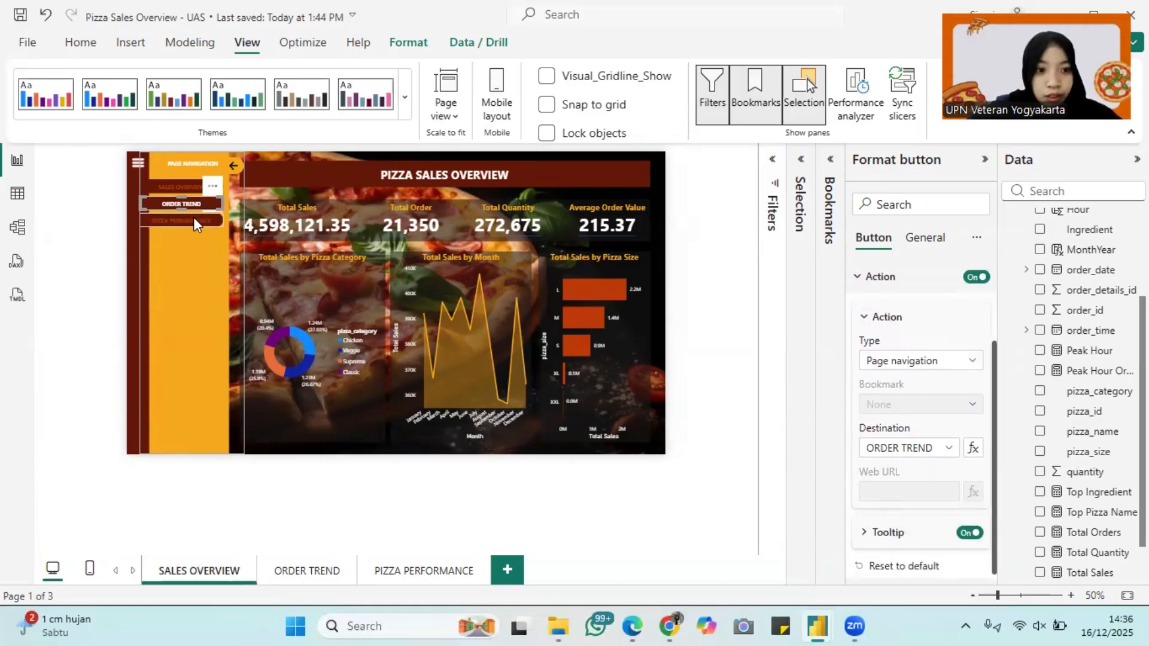
click(939, 390)
click(921, 467)
click(921, 364)
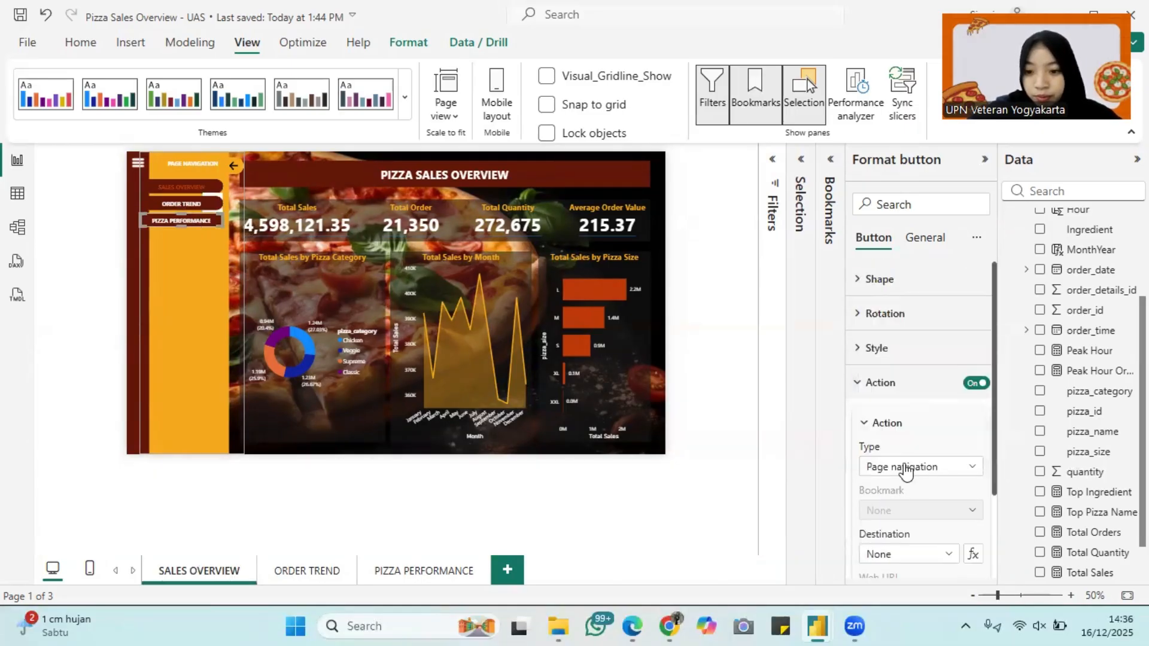
click(921, 553)
click(921, 538)
Test the ORDER TREND navigation button and return to the SALES OVERVIEW page.
ctrl+click(181, 206)
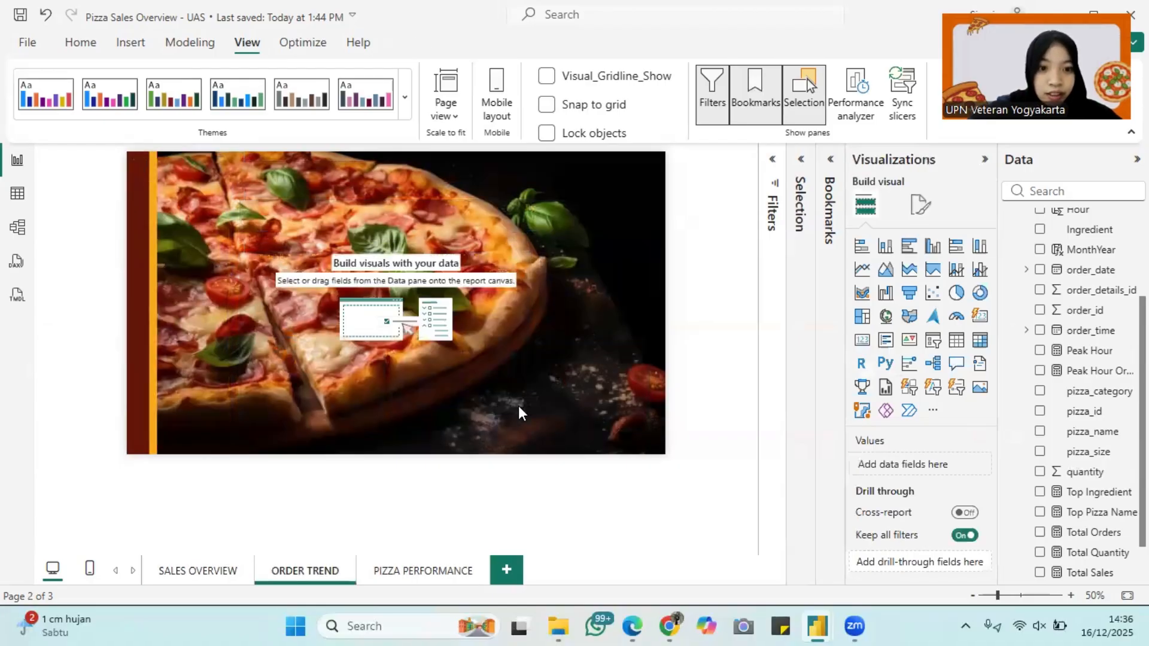
double_click(182, 573)
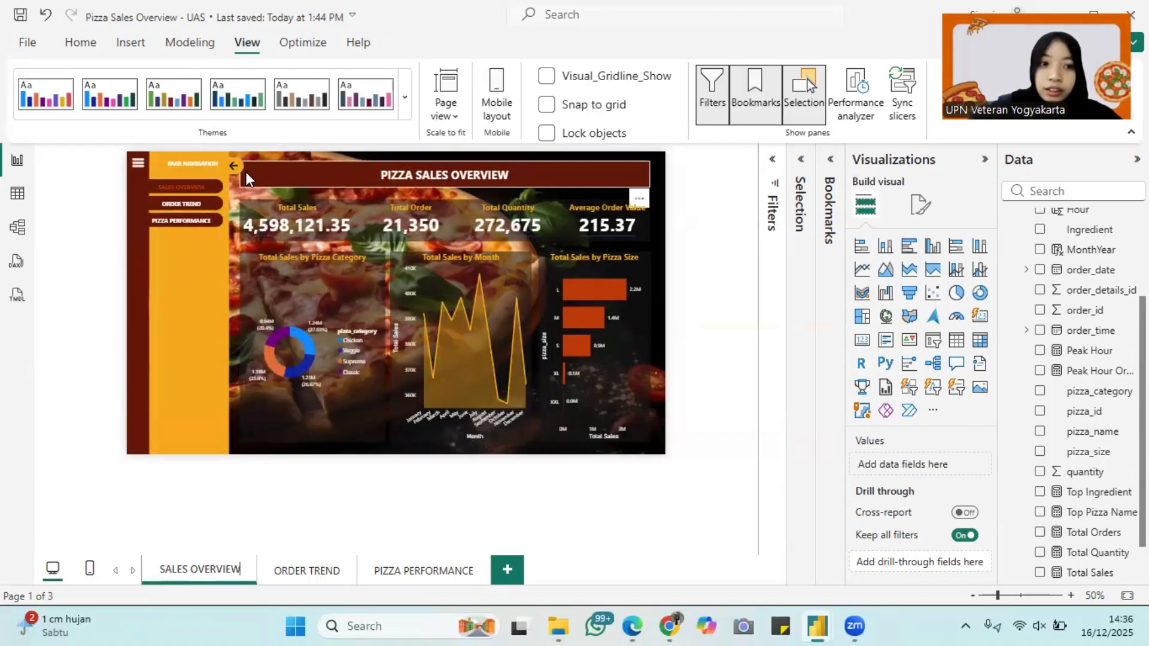
Go to the ORDER TREND page and add a rectangle across the upper part of the canvas.
click(294, 579)
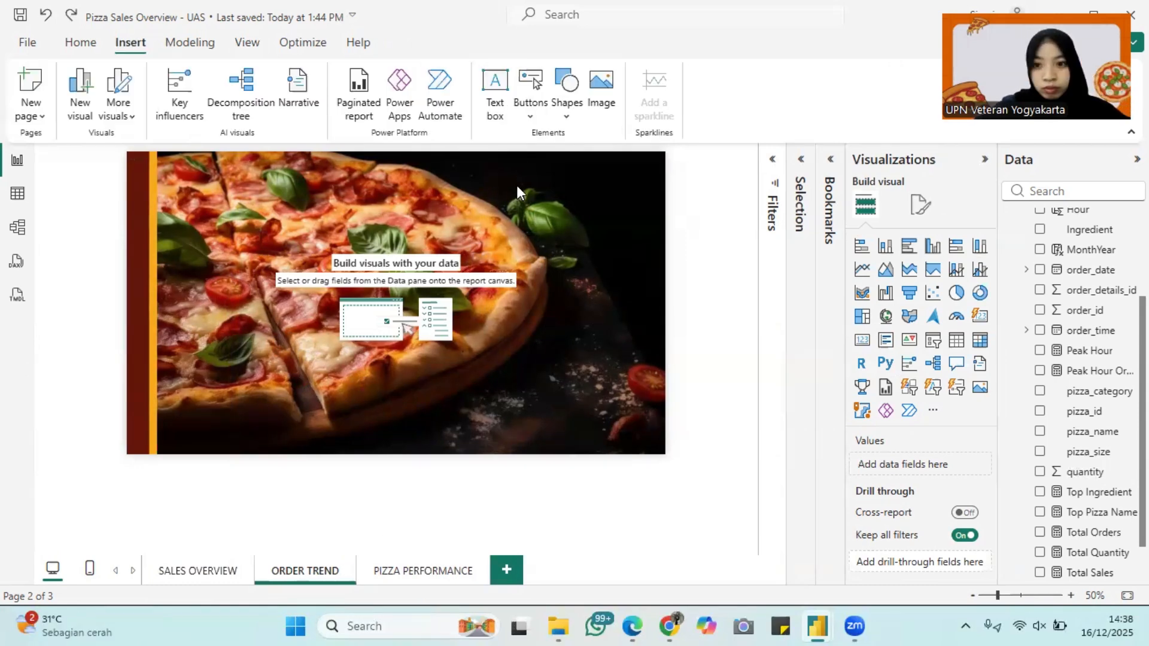
click(566, 96)
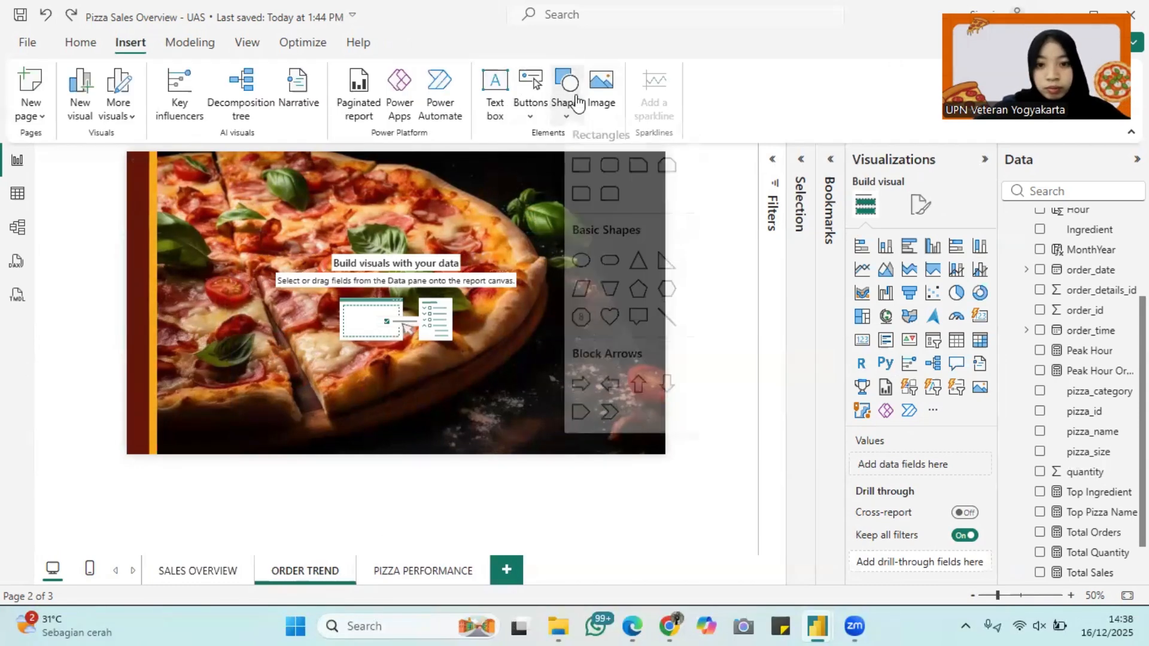
click(579, 173)
drag(249, 212, 648, 217)
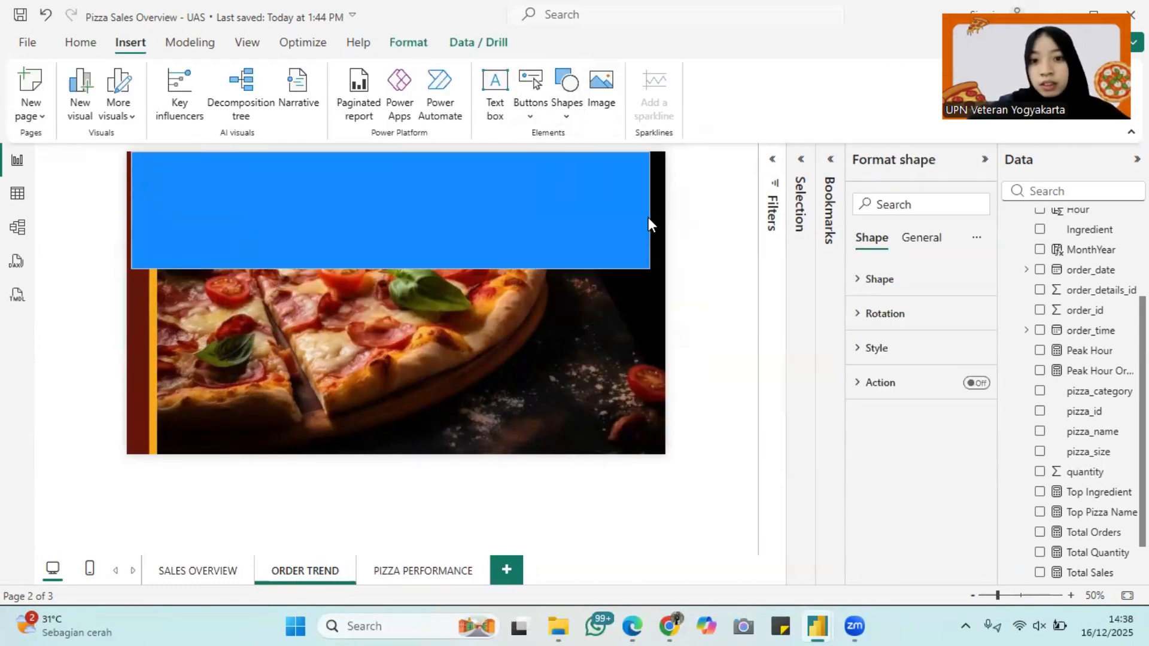
drag(130, 210, 258, 212)
Replace the ORDER TREND page's canvas background image with "pizzaa juga".
click(503, 371)
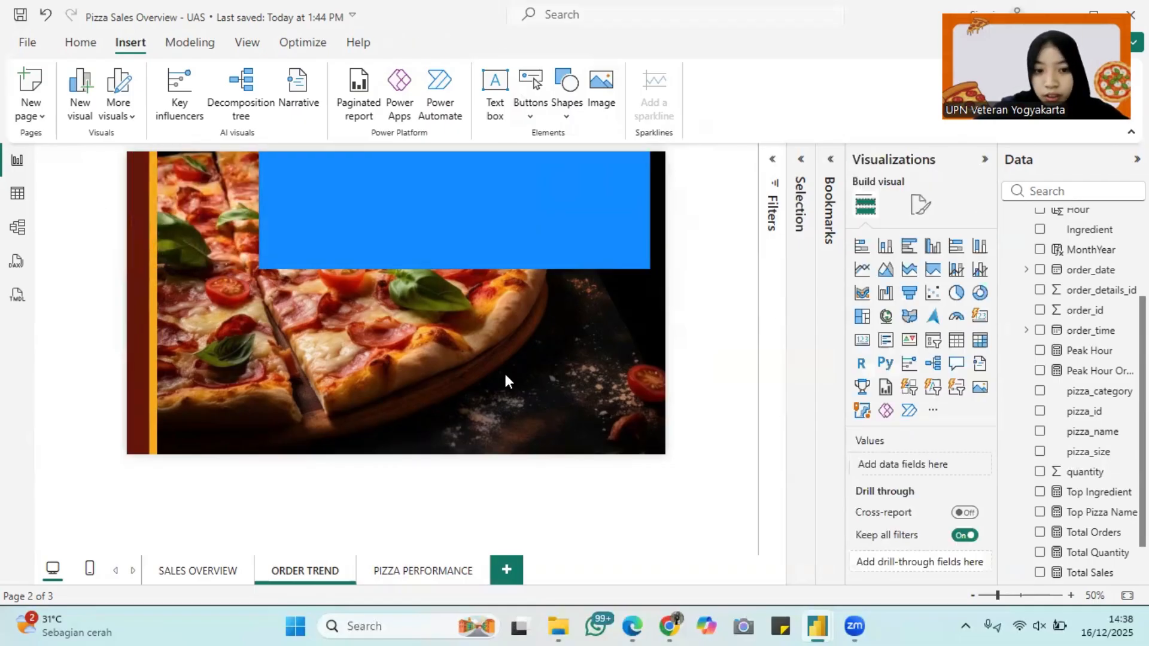
click(929, 212)
scroll(944, 486, down, 1)
click(939, 423)
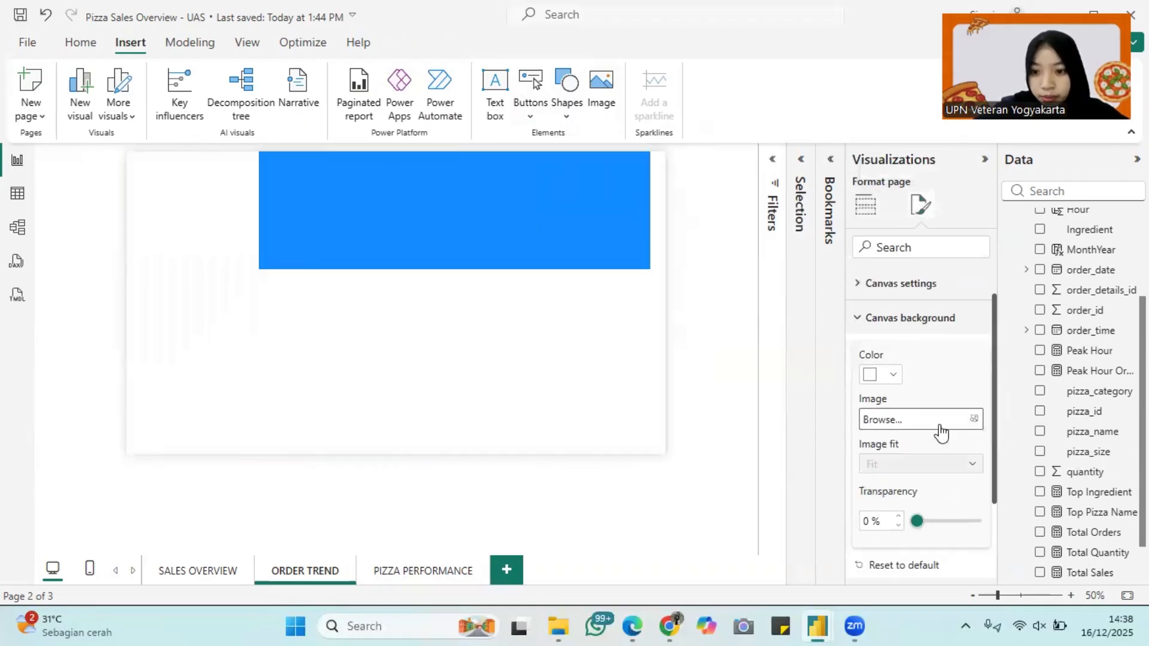
scroll(335, 315, down, 2)
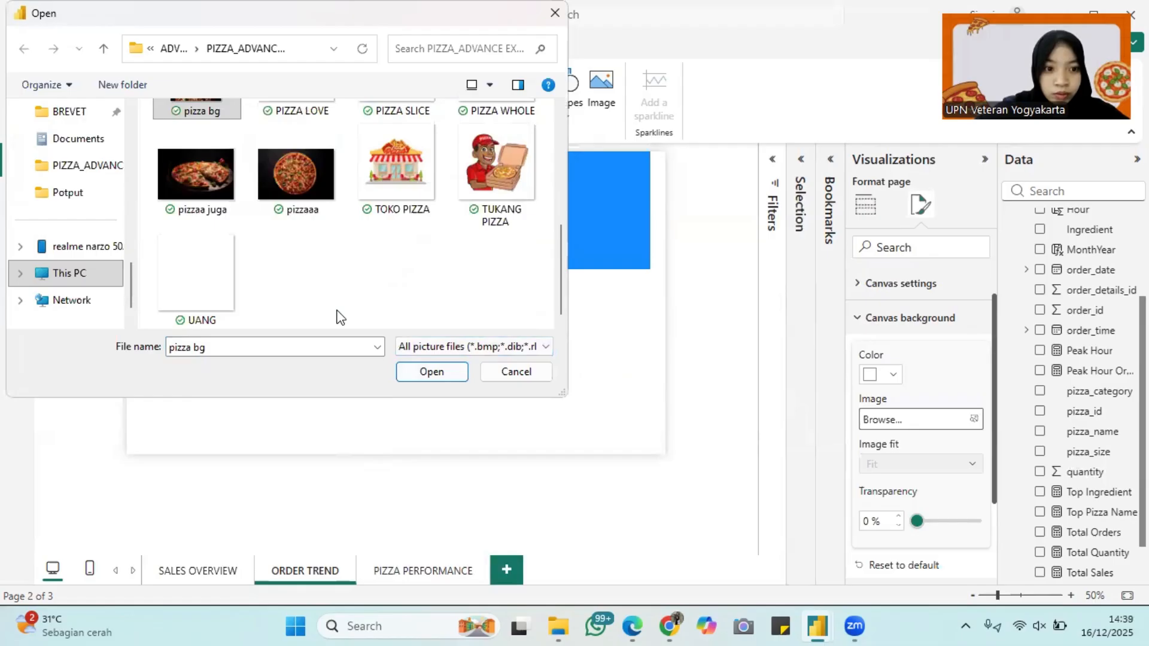
click(185, 195)
click(431, 373)
Set the canvas background's image fit to Stretch.
click(921, 204)
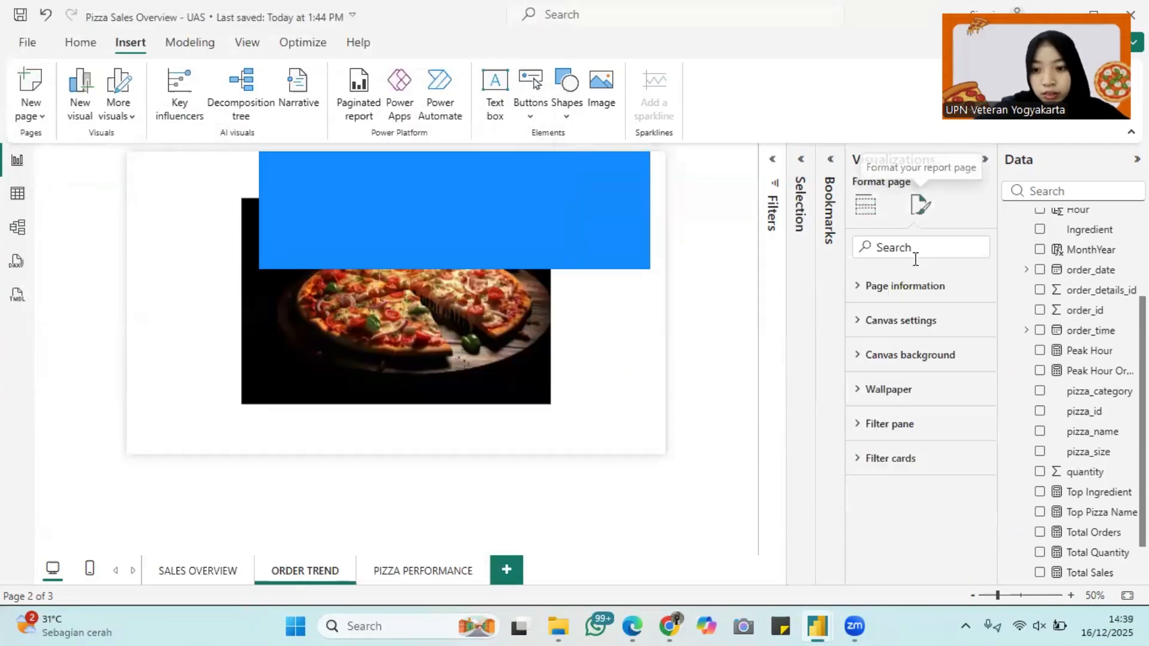
click(938, 357)
click(921, 454)
click(895, 497)
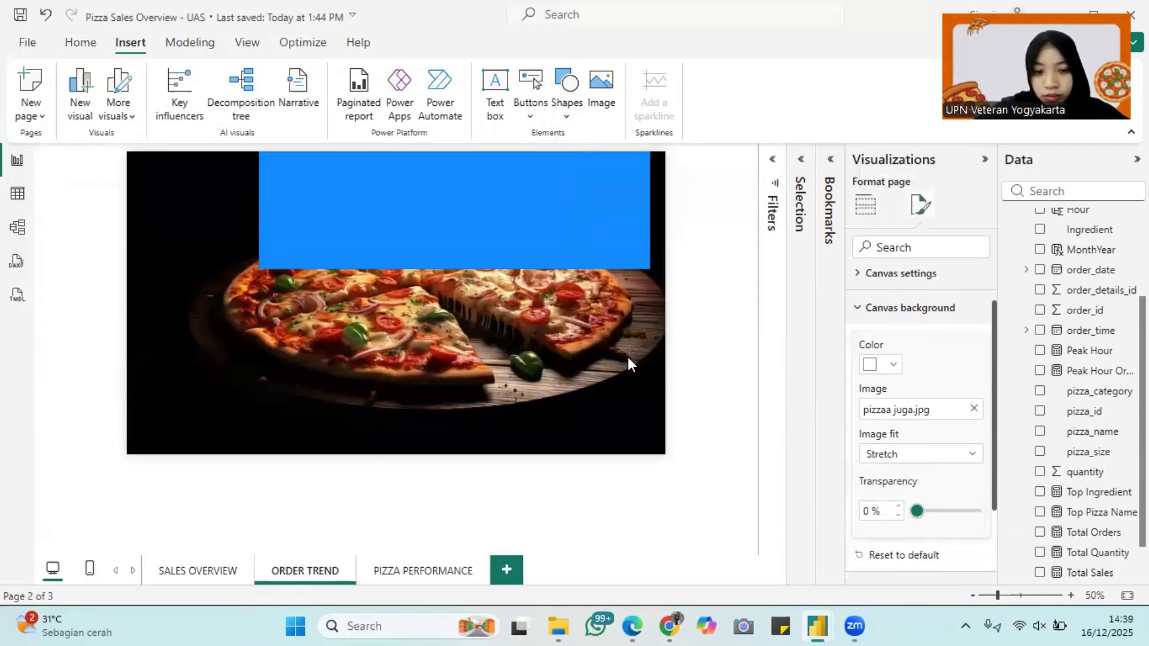
Resize the rectangle into a slim banner slightly below the page's upper edge, with space on both sides.
click(552, 225)
right_click(609, 240)
click(633, 244)
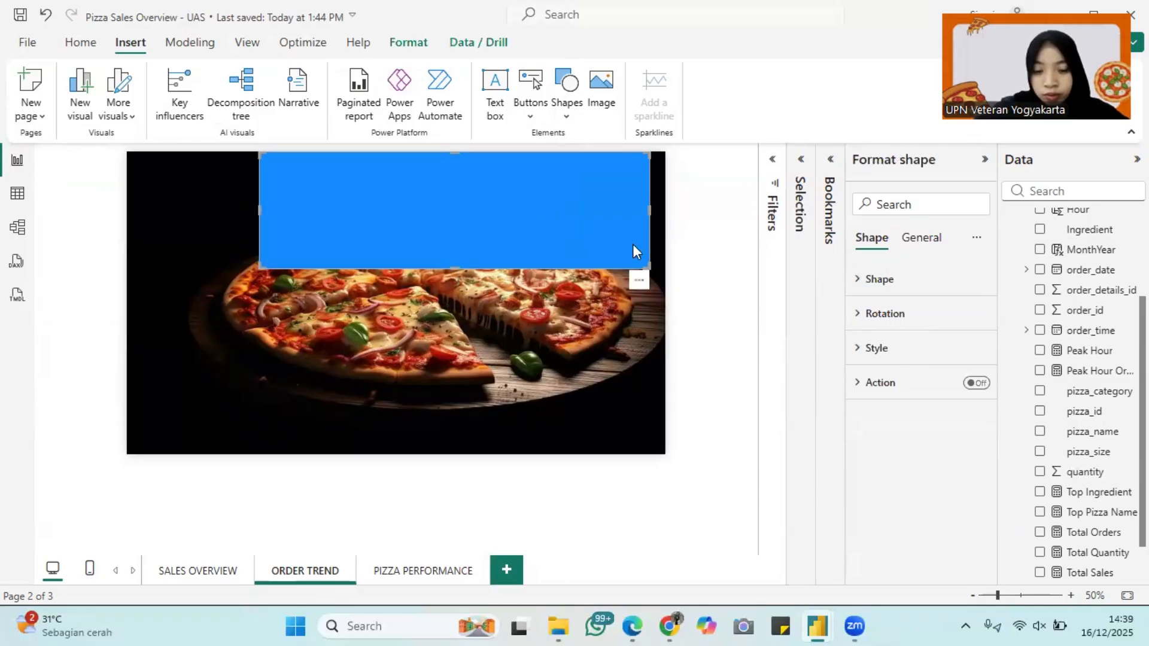
drag(650, 206, 592, 206)
drag(428, 154, 428, 166)
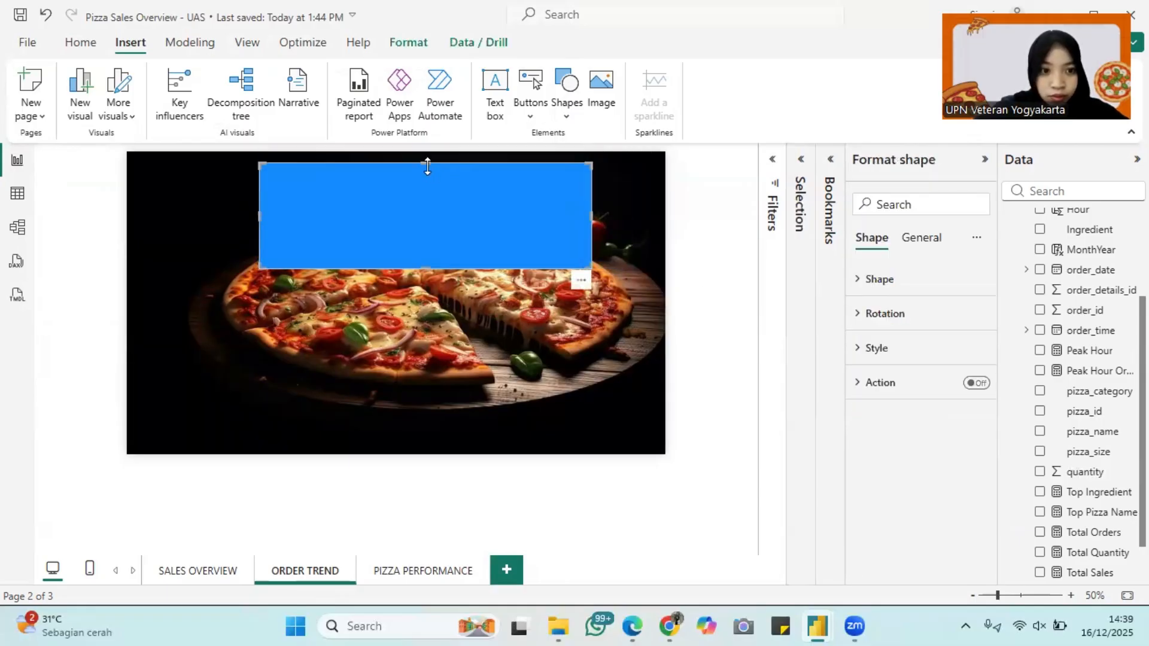
drag(261, 217, 197, 213)
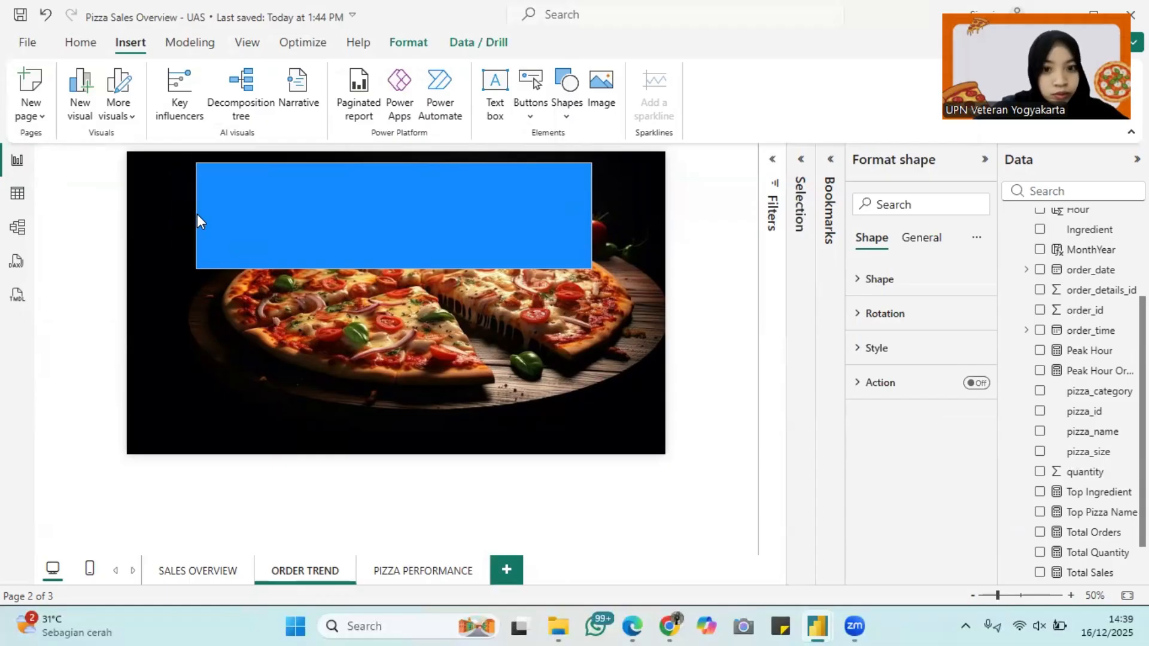
drag(587, 220, 610, 221)
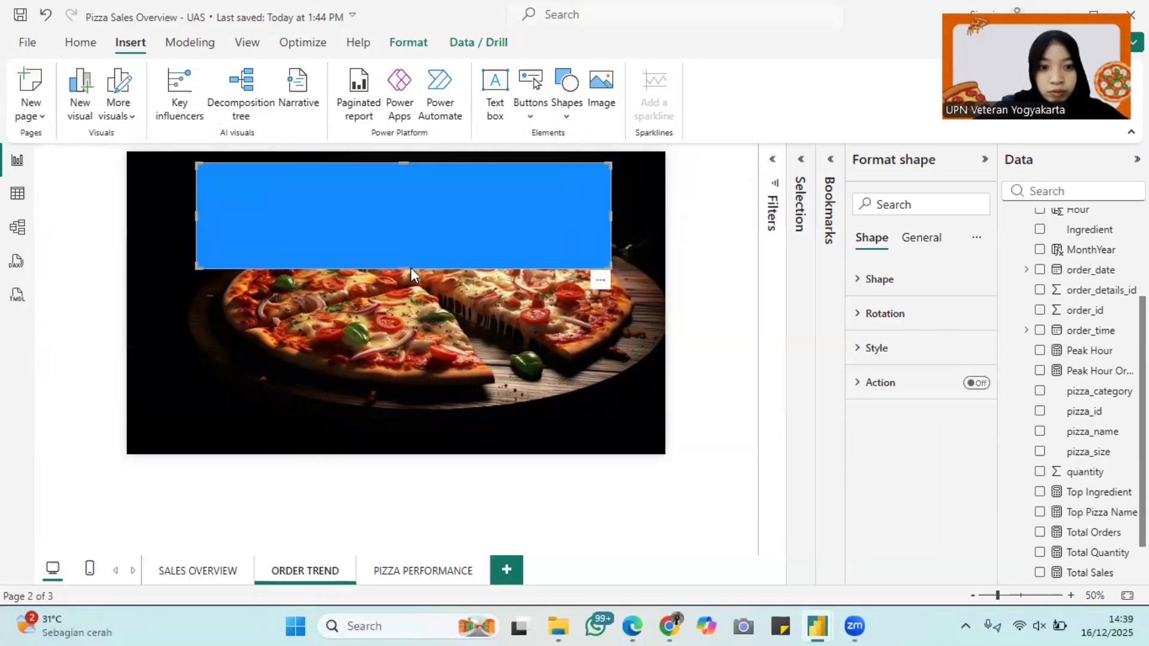
drag(408, 269, 487, 204)
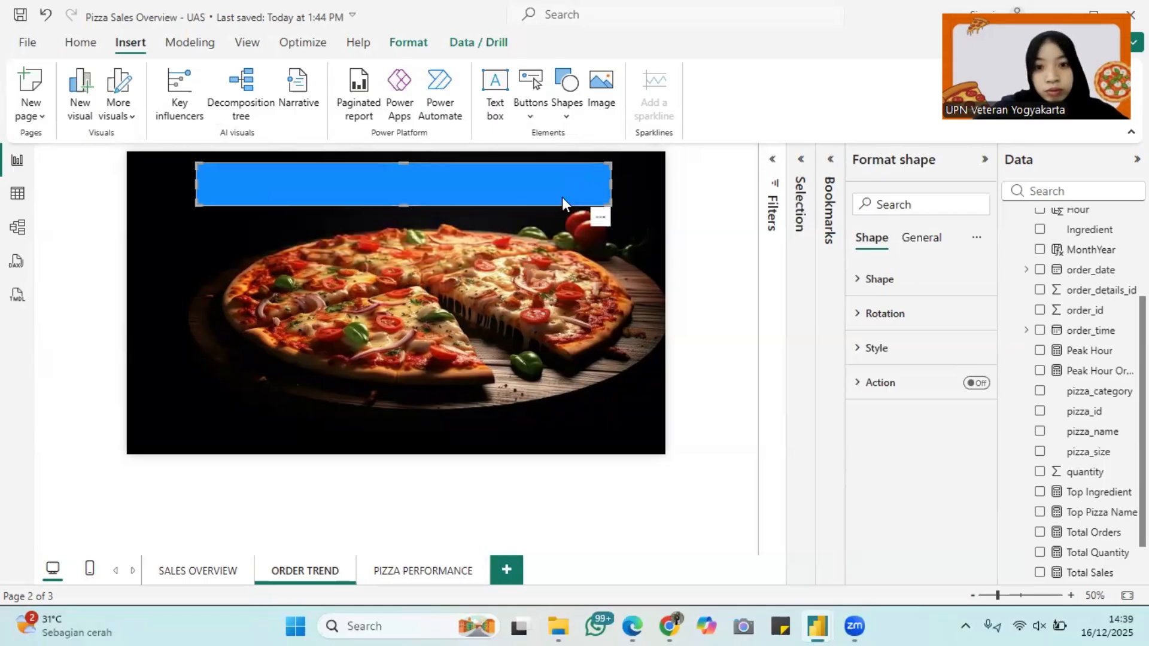
Change the banner rectangle's fill color to orange.
click(892, 279)
click(876, 529)
scroll(889, 532, down, 2)
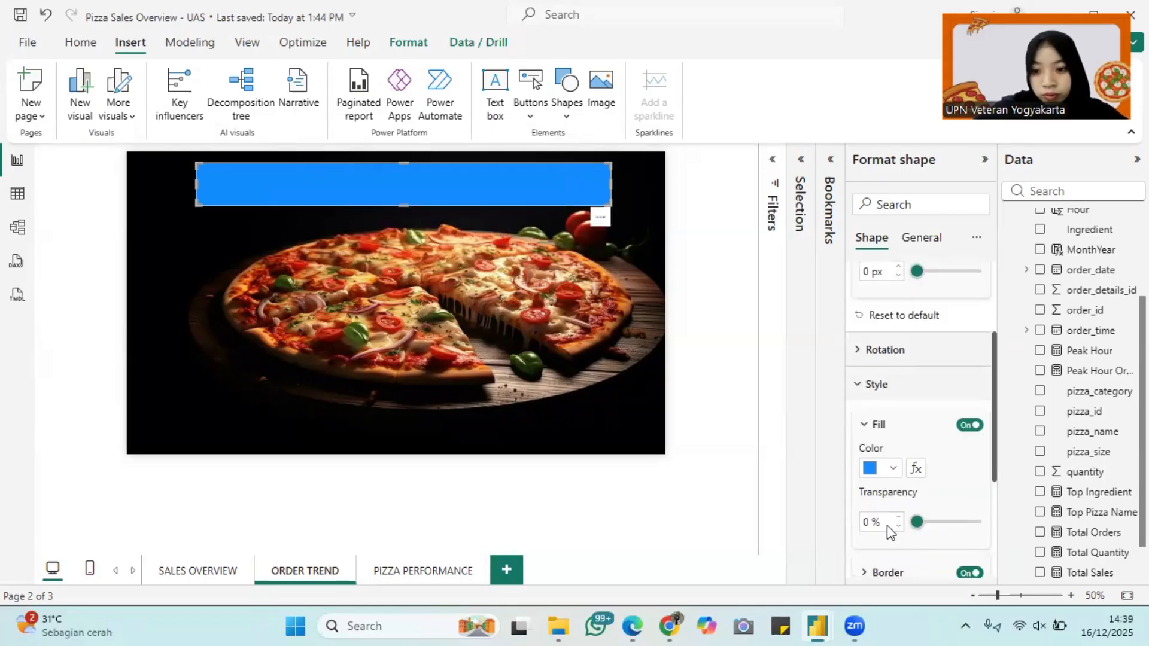
click(880, 468)
click(881, 397)
Turn on the banner's text, enter "ORDER TREND & PEAK ANALYSIS" and give it a bold Segoe UI font.
scroll(915, 385, down, 2)
click(891, 475)
scroll(908, 479, down, 2)
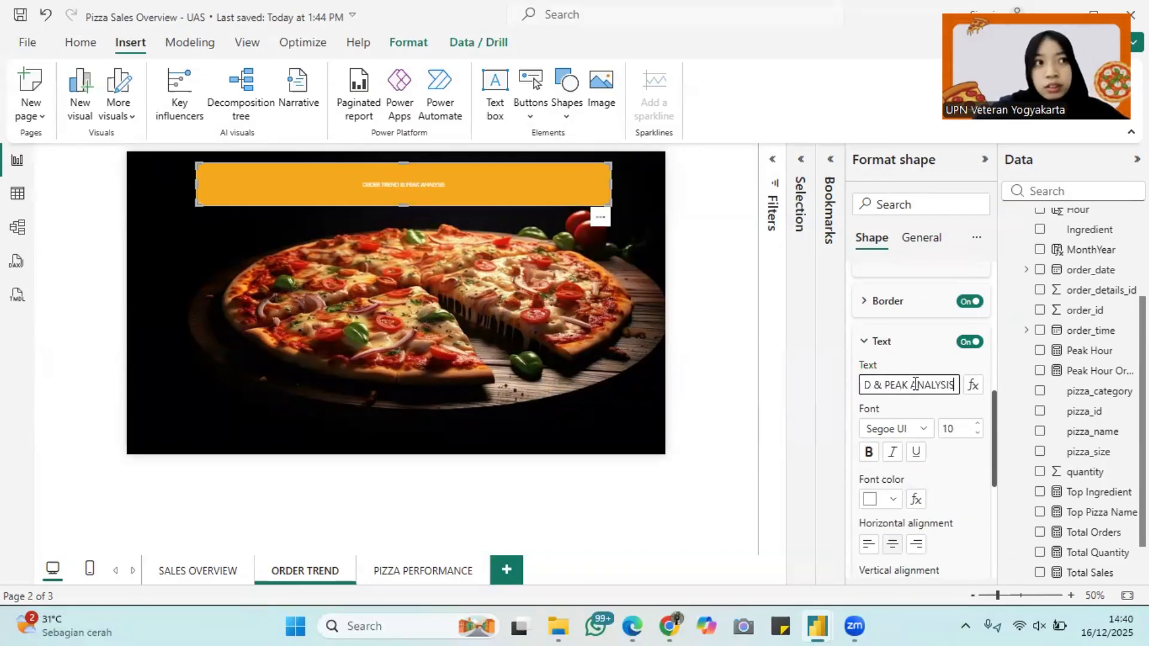
scroll(927, 415, down, 1)
click(929, 400)
click(938, 316)
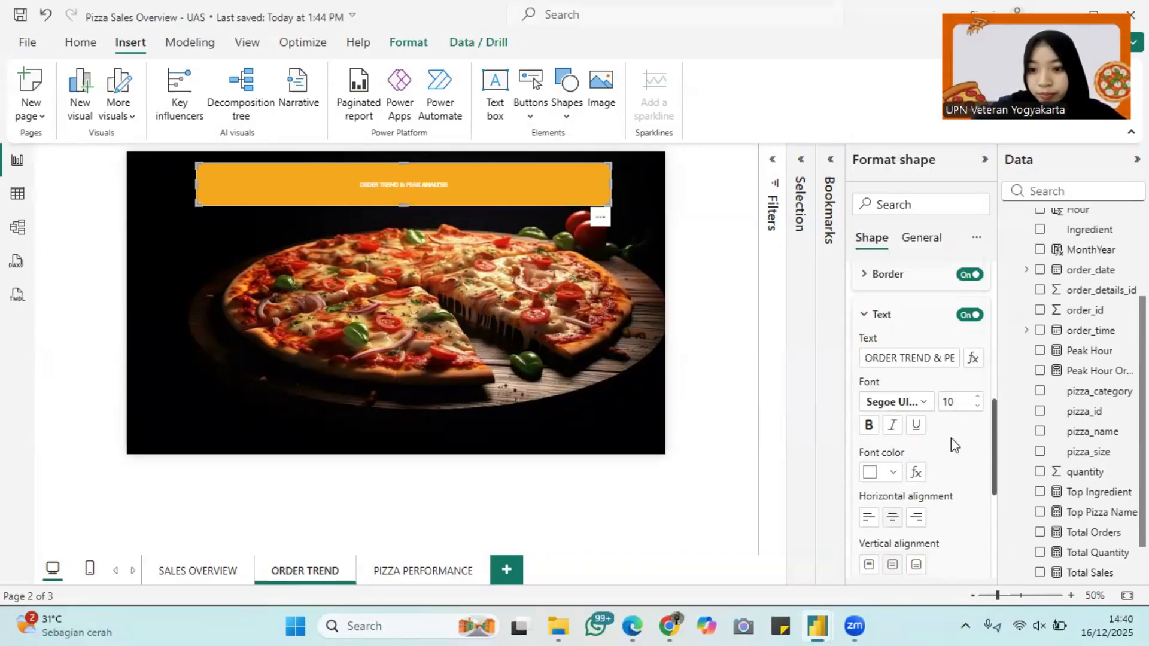
Set the banner title's font size to 25.
scroll(930, 464, down, 1)
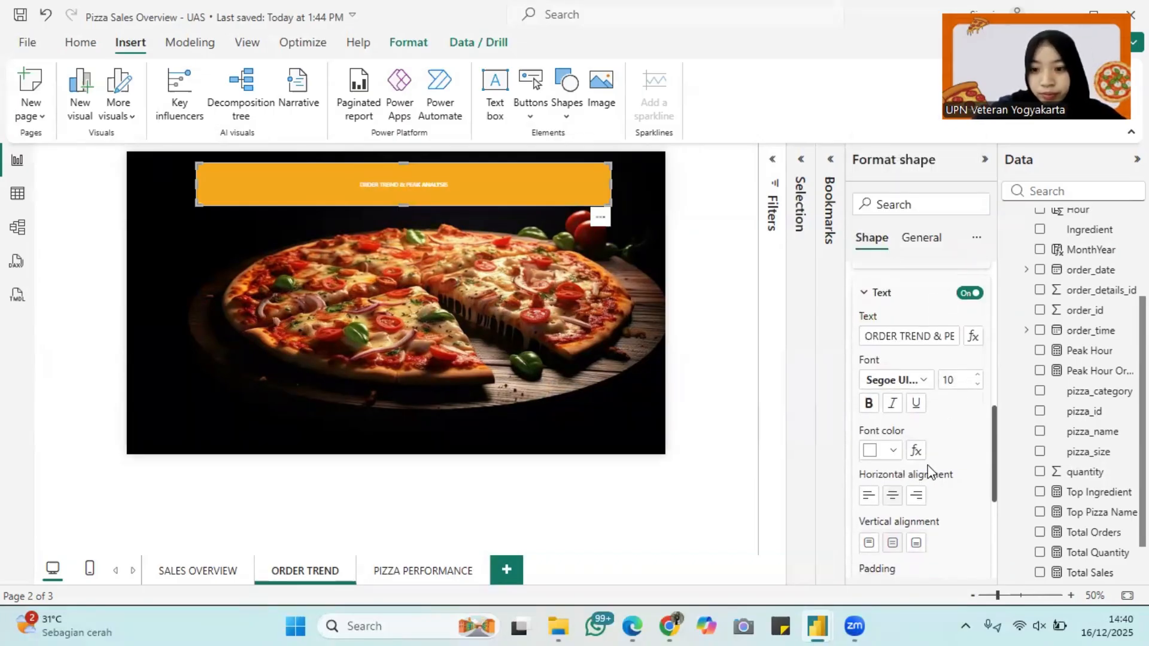
click(939, 380)
text(30)
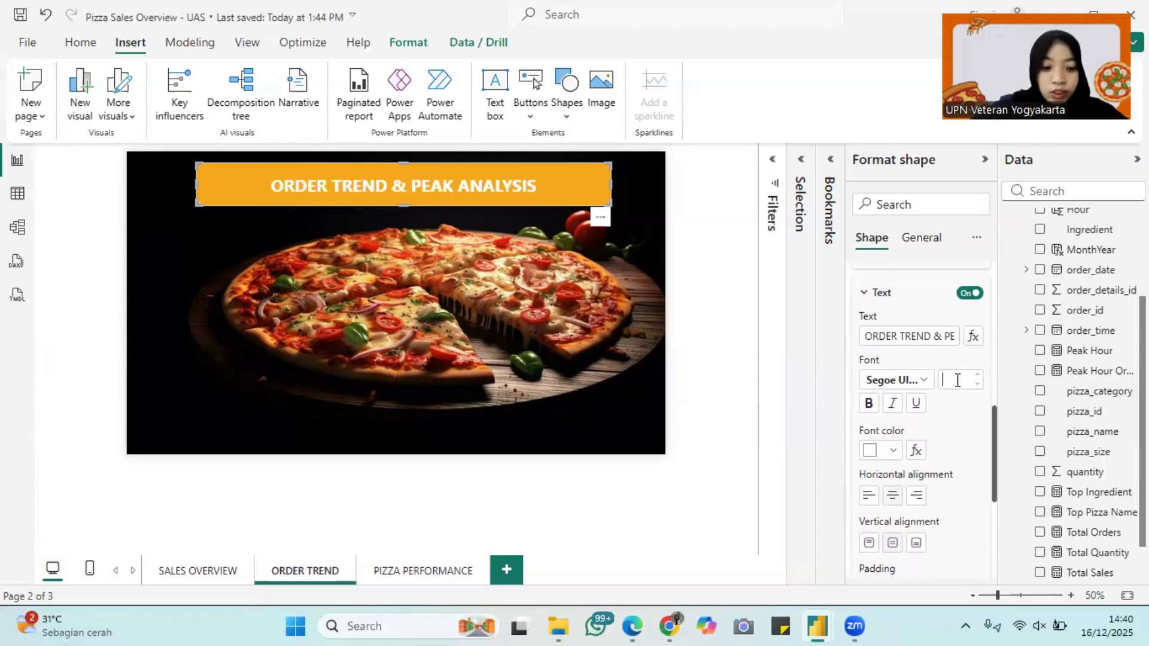
text(25)
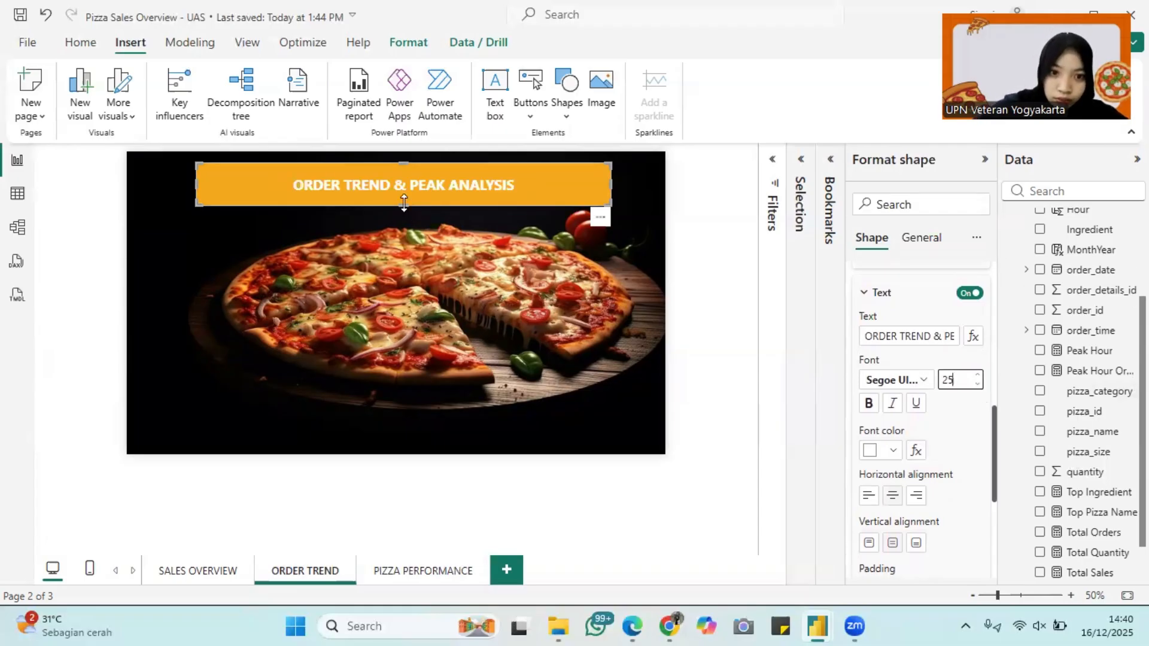
Reduce the banner's height slightly and align its title vertically to the top.
mouse_move(410, 206)
mouse_down()
mouse_move(412, 193)
mouse_move(405, 201)
mouse_up()
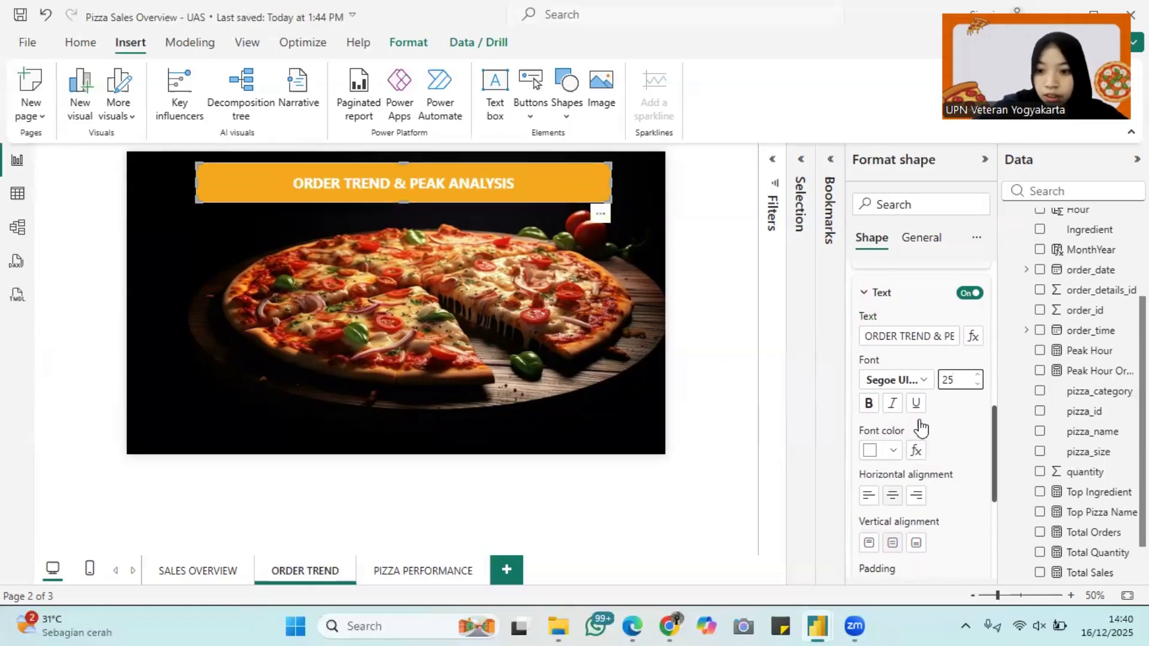
click(869, 546)
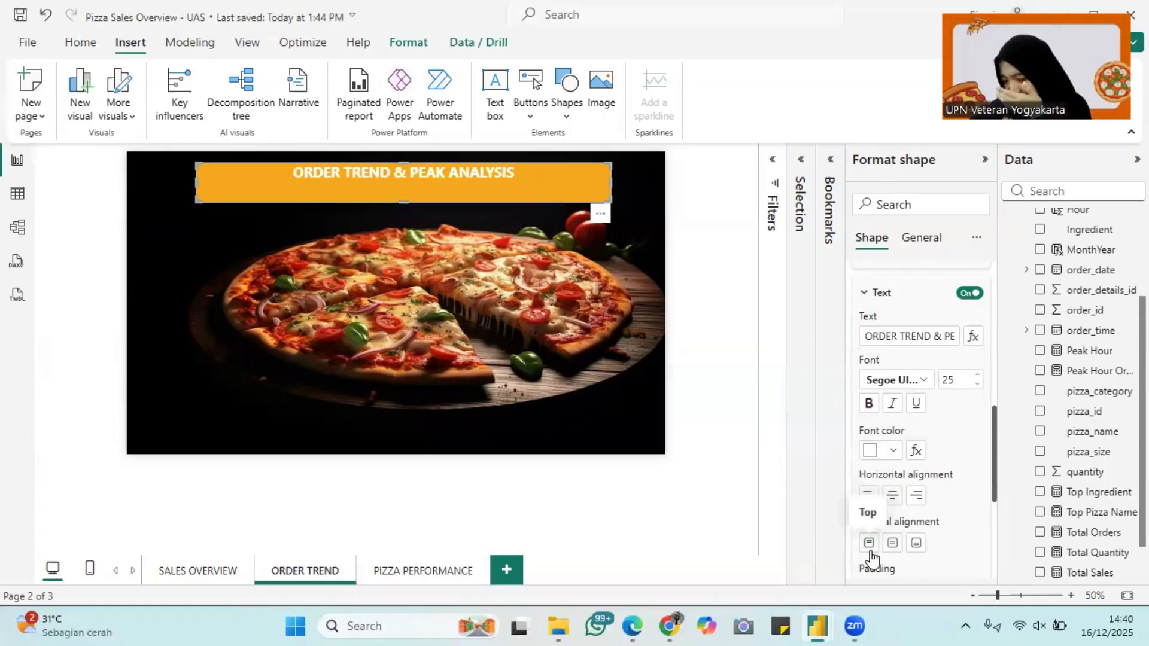
scroll(925, 405, up, 1)
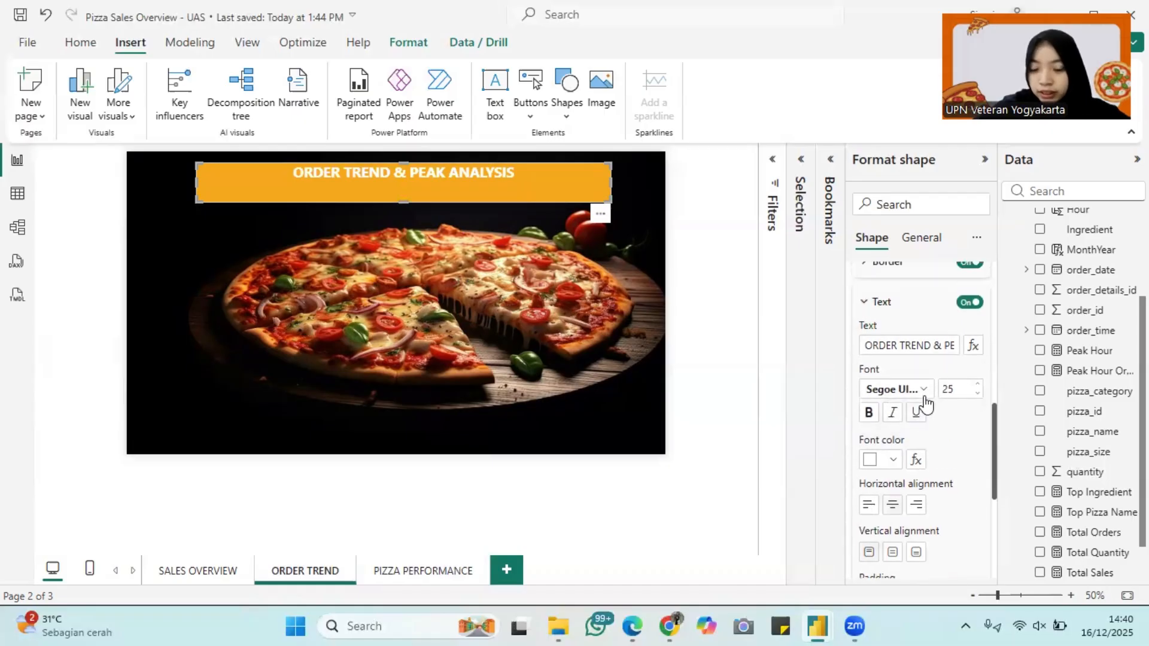
Add a text box on the page reading "Daily, Hourly, and Monthly Order Behavior".
click(505, 100)
drag(316, 325, 567, 325)
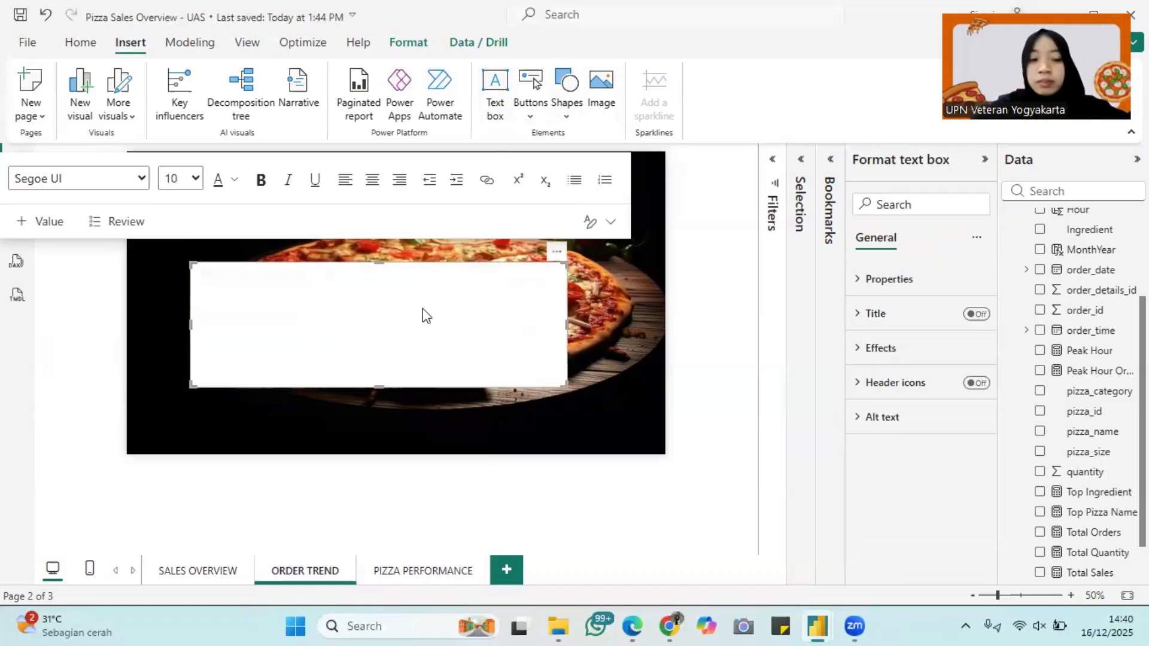
key(Escape)
click(386, 311)
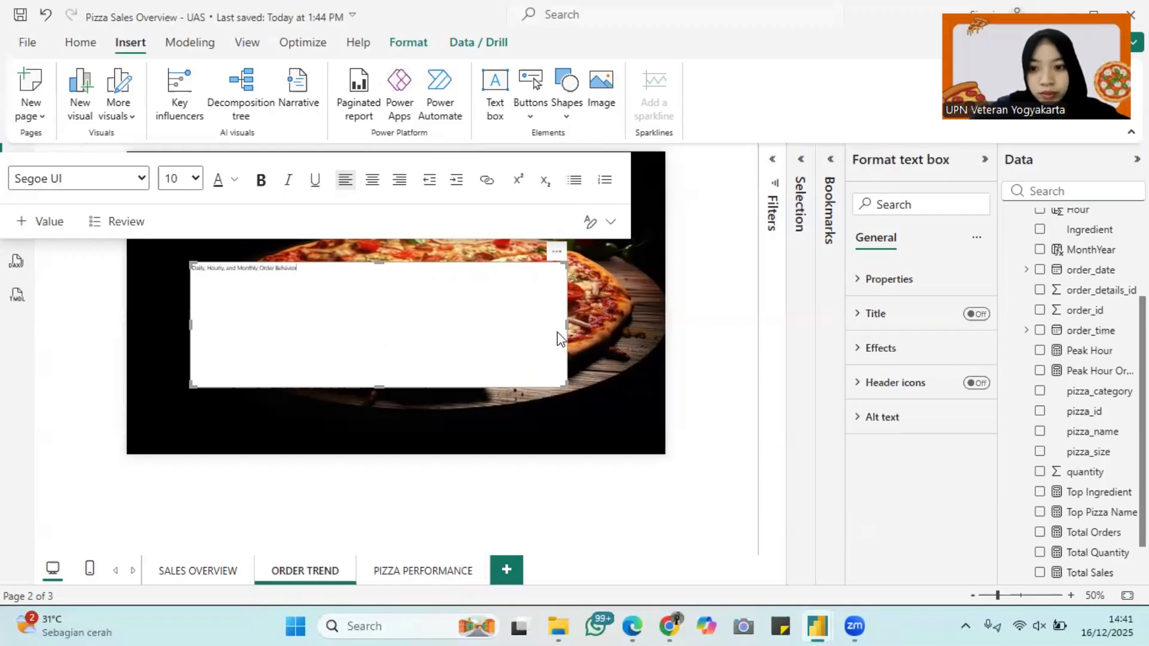
Turn off the text box's background and shrink the box to fit its single line of text.
click(881, 348)
click(971, 389)
drag(567, 325, 325, 325)
drag(257, 386, 311, 281)
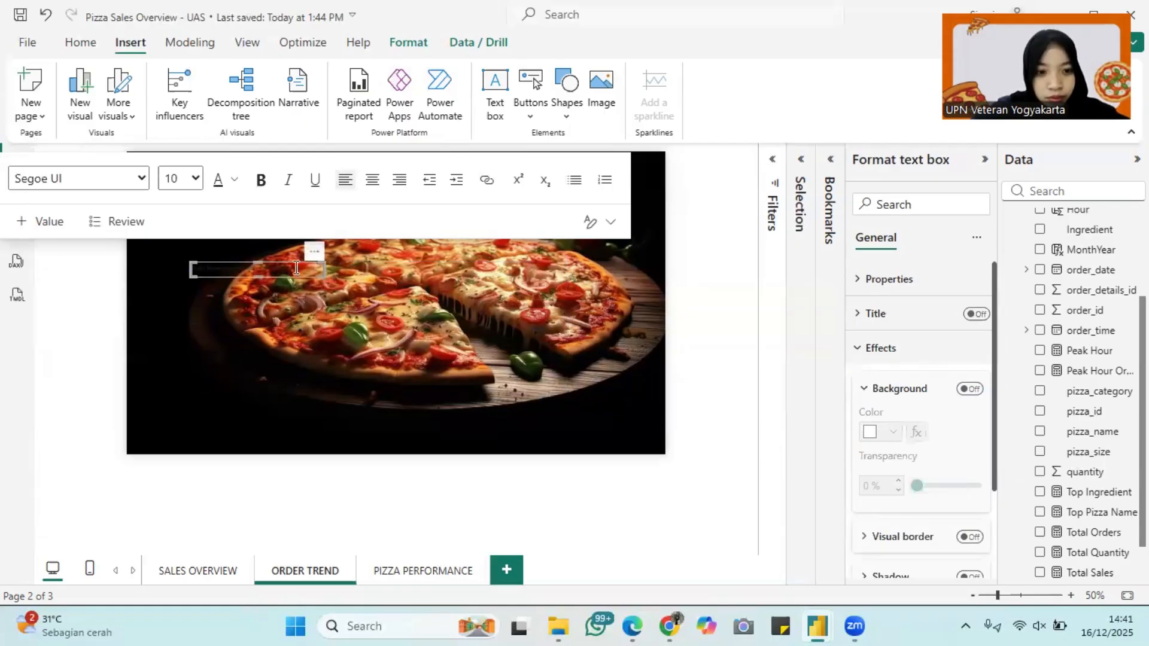
Format the text box's line in white, centered, with the Segoe (Bold) font.
click(234, 179)
click(250, 239)
click(372, 180)
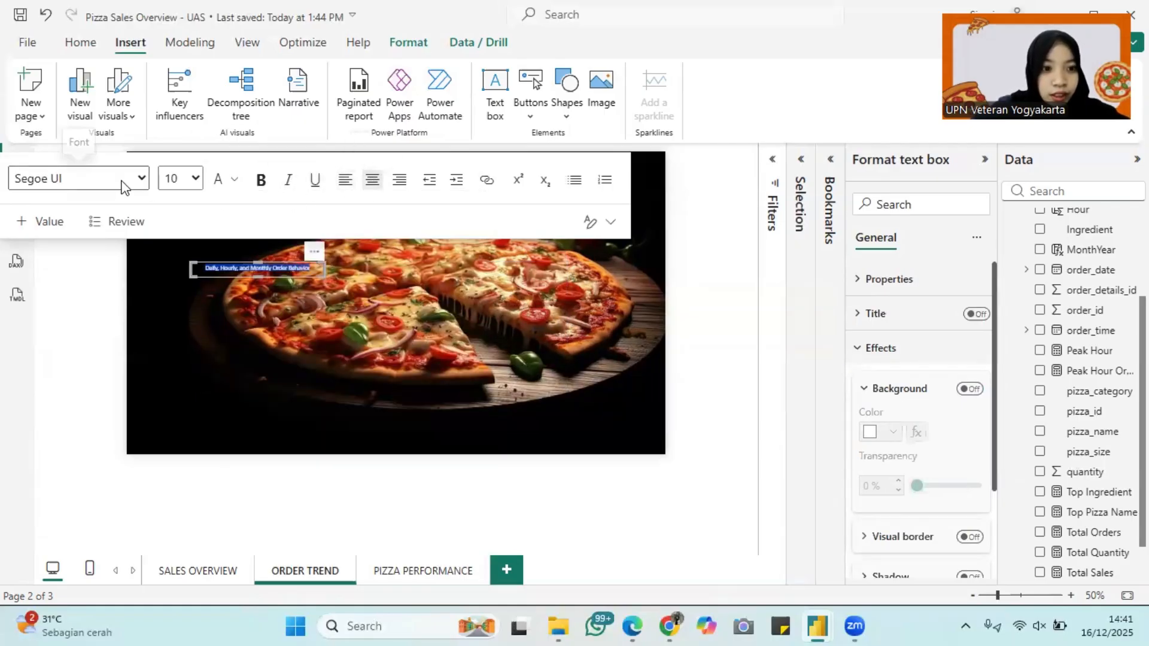
click(123, 181)
scroll(113, 397, down, 3)
click(97, 407)
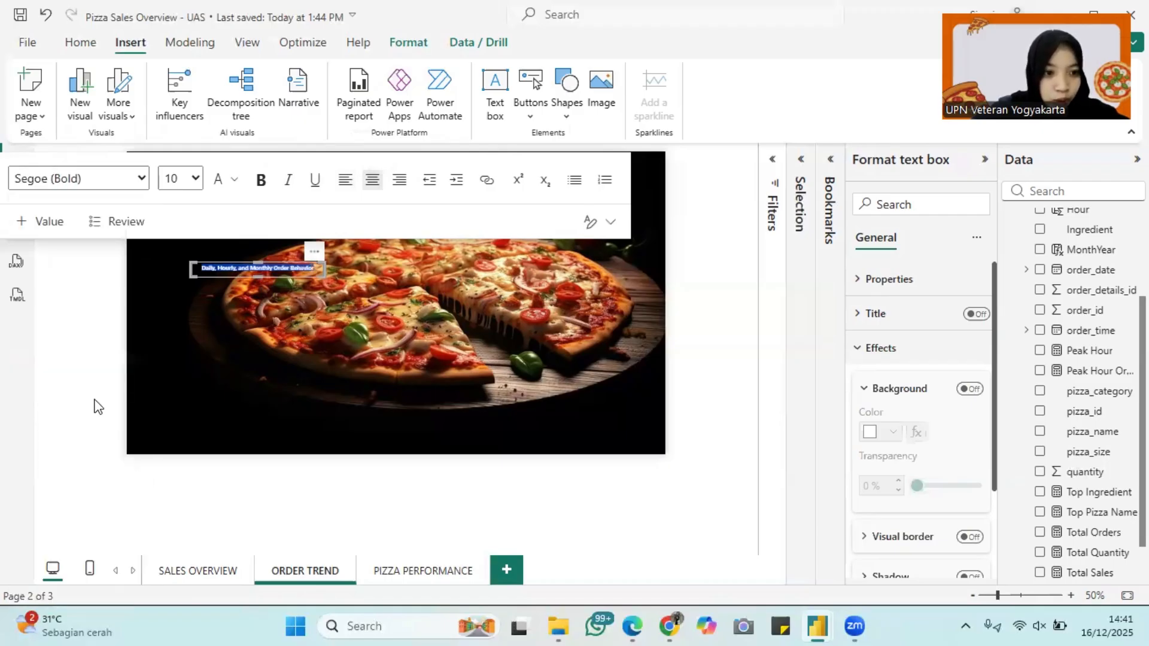
Place the subtitle text box in the banner under the title and widen it to match the title's width.
click(360, 292)
drag(314, 253, 513, 191)
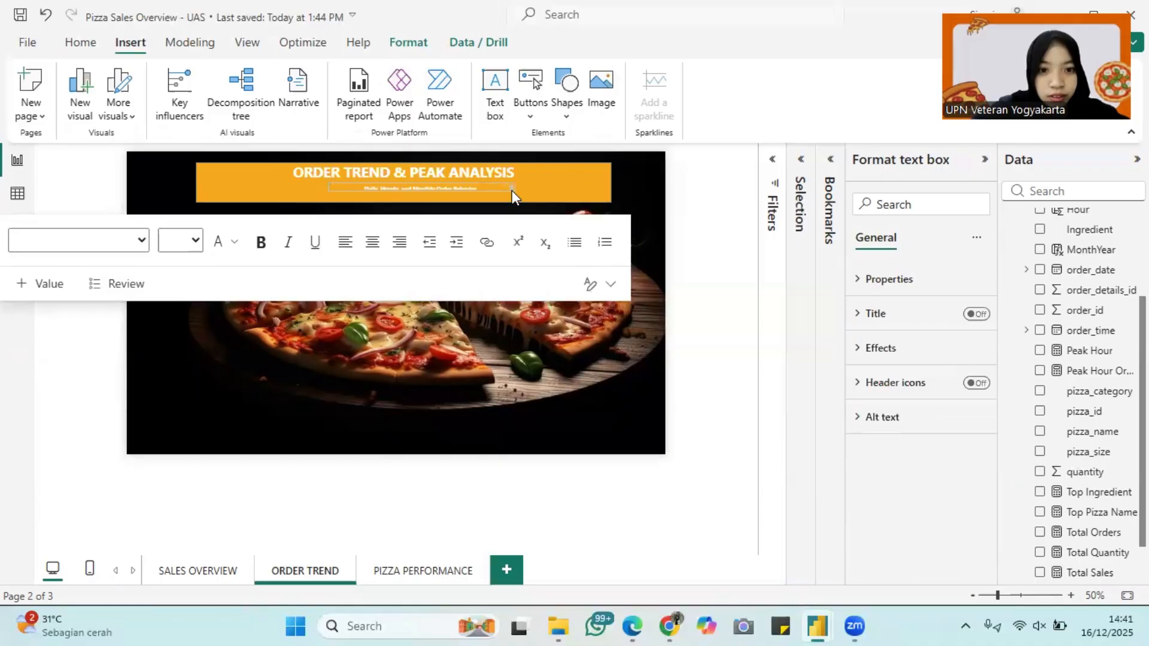
drag(328, 190, 293, 191)
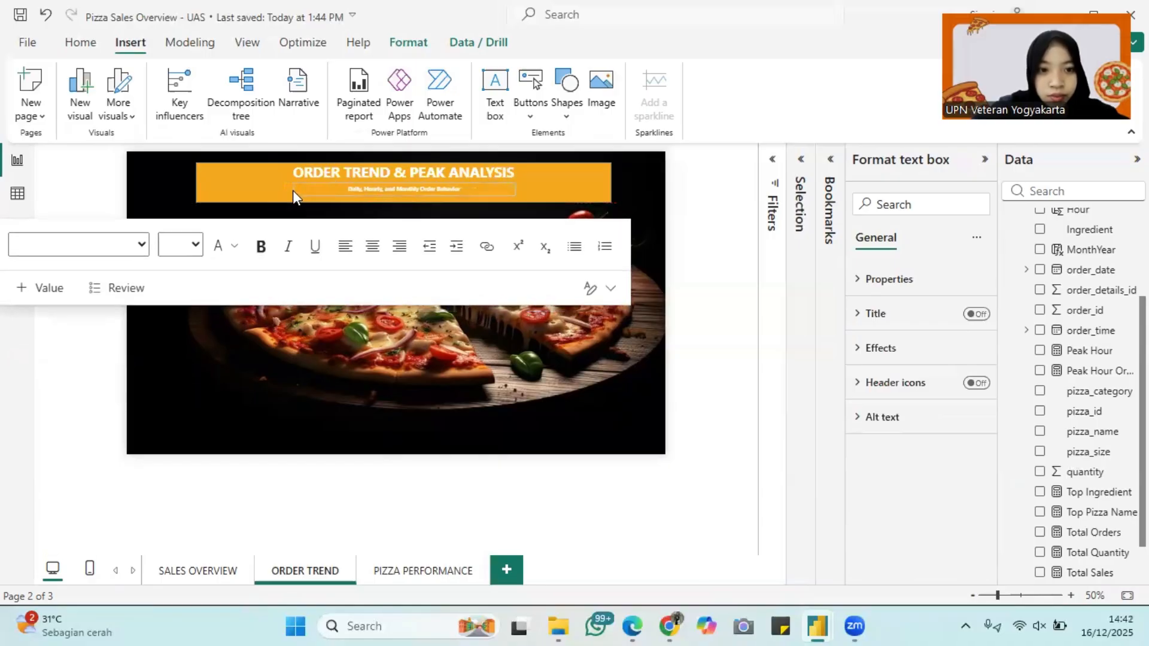
Try to enlarge the subtitle's font size to 20 and to 16, and check how it looks up close.
click(181, 245)
click(175, 473)
click(181, 245)
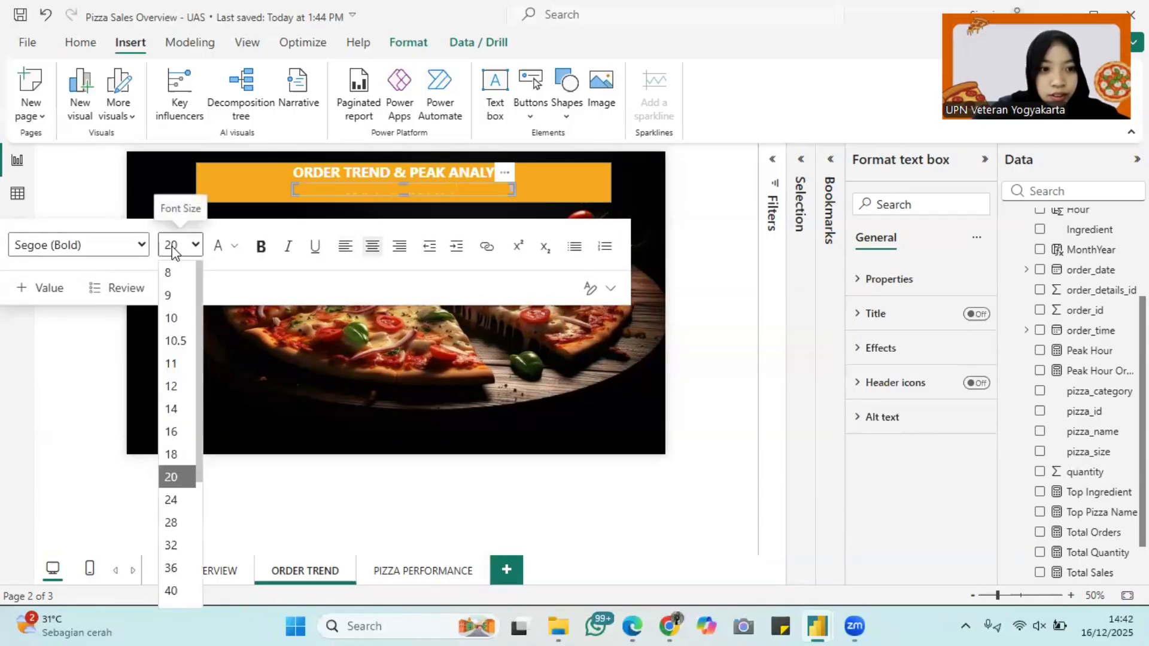
click(175, 435)
scroll(389, 175, up, 3)
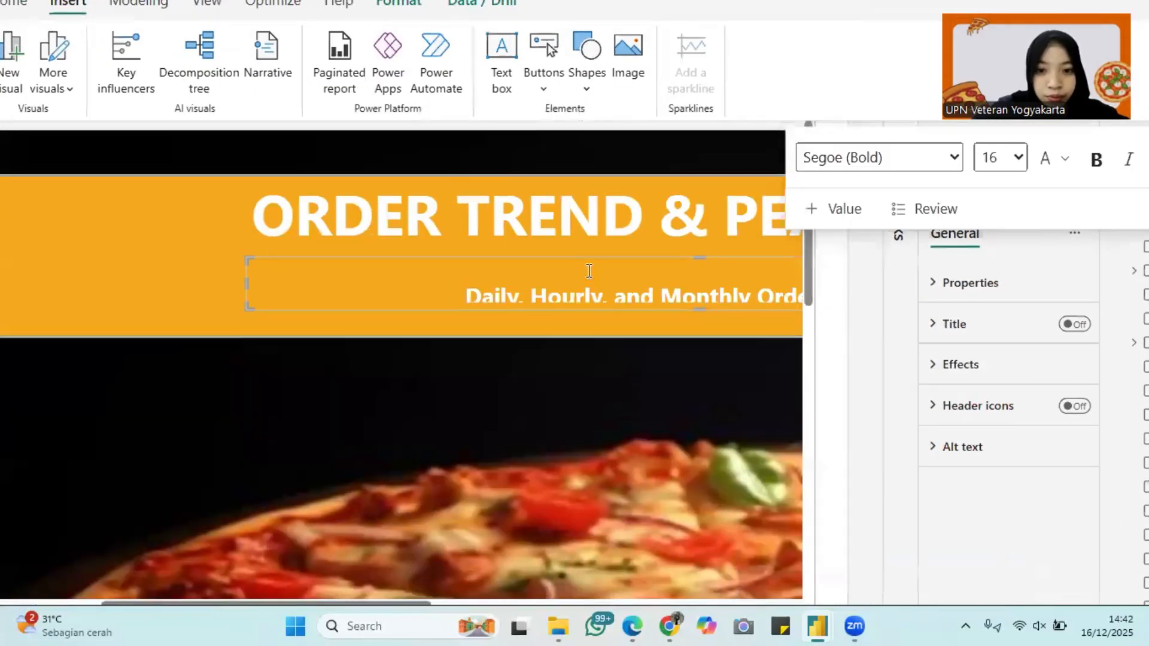
click(536, 276)
scroll(372, 307, down, 3)
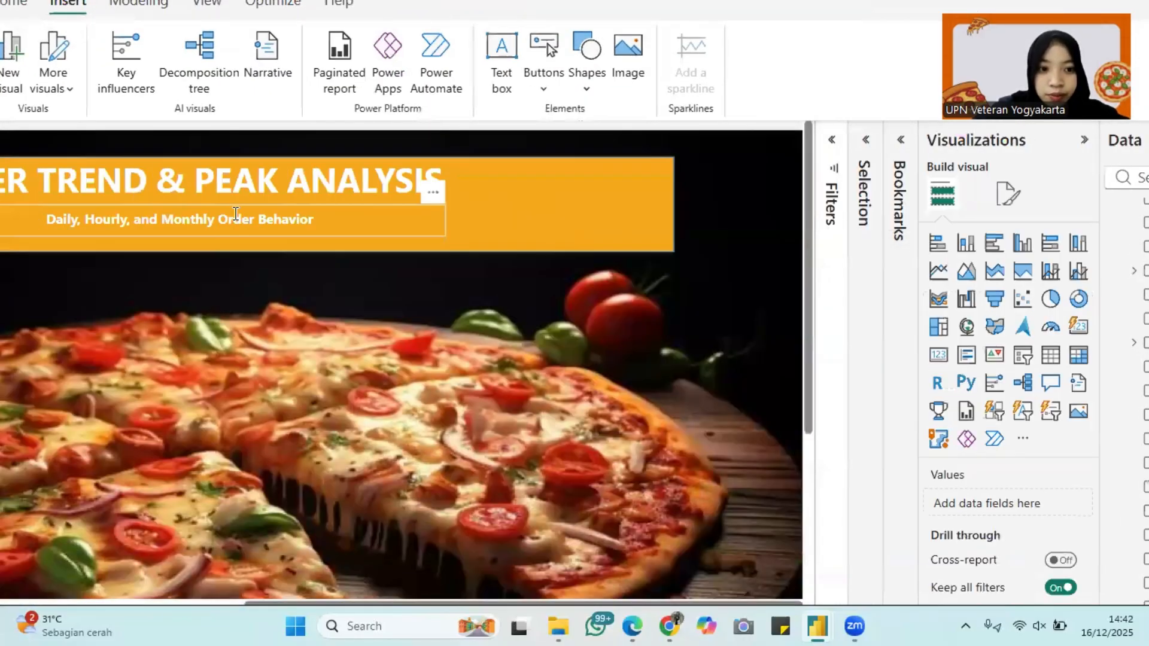
Turn off the orange banner shape's border.
click(617, 175)
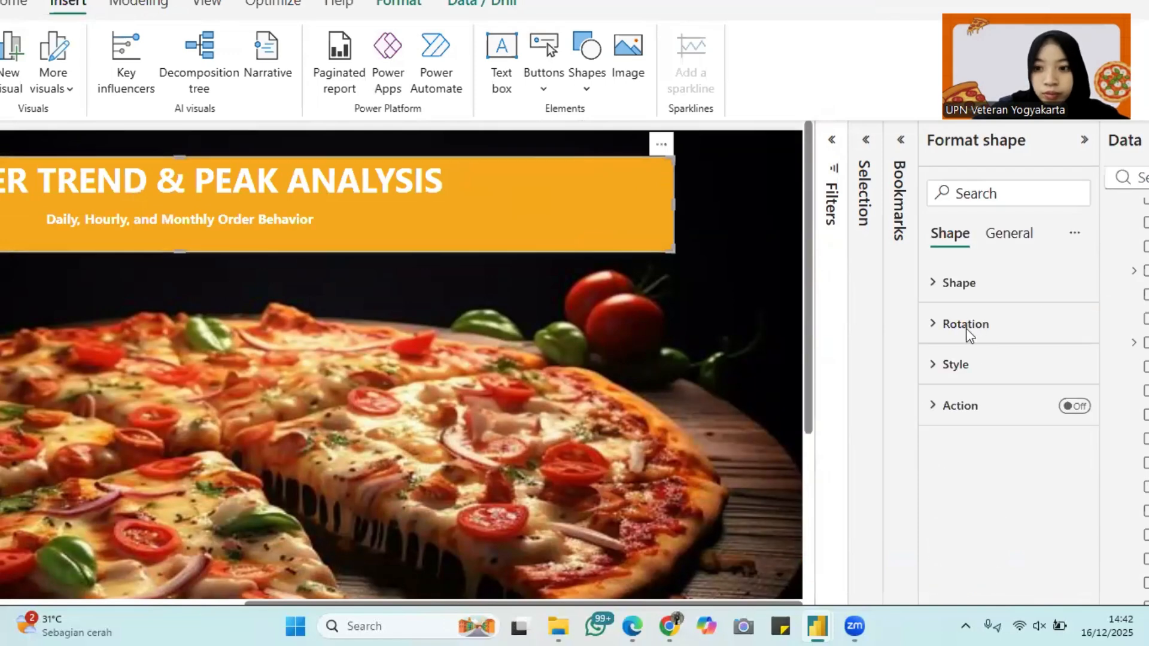
click(980, 364)
scroll(996, 468, down, 1)
click(1066, 416)
click(469, 362)
scroll(479, 268, left, 1)
scroll(370, 220, down, 3)
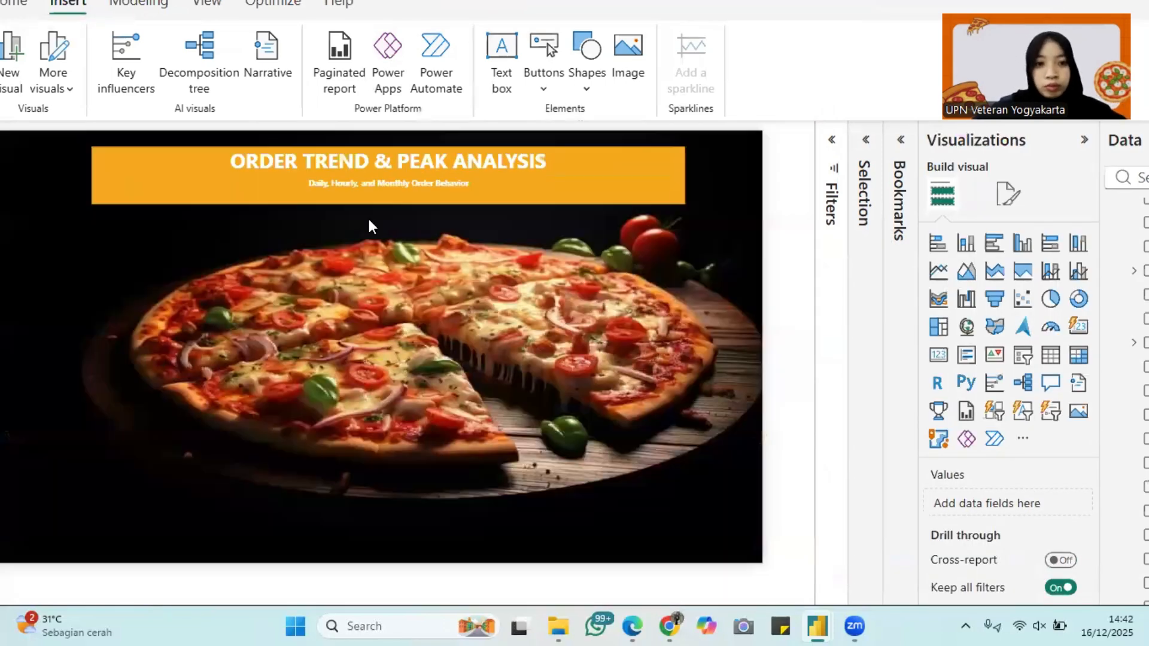
Set the font size of the subtitle "Daily, Hourly, and Monthly Order Behavior" to 14.
scroll(368, 219, up, 3)
scroll(369, 219, up, 3)
click(684, 252)
drag(684, 253, 358, 254)
click(306, 335)
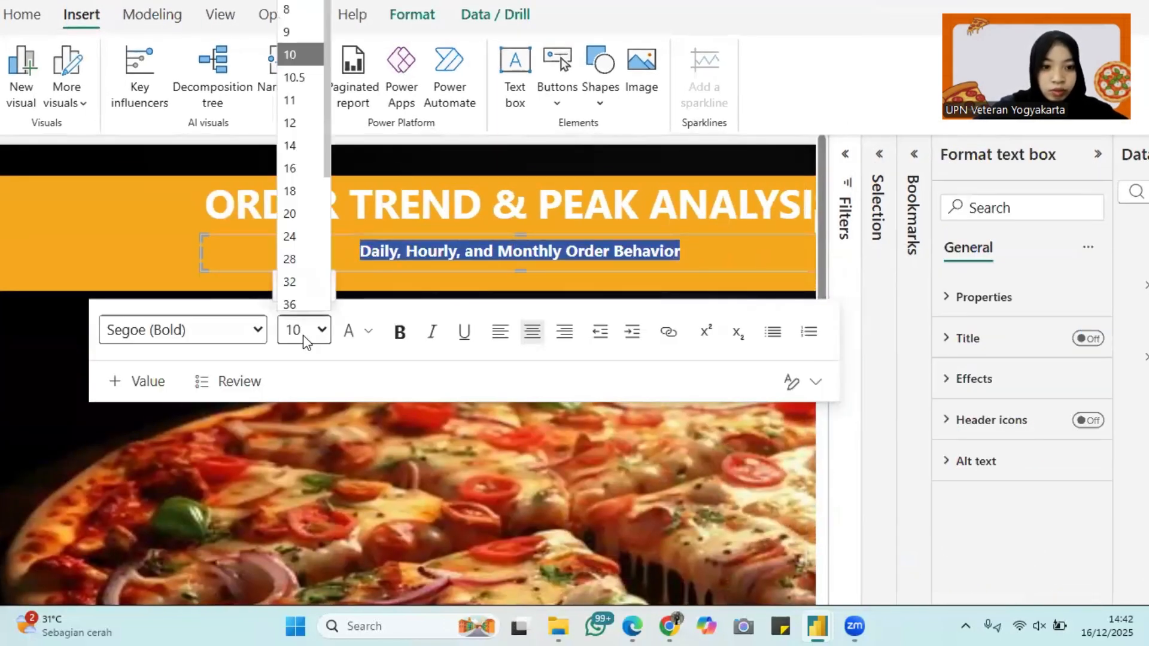
click(289, 164)
click(304, 330)
click(289, 141)
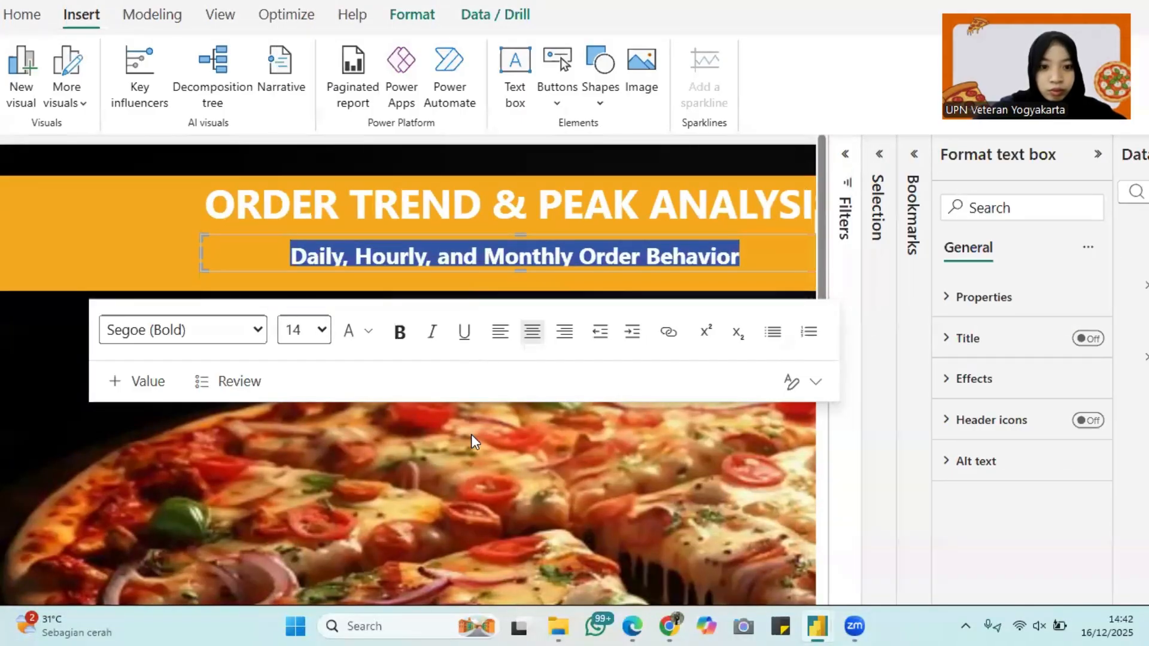
click(473, 442)
scroll(472, 441, down, 5)
click(453, 177)
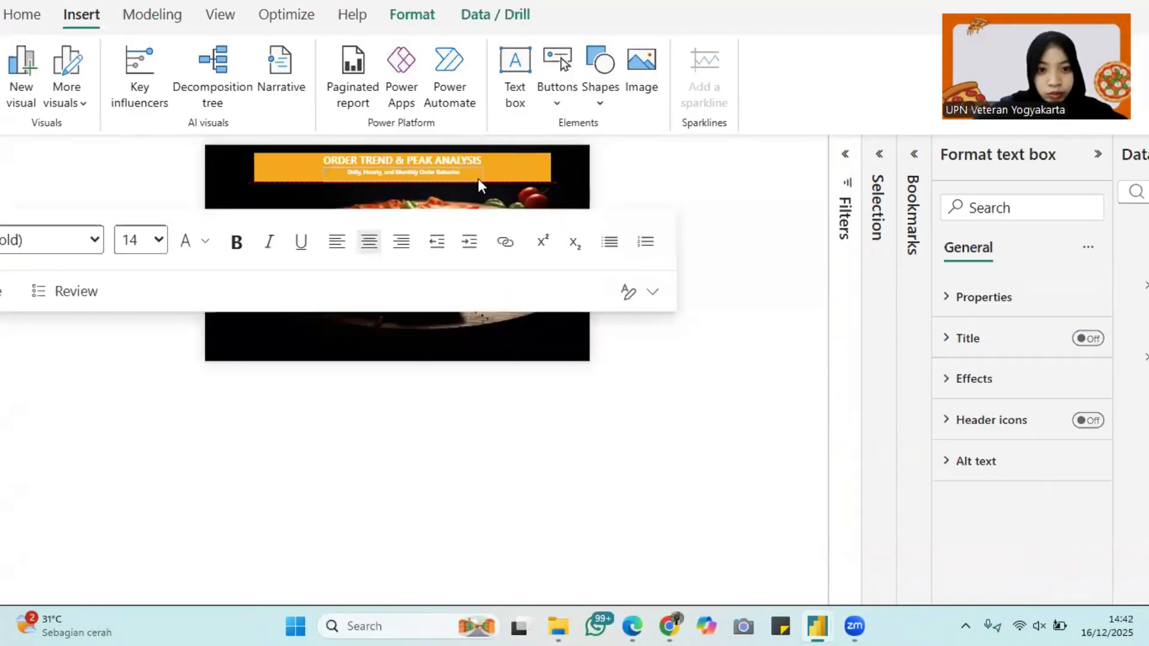
click(510, 197)
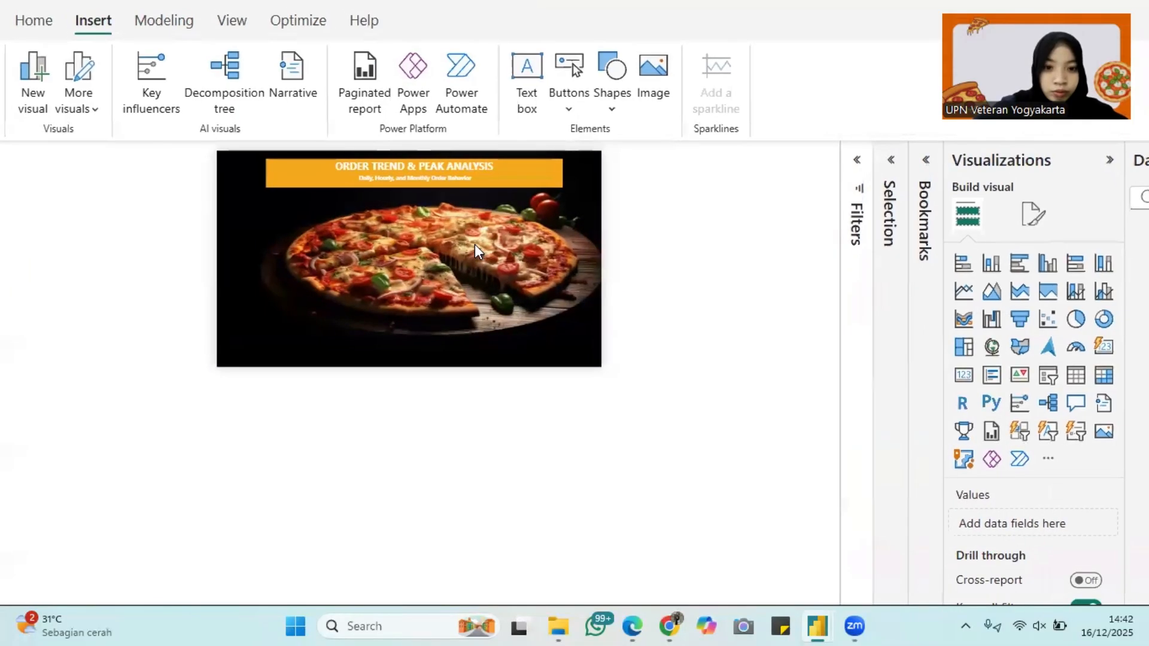
Reduce the height of the orange banner shape slightly by raising its lower edge.
click(526, 182)
scroll(644, 397, up, 8)
scroll(644, 397, right, 15)
scroll(644, 397, left, 6)
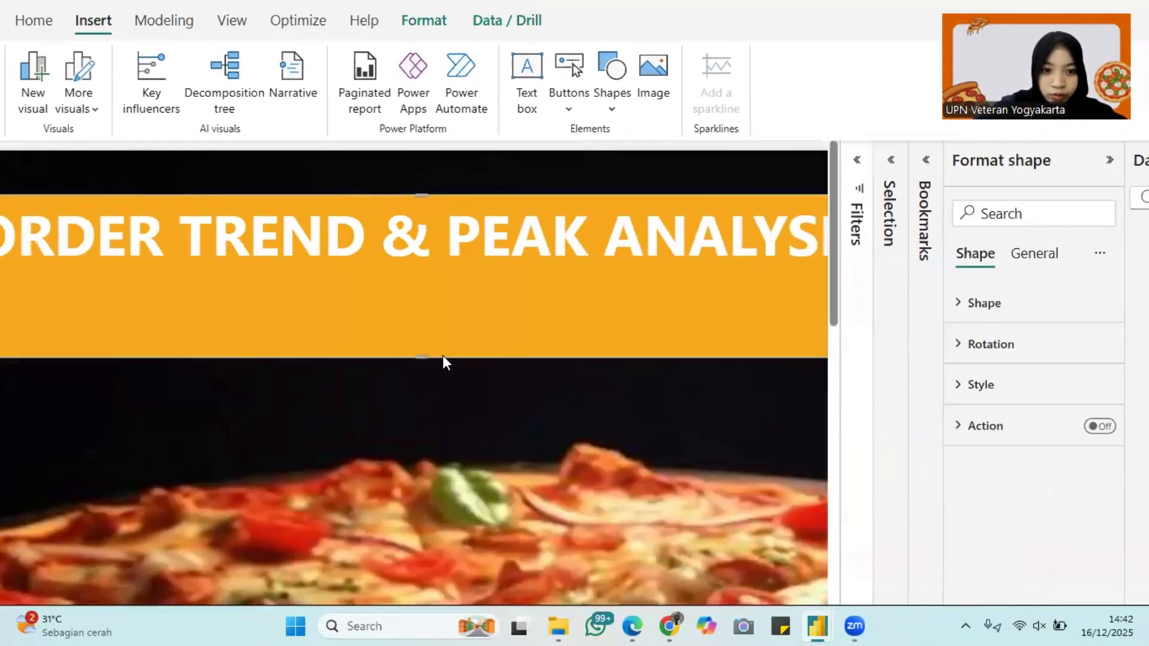
drag(443, 356, 456, 340)
click(459, 421)
scroll(459, 421, down, 8)
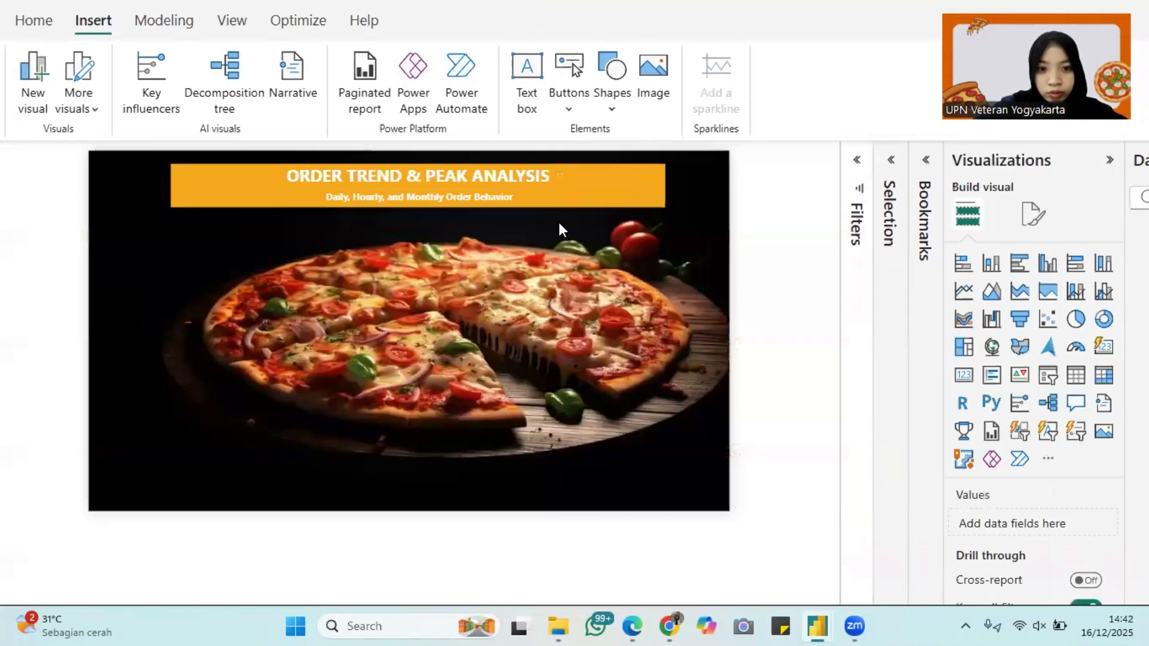
Move the subtitle text box slightly up, closer to the title inside the orange banner.
click(534, 182)
right_click(508, 209)
scroll(508, 209, up, 3)
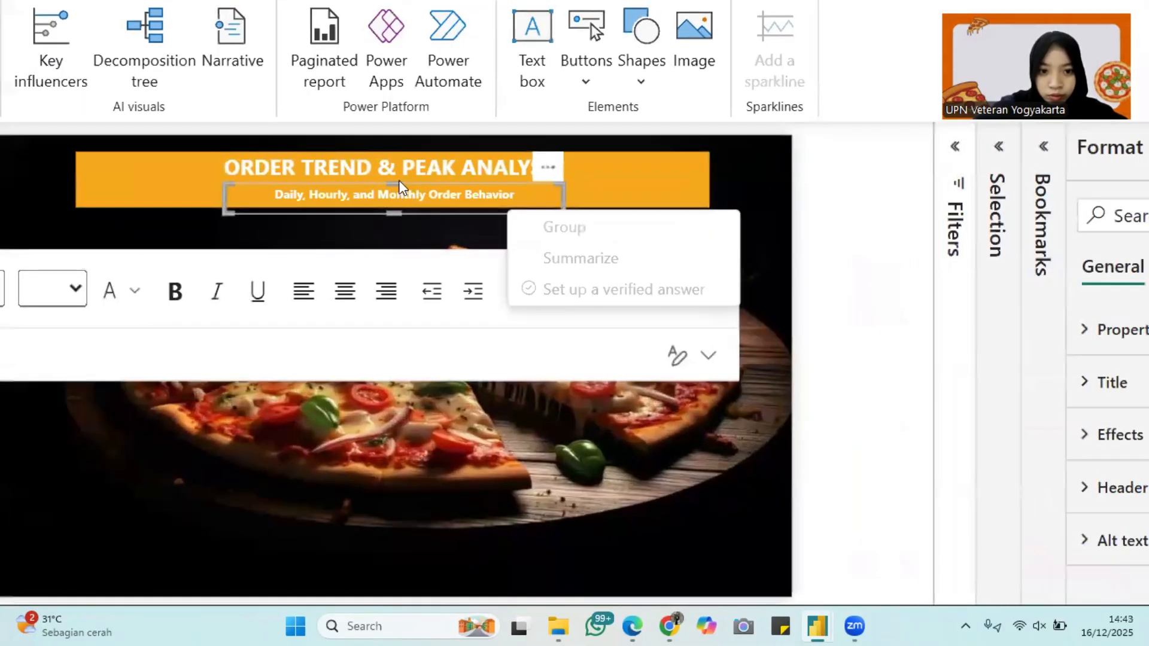
drag(549, 177, 550, 169)
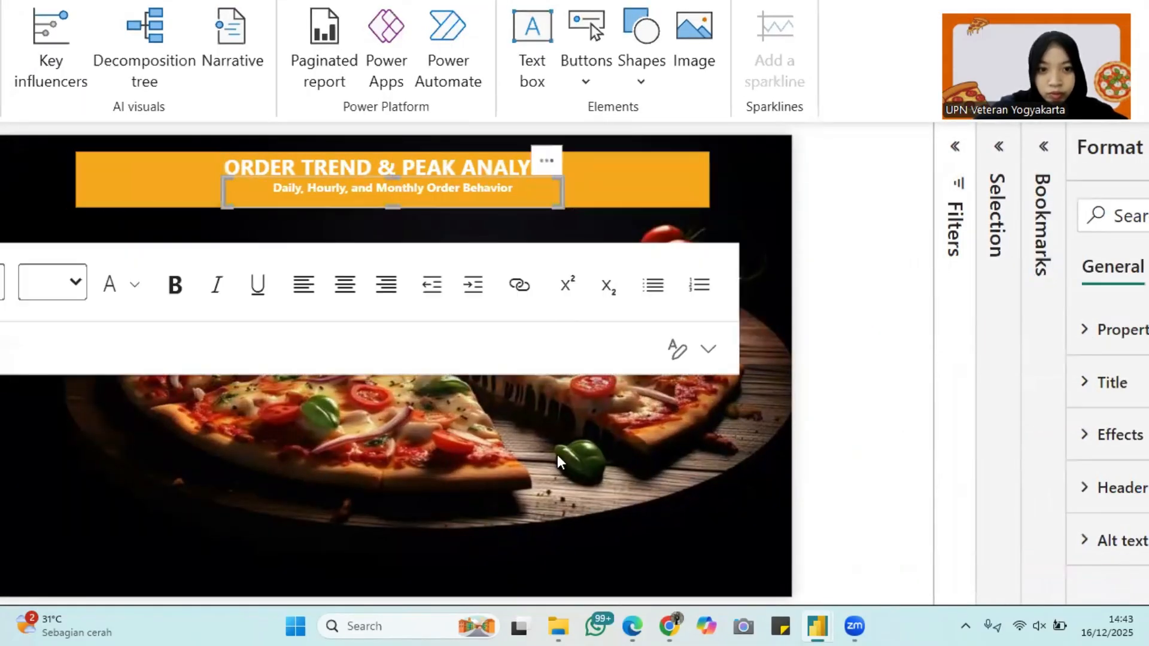
click(557, 456)
Review how the title banner and subtitle look against the pizza background on the whole page.
scroll(557, 456, down, 10)
scroll(557, 456, up, 5)
scroll(557, 456, left, 2)
scroll(561, 463, up, 4)
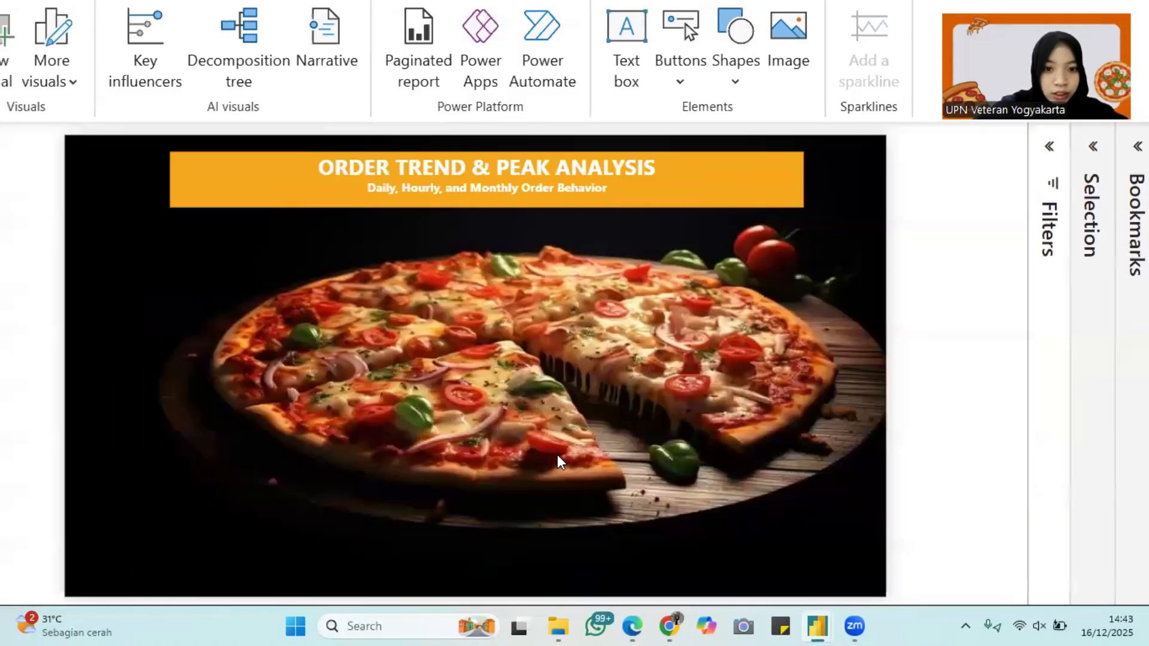
scroll(429, 357, down, 2)
scroll(1102, 224, right, 1)
scroll(957, 255, down, 5)
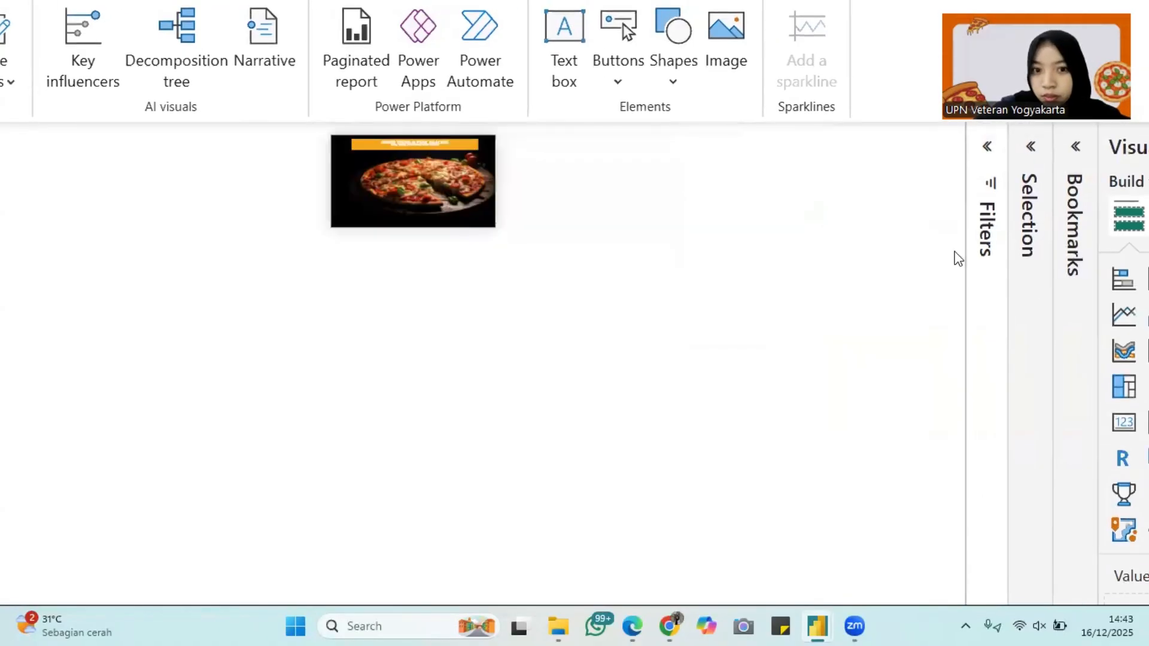
scroll(957, 254, up, 5)
scroll(933, 43, down, 5)
scroll(896, 60, down, 5)
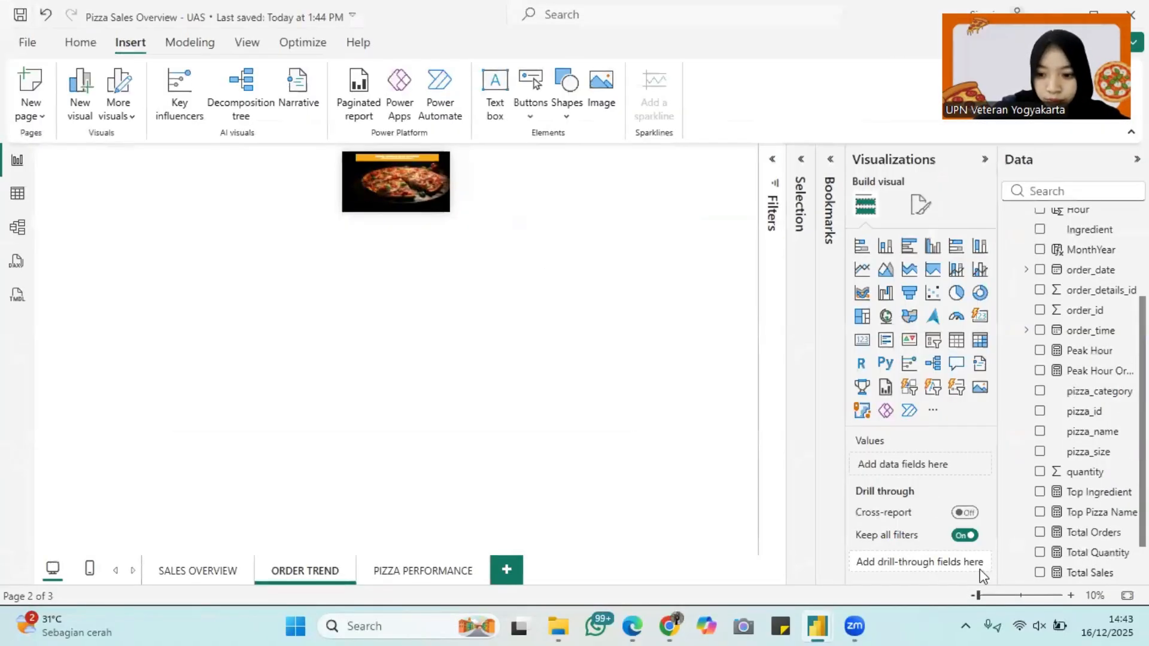
drag(979, 569, 1005, 589)
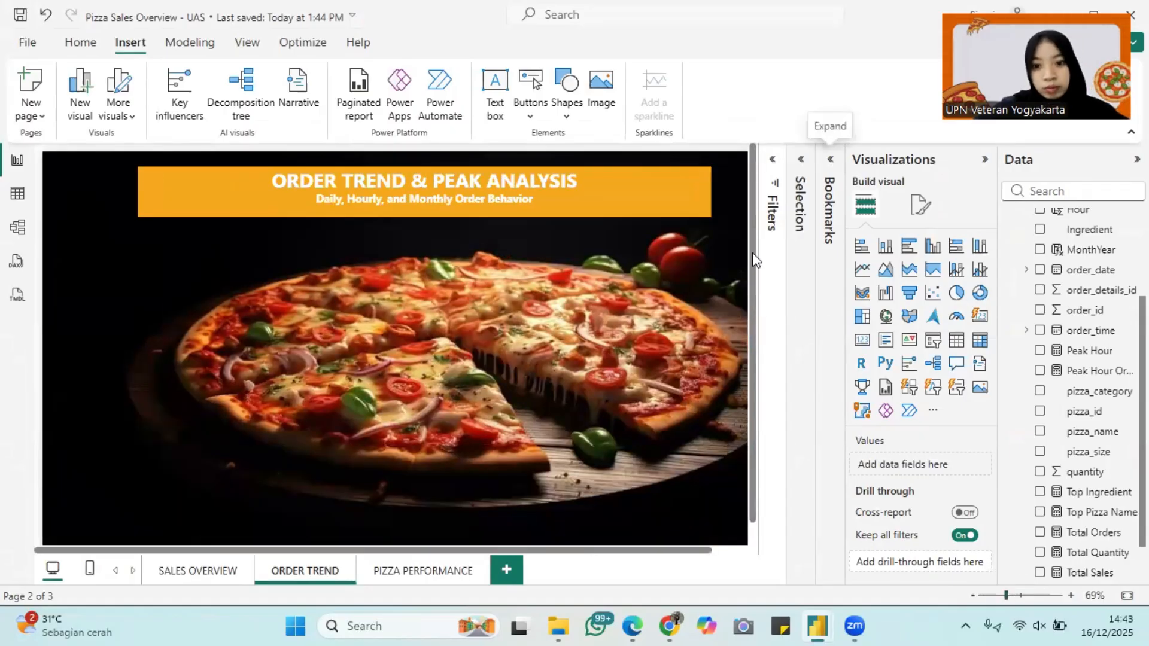
scroll(634, 317, right, 1)
click(998, 595)
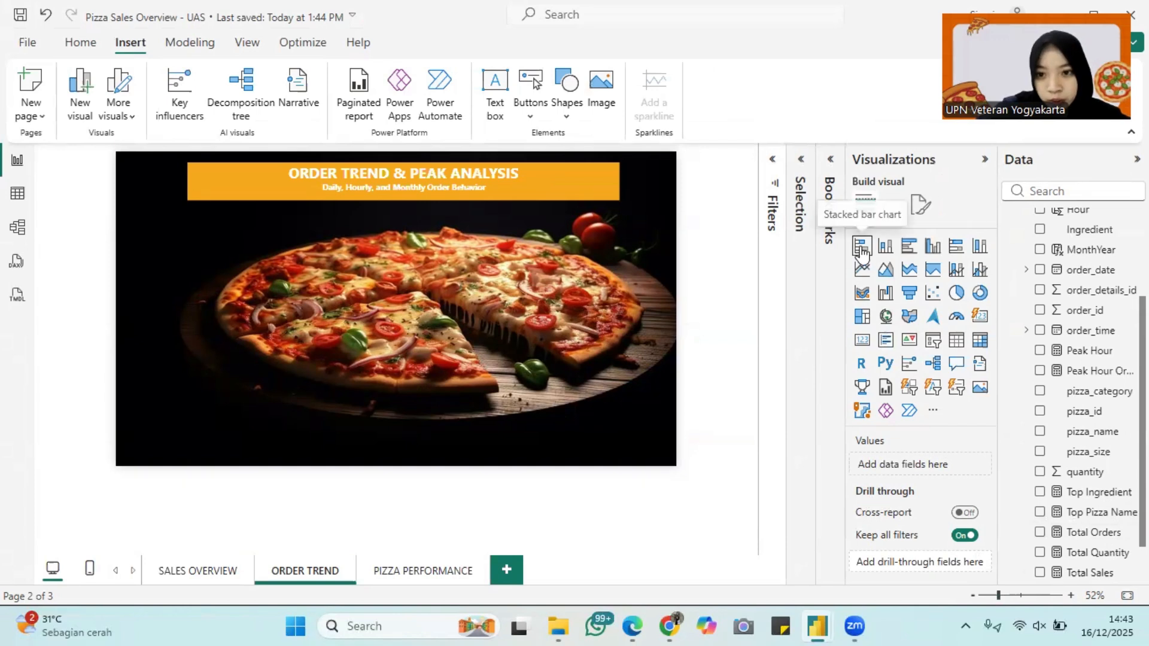
Add a clustered column chart with DayName on the X-axis and Total Orders on the Y-axis.
click(910, 249)
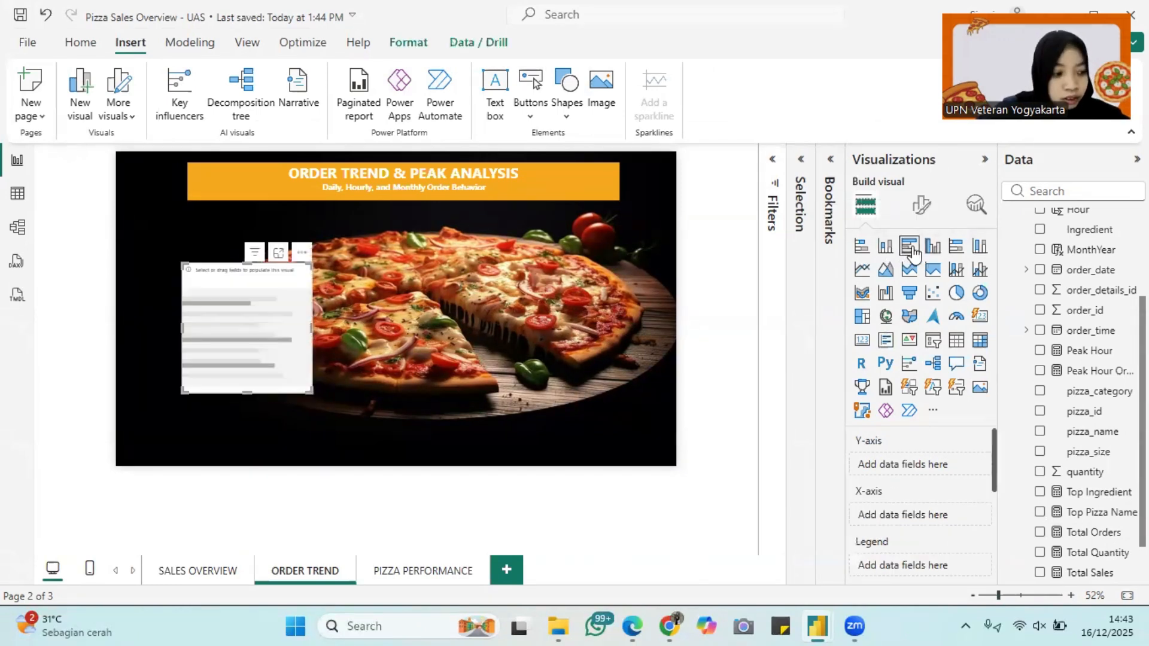
click(931, 247)
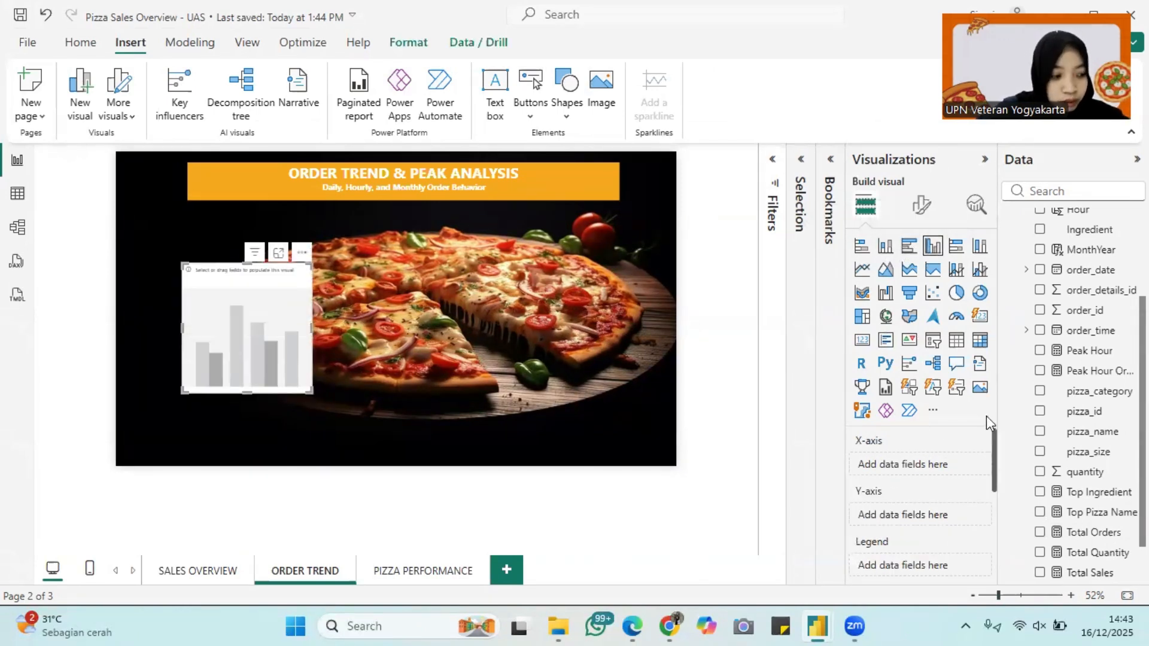
scroll(1075, 317, up, 3)
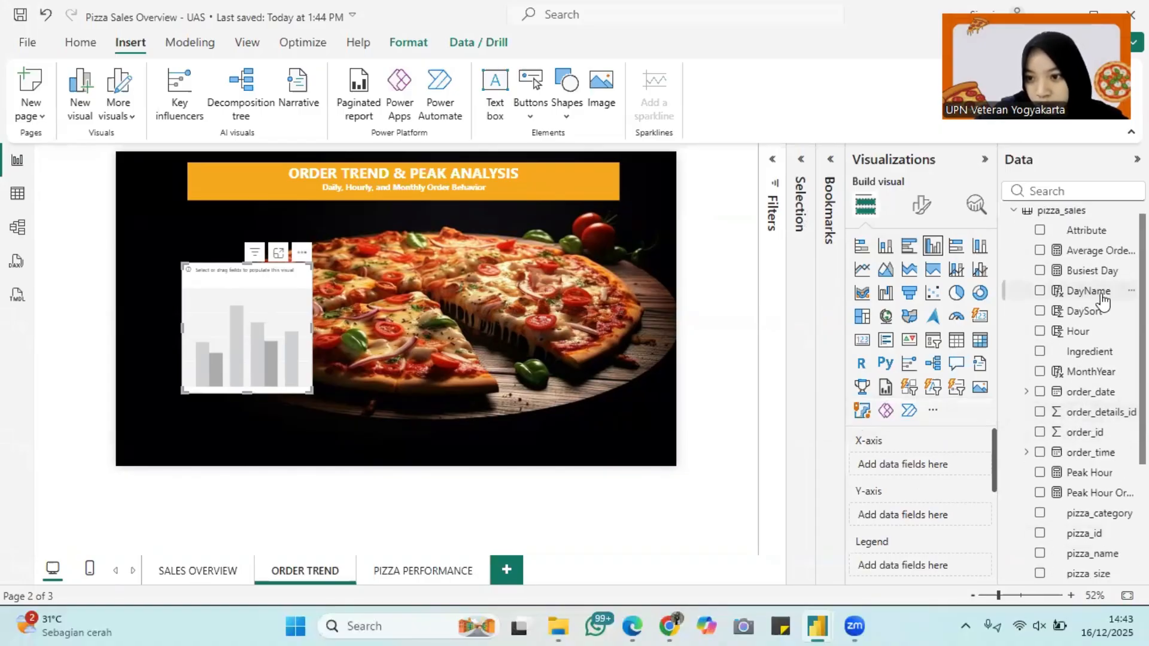
drag(1098, 291, 945, 459)
scroll(1103, 432, down, 3)
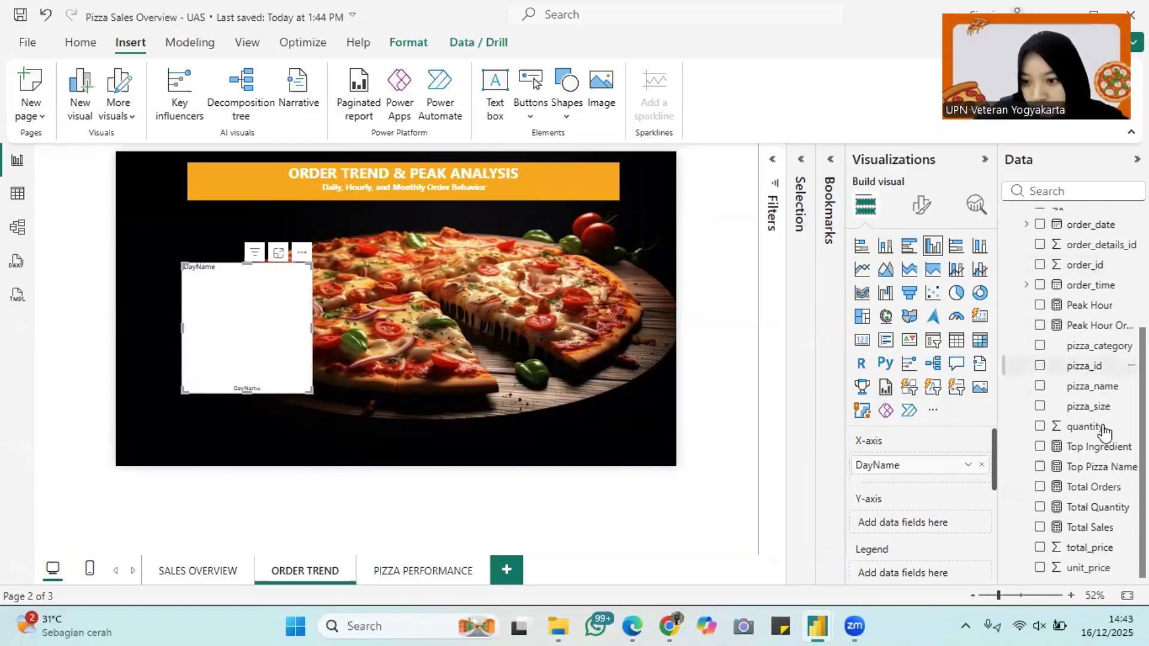
drag(1103, 481, 938, 529)
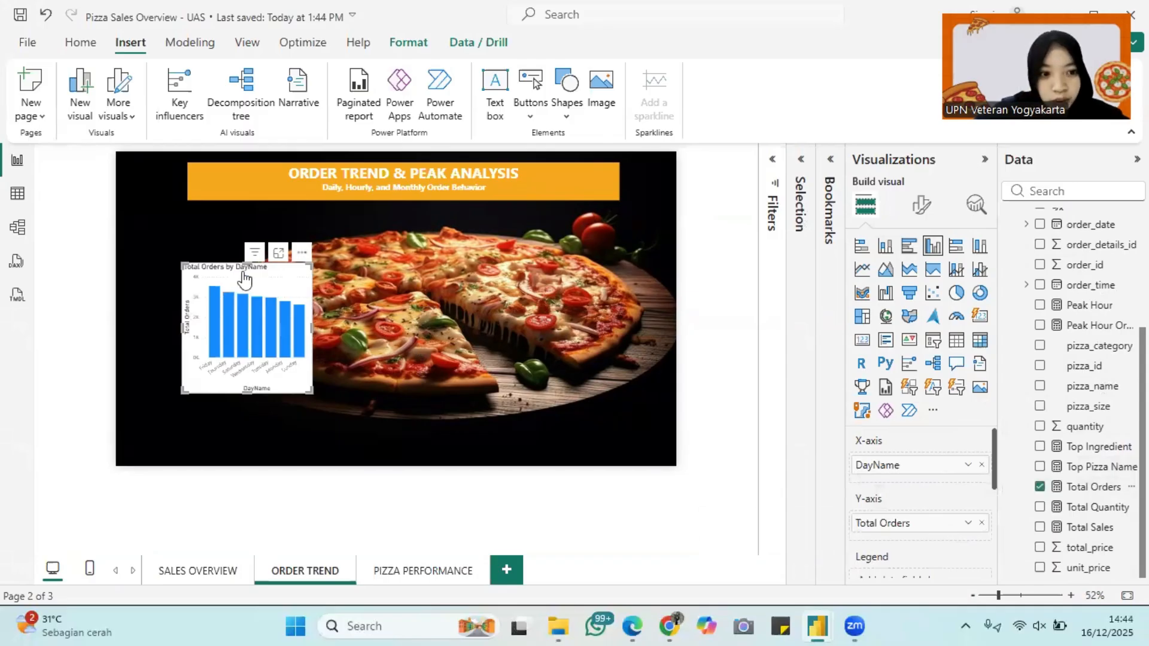
Place the Total Orders chart under the banner at the page's left edge and make it wider and taller.
drag(279, 271, 207, 216)
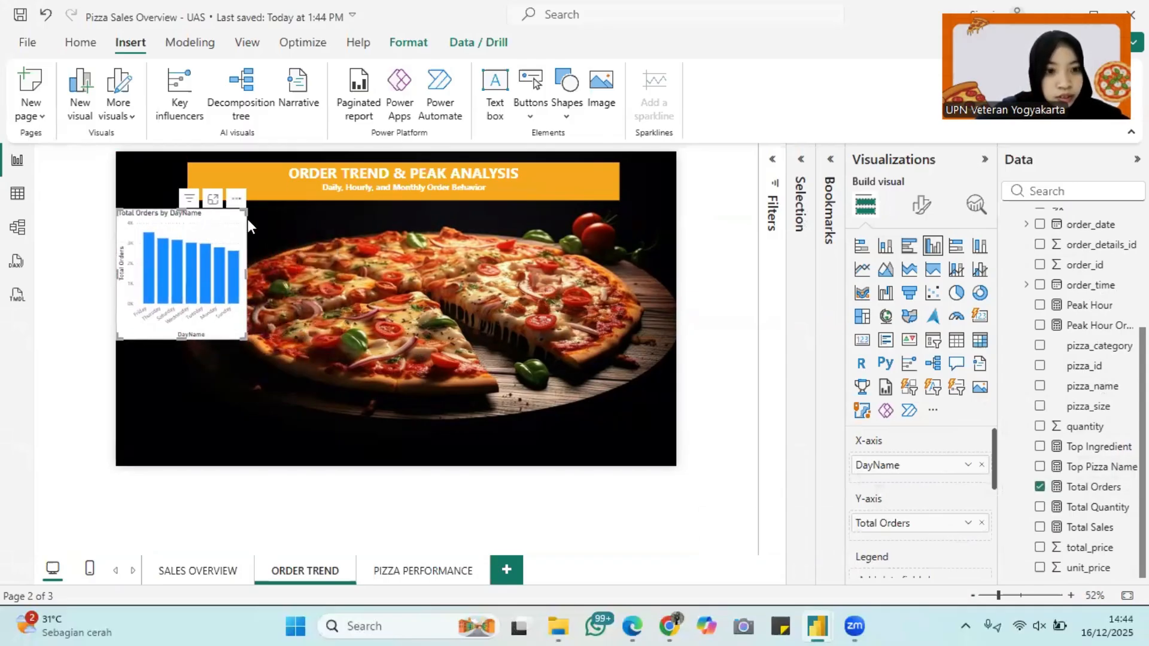
drag(247, 272, 307, 282)
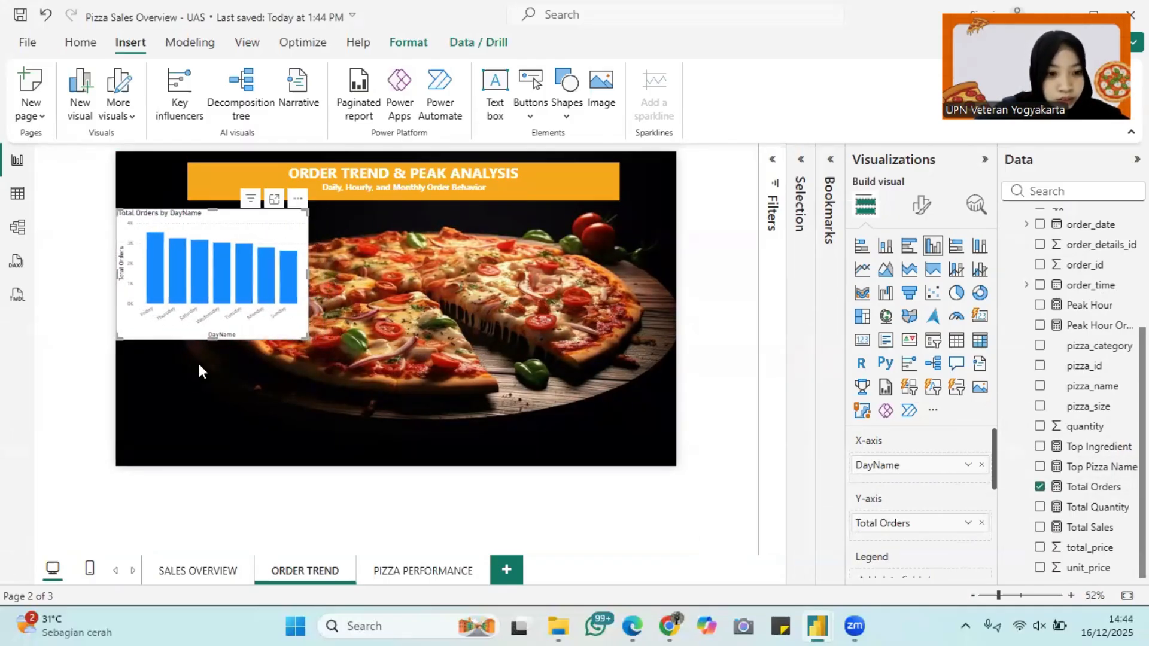
drag(213, 339, 232, 373)
click(397, 336)
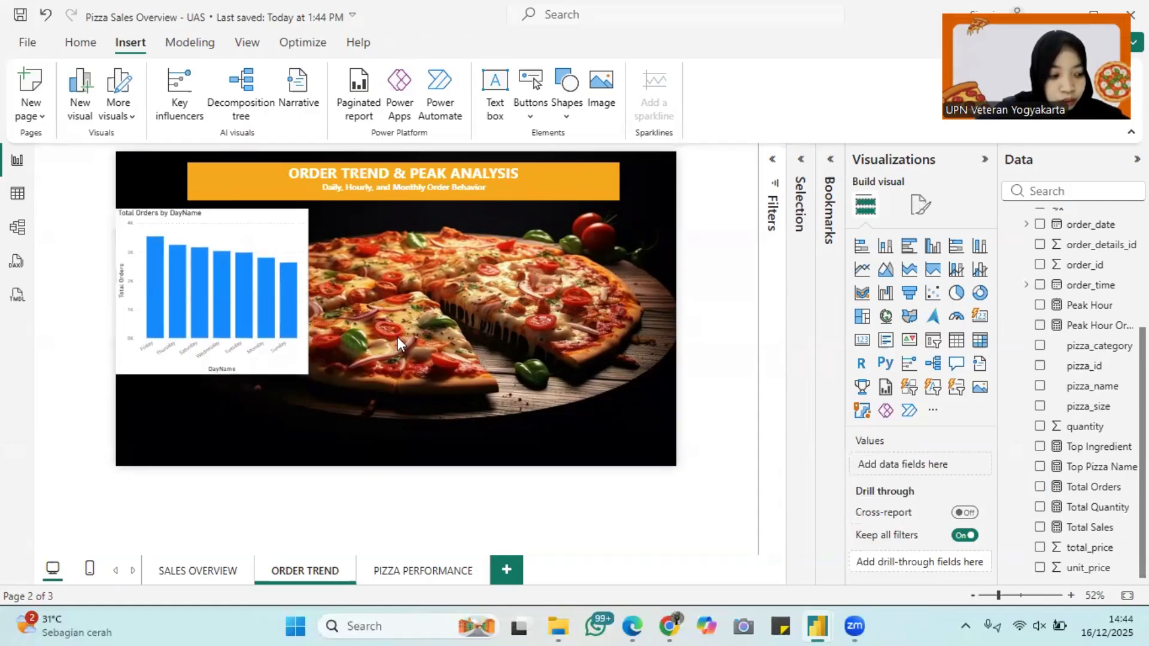
Add an area chart, place it beside the column chart and stretch it to the same height.
click(886, 270)
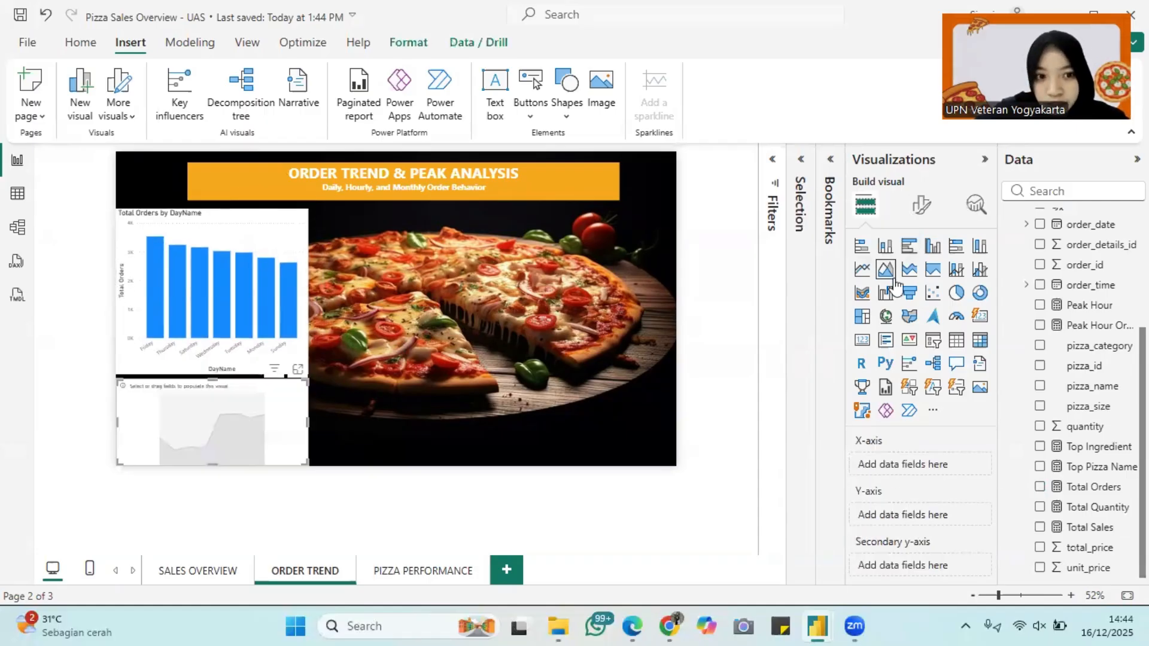
drag(257, 418, 454, 251)
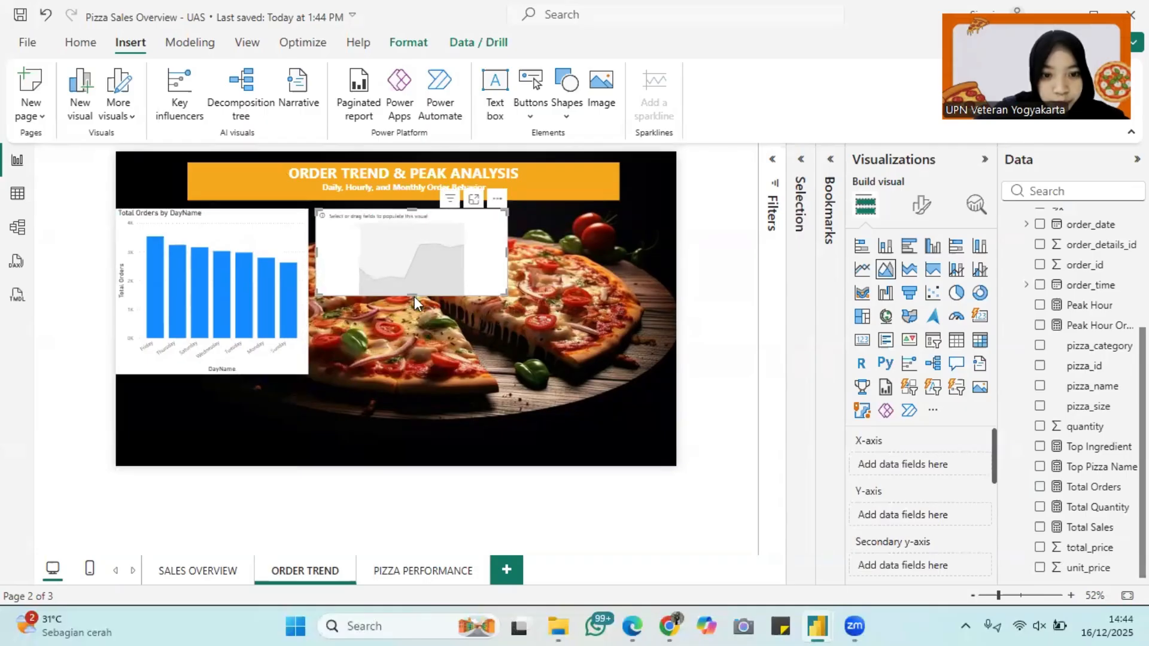
drag(412, 295, 413, 367)
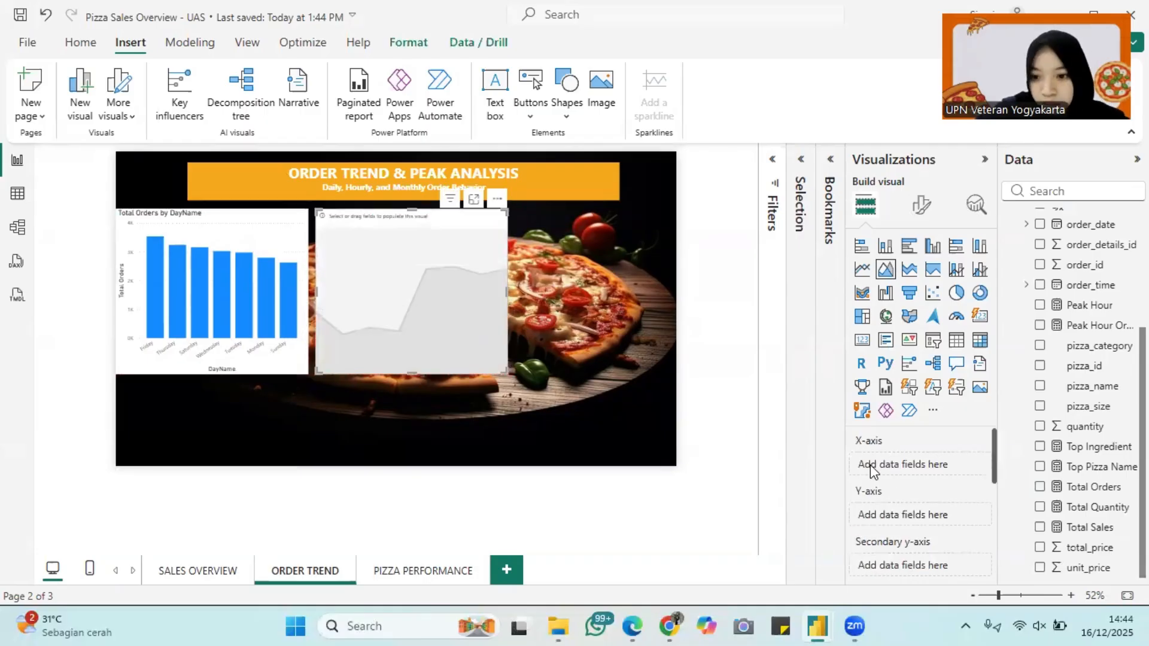
Assign MonthYear to the area chart's X-axis and Total Sales to its Y-axis.
scroll(1079, 332, up, 3)
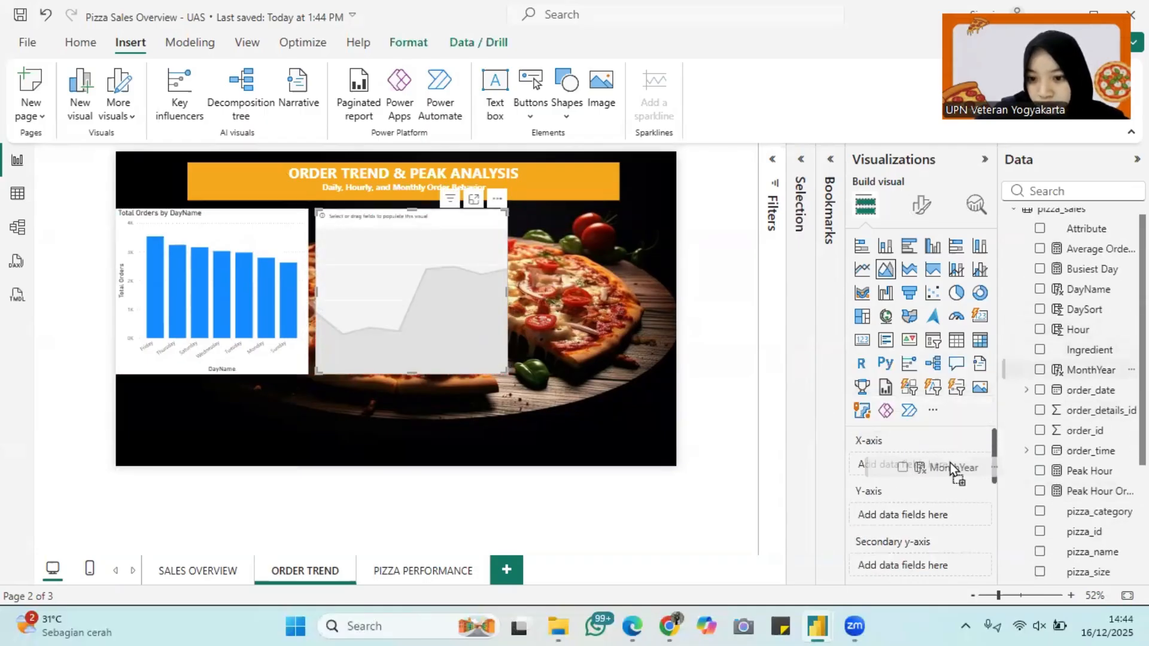
drag(950, 462, 951, 466)
scroll(1083, 514, down, 3)
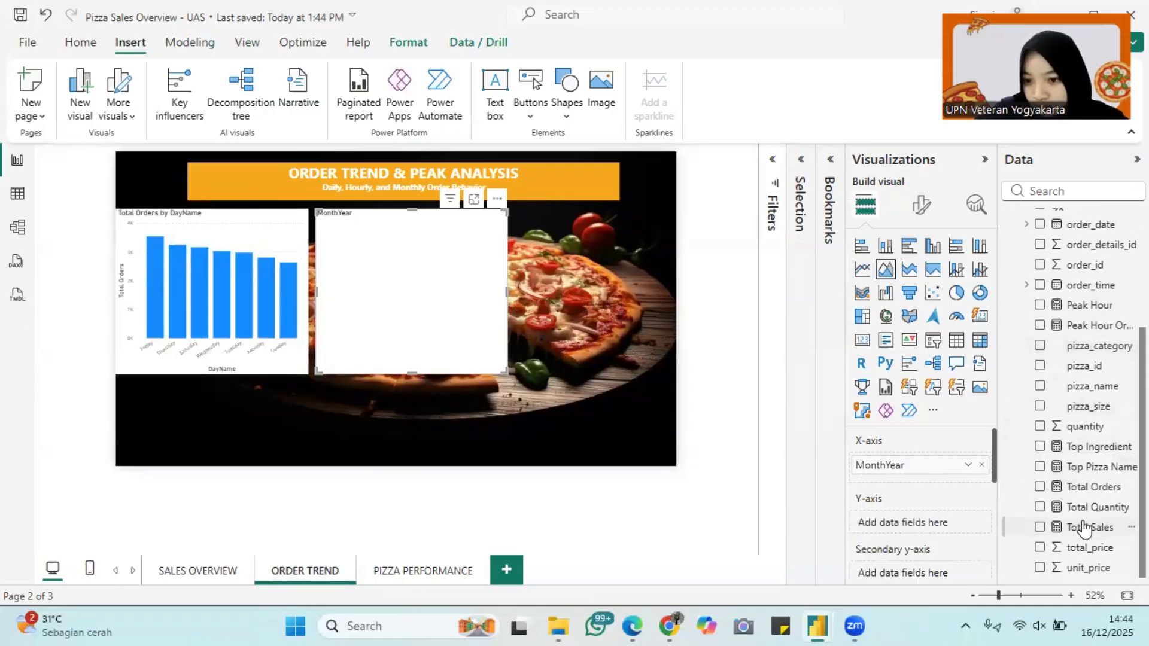
drag(1084, 527, 941, 515)
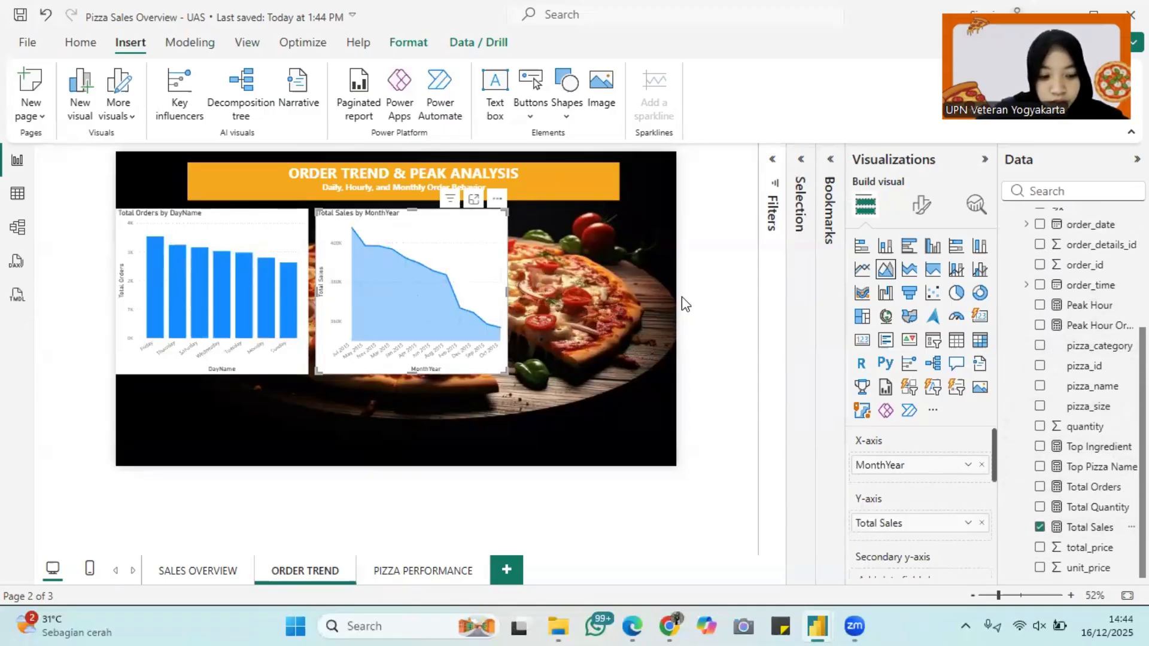
Duplicate the area chart and place the copy under the banner at the page's right edge.
click(980, 246)
key(ctrl+z)
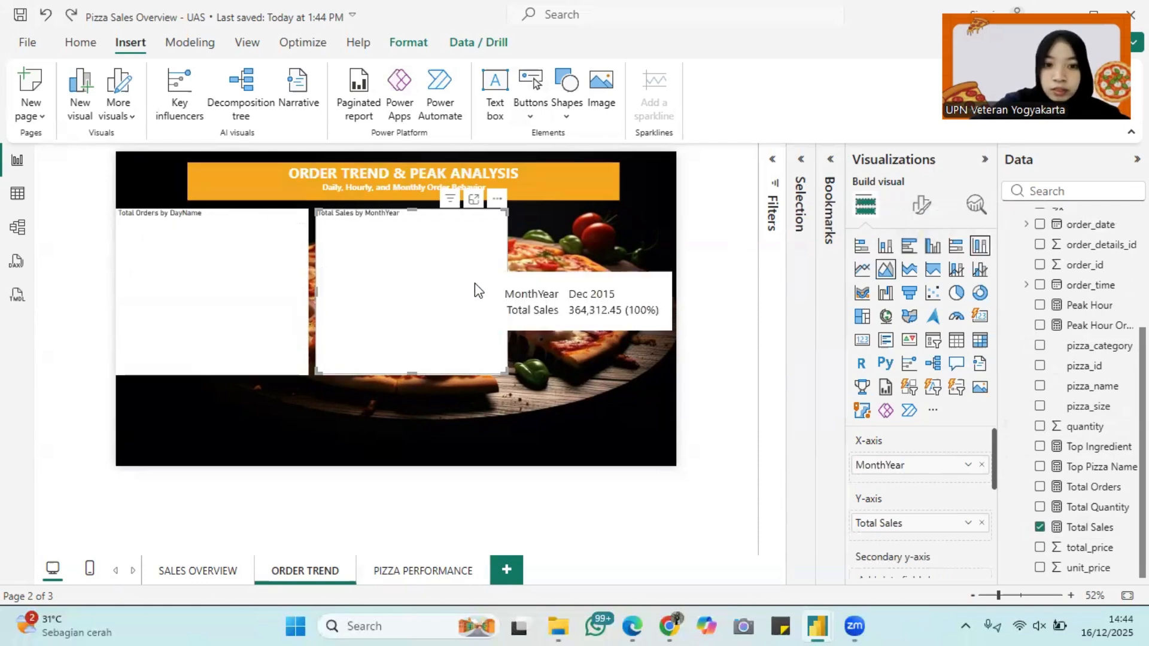
key(ctrl+c)
key(ctrl+v)
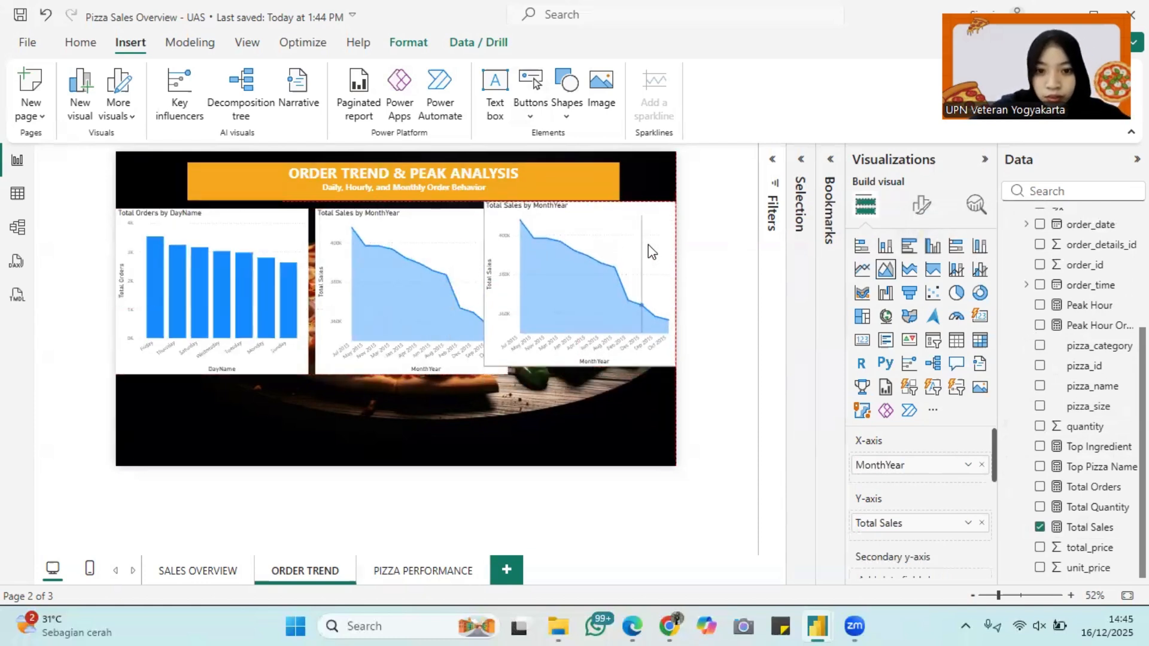
scroll(648, 251, down, 5)
scroll(569, 260, up, 5)
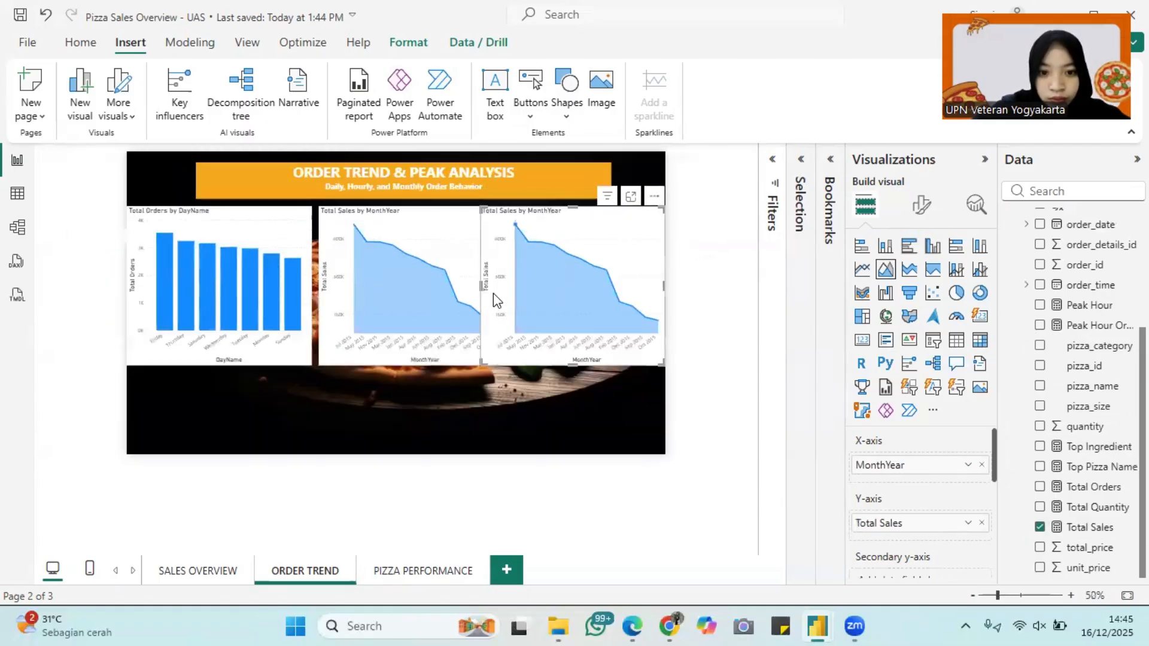
Resize the column chart and the middle area chart so all three visuals sit side by side with narrow gaps.
click(402, 356)
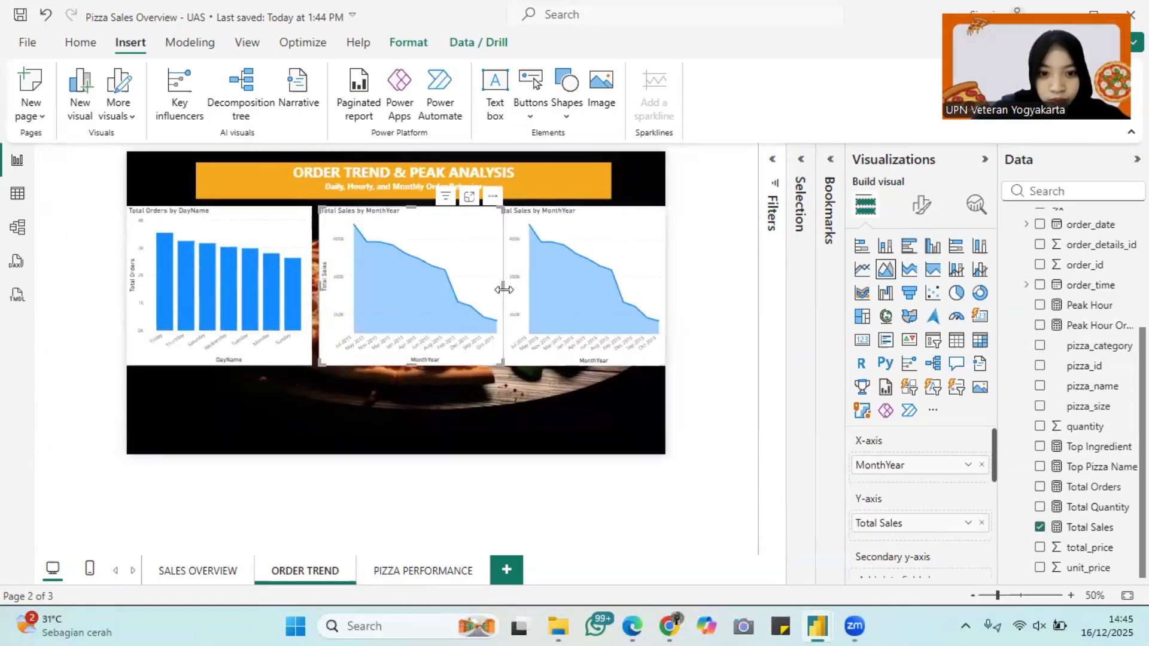
drag(496, 281, 486, 303)
click(294, 358)
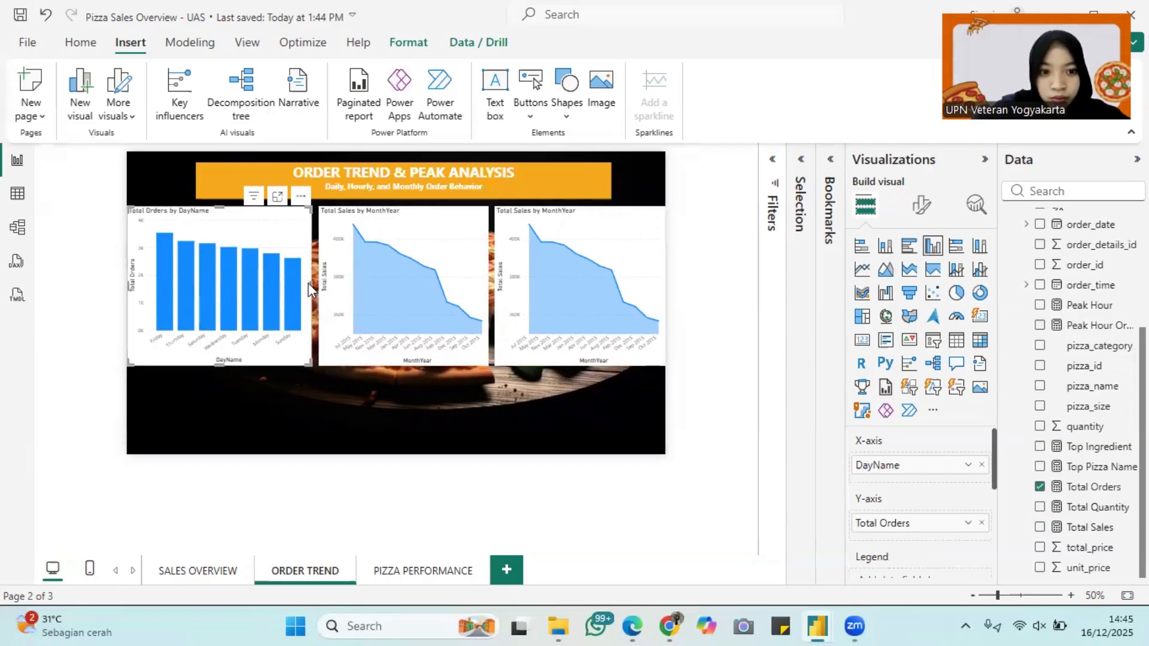
drag(307, 284, 311, 299)
click(323, 342)
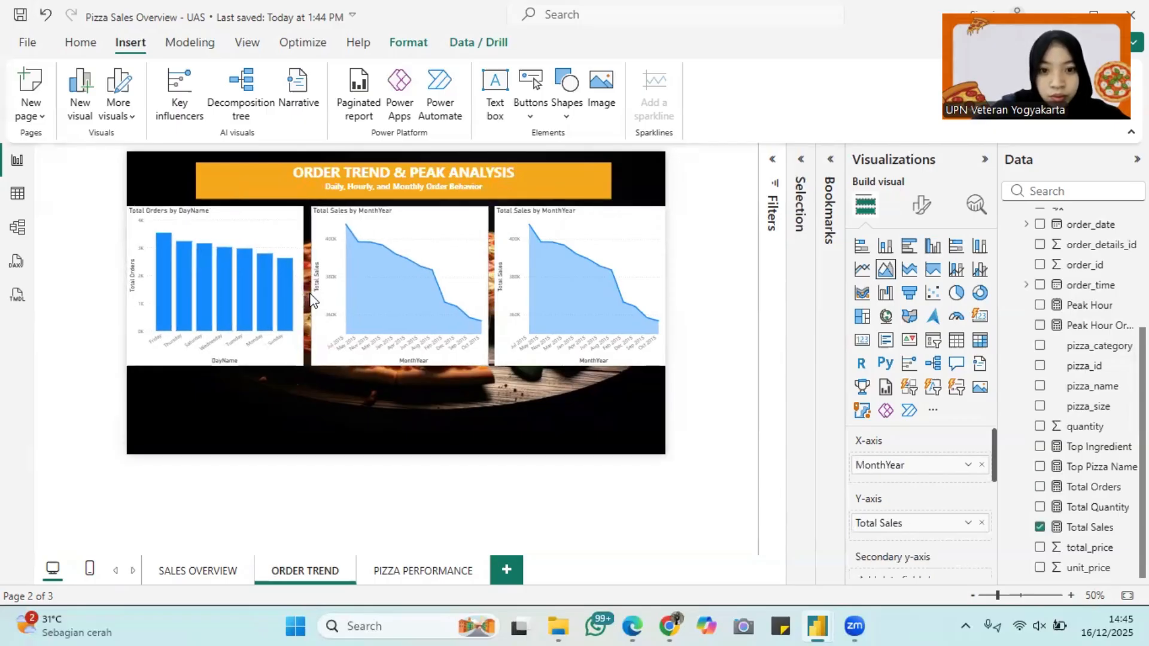
Change the copied chart to a 100% stacked column chart, remove its MonthYear and Total Sales fields, and put Hour on the X-axis.
click(637, 239)
click(979, 246)
click(981, 465)
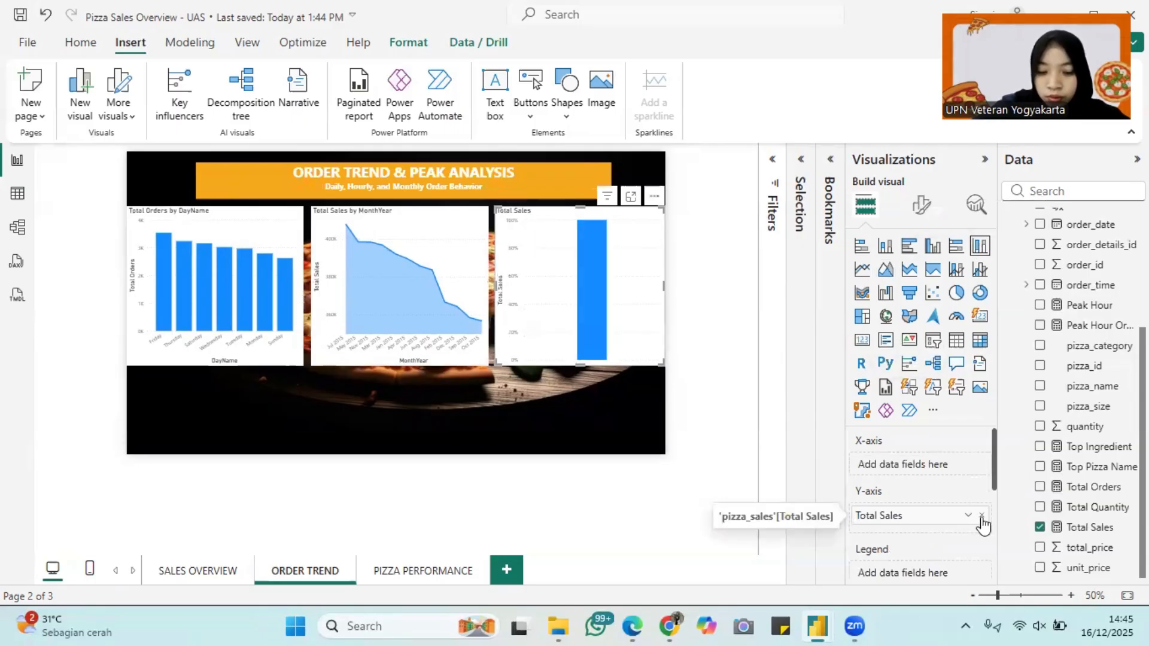
click(981, 523)
scroll(1077, 359, up, 3)
drag(1076, 341, 903, 467)
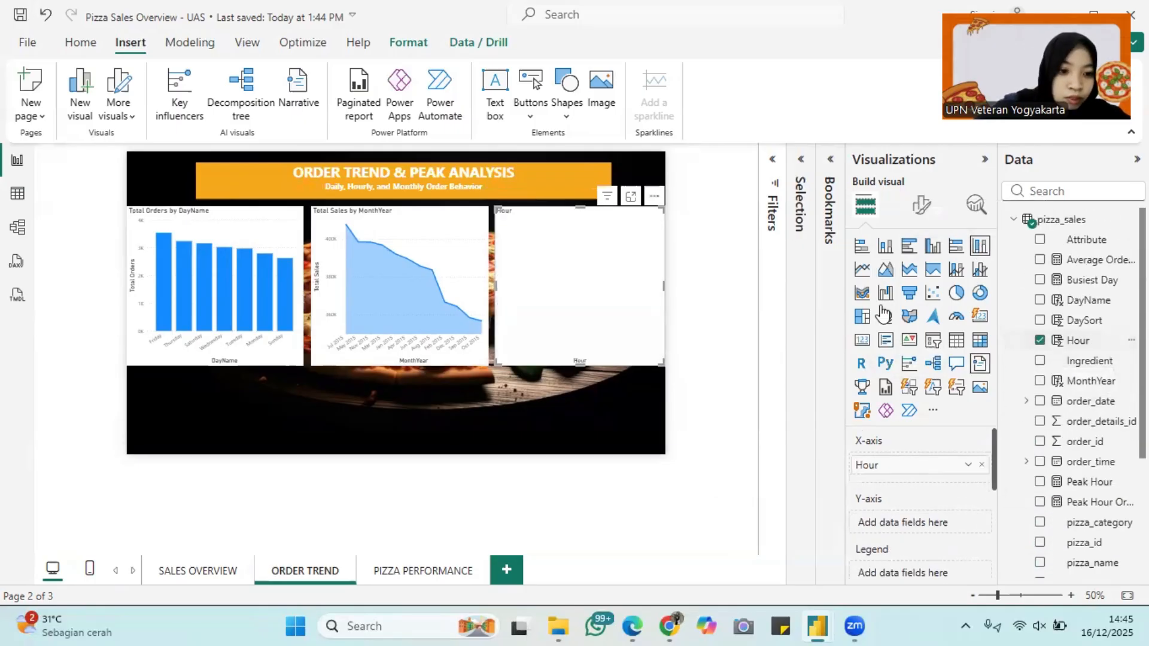
Put Total Orders on the Hour chart's Y-axis and change the visual to a stacked column chart.
scroll(1094, 562, down, 3)
drag(910, 533, 910, 528)
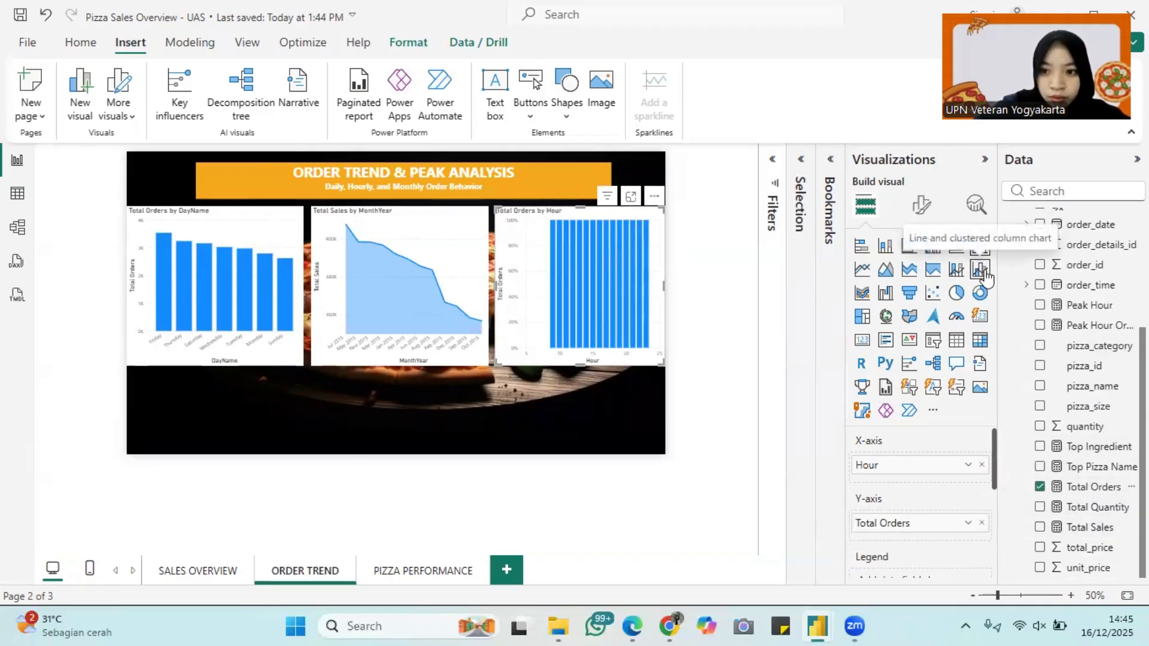
click(885, 246)
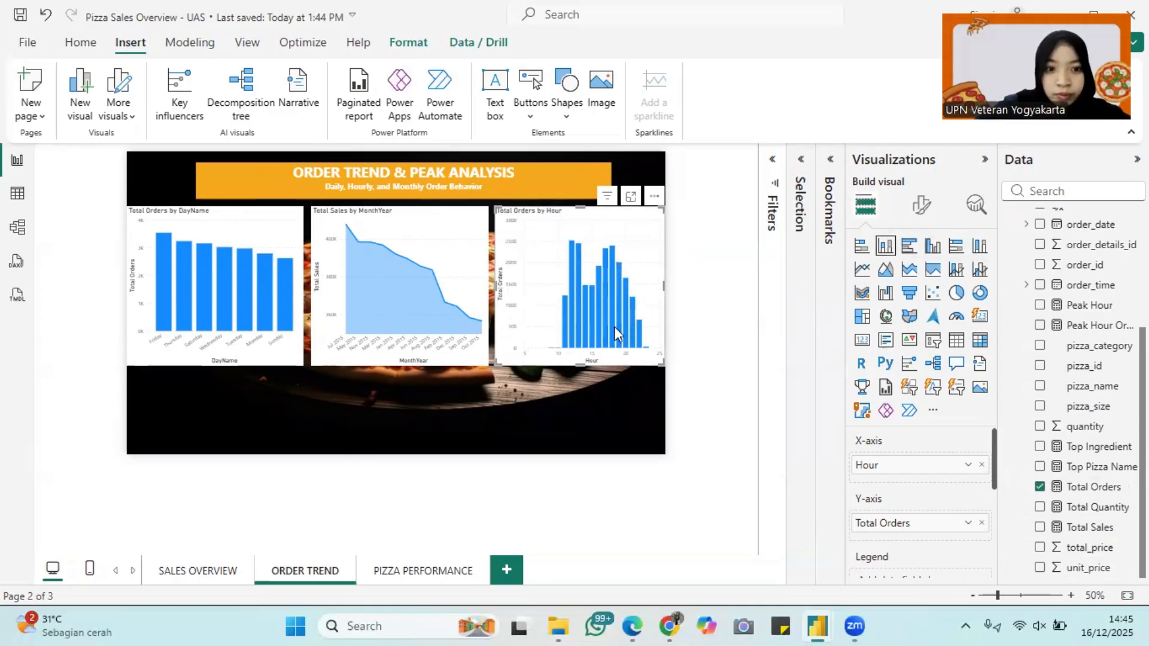
Insert a matrix below the charts and widen it to span the daily and monthly charts.
click(501, 410)
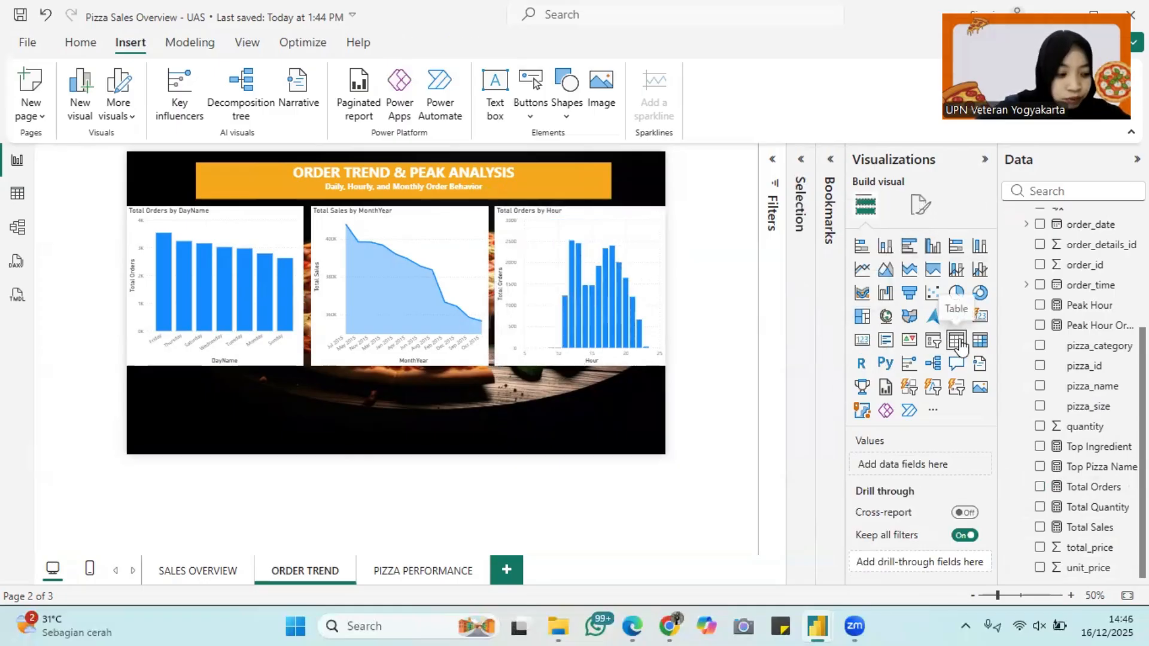
click(979, 340)
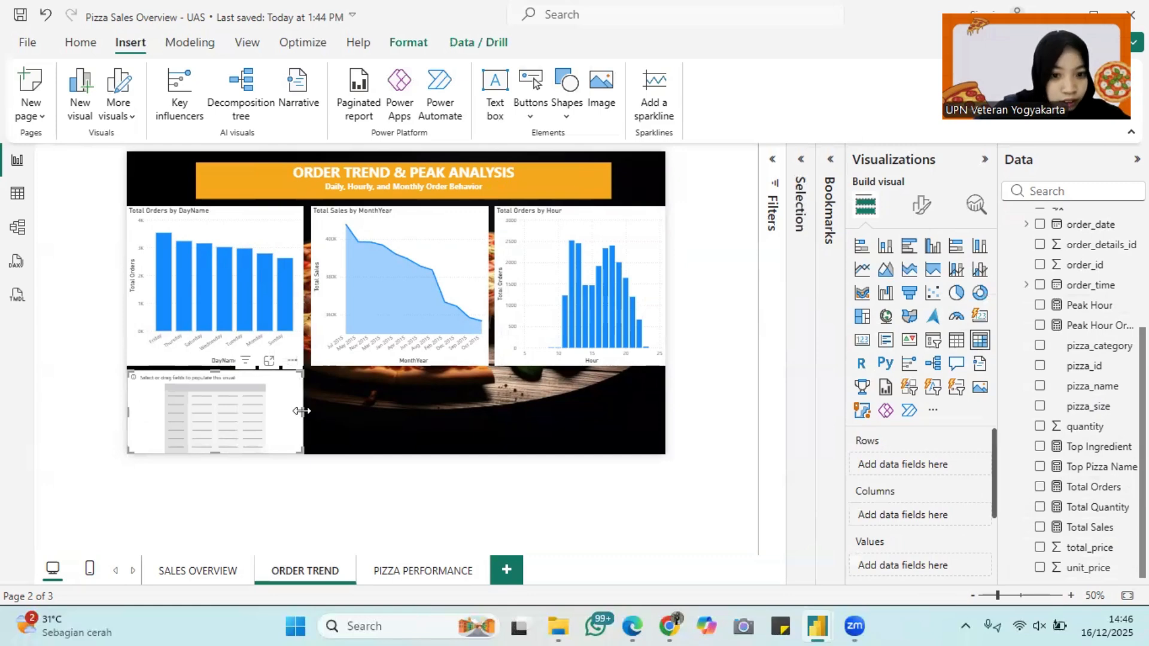
drag(301, 411, 488, 419)
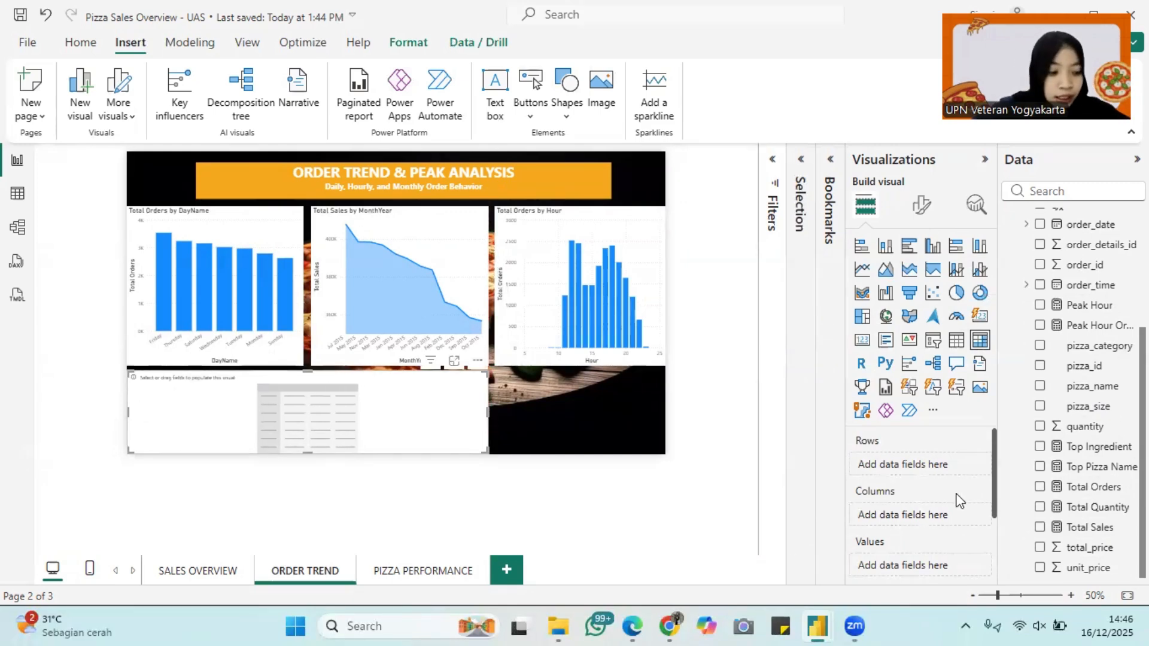
key(super+d)
mouse_move(812, 629)
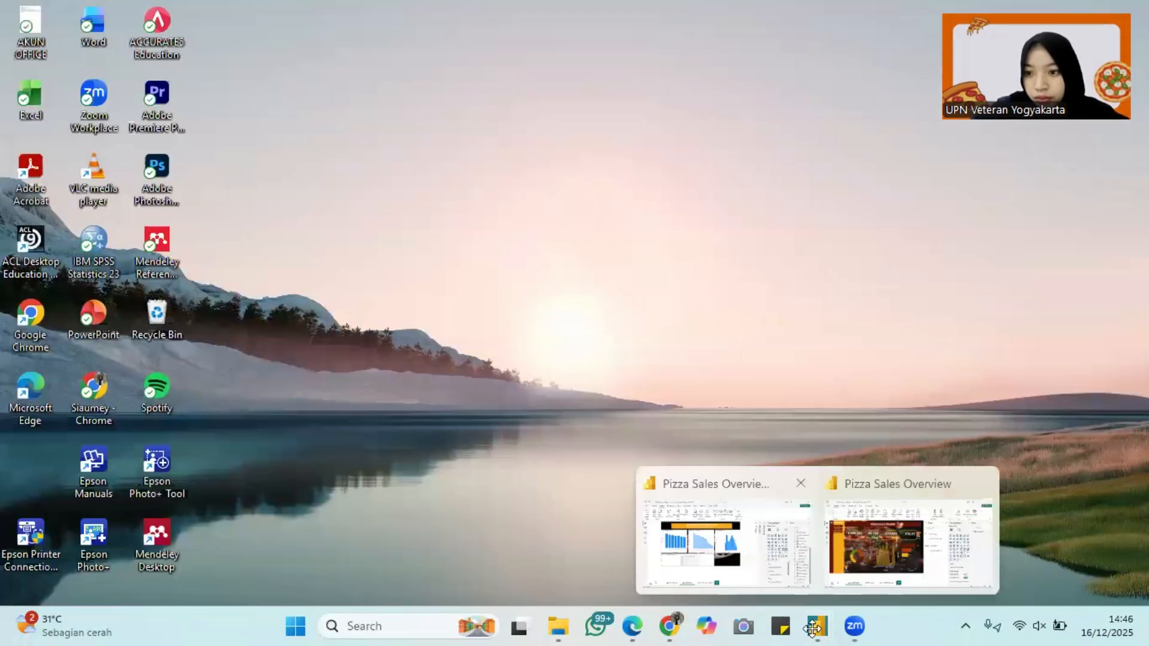
key(super+d)
Fill the matrix with DayName as rows, Hour as columns and Total Orders as values.
scroll(1096, 299, down, 3)
scroll(1096, 298, up, 3)
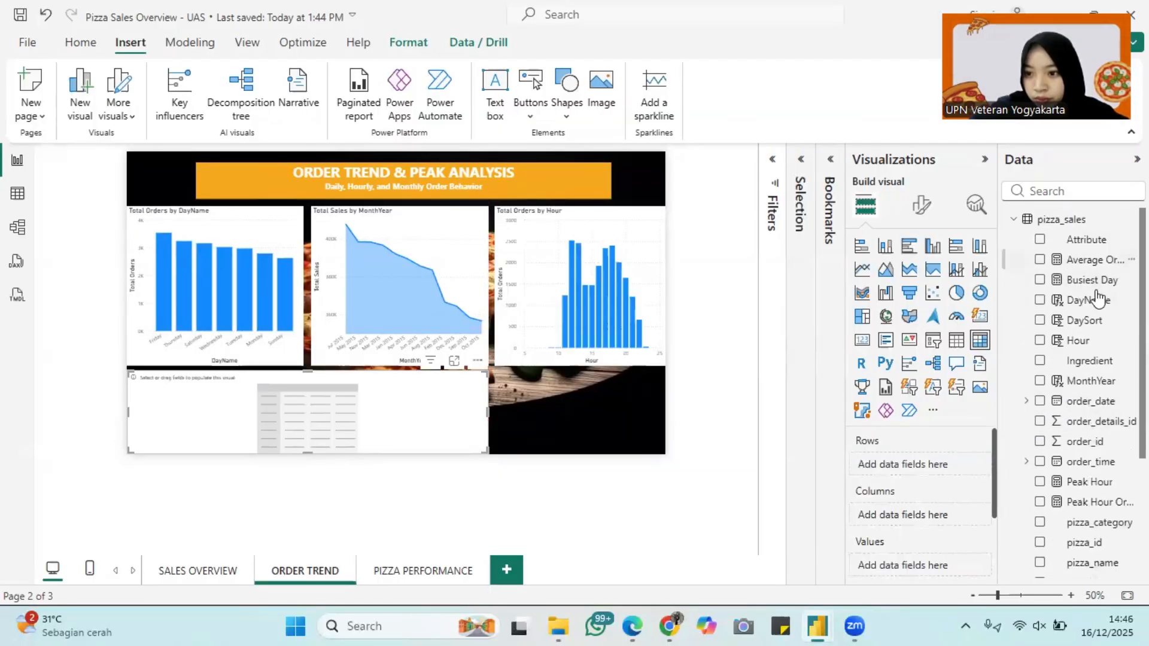
drag(1089, 300, 898, 461)
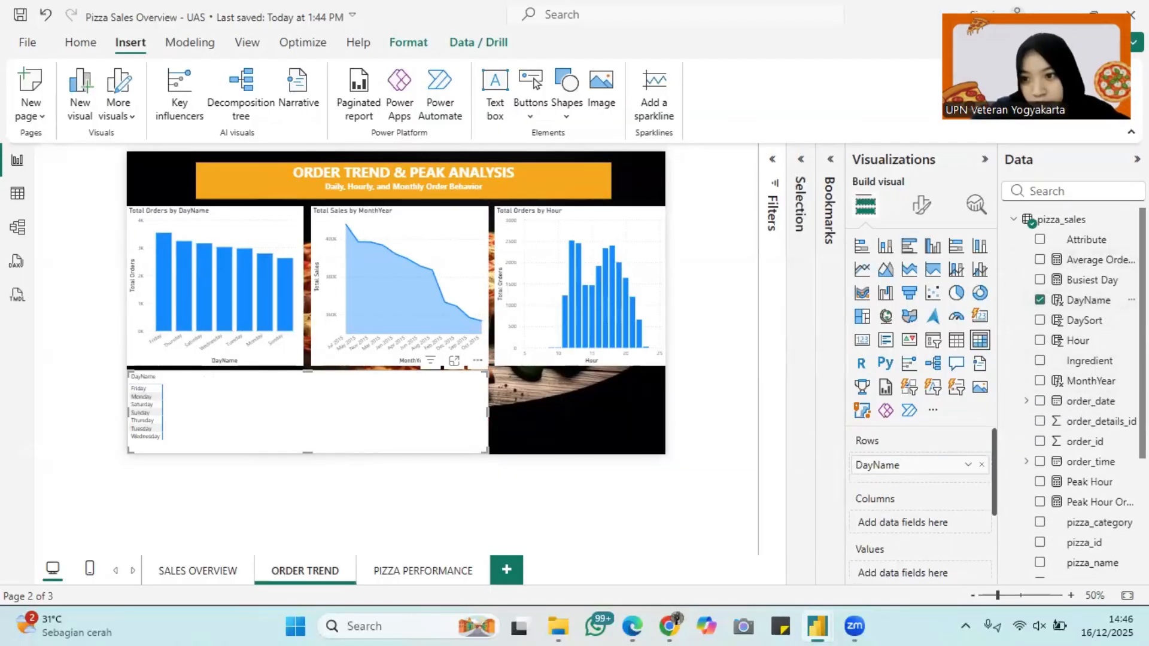
drag(1088, 347, 935, 523)
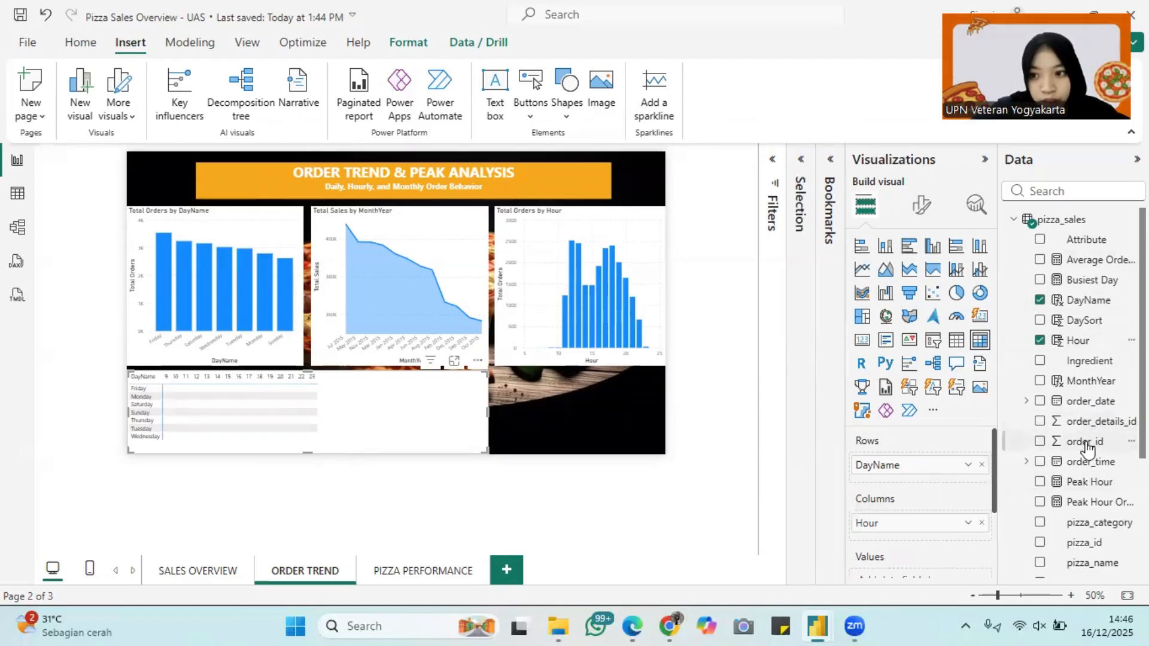
scroll(1087, 447, down, 5)
drag(1101, 487, 931, 504)
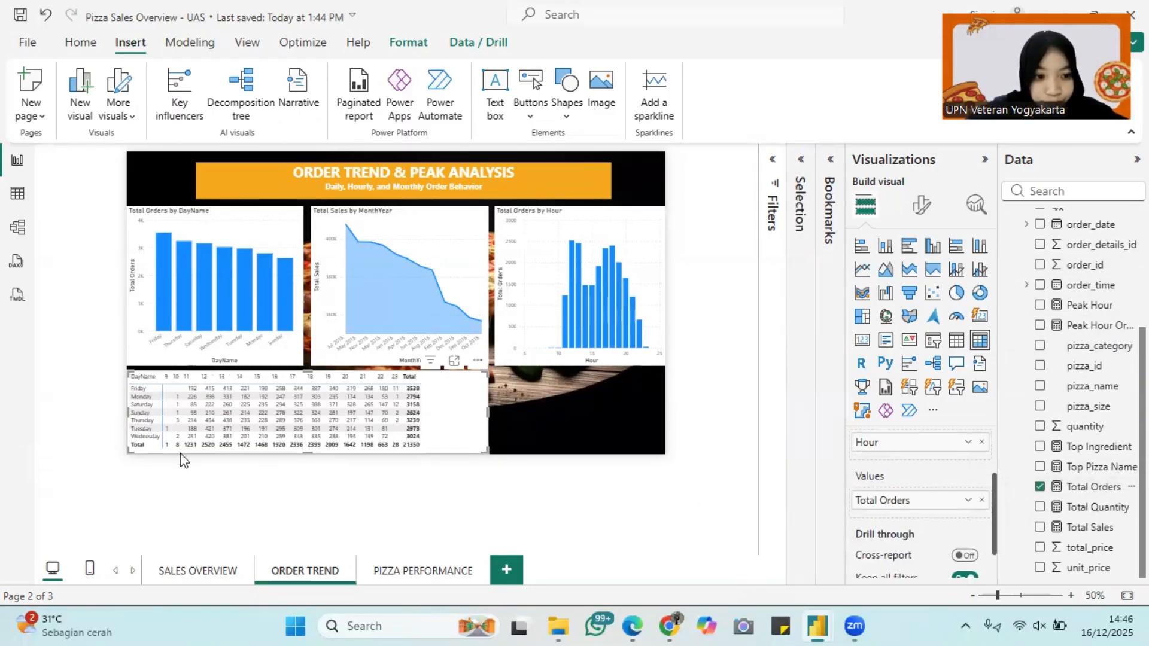
Examine the matrix figures, the charts above them and the free space beneath the hourly chart.
scroll(182, 461, up, 2)
scroll(402, 486, down, 1)
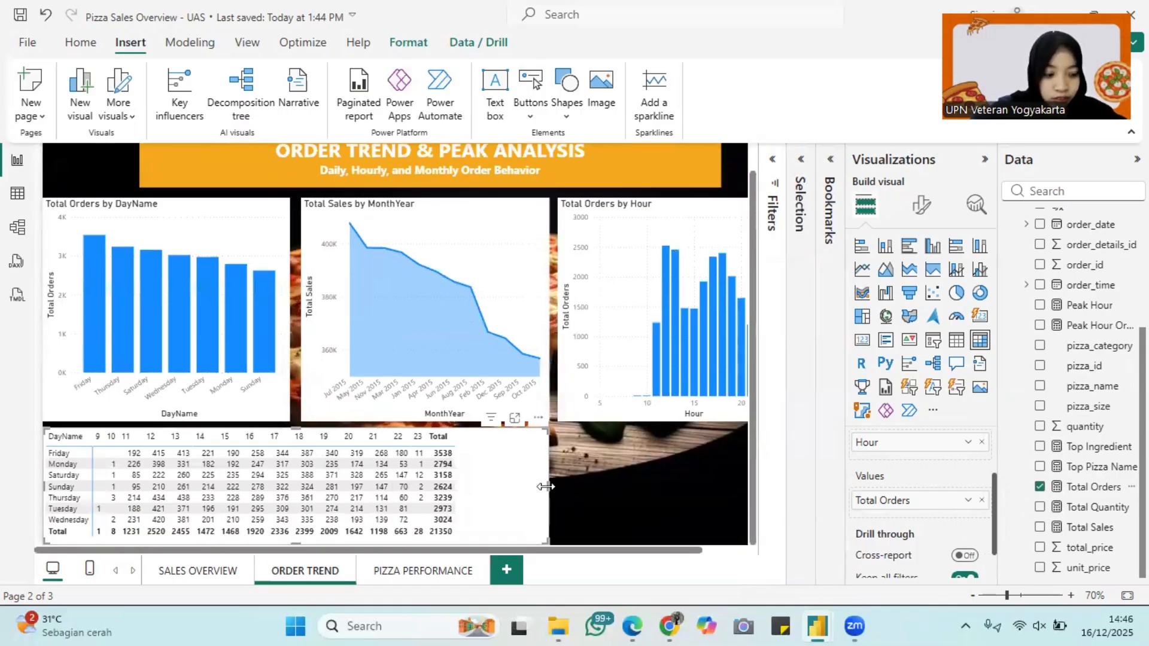
scroll(545, 487, down, 4)
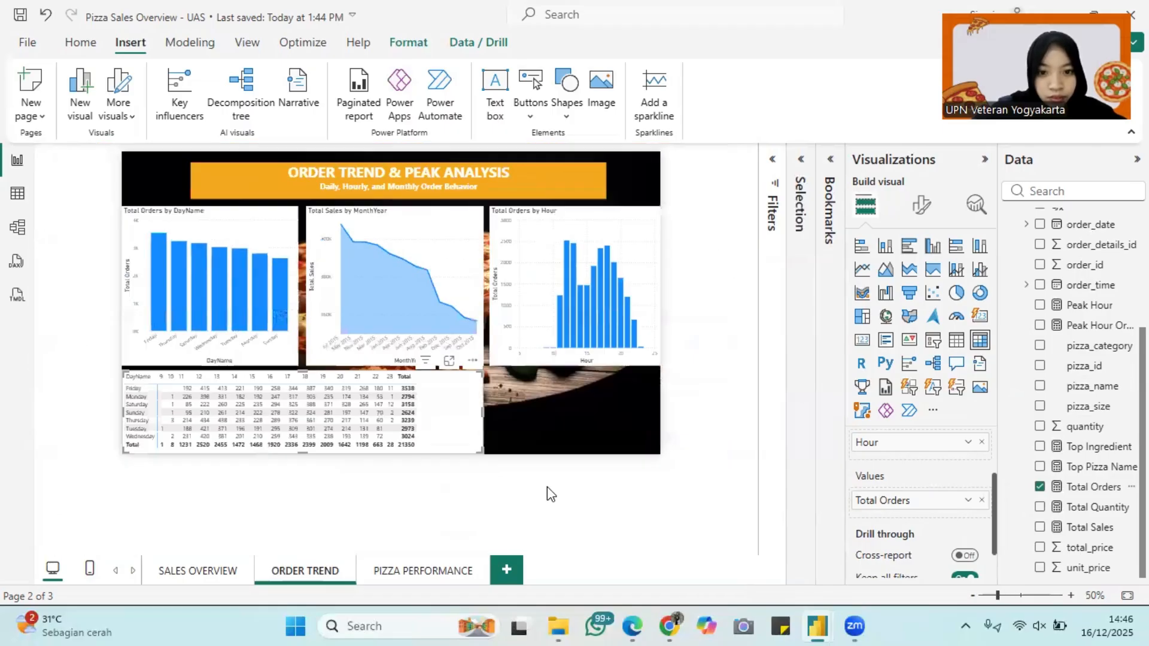
click(546, 486)
scroll(519, 405, up, 5)
scroll(518, 405, down, 1)
scroll(518, 406, right, 2)
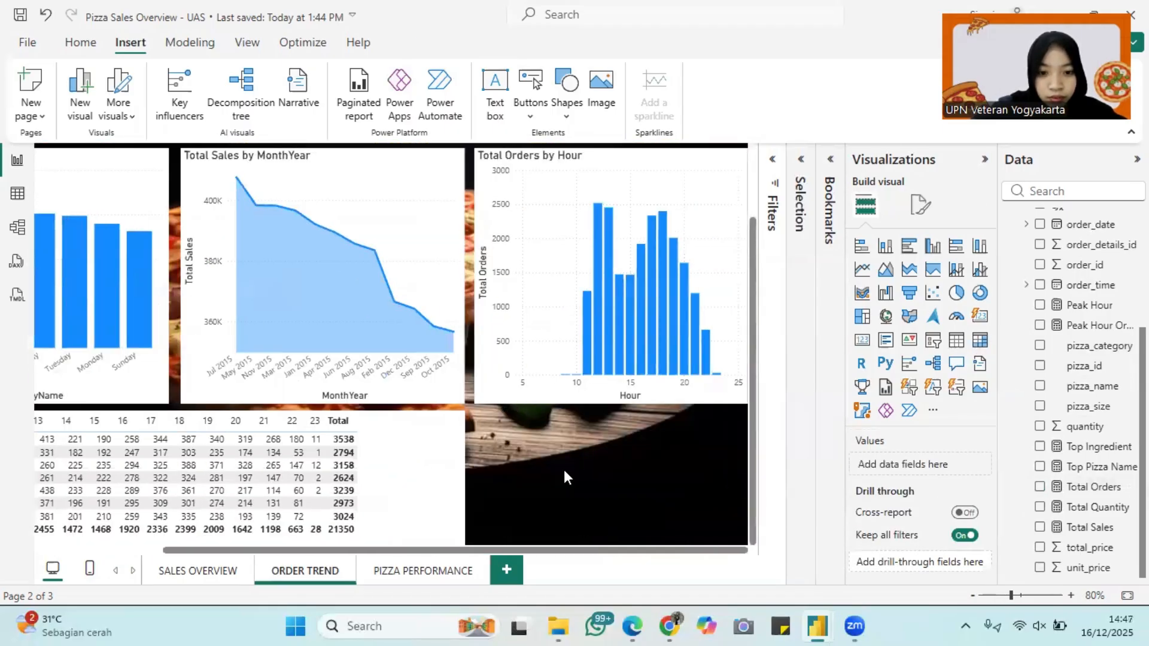
scroll(570, 460, down, 2)
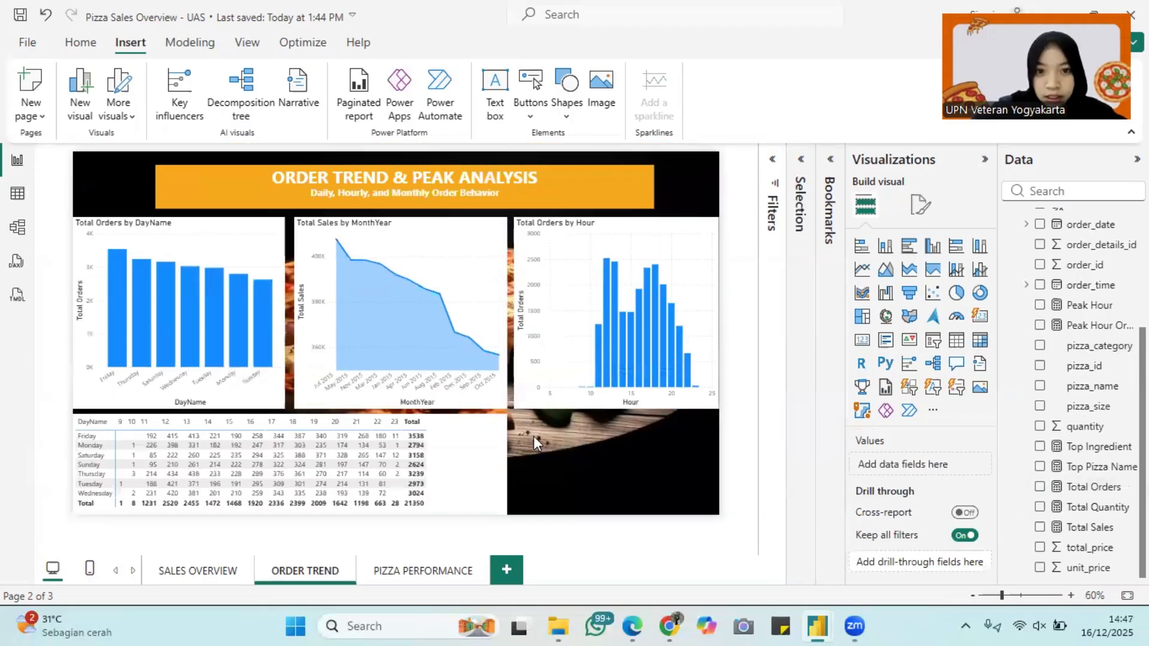
Copy the Total Sales text box from the SALES OVERVIEW page and place it under the hourly chart on the ORDER TREND page.
click(184, 579)
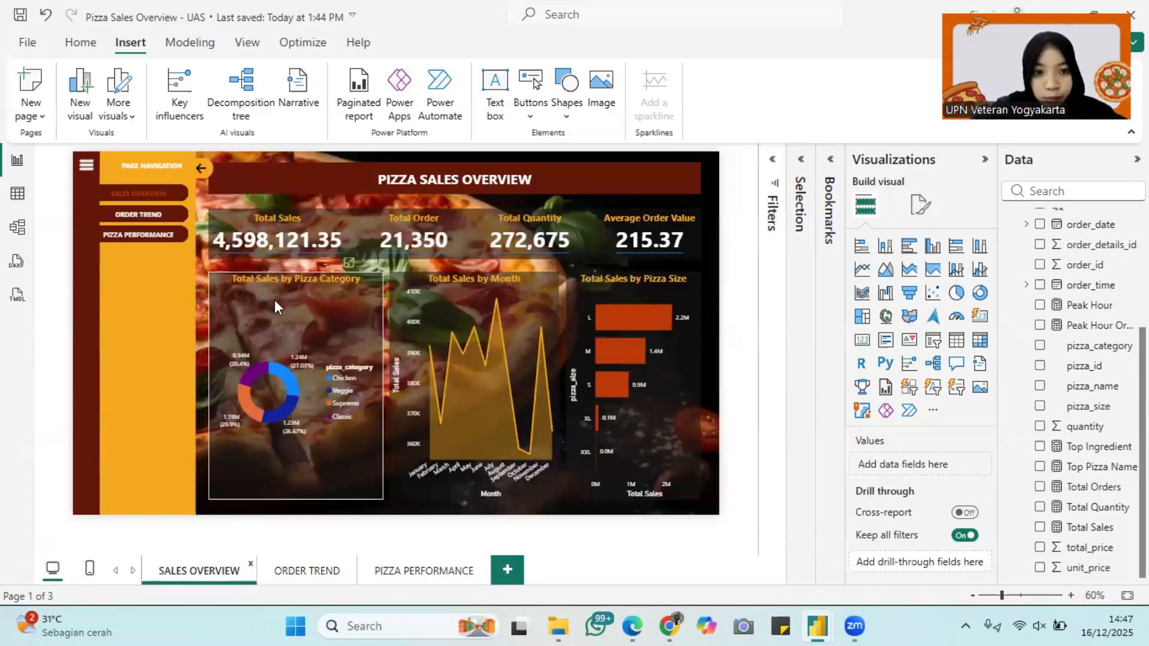
click(336, 202)
double_click(317, 222)
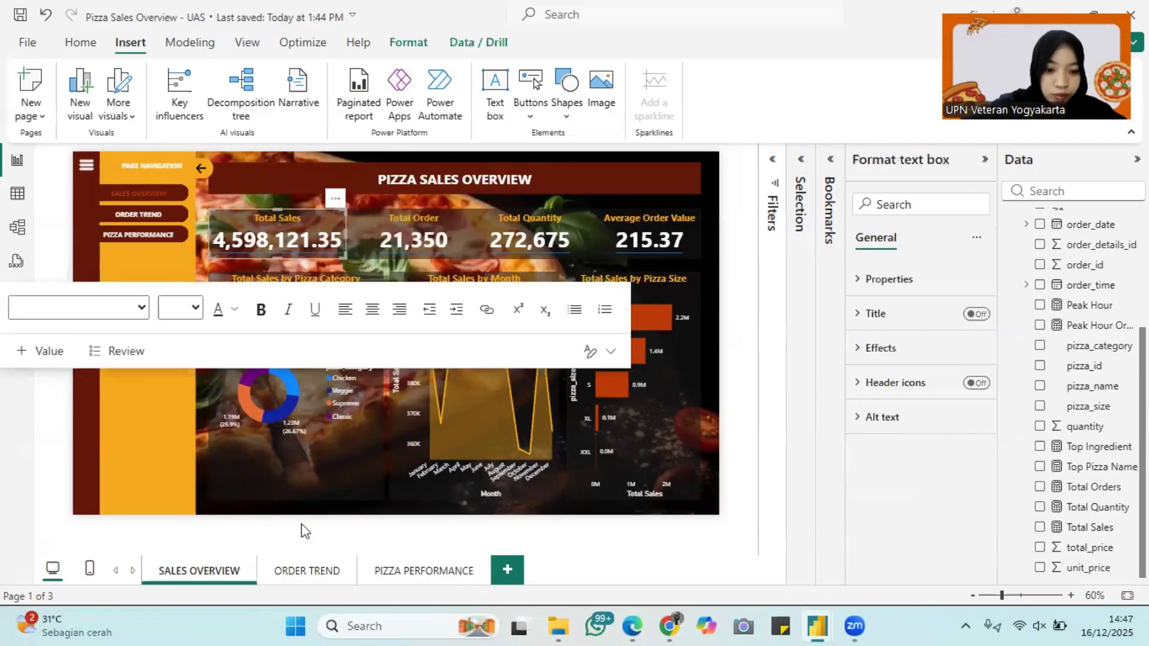
click(307, 571)
key(ctrl+v)
drag(339, 221, 641, 404)
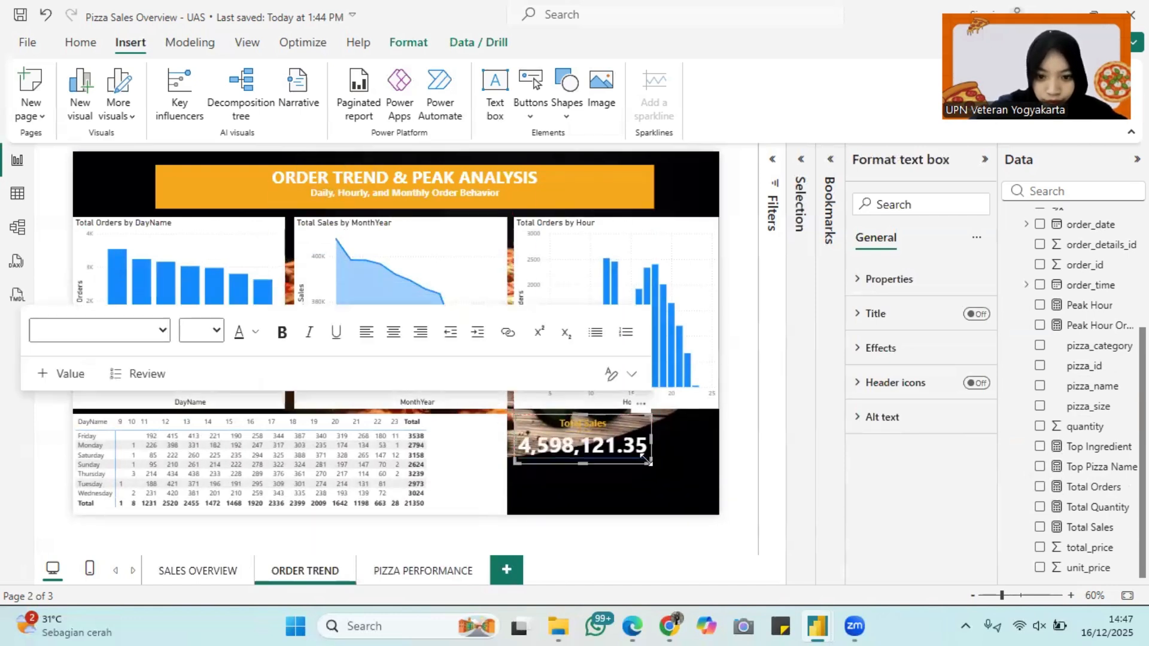
Set the pasted text box's value to font size 20 and its heading to 14, and narrow the box to fit.
mouse_move(649, 461)
mouse_down()
mouse_move(607, 453)
mouse_move(629, 456)
mouse_up()
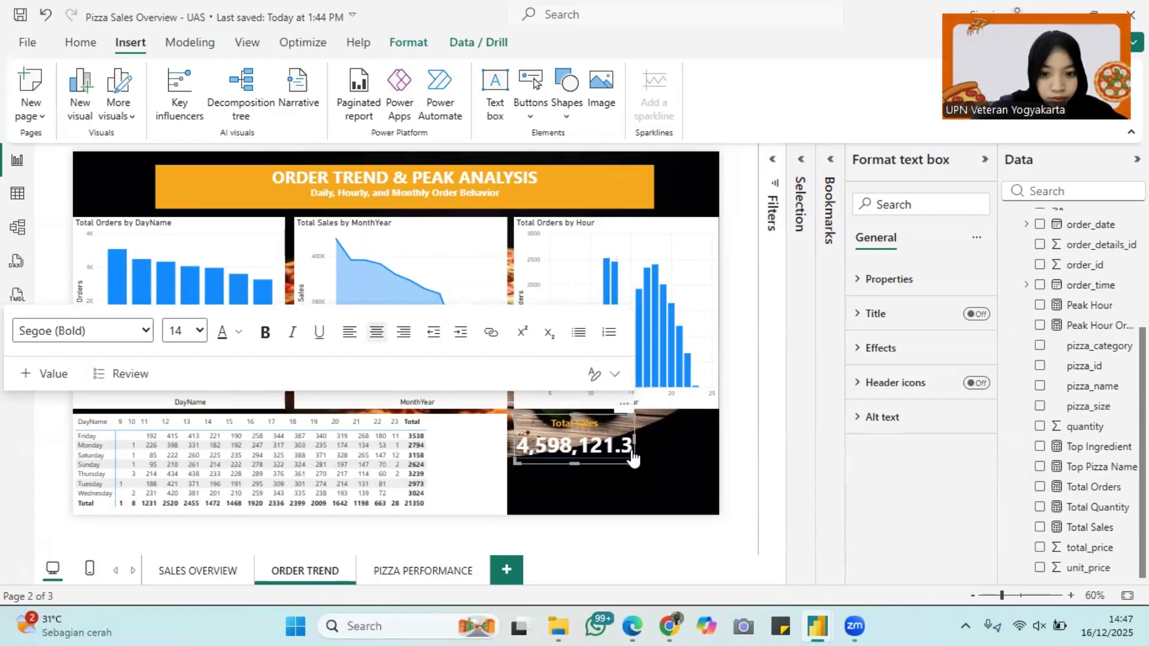
key(ctrl+a)
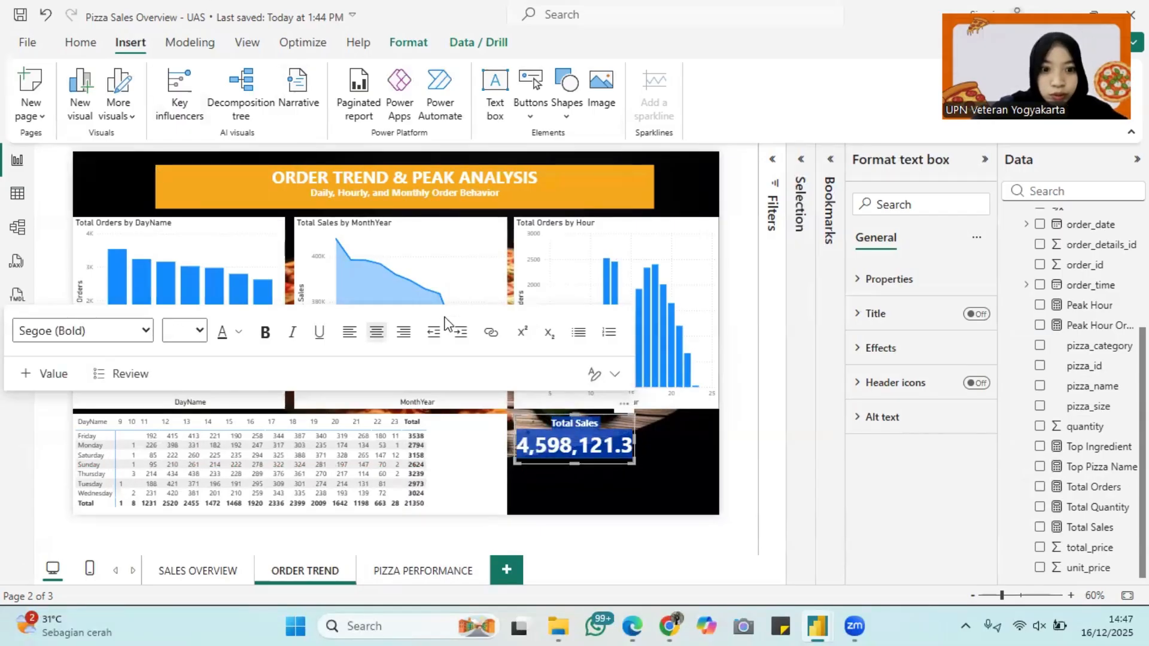
click(184, 340)
click(176, 214)
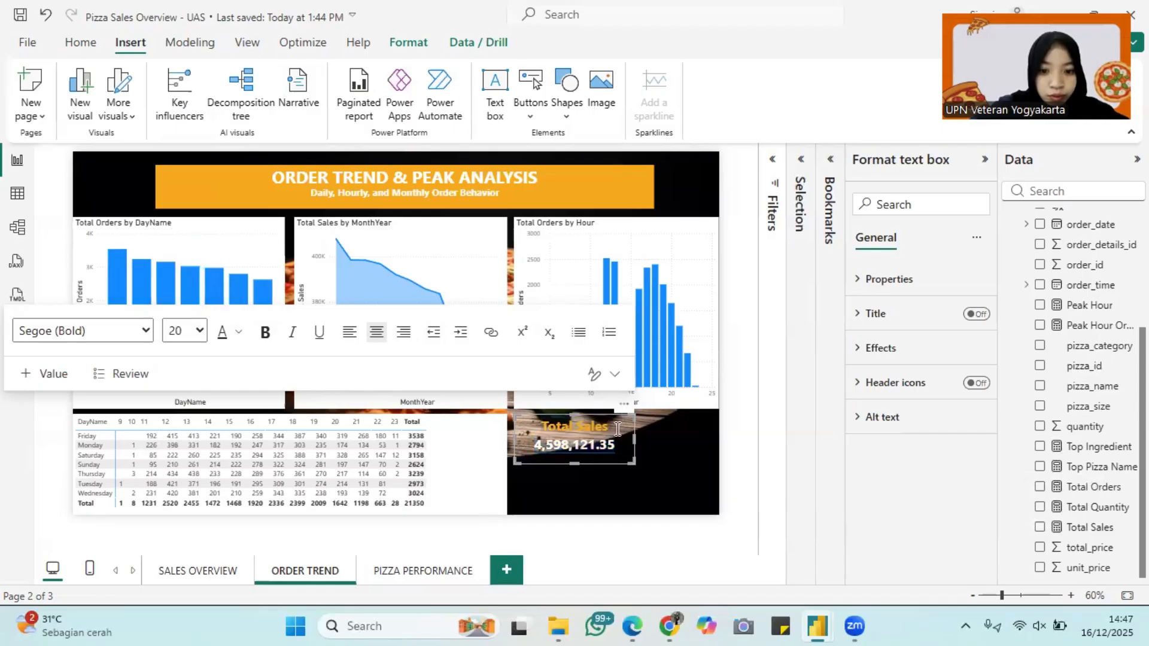
click(184, 331)
click(182, 143)
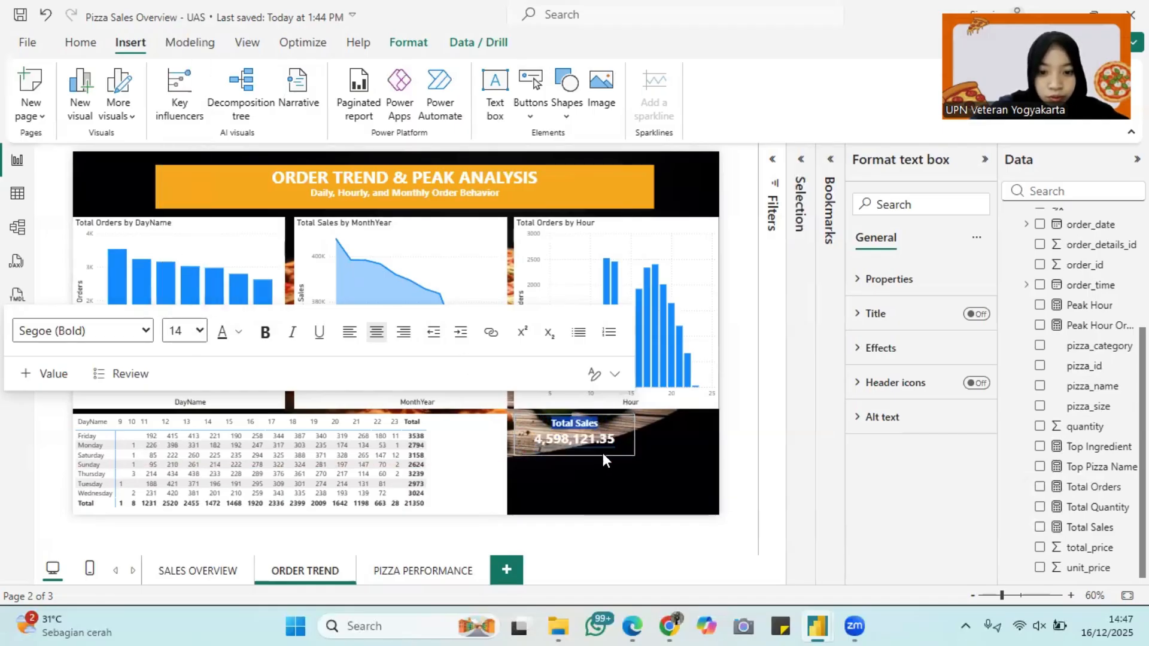
drag(634, 441, 614, 443)
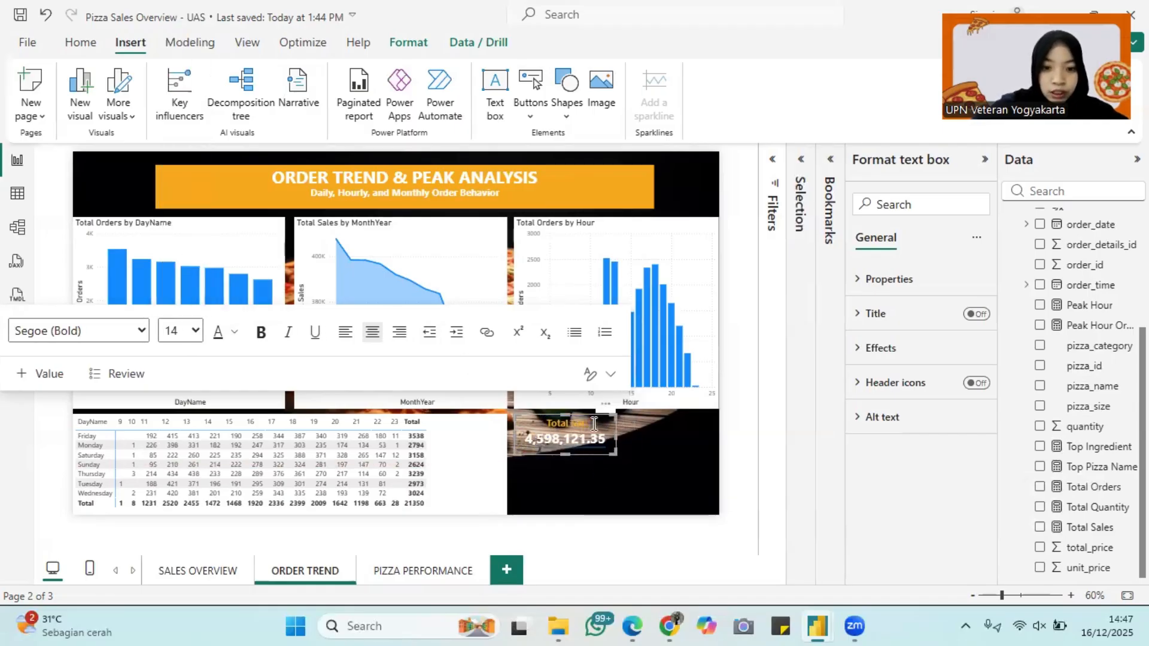
Retitle the text box Total Orders and replace its figure with the dynamic value total orders, using a thousands separator.
click(605, 442)
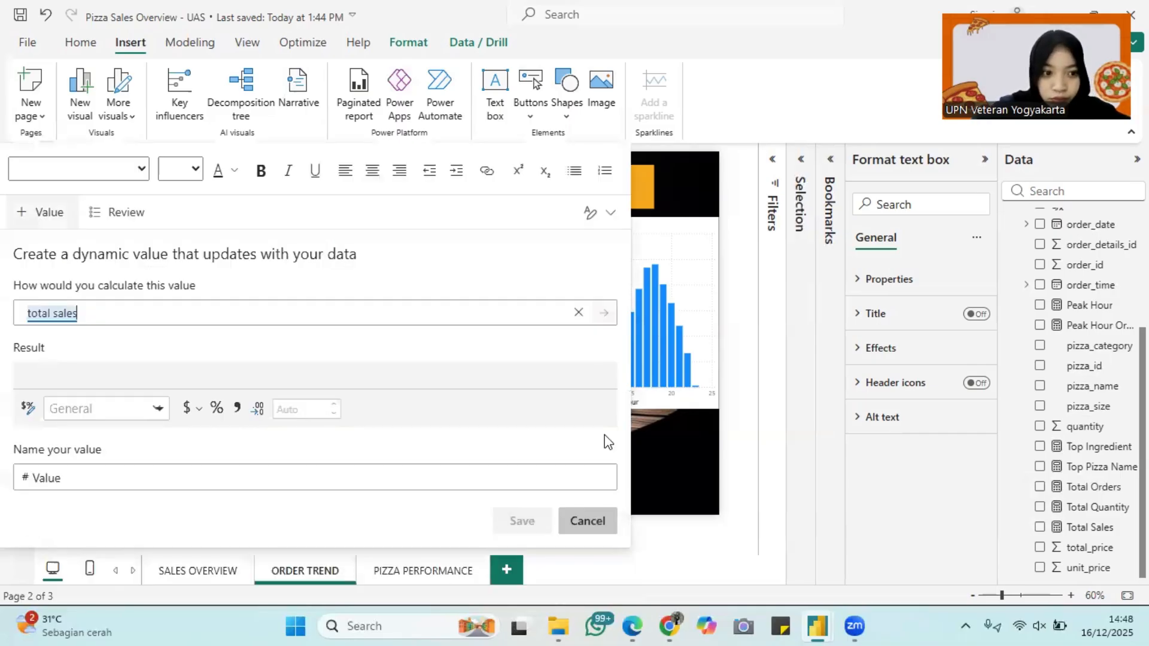
click(359, 316)
click(353, 366)
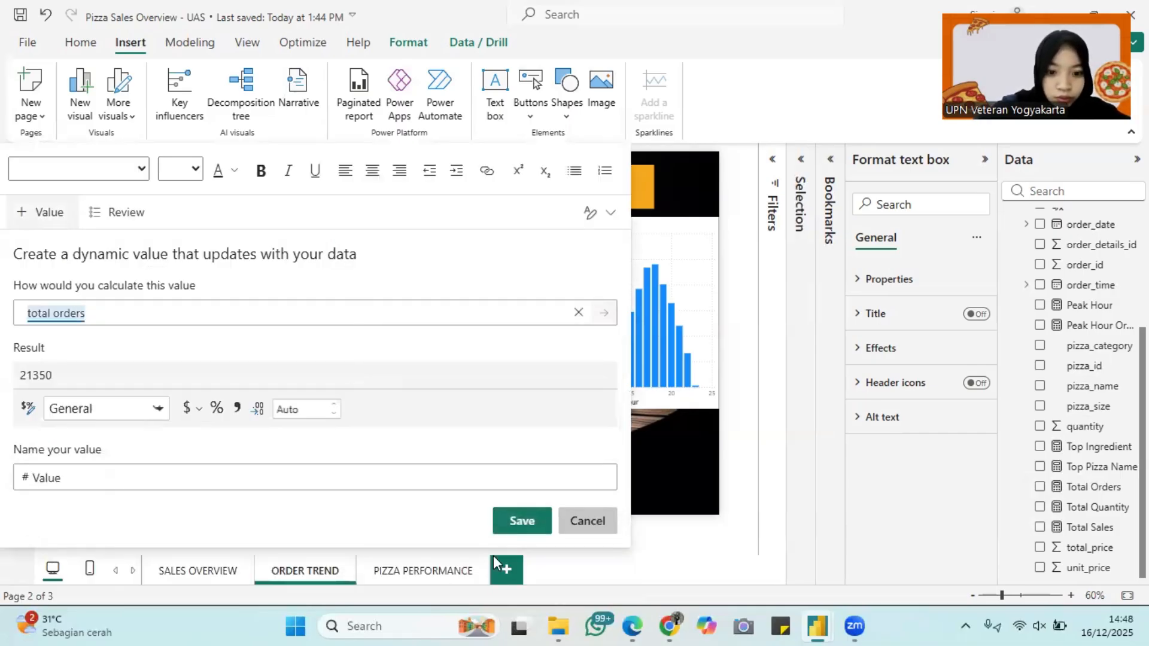
click(236, 407)
click(526, 520)
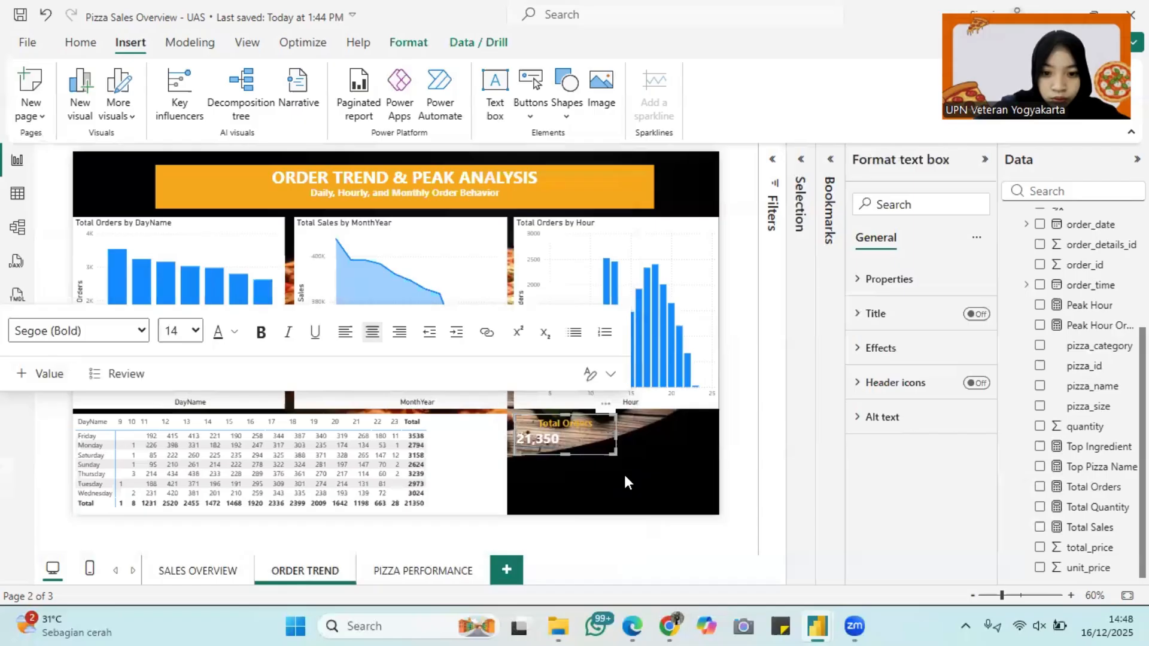
Center the order figure in the Total Orders text box and narrow the box further.
click(584, 444)
key(ctrl+a)
click(372, 332)
click(596, 438)
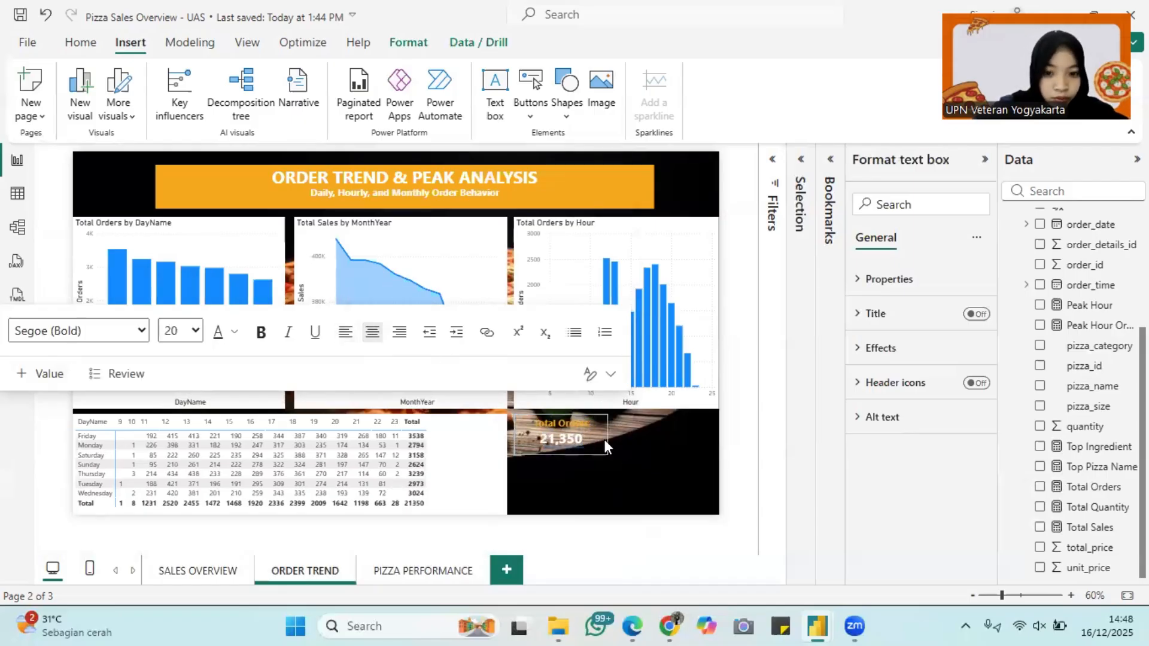
drag(605, 446, 600, 446)
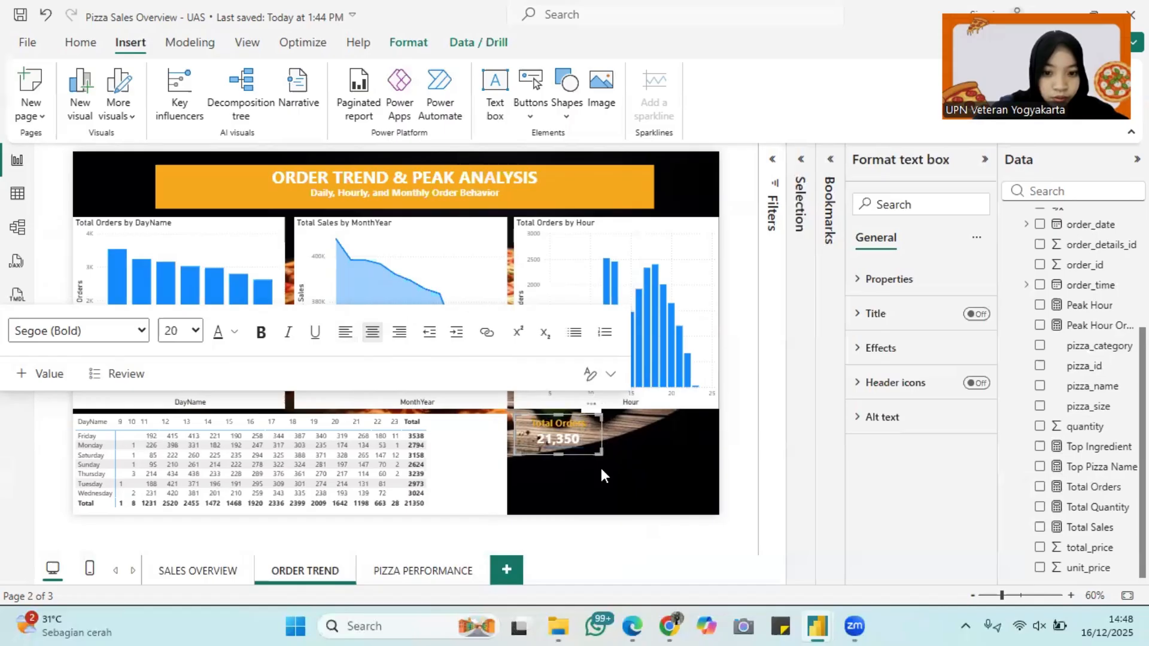
Turn on the background of the Total Orders text box.
click(923, 203)
text(backgr)
scroll(912, 460, down, 4)
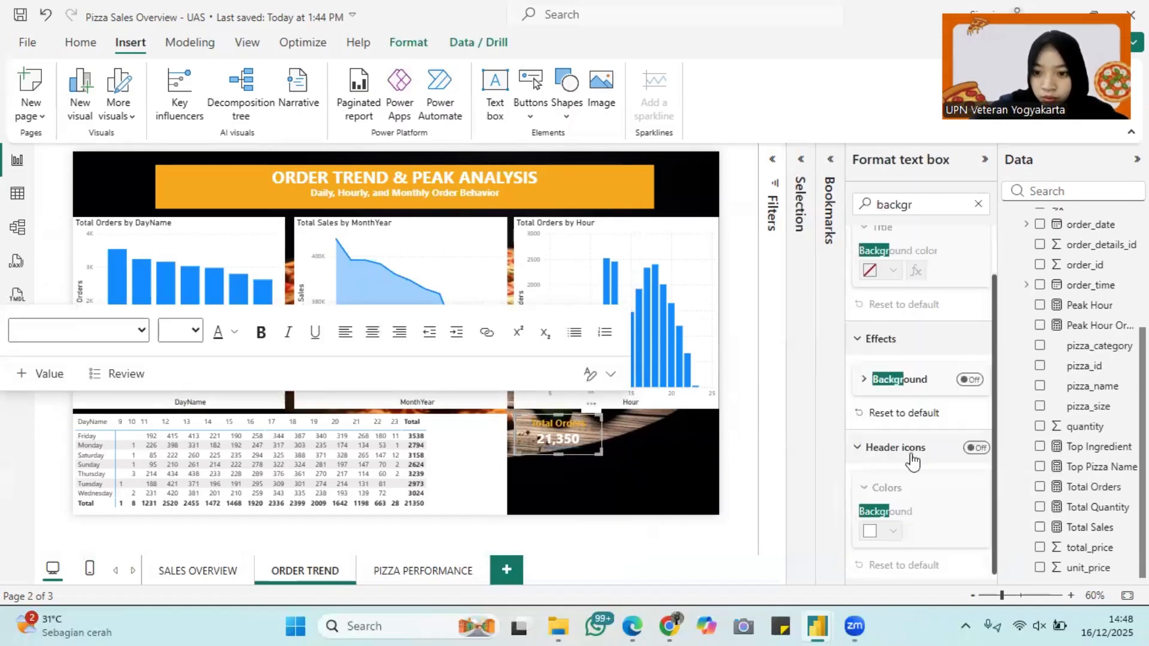
click(969, 379)
click(910, 388)
click(618, 454)
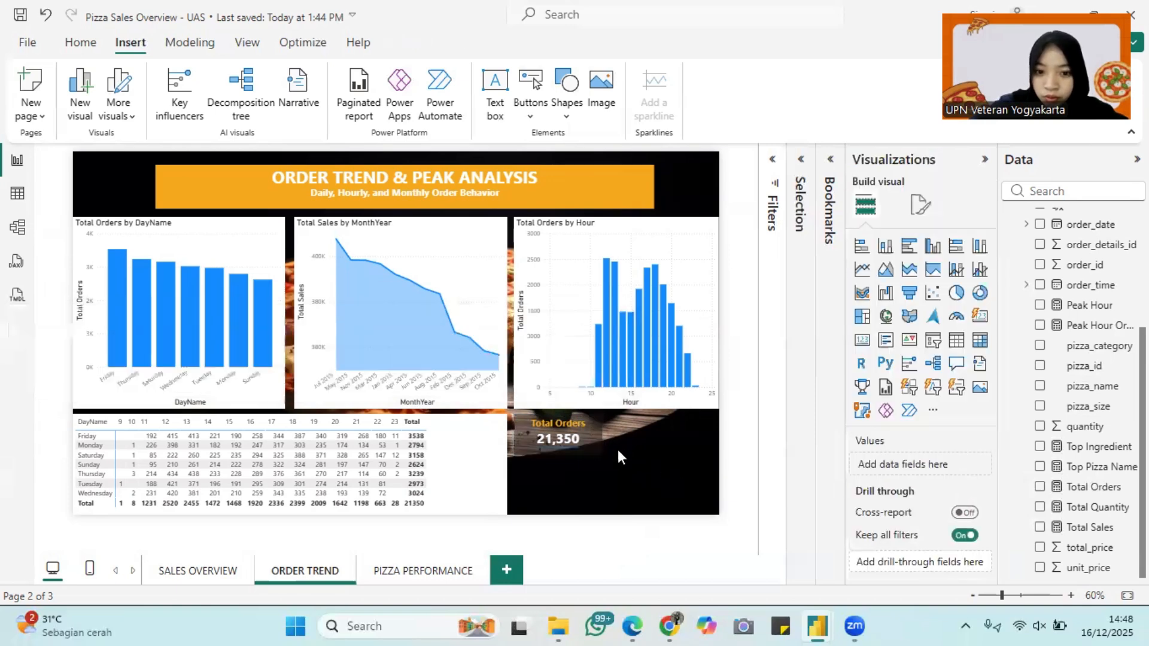
click(597, 447)
drag(593, 411, 592, 452)
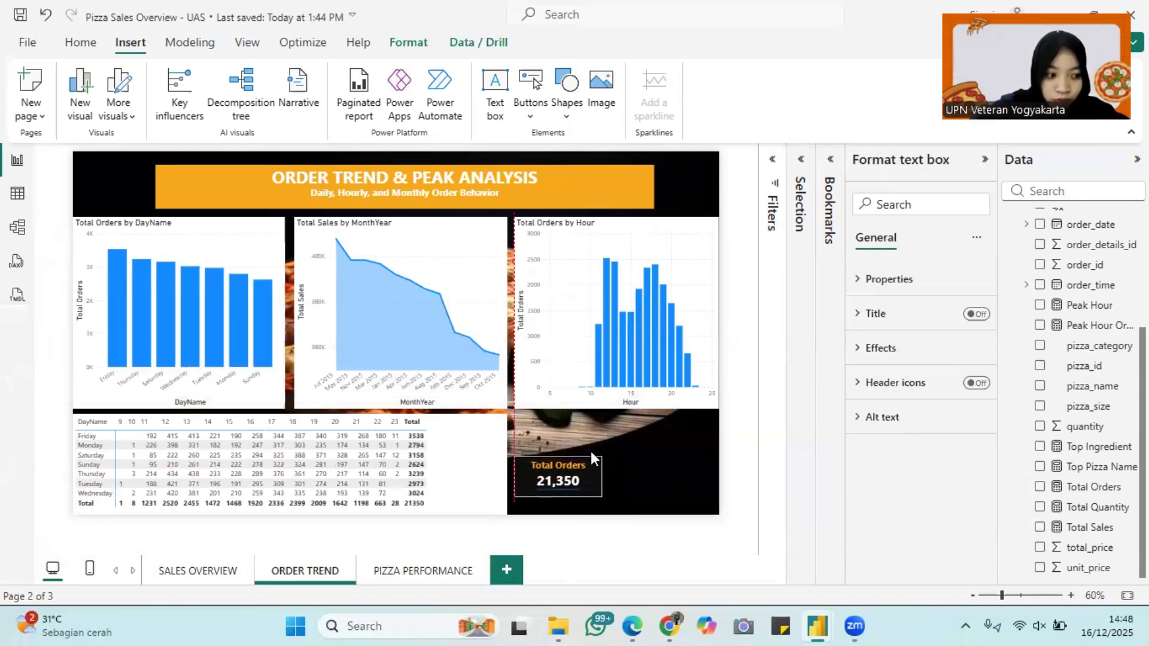
key(ctrl+z)
Paste three copies of the Total Orders text box and arrange all four in a two-by-two grid beside the matrix.
key(ctrl+v)
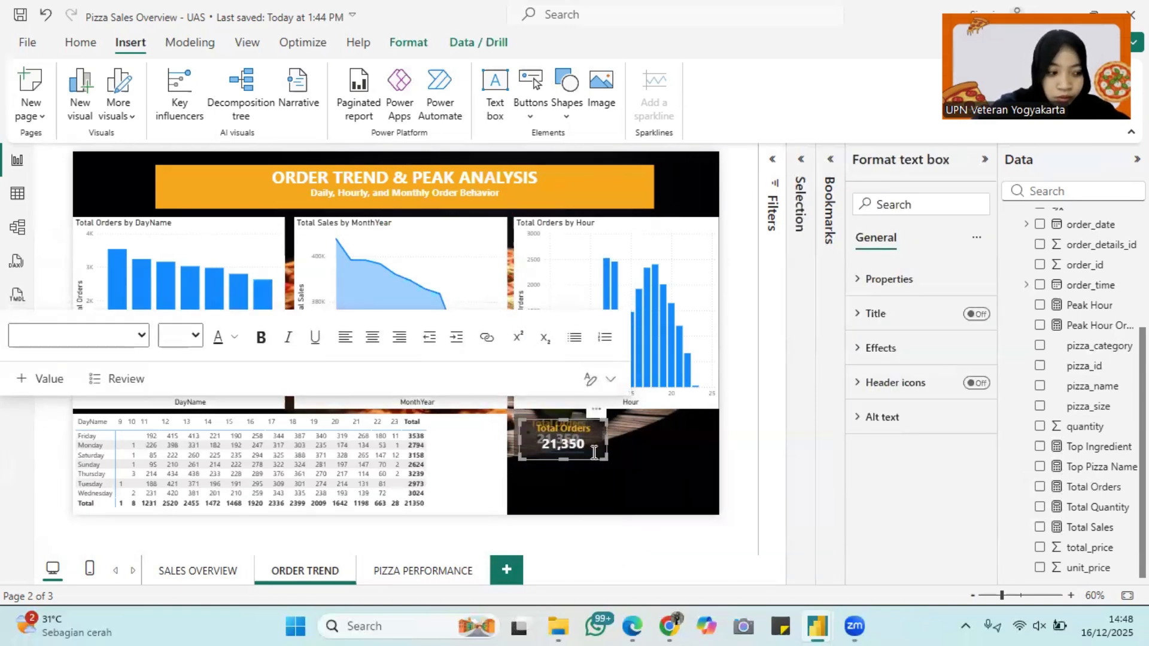
key(ctrl+v)
key(ctrl+v)
drag(606, 421, 596, 467)
click(653, 448)
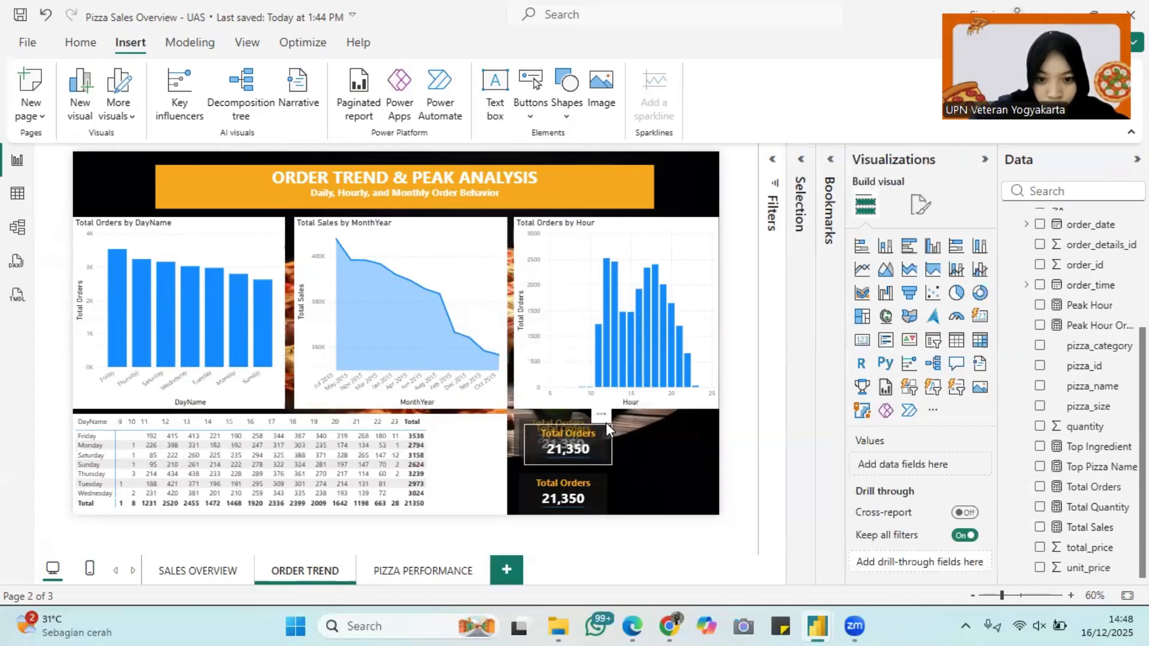
drag(605, 424, 687, 471)
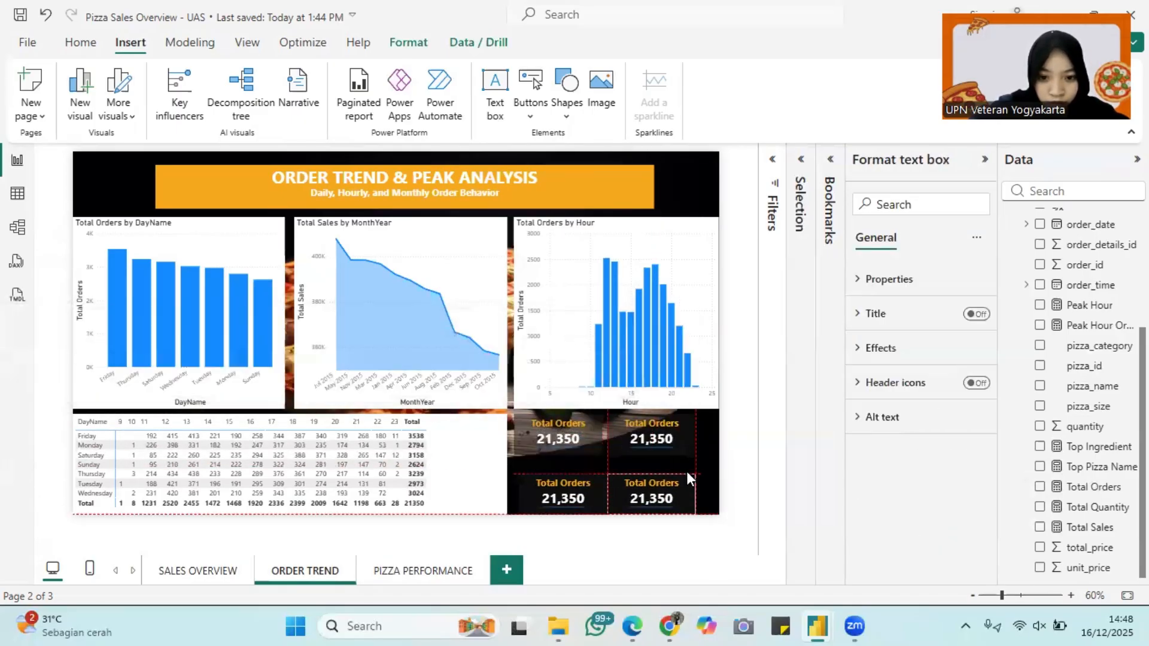
Align the lower-left copy under the first Total Orders box and change its heading to Peak Hour Order.
click(632, 494)
drag(596, 463, 590, 448)
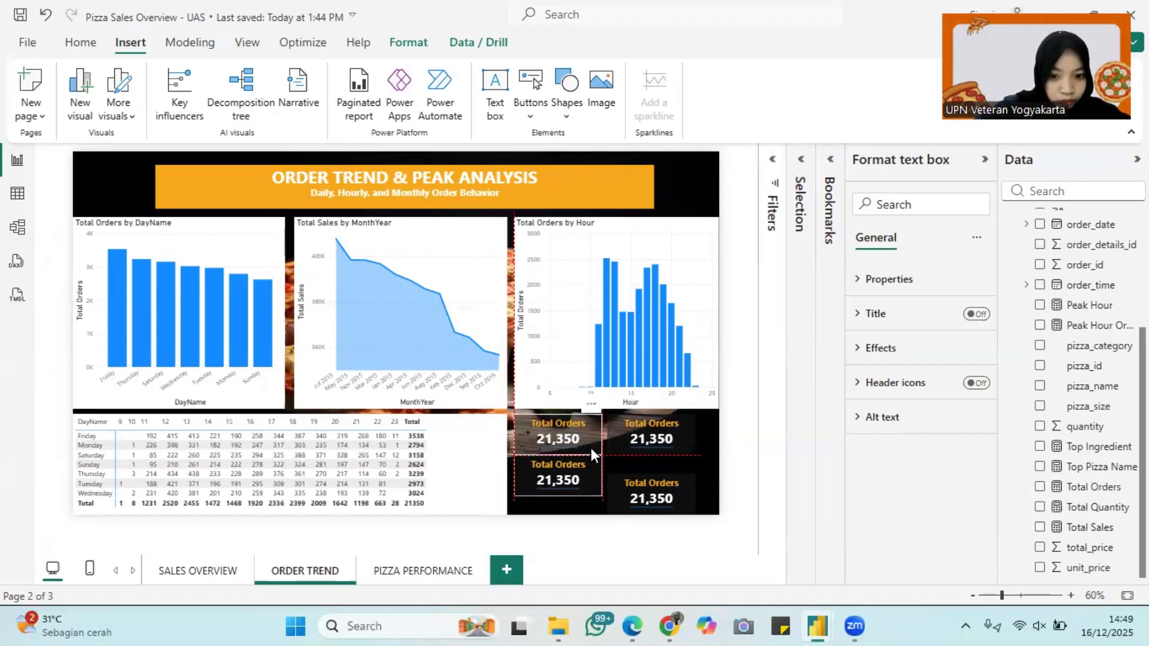
click(570, 477)
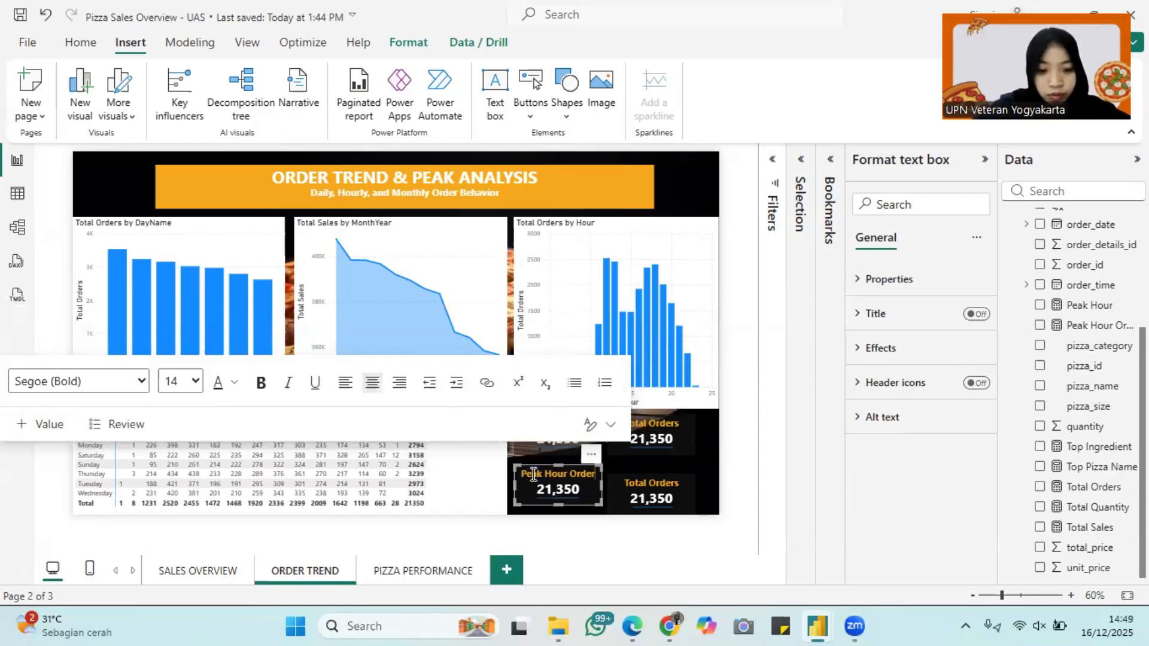
Replace the figure in the Peak Hour Order text box with the dynamic value peak hour orders and center the text.
click(557, 490)
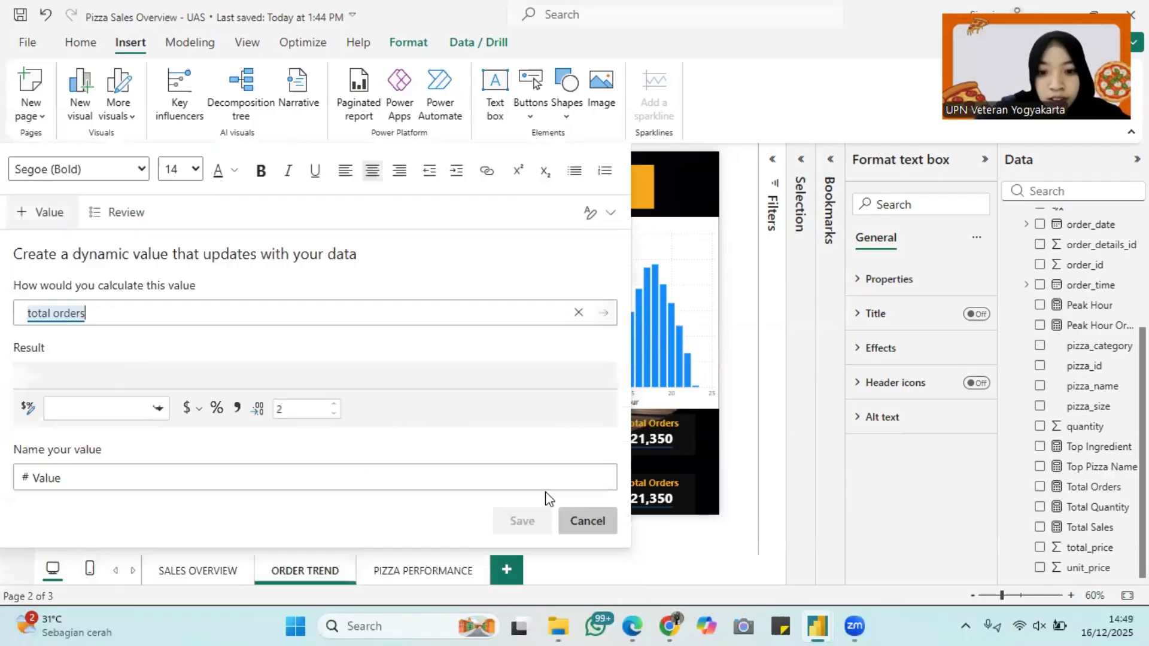
drag(87, 312, 28, 312)
text(peak)
click(68, 388)
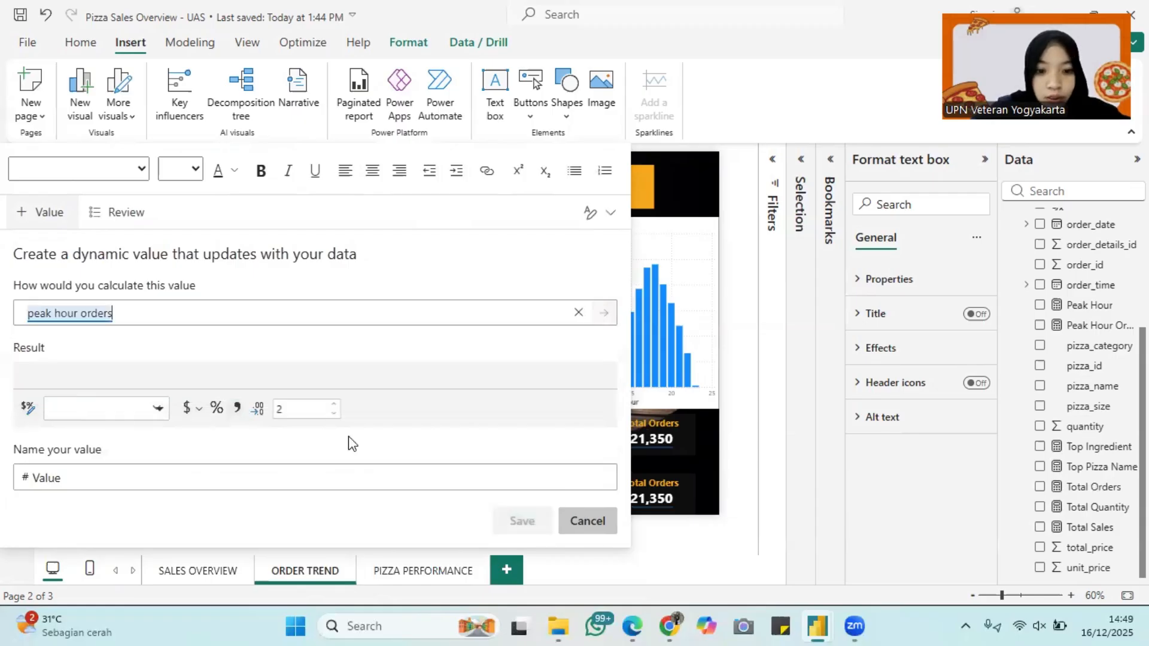
click(522, 521)
key(ctrl+a)
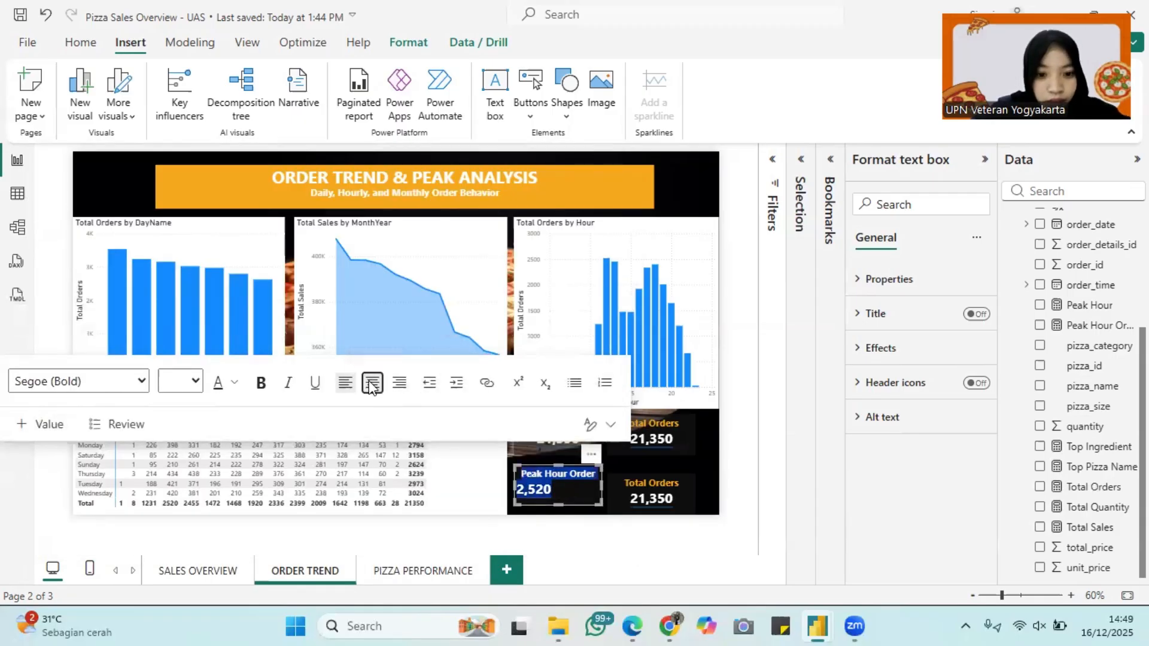
key(ctrl+e)
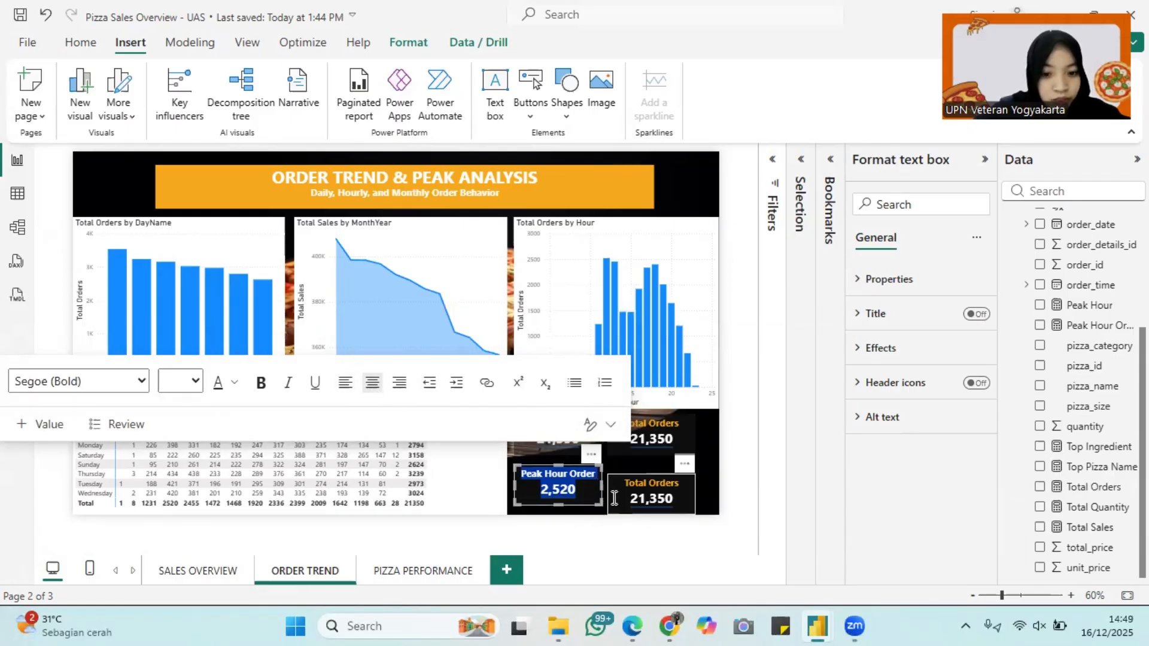
Change the upper-right Total Orders copy's heading to Busiest Day and base its dynamic value on busiest day.
click(703, 442)
click(693, 424)
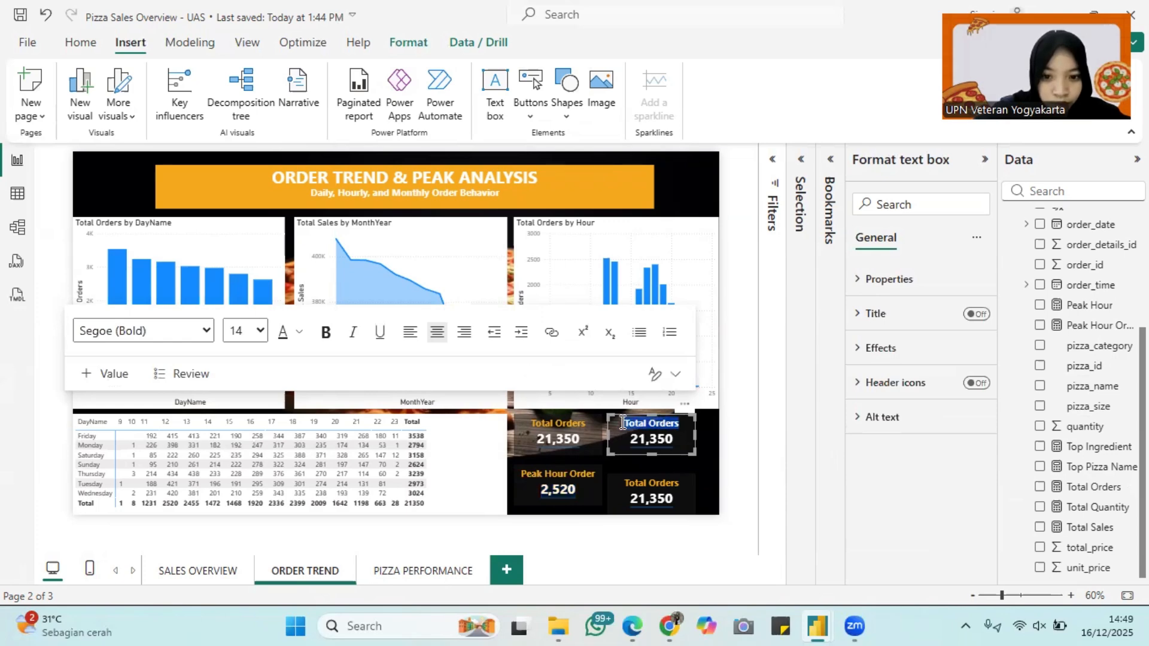
text(Busiest Day)
click(638, 444)
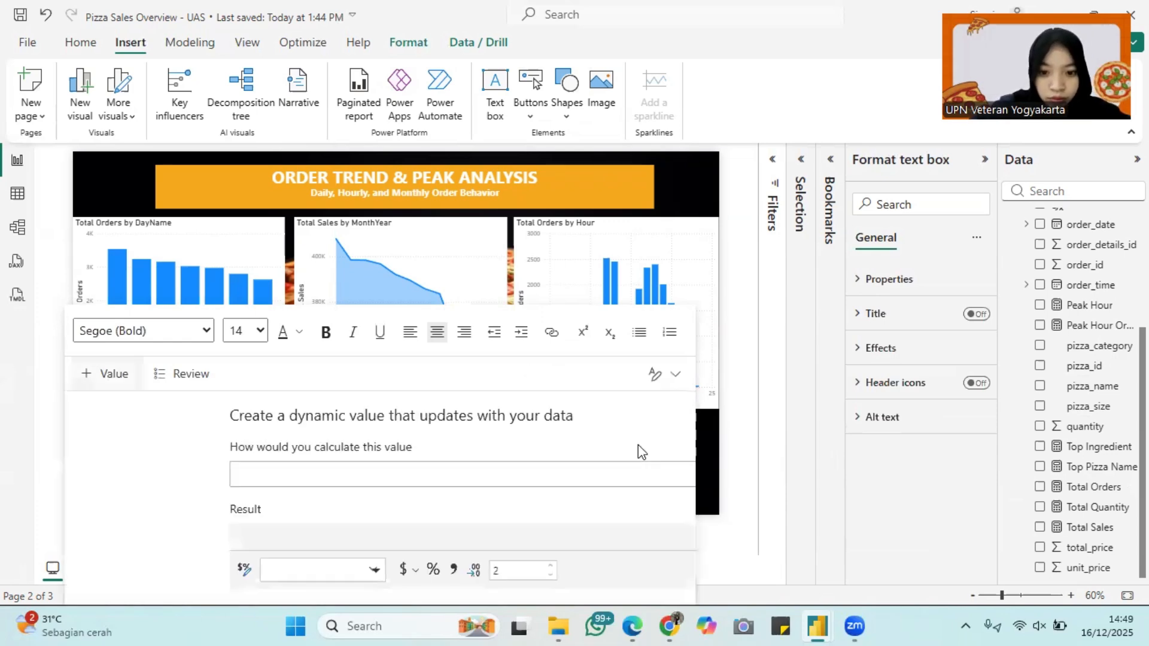
click(315, 318)
key(ctrl+a)
text(busie)
click(315, 337)
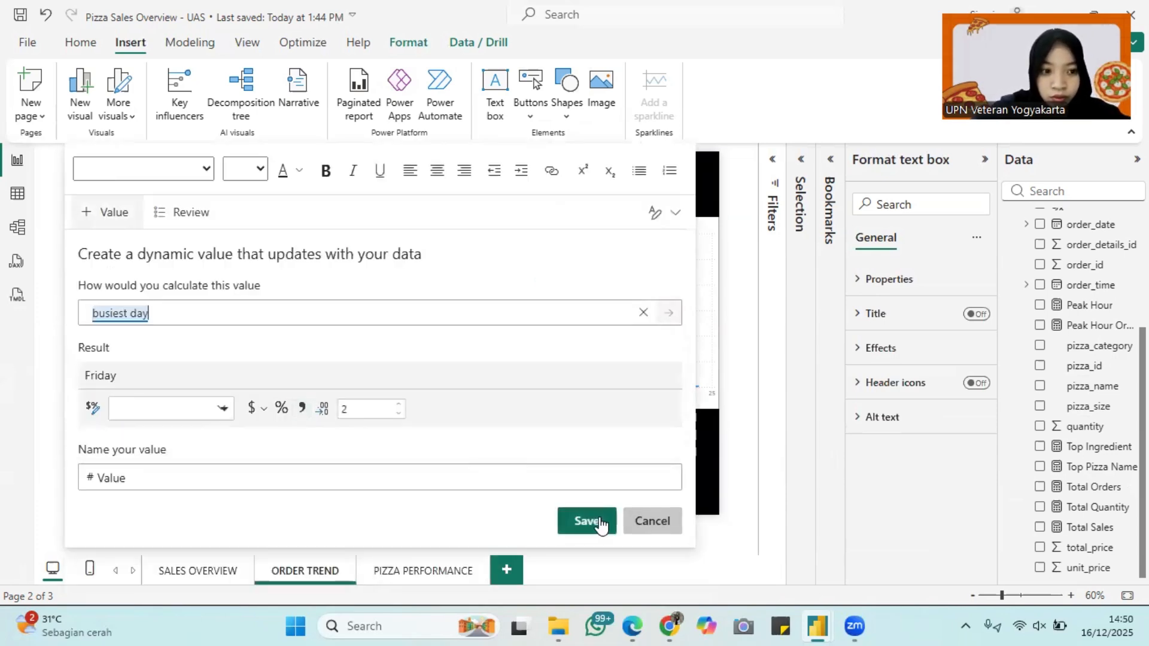
click(589, 522)
Turn the remaining lower-right Total Orders copy into a Peak Hour box, with a centered dynamic value calculated from peak hour.
click(670, 497)
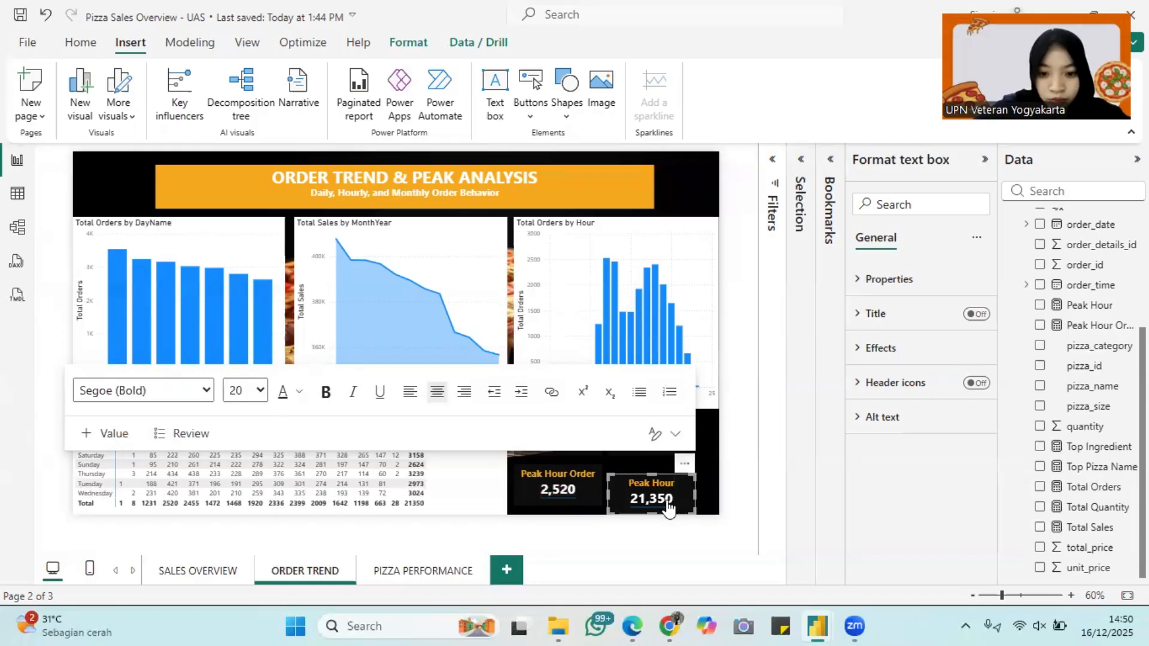
click(669, 502)
text(peak)
click(120, 361)
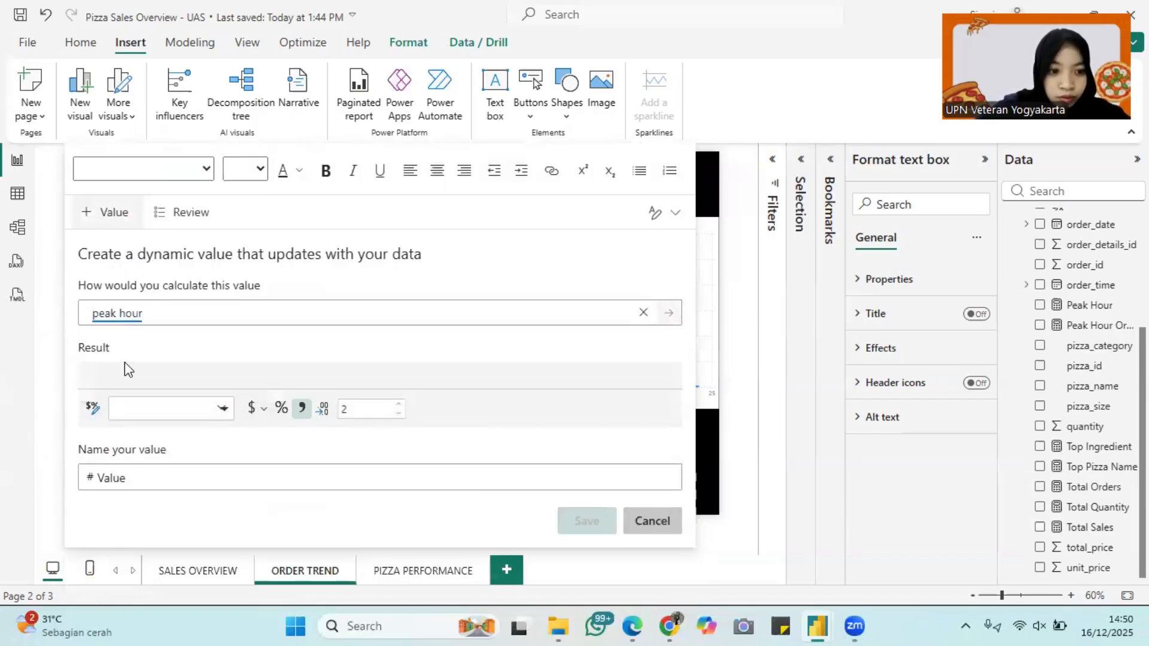
click(586, 521)
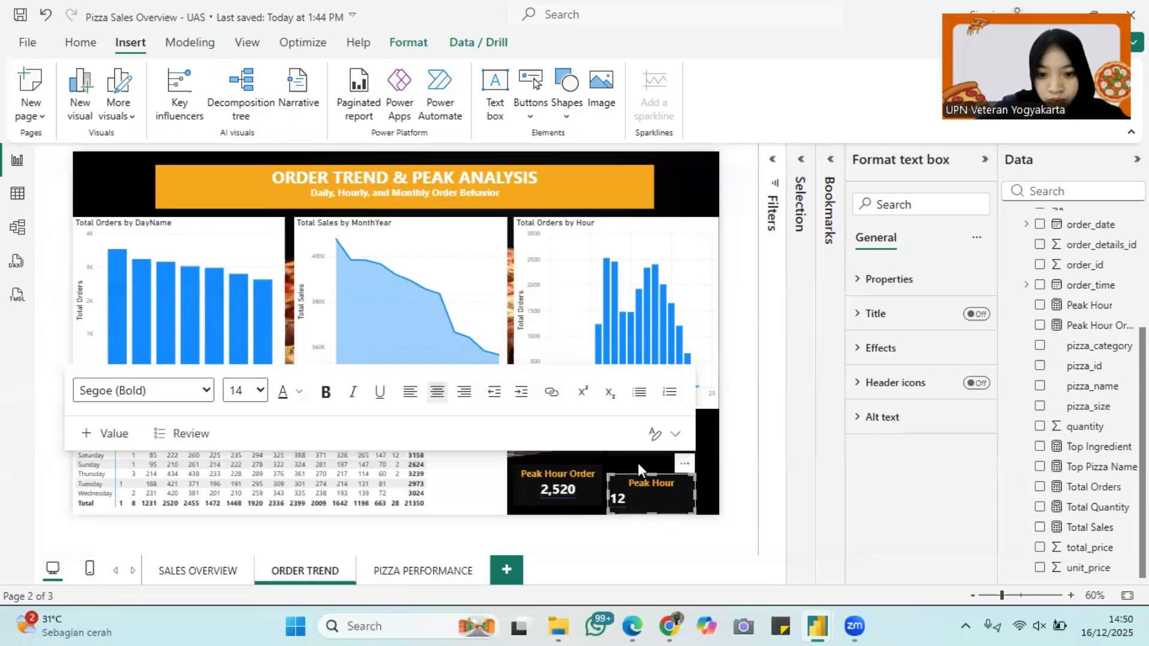
click(750, 501)
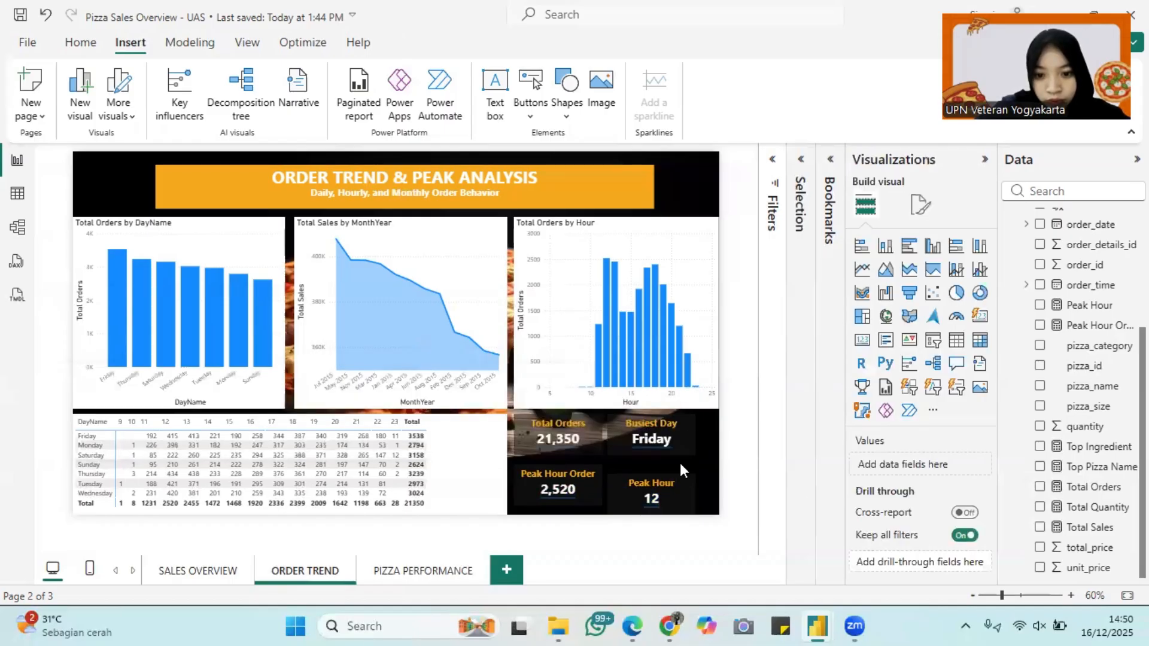
Narrow the Total Orders and Peak Hour Order text boxes to fit their contents more closely.
click(584, 434)
scroll(606, 438, up, 2)
scroll(753, 507, down, 7)
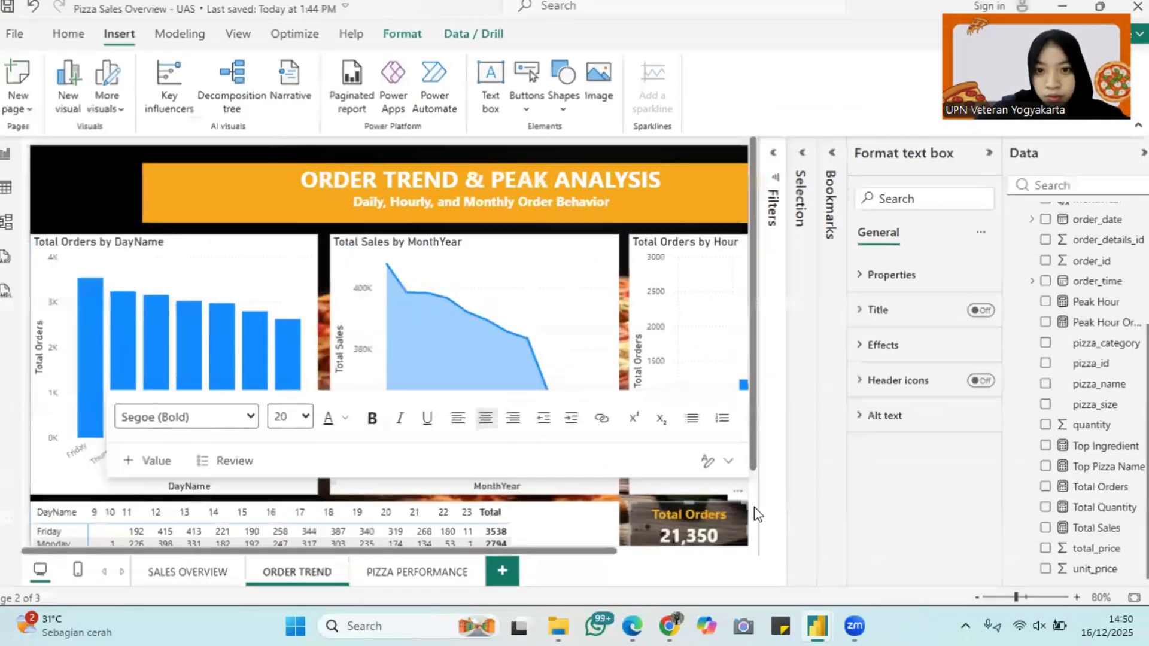
click(717, 432)
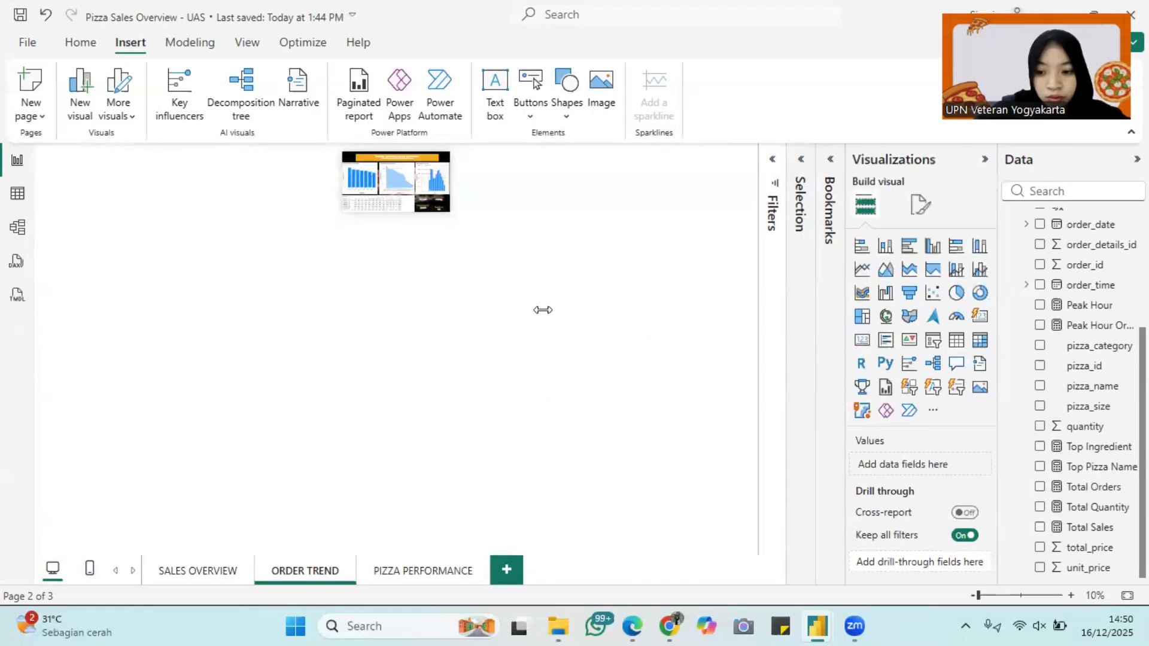
scroll(540, 308, up, 7)
scroll(627, 413, right, 2)
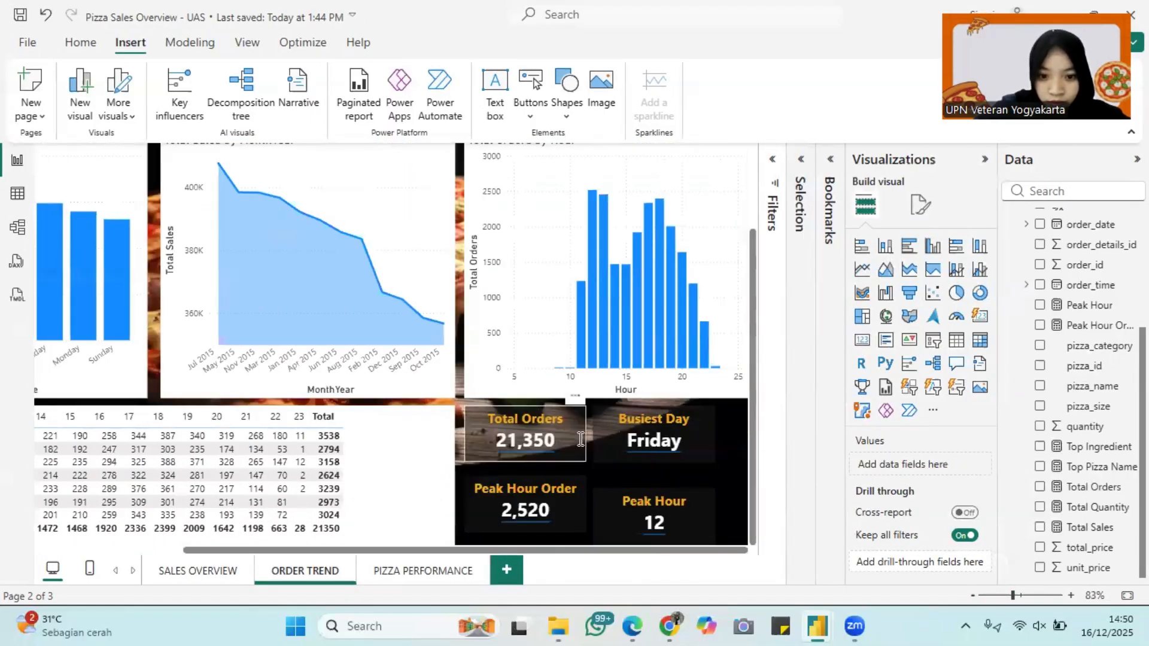
click(551, 439)
click(579, 504)
drag(584, 505, 577, 505)
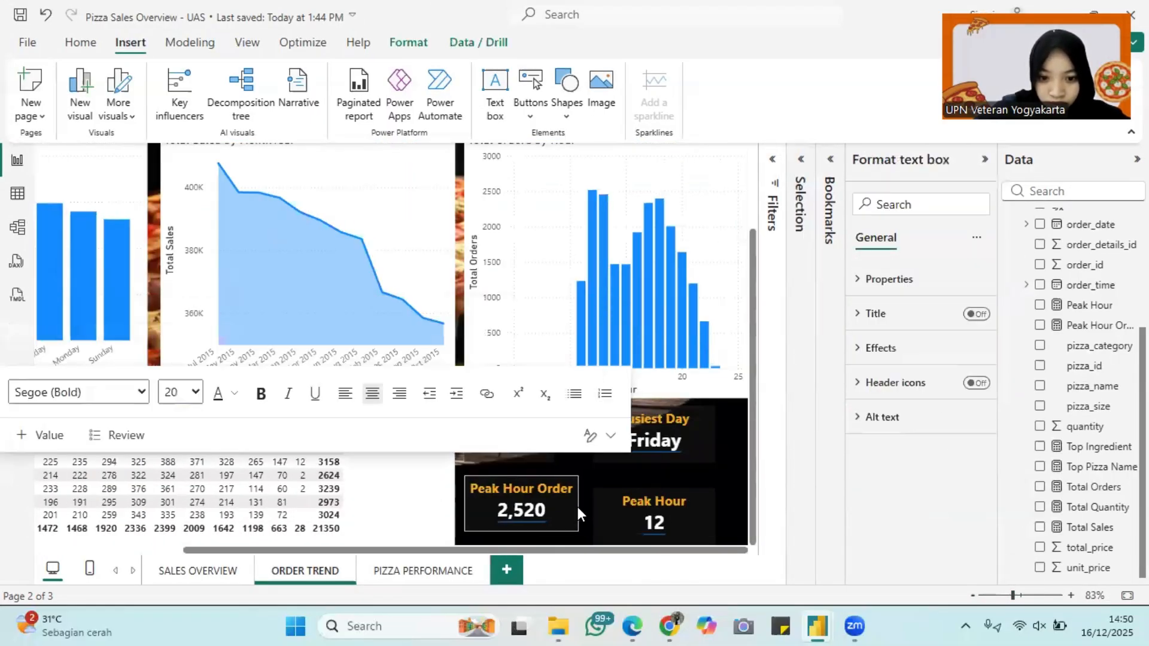
Narrow the Busiest Day and Peak Hour text boxes and line them up in one row beside Total Orders.
click(686, 439)
drag(715, 434, 633, 404)
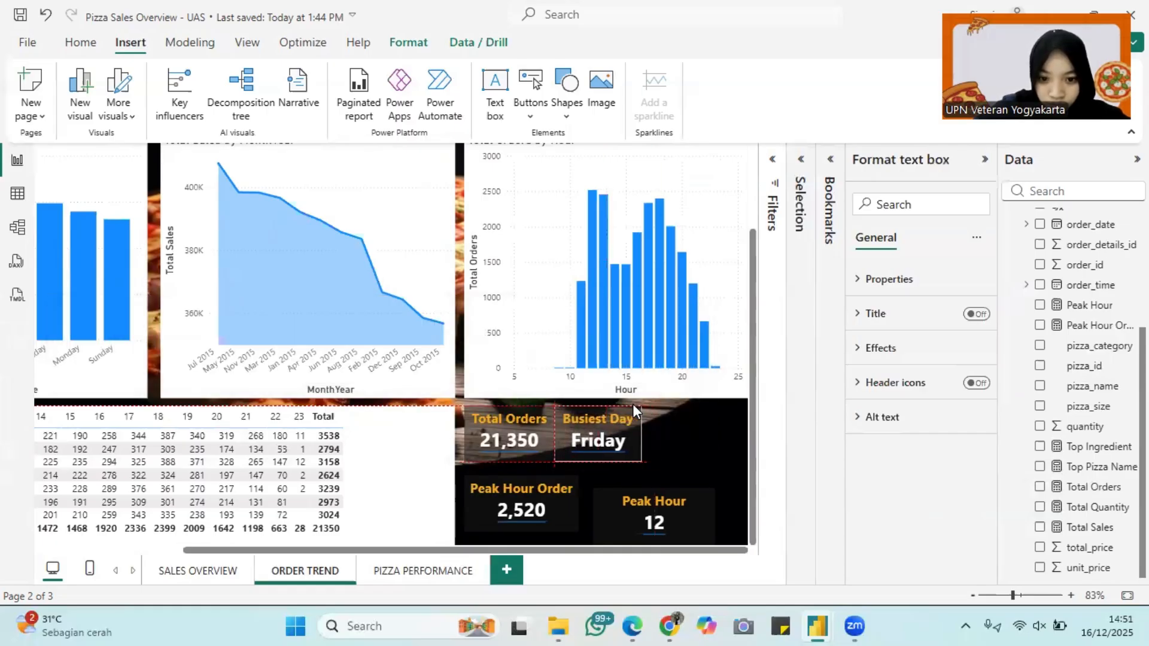
click(715, 513)
drag(717, 515, 719, 404)
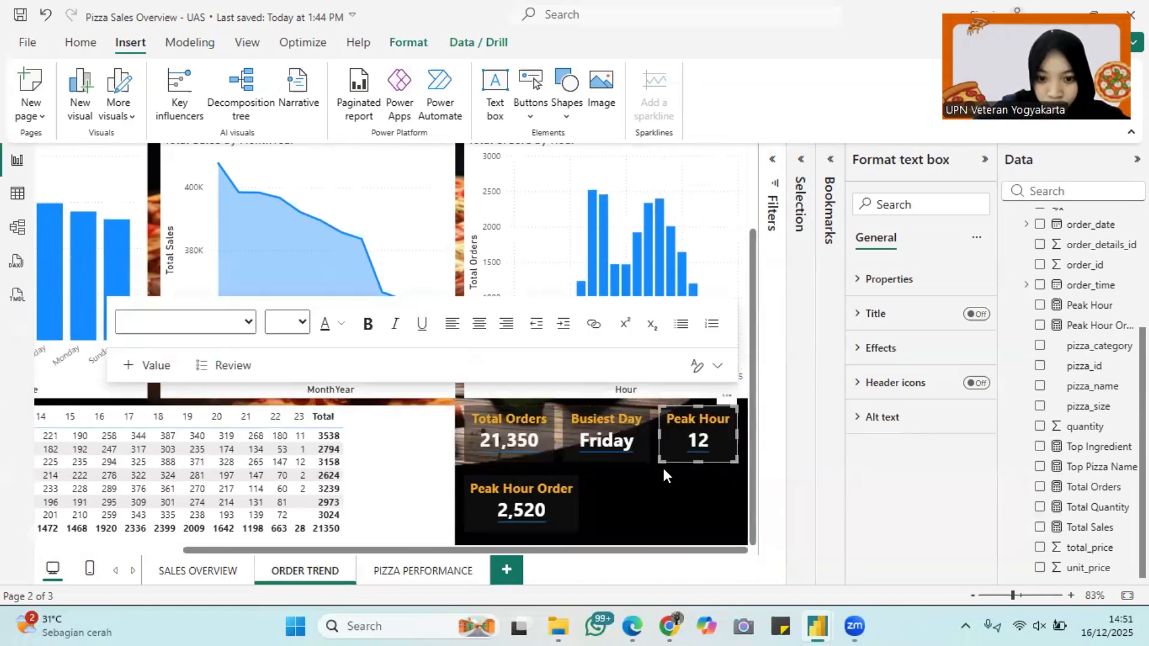
click(658, 468)
scroll(658, 468, down, 4)
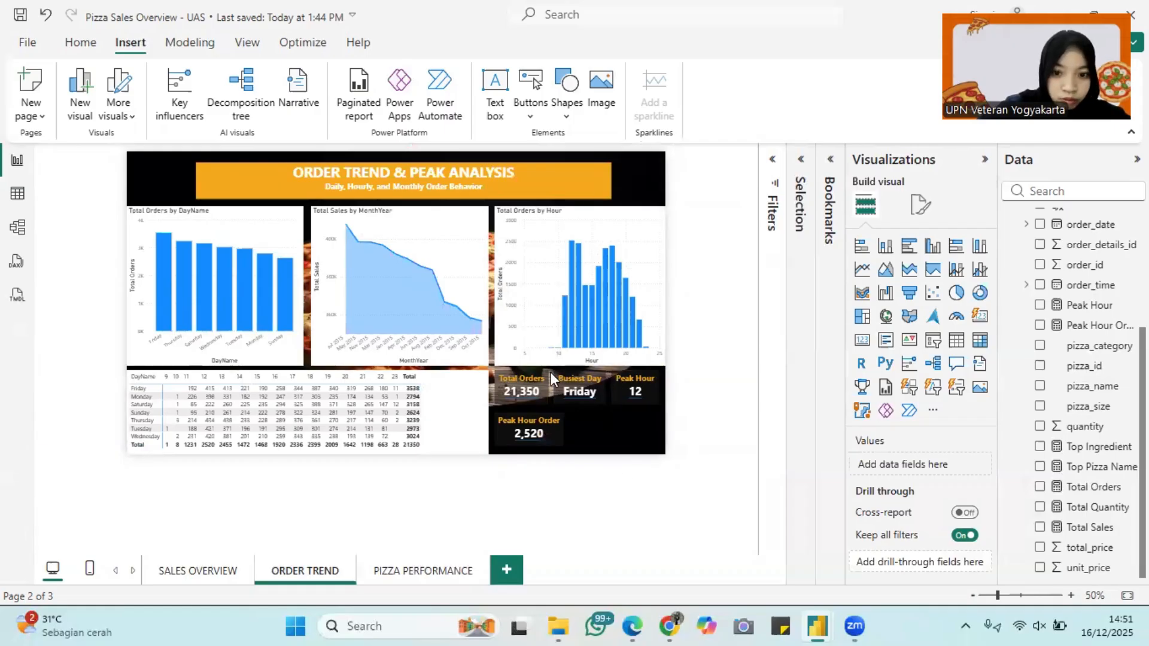
On the SALES OVERVIEW page, group the three page navigation buttons together inside Group 1.
click(198, 571)
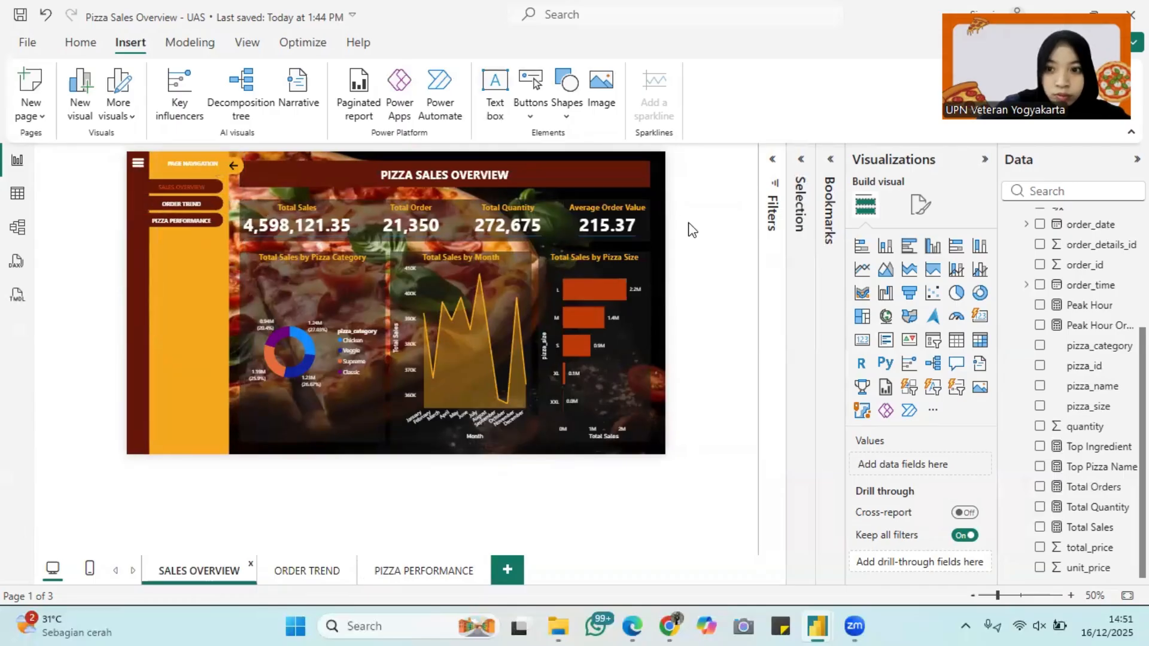
click(799, 185)
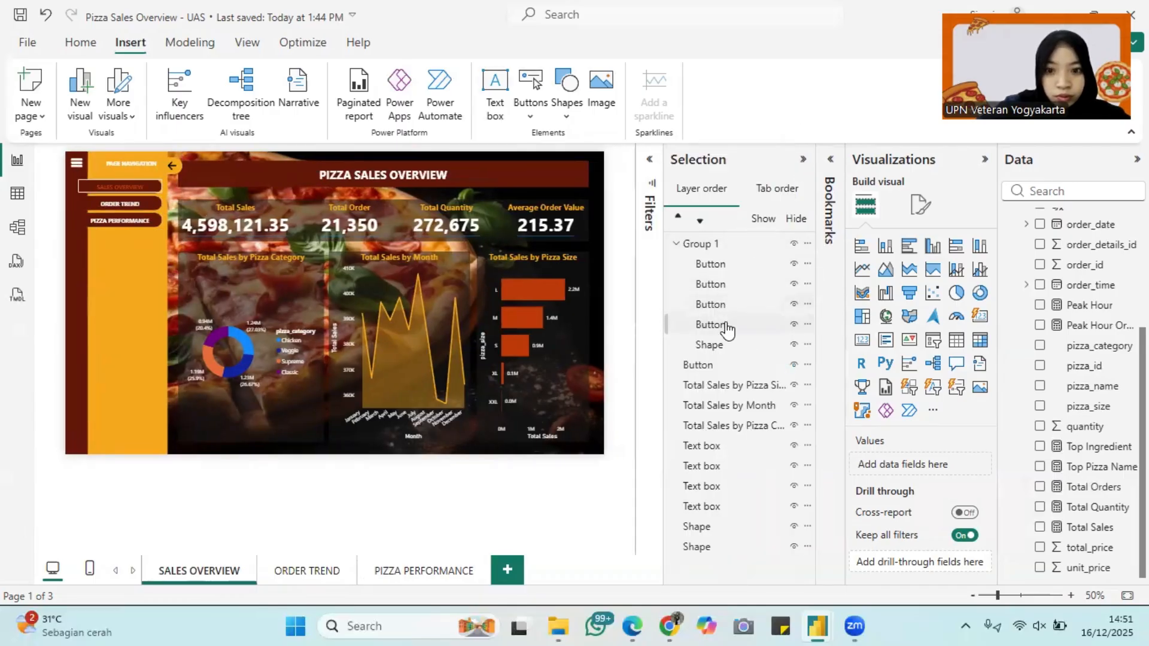
click(726, 326)
click(733, 286)
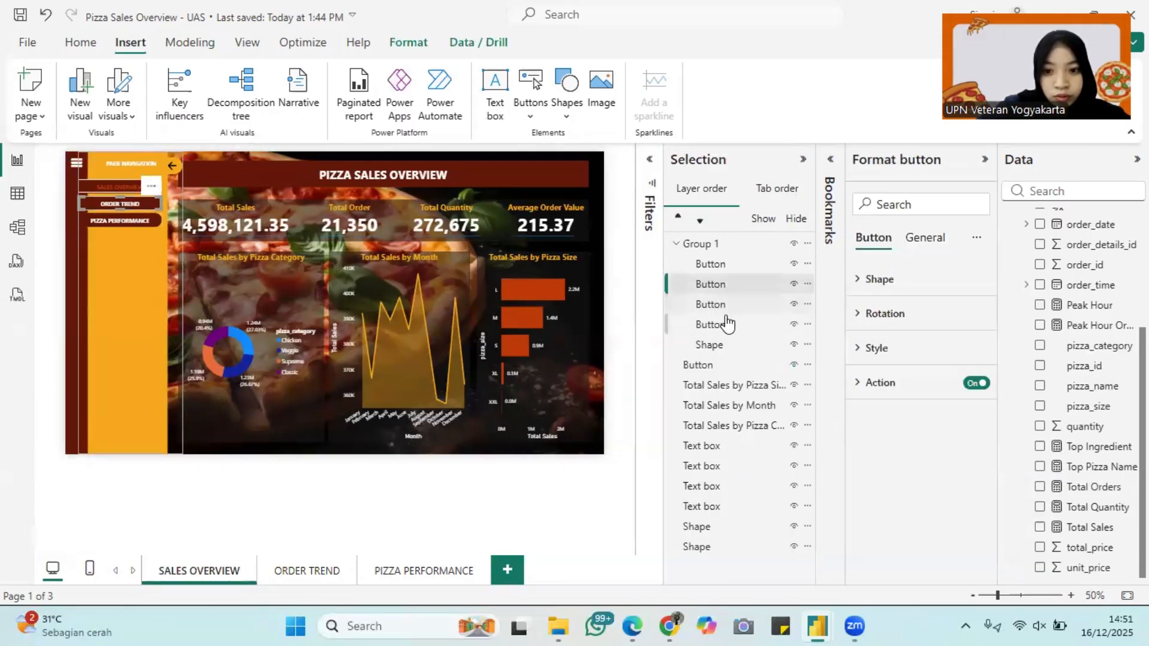
shift+click(727, 324)
right_click(726, 323)
mouse_move(744, 325)
click(899, 325)
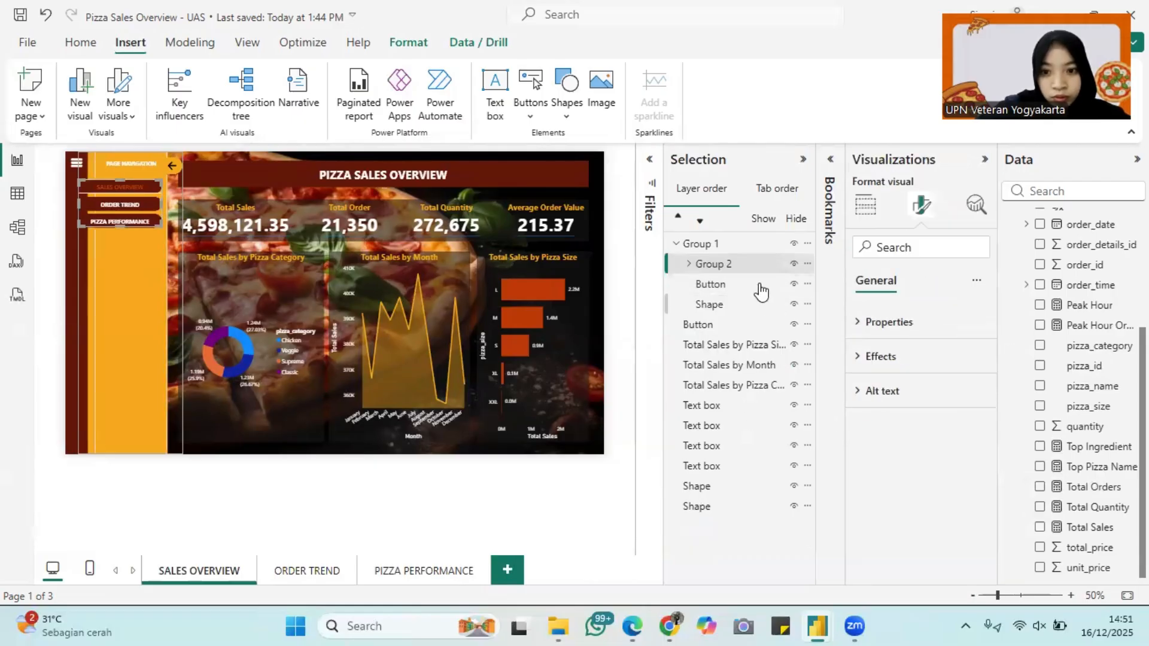
Copy the navigation button group to the lower-right corner of the ORDER TREND and PIZZA PERFORMANCE pages.
click(306, 570)
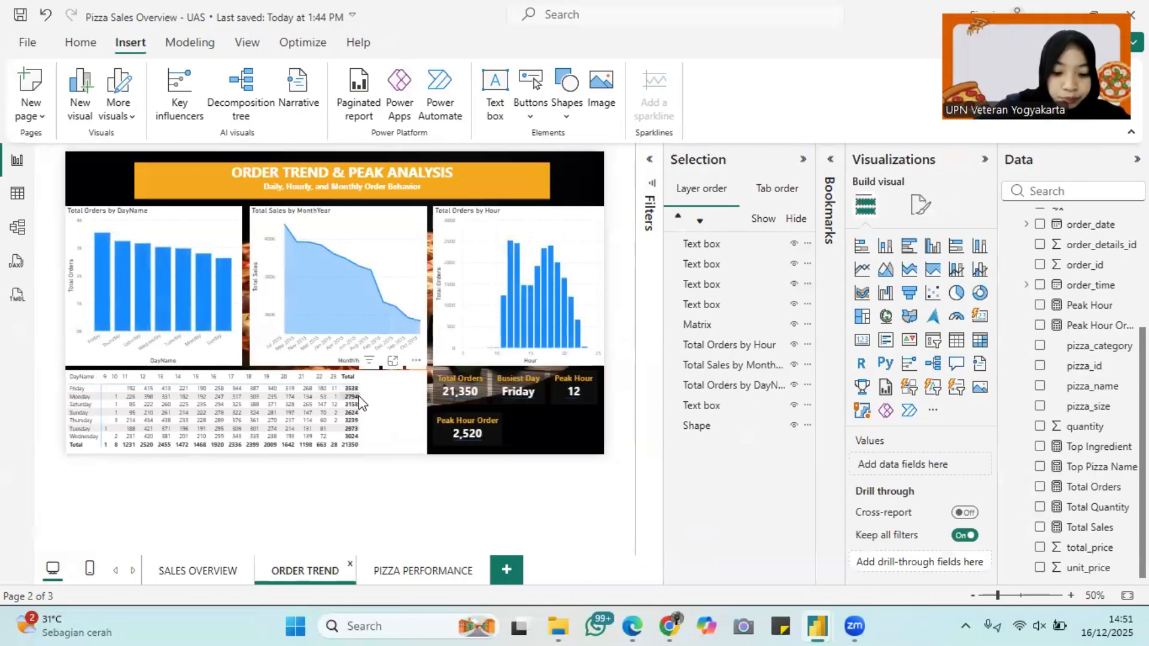
drag(455, 321, 569, 427)
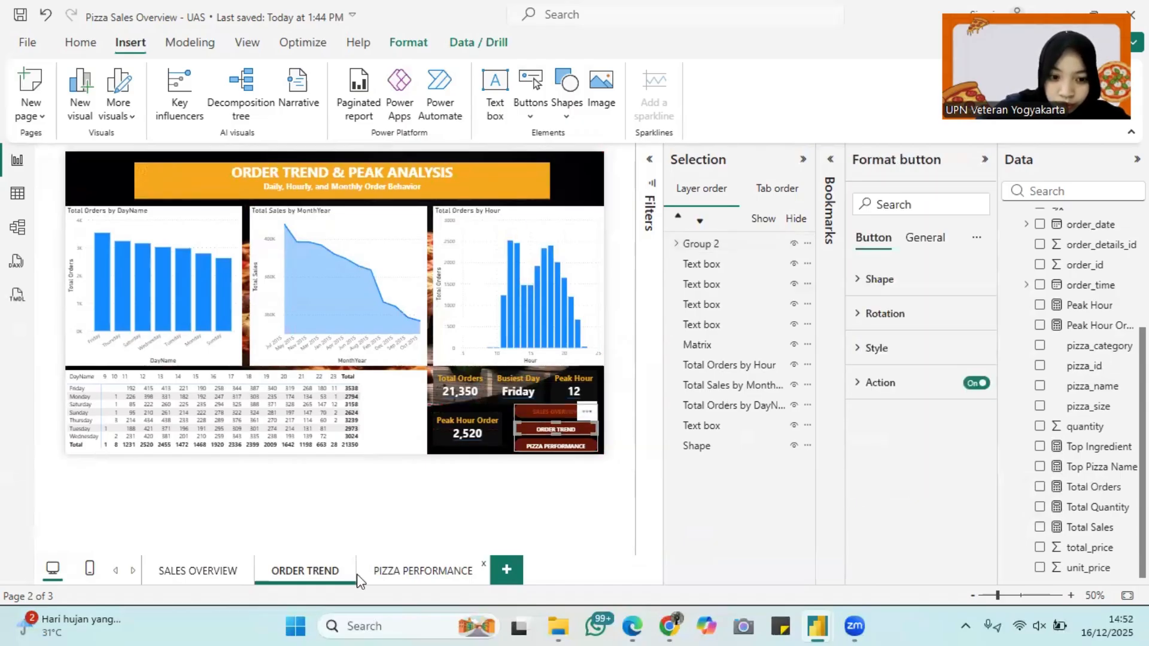
click(419, 570)
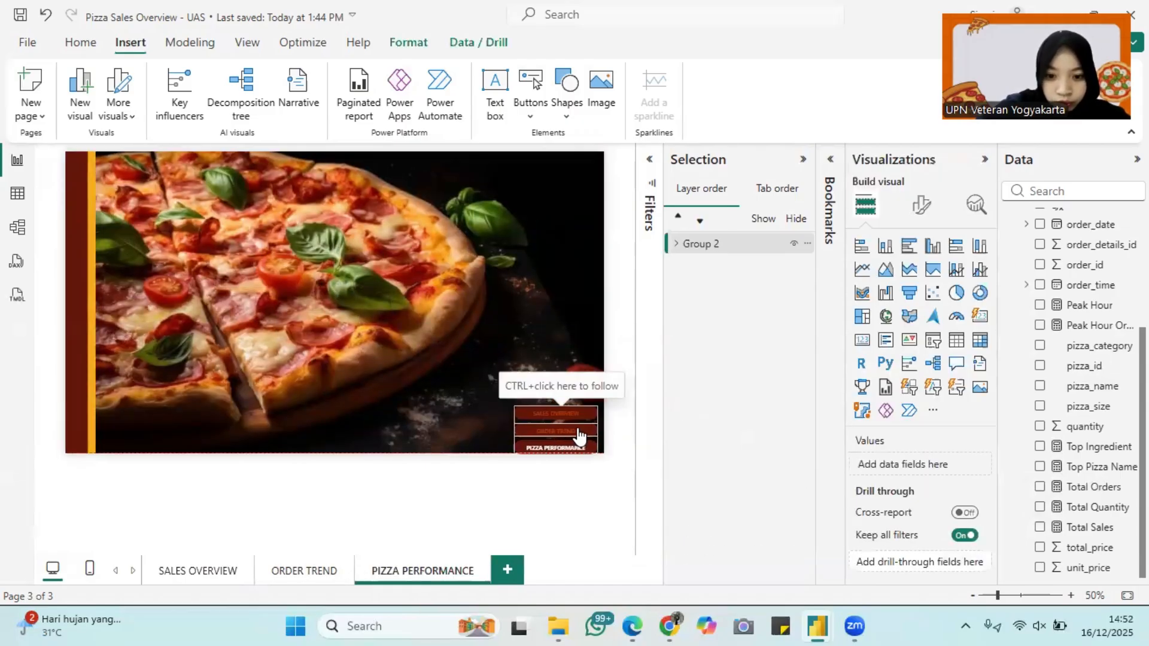
click(578, 432)
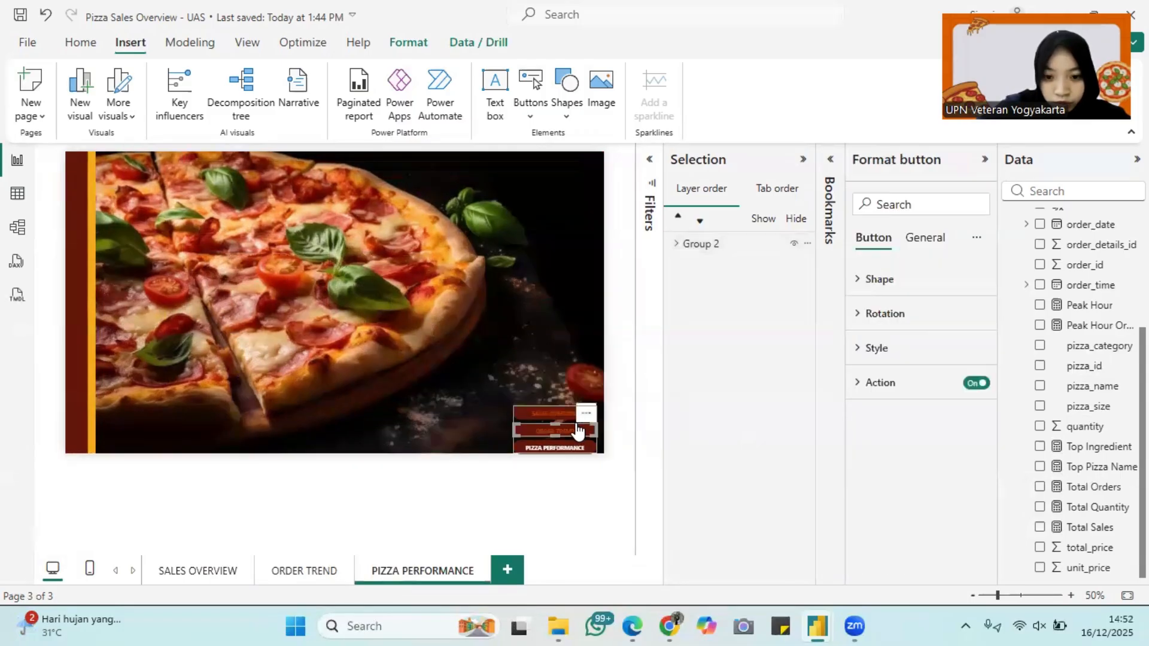
scroll(576, 424, up, 10)
scroll(577, 424, down, 7)
scroll(576, 423, right, 8)
drag(583, 427, 588, 420)
click(588, 420)
scroll(341, 453, down, 11)
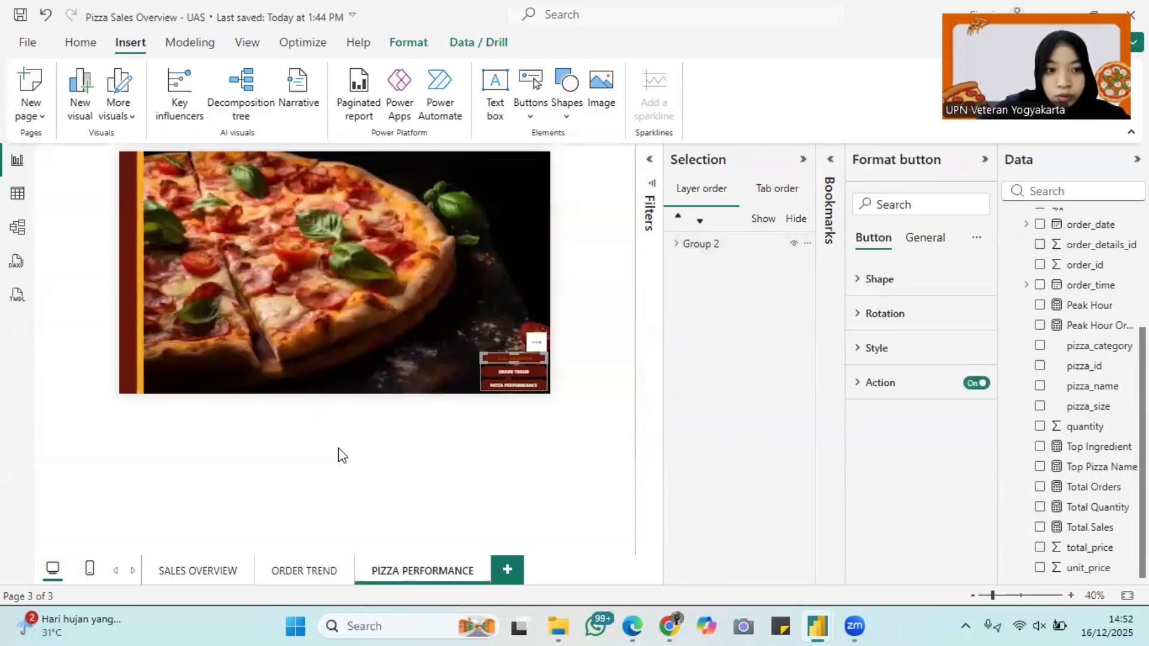
scroll(337, 454, up, 3)
scroll(336, 454, down, 3)
scroll(367, 533, up, 3)
On the ORDER TREND page, set the SALES OVERVIEW button's on-hover font color to orange.
click(297, 575)
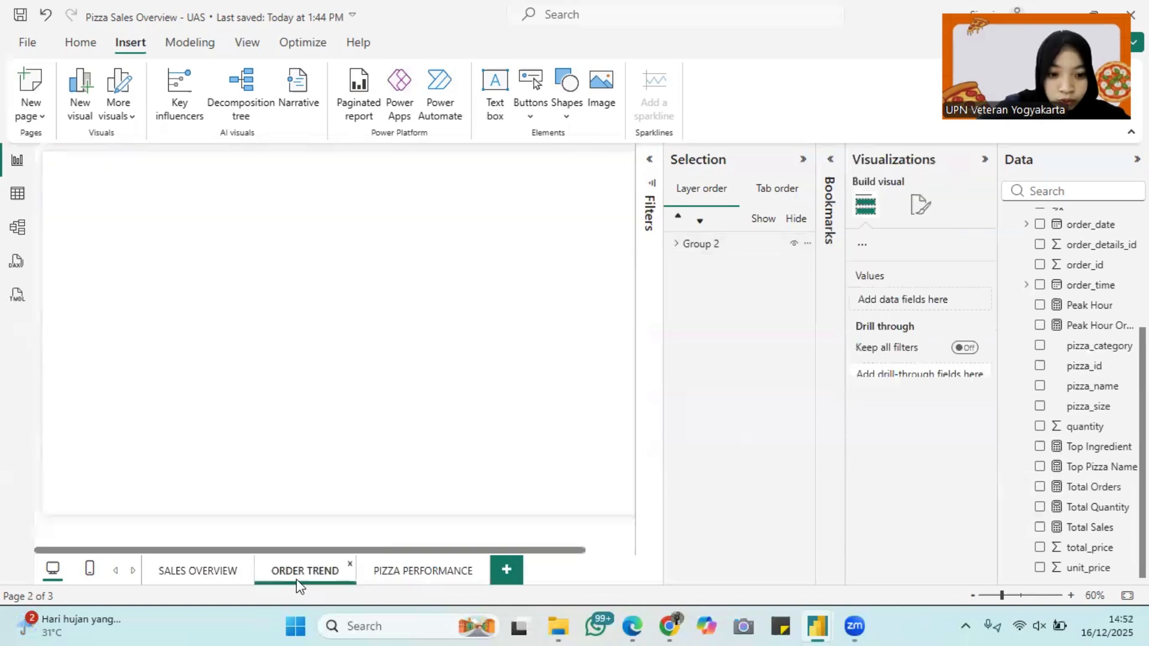
scroll(441, 428, right, 3)
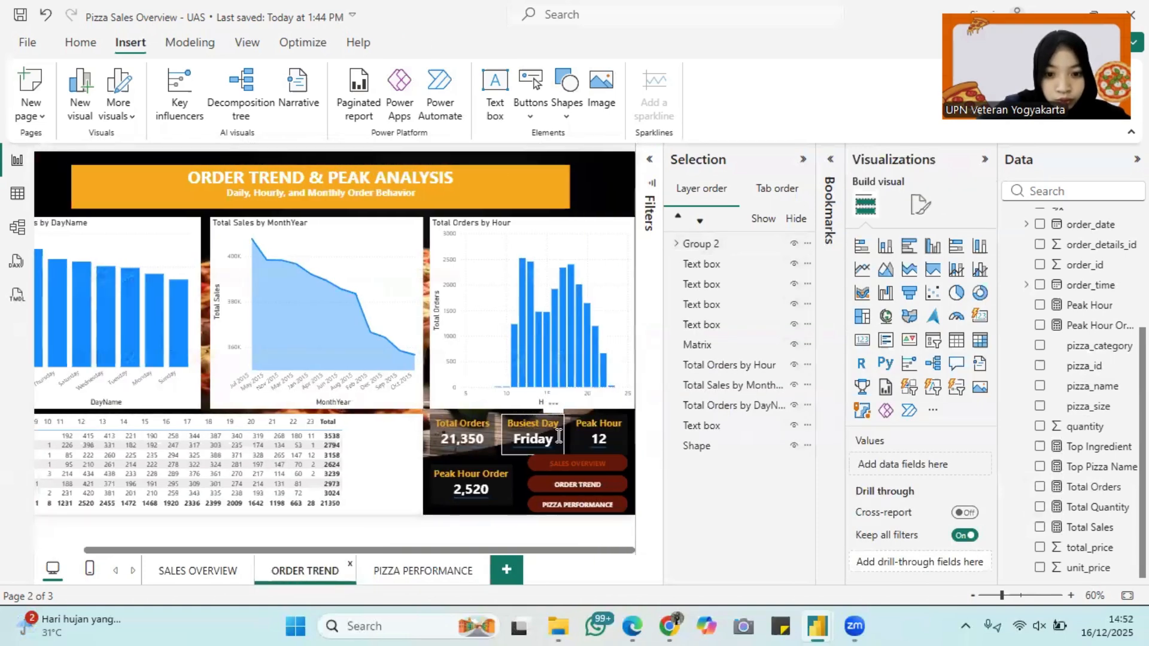
click(582, 447)
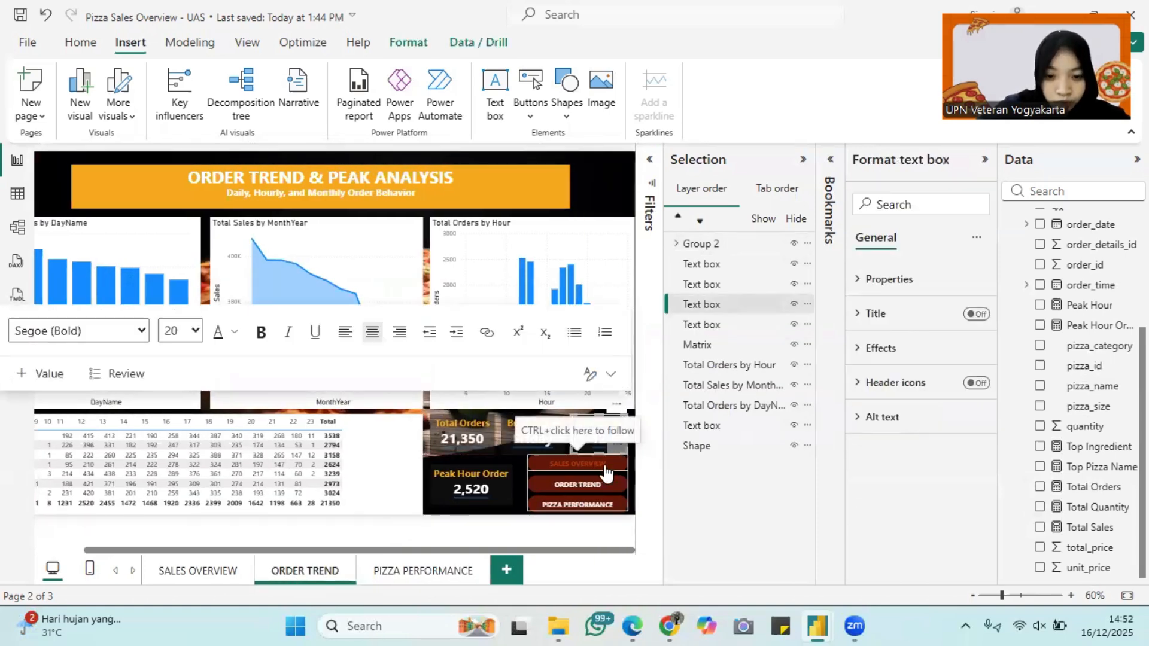
click(621, 474)
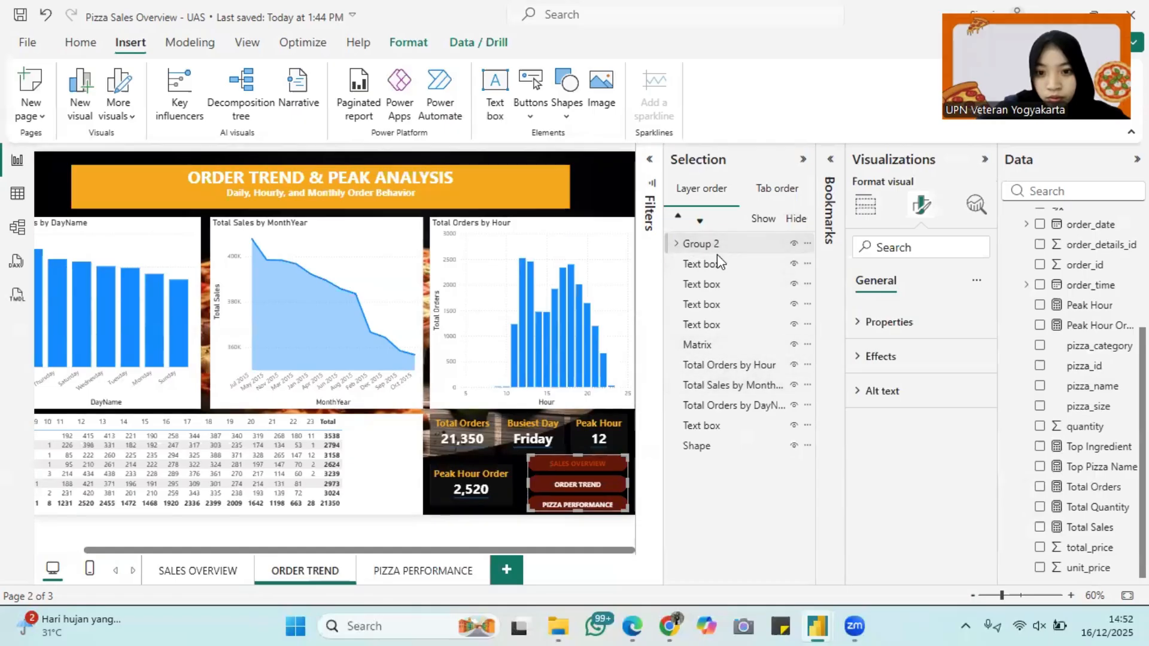
click(604, 464)
click(892, 352)
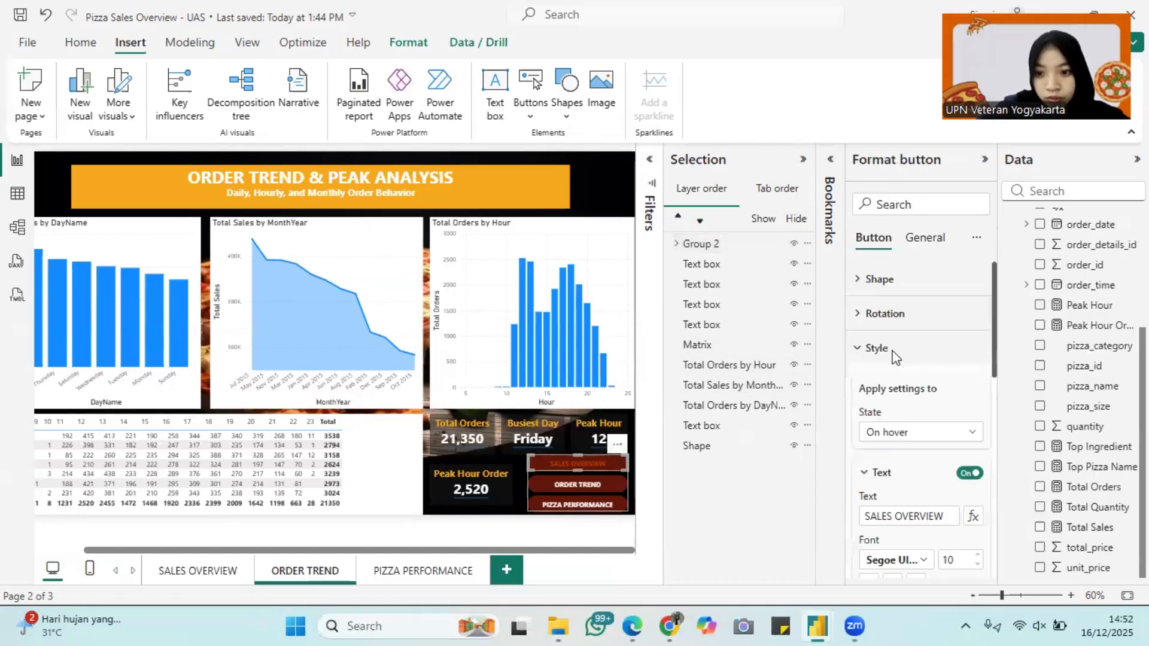
scroll(926, 317, down, 2)
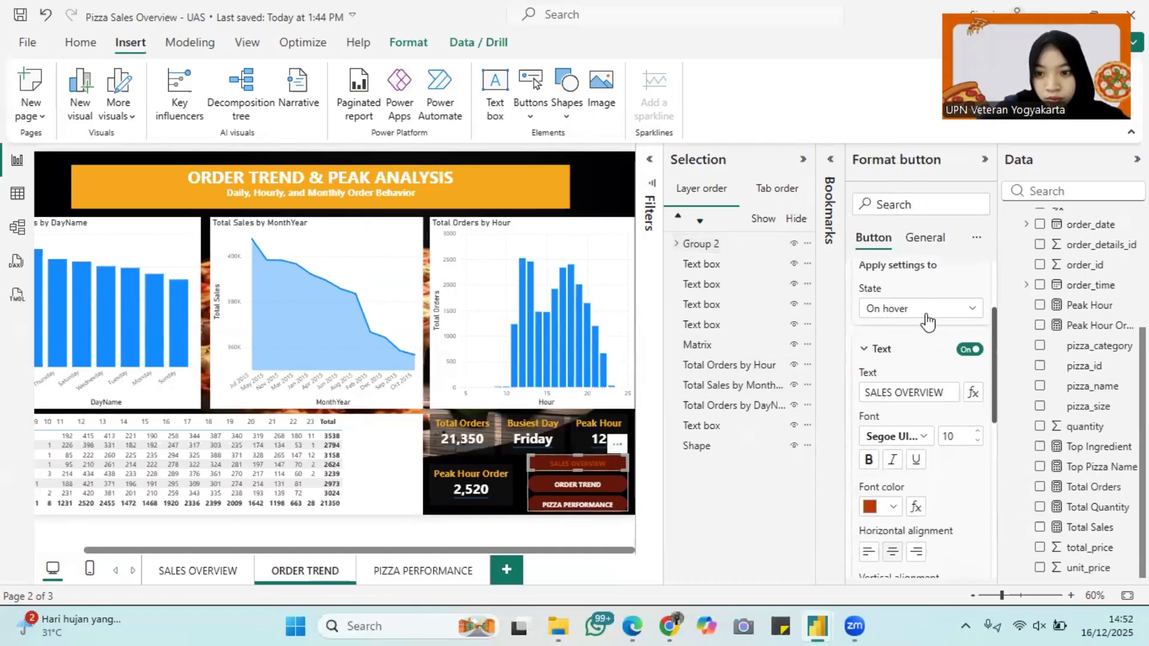
click(886, 509)
click(908, 442)
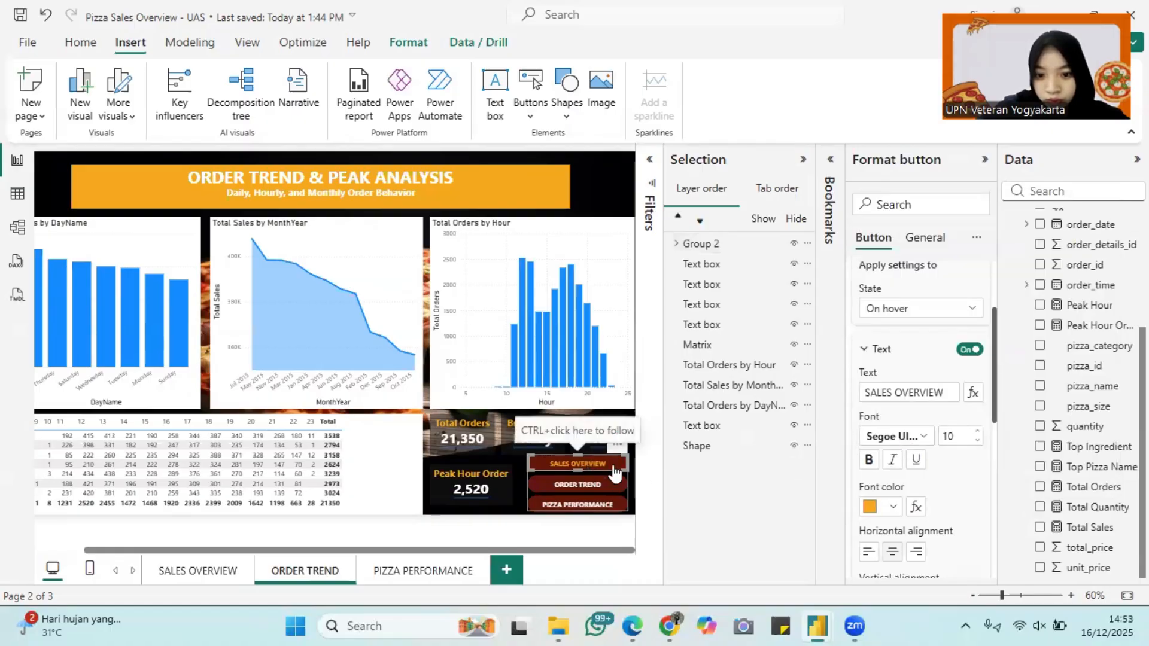
Set the SALES OVERVIEW button's default font color to white on the ORDER TREND page.
scroll(871, 436, up, 1)
click(930, 393)
click(887, 412)
scroll(874, 552, down, 2)
click(888, 495)
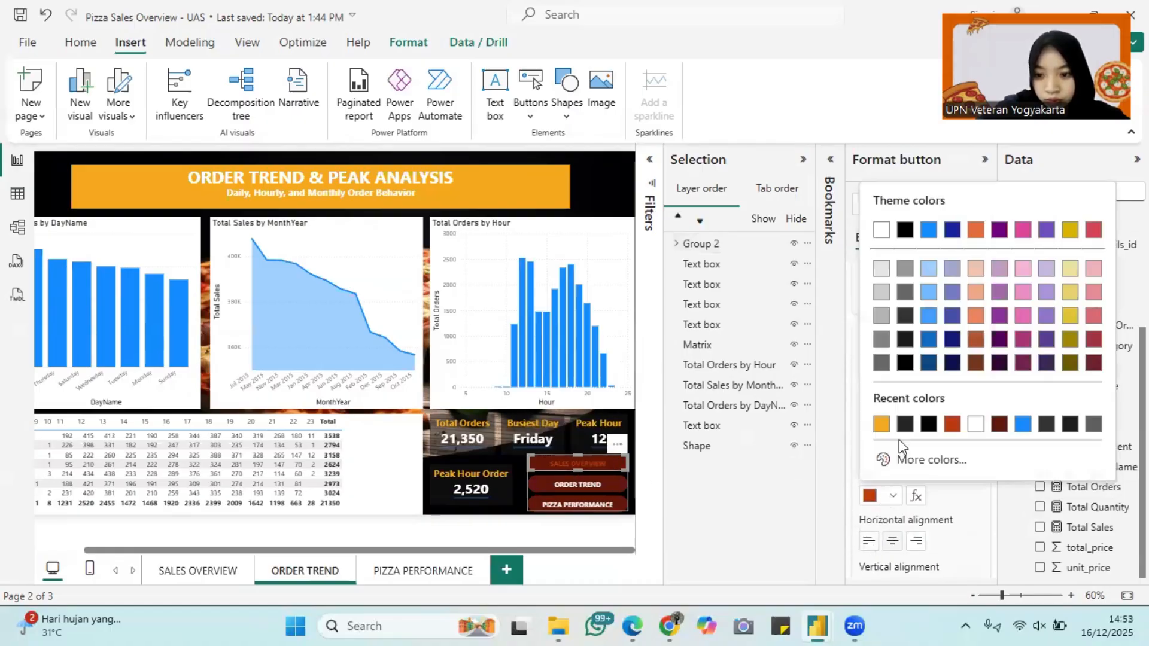
click(975, 424)
Set the ORDER TREND button's font color to orange for both the default and on-hover states.
click(577, 485)
scroll(940, 329, down, 1)
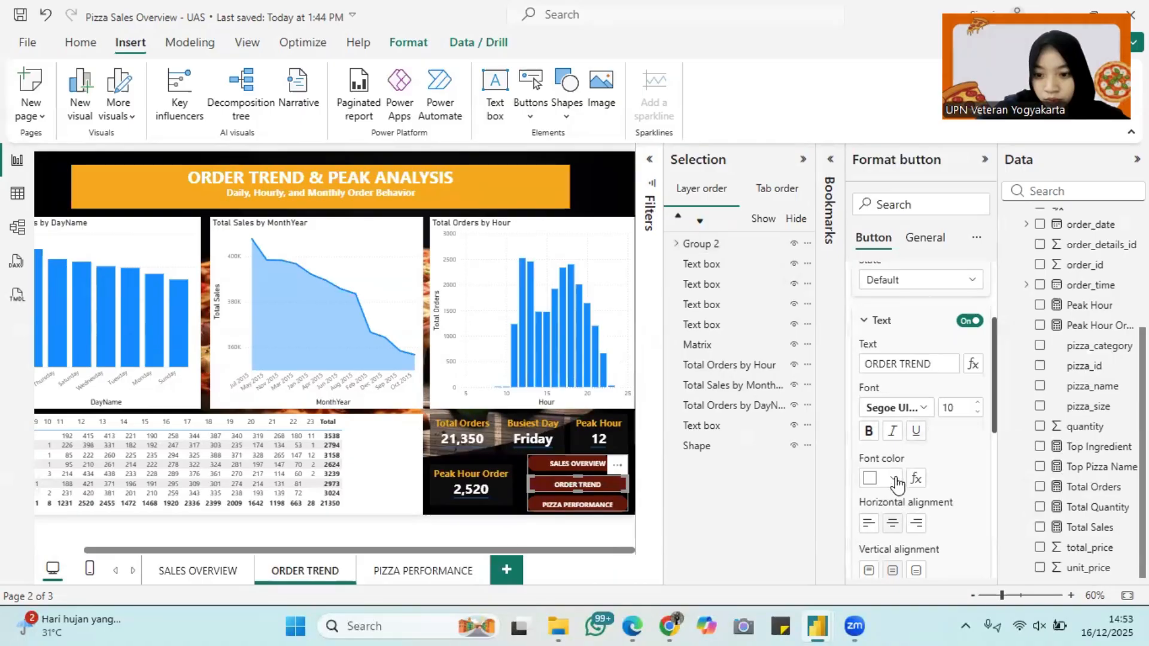
click(920, 280)
click(927, 321)
click(893, 478)
click(880, 405)
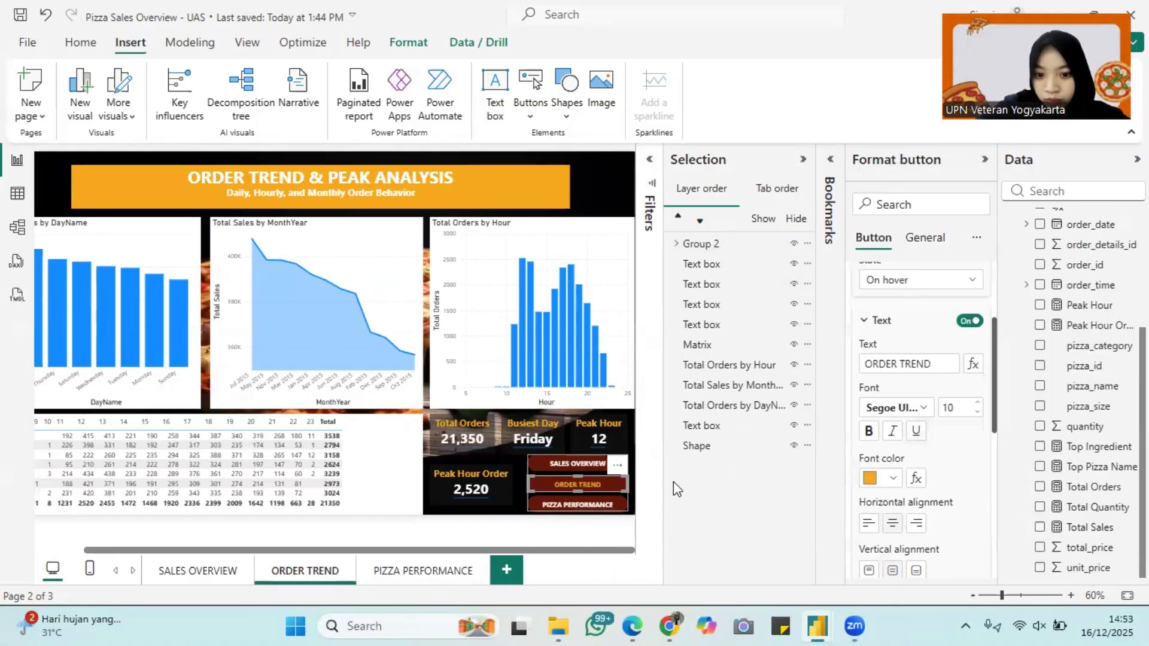
Set the PIZZA PERFORMANCE button's on-hover font color to orange.
click(577, 505)
click(892, 478)
click(880, 406)
scroll(909, 419, up, 1)
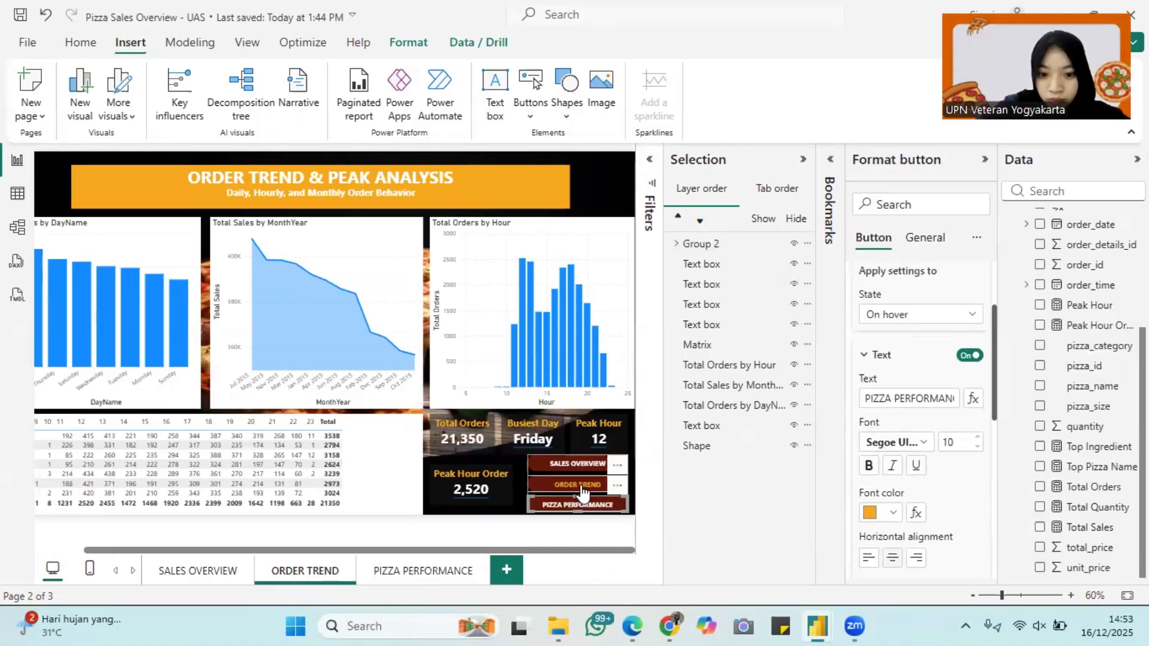
On the SALES OVERVIEW page, set the SALES OVERVIEW button's font color to orange for the on-hover and default states.
click(207, 570)
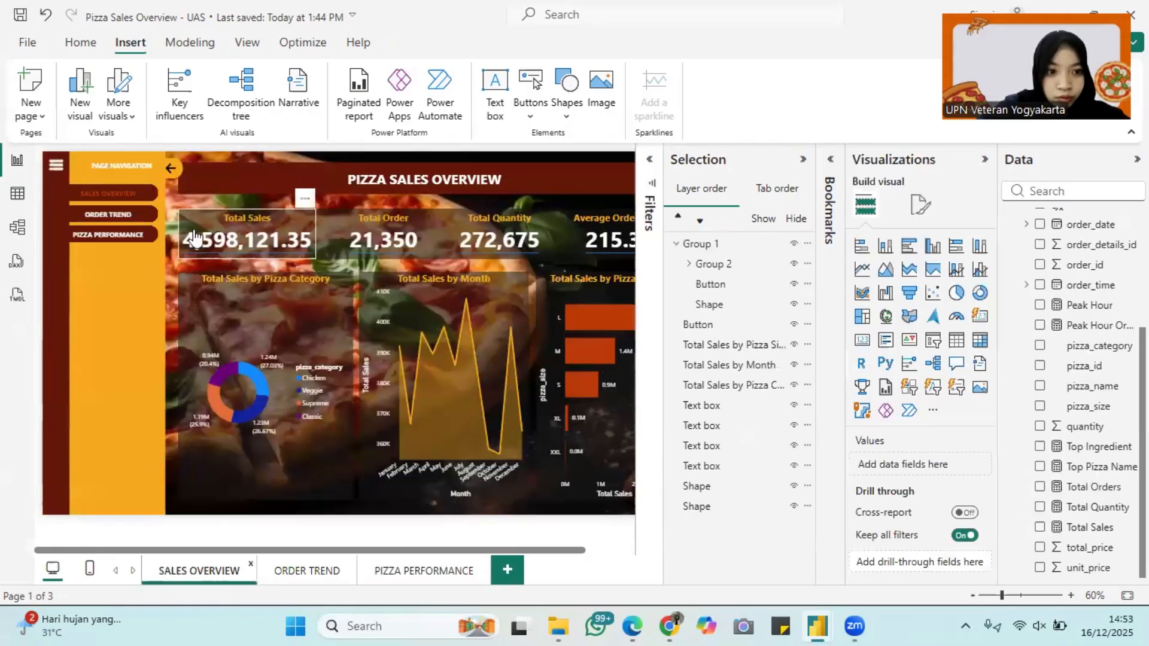
click(130, 198)
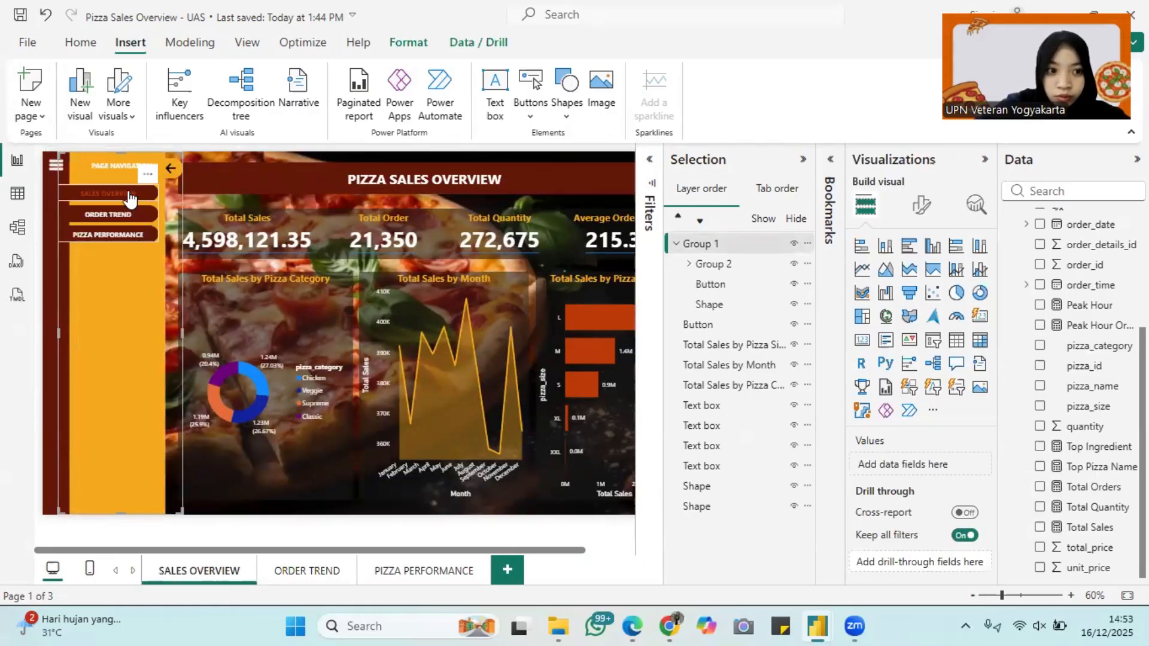
click(130, 199)
click(921, 206)
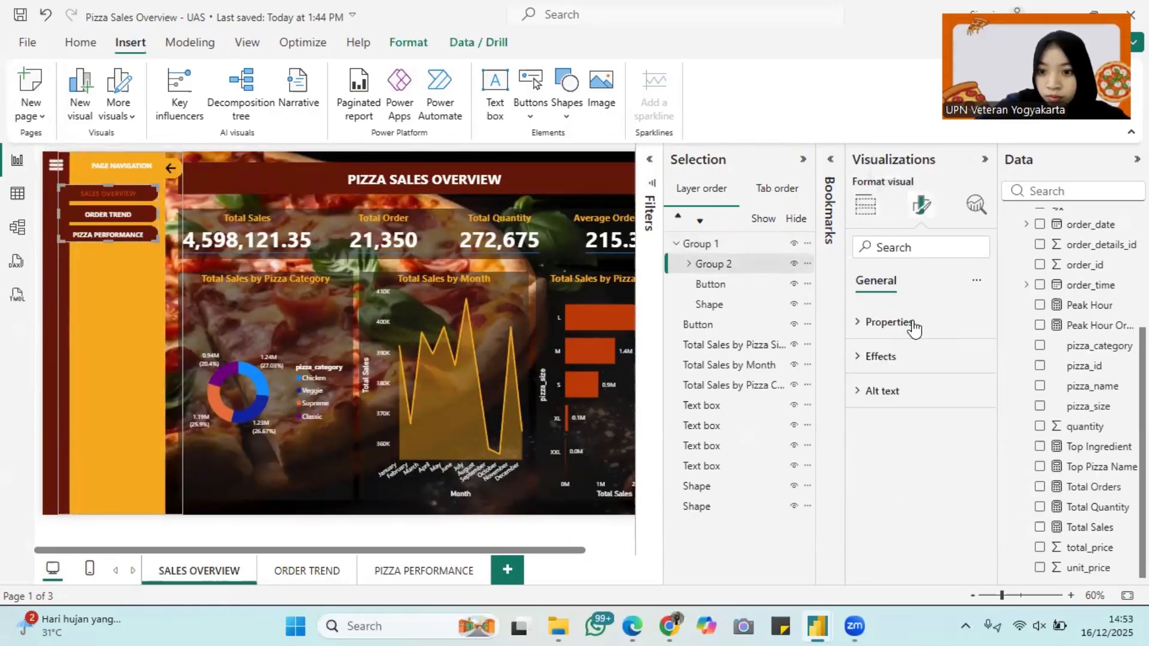
click(142, 196)
click(903, 348)
scroll(908, 478, down, 3)
click(891, 472)
click(881, 402)
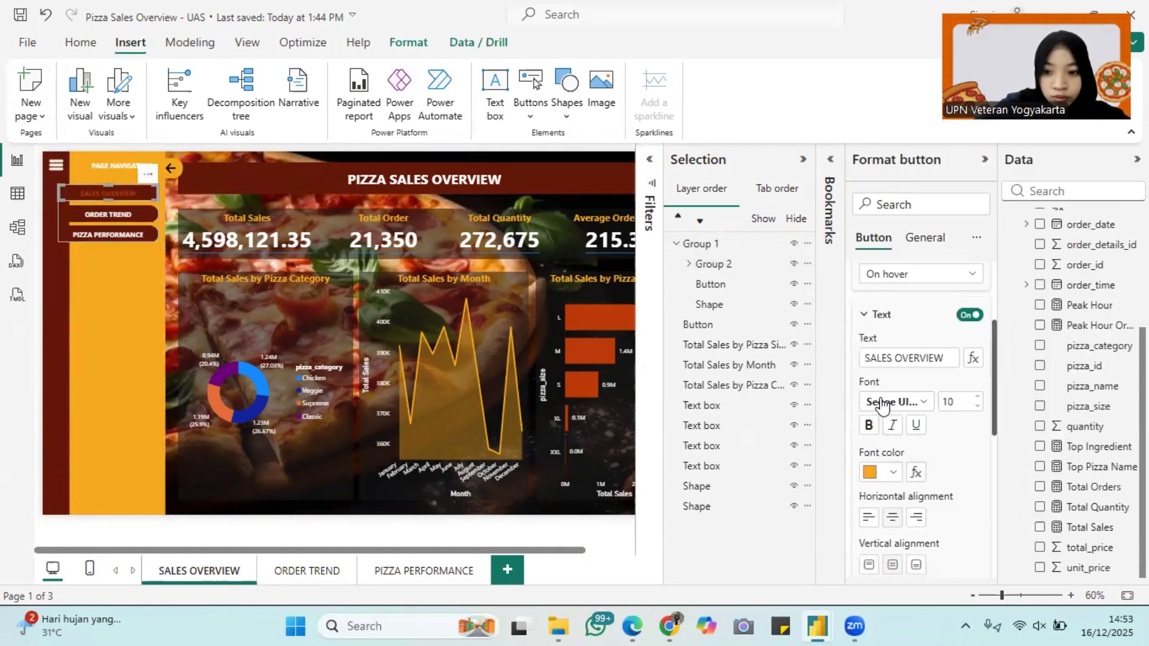
scroll(869, 471, up, 1)
click(920, 309)
click(881, 329)
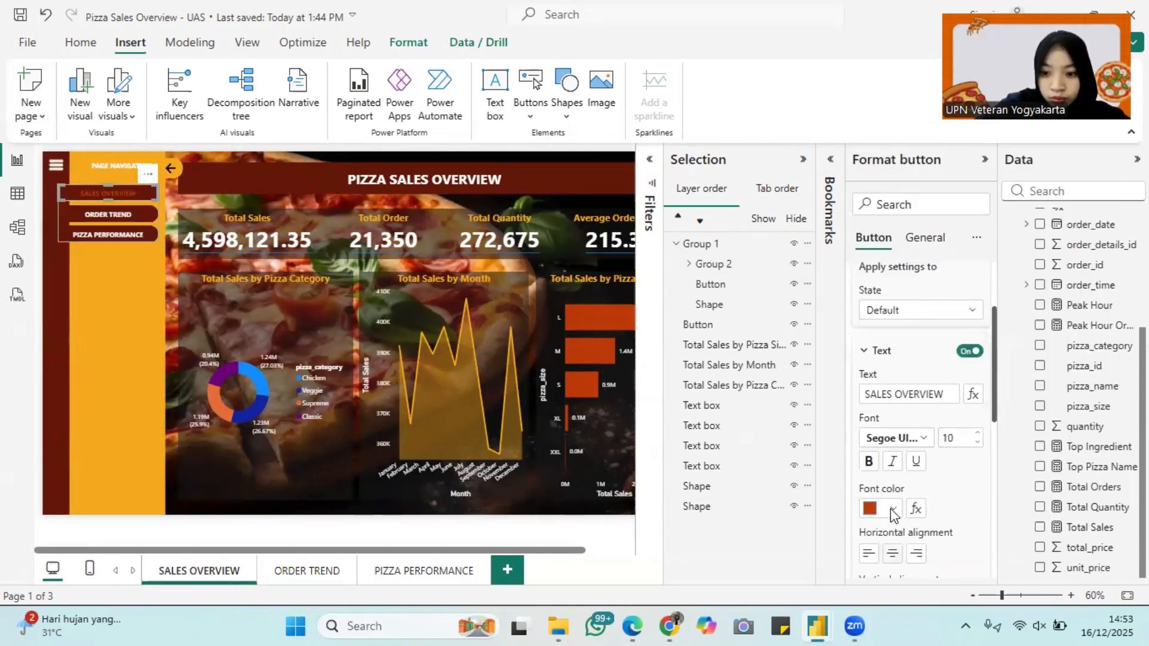
Set the on-hover font color of the ORDER TREND and PIZZA PERFORMANCE buttons on the SALES OVERVIEW page to orange.
click(149, 220)
click(920, 309)
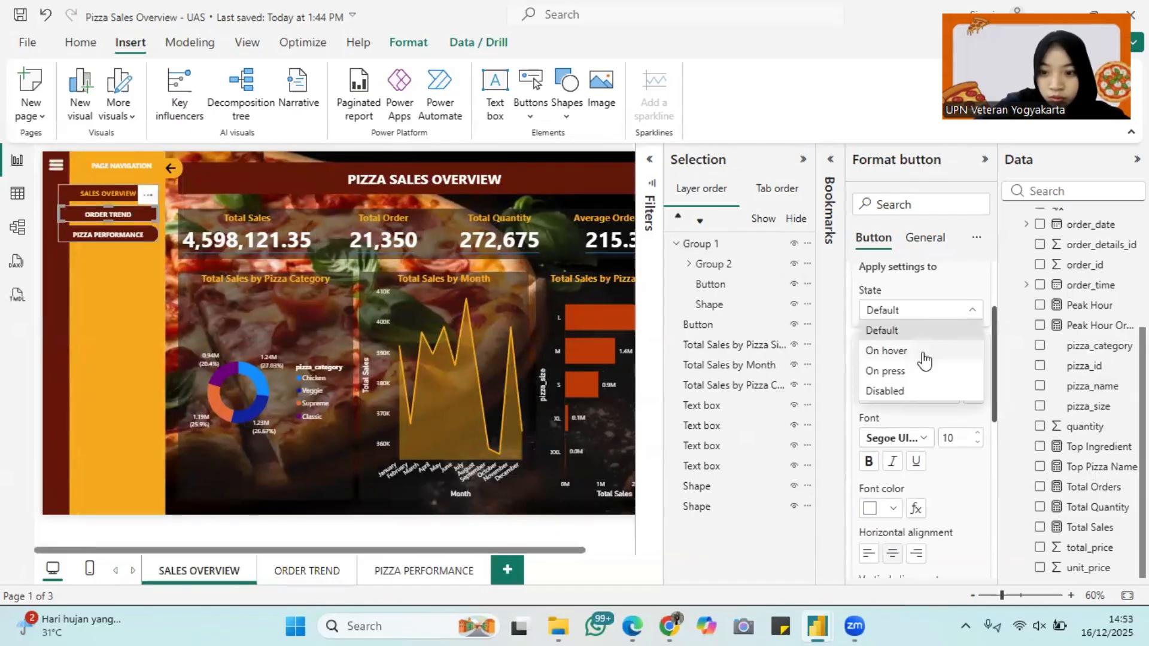
click(885, 348)
click(144, 239)
click(891, 508)
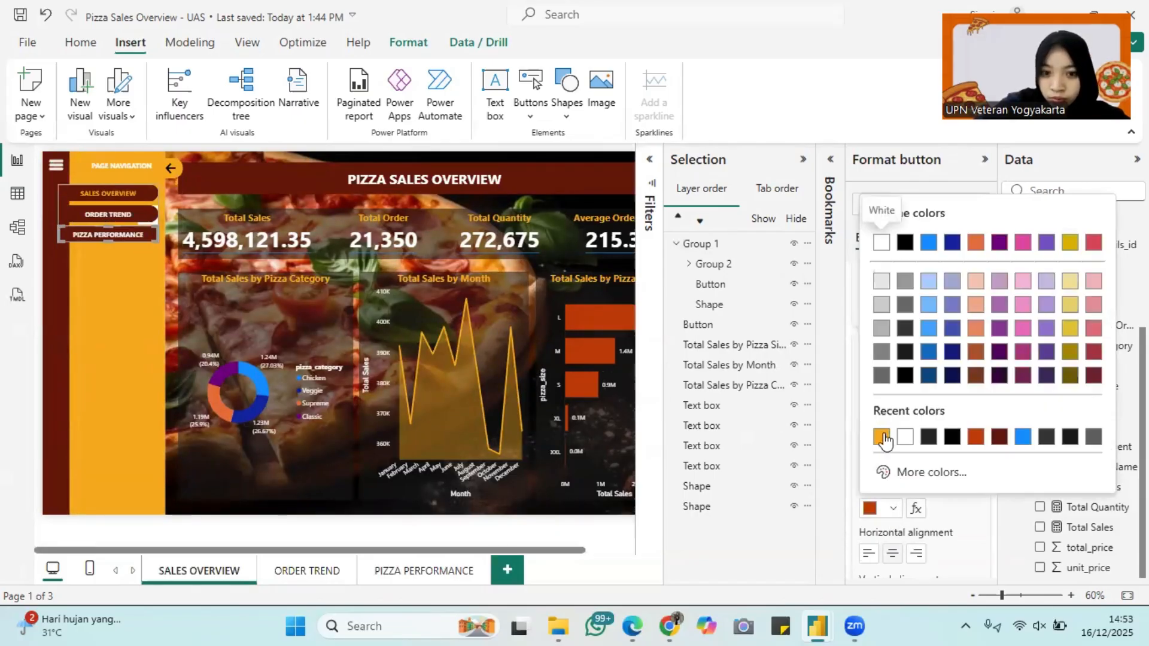
click(881, 437)
On the ORDER TREND page, set the SALES OVERVIEW button's navigation destination to SALES OVERVIEW and check the PIZZA PERFORMANCE button's destination.
click(304, 571)
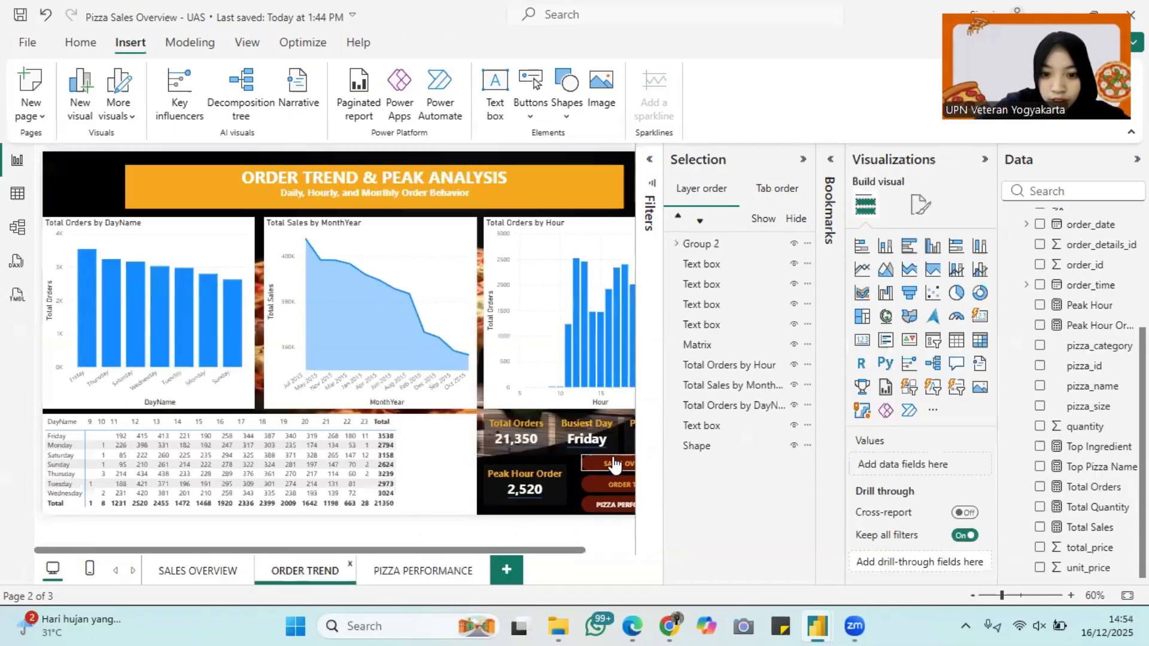
scroll(599, 473, right, 2)
click(622, 474)
click(613, 468)
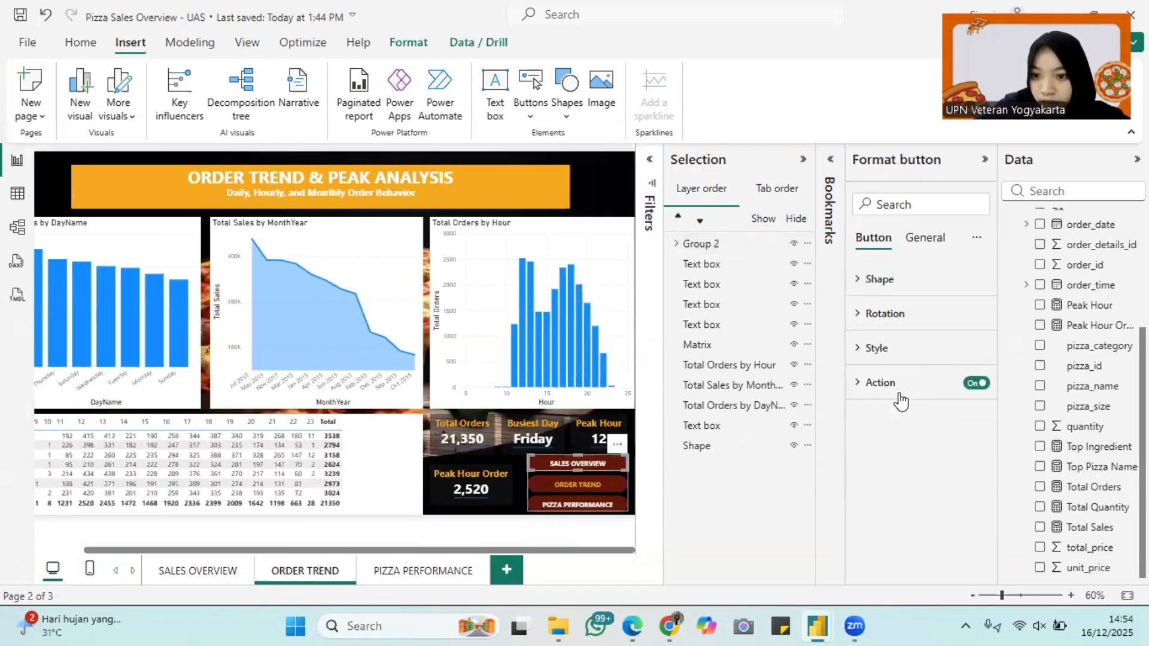
click(937, 494)
click(905, 534)
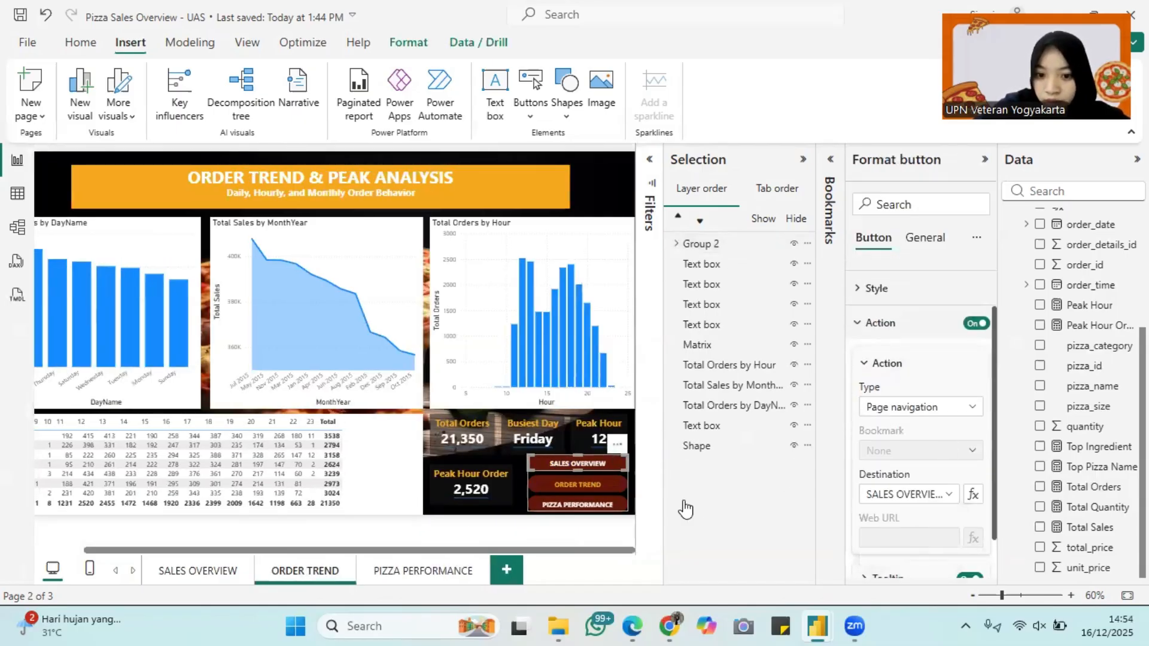
click(610, 504)
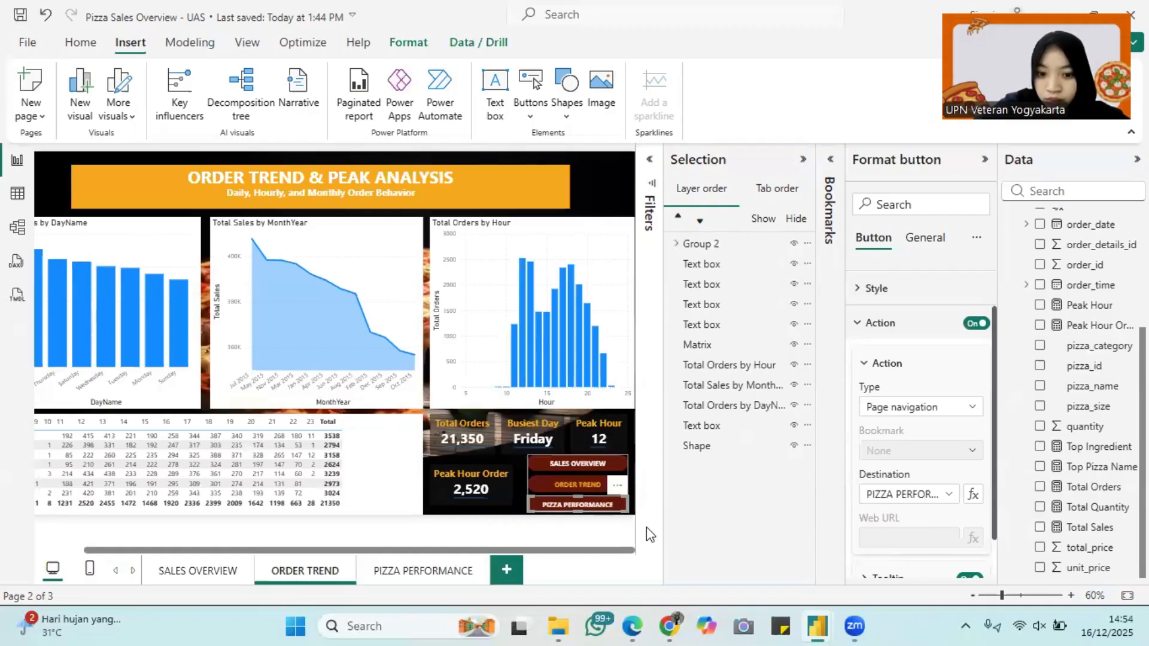
Remove the three navigation buttons from the PIZZA PERFORMANCE page.
click(411, 572)
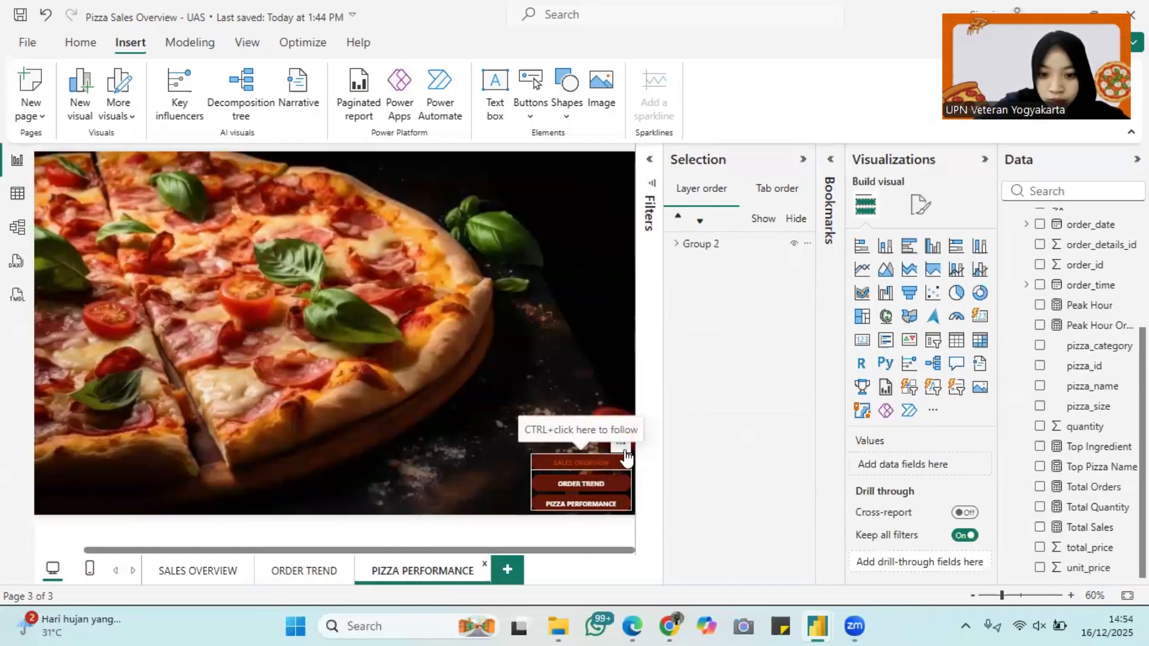
click(622, 447)
click(638, 462)
click(622, 467)
click(636, 484)
click(623, 487)
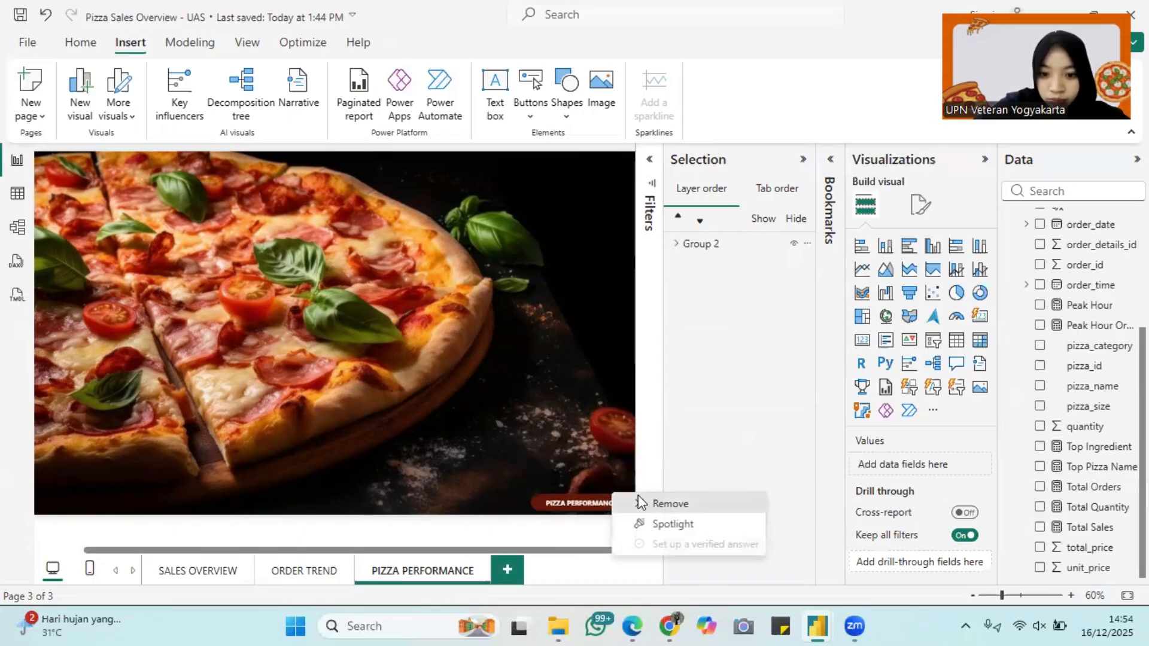
click(652, 503)
Copy the navigation button group from the ORDER TREND page to the PIZZA PERFORMANCE page.
click(304, 571)
click(622, 468)
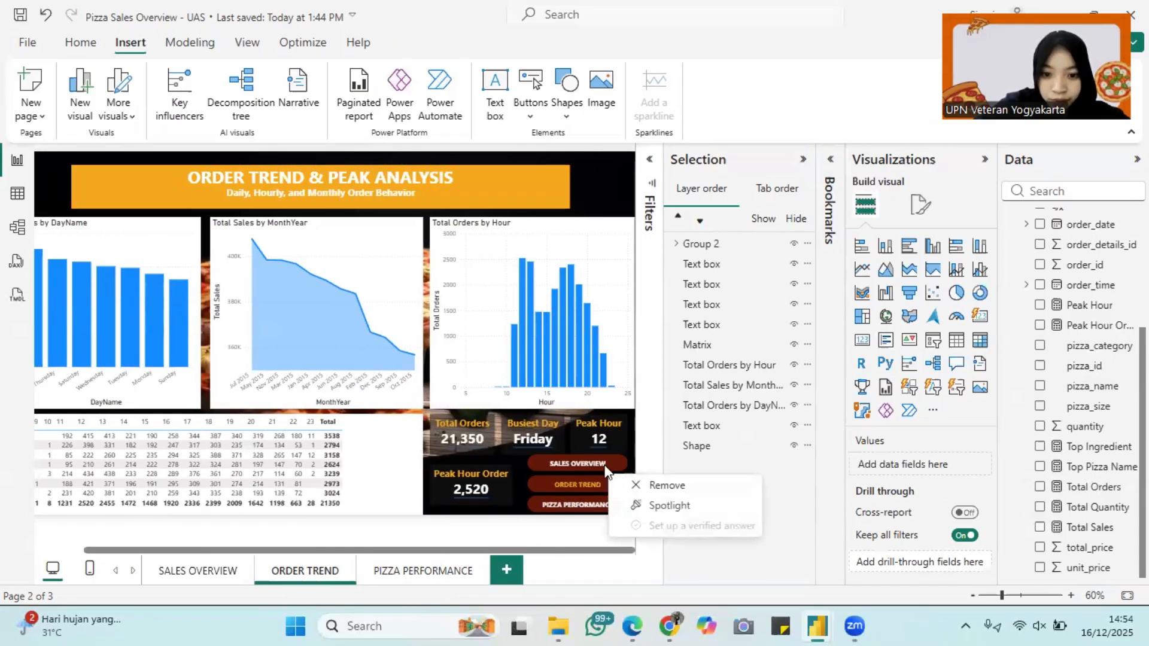
click(605, 471)
click(395, 571)
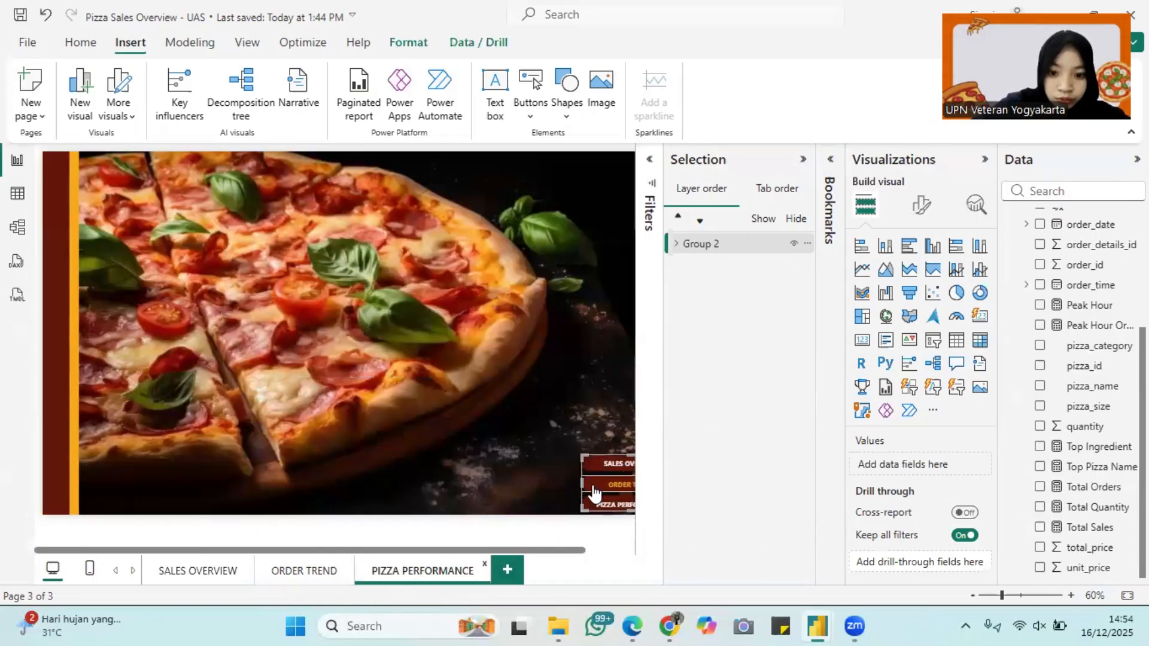
On the PIZZA PERFORMANCE page, set the ORDER TREND button's default font color to white.
click(622, 485)
click(877, 348)
scroll(885, 383, down, 3)
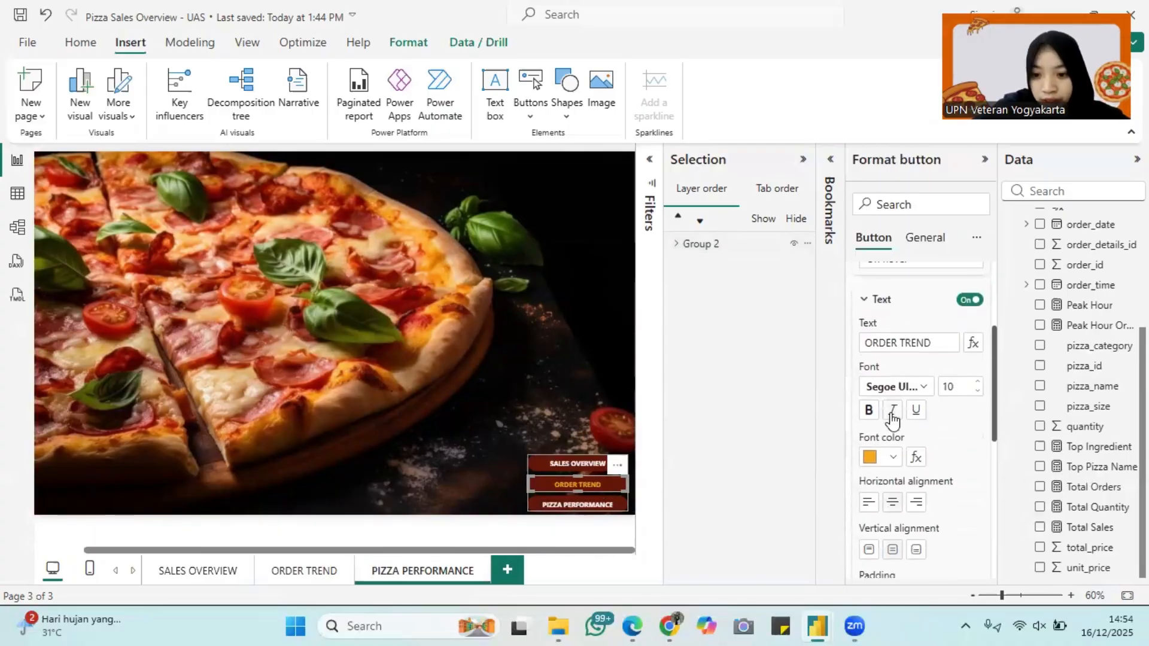
click(880, 454)
click(908, 383)
scroll(908, 383, up, 1)
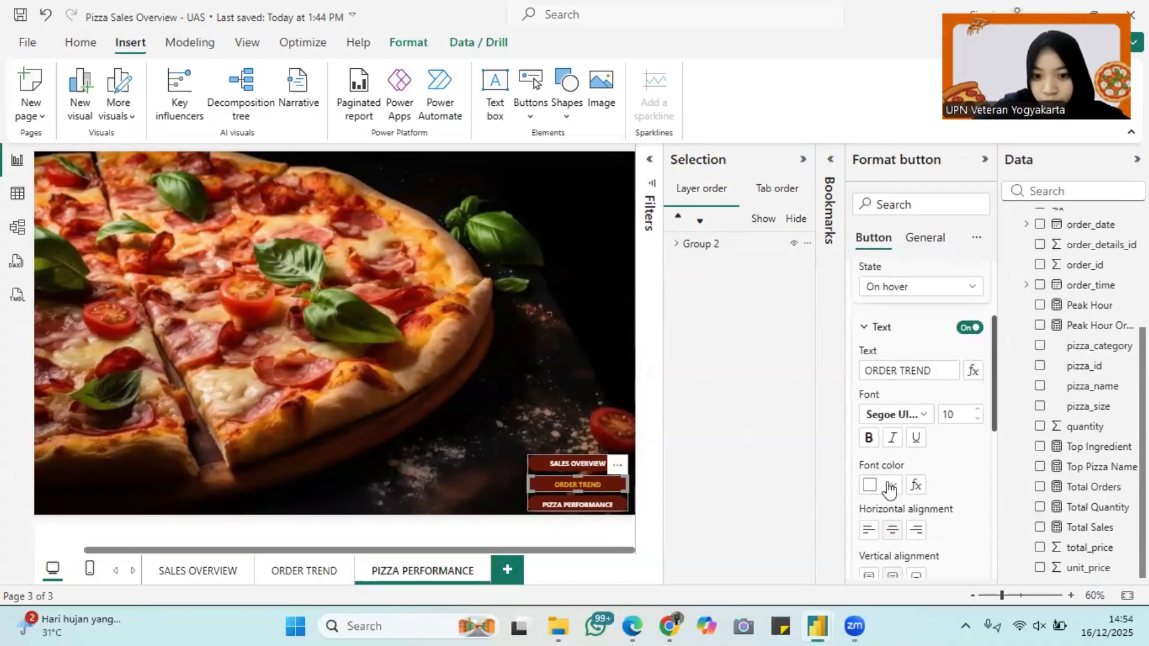
click(888, 485)
click(934, 344)
click(941, 287)
click(946, 345)
click(892, 483)
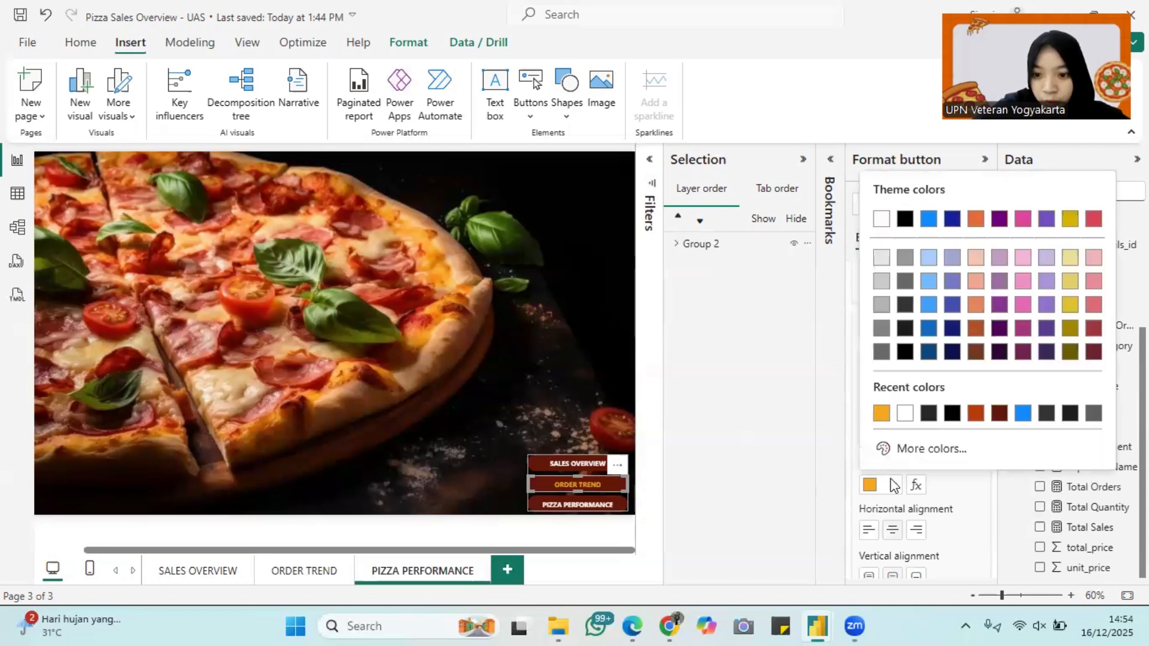
click(903, 415)
Set the PIZZA PERFORMANCE button's default font color to orange on its own page.
click(584, 510)
click(891, 487)
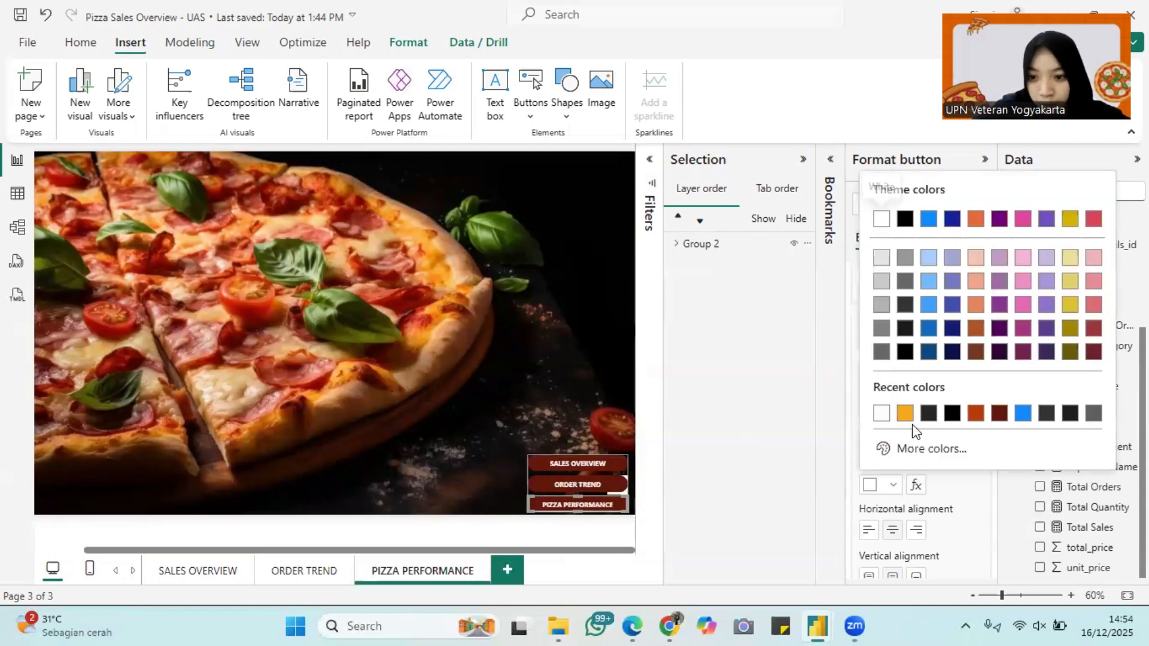
click(905, 412)
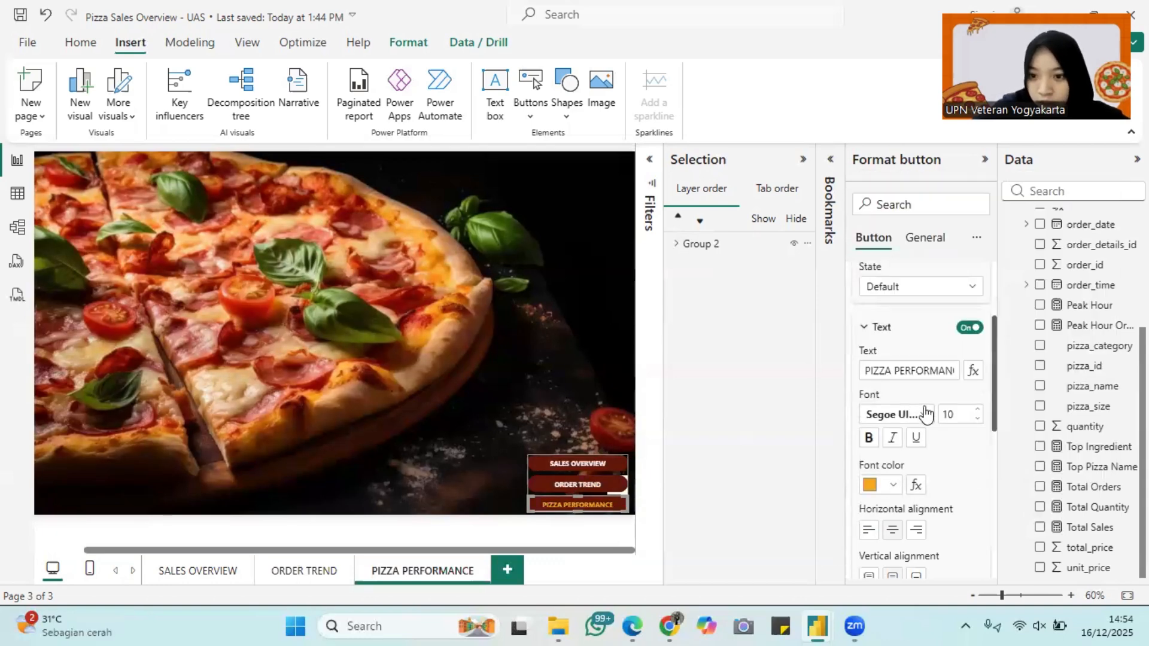
click(285, 572)
click(221, 240)
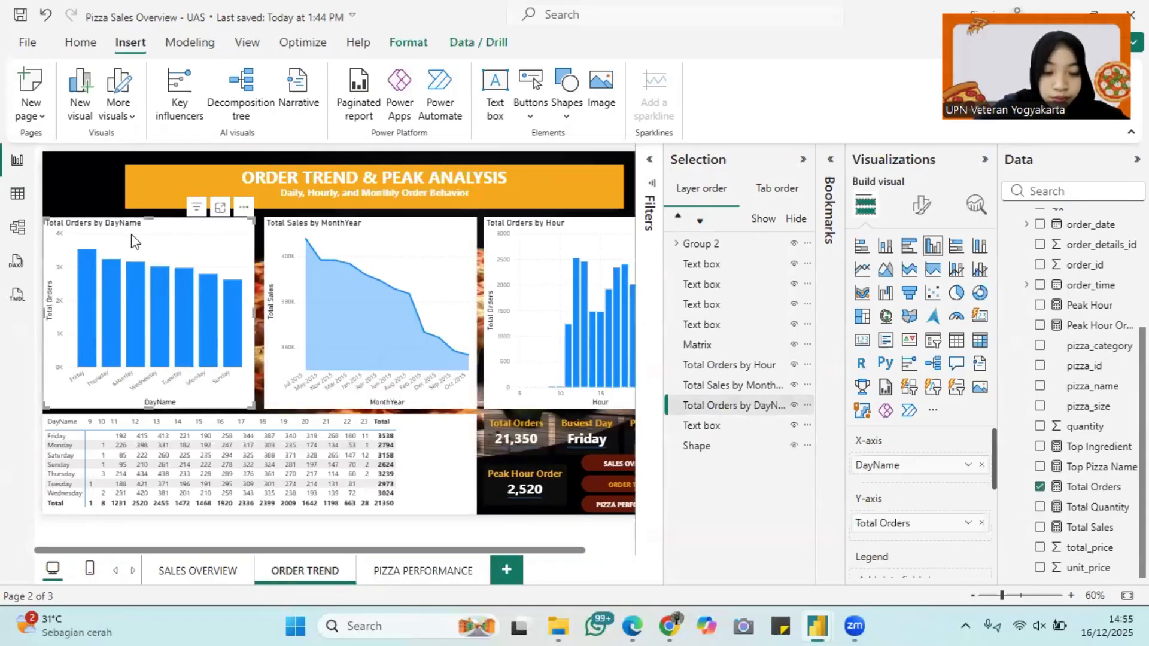
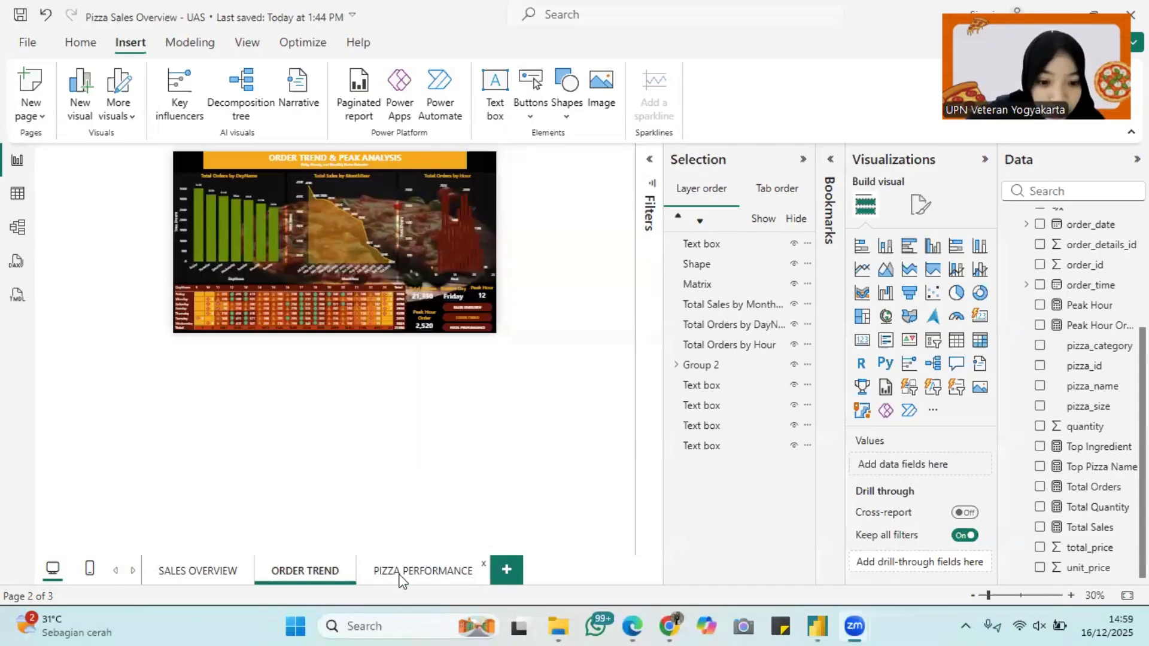
click(399, 574)
scroll(352, 289, up, 3)
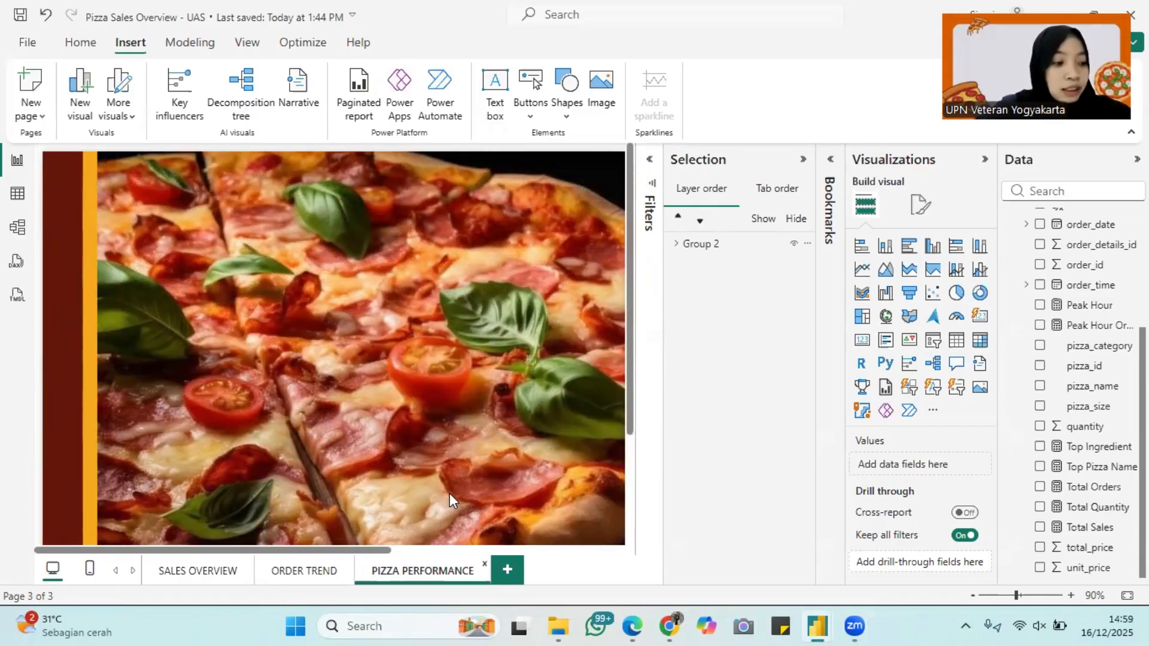
scroll(597, 332, down, 3)
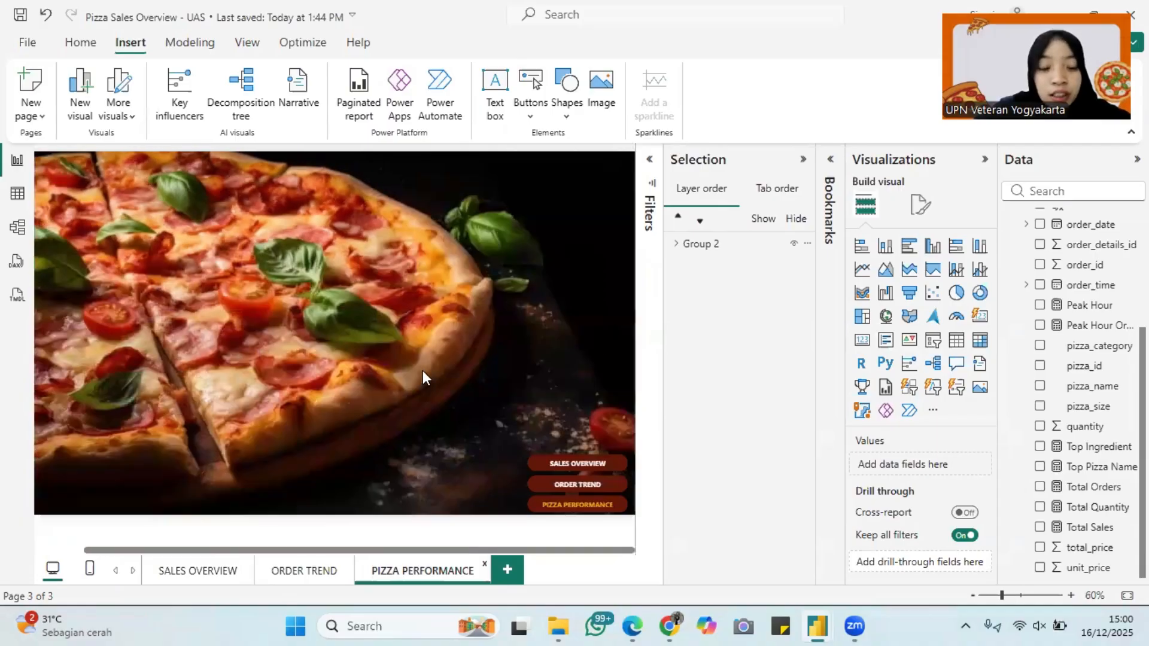
Copy the orange title banner from the ORDER TREND page to the PIZZA PERFORMANCE page.
click(302, 570)
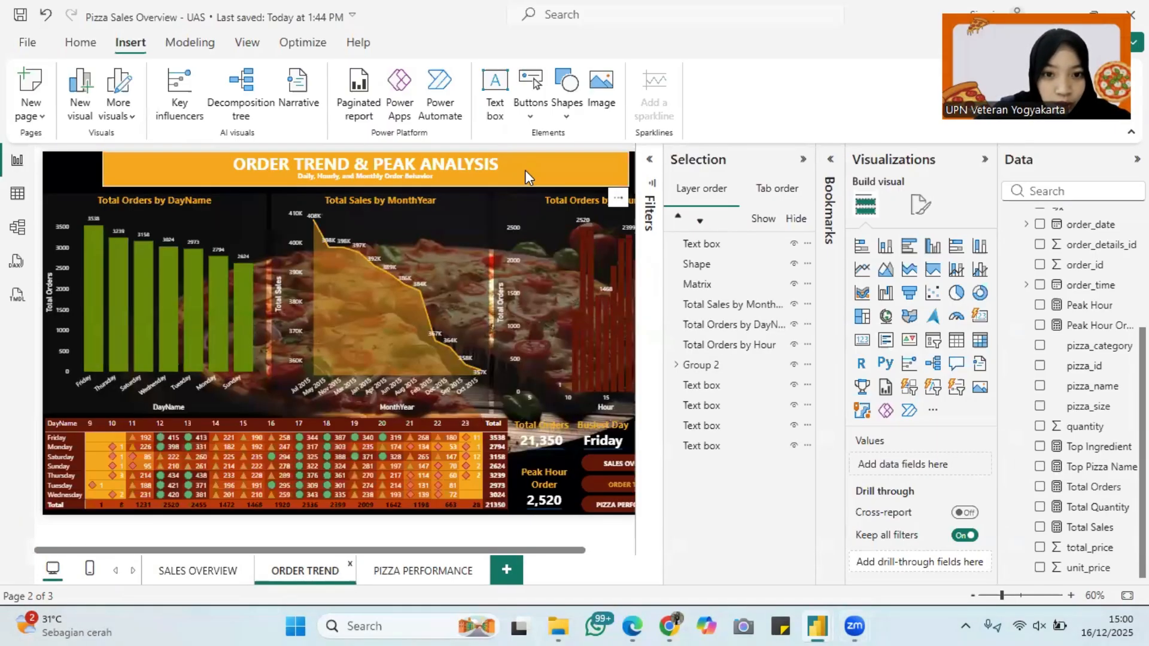
click(526, 169)
click(432, 569)
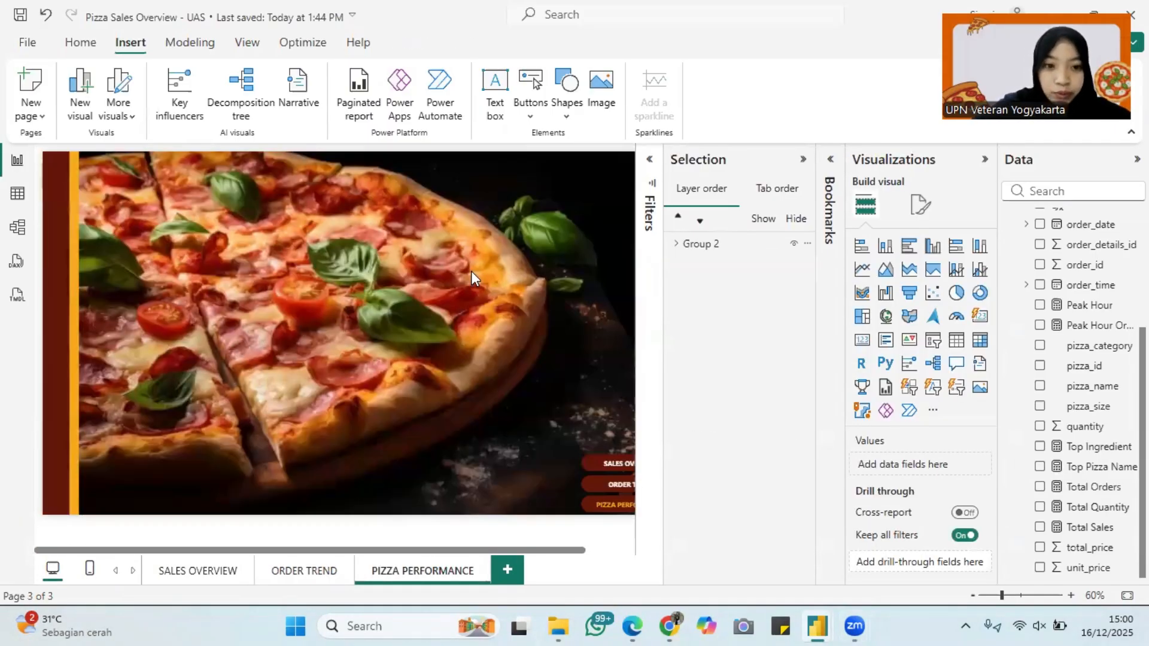
key(ctrl+v)
Center the title text vertically within the orange banner on the PIZZA PERFORMANCE page.
click(922, 345)
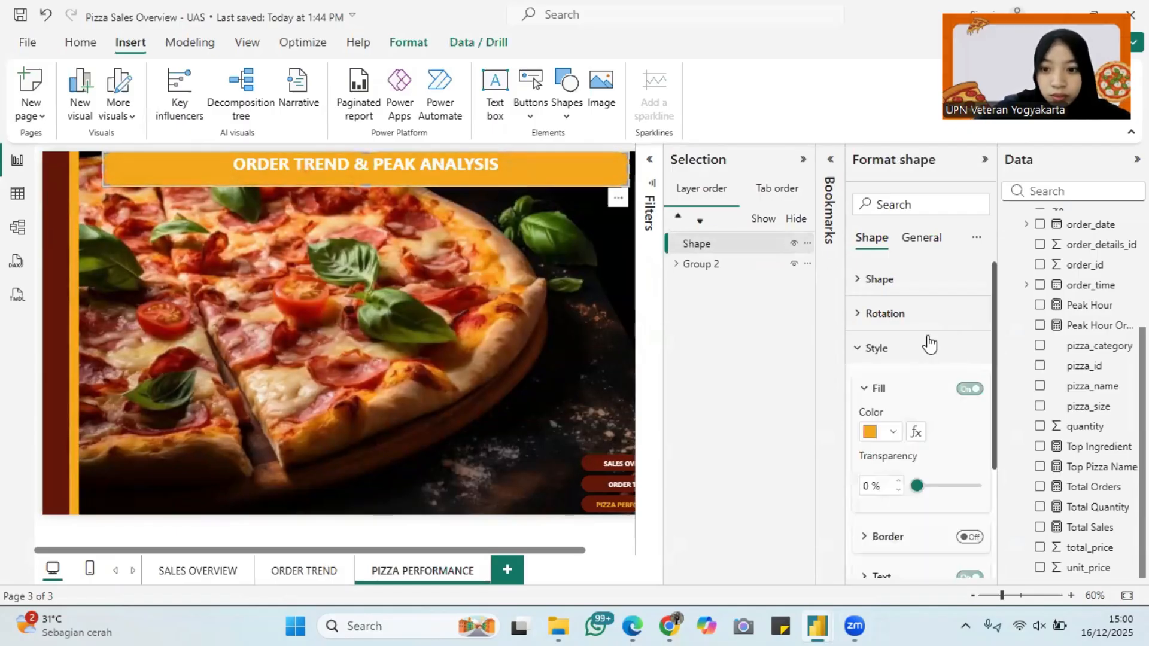
scroll(890, 533, down, 3)
scroll(904, 360, up, 3)
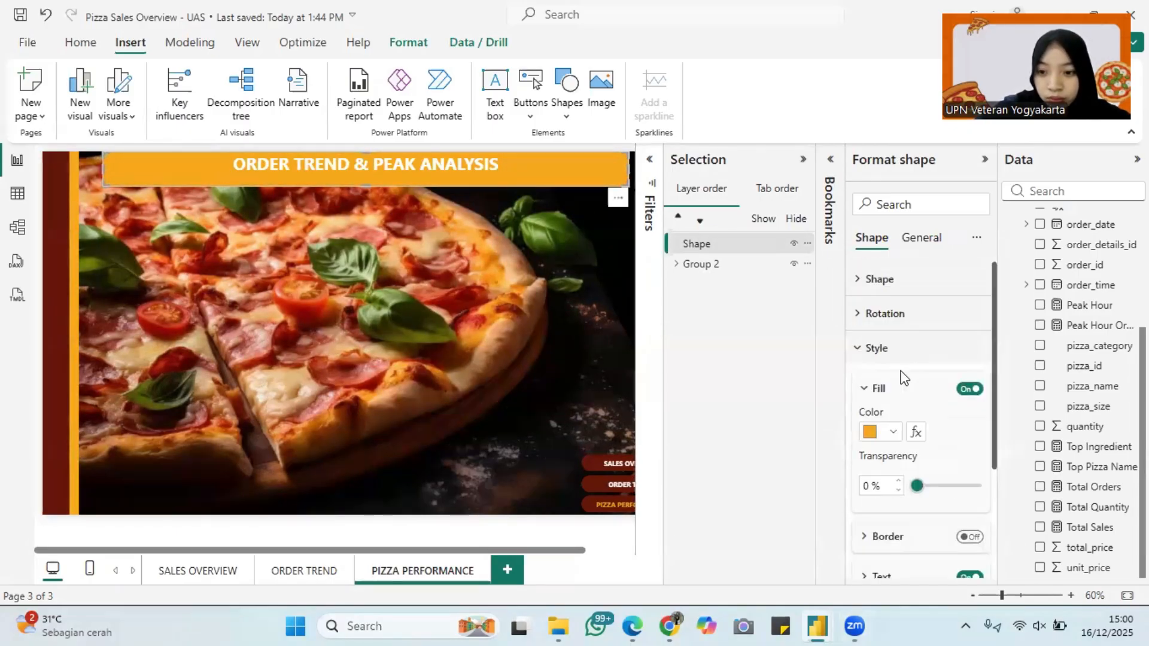
scroll(920, 325, down, 3)
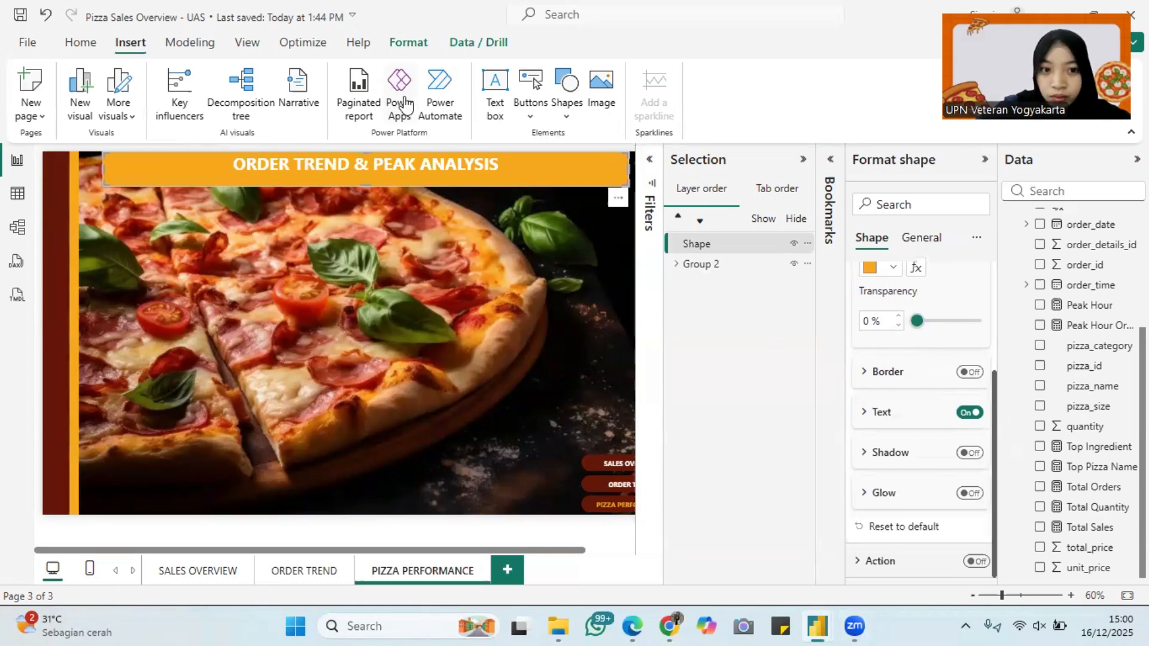
click(880, 412)
scroll(892, 490, down, 2)
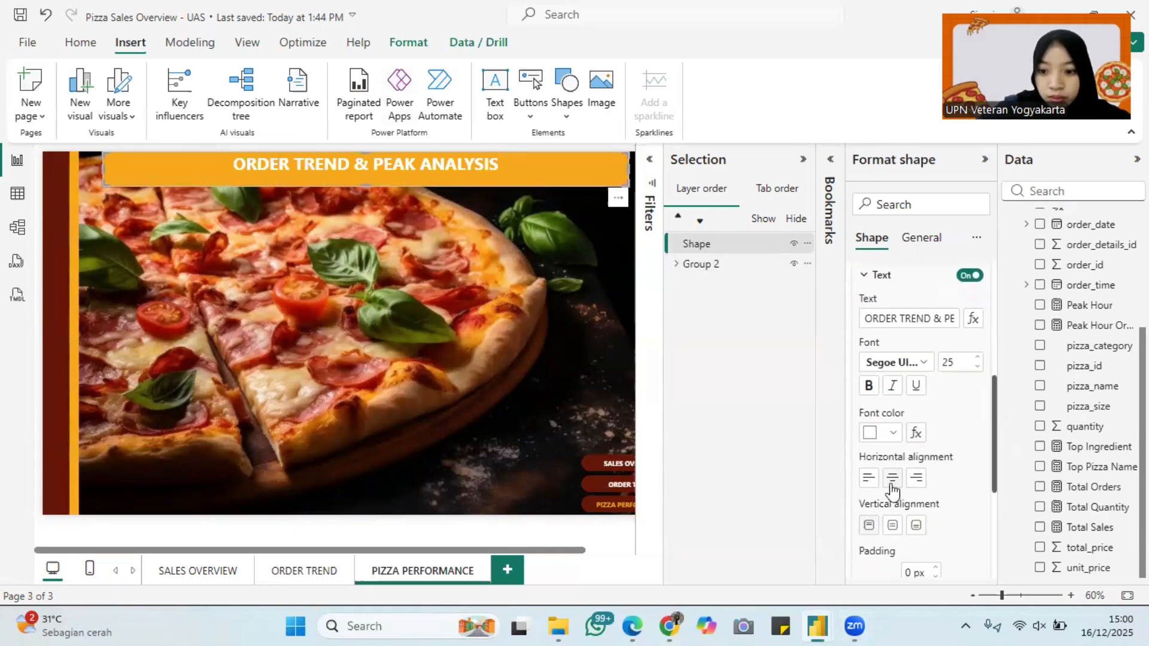
click(920, 318)
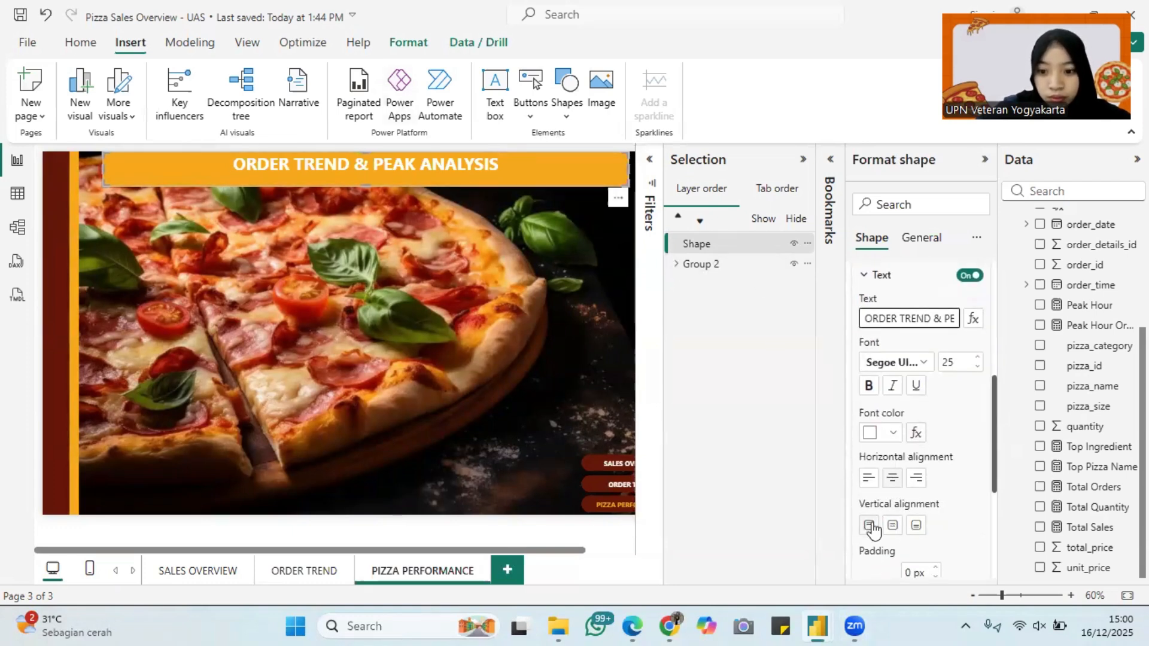
click(892, 526)
Change the banner's title text to PIZZA PERFORMANCE & POPULARITY.
triple_click(919, 317)
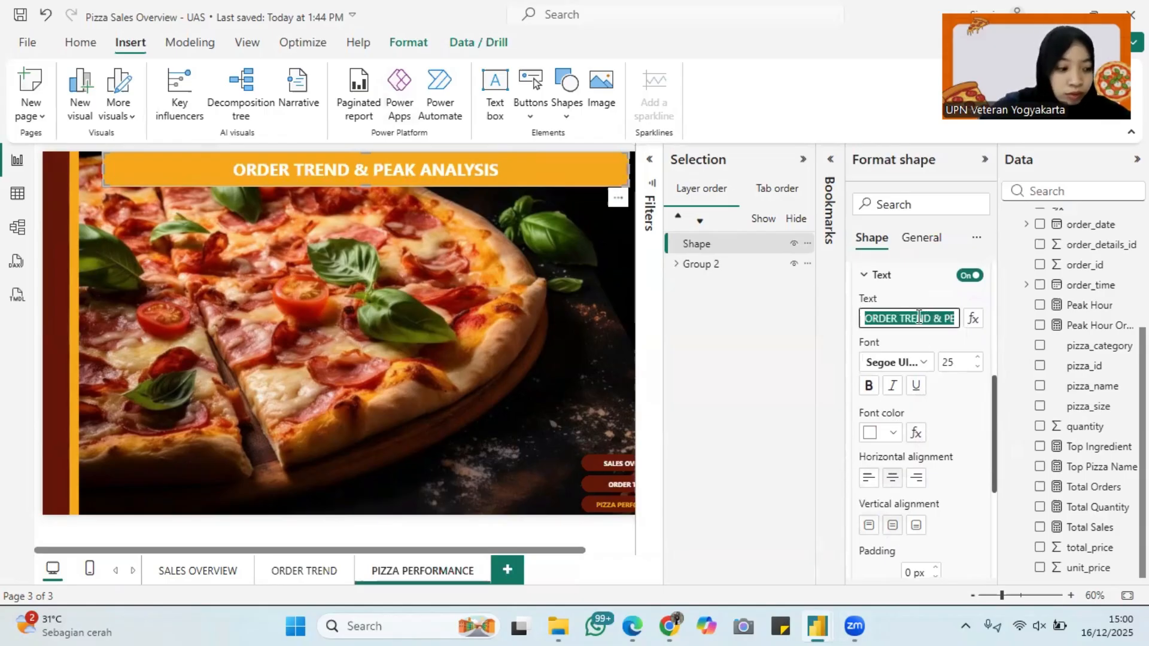
text(PIZZA PERFORMANCE)
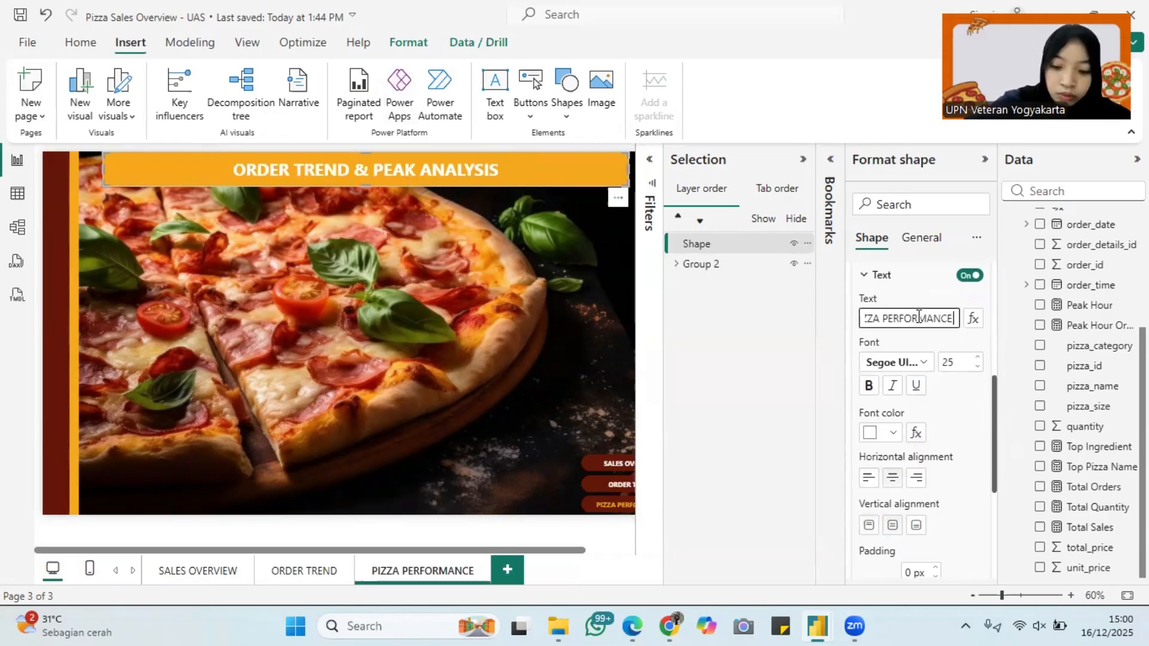
text( & POPULARI)
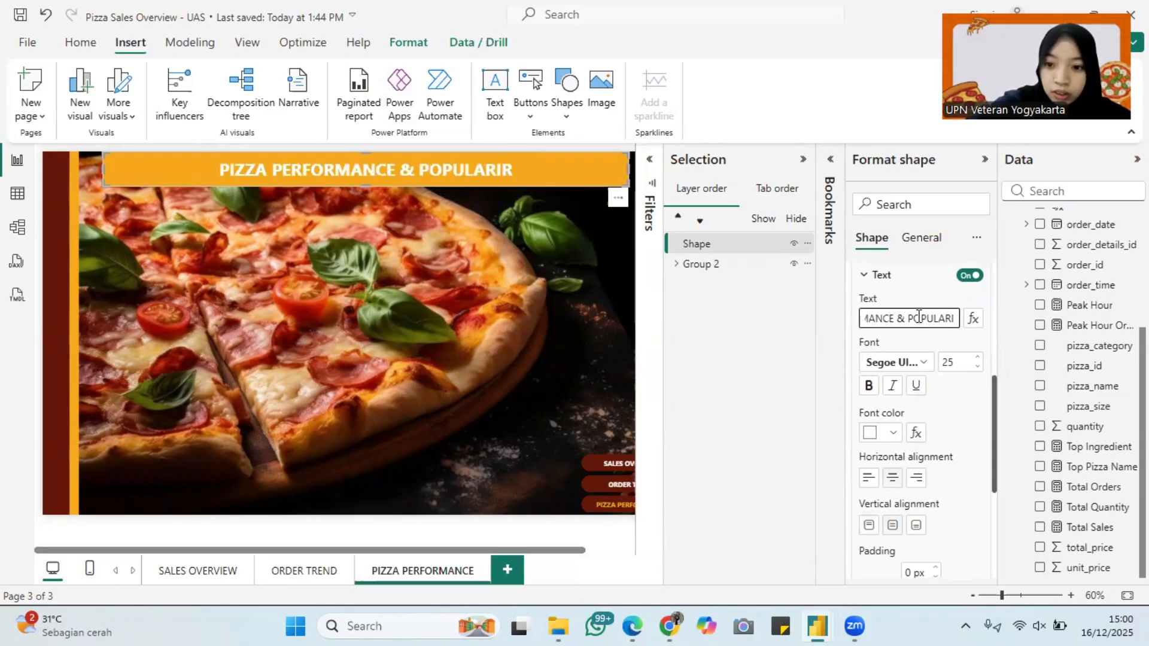
text(TY)
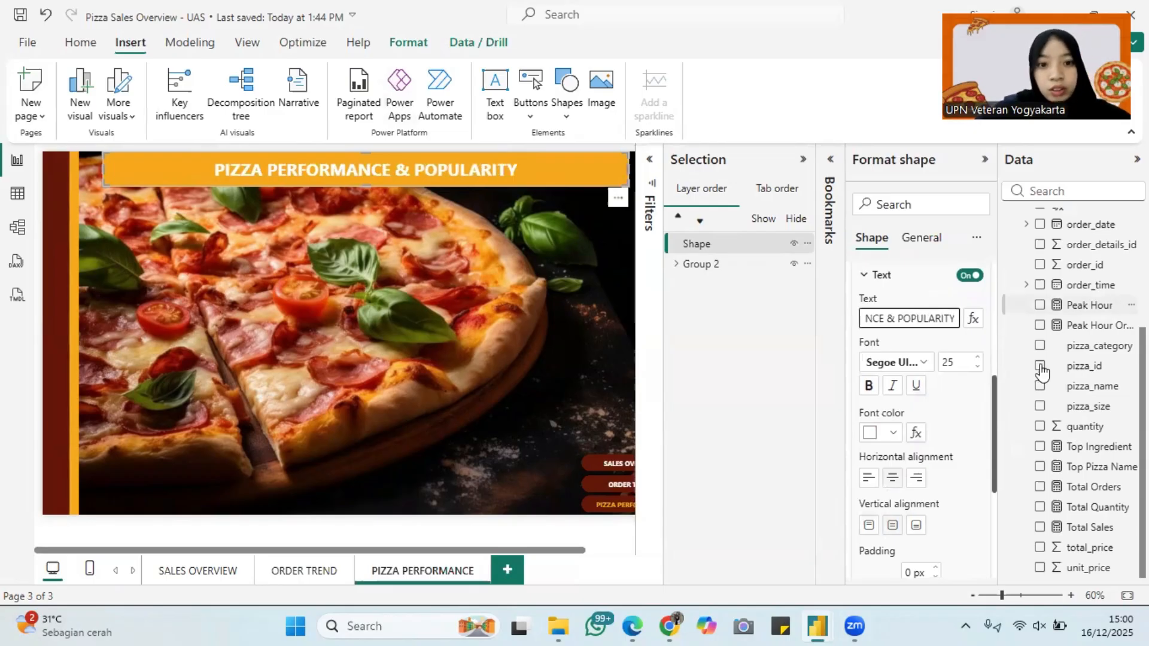
click(396, 355)
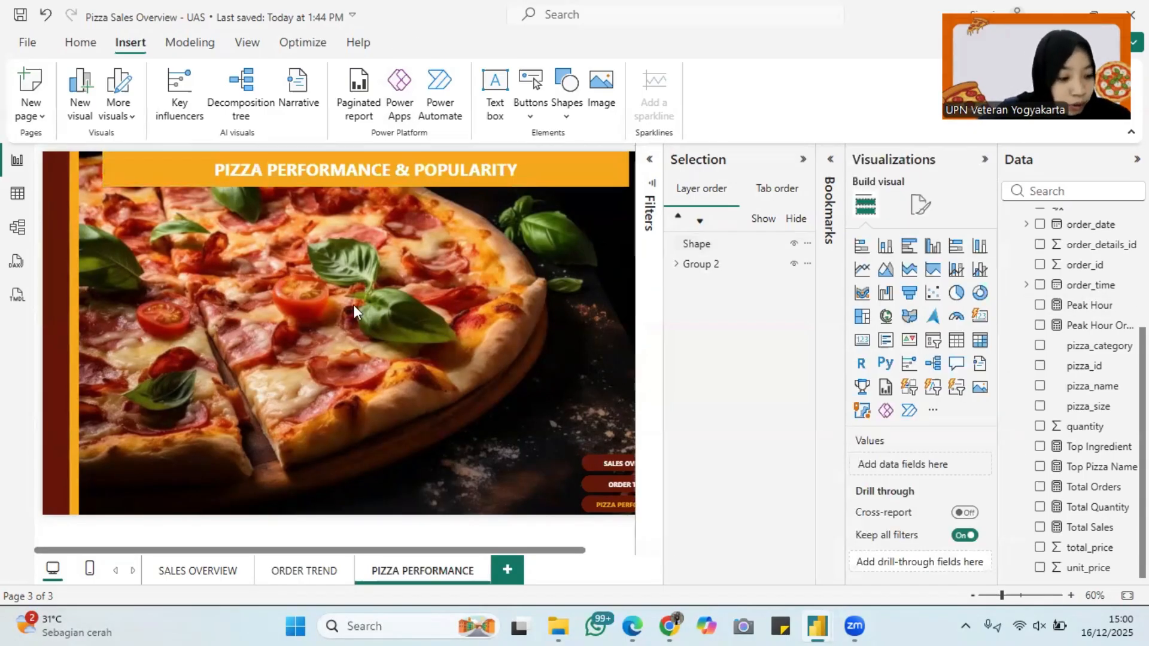
Add an empty treemap visual and place it just below the title banner near the page's left edge.
click(863, 318)
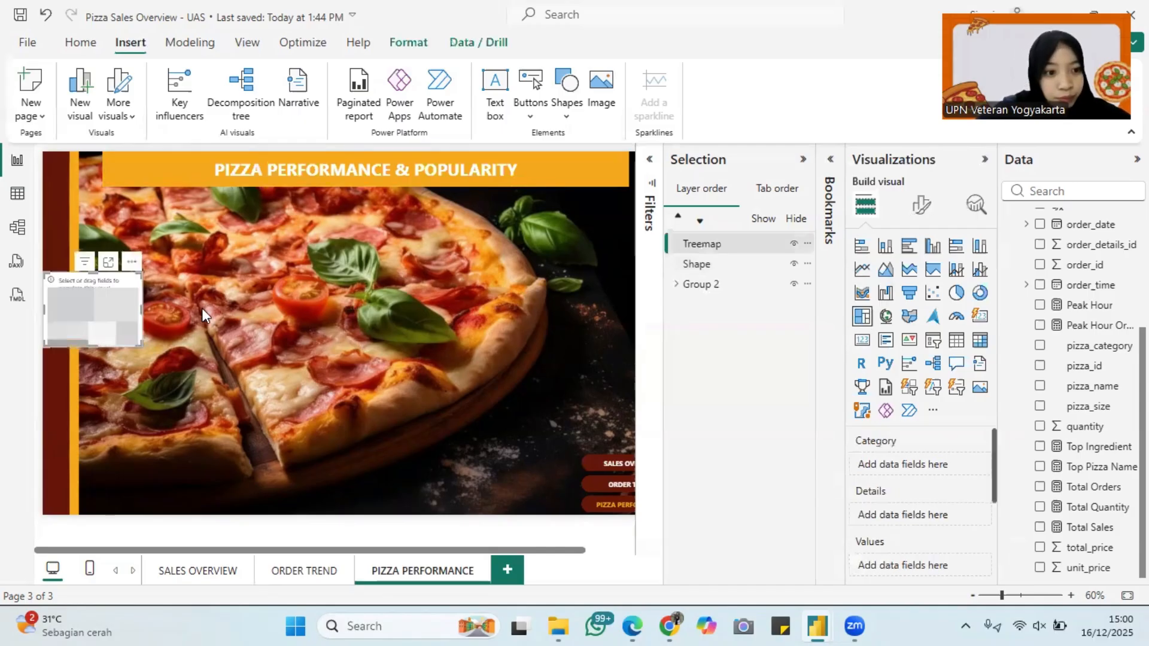
drag(123, 262, 164, 214)
key(Escape)
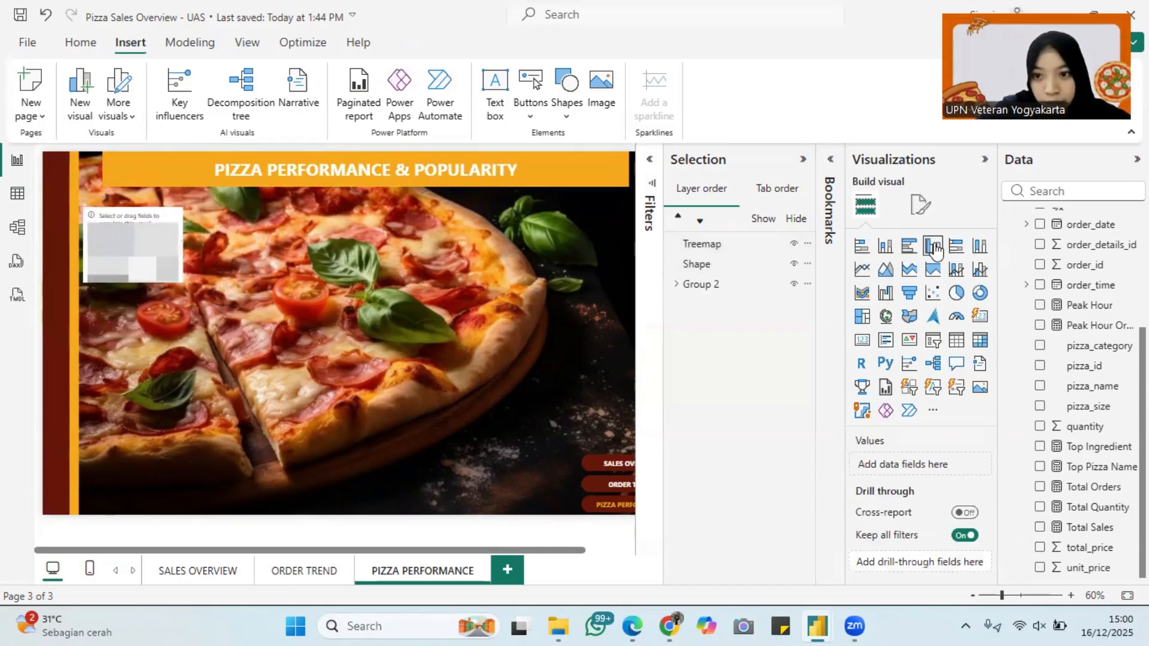
Replace the page's canvas background image with pizzaa juga.jpg and set its image fit to Stretch.
click(921, 204)
click(910, 355)
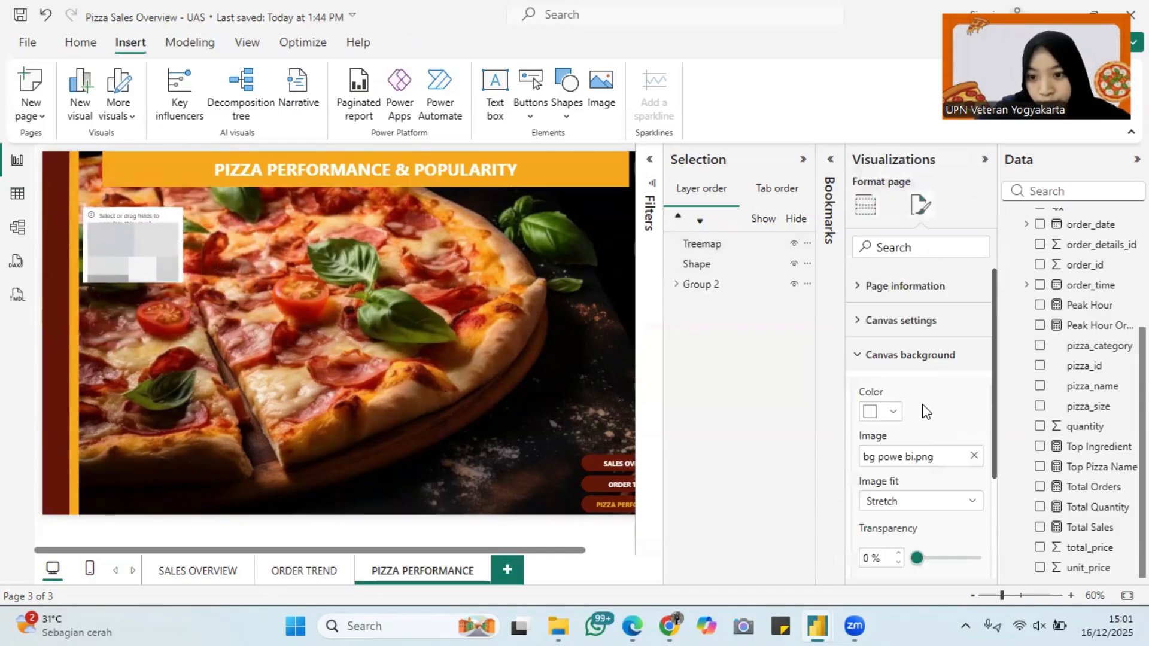
click(971, 456)
click(935, 455)
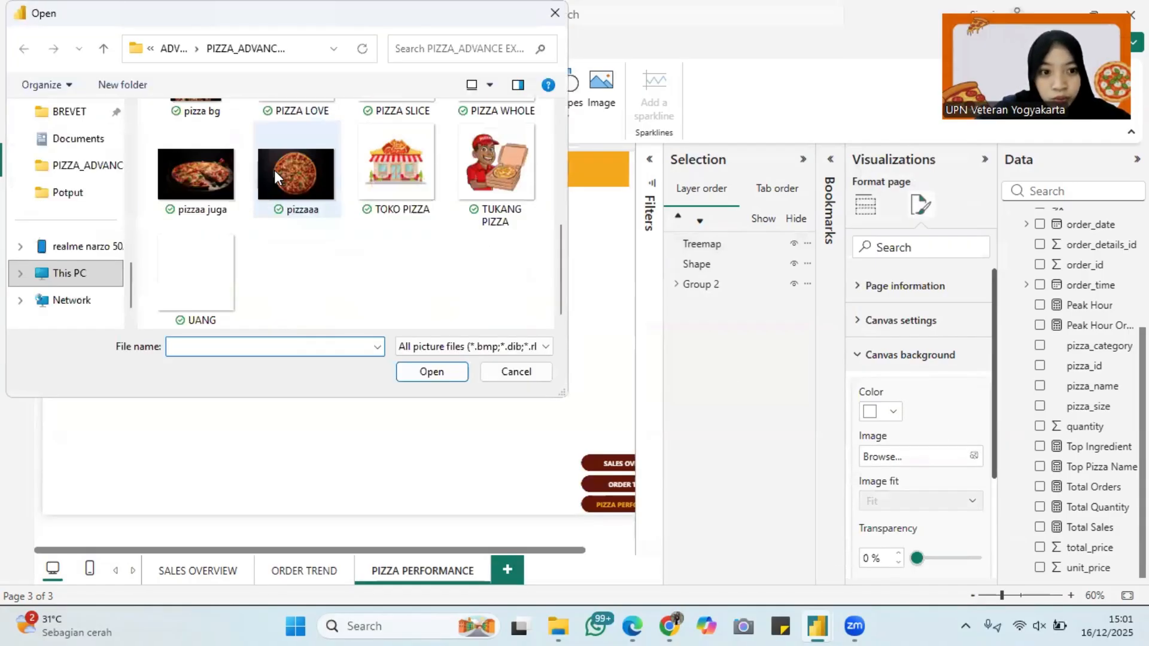
click(196, 174)
click(430, 370)
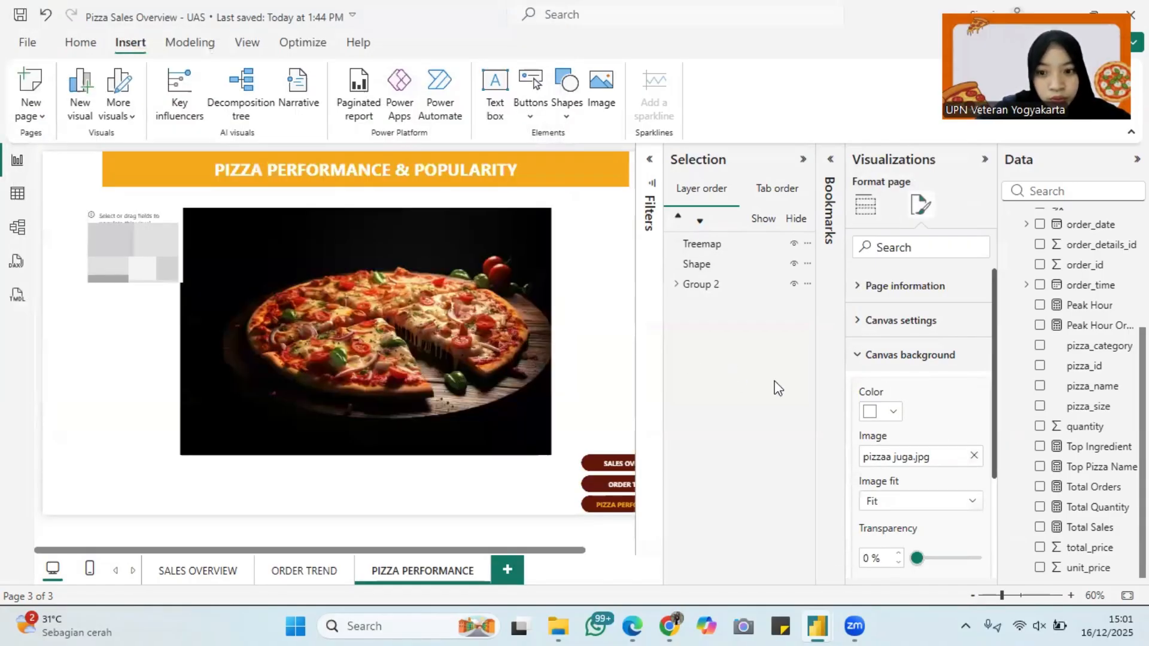
click(911, 500)
click(910, 542)
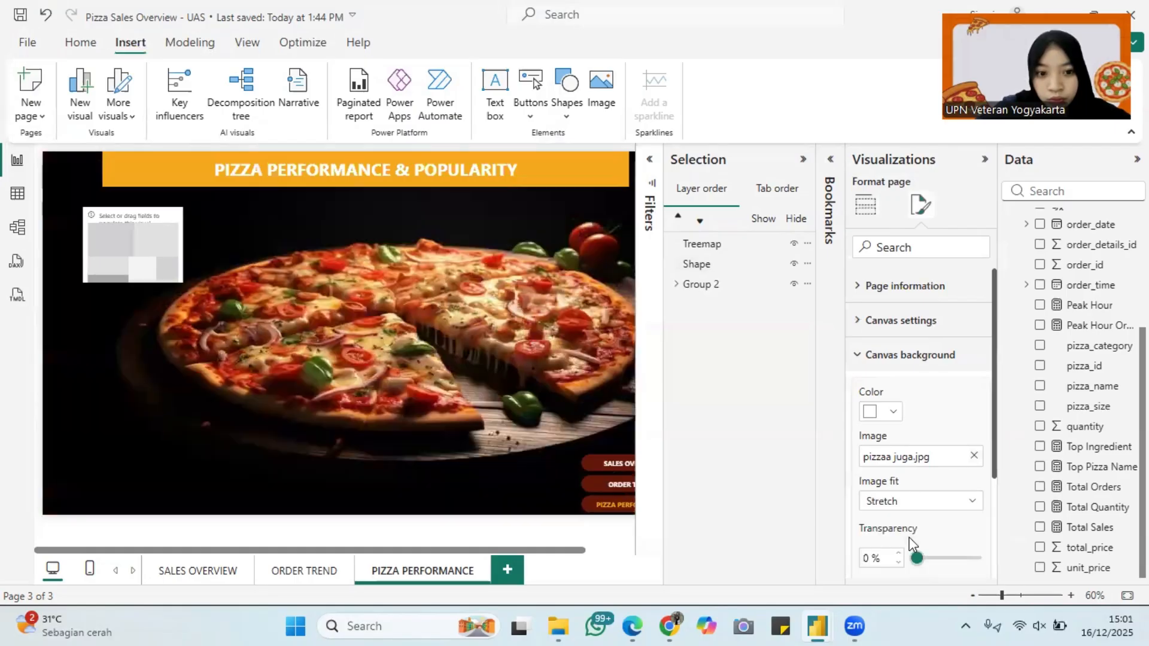
click(312, 571)
click(402, 574)
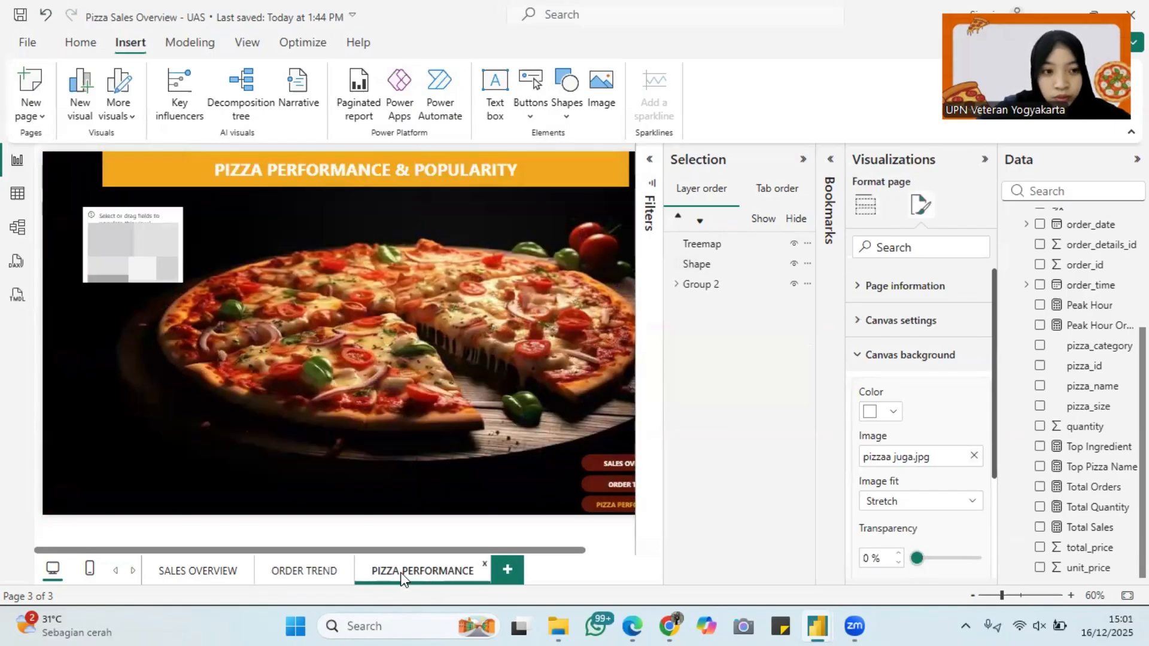
Widen the treemap so that it spans the full width of the page below the title banner.
scroll(444, 429, right, 1)
scroll(483, 444, left, 1)
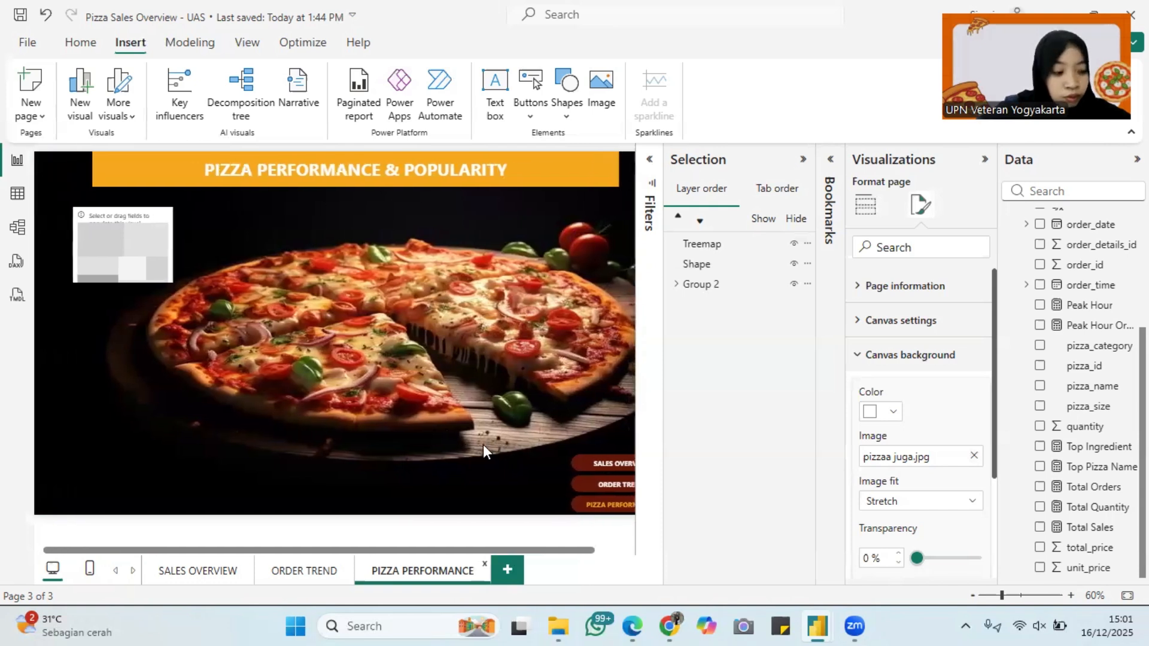
click(155, 248)
drag(176, 245, 670, 266)
scroll(525, 270, down, 2)
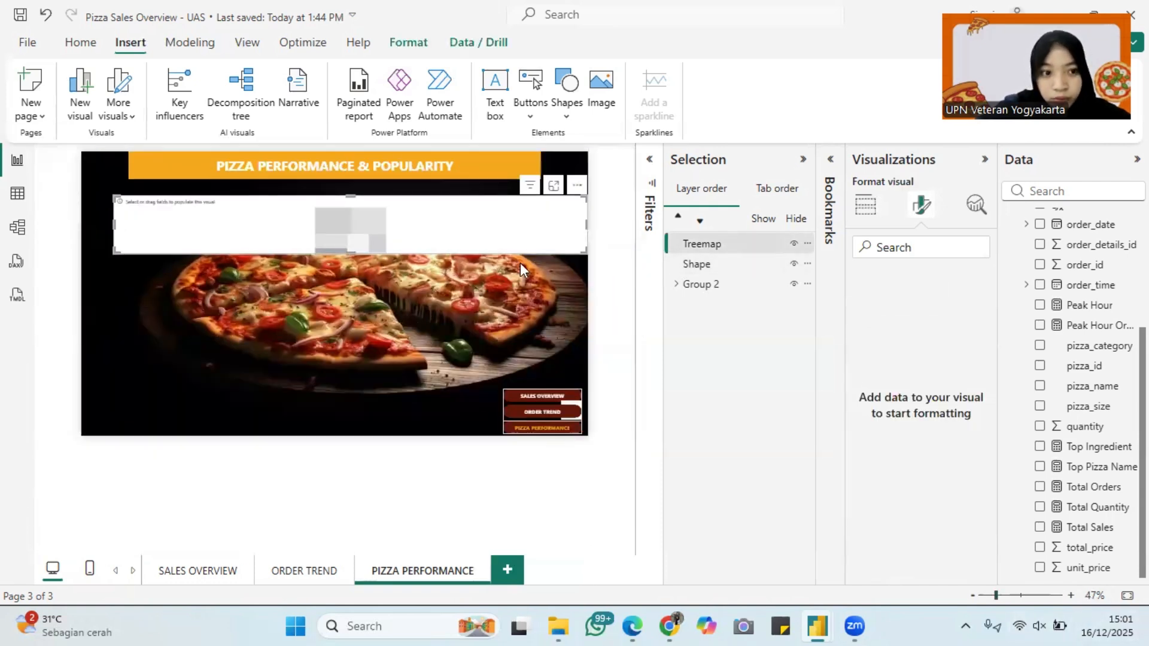
drag(114, 221, 83, 223)
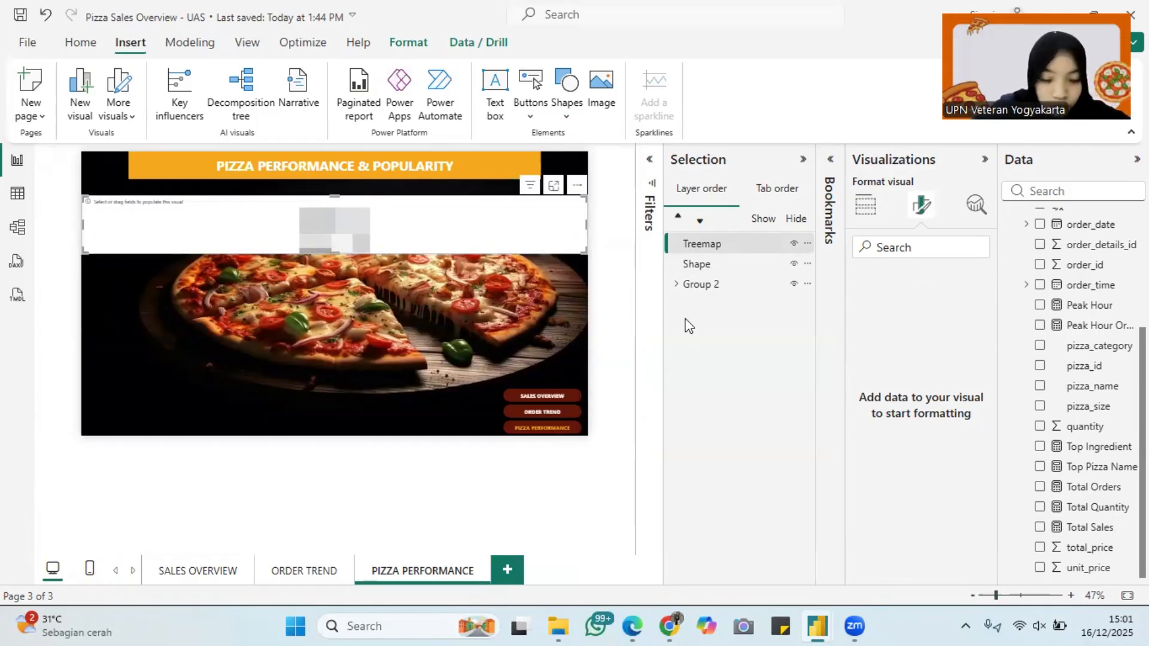
Assign Ingredient as the treemap's category and Total Sales as its values.
click(751, 245)
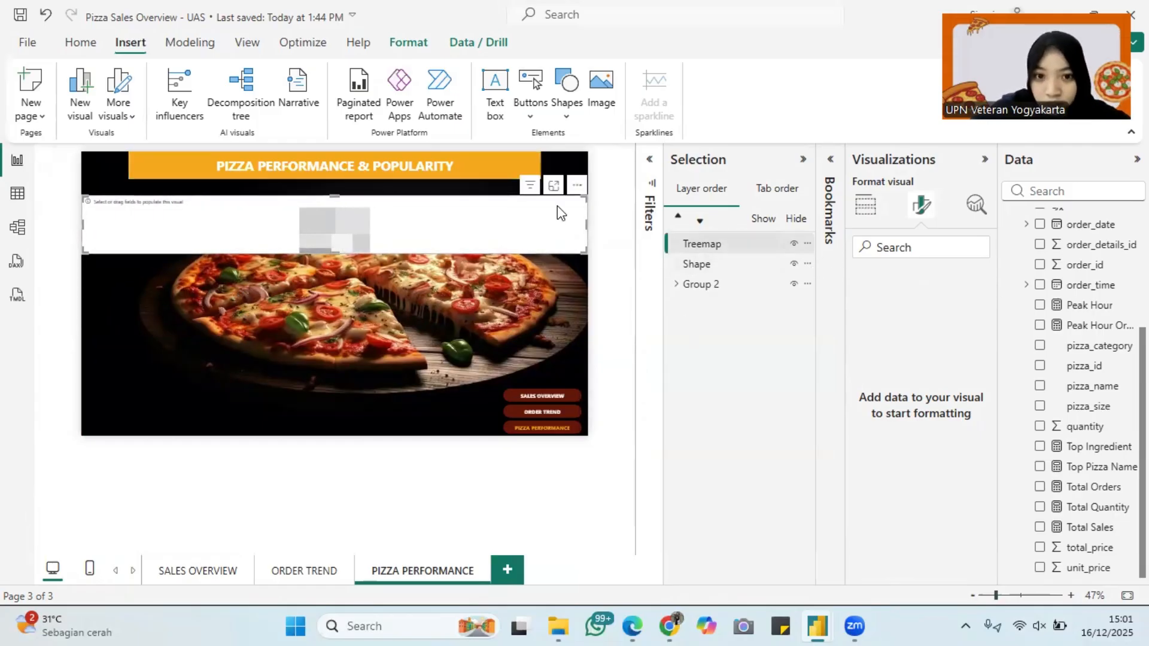
click(865, 206)
scroll(1071, 299, up, 3)
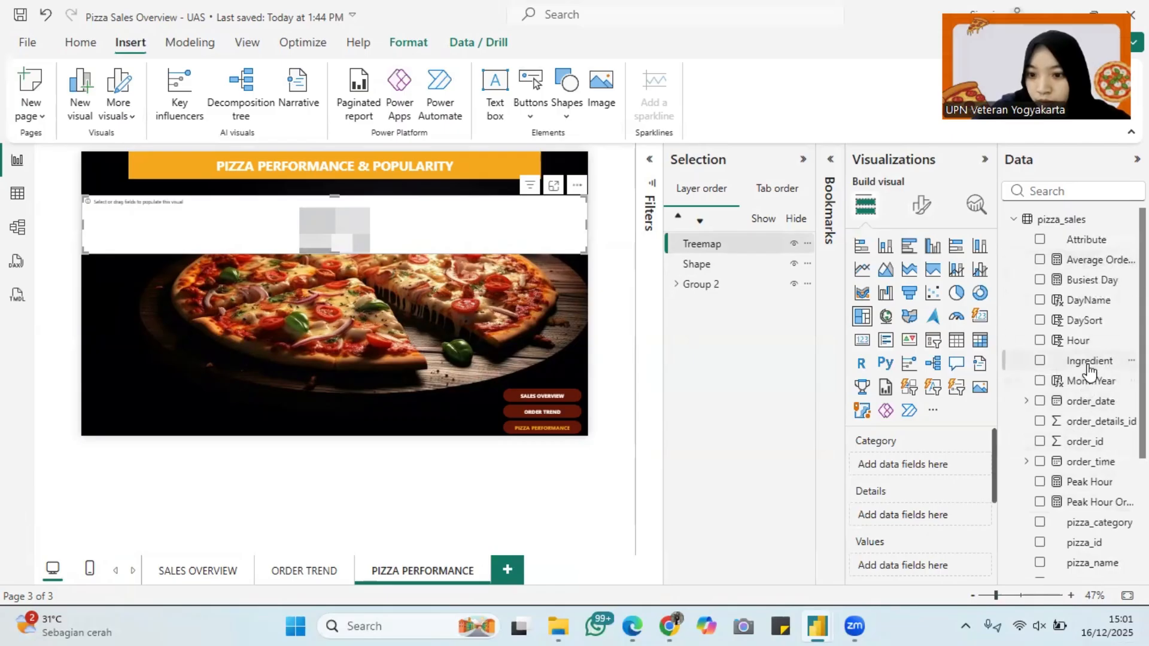
drag(1088, 361, 941, 474)
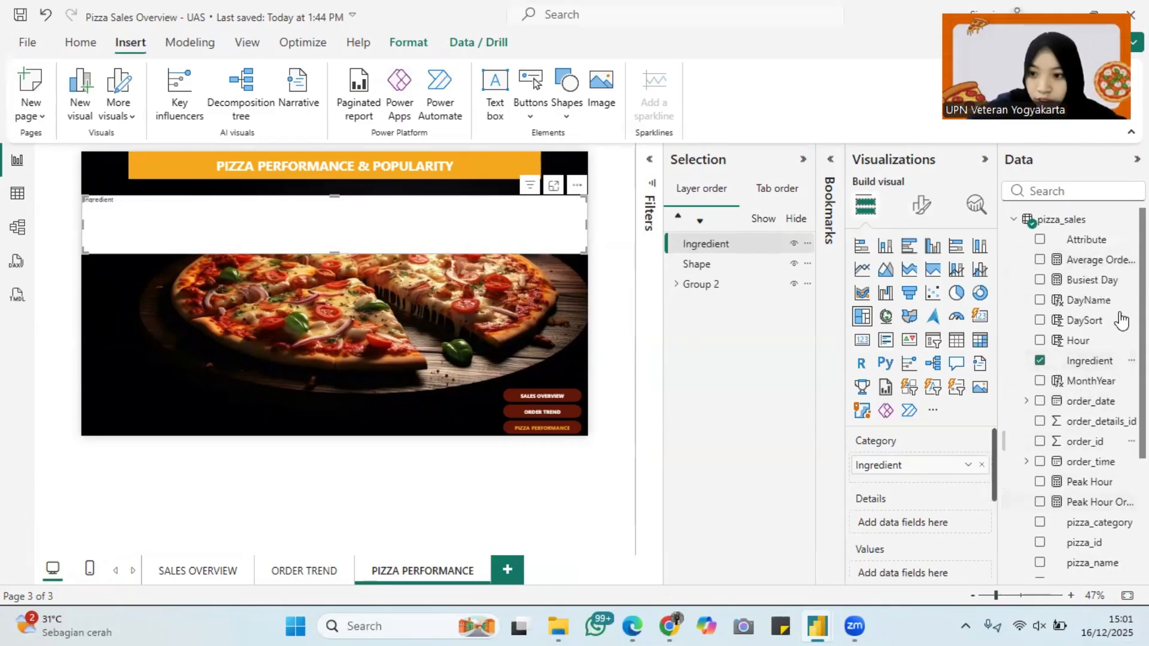
scroll(1089, 419, down, 5)
drag(1104, 551, 930, 567)
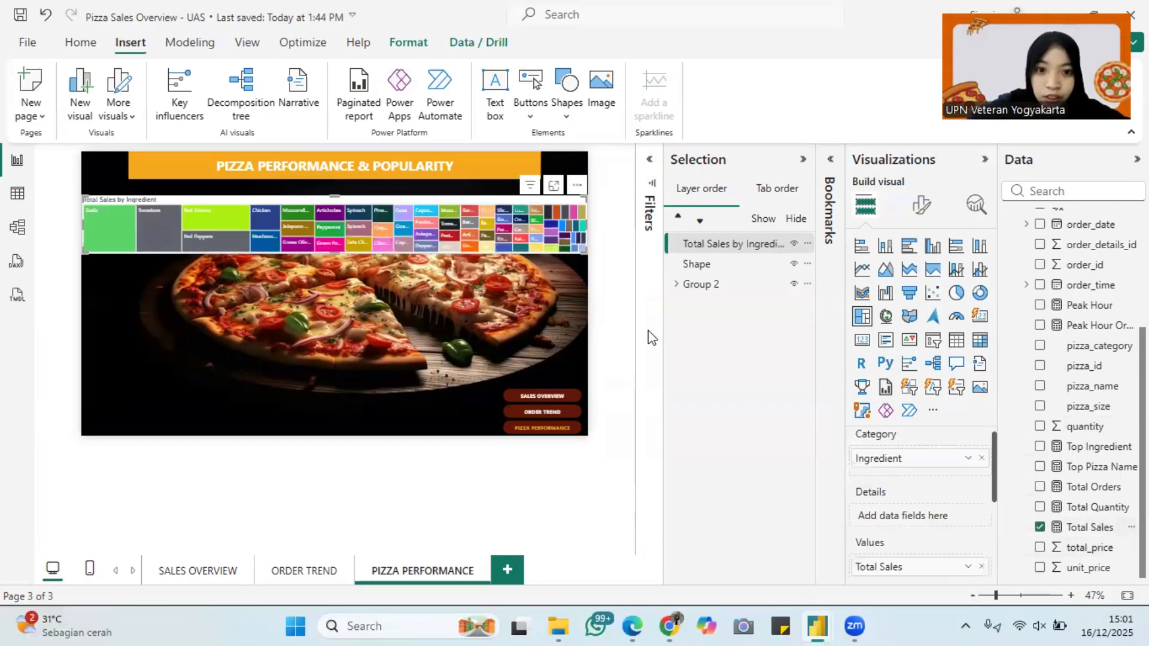
scroll(307, 282, up, 2)
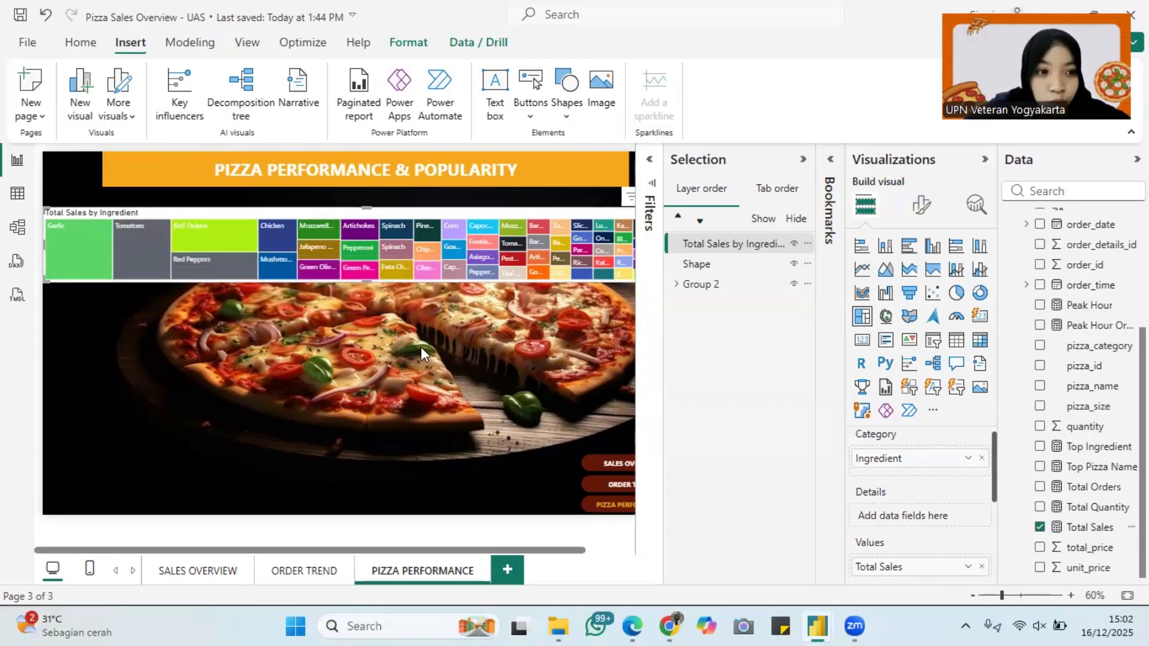
Add a stacked column chart, narrow it to about a third of the page width and place it below the treemap at the page's left edge.
click(466, 341)
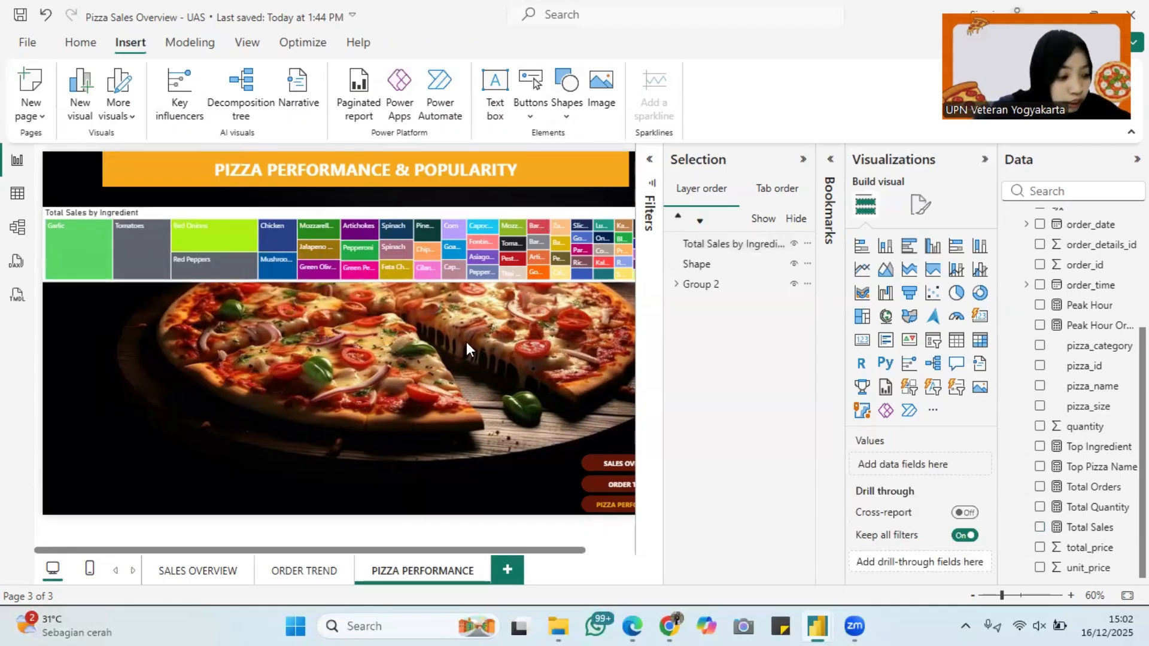
click(886, 245)
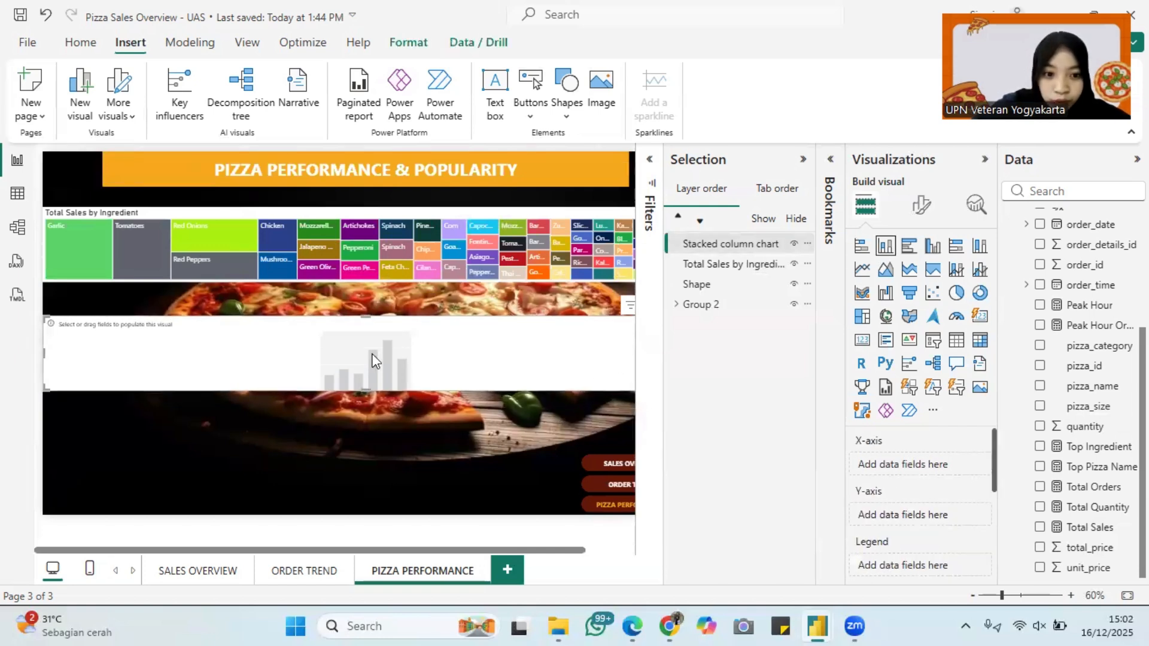
drag(43, 357, 27, 335)
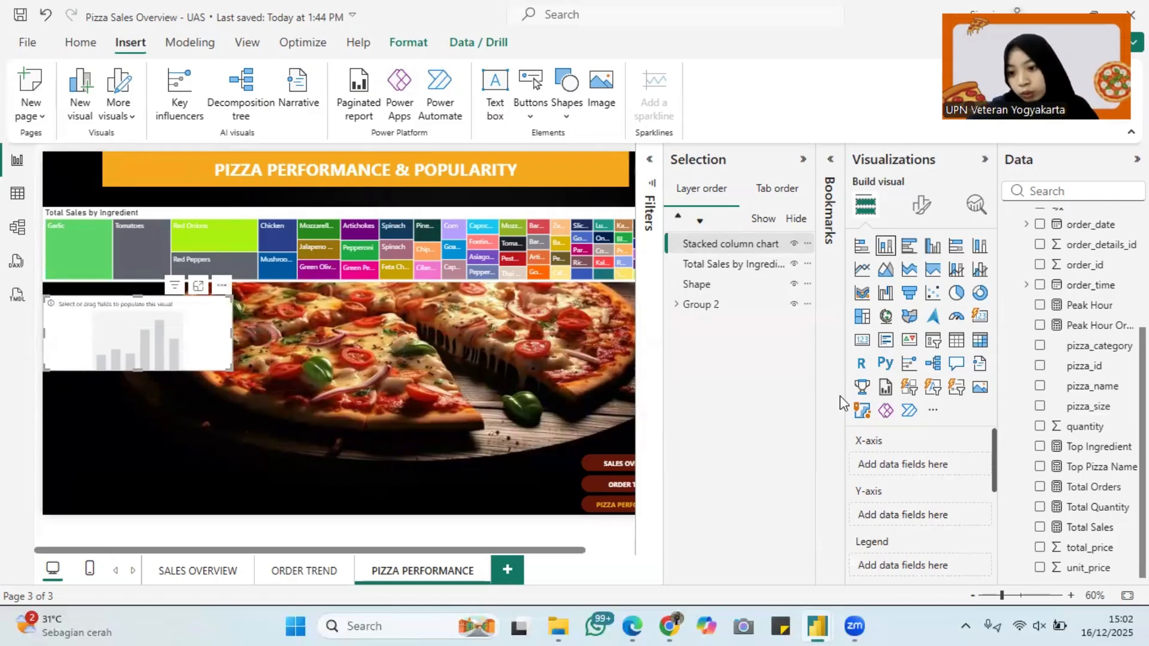
Set pizza_category as the column chart's X-axis and Total Sales as its Y-axis.
scroll(1059, 469, up, 5)
scroll(1077, 418, down, 5)
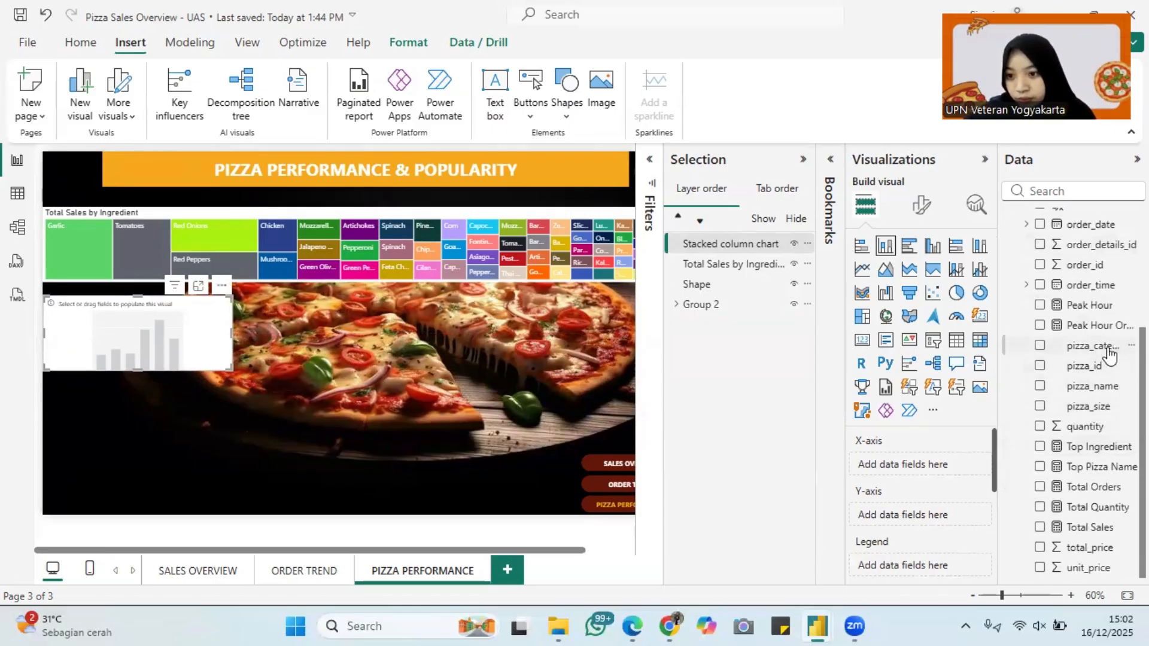
drag(1108, 353, 930, 464)
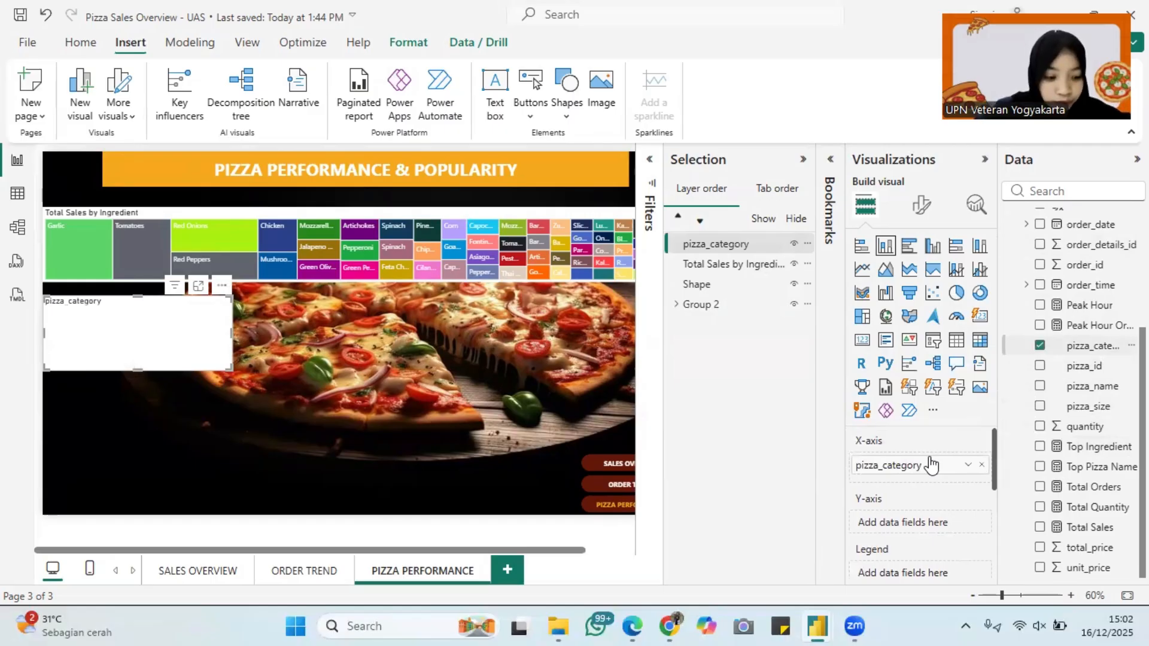
scroll(1083, 379, up, 5)
scroll(1086, 526, down, 5)
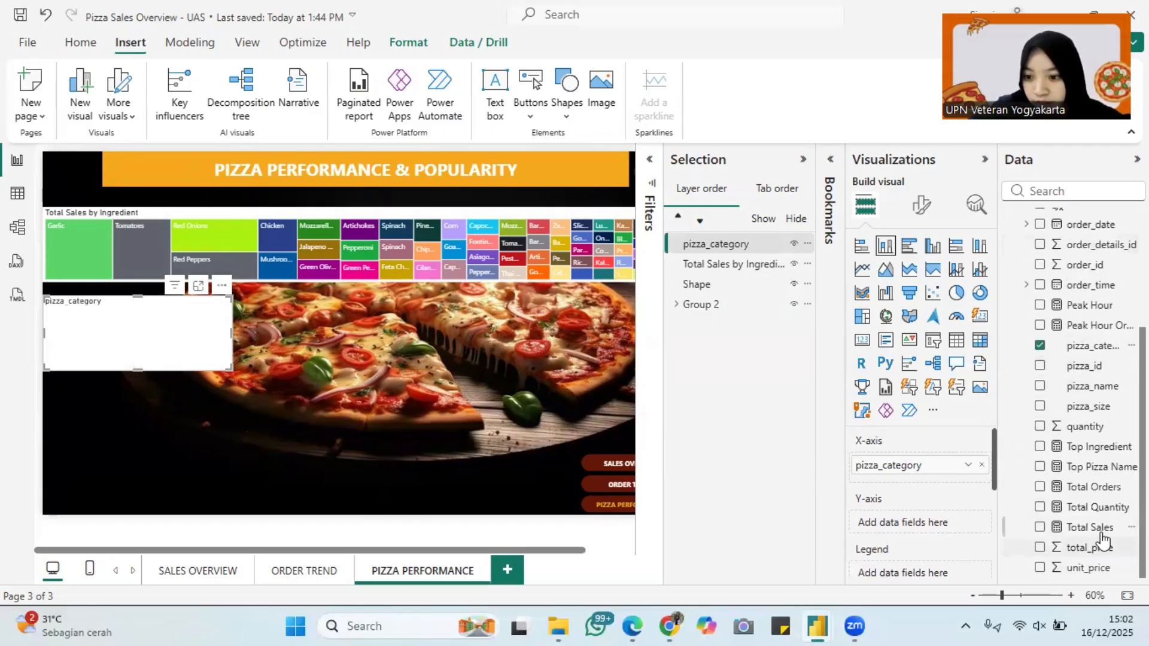
drag(1095, 528, 919, 521)
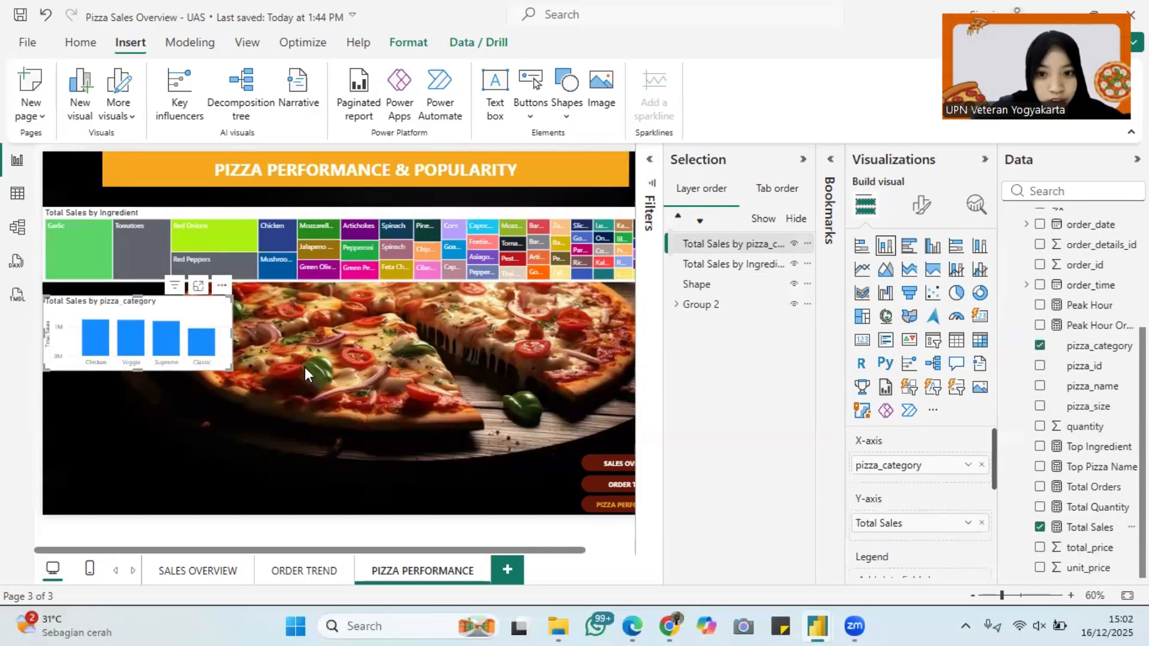
Try to add Total Sales as an extra visual-level filter on the category chart, and remove that filter.
click(651, 209)
scroll(600, 376, down, 1)
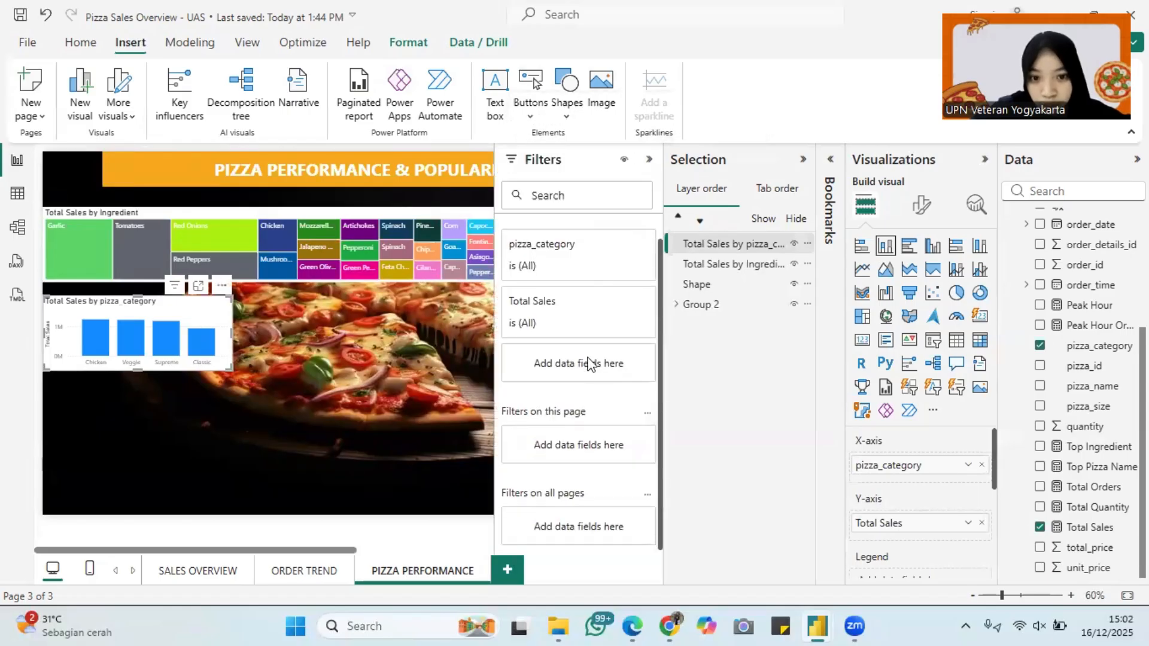
drag(1086, 528, 628, 368)
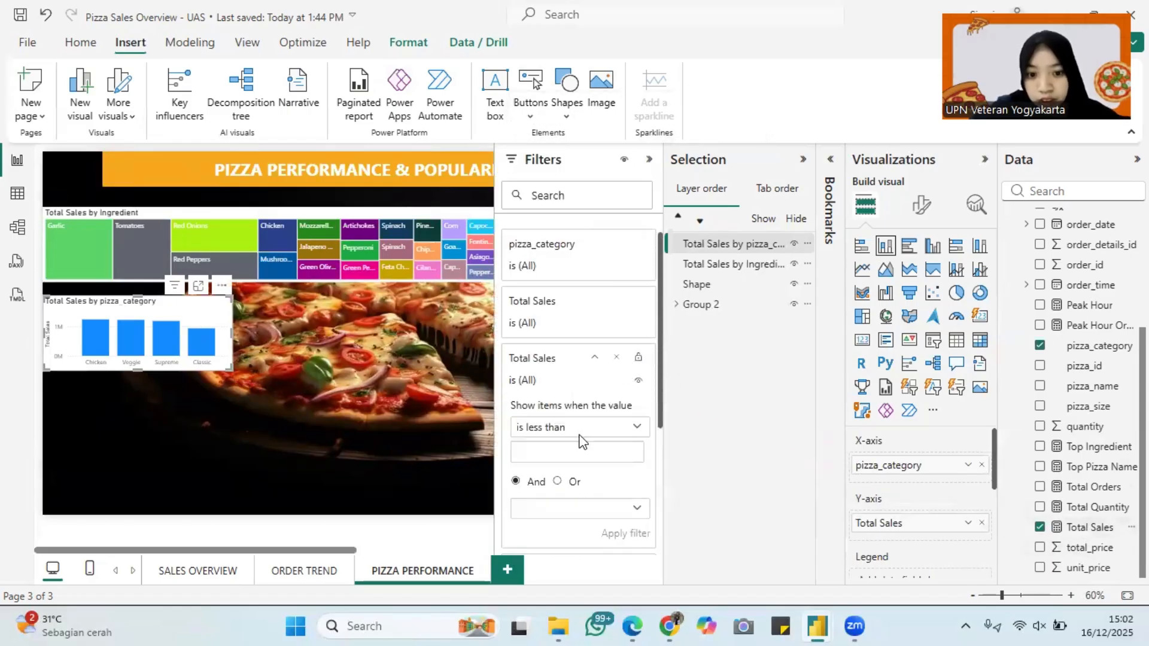
click(596, 432)
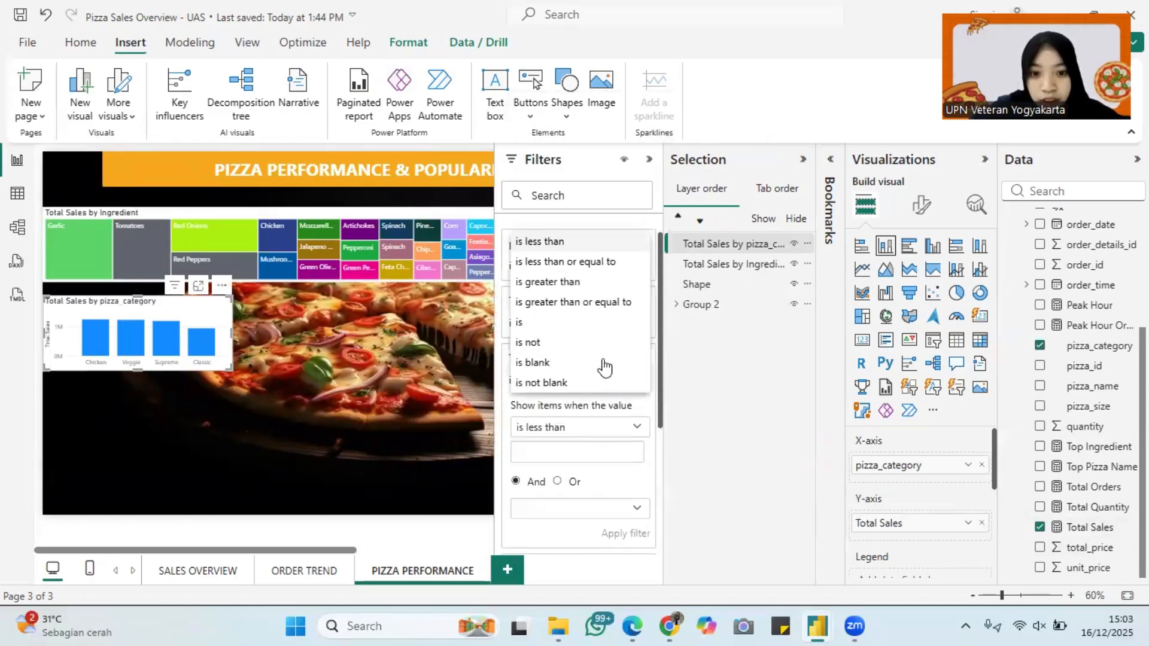
click(619, 435)
scroll(574, 395, down, 2)
click(580, 418)
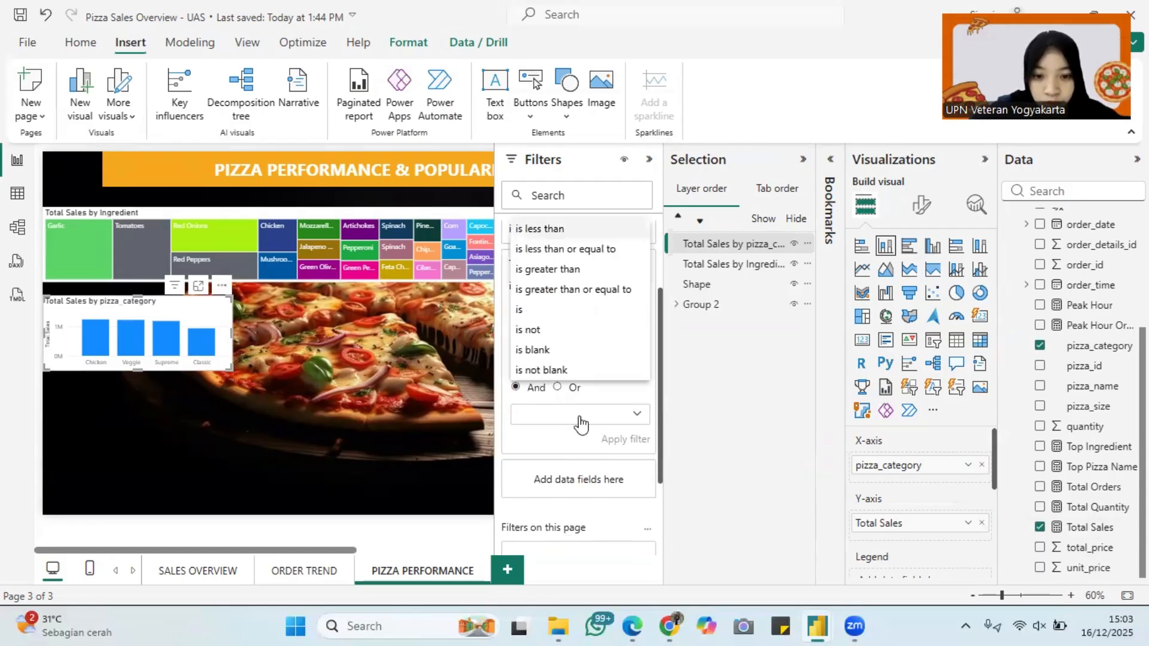
click(582, 422)
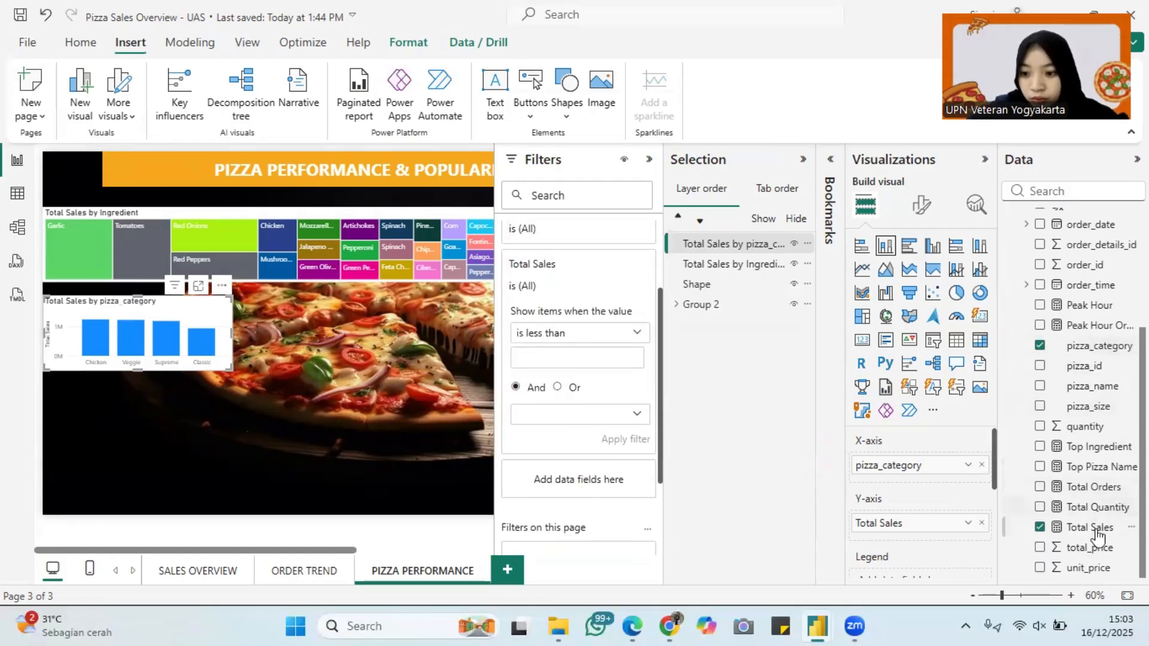
drag(1090, 527, 591, 488)
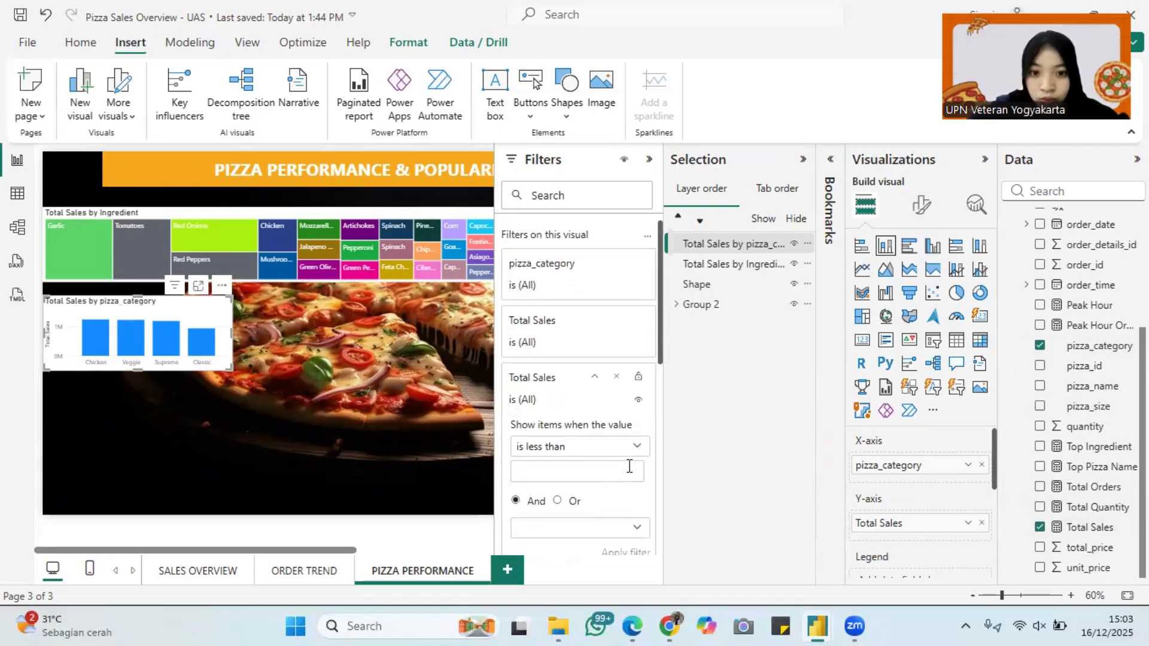
click(618, 378)
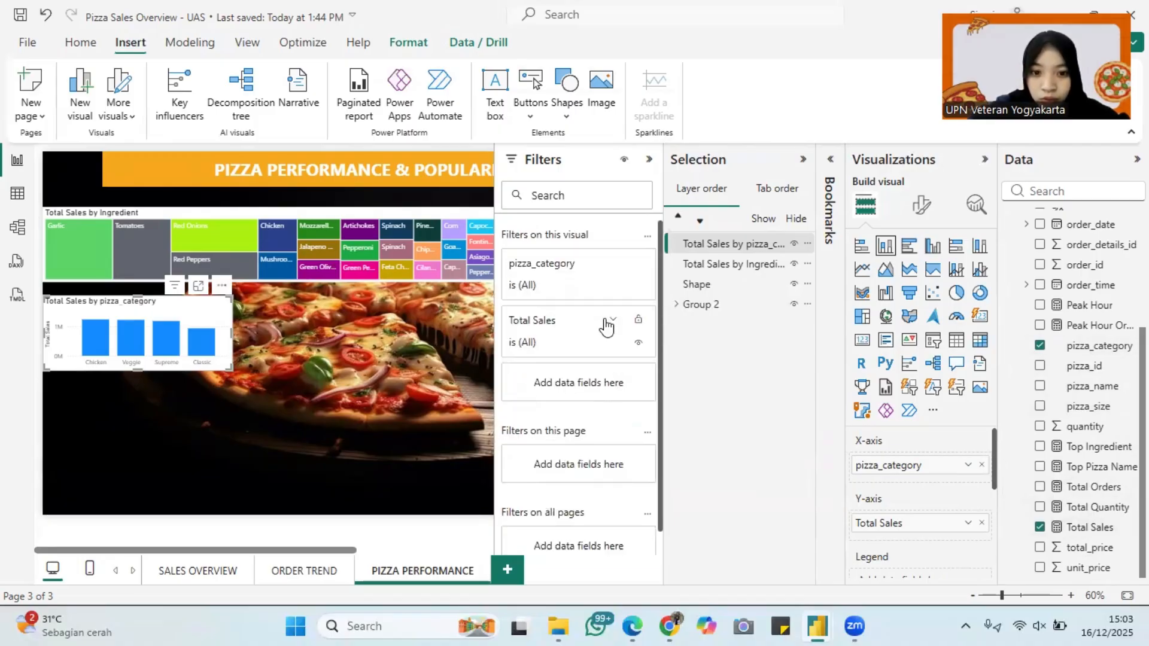
click(576, 326)
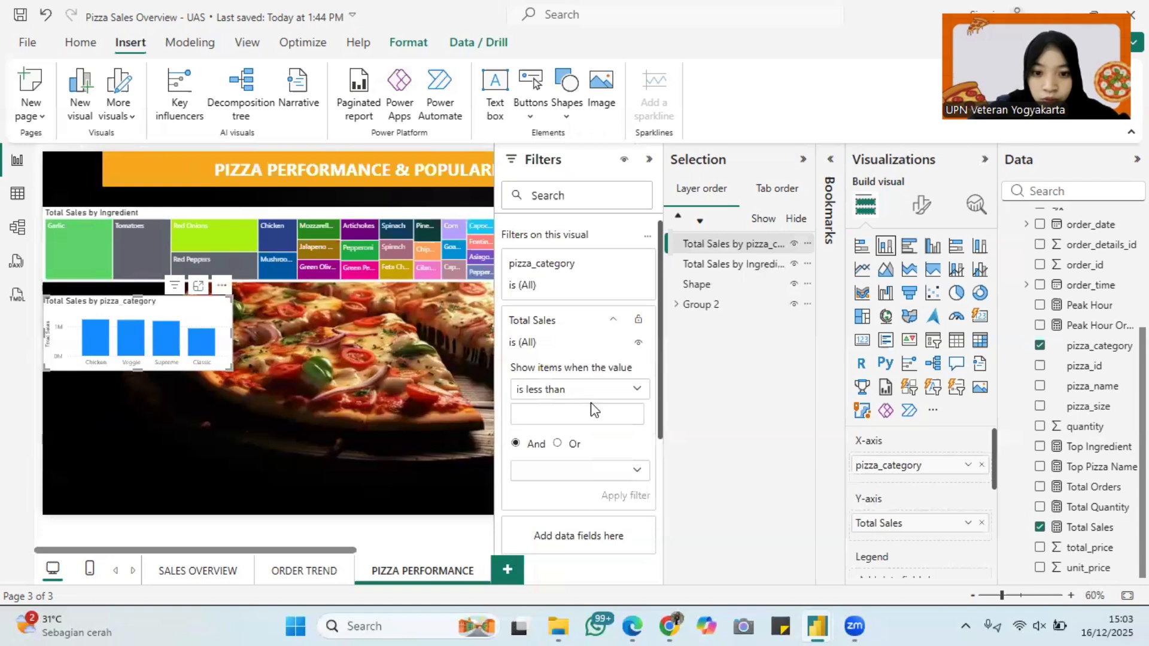
click(611, 387)
click(610, 388)
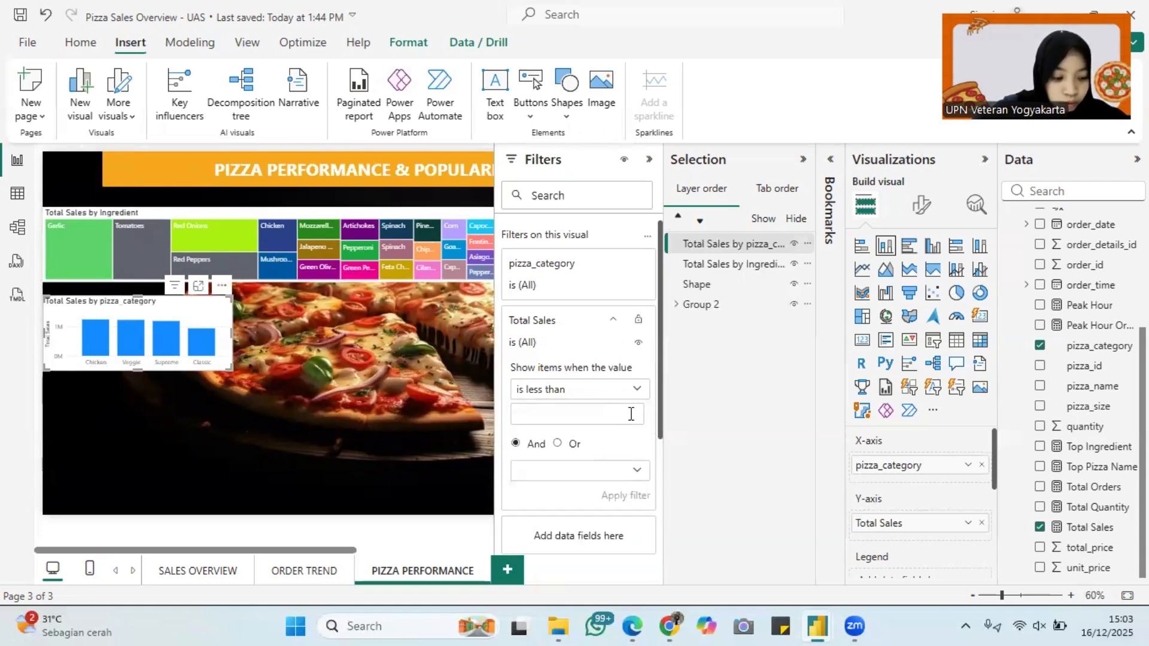
click(609, 326)
right_click(582, 318)
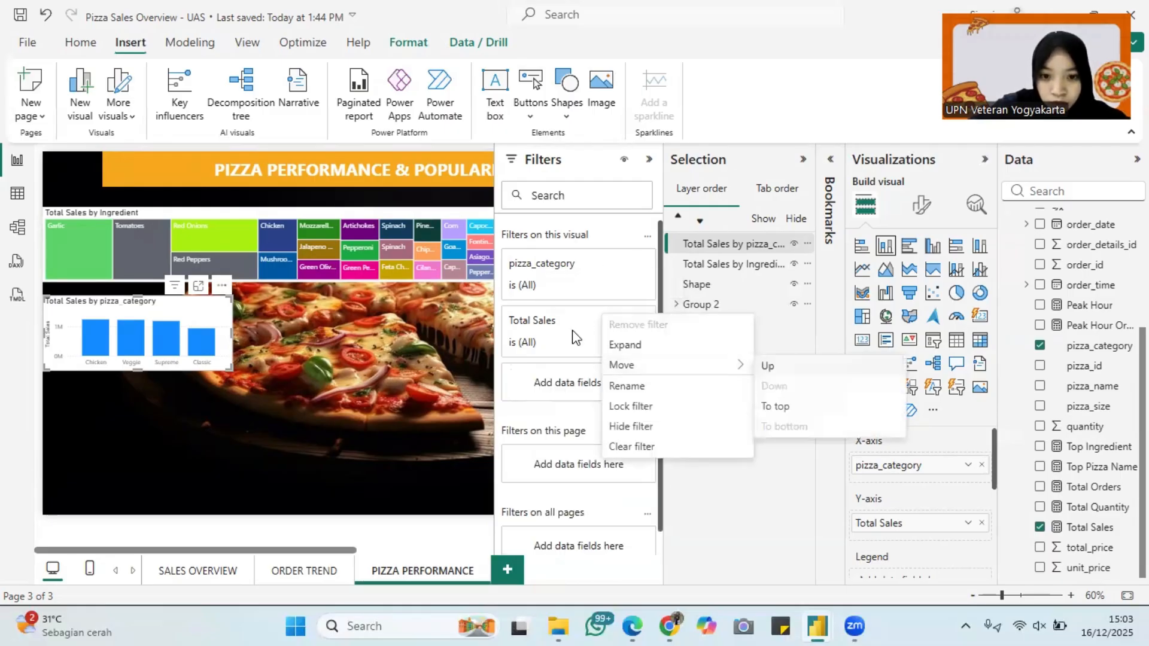
click(574, 333)
click(583, 323)
right_click(584, 324)
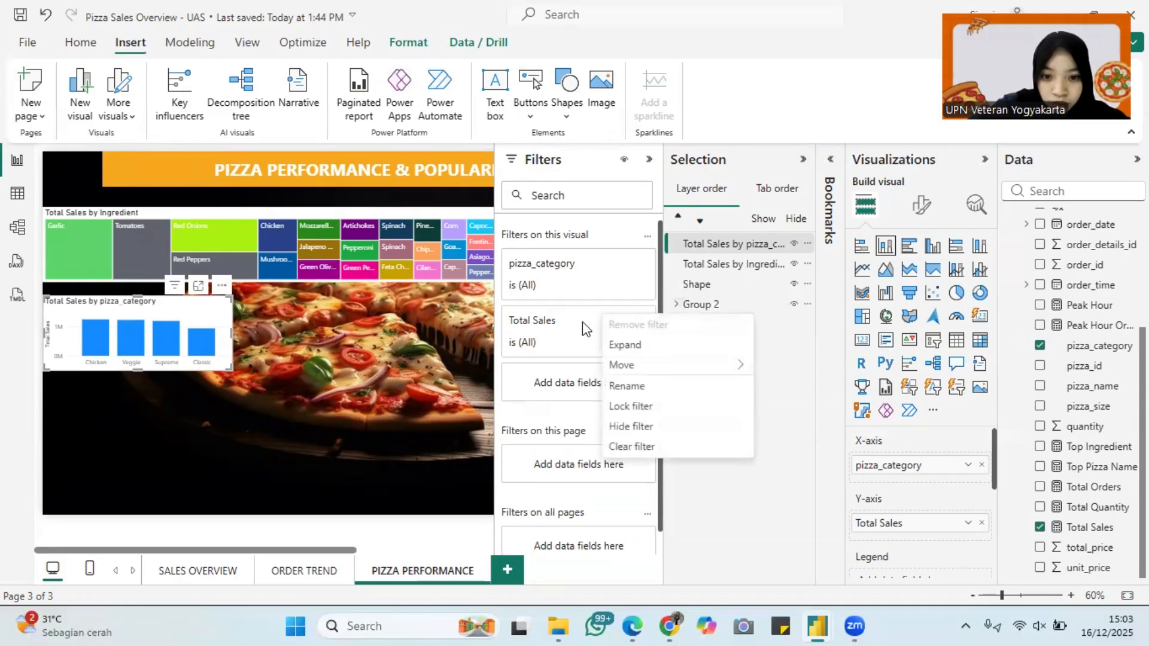
click(592, 341)
Filter the chart's pizza_category with a Top N filter showing the top 3 by Total Sales, and apply it.
click(610, 264)
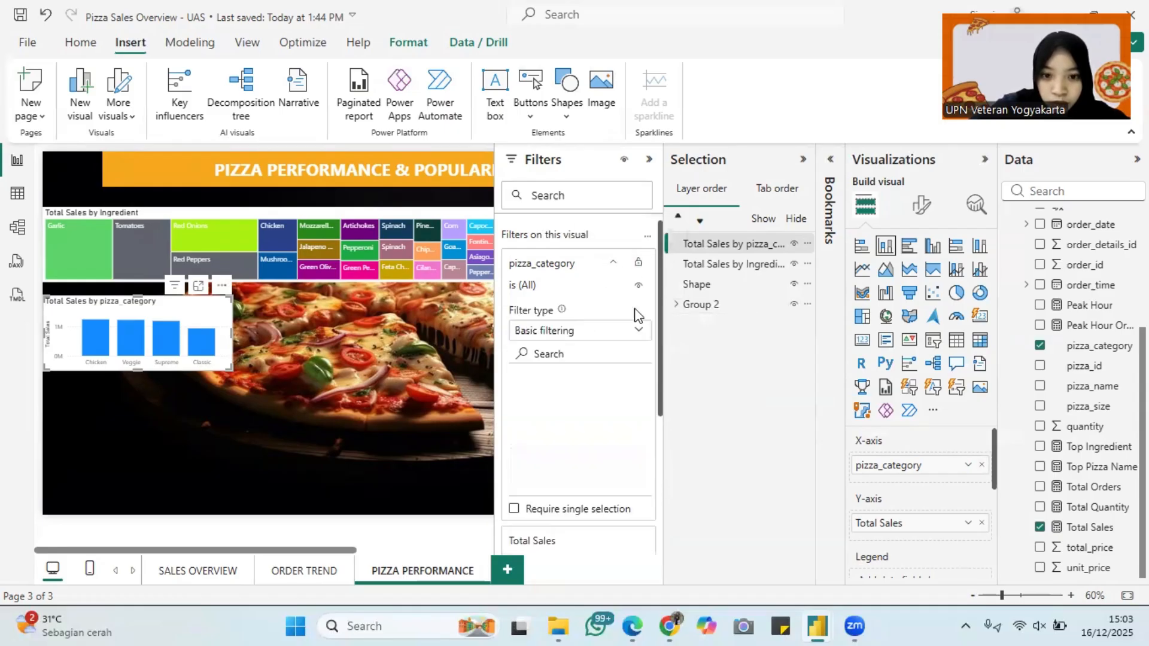
click(600, 331)
click(591, 393)
click(597, 372)
text(3)
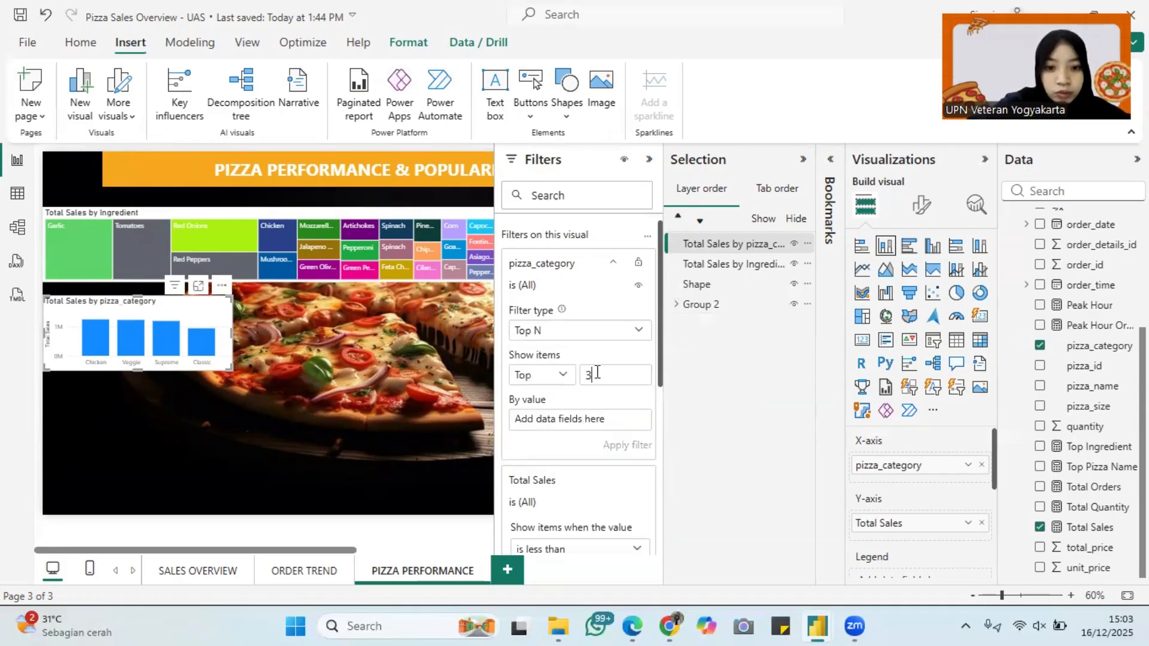
drag(1089, 527, 573, 421)
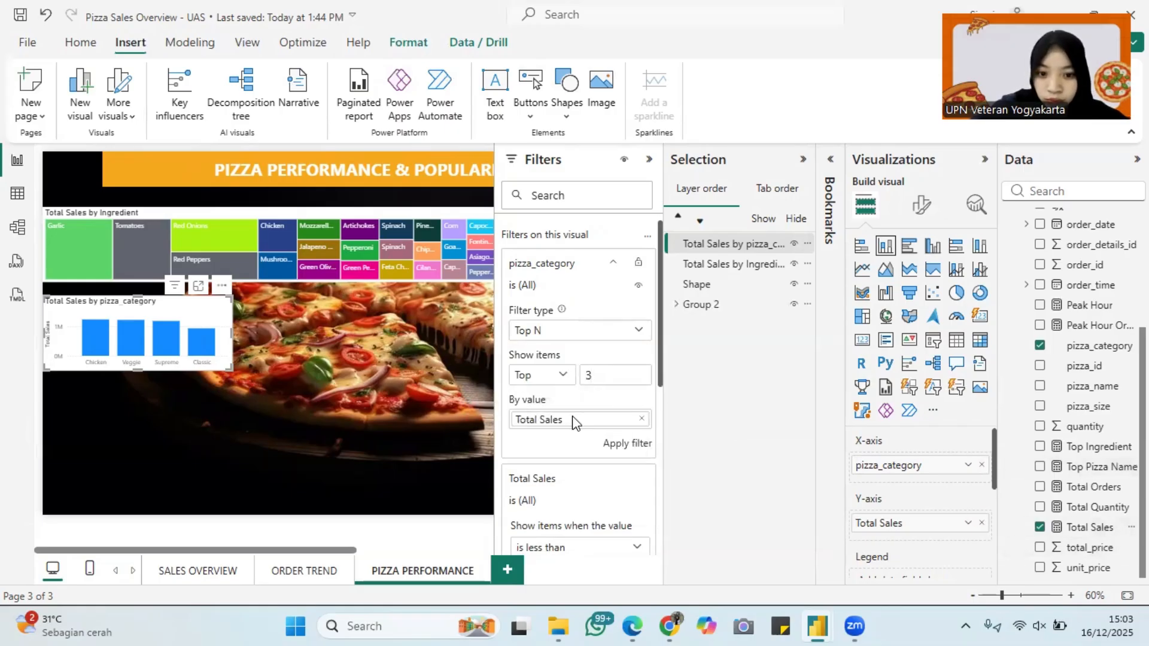
click(616, 442)
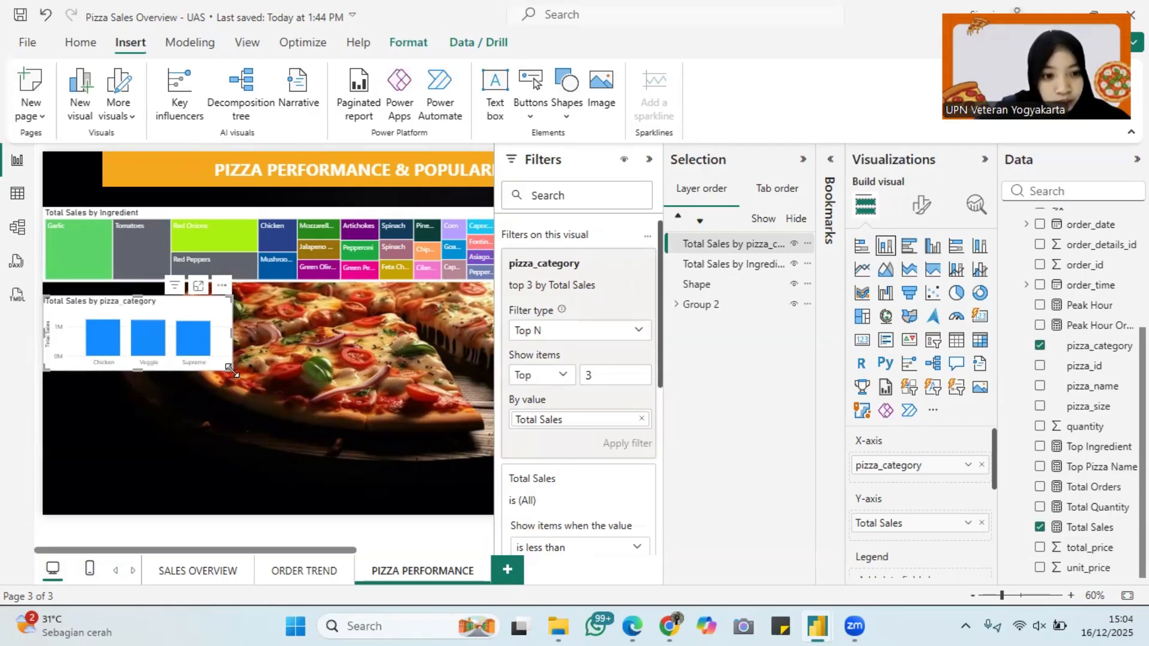
Enlarge the category chart to about half the page width and change it to a clustered column chart.
drag(229, 369, 286, 398)
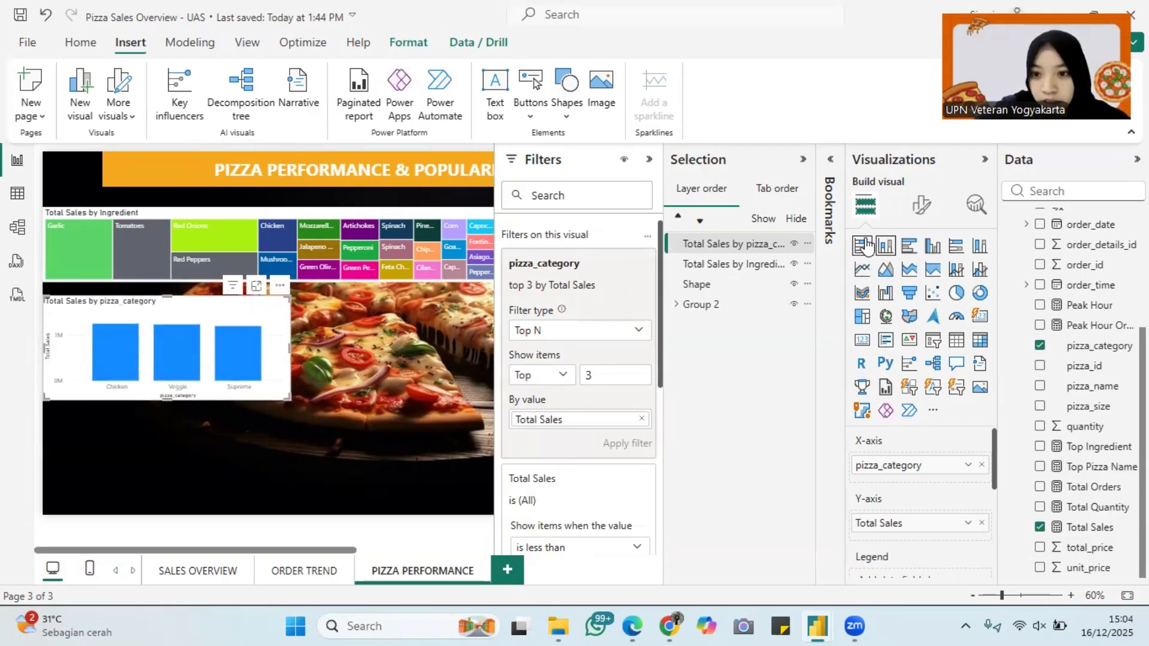
click(932, 246)
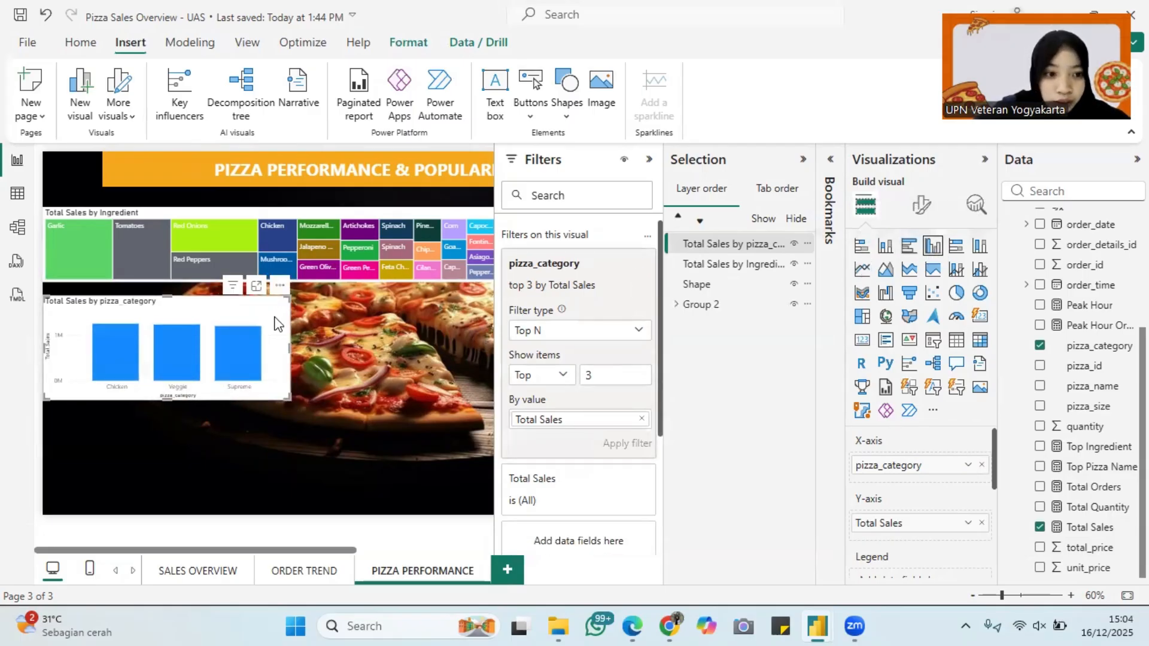
drag(277, 324, 367, 329)
key(ctrl+z)
Duplicate the category chart and place the copy beside the original, below the treemap.
click(243, 304)
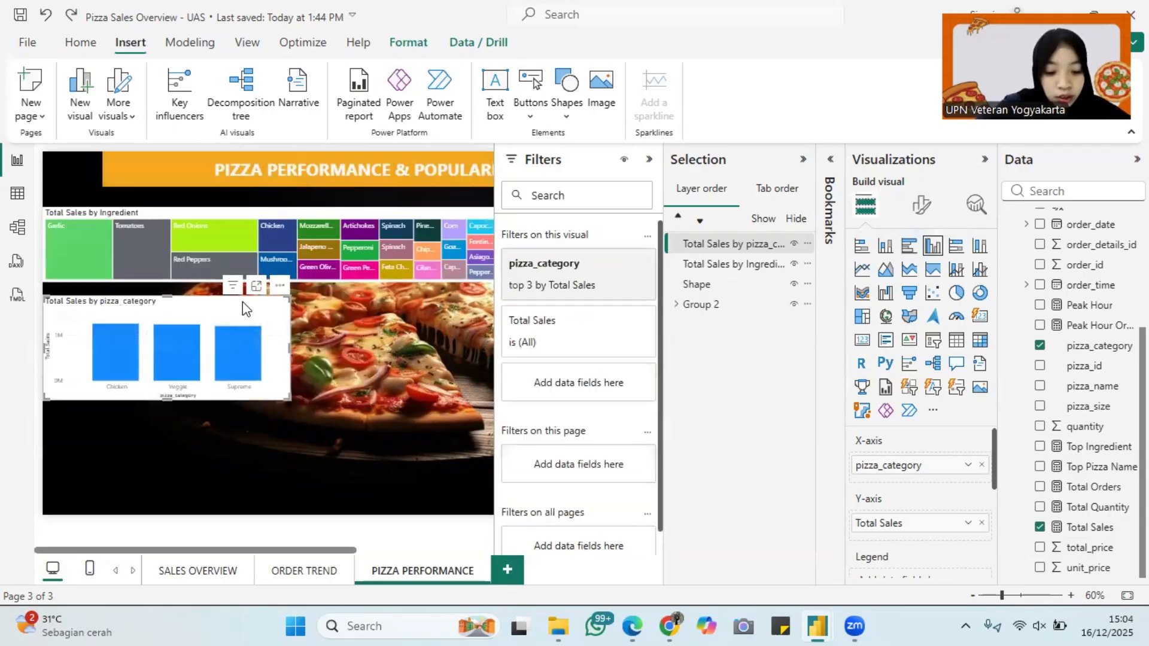
key(ctrl+c)
key(ctrl+v)
drag(267, 329, 518, 321)
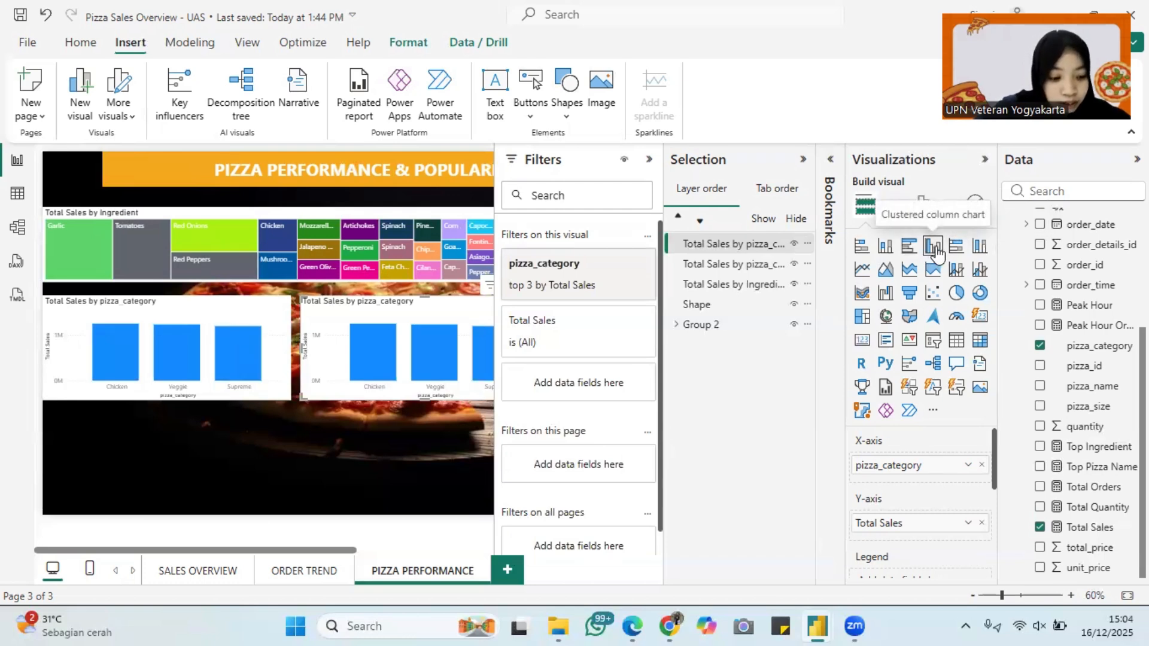
click(266, 315)
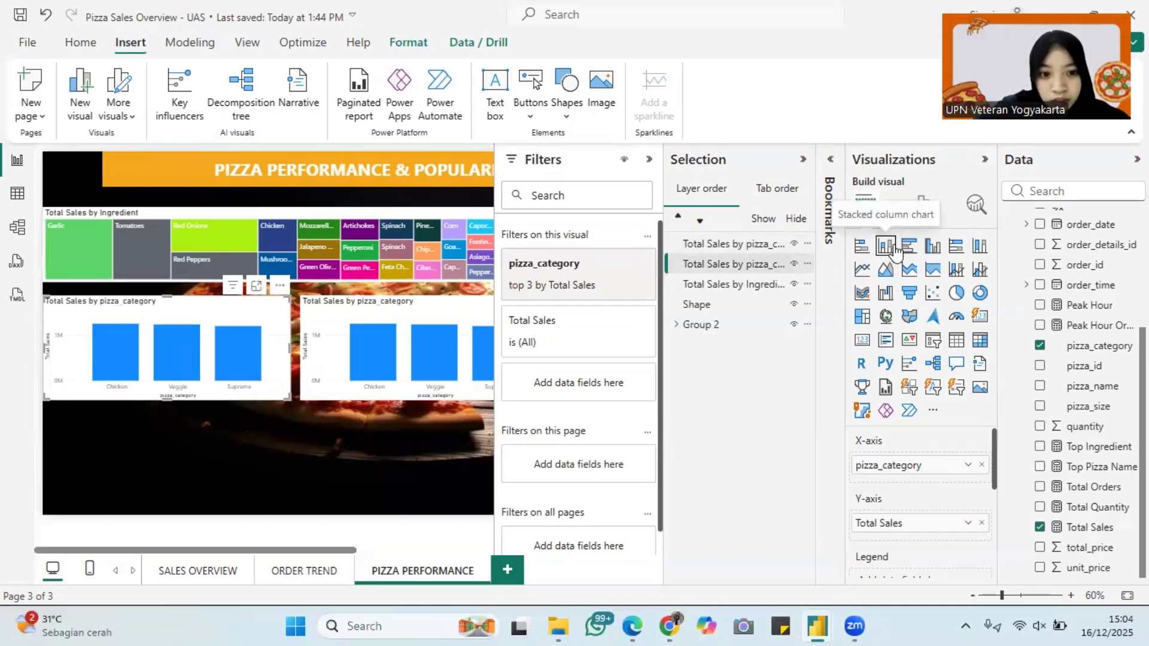
click(441, 313)
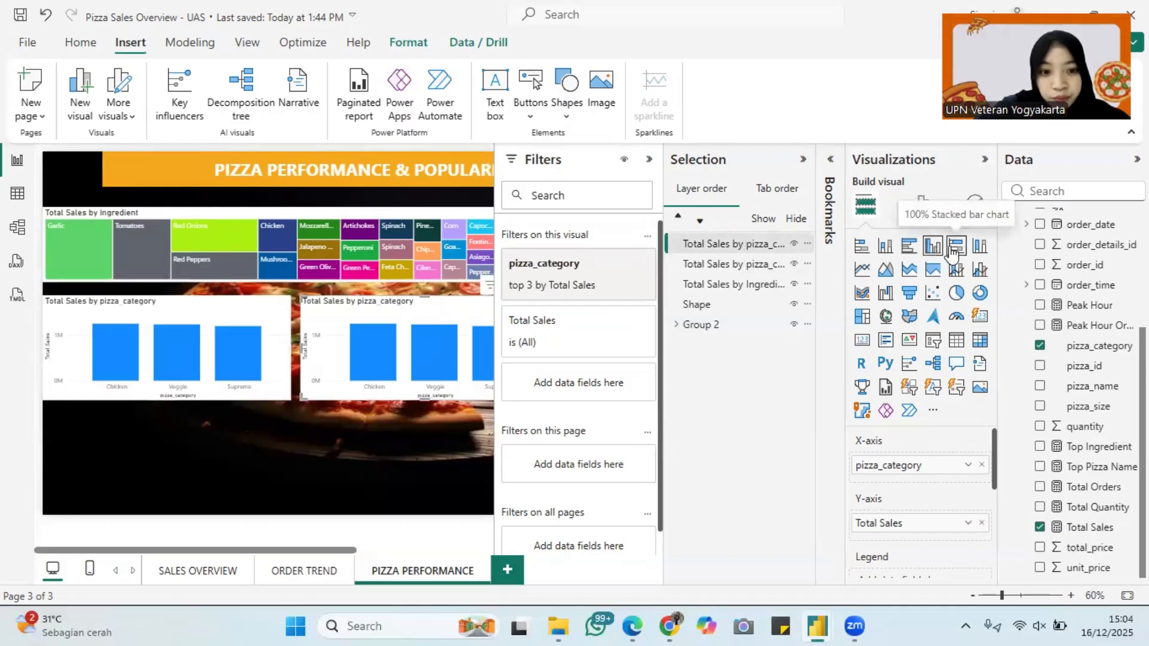
Replace pizza_category with pizza_name on the copied chart's X-axis.
drag(968, 476, 691, 461)
scroll(1101, 314, up, 3)
scroll(1096, 413, down, 1)
scroll(1096, 413, down, 3)
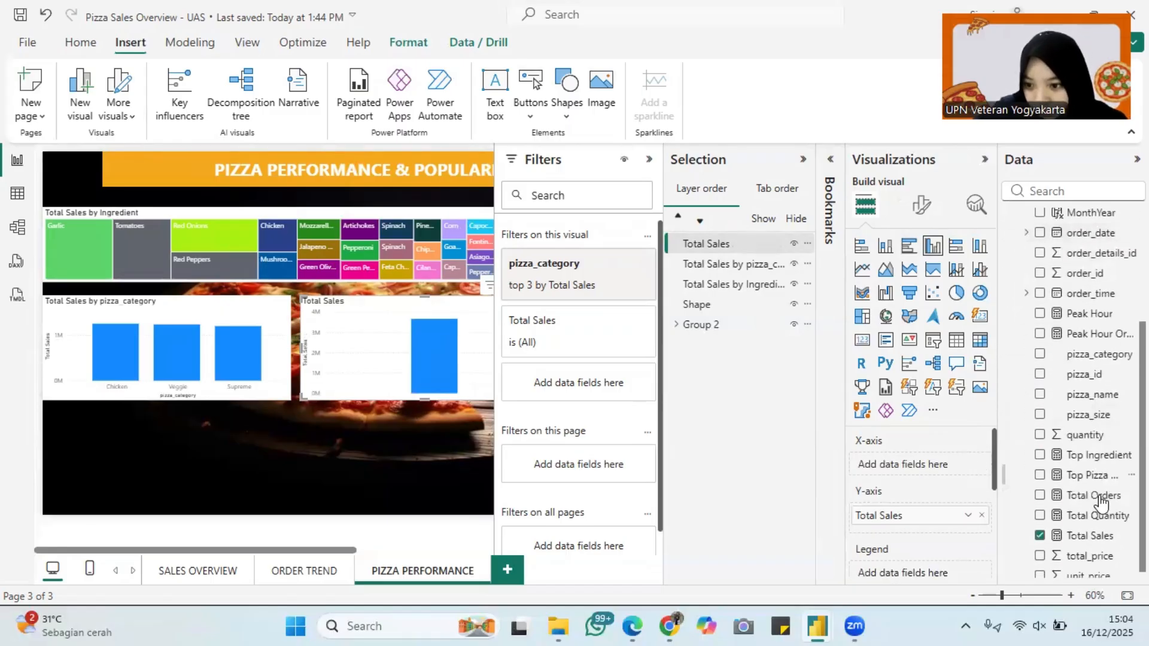
drag(1113, 388, 915, 469)
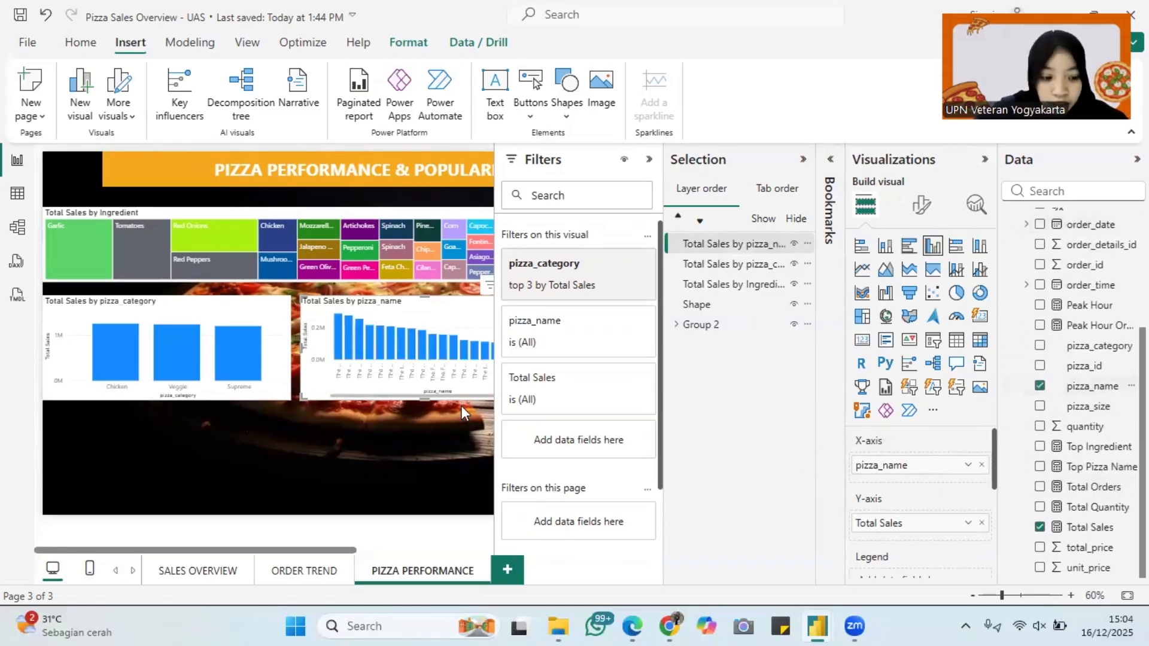
Set the copied chart's pizza_category filter to the top 5, and delete that chart from the page.
click(594, 263)
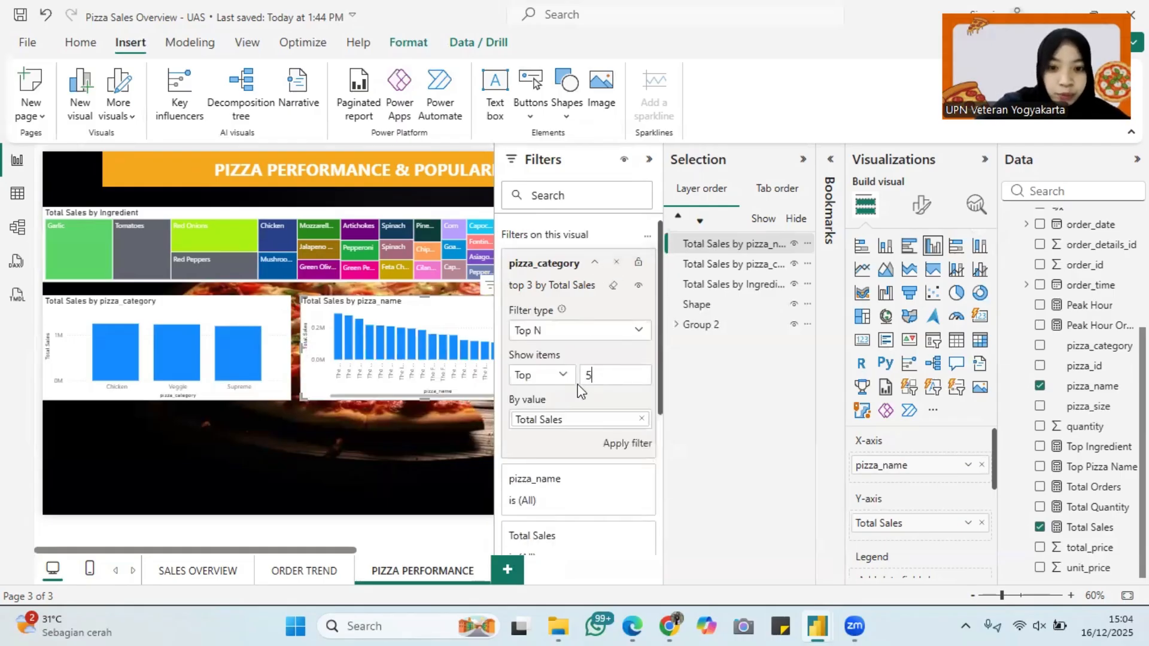
click(630, 447)
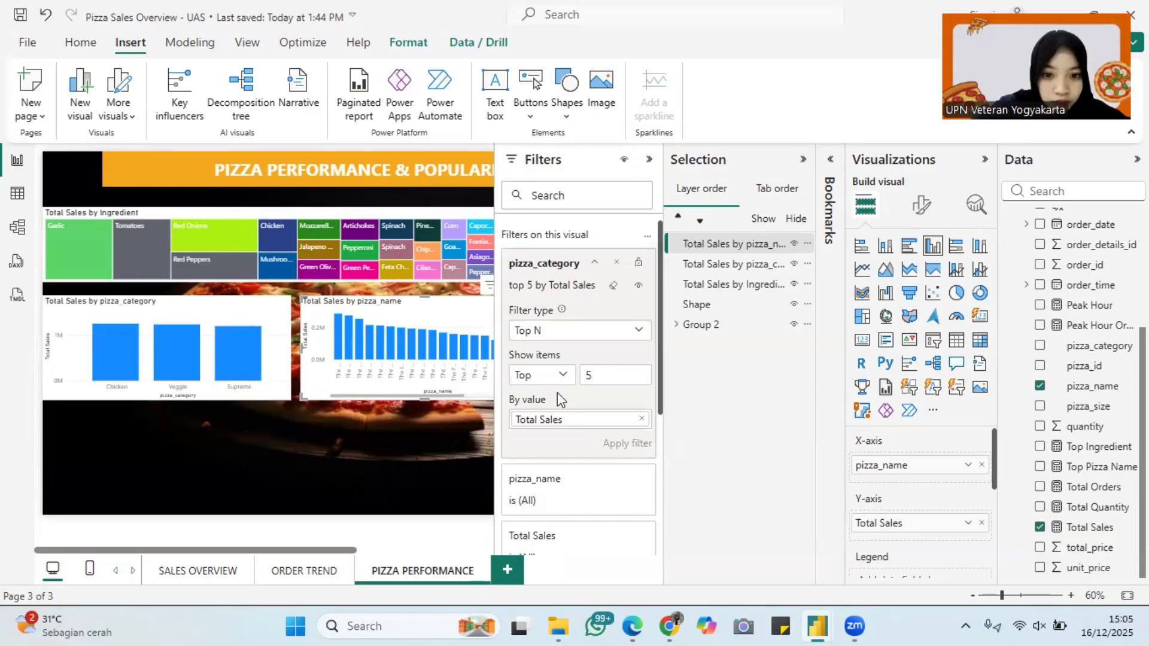
scroll(352, 406, right, 5)
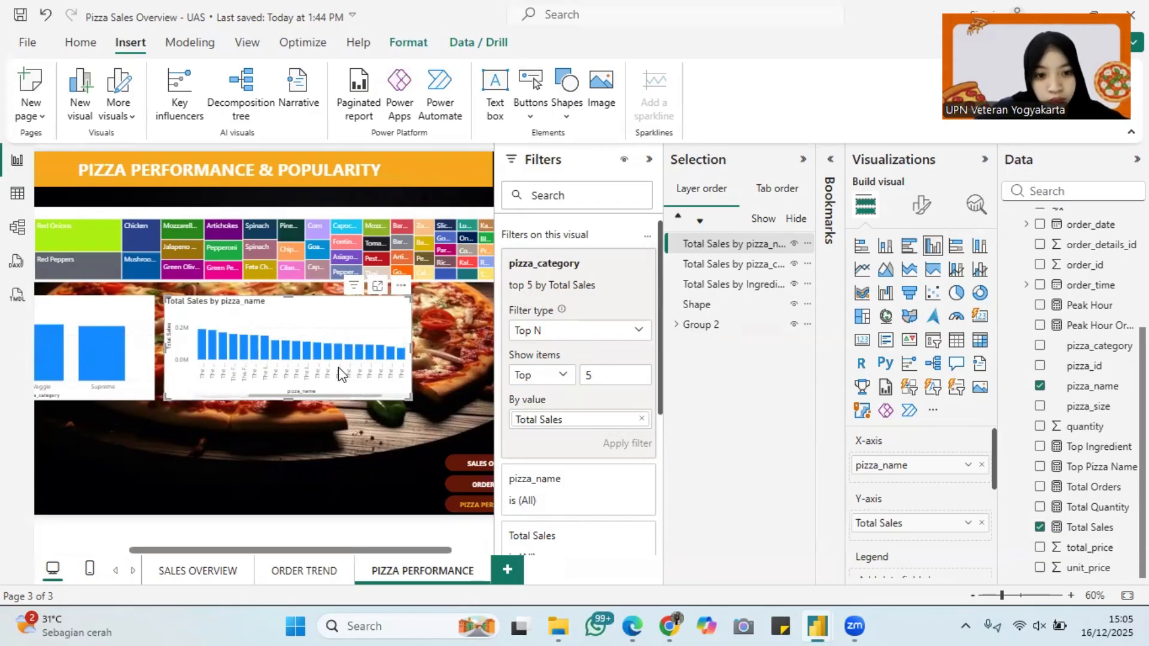
click(400, 285)
click(469, 345)
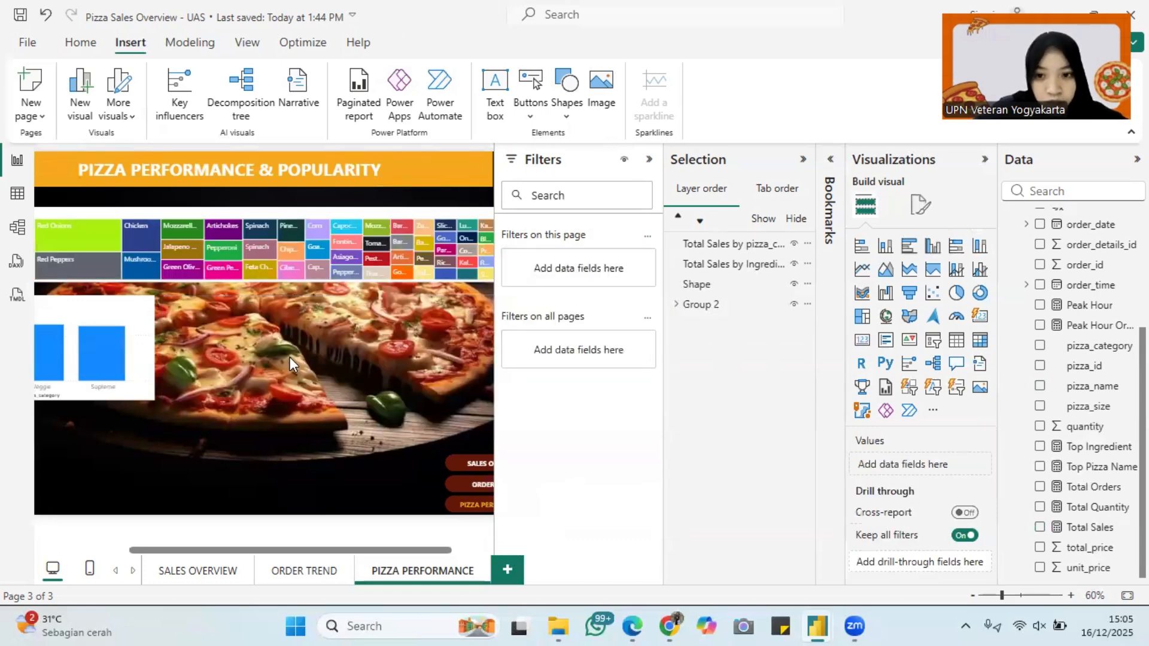
Add a 100% stacked column chart beside the category chart, with pizza_name on the X-axis and Total Sales on the Y-axis.
click(979, 246)
drag(110, 459, 362, 344)
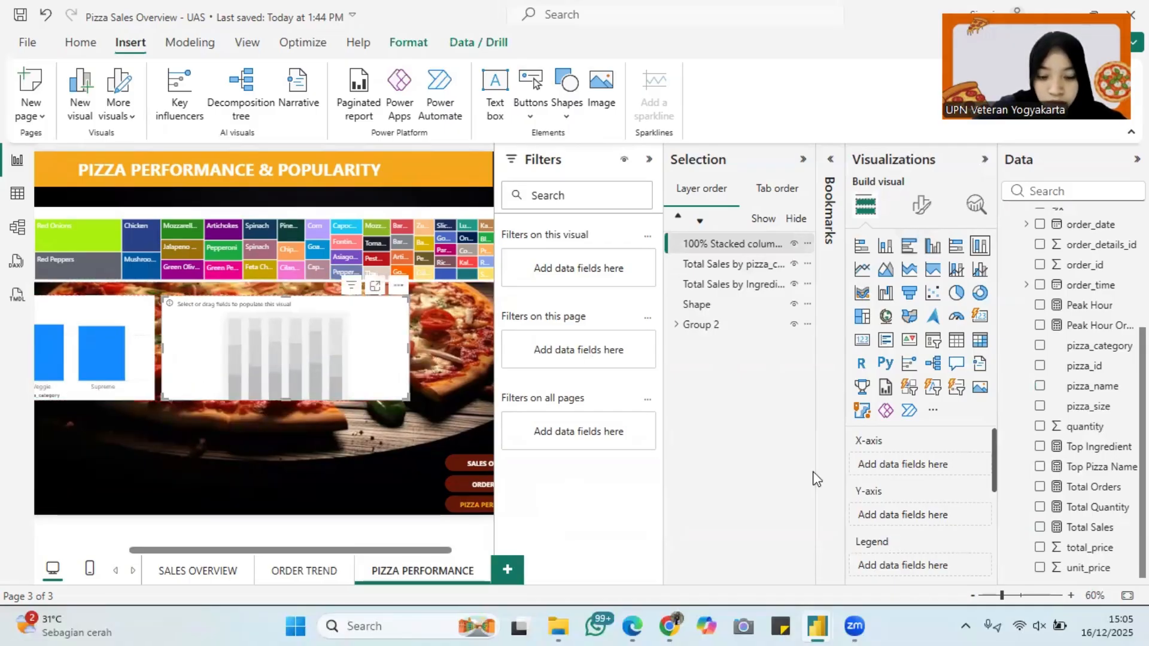
scroll(1063, 357, up, 5)
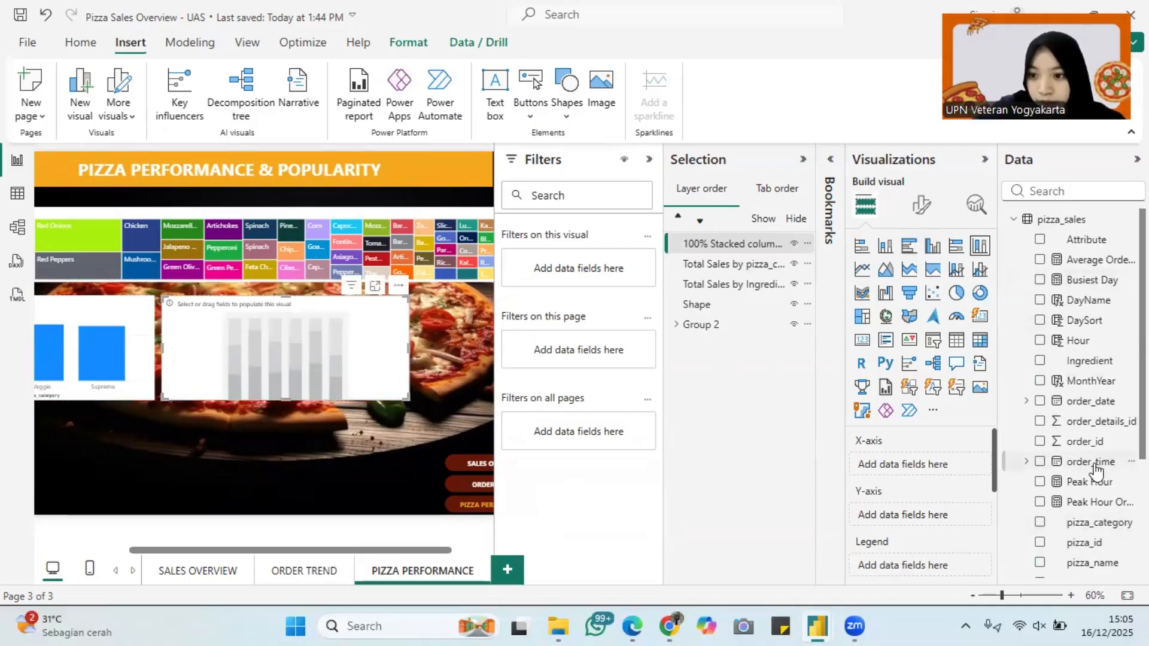
scroll(1094, 470, down, 2)
drag(1092, 480, 931, 466)
scroll(1077, 479, down, 3)
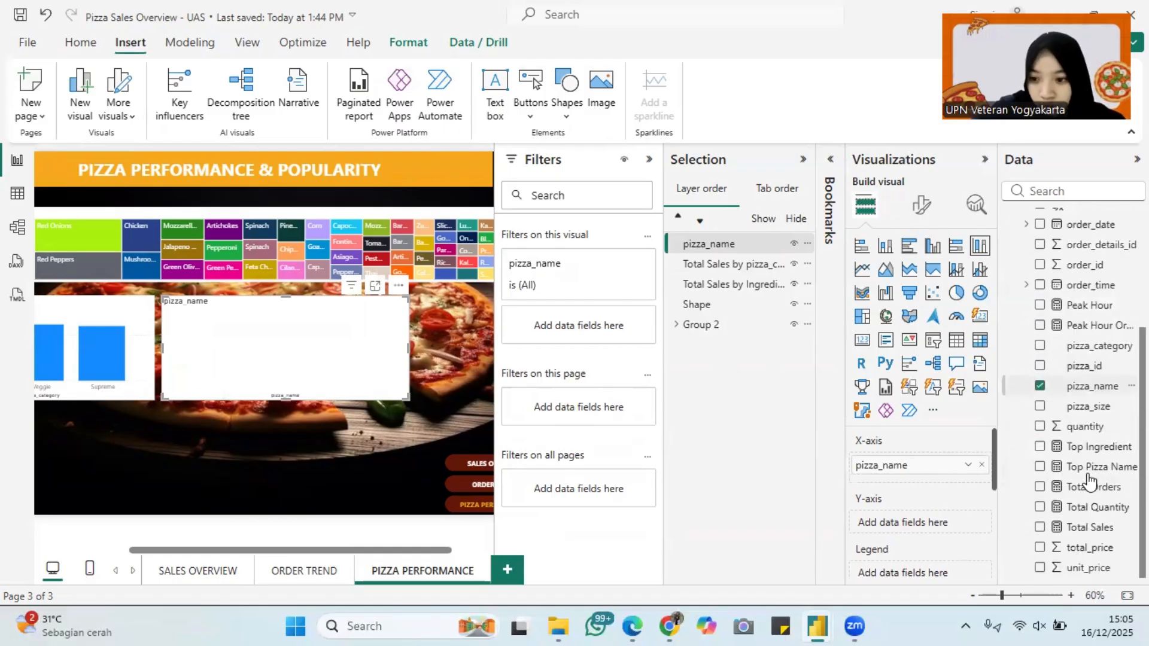
drag(1089, 529, 922, 523)
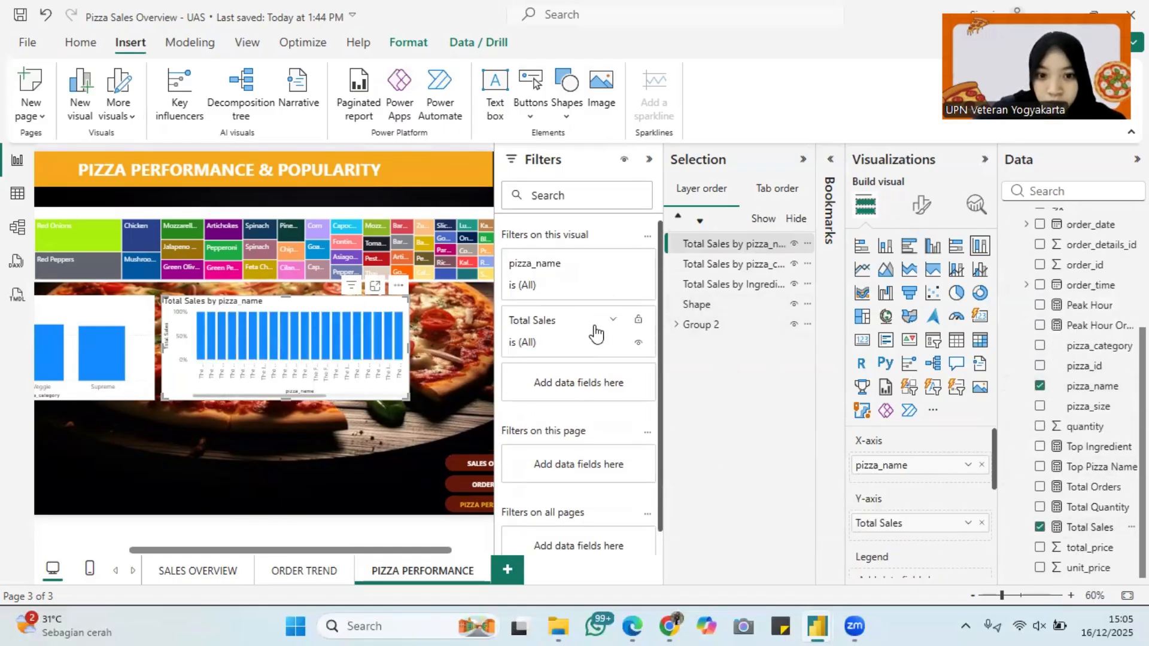
Filter the new chart's pizza_name with a Top N filter showing the top 5 by Total Sales, and apply it.
click(612, 262)
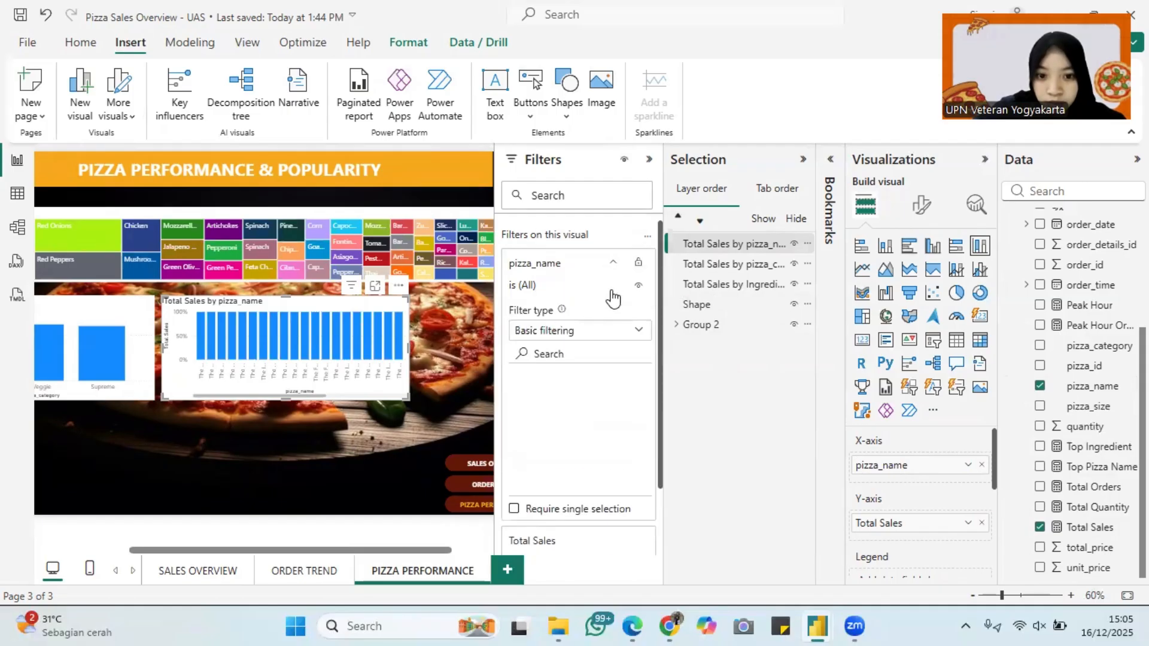
click(608, 330)
click(589, 395)
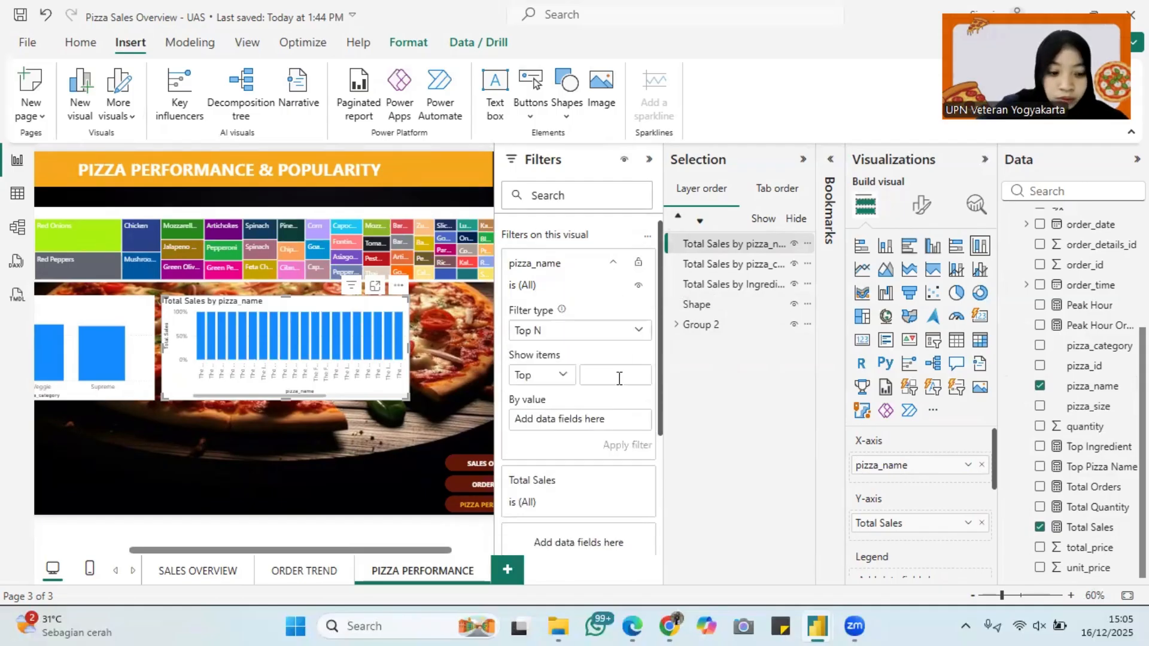
drag(1070, 528, 593, 422)
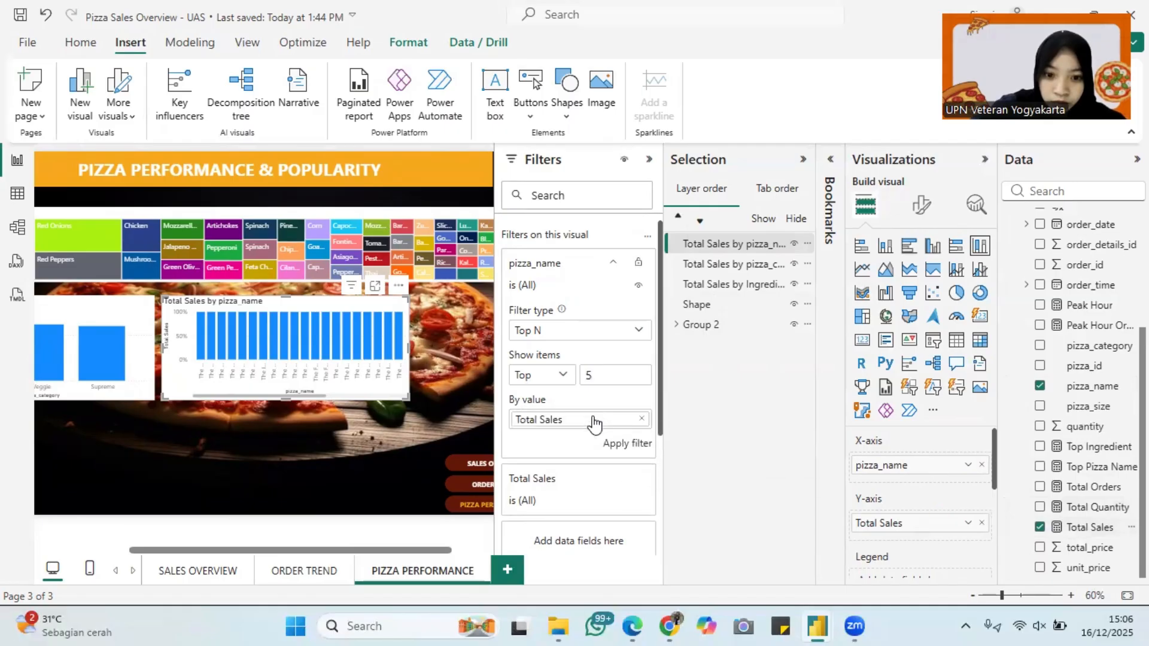
click(636, 446)
click(278, 464)
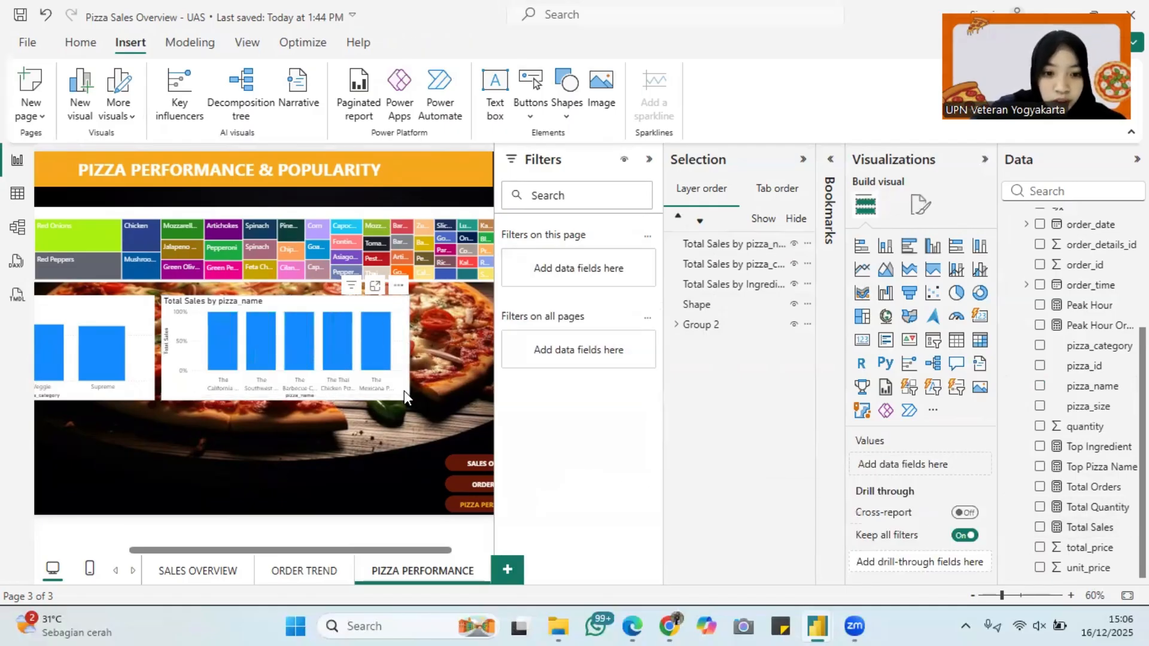
Widen the Total Sales by pizza_name chart, move it to the page's right edge, and make it slightly taller.
click(404, 390)
drag(403, 390, 501, 386)
scroll(402, 422, right, 1)
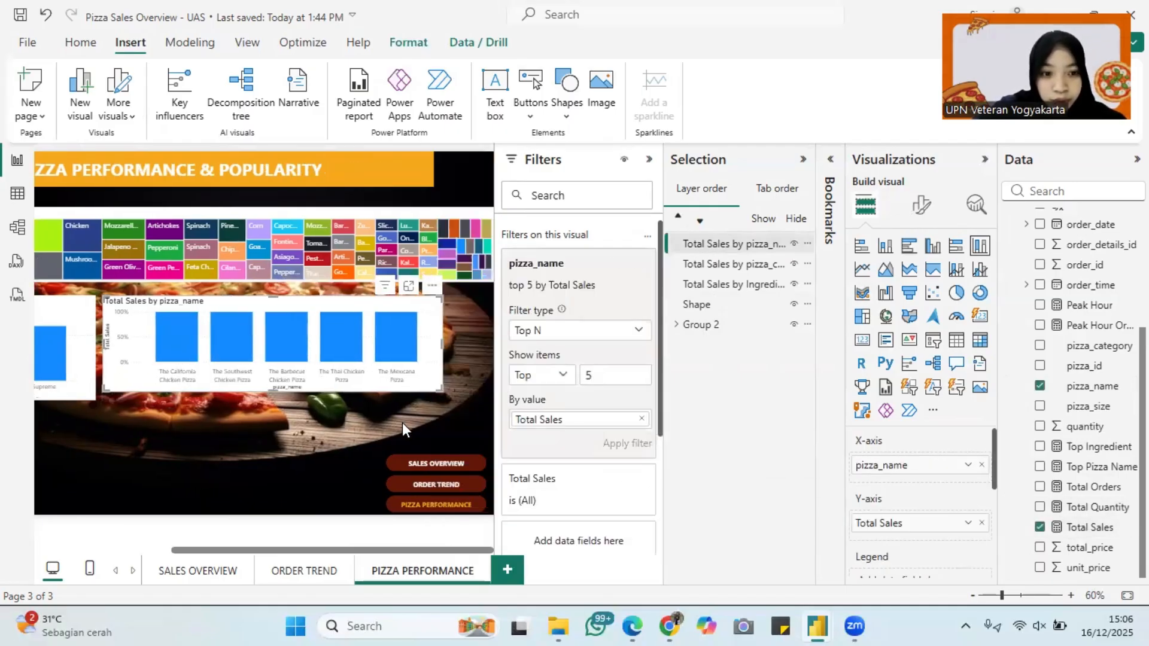
drag(424, 381, 476, 381)
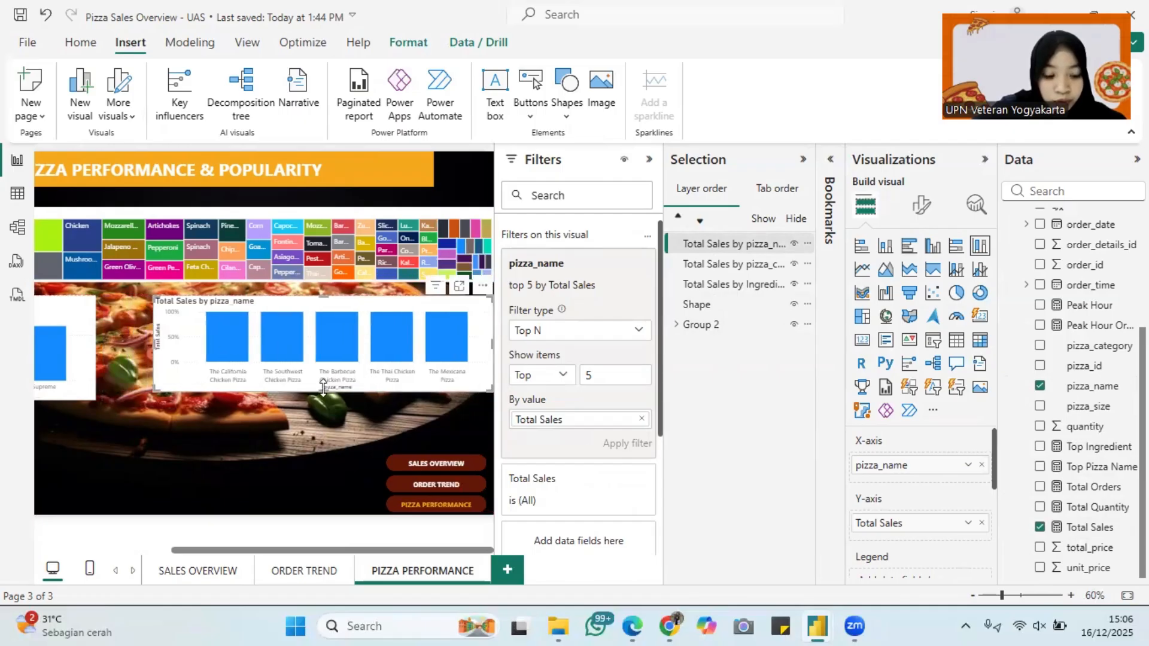
drag(323, 388, 326, 414)
scroll(270, 401, left, 2)
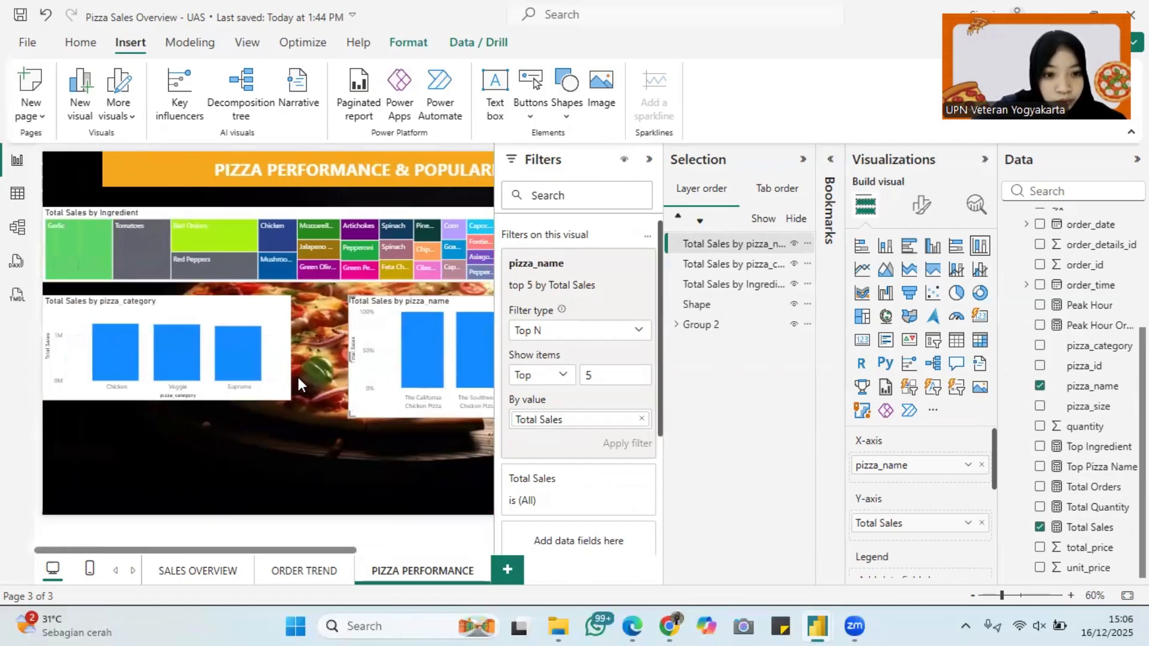
Enlarge the Total Sales by pizza_category chart to nearly reach the pizza_name chart and match its height.
click(284, 348)
drag(291, 350, 337, 357)
drag(192, 399, 199, 415)
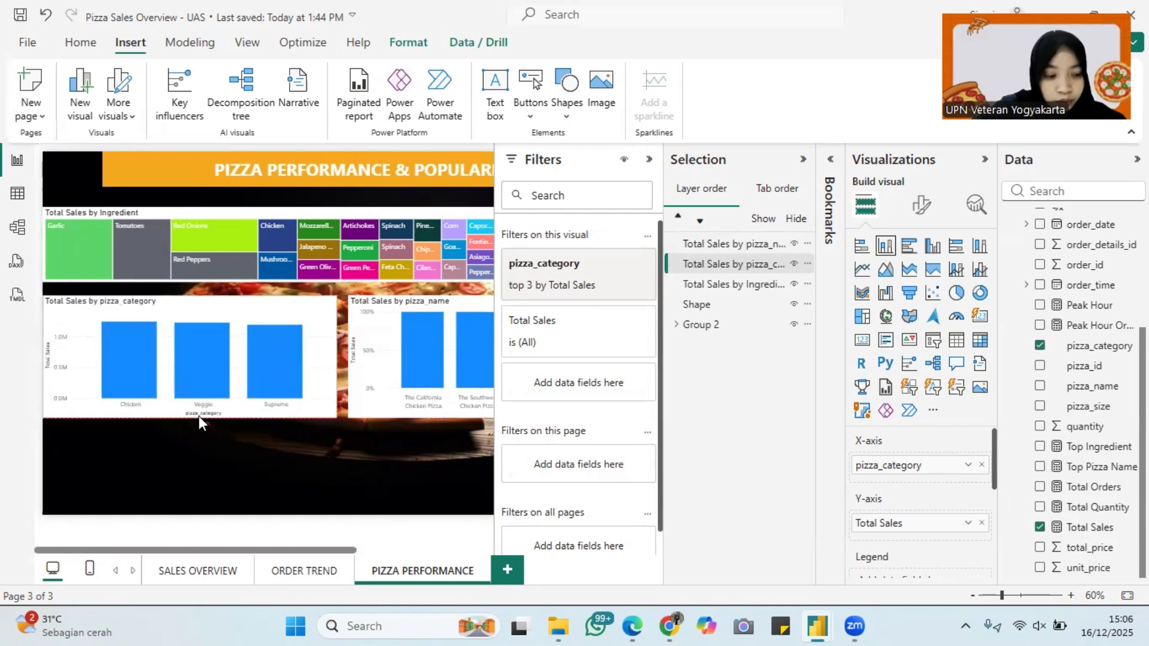
click(455, 459)
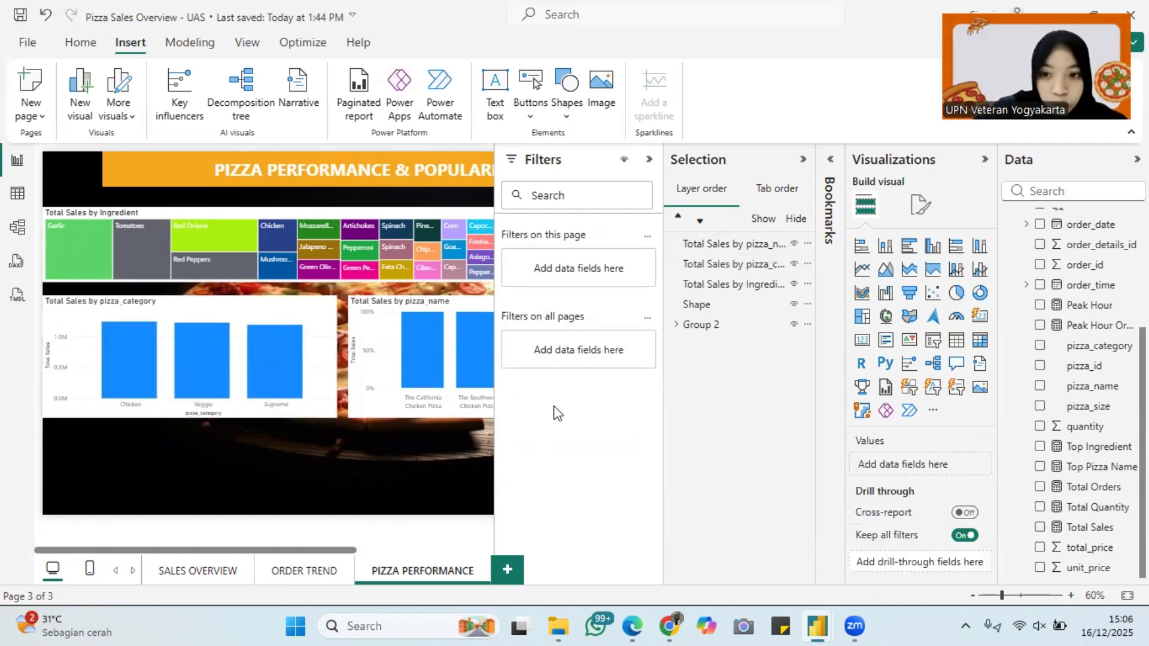
Add a 100% stacked column chart below the category chart, with pizza_name on the X-axis and Total Quantity on the Y-axis.
click(978, 245)
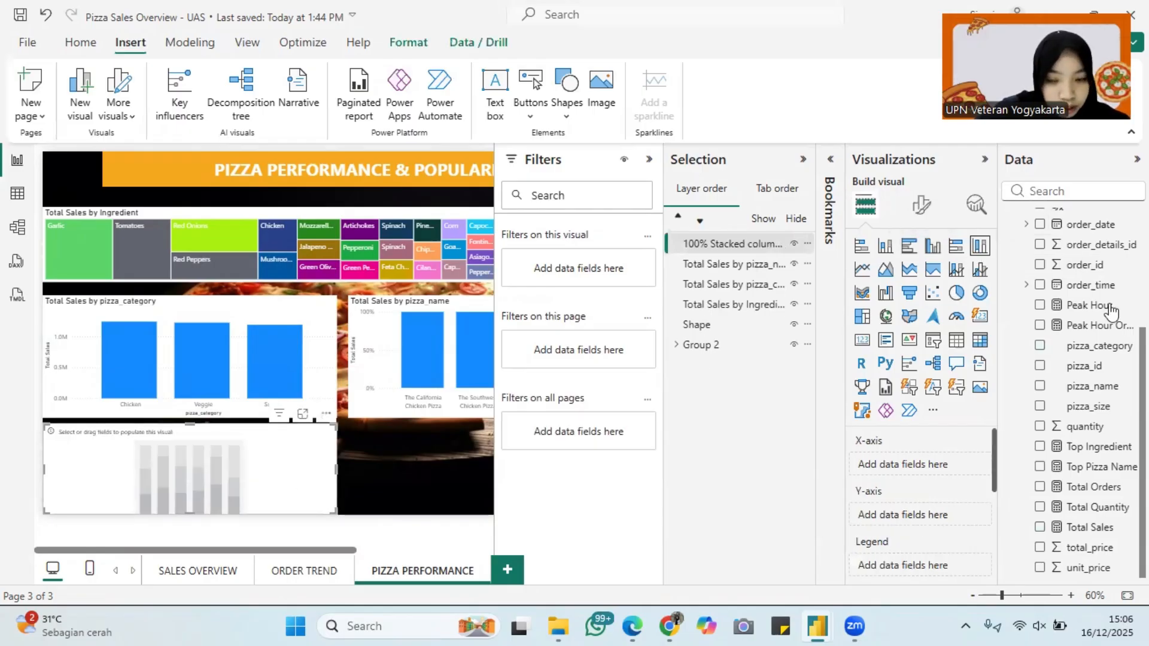
scroll(1077, 302, up, 3)
scroll(1086, 425, down, 1)
drag(1103, 513, 903, 464)
scroll(1110, 508, up, 1)
scroll(1112, 482, down, 3)
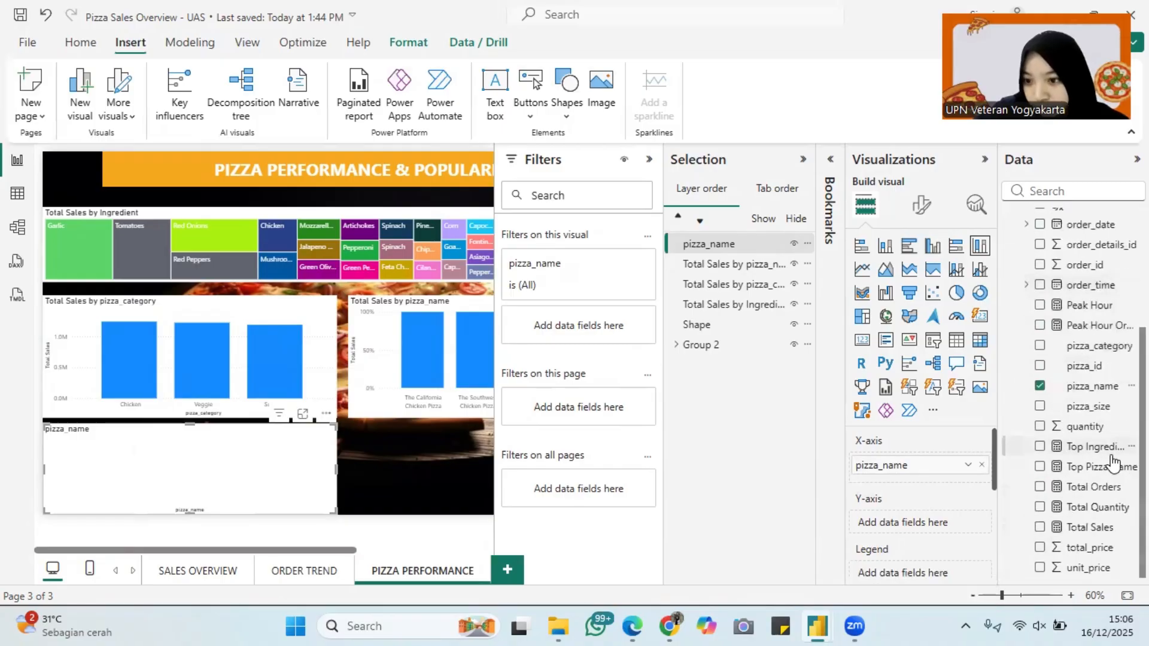
drag(1101, 507, 938, 520)
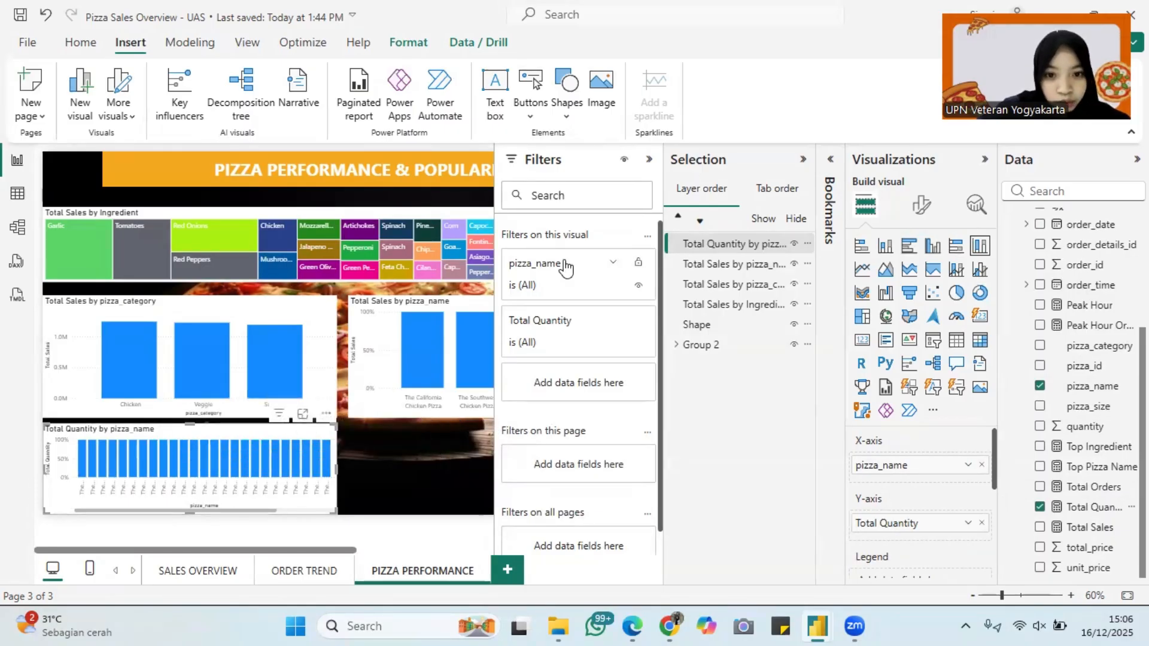
Filter the quantity chart's pizza_name with a Top N filter showing the top 10 by Total Quantity, and apply it.
click(596, 302)
click(590, 330)
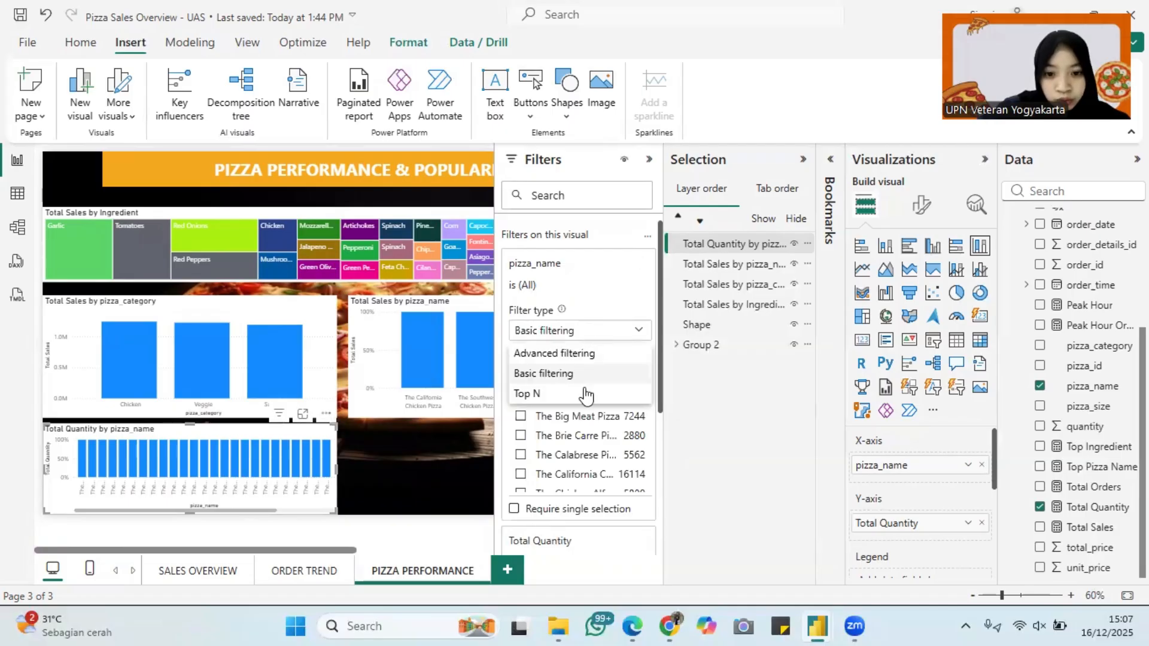
click(584, 386)
click(604, 377)
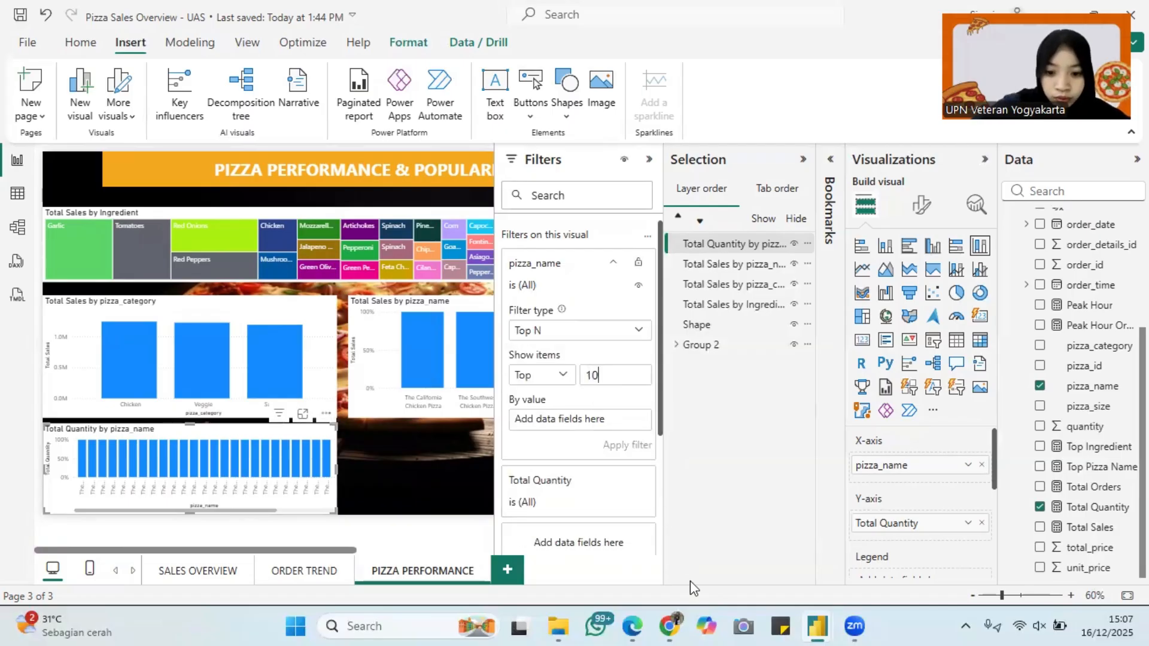
text(10)
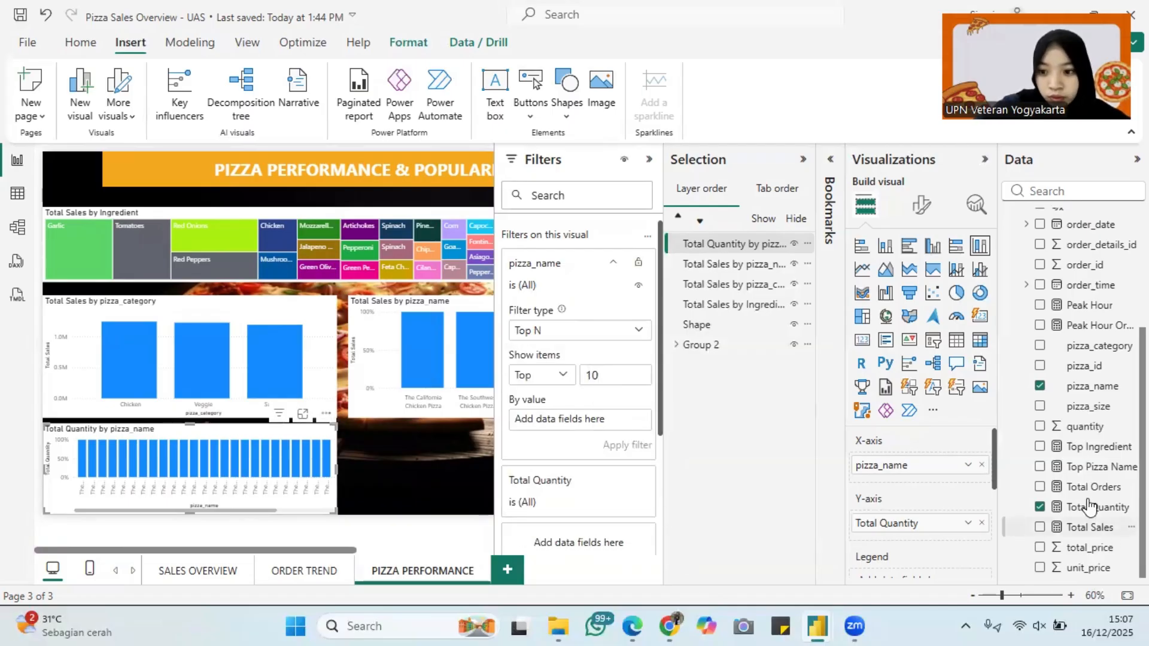
drag(1089, 506, 606, 418)
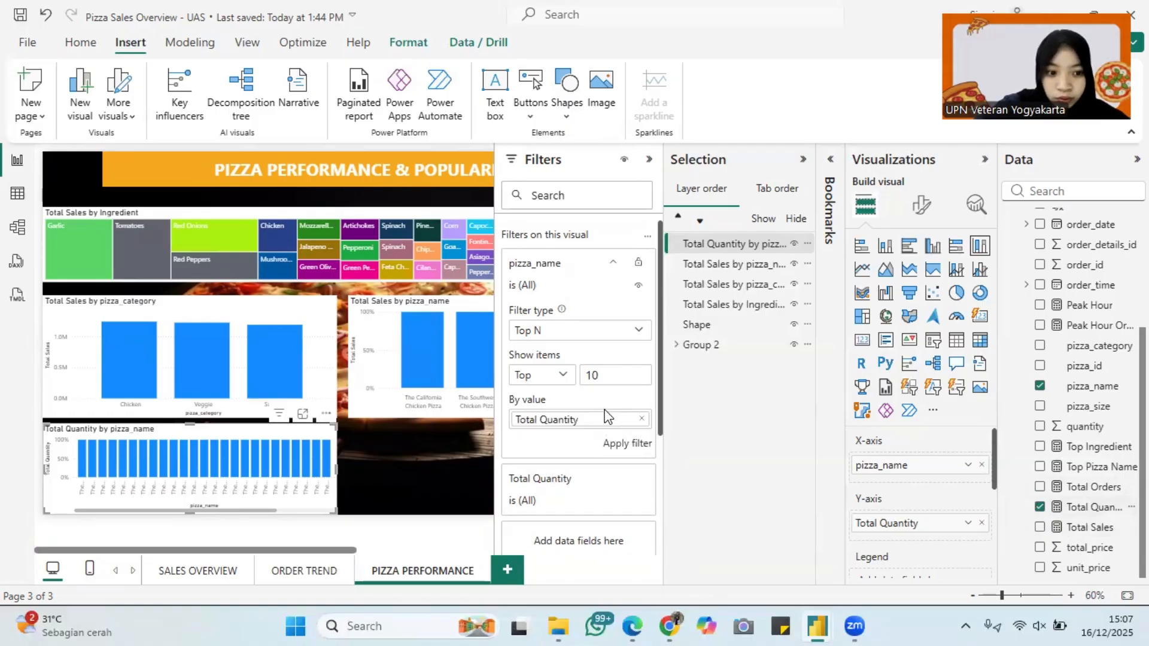
click(628, 443)
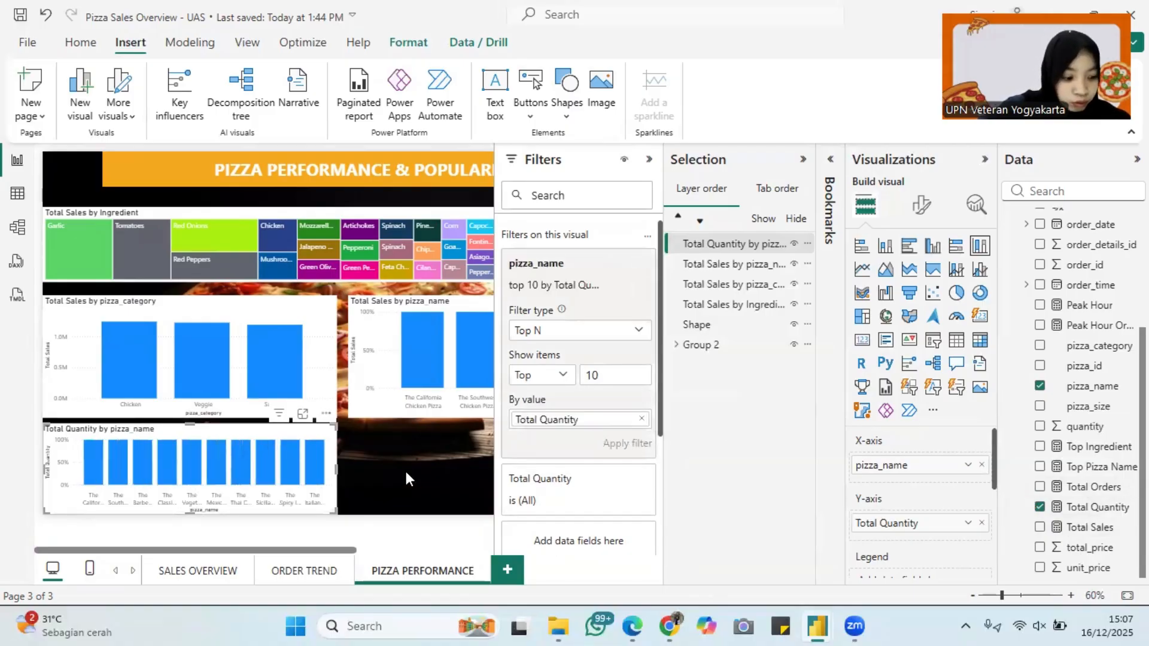
mouse_move(274, 474)
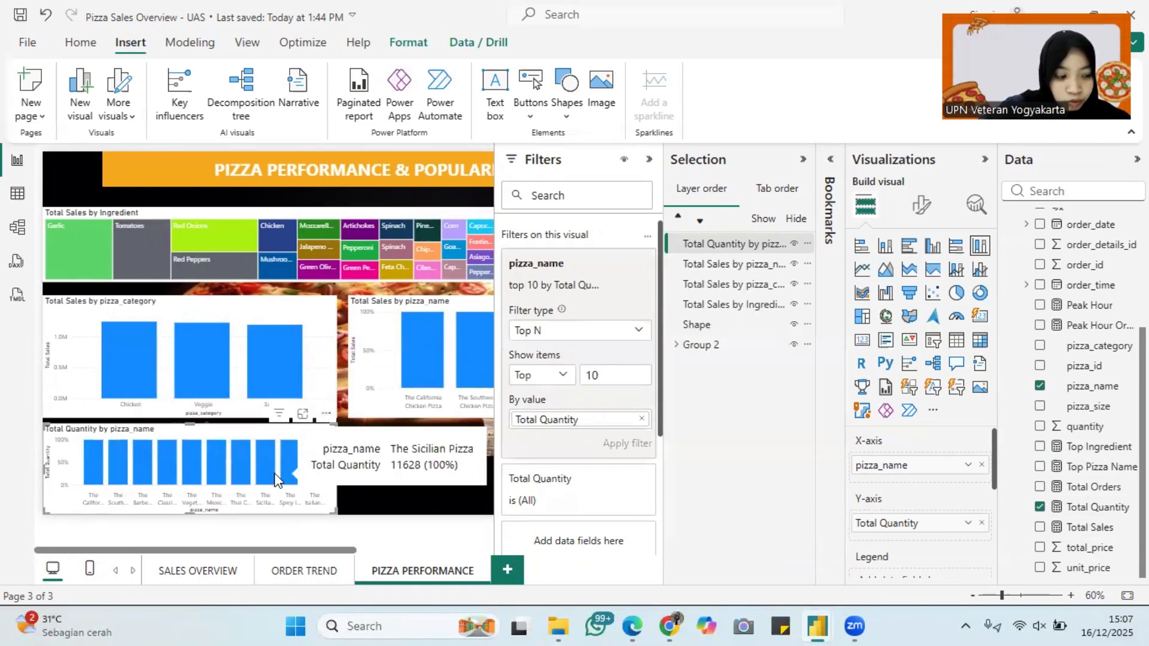
Copy the Peak Hour Order text box from the ORDER TREND page onto PIZZA PERFORMANCE and change its heading to "Top Pizza Name".
scroll(274, 473, right, 5)
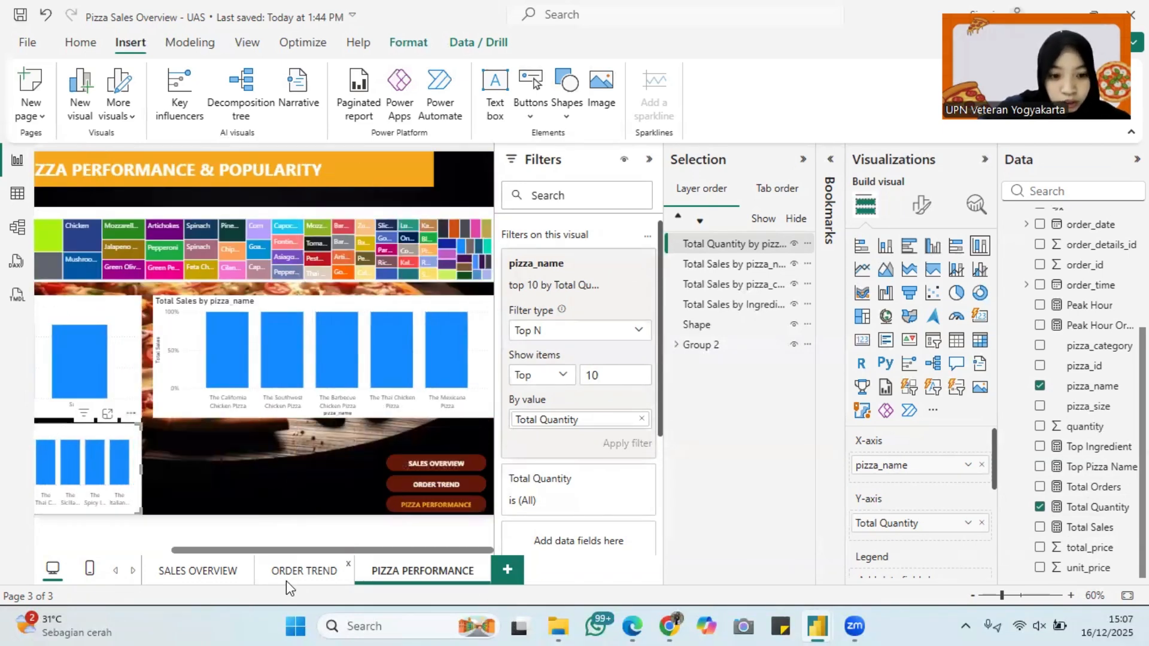
click(303, 568)
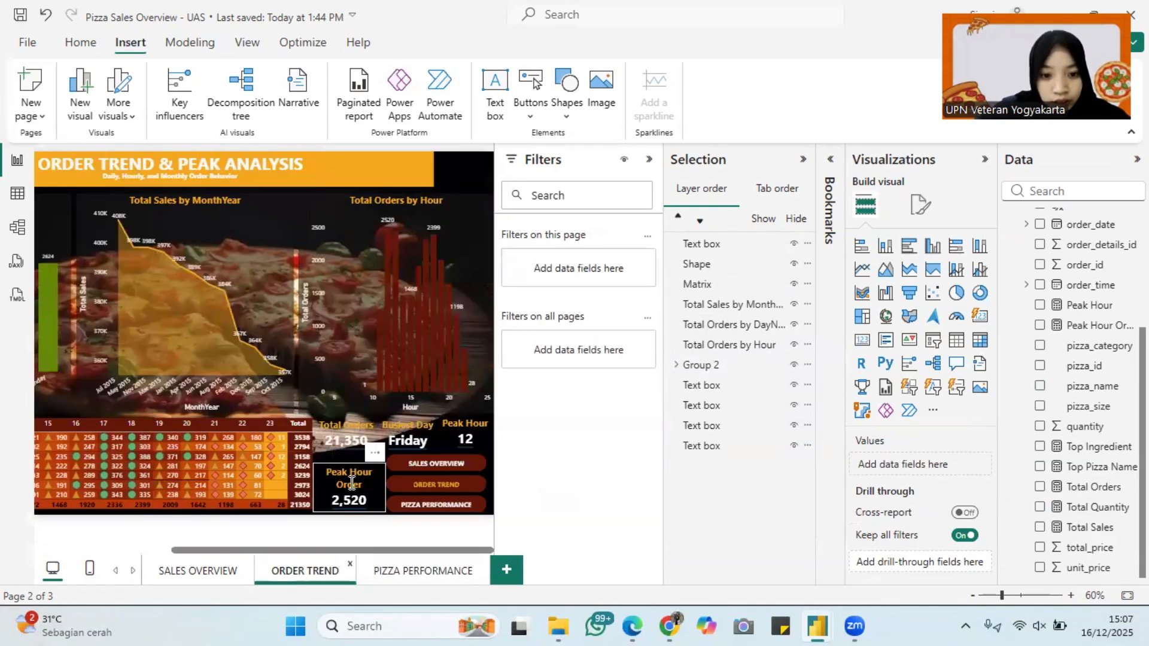
click(375, 454)
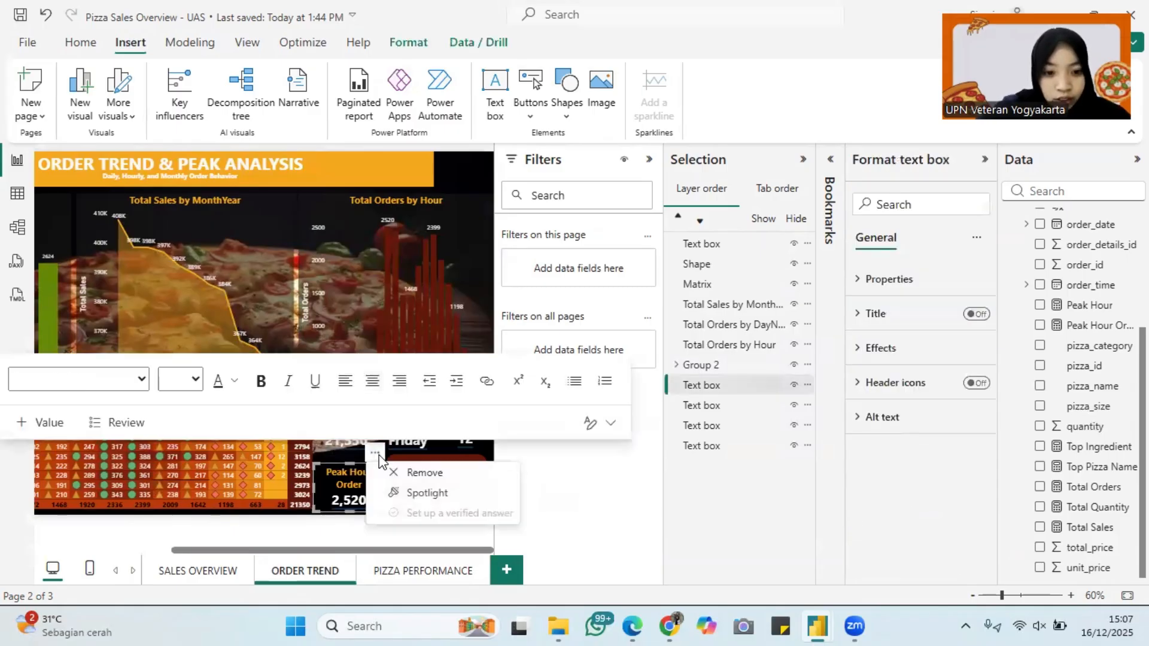
click(414, 576)
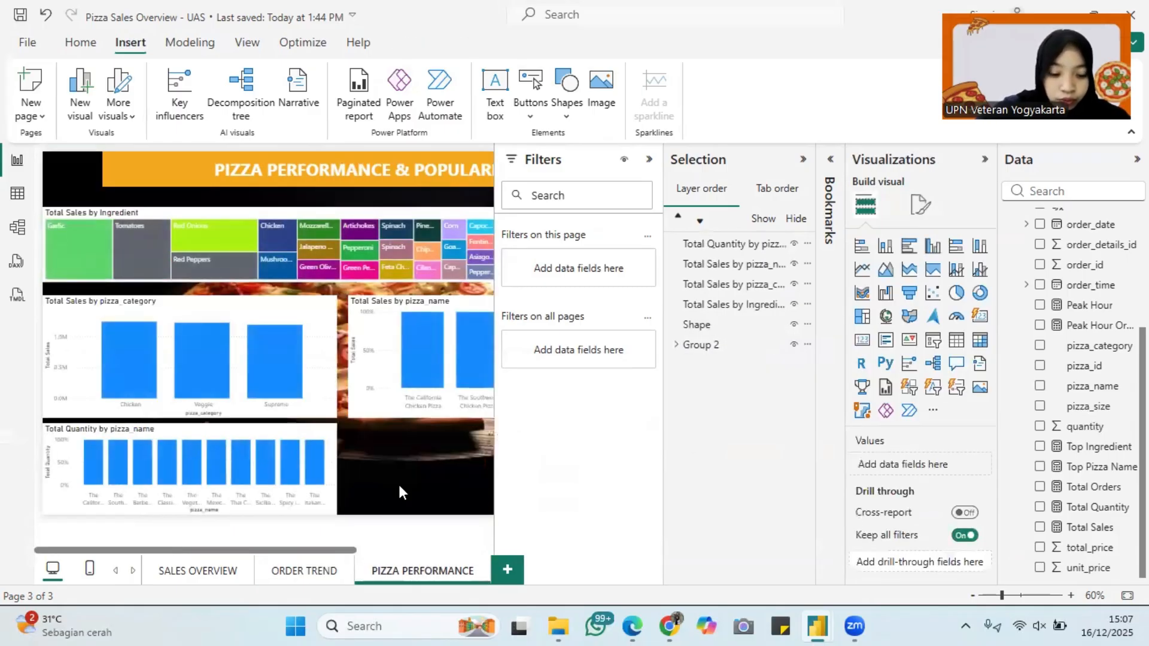
click(397, 482)
drag(372, 465, 207, 437)
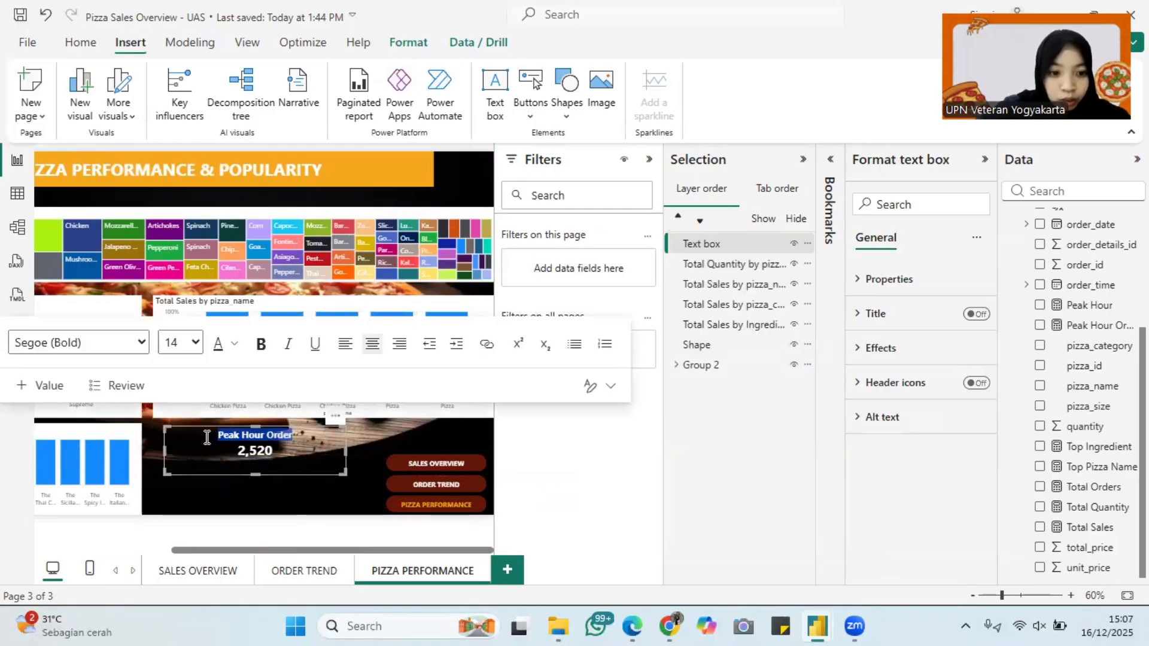
text(Top Pizza N)
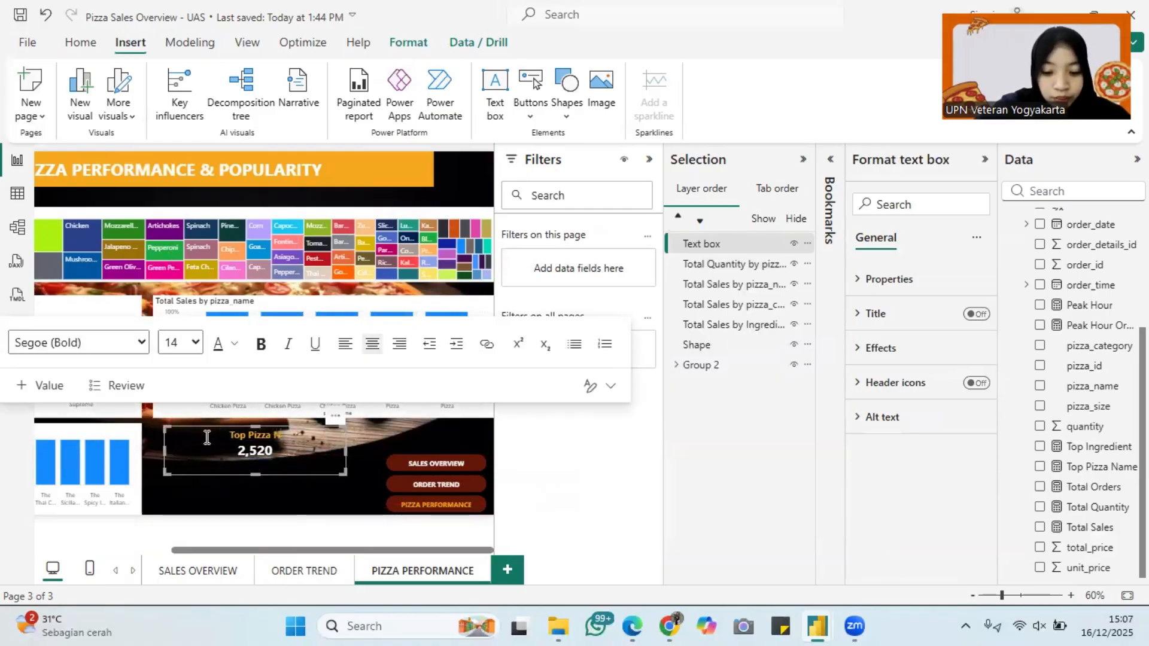
text(ame)
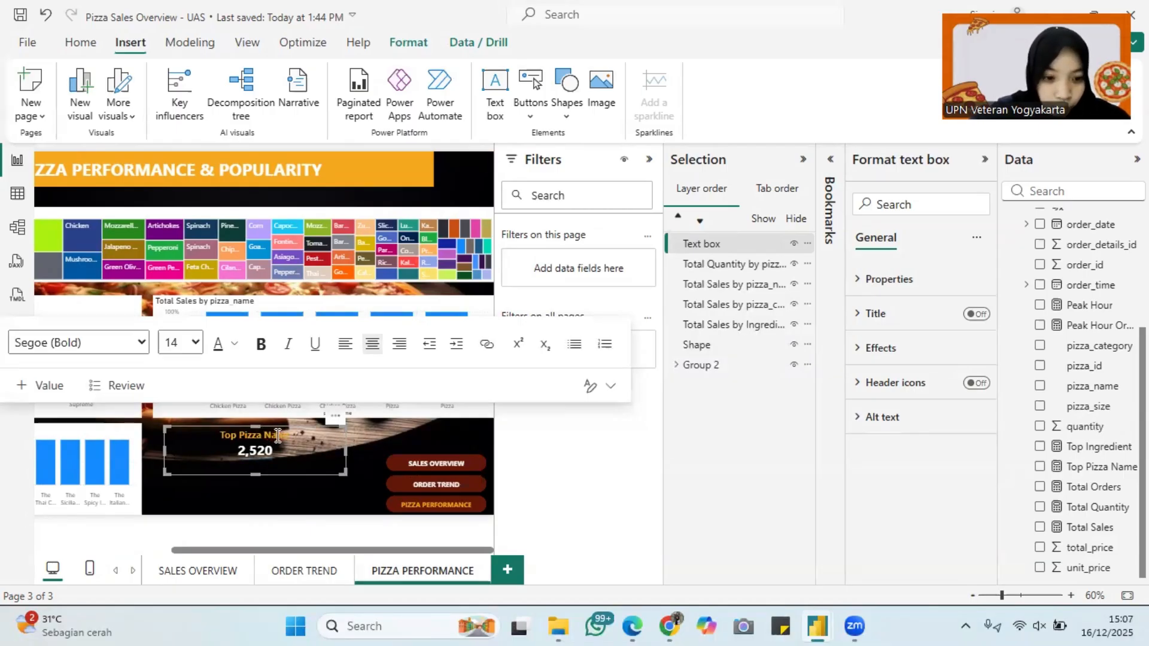
Change the text box's dynamic value to "top pizza name" and save it.
click(288, 460)
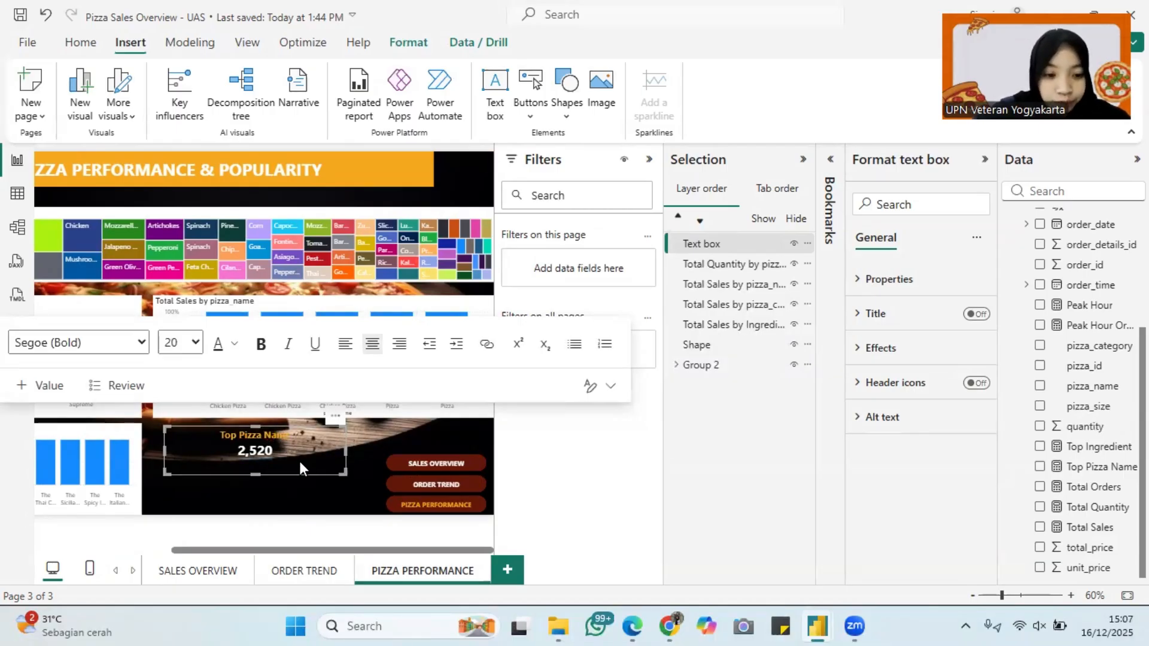
double_click(263, 459)
text(top)
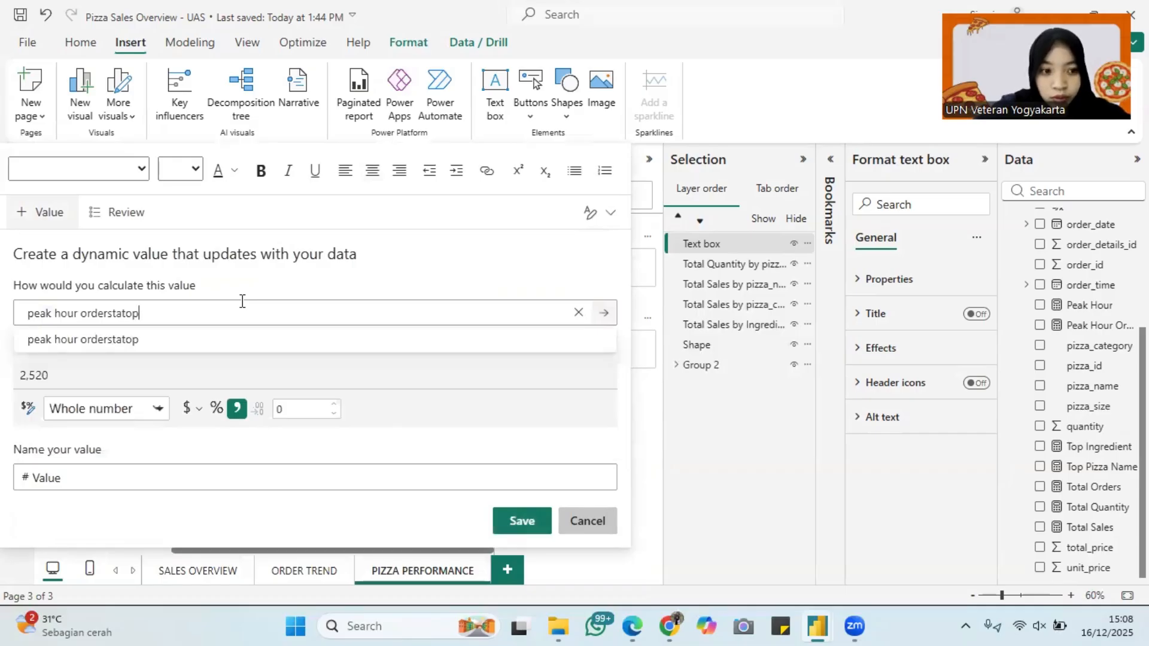
key(ctrl+a)
text(top)
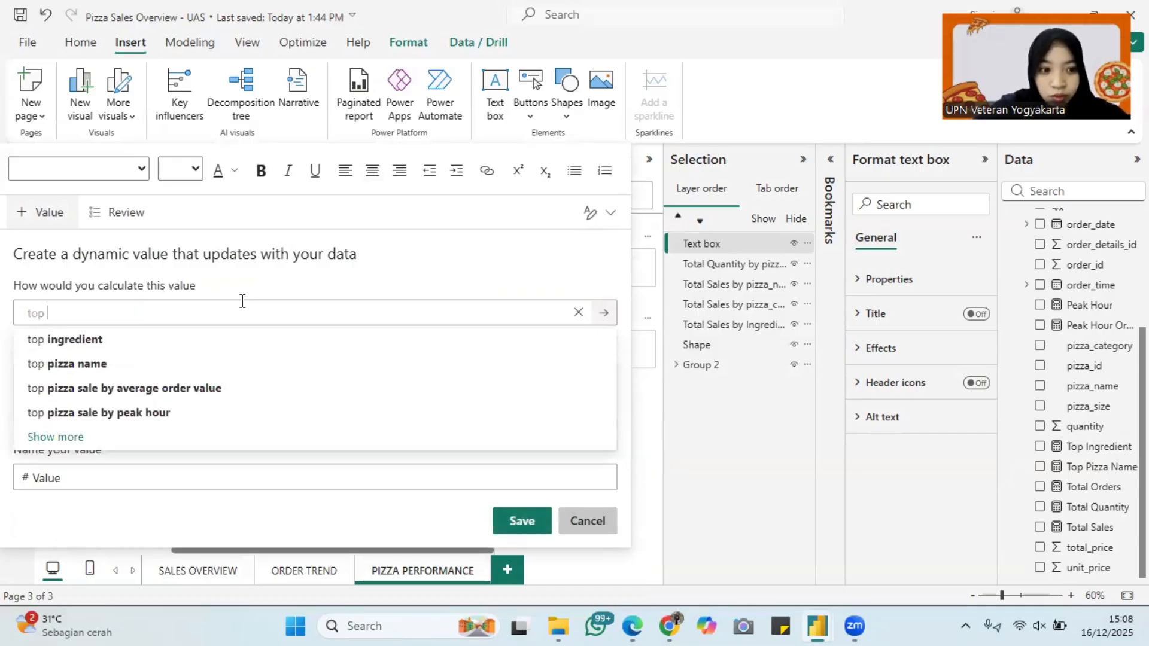
click(221, 362)
click(509, 521)
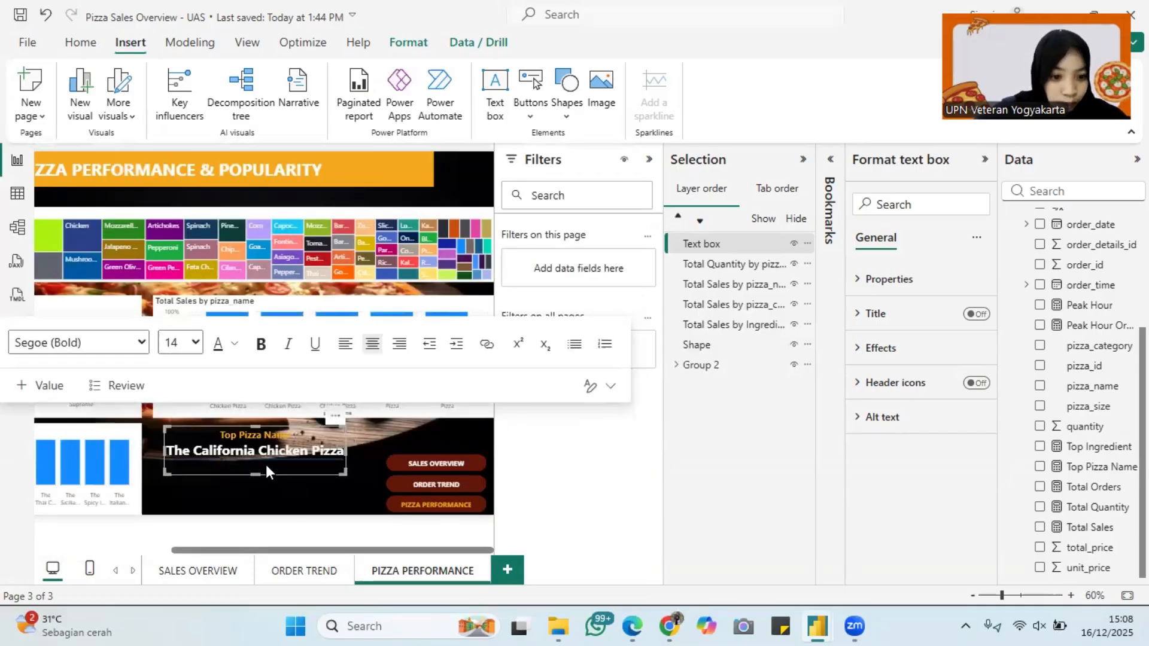
Duplicate the Top Pizza Name text box, place the copy directly below it, and change the heading to "Top Ingredients".
click(336, 417)
key(ctrl+c)
key(ctrl+v)
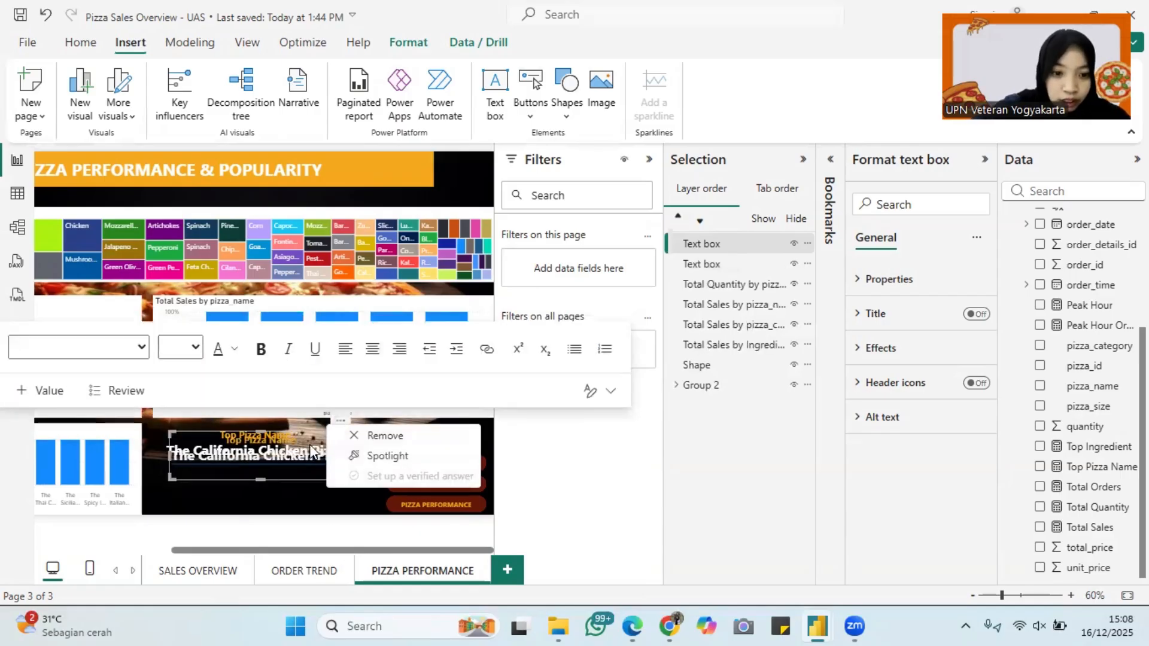
drag(289, 453, 237, 474)
text(Ingredients)
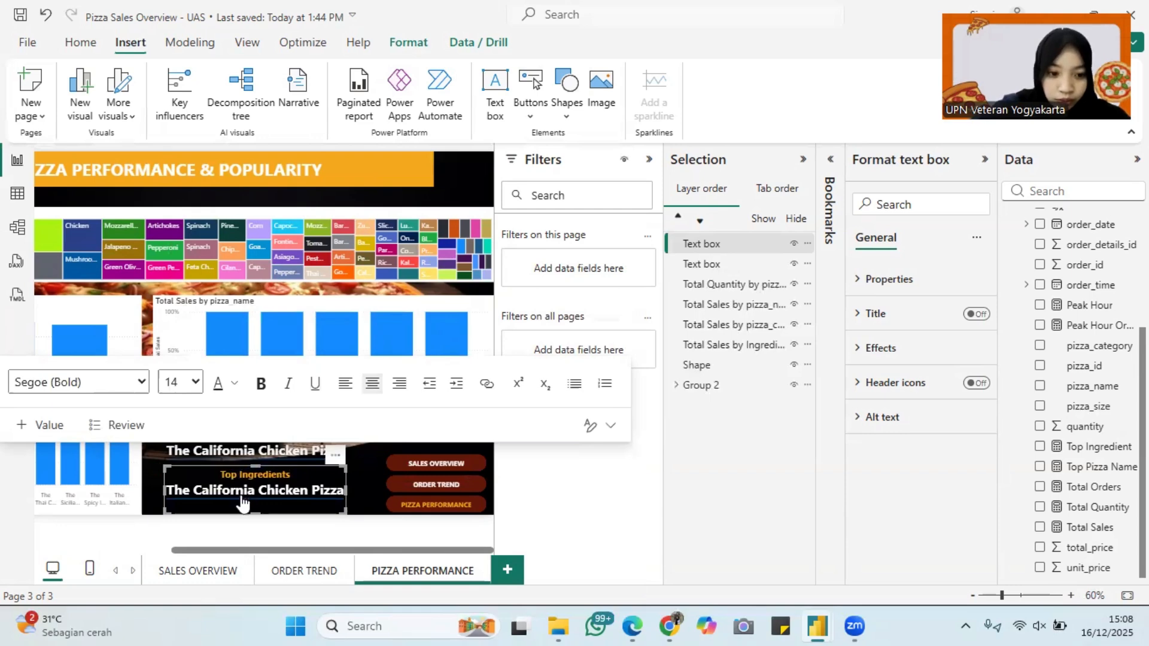
Set the Top Ingredients box's dynamic value to "top ingredient", save it, and centre all of the box's text.
double_click(242, 504)
text(top ing)
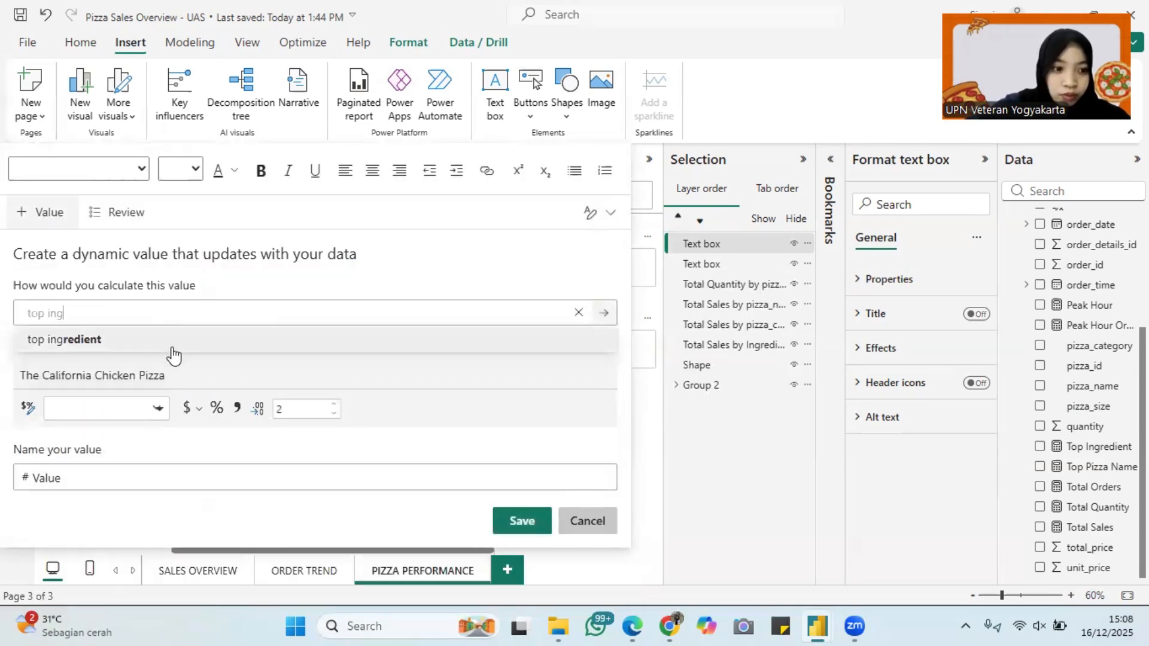
click(172, 349)
click(521, 520)
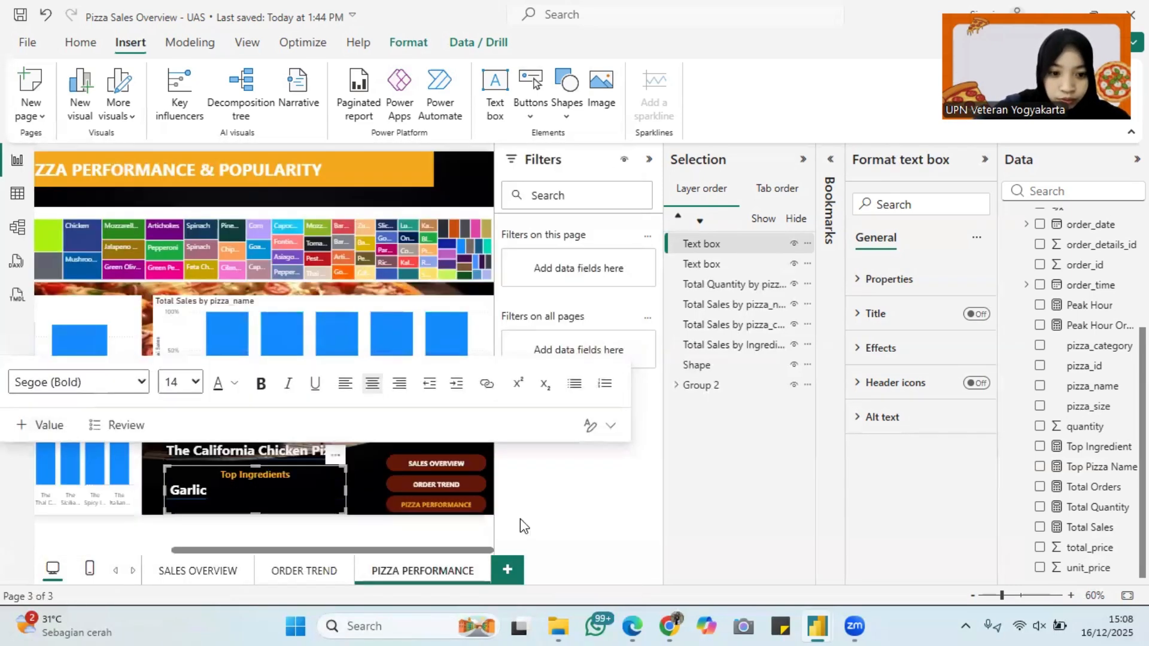
click(312, 482)
key(ctrl+a)
click(372, 383)
click(379, 481)
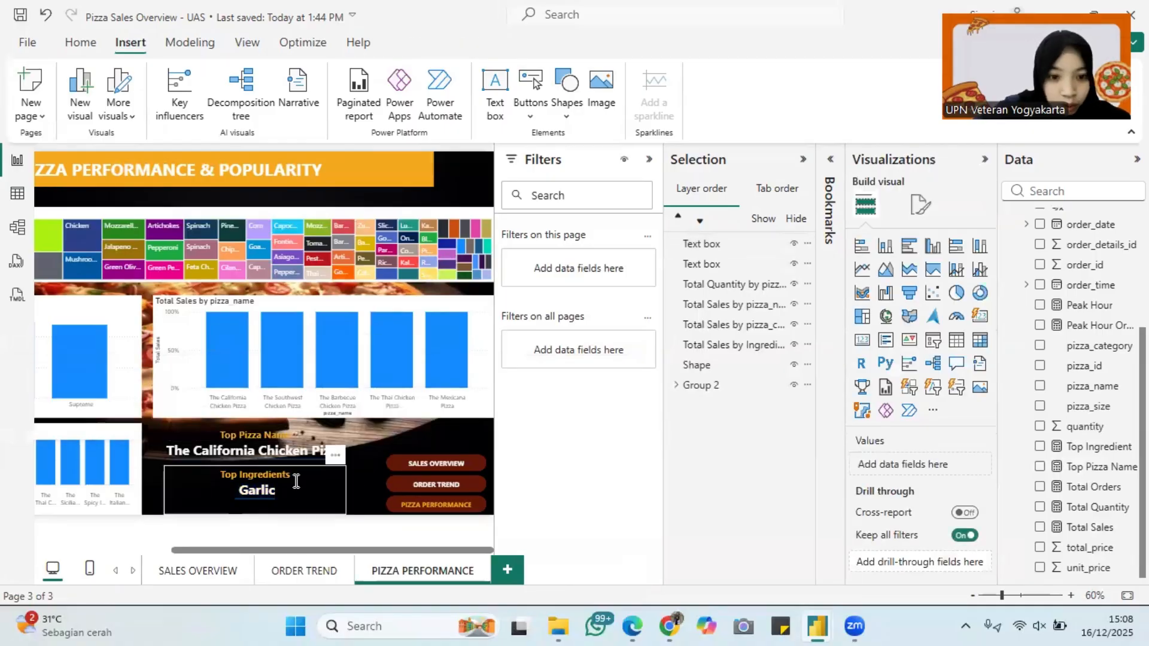
Duplicate the Top Pizza Name text box, place the copy at the page's right edge, narrow it, and change the heading to "Top Quantity".
click(333, 457)
click(323, 469)
key(ctrl+c)
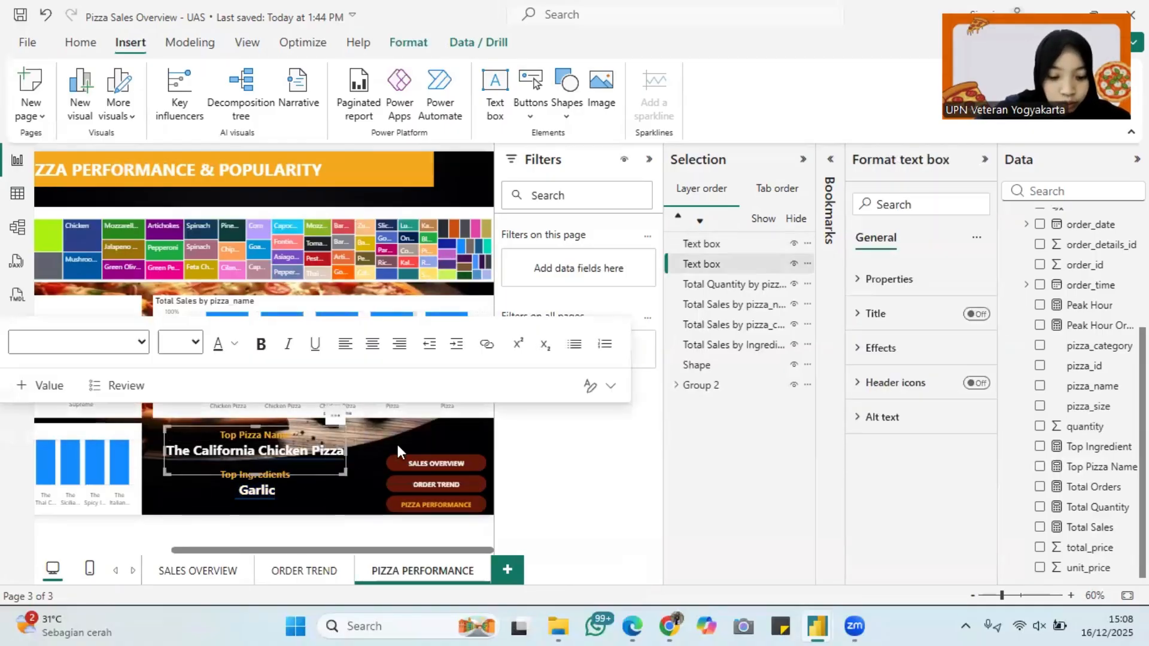
key(ctrl+v)
drag(349, 421, 500, 422)
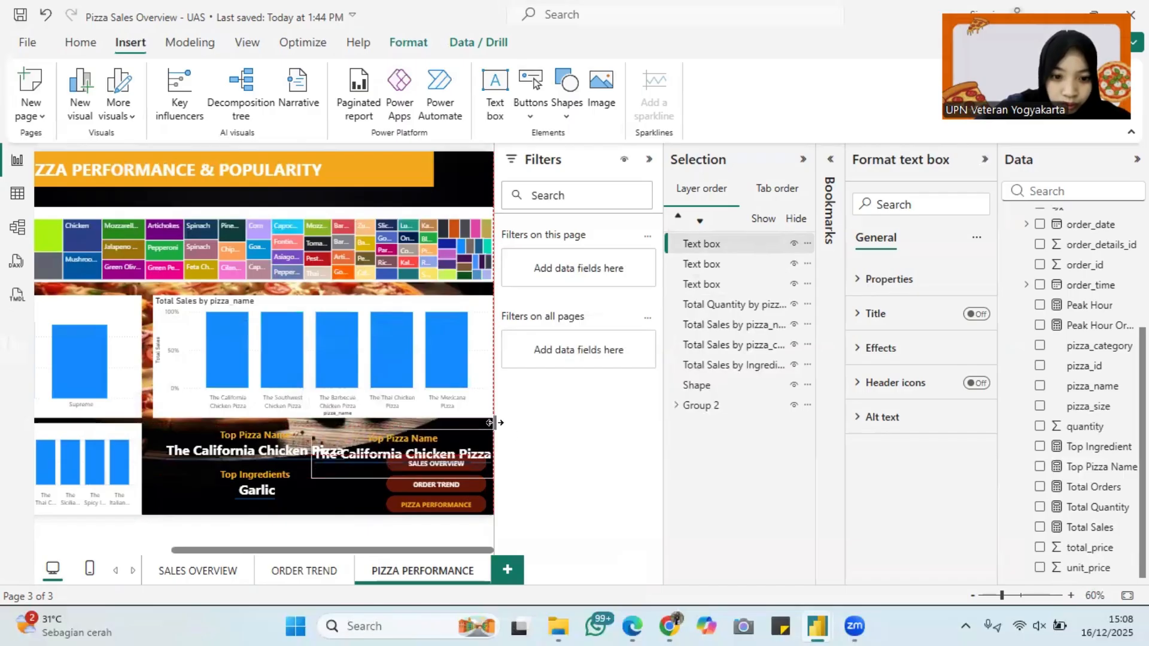
drag(311, 457, 393, 460)
drag(478, 438, 429, 440)
text(Quantity)
Change the Top Quantity box's dynamic value to "top quantity" and save it.
click(439, 459)
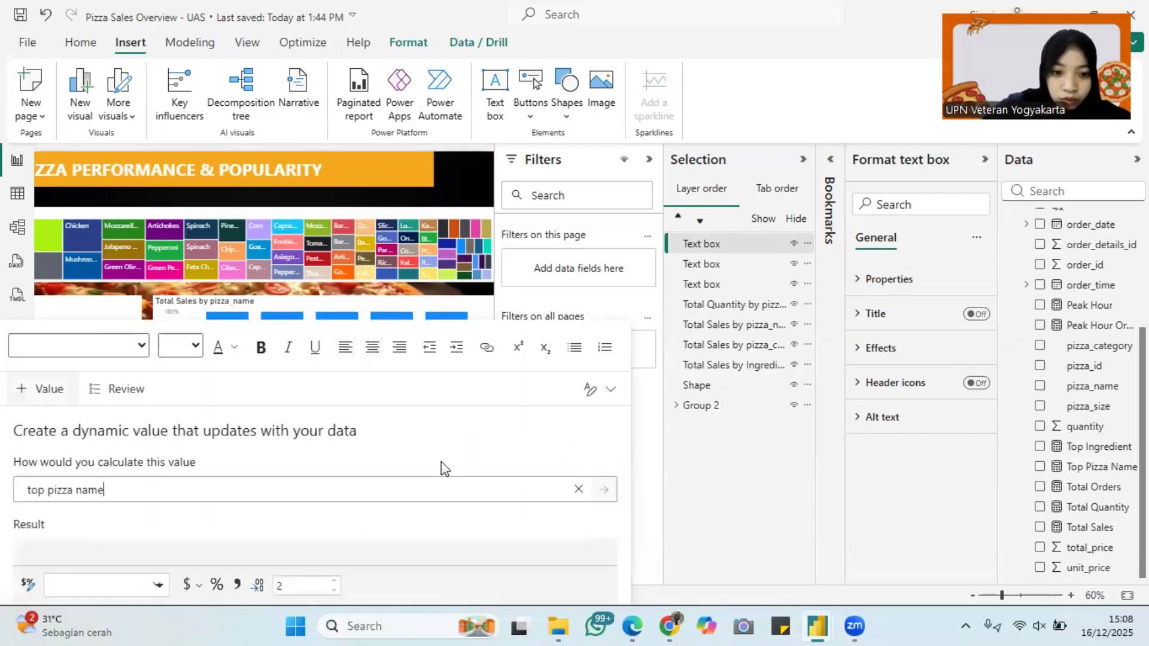
triple_click(149, 323)
text(top quant)
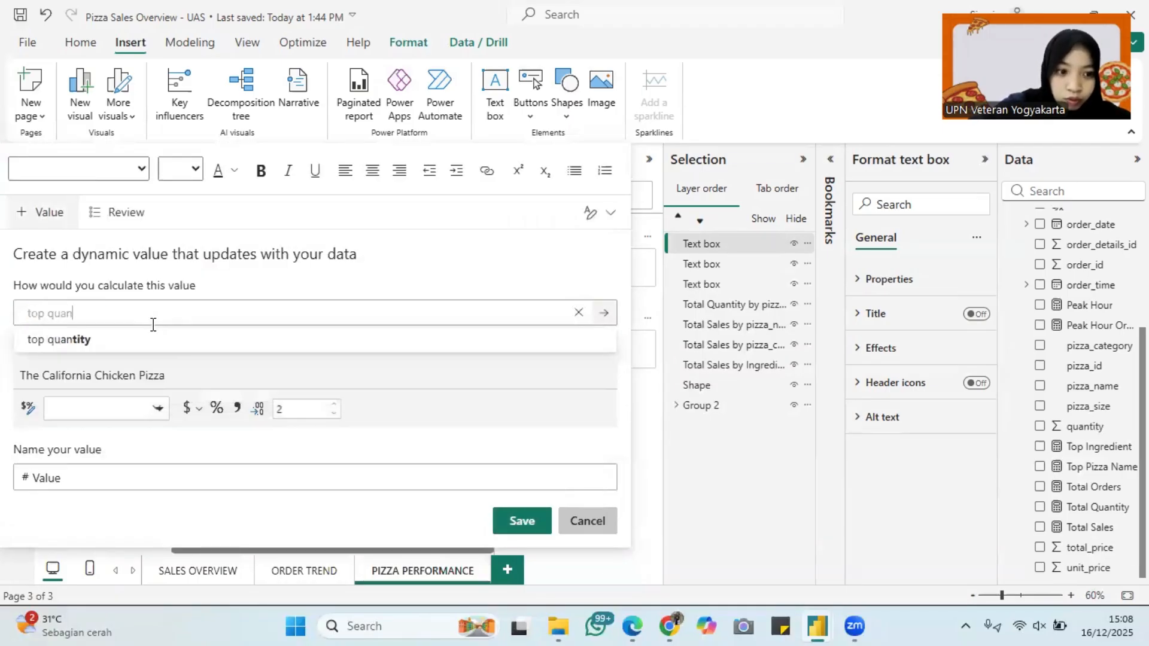
click(66, 336)
click(522, 520)
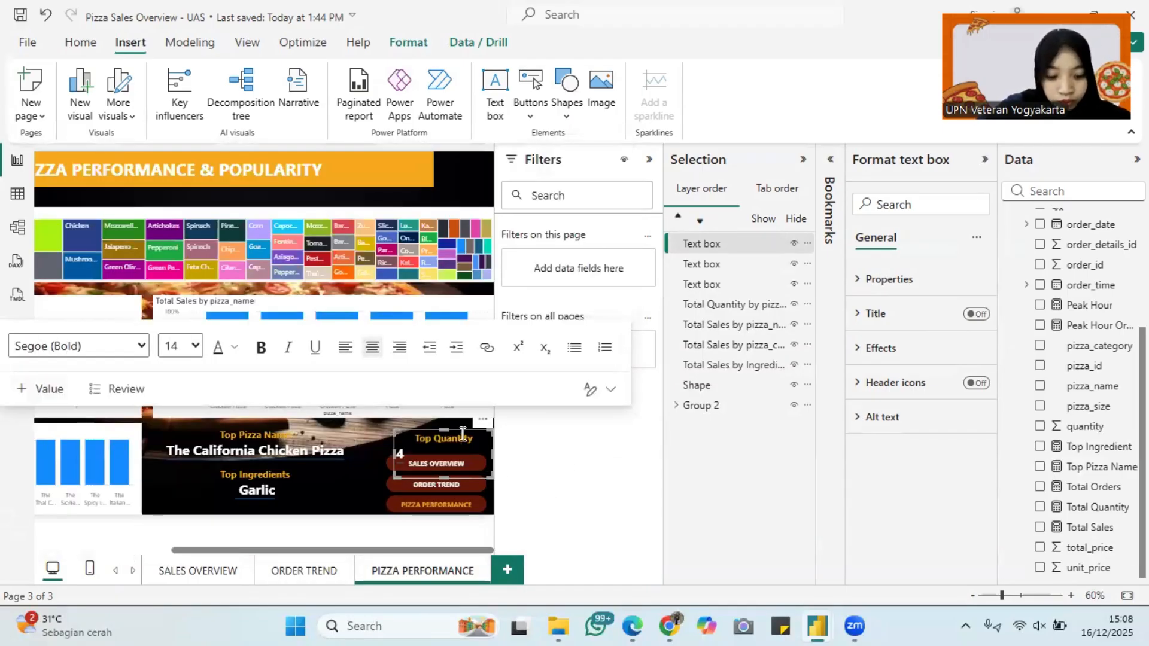
Centre all text in the Top Quantity box, shrink the box, and place it just above the SALES OVERVIEW button.
key(ctrl+a)
click(372, 347)
click(519, 500)
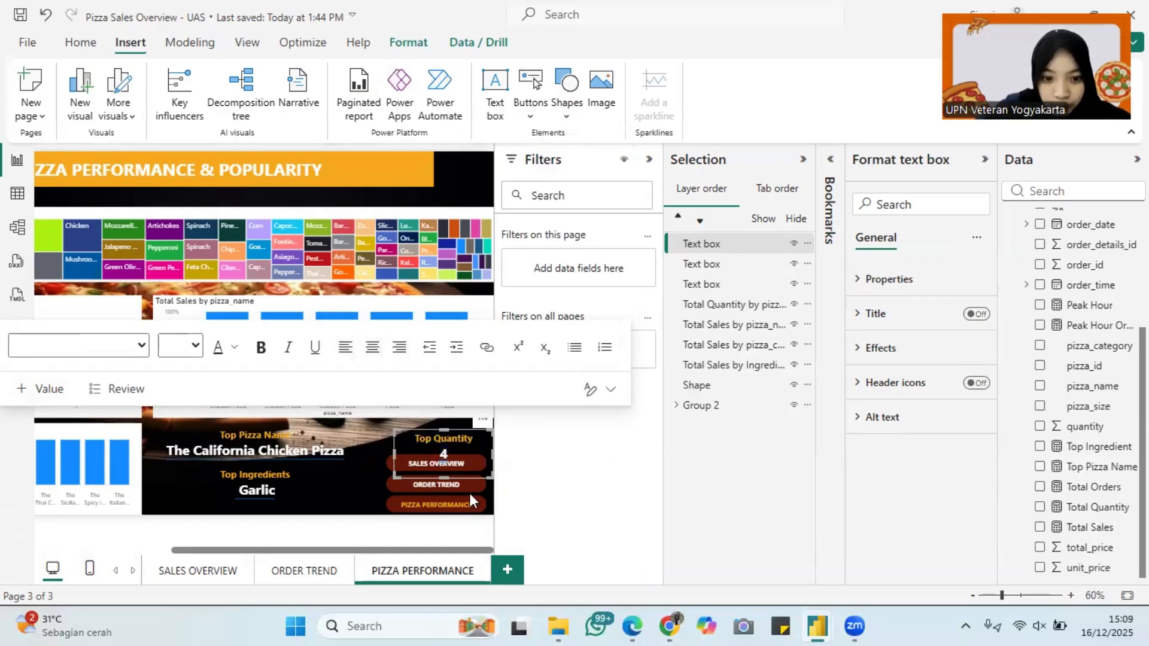
click(450, 475)
drag(492, 477, 469, 419)
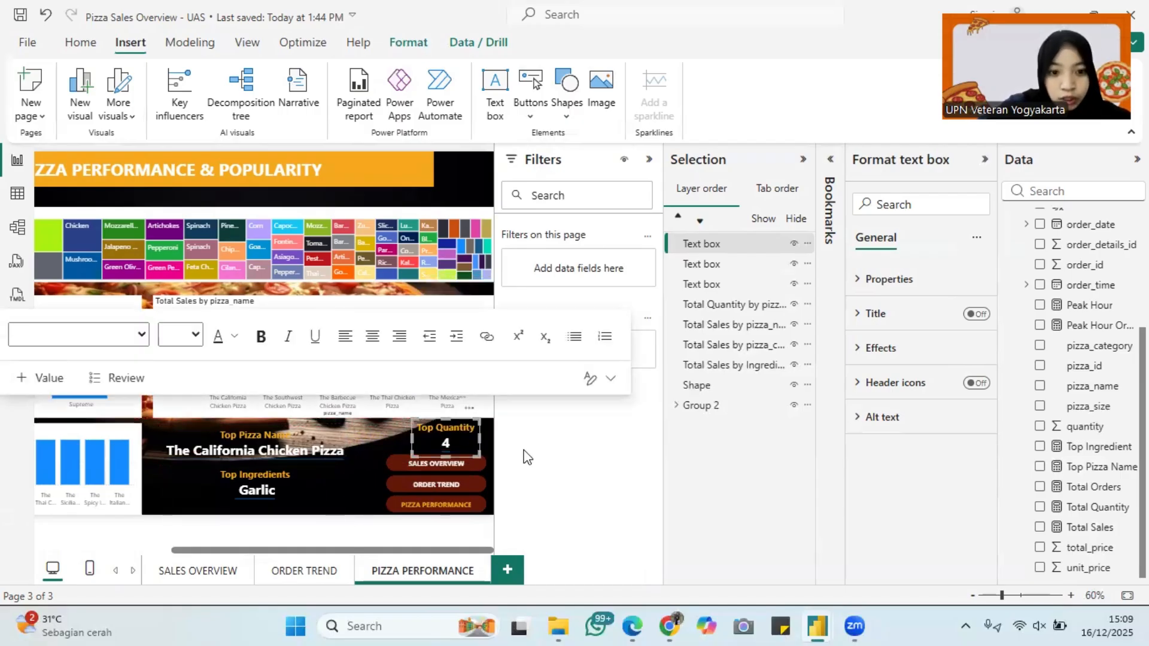
key(Escape)
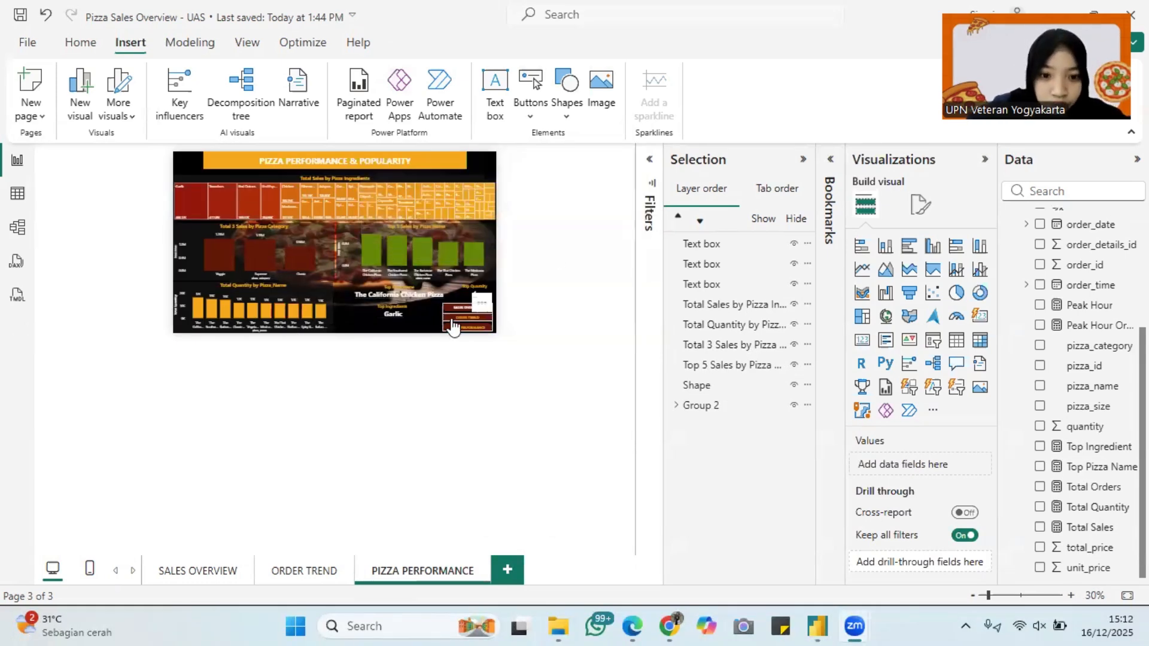
Test the SALES OVERVIEW, ORDER TREND and PIZZA PERFORMANCE navigation buttons, and return to the SALES OVERVIEW page.
ctrl+click(468, 309)
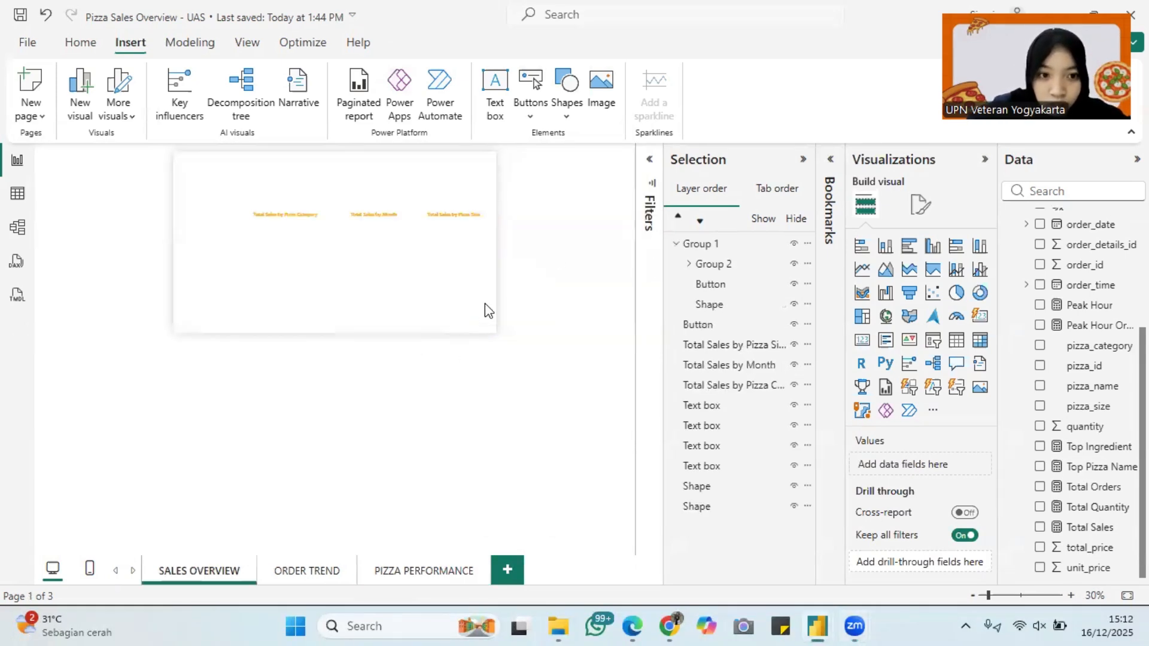
scroll(340, 304, up, 6)
scroll(340, 304, down, 4)
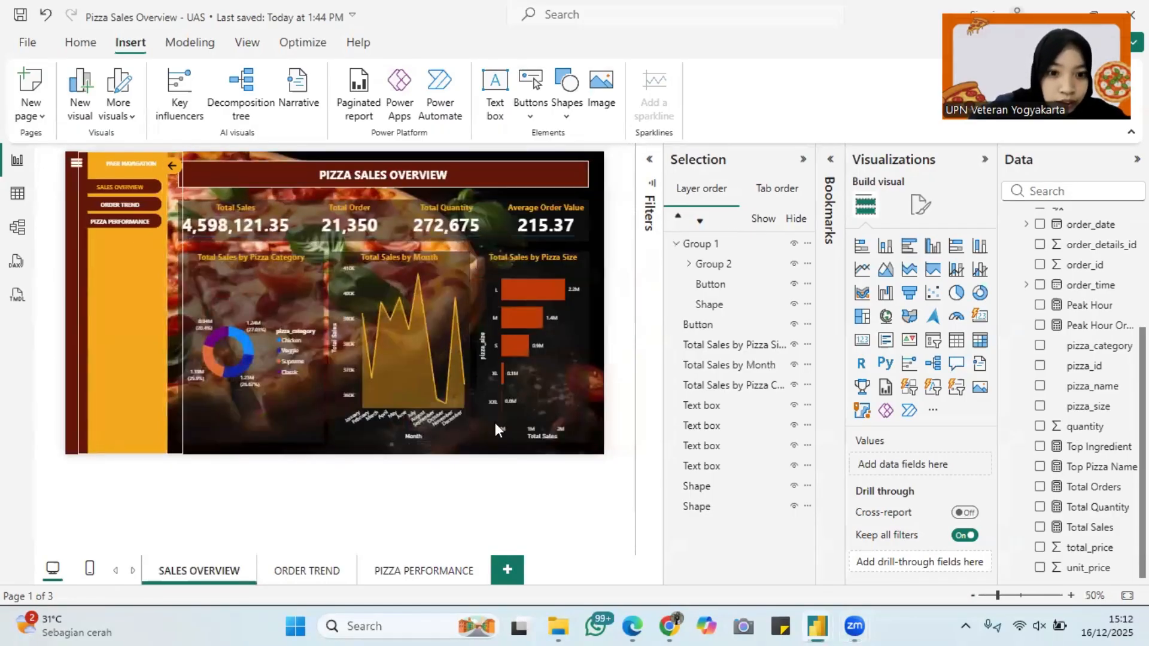
ctrl+click(123, 206)
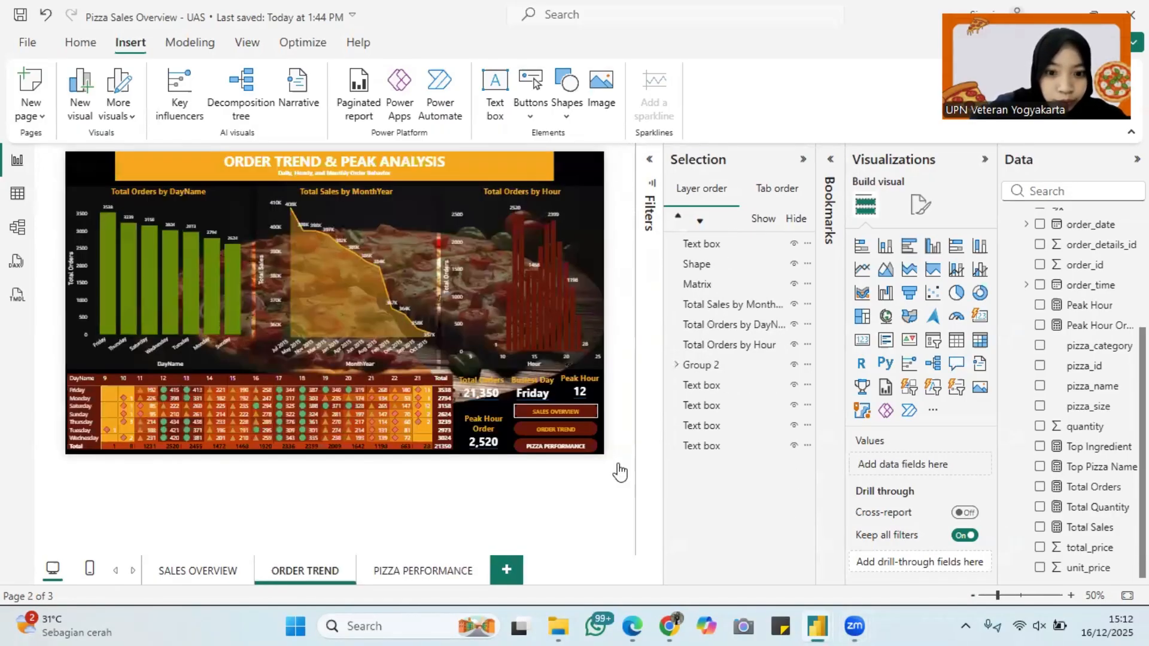
ctrl+click(570, 448)
click(185, 572)
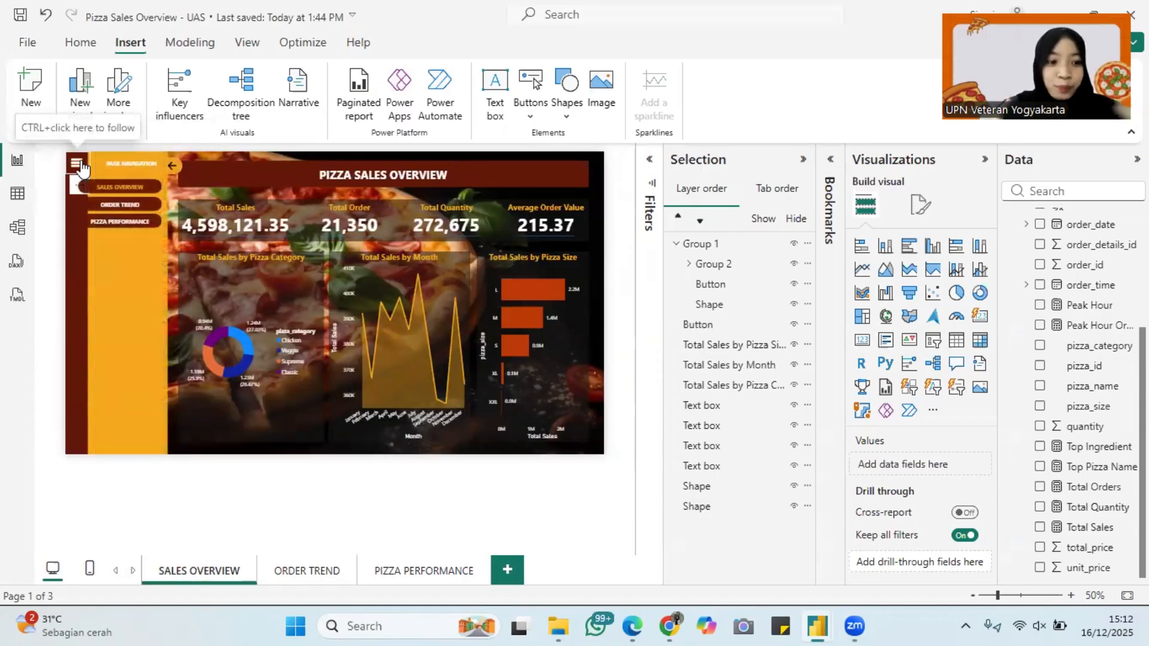
Collapse the Selection, Visualizations and Data panes to give the SALES OVERVIEW page more room.
scroll(296, 260, up, 2)
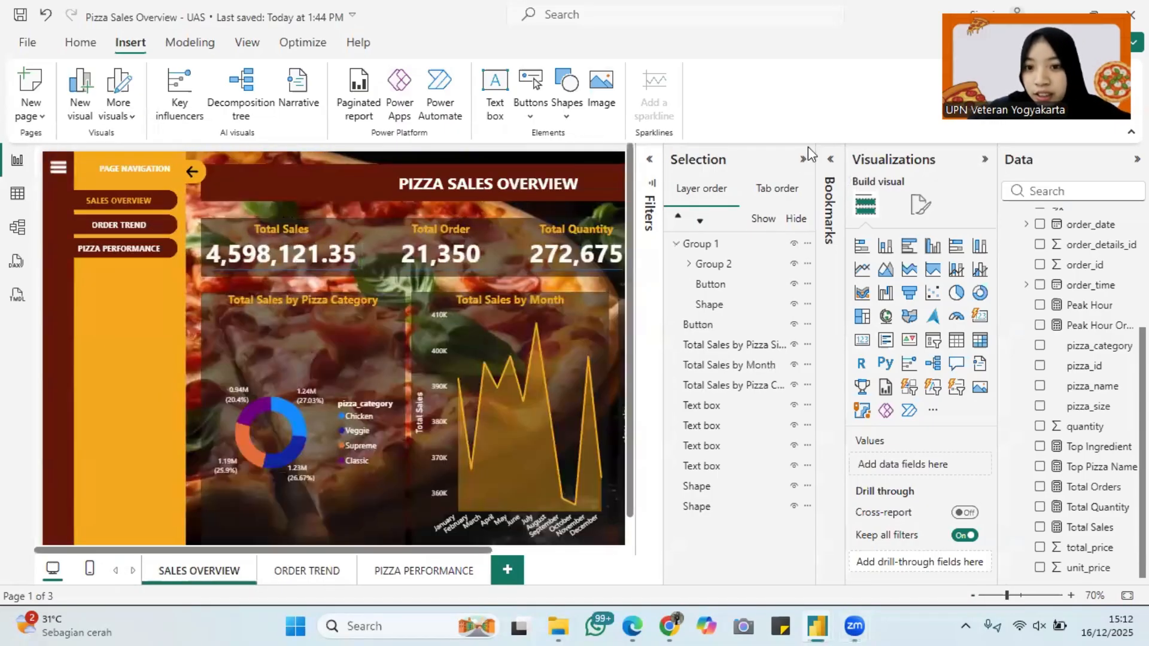
click(803, 162)
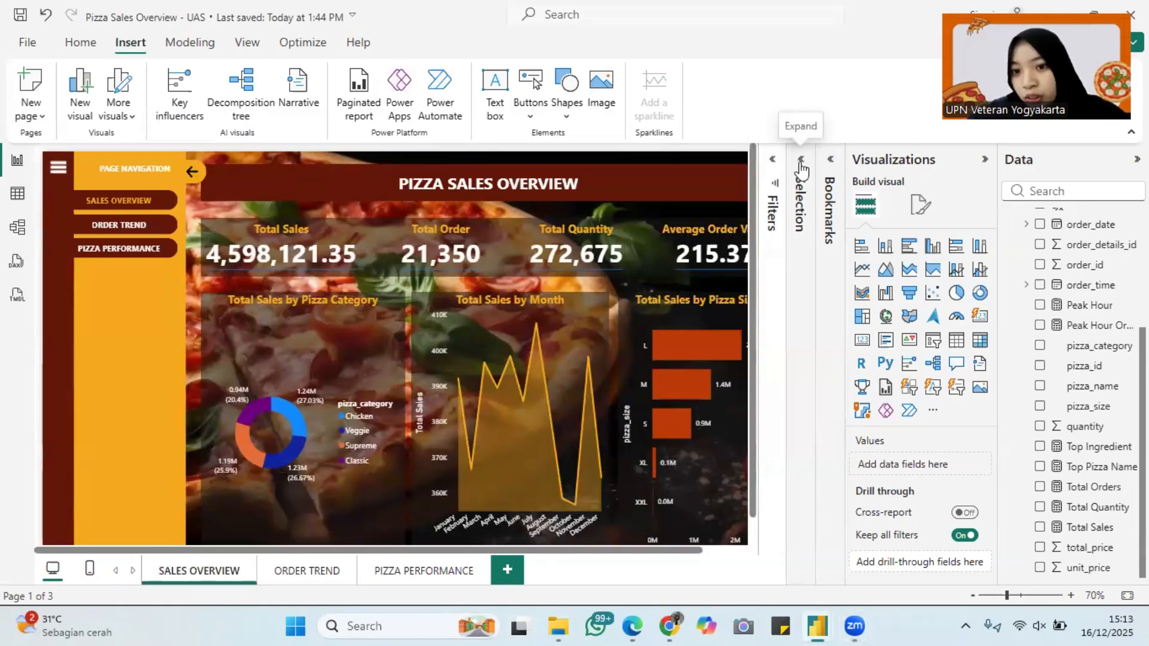
click(801, 162)
click(802, 160)
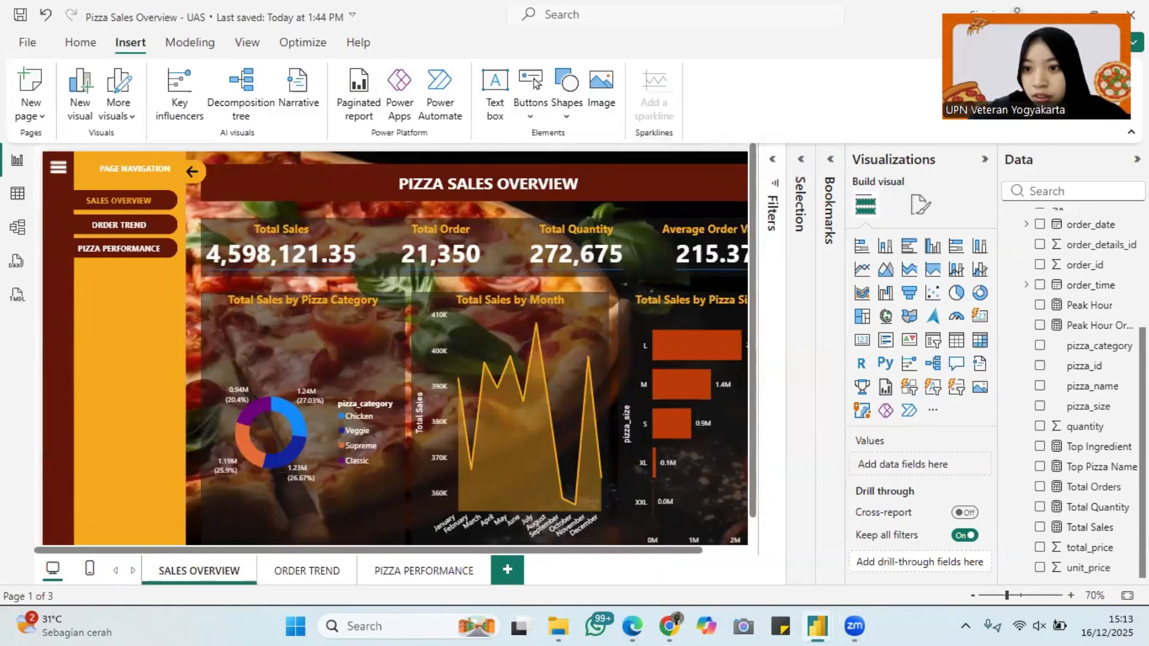
click(1136, 159)
click(1107, 159)
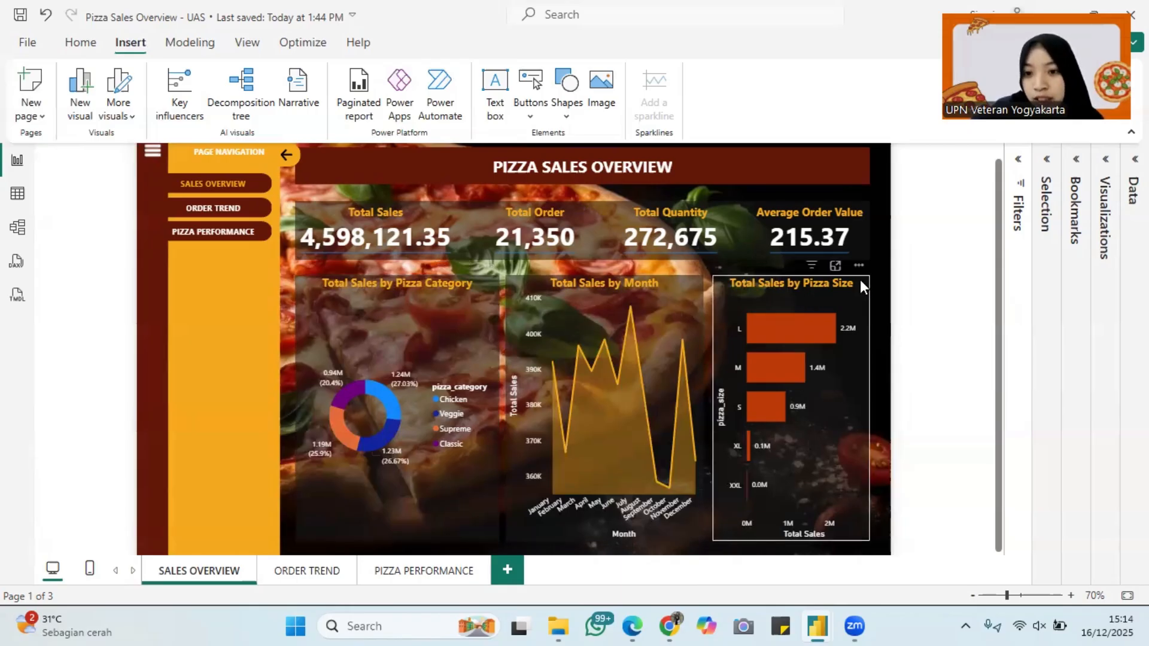
Examine the sales charts by pizza size and month, and follow the ORDER TREND navigation button to view that whole page.
mouse_move(828, 321)
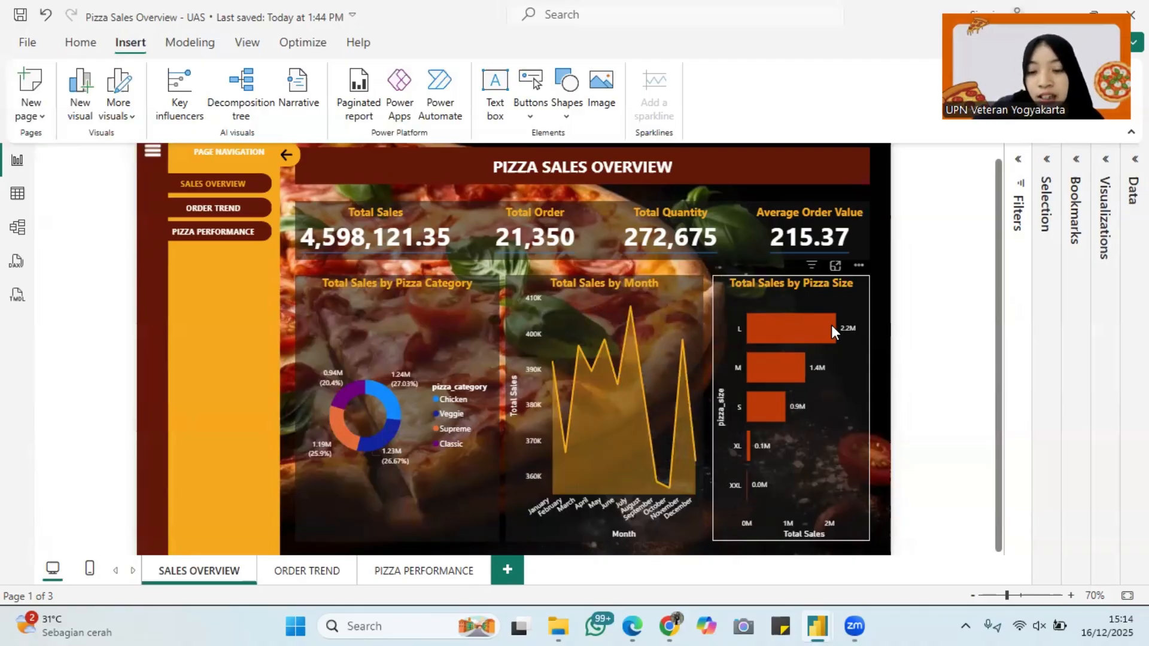
mouse_move(766, 328)
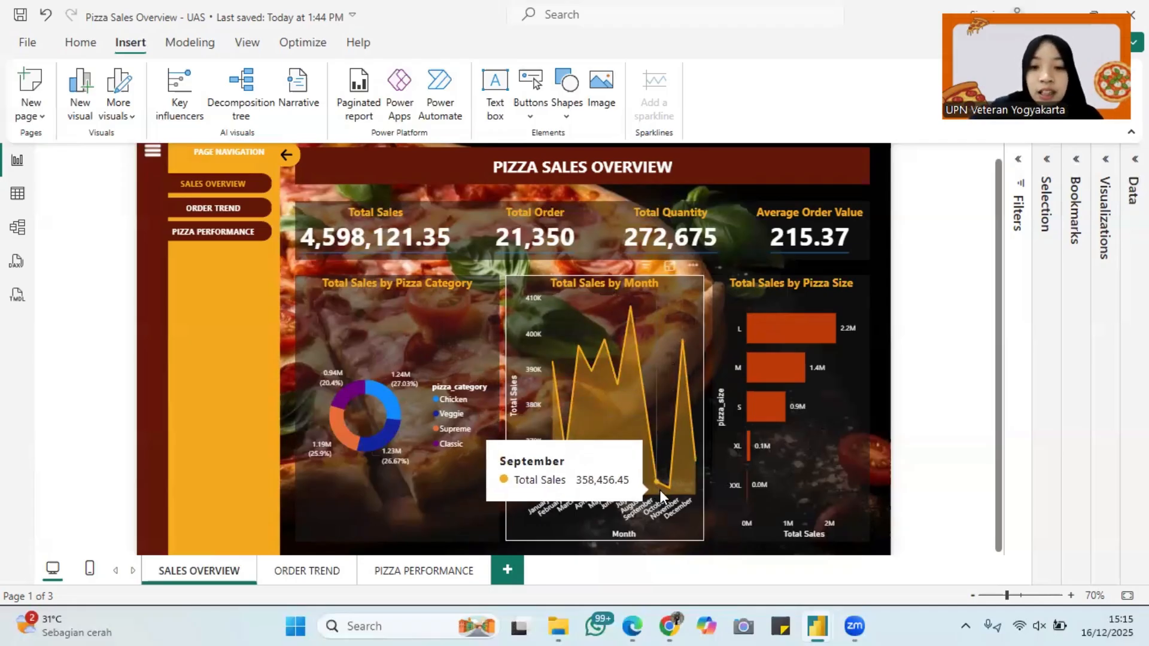
click(212, 214)
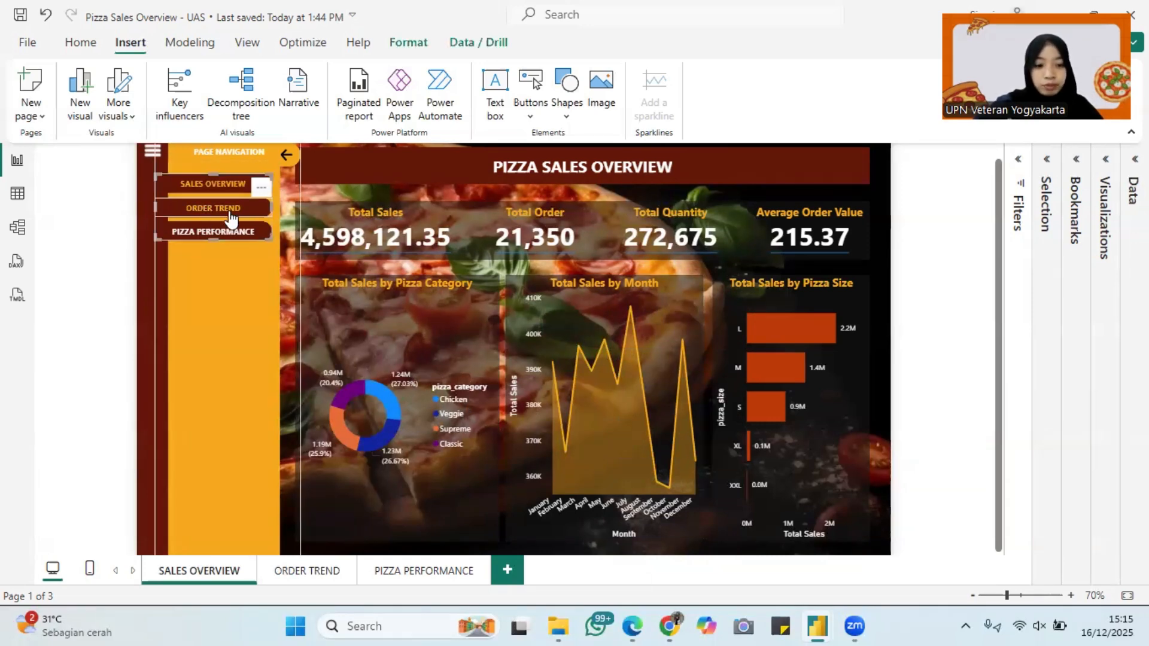
ctrl+click(232, 213)
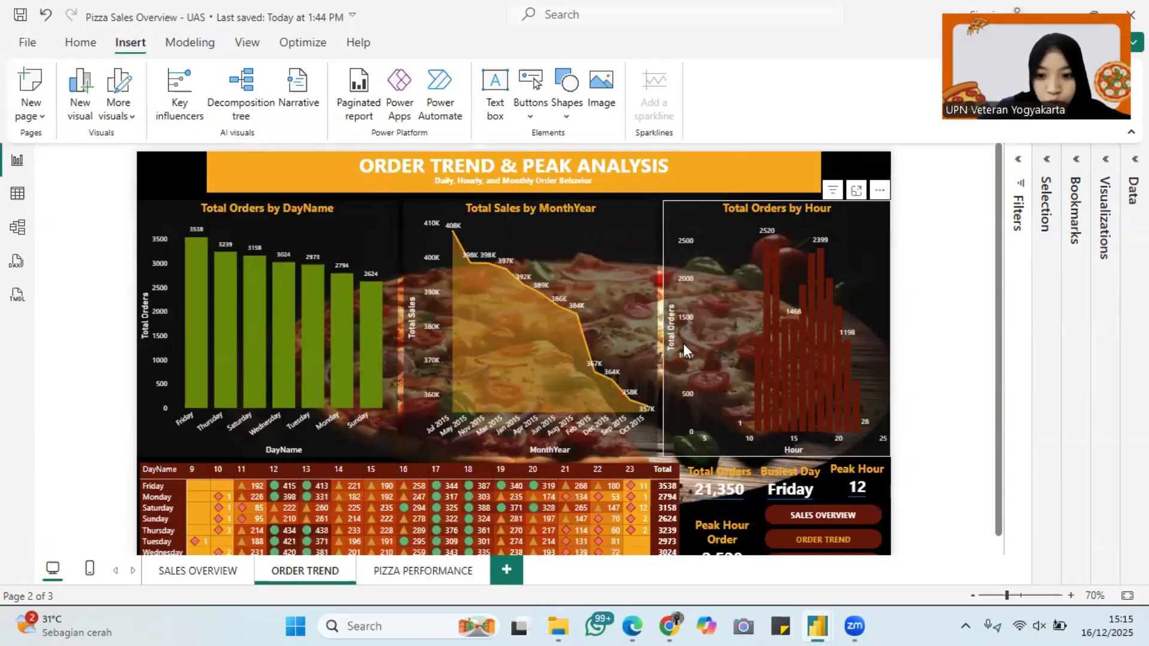
scroll(799, 491, down, 5)
click(999, 595)
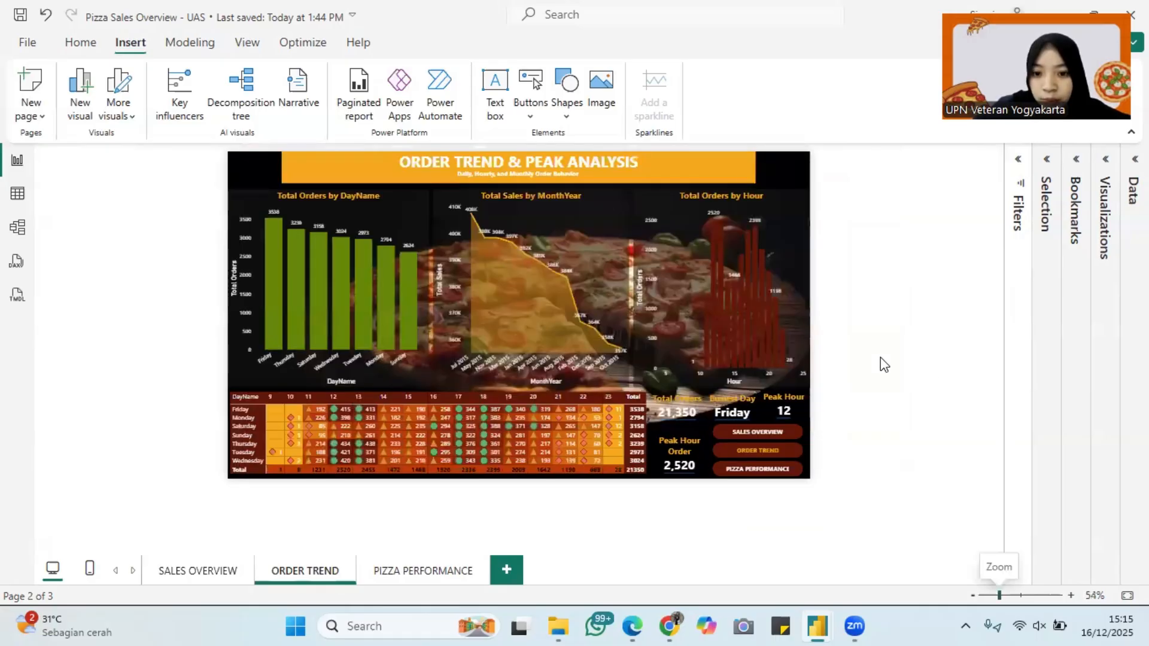